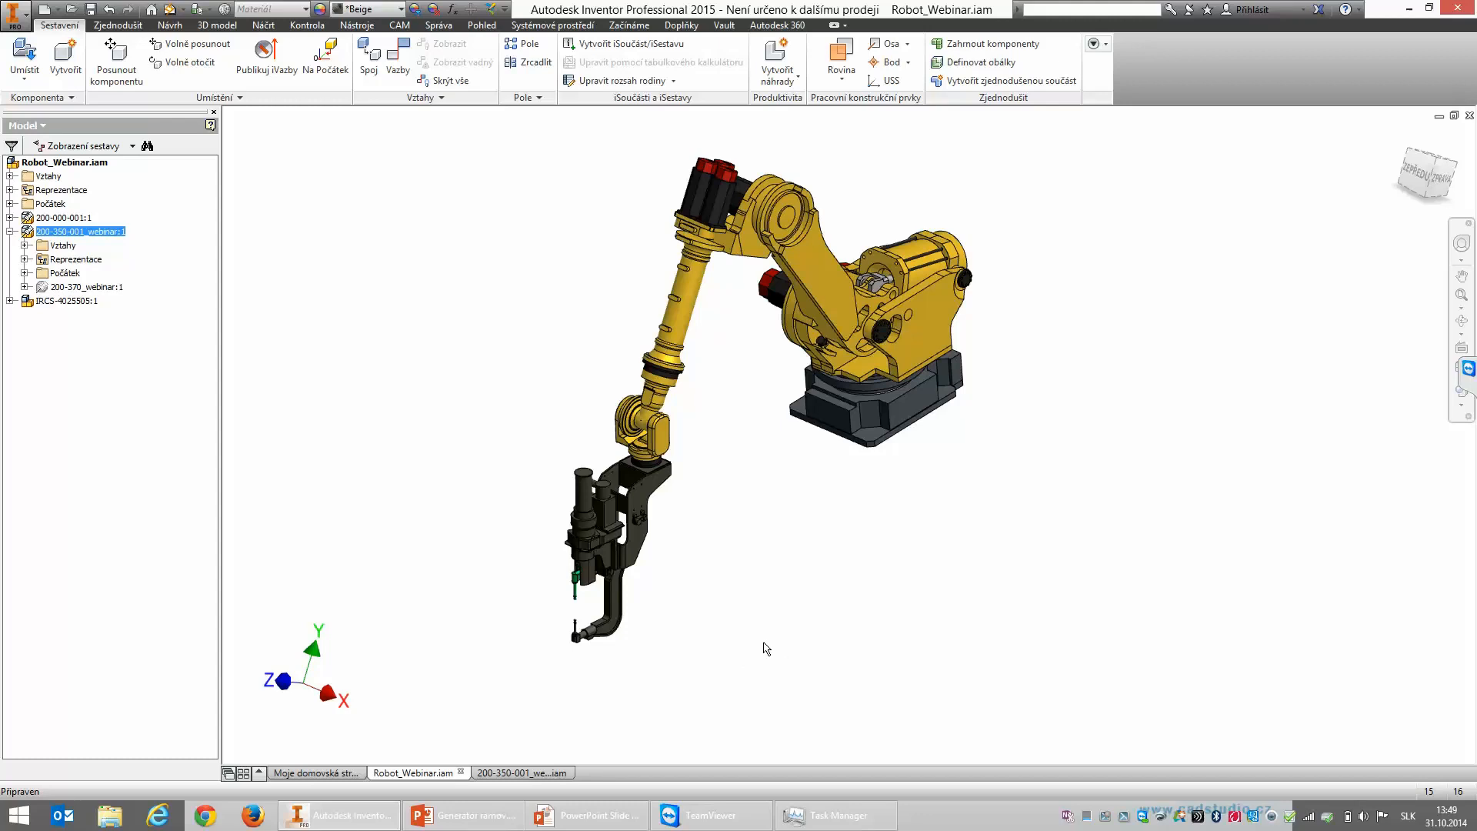
Step: Switch to the 200-350-001_webinar.iam assembly and examine its skeleton component 200-370_webinar
{"action": "left_click", "coordinate": [527, 774]}
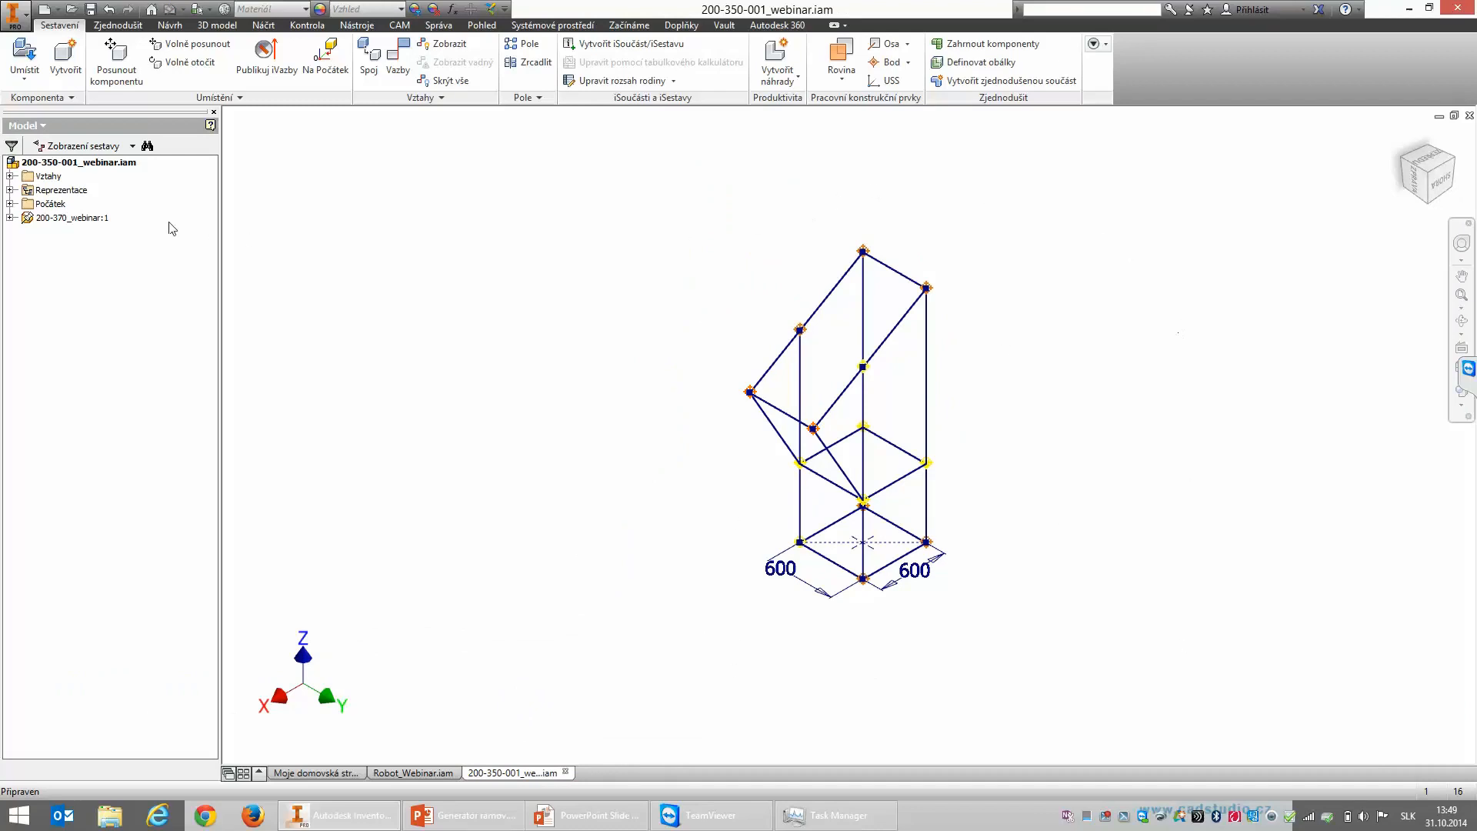
{"action": "left_click", "coordinate": [73, 219]}
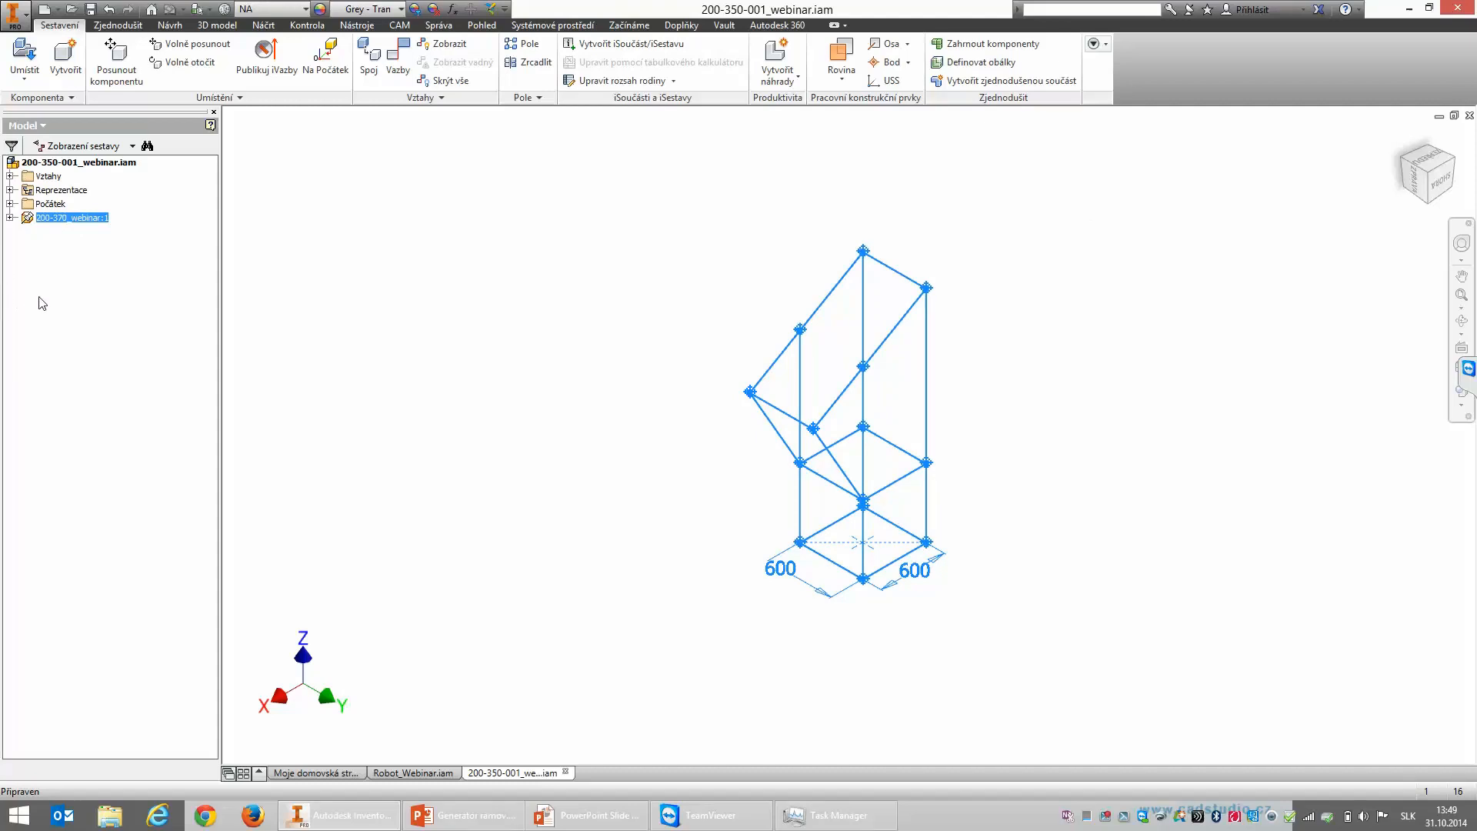
{"action": "left_click", "coordinate": [104, 163]}
{"action": "left_click", "coordinate": [72, 218]}
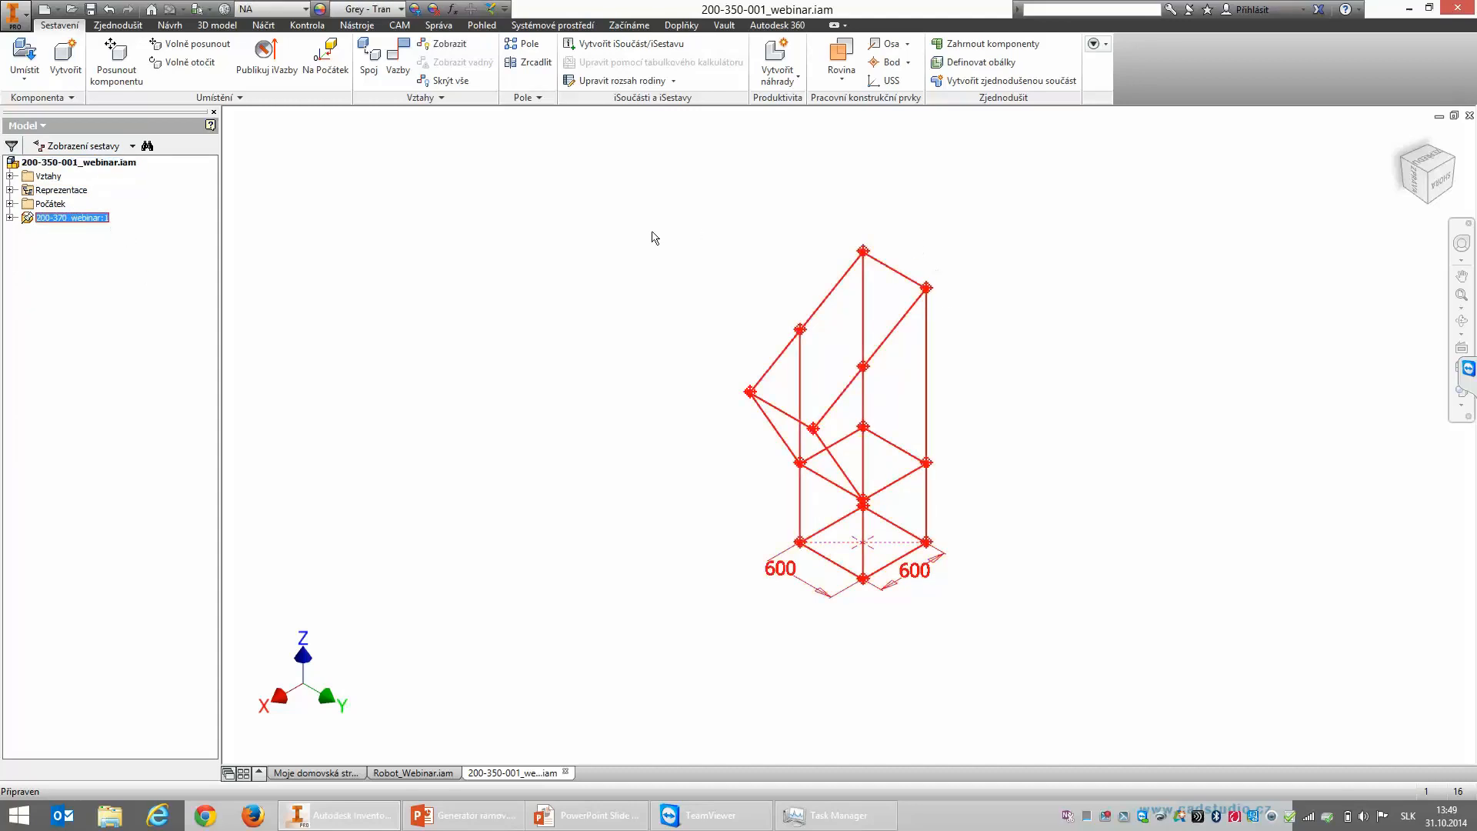
{"action": "left_click", "coordinate": [678, 217]}
{"action": "left_click_drag", "start_coordinate": [624, 199], "coordinate": [650, 351]}
{"action": "left_click_drag", "start_coordinate": [677, 188], "coordinate": [1023, 614]}
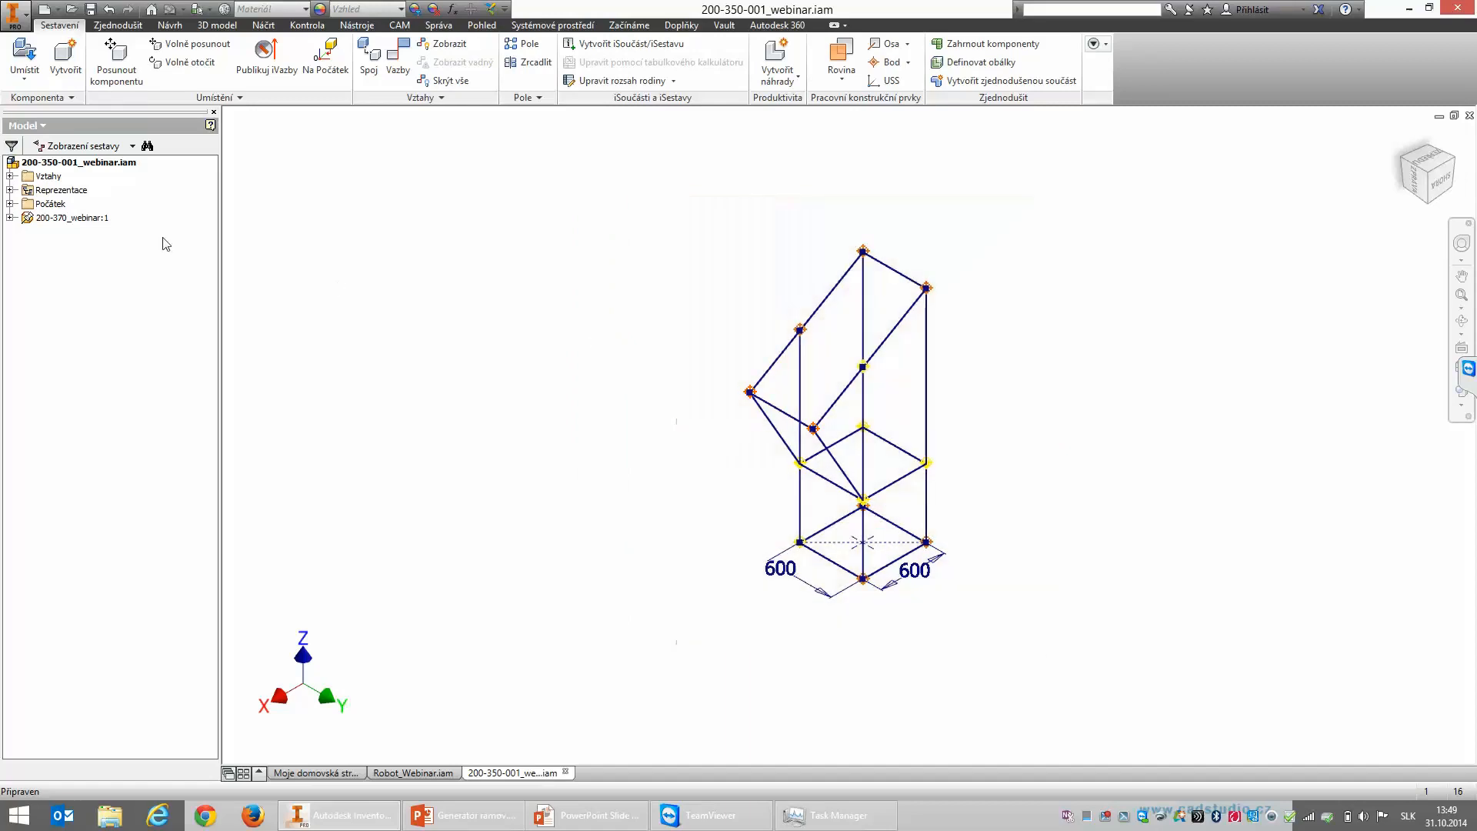
Step: Check the bill-of-materials structure setting of the 200-370_webinar component
{"action": "left_click", "coordinate": [75, 217]}
{"action": "right_click", "coordinate": [79, 220]}
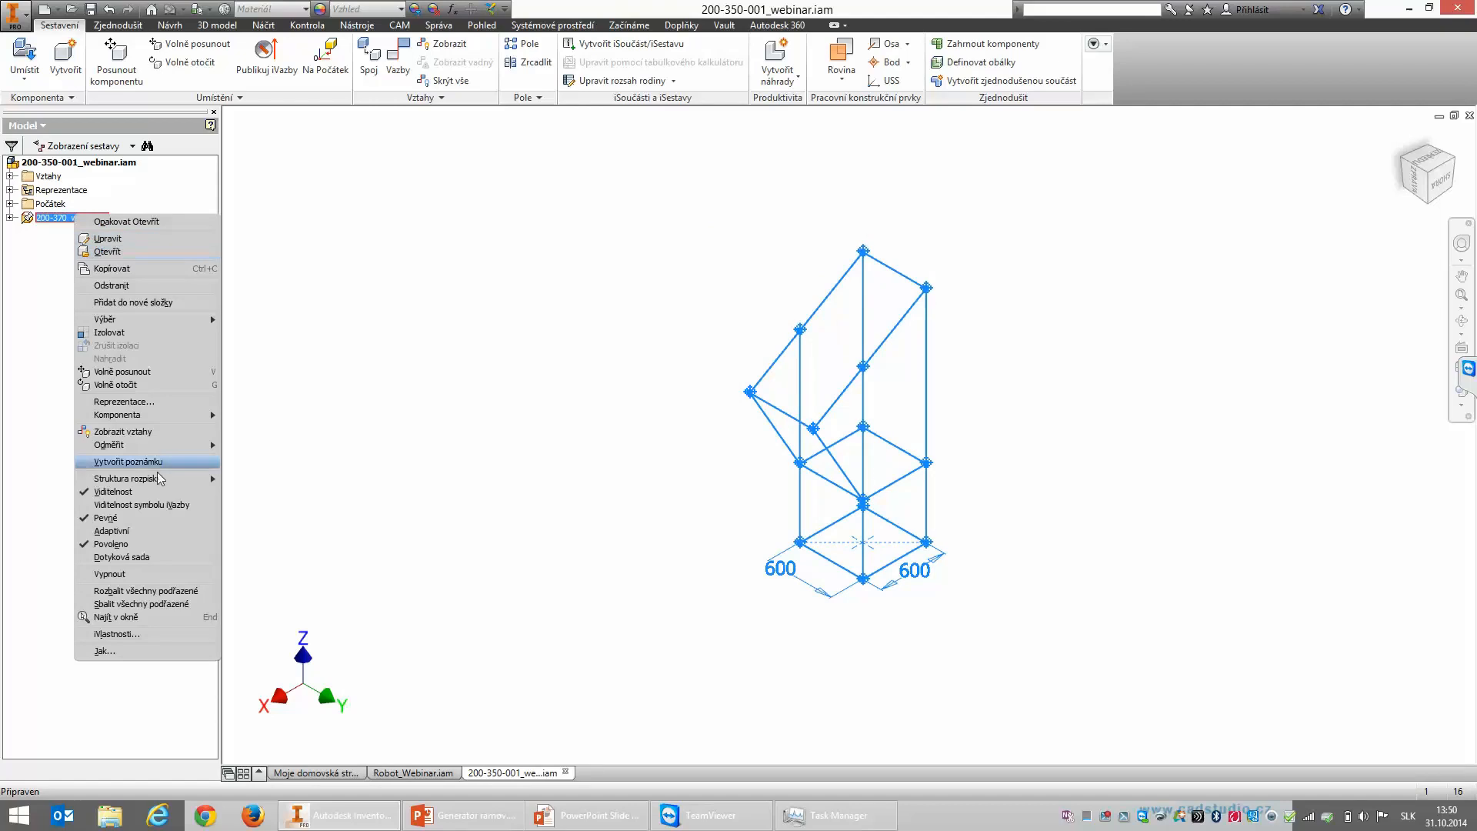
{"action": "mouse_move", "coordinate": [165, 481]}
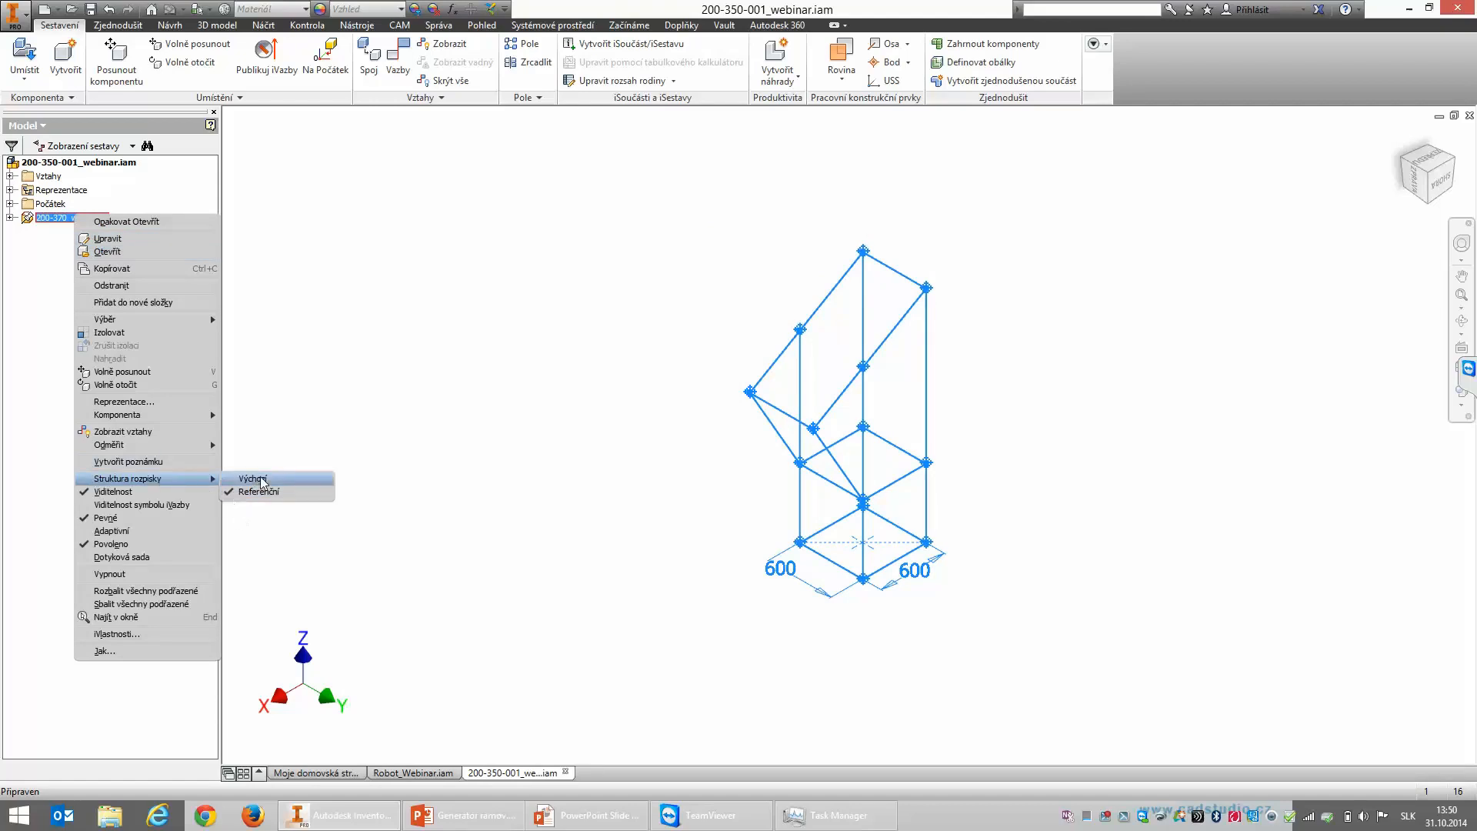
{"action": "left_click", "coordinate": [531, 386]}
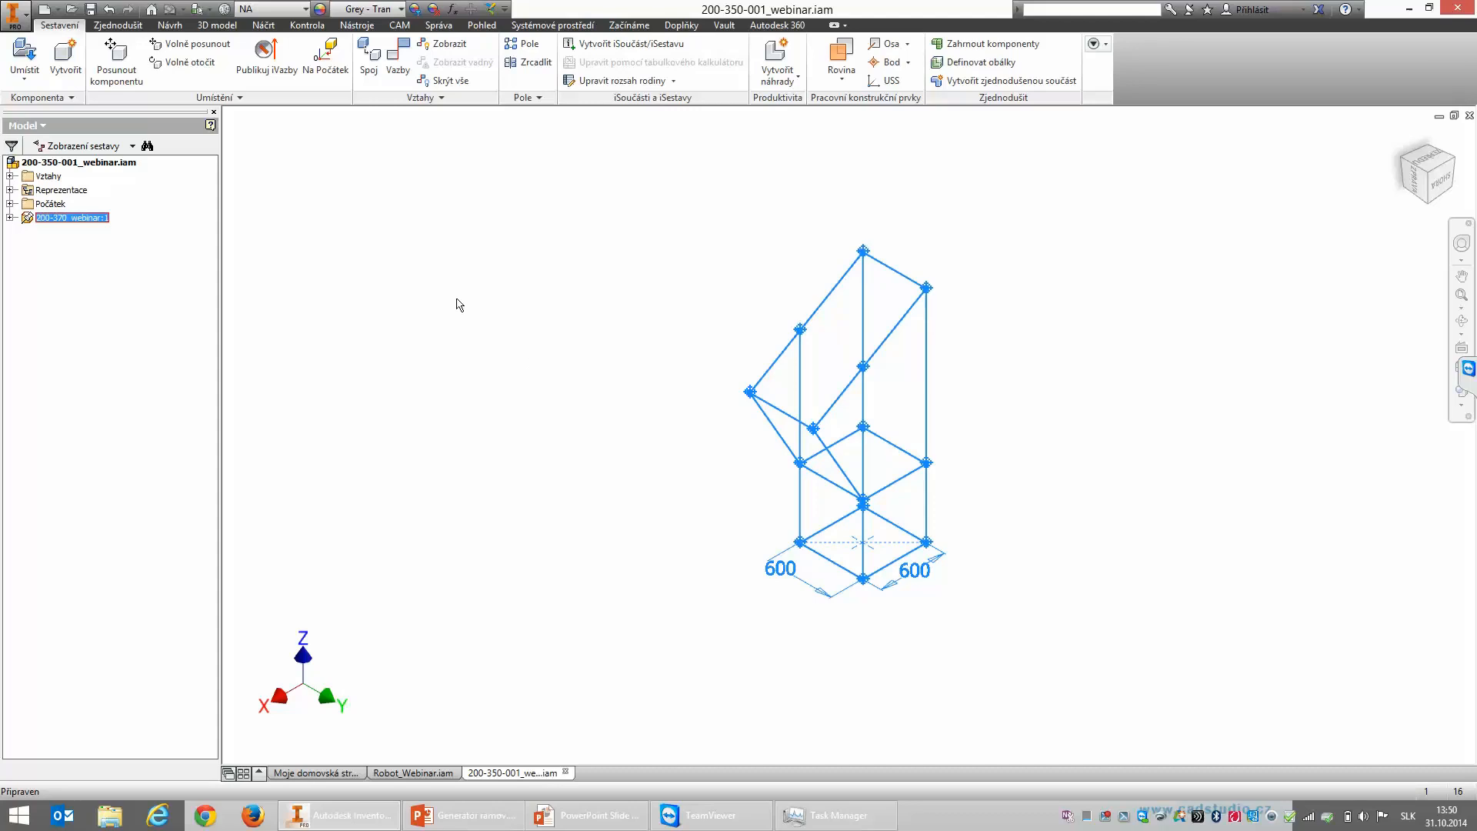
Step: Start Insert Frame and set the profile standard to CSN
{"action": "left_click", "coordinate": [170, 25]}
{"action": "left_click", "coordinate": [124, 61]}
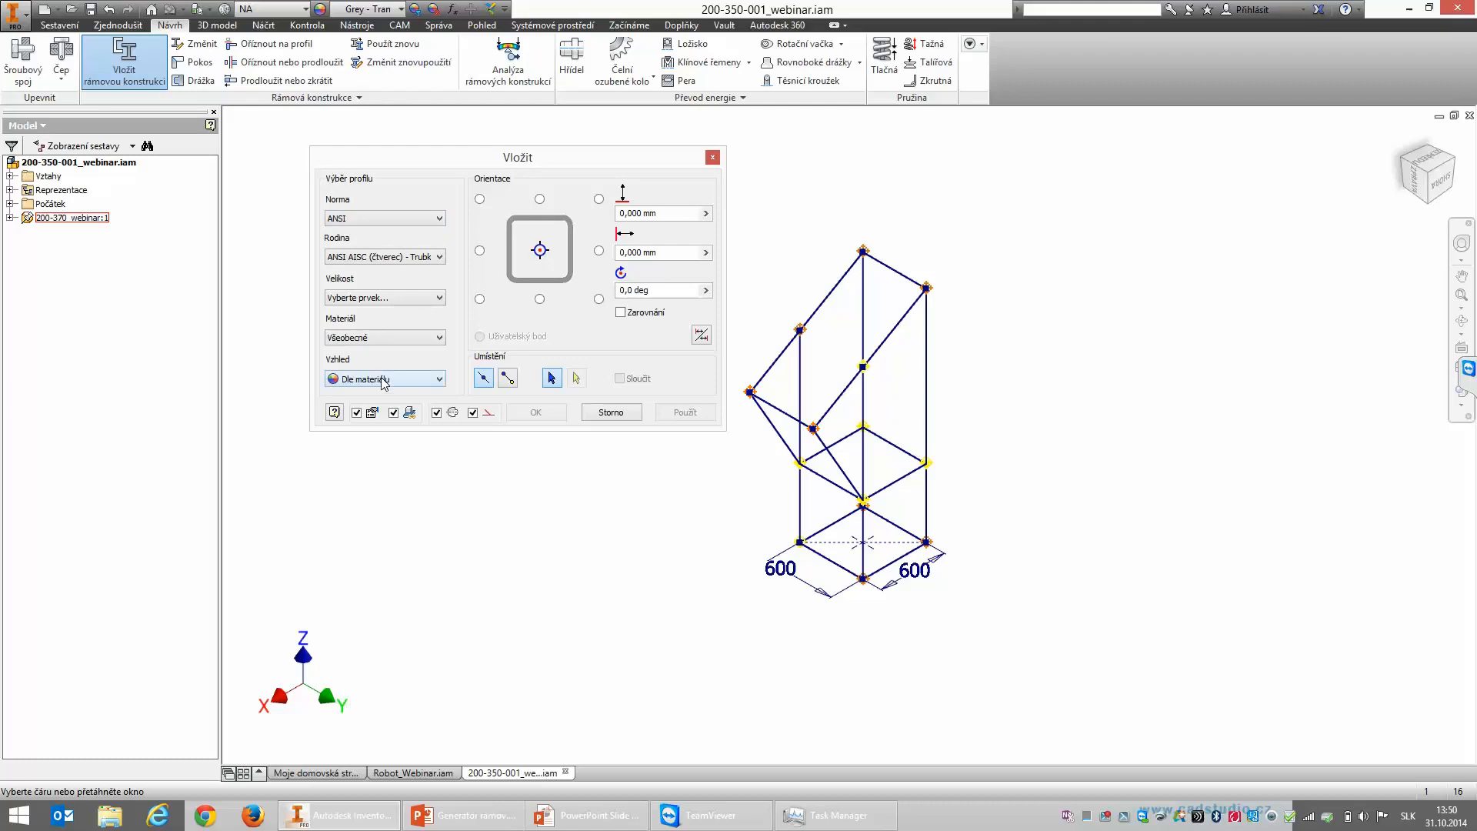
{"action": "left_click", "coordinate": [421, 222]}
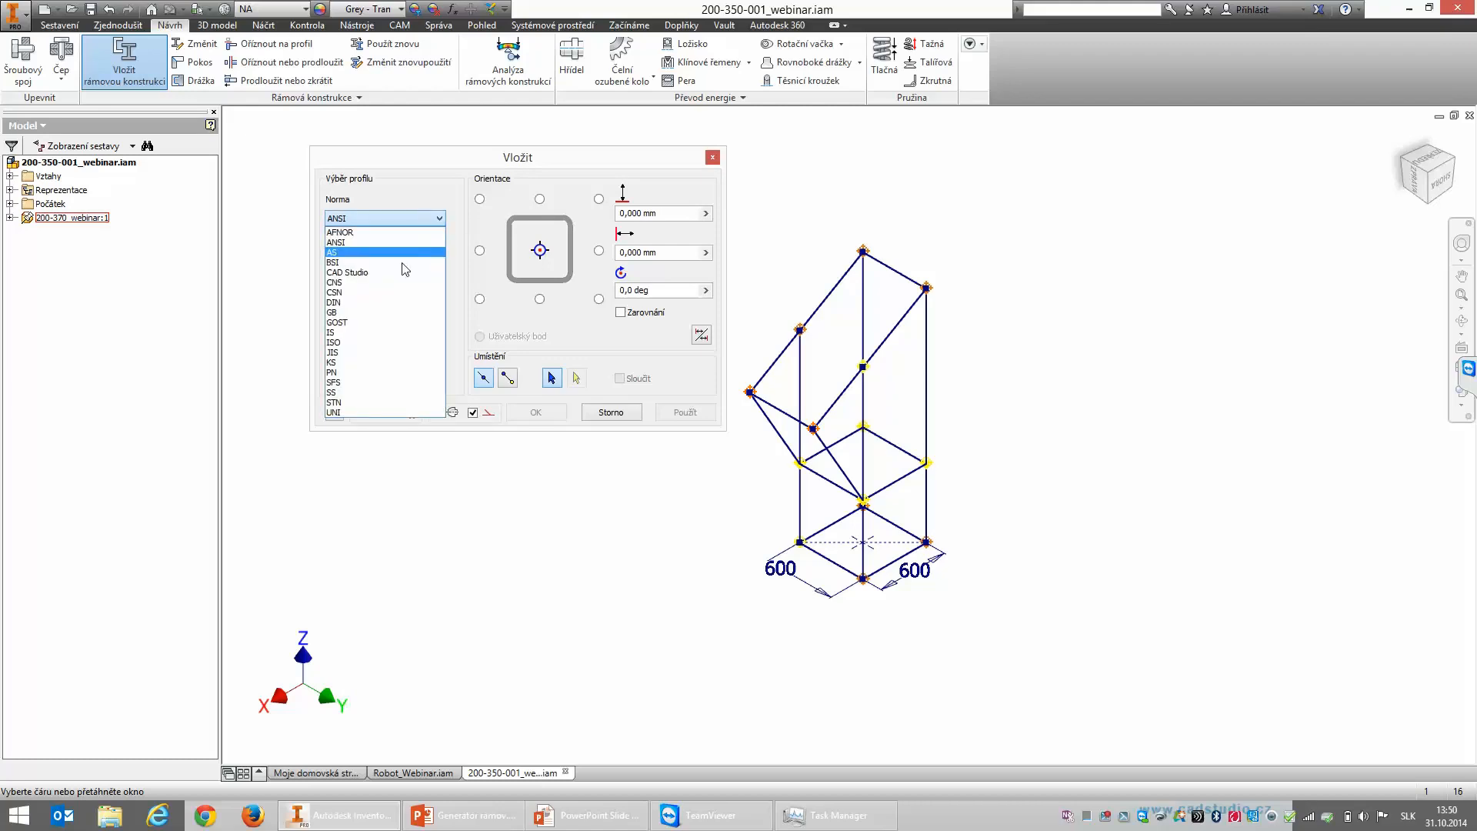
{"action": "left_click", "coordinate": [385, 293]}
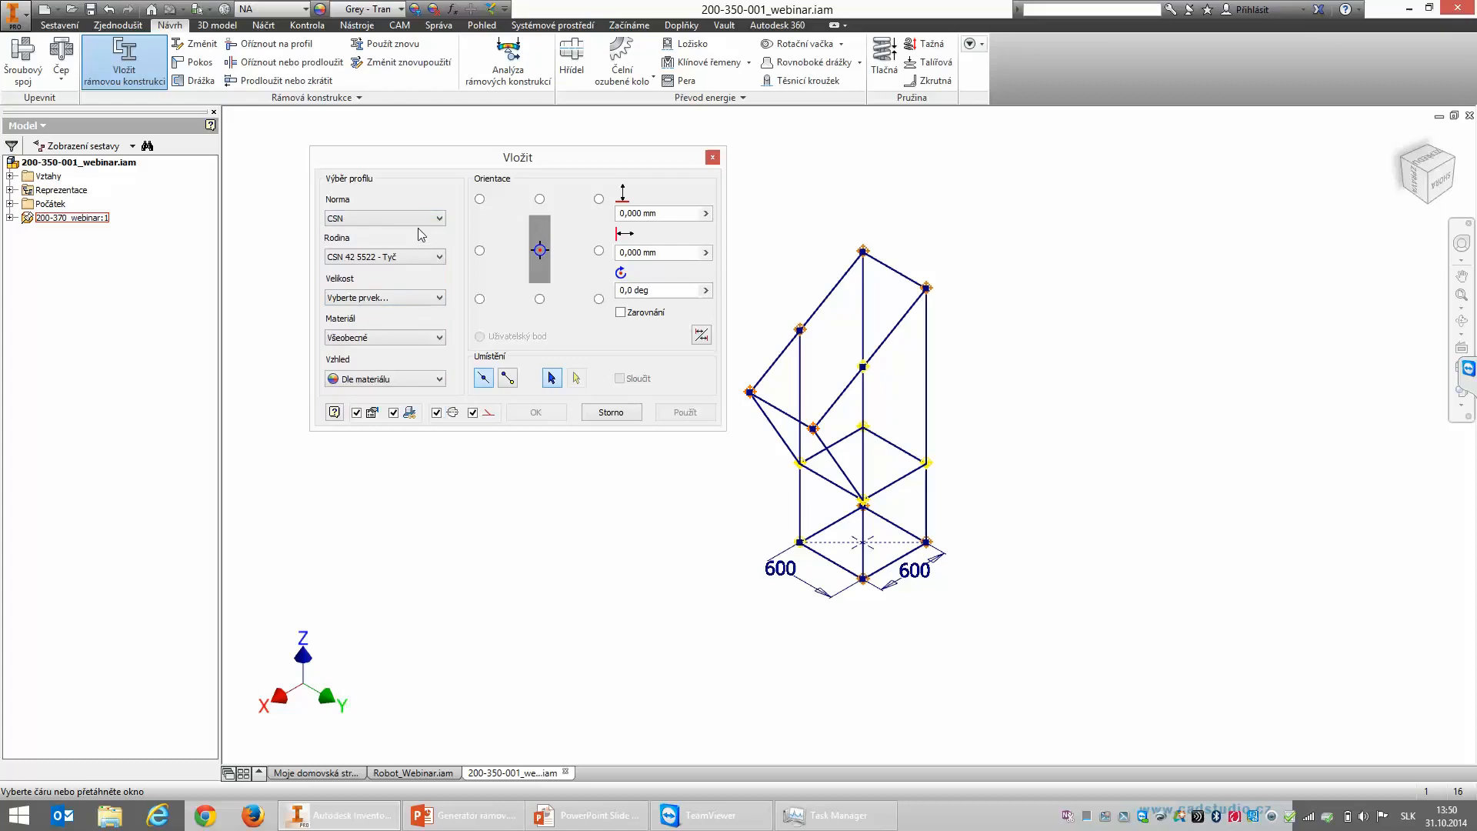
{"action": "left_click", "coordinate": [422, 220]}
{"action": "left_click", "coordinate": [394, 297]}
Step: Set the profile family to the CSN 425720 square-profile (čtvercový profil) seamless steel tube
{"action": "left_click", "coordinate": [422, 264]}
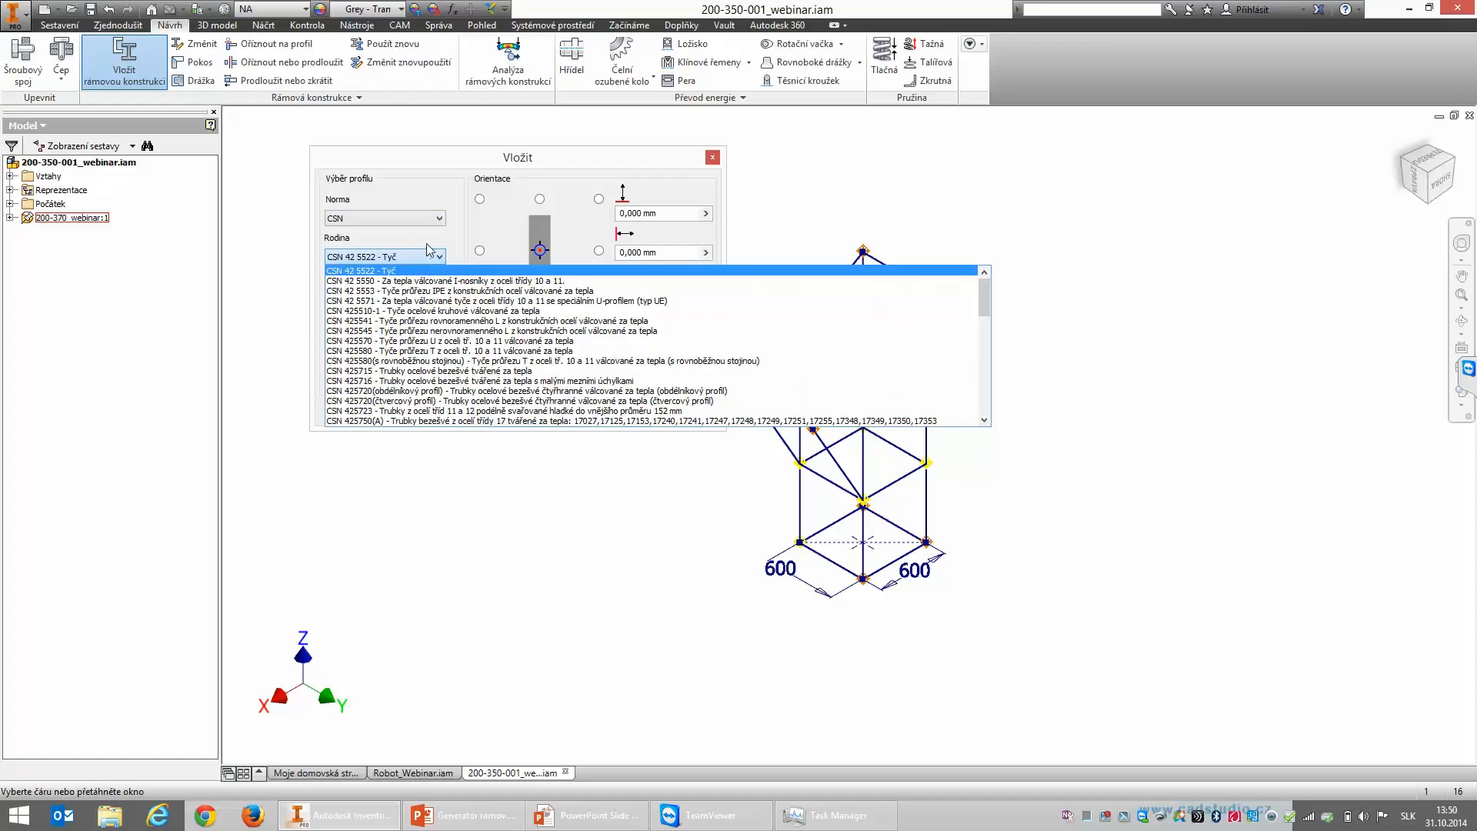
{"action": "scroll", "coordinate": [438, 330], "scroll_direction": "down", "scroll_amount": 4}
{"action": "scroll", "coordinate": [438, 329], "scroll_direction": "down", "scroll_amount": 5}
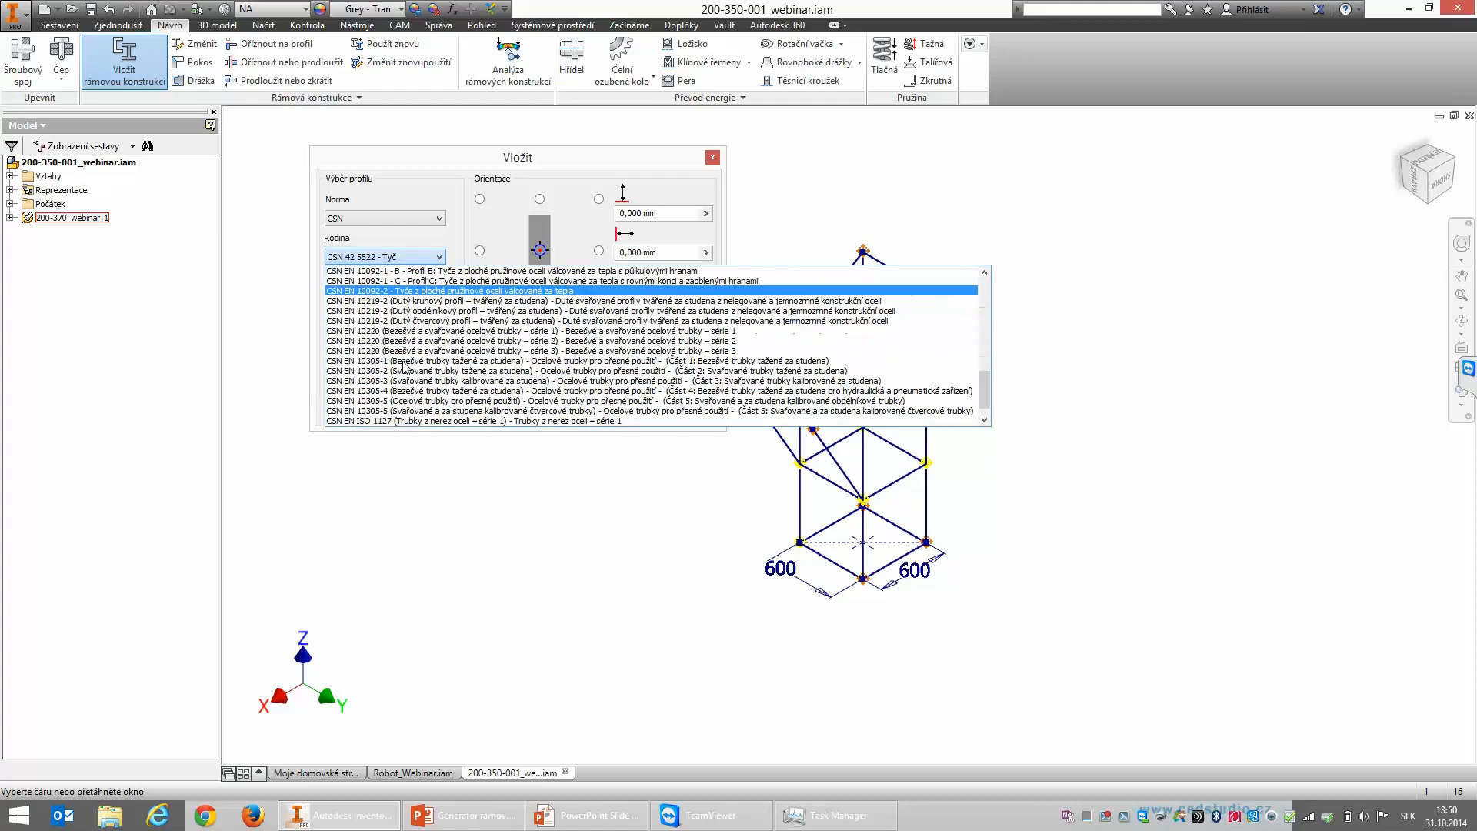
{"action": "scroll", "coordinate": [428, 401], "scroll_direction": "up", "scroll_amount": 9}
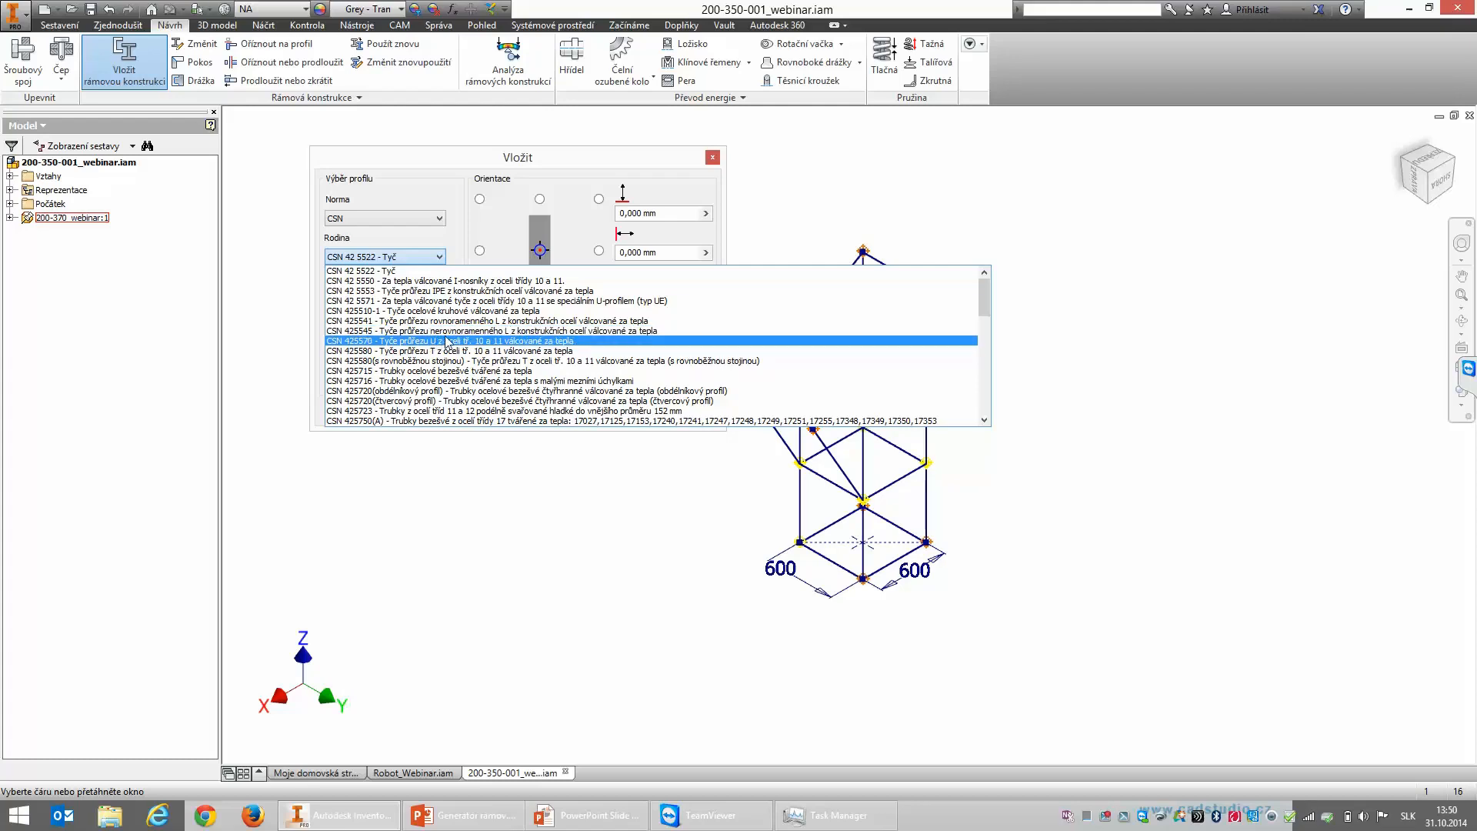
{"action": "left_click", "coordinate": [466, 401]}
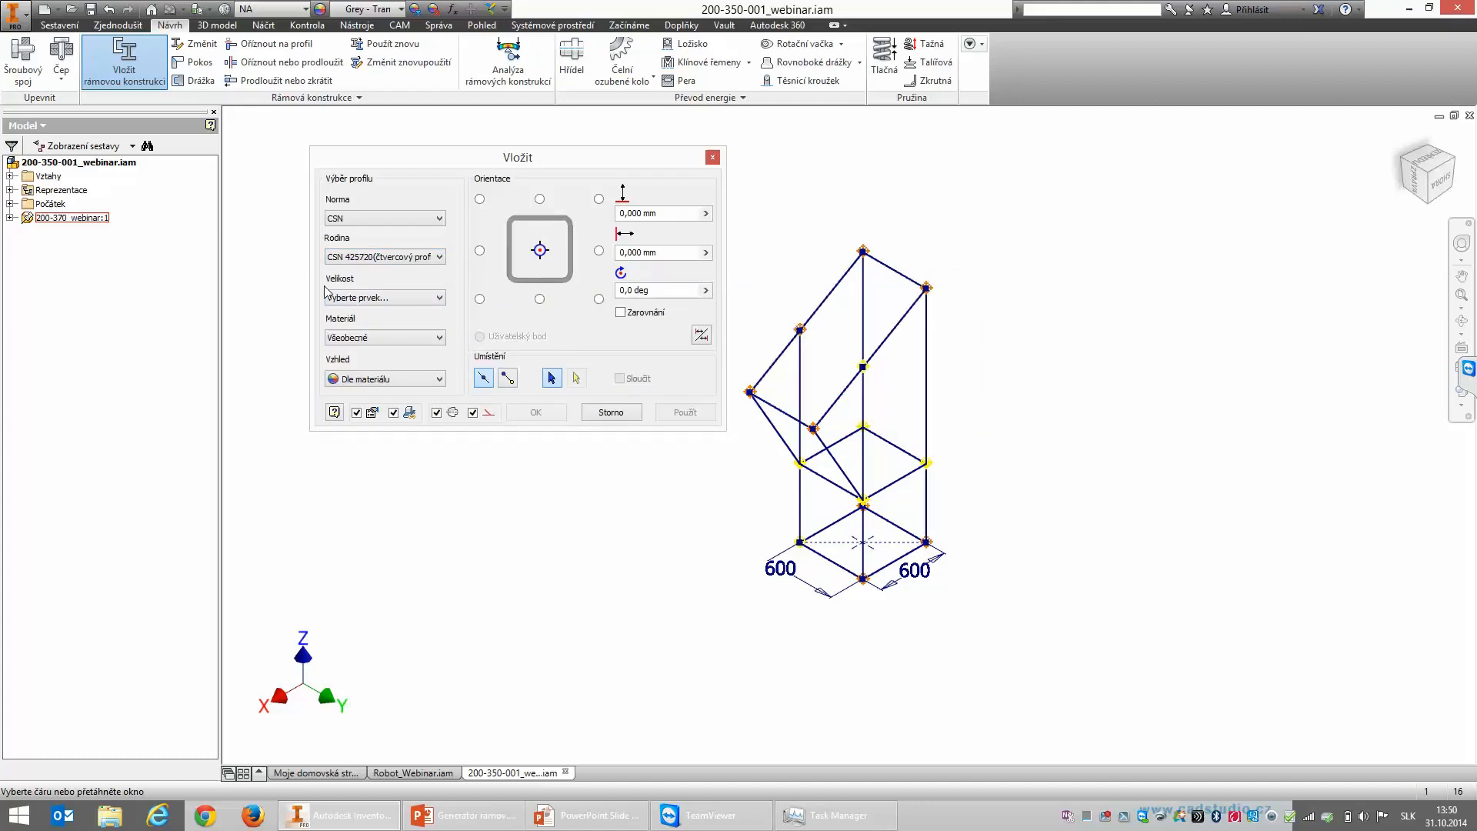
Step: Set the profile size to 50x4 and move the Insert dialog clear of the skeleton
{"action": "left_click", "coordinate": [430, 299]}
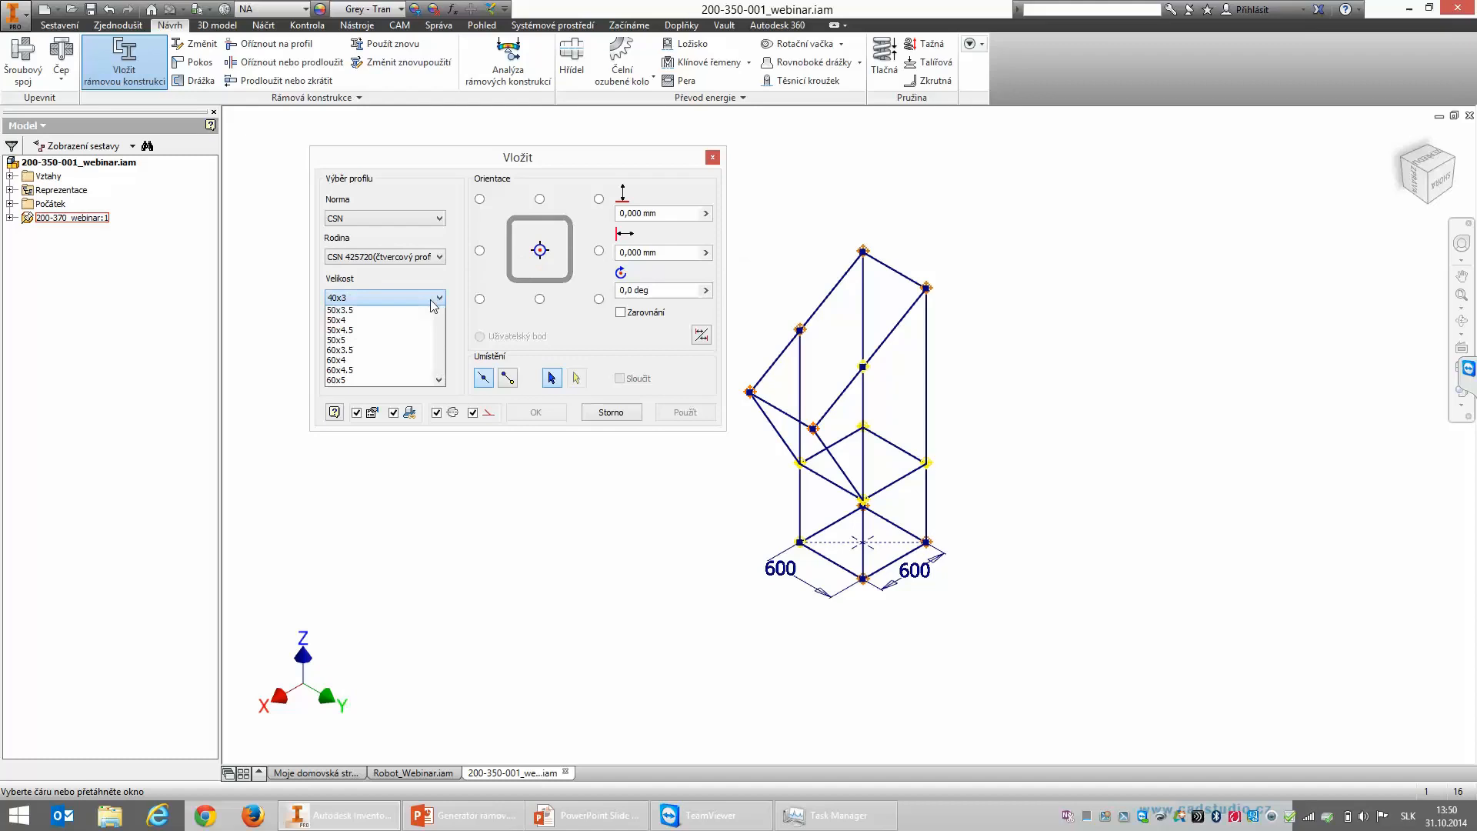
{"action": "scroll", "coordinate": [377, 393], "scroll_direction": "down", "scroll_amount": 2}
{"action": "scroll", "coordinate": [377, 399], "scroll_direction": "up", "scroll_amount": 2}
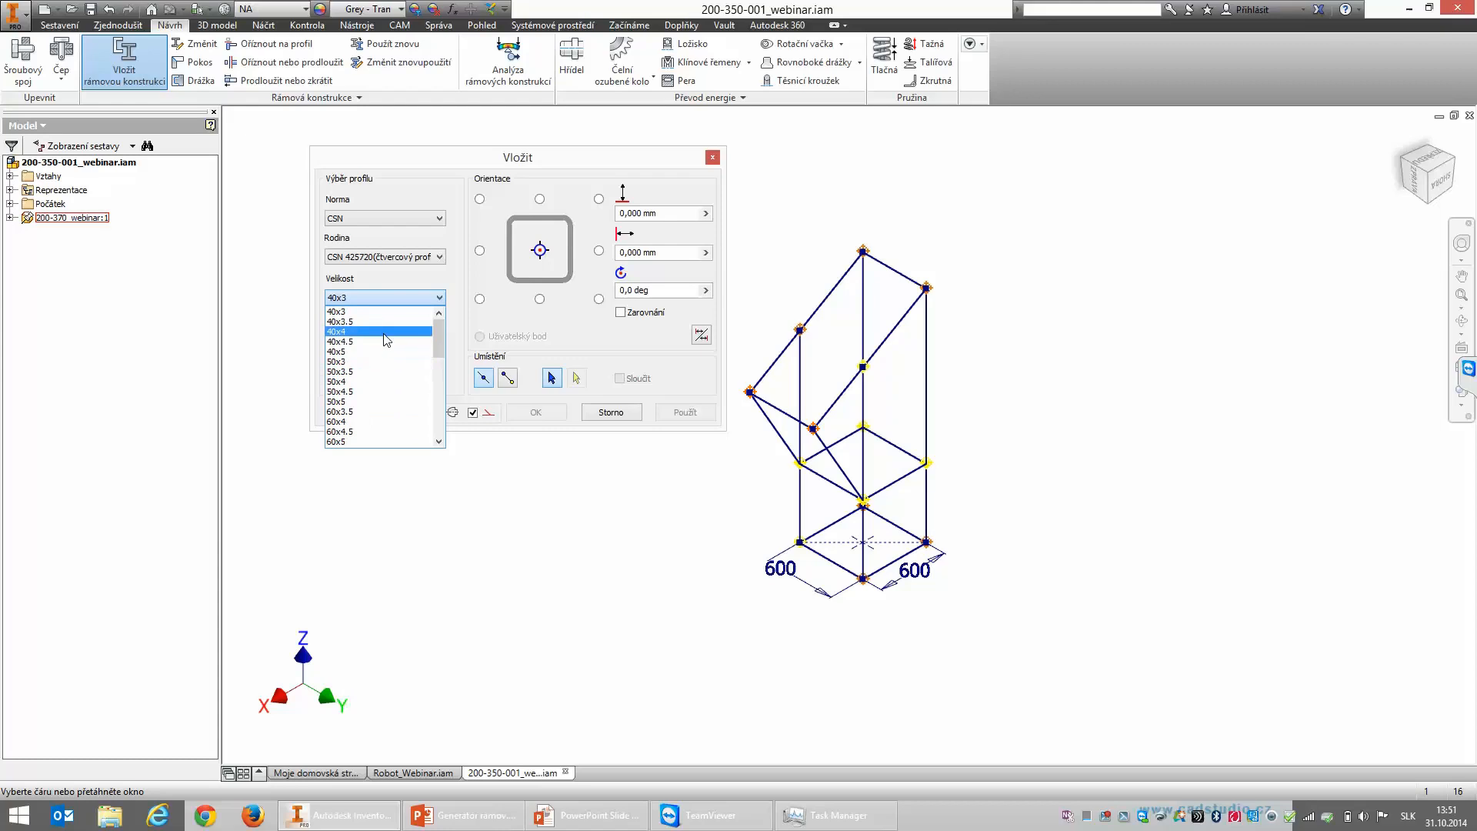
{"action": "left_click", "coordinate": [386, 331]}
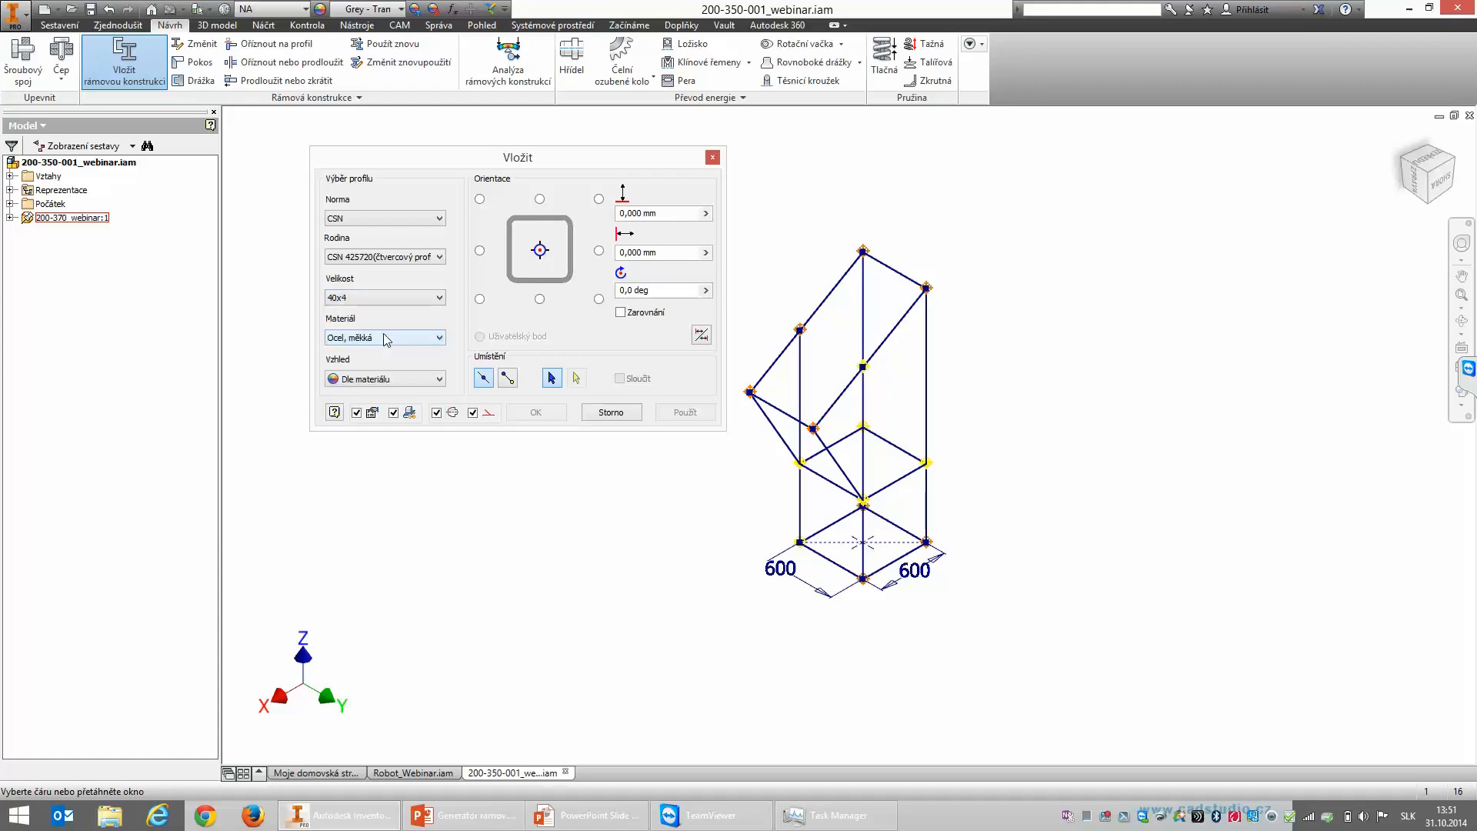
{"action": "left_click", "coordinate": [416, 297]}
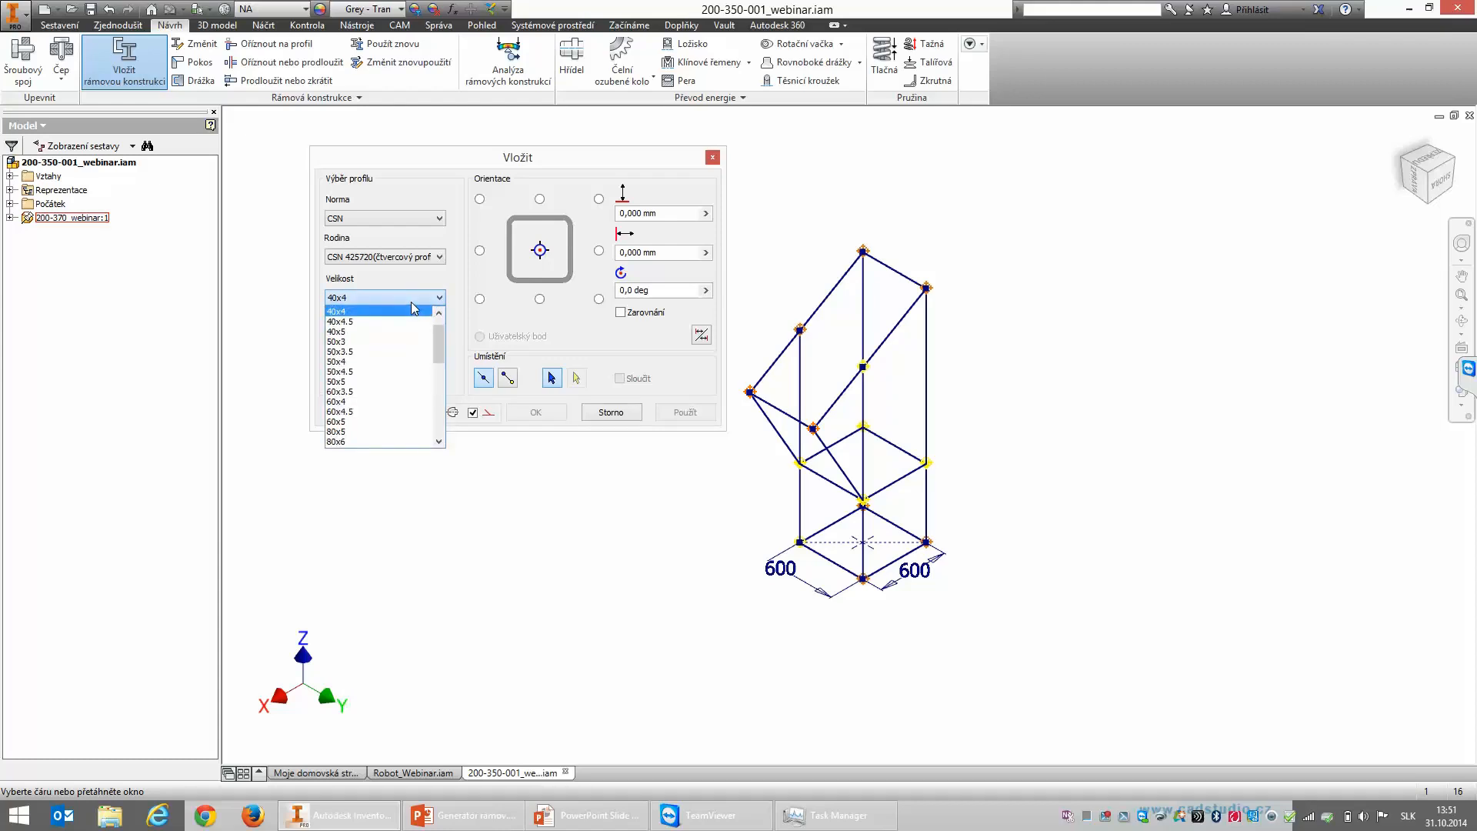
{"action": "left_click", "coordinate": [395, 361]}
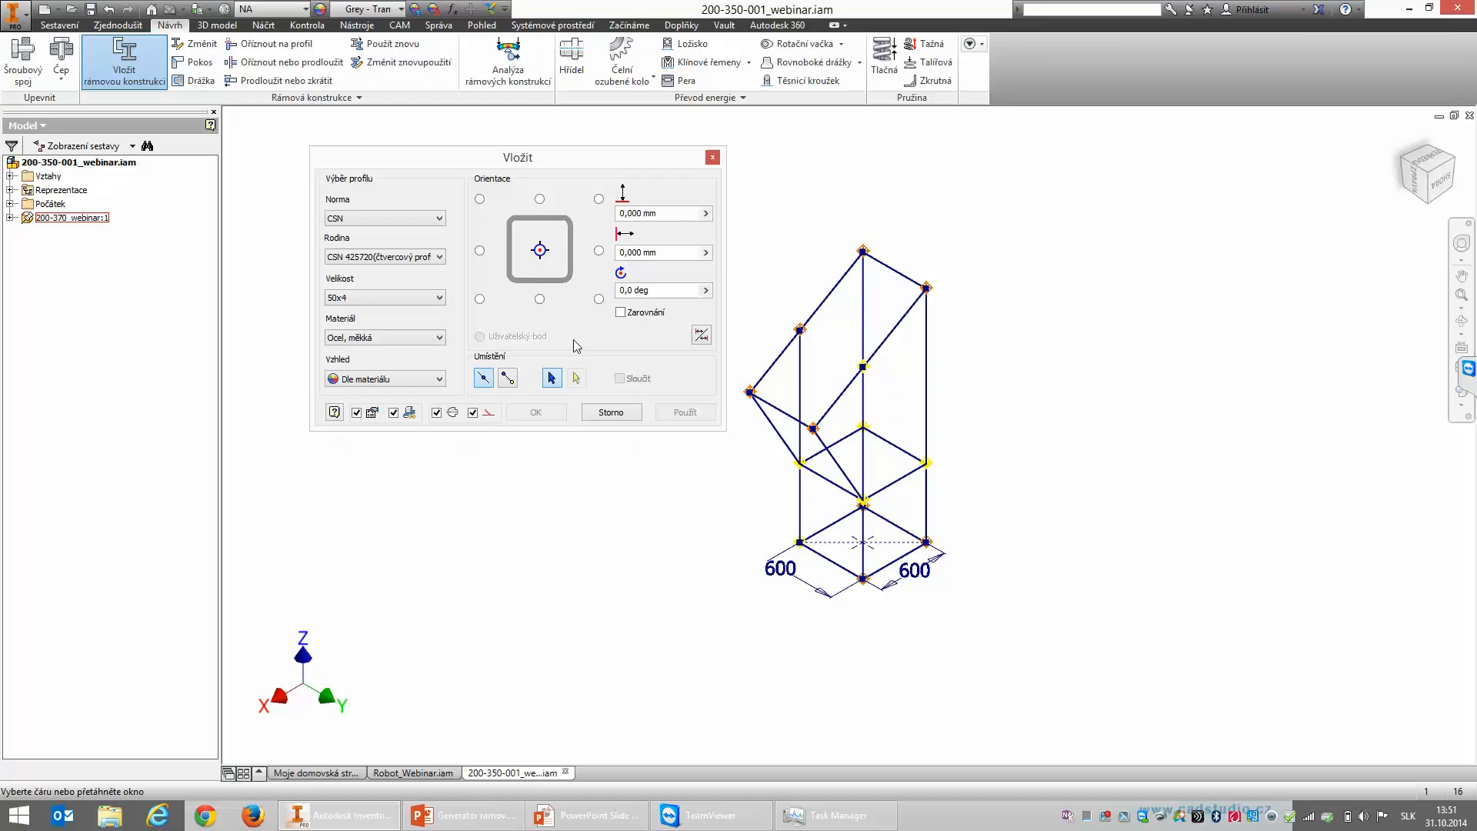
{"action": "left_click_drag", "start_coordinate": [564, 157], "coordinate": [521, 121]}
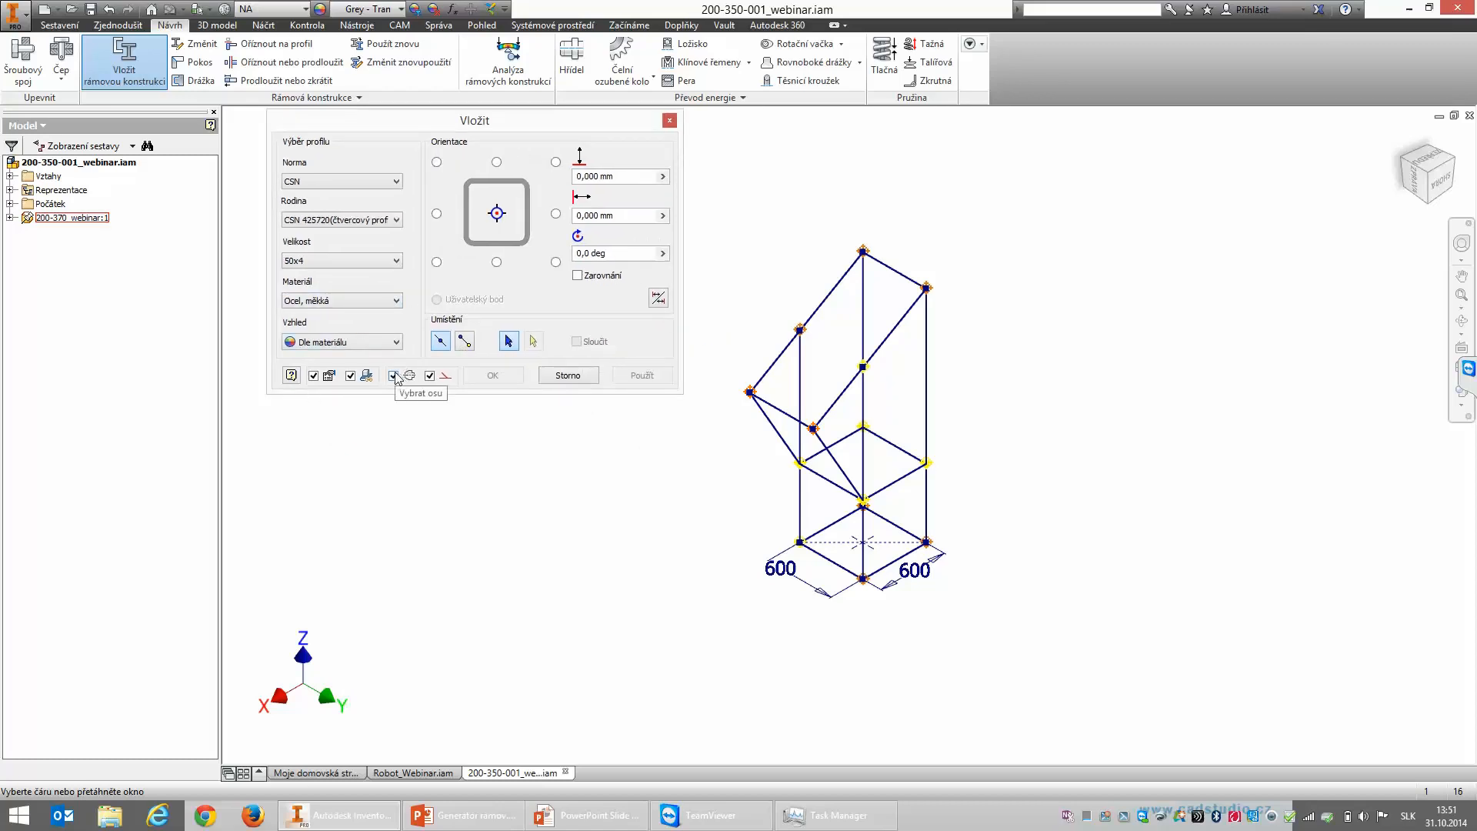
{"action": "scroll", "coordinate": [854, 550], "scroll_direction": "up", "scroll_amount": 5}
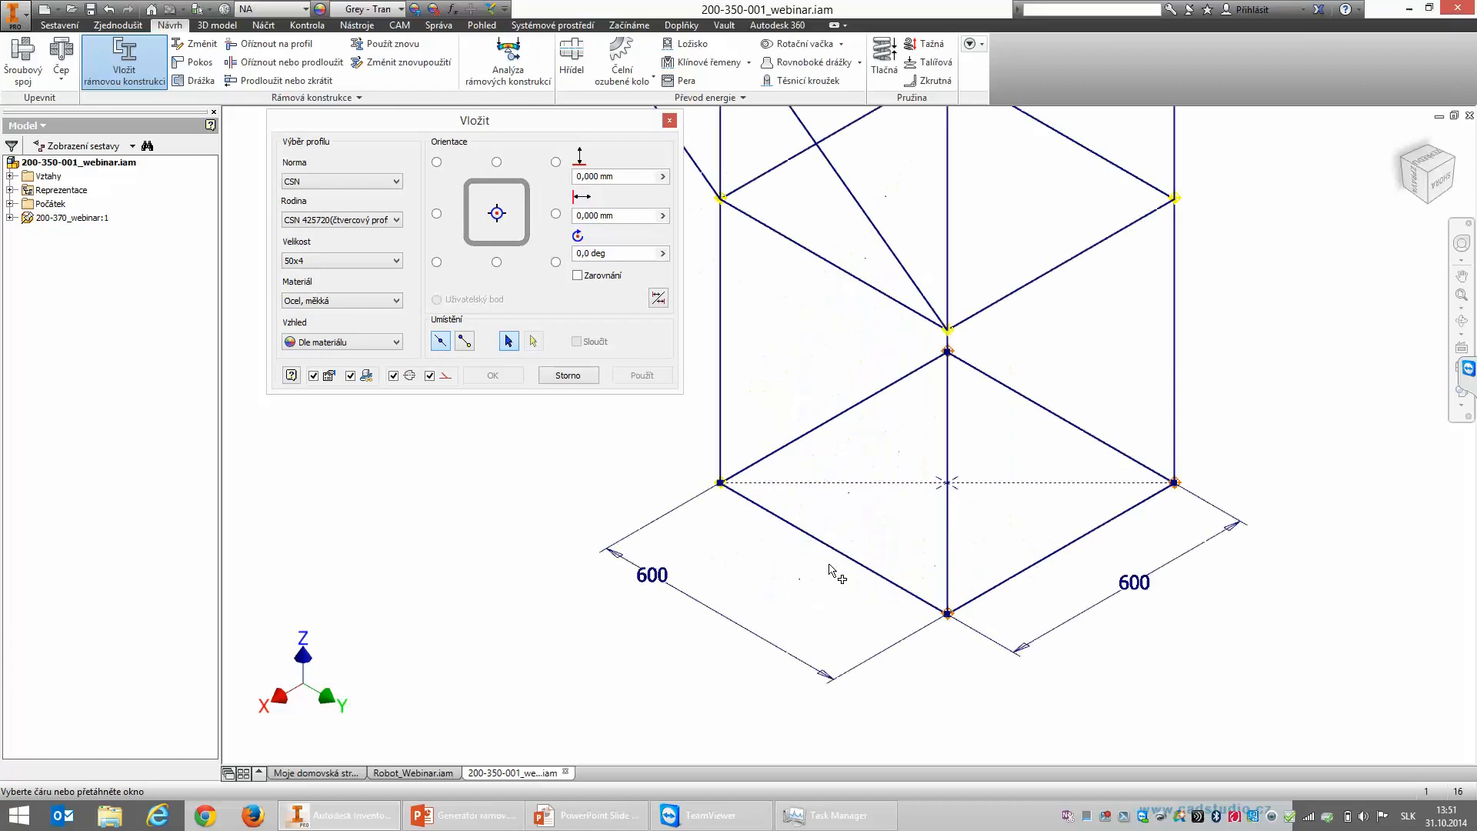
{"action": "left_click", "coordinate": [394, 376]}
{"action": "left_click", "coordinate": [430, 376]}
{"action": "left_click", "coordinate": [393, 376]}
{"action": "scroll", "coordinate": [528, 463], "scroll_direction": "down", "scroll_amount": 2}
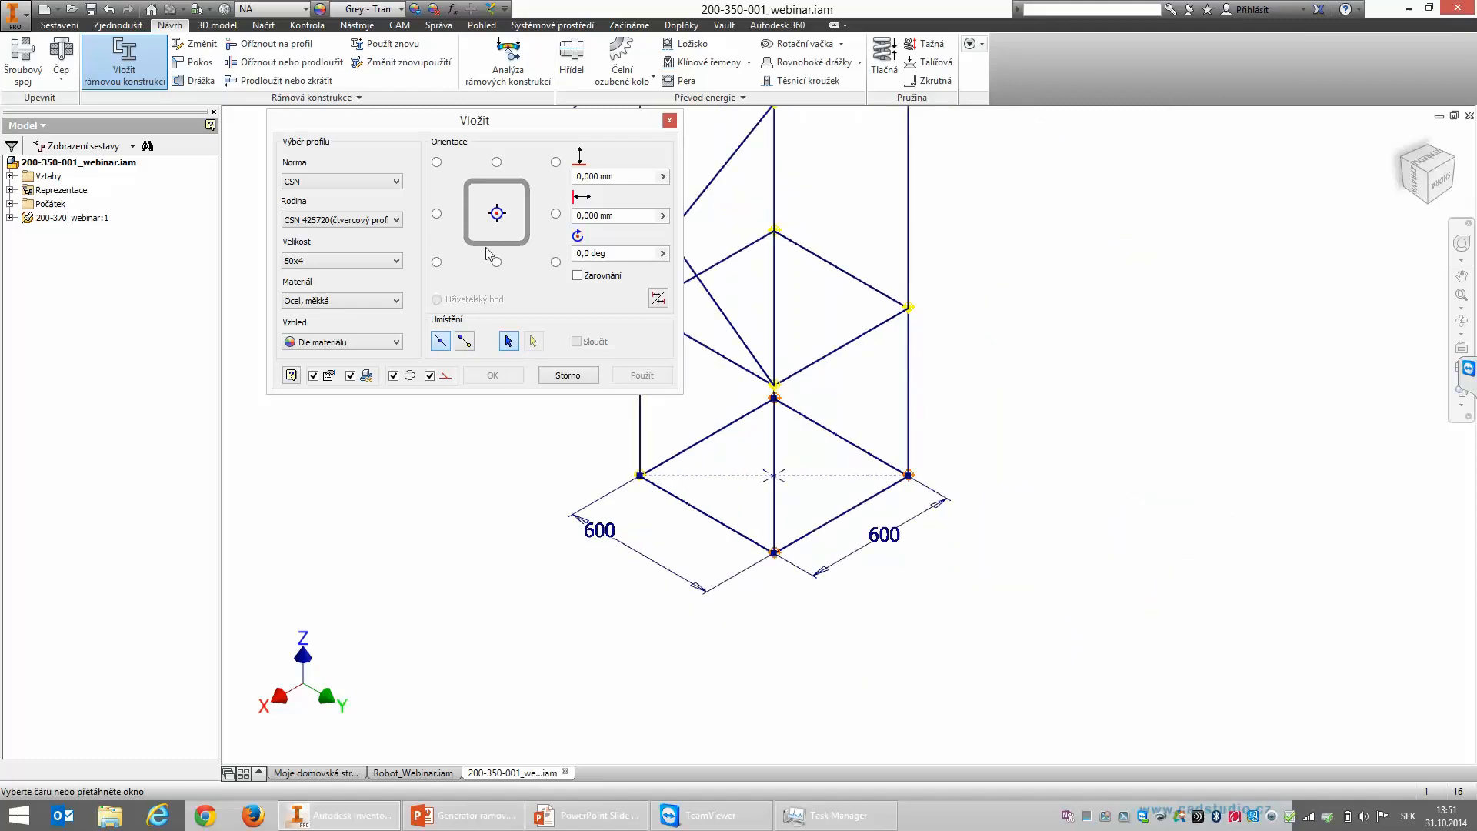
{"action": "scroll", "coordinate": [1104, 467], "scroll_direction": "down", "scroll_amount": 2}
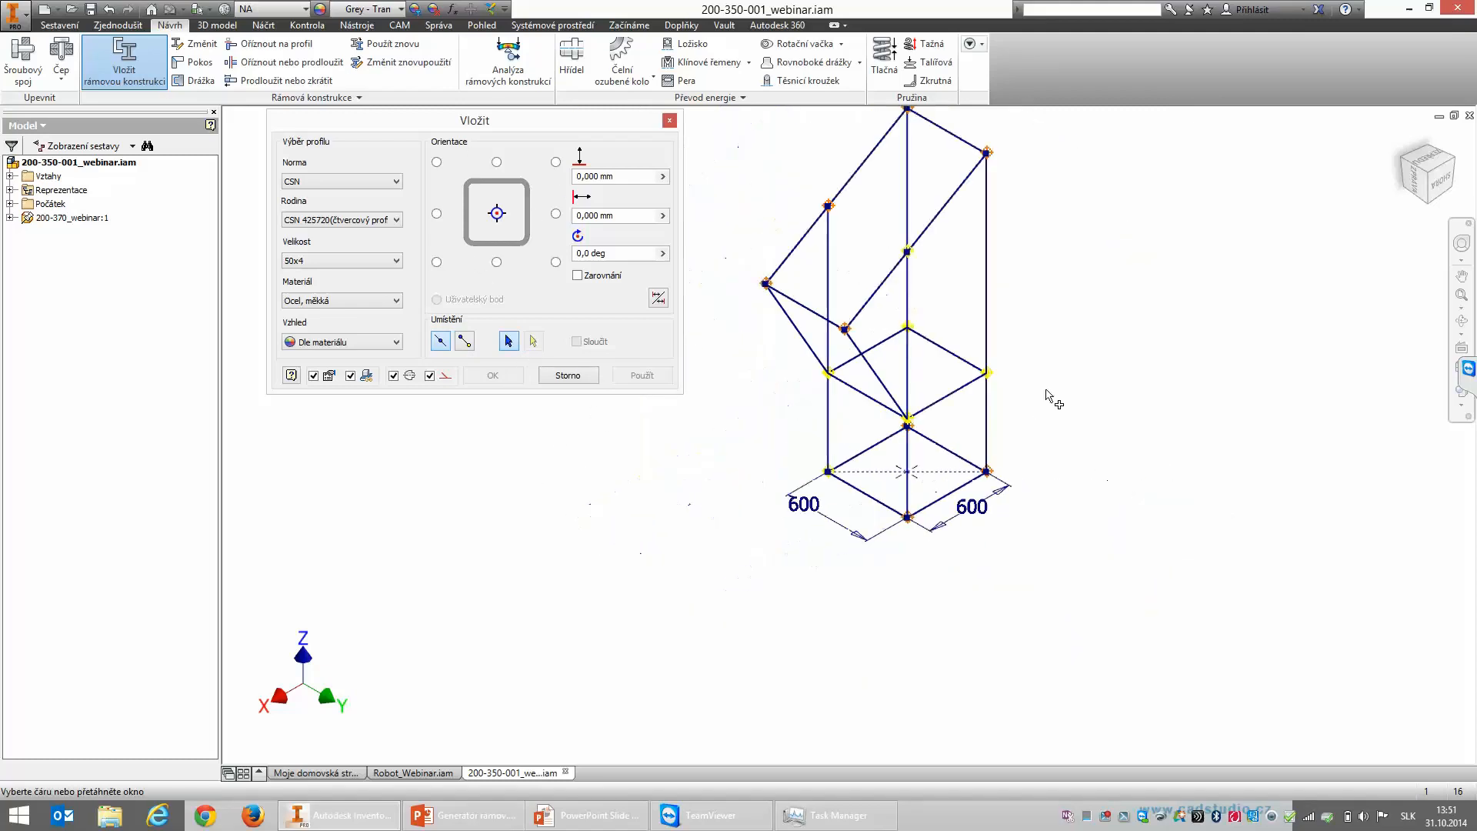
Step: Select one long sloped edge of the skeleton for a frame member and anchor its profile at the lower-left corner
{"action": "left_click", "coordinate": [1426, 195]}
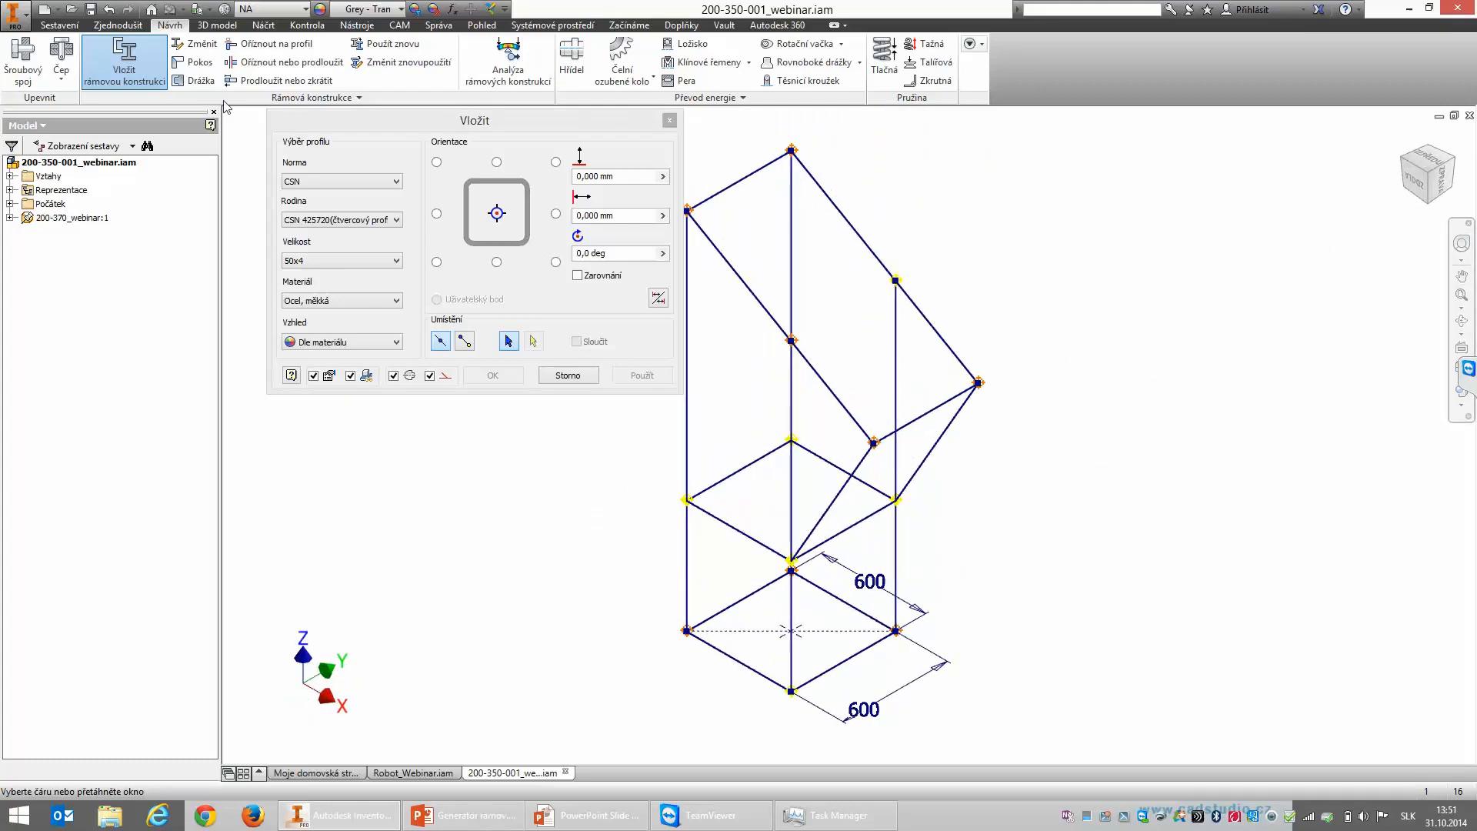
{"action": "left_click", "coordinate": [851, 419]}
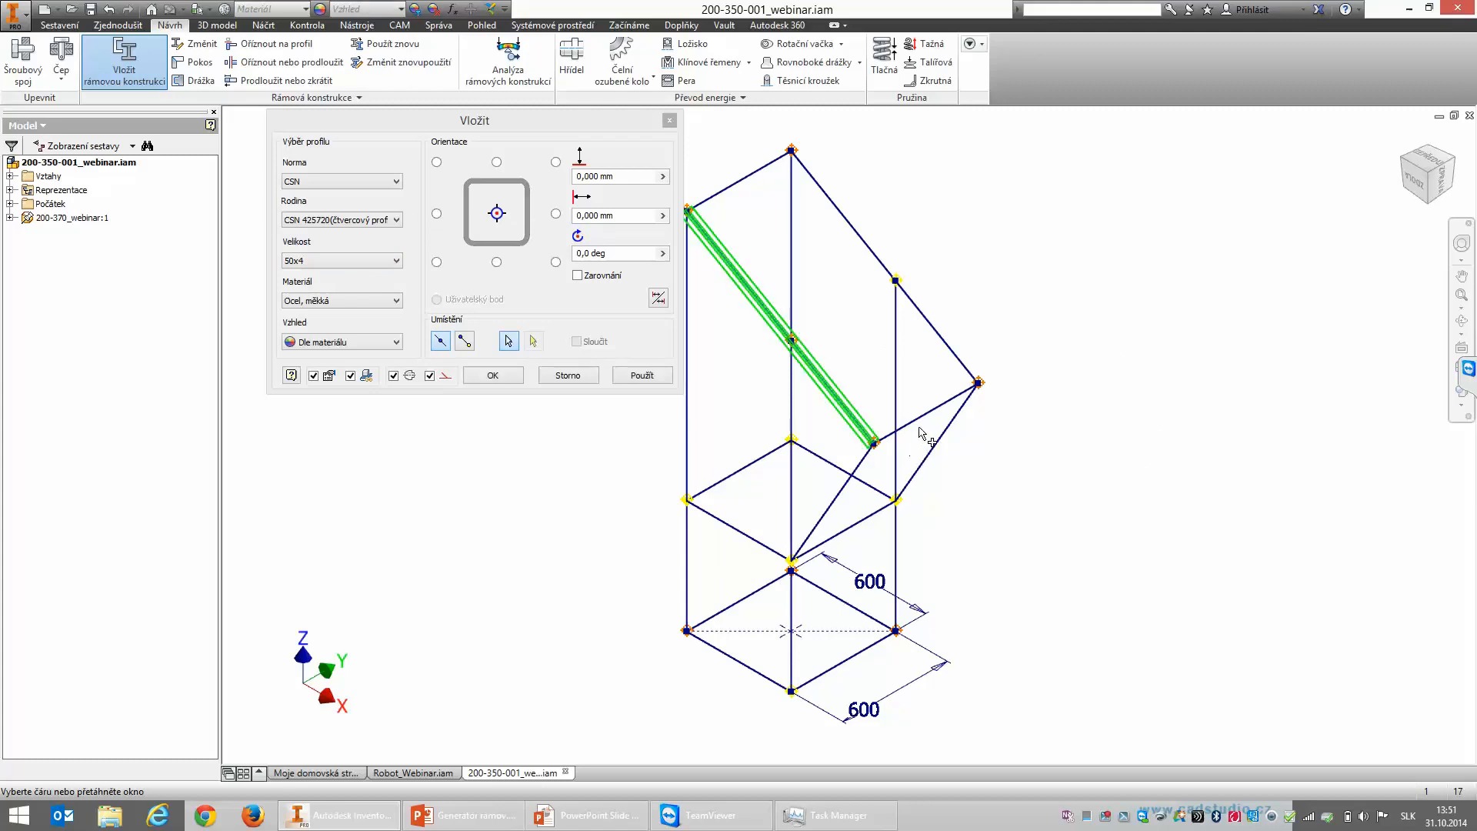
{"action": "left_click", "coordinate": [1441, 173]}
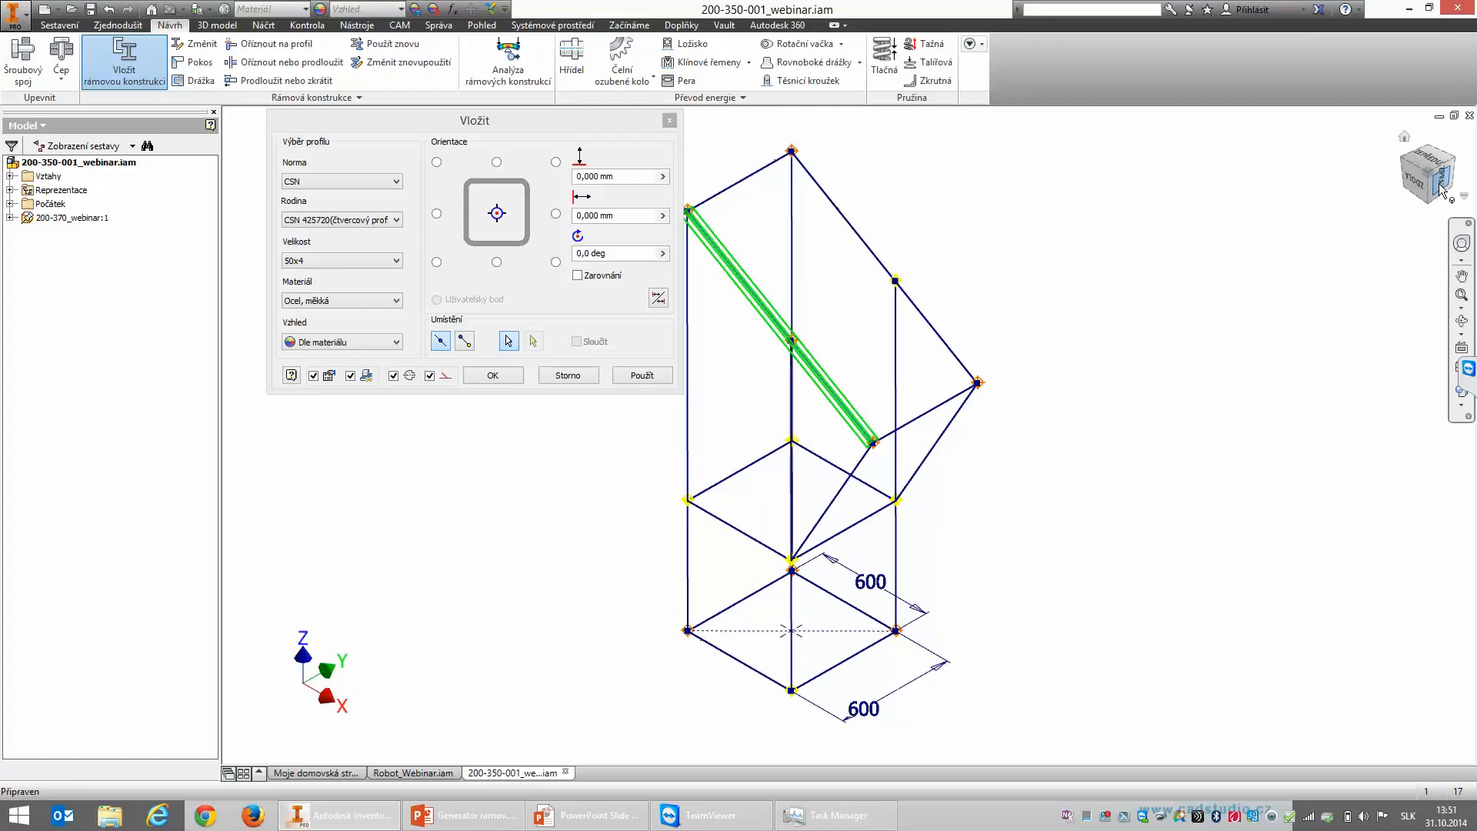
{"action": "scroll", "coordinate": [785, 386], "scroll_direction": "up", "scroll_amount": 5}
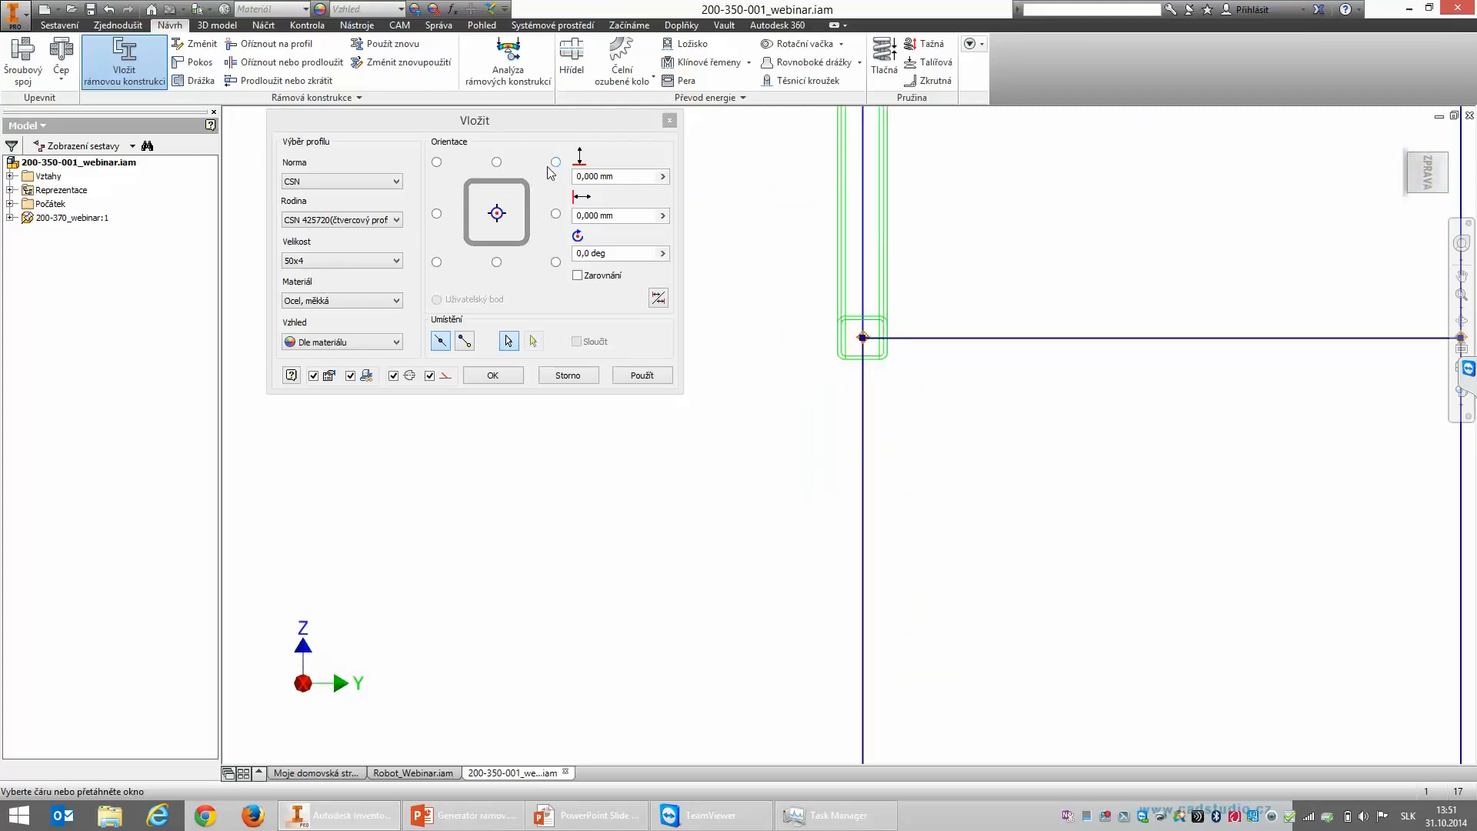
{"action": "left_click", "coordinate": [556, 161]}
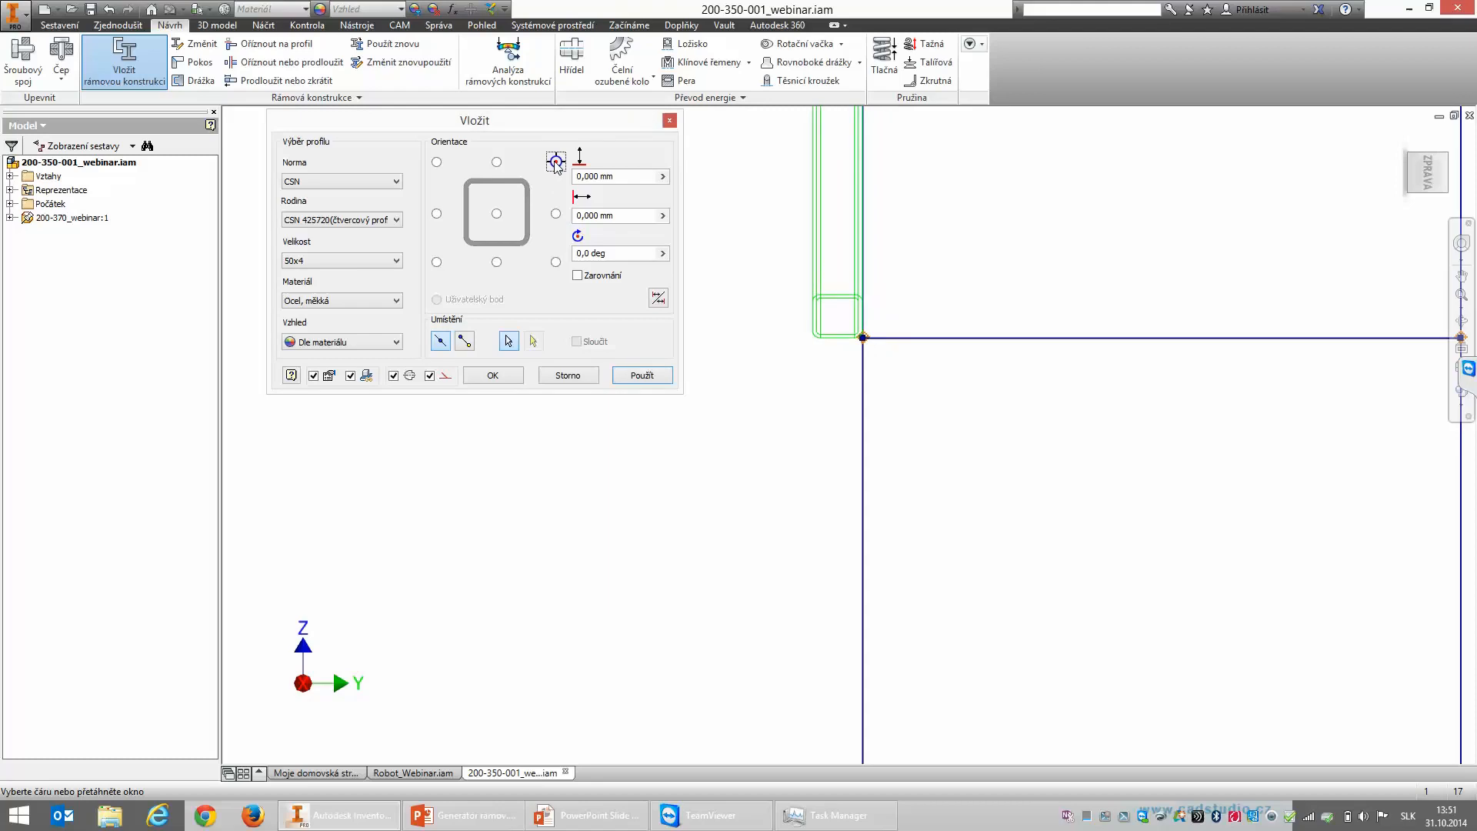
{"action": "left_click", "coordinate": [437, 262]}
{"action": "left_click", "coordinate": [436, 162]}
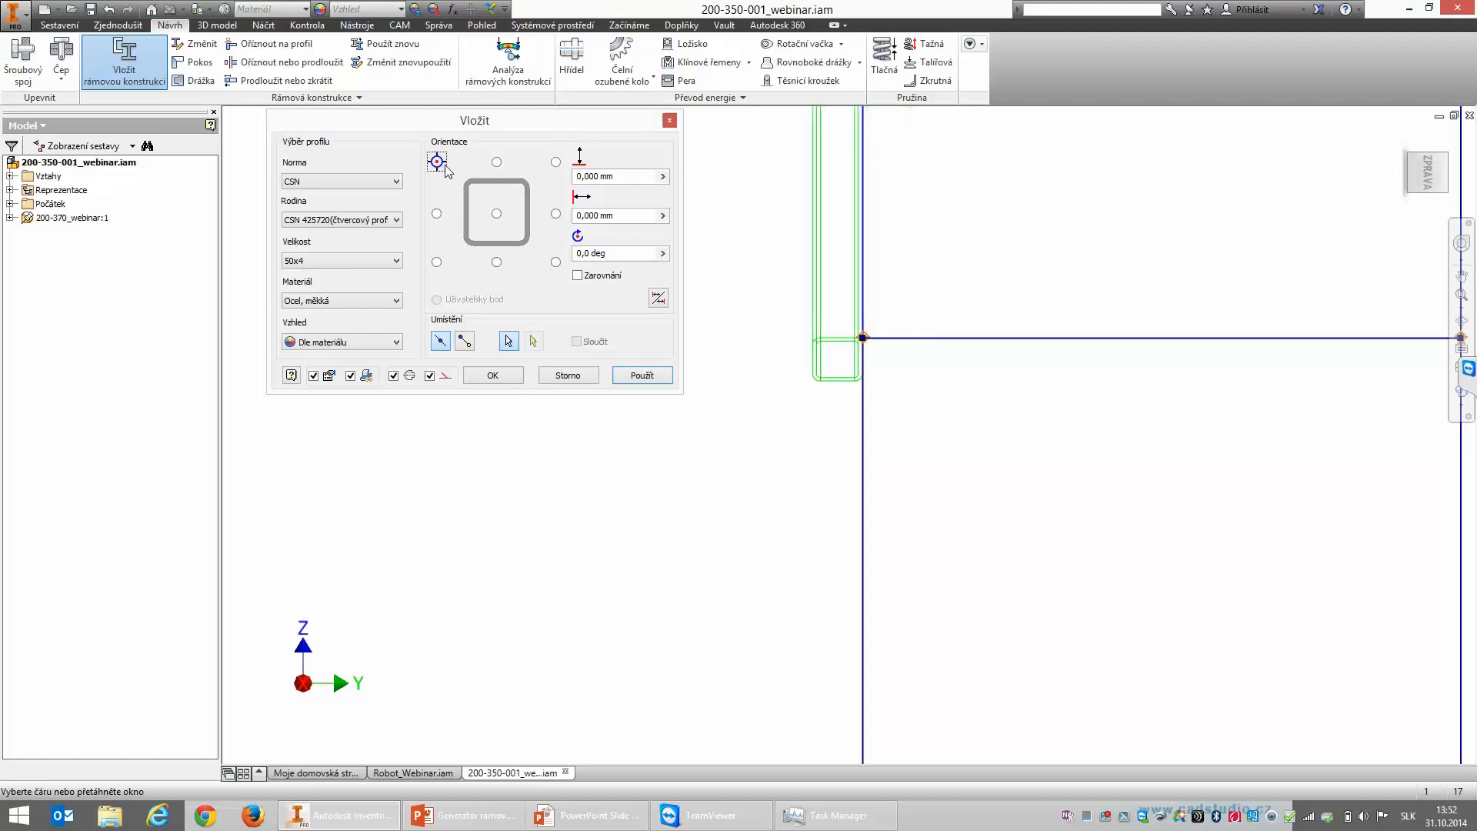
{"action": "left_click", "coordinate": [556, 262]}
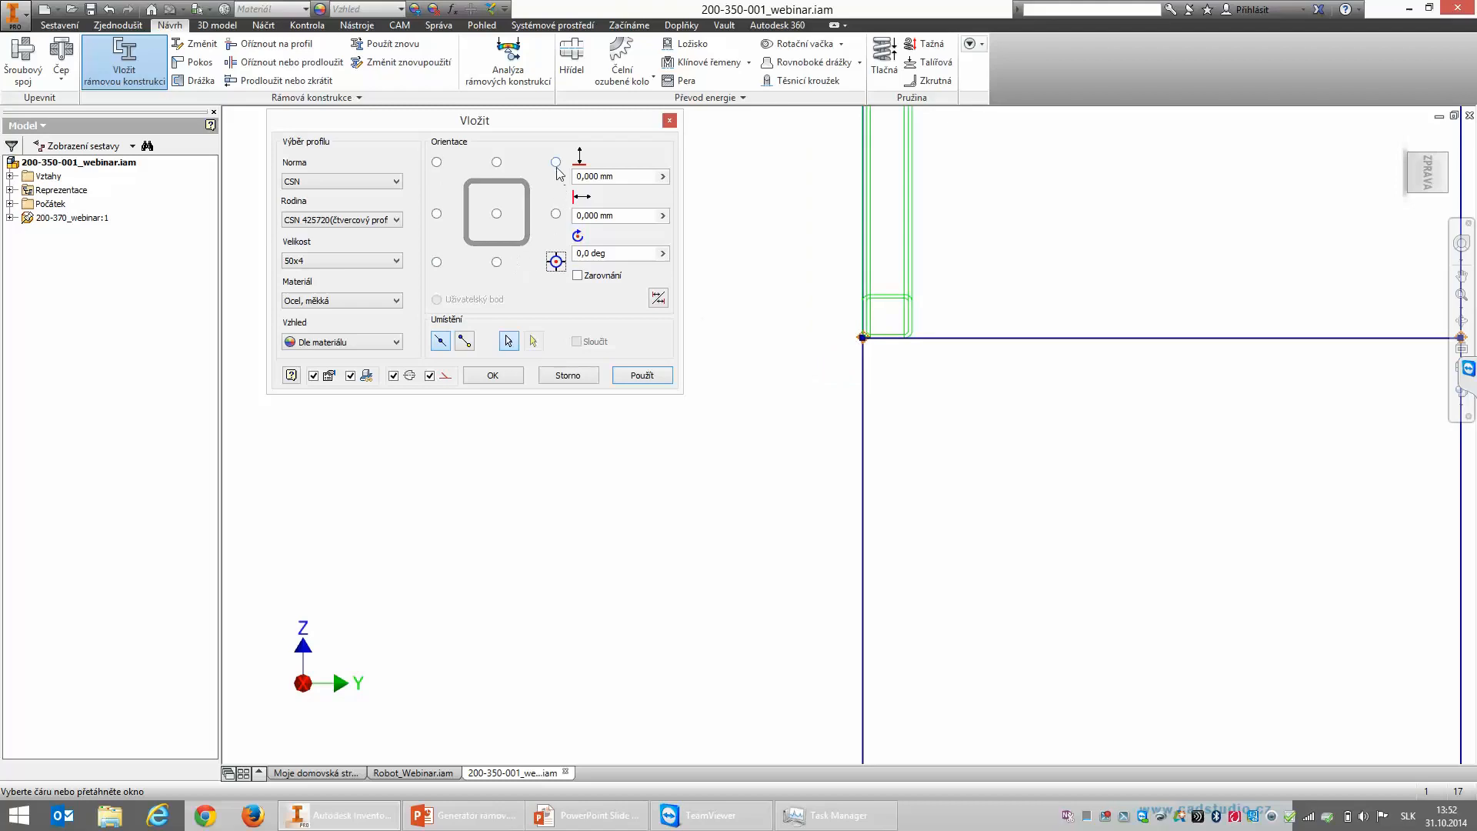
{"action": "left_click", "coordinate": [555, 162]}
{"action": "left_click", "coordinate": [437, 262]}
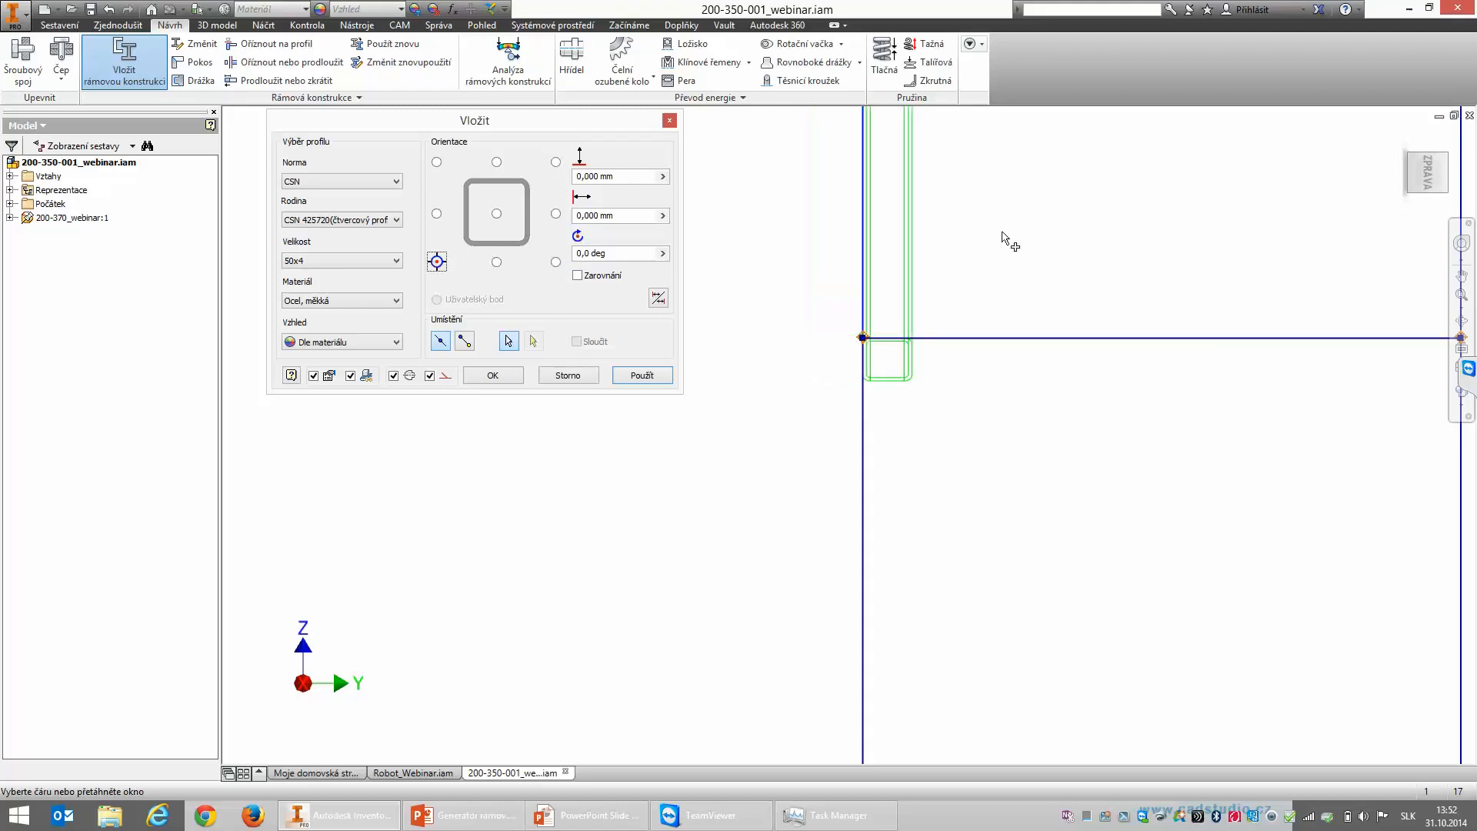
Step: Add the horizontal skeleton edge at the lower end of the sloped member to the frame member selection
{"action": "key", "text": "F6"}
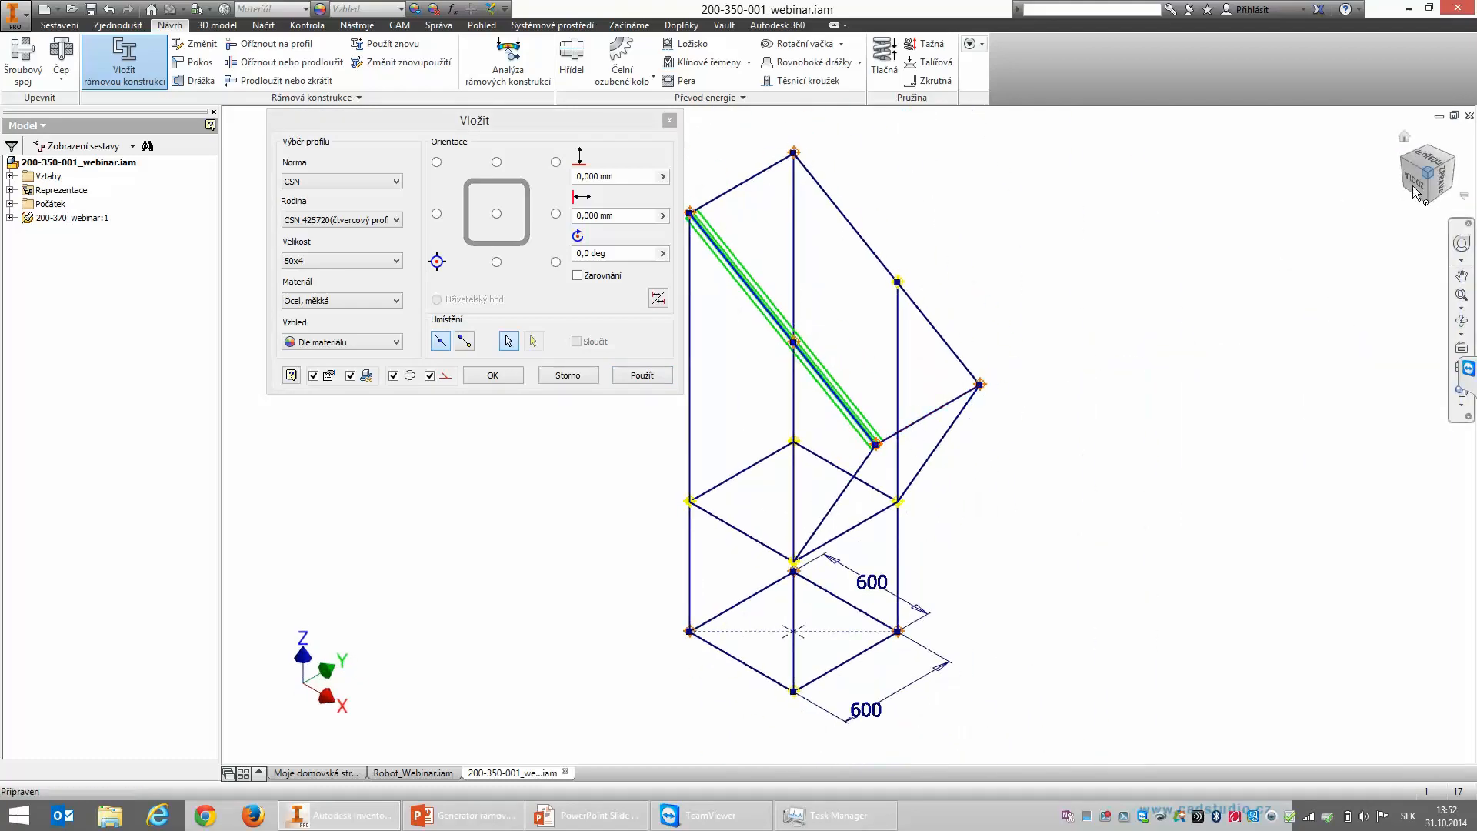
{"action": "left_click", "coordinate": [1409, 182]}
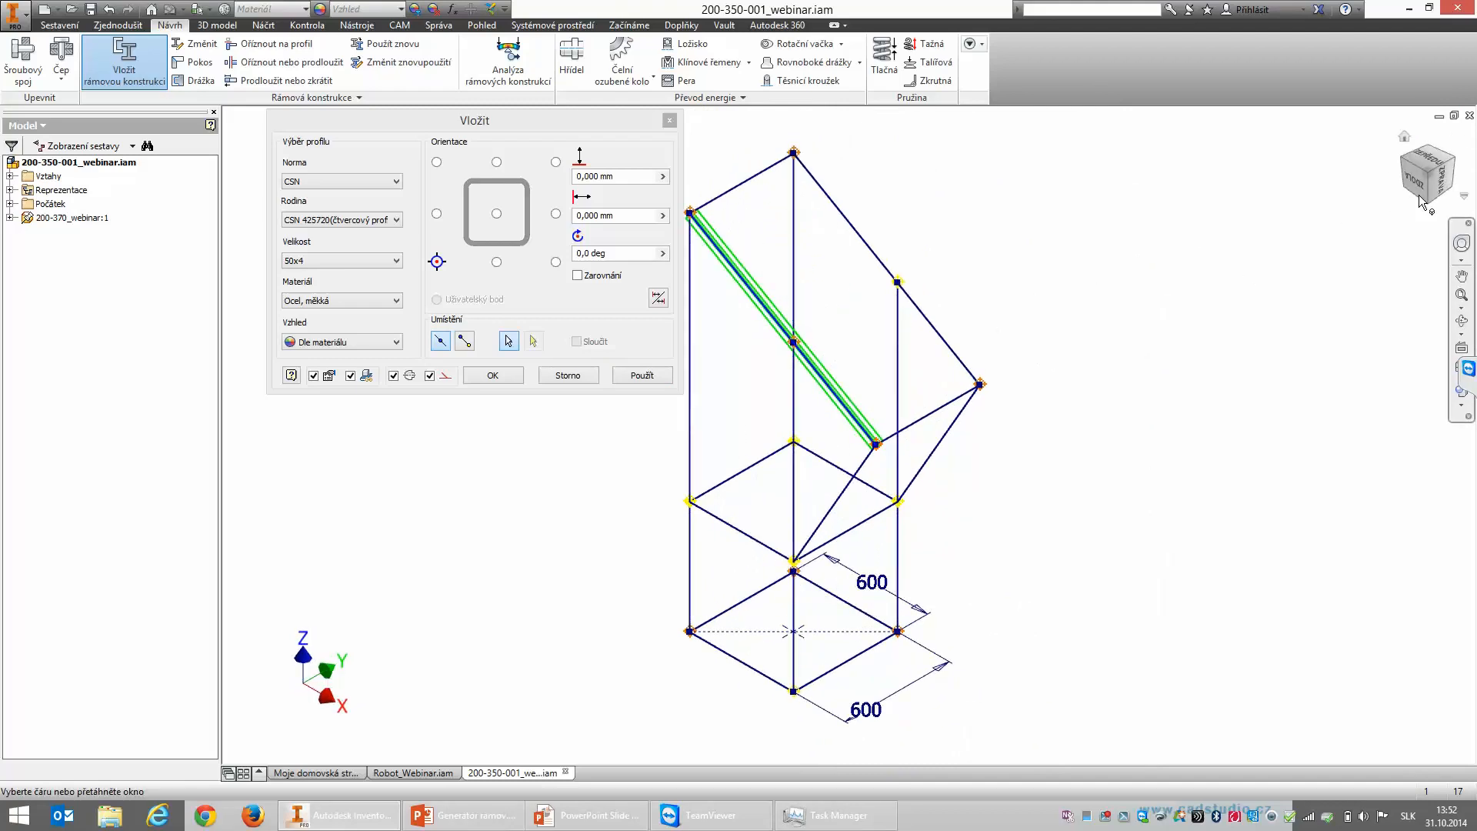
{"action": "left_click", "coordinate": [1447, 184]}
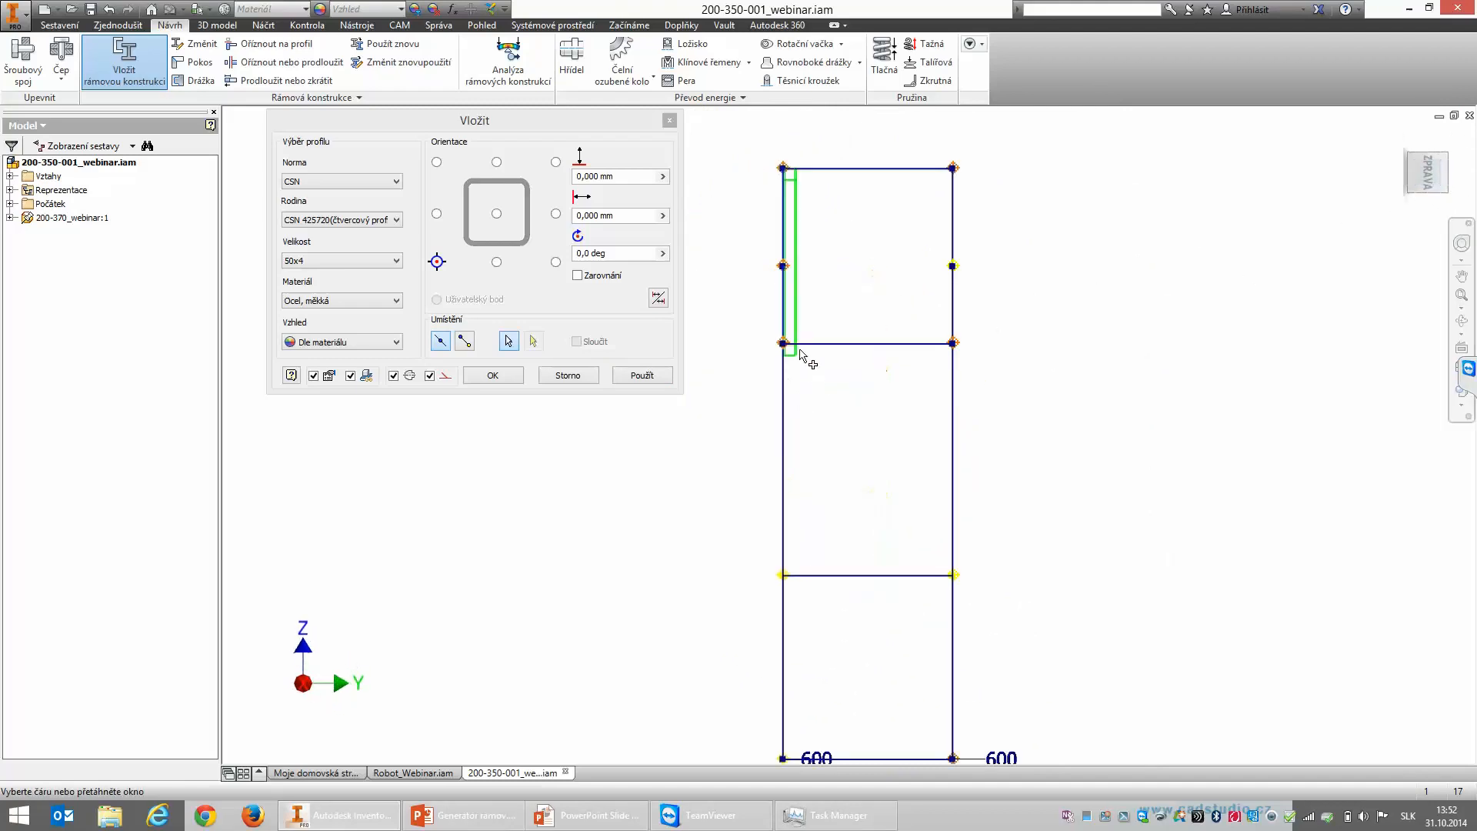
{"action": "left_click", "coordinate": [855, 344]}
{"action": "left_click", "coordinate": [1414, 174]}
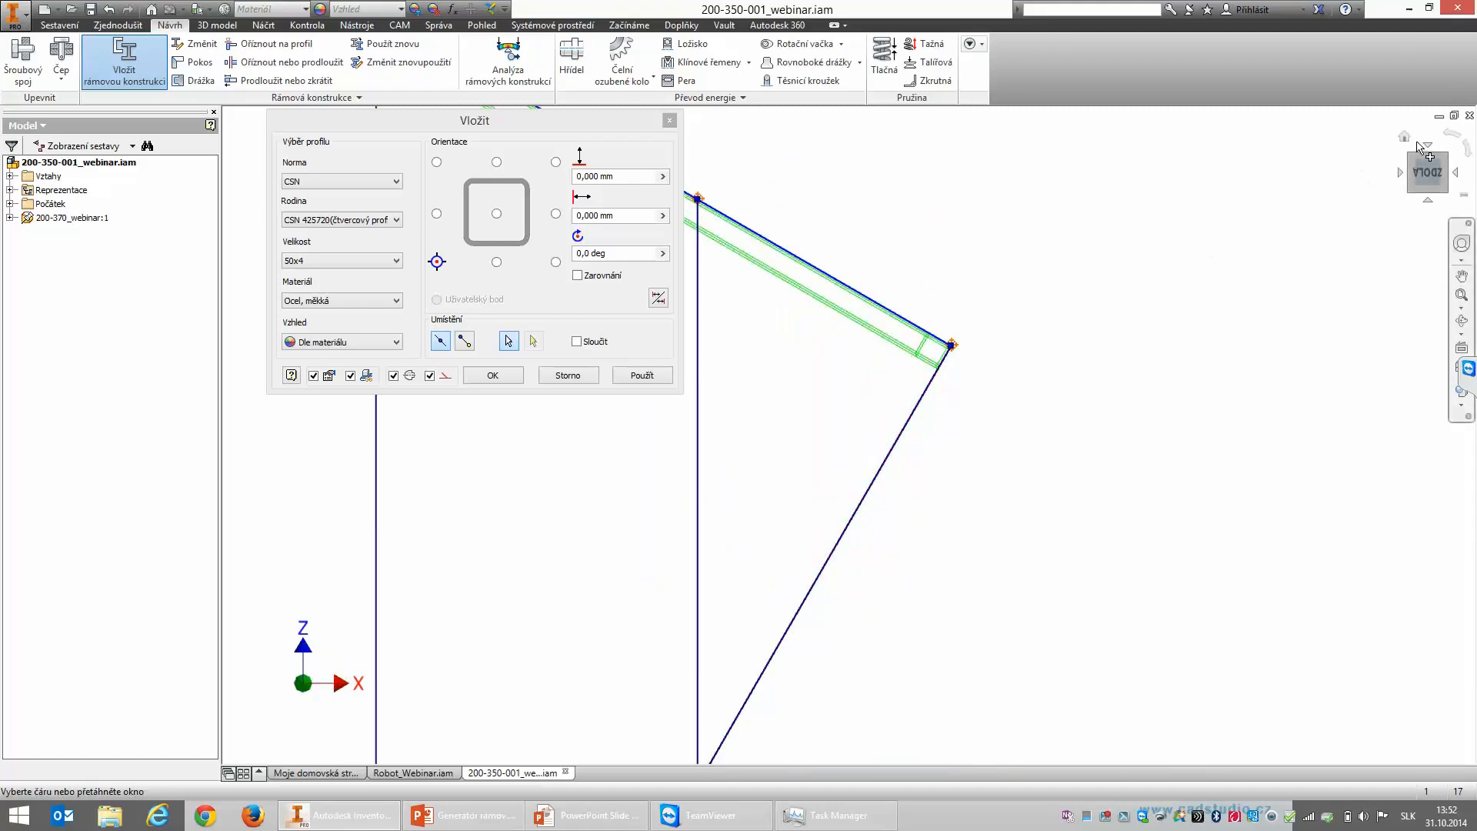
Step: Create both selected members in a new frame, accepting the default frame, skeleton and member file names, and finish inserting
{"action": "left_click", "coordinate": [1404, 136]}
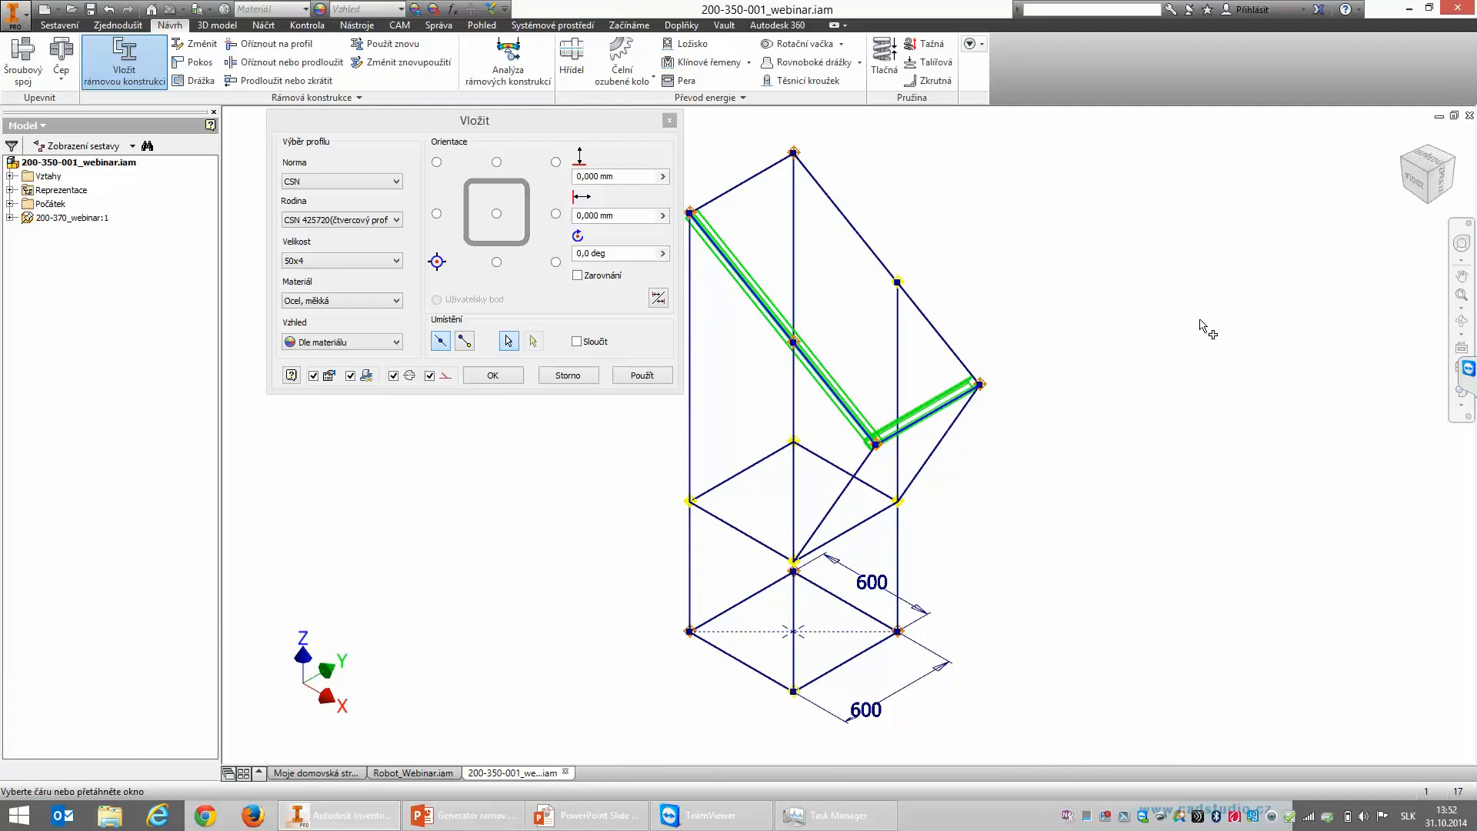
{"action": "left_click", "coordinate": [642, 375]}
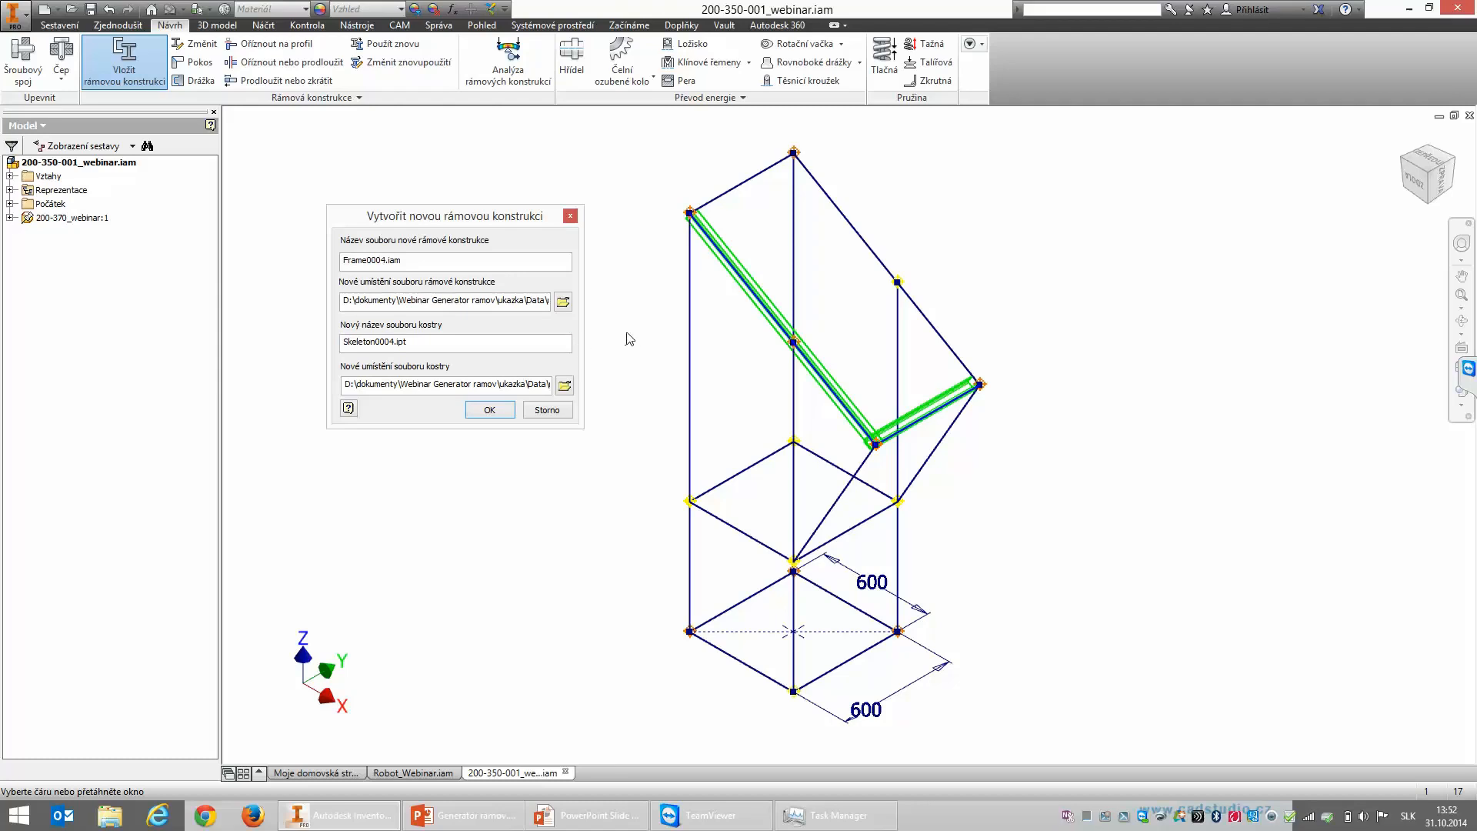
{"action": "left_click", "coordinate": [501, 410]}
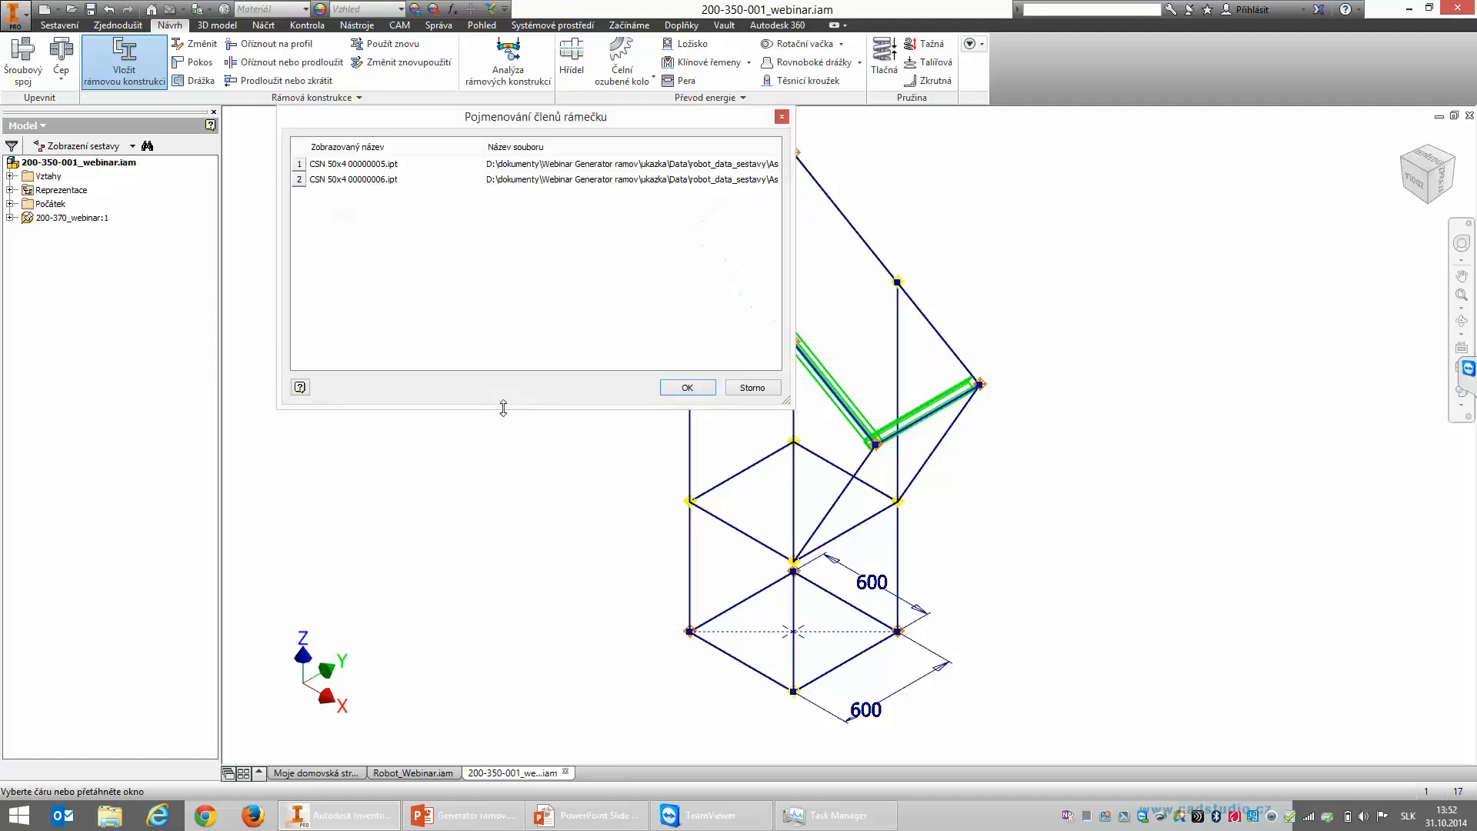
{"action": "left_click_drag", "start_coordinate": [448, 124], "coordinate": [338, 162]}
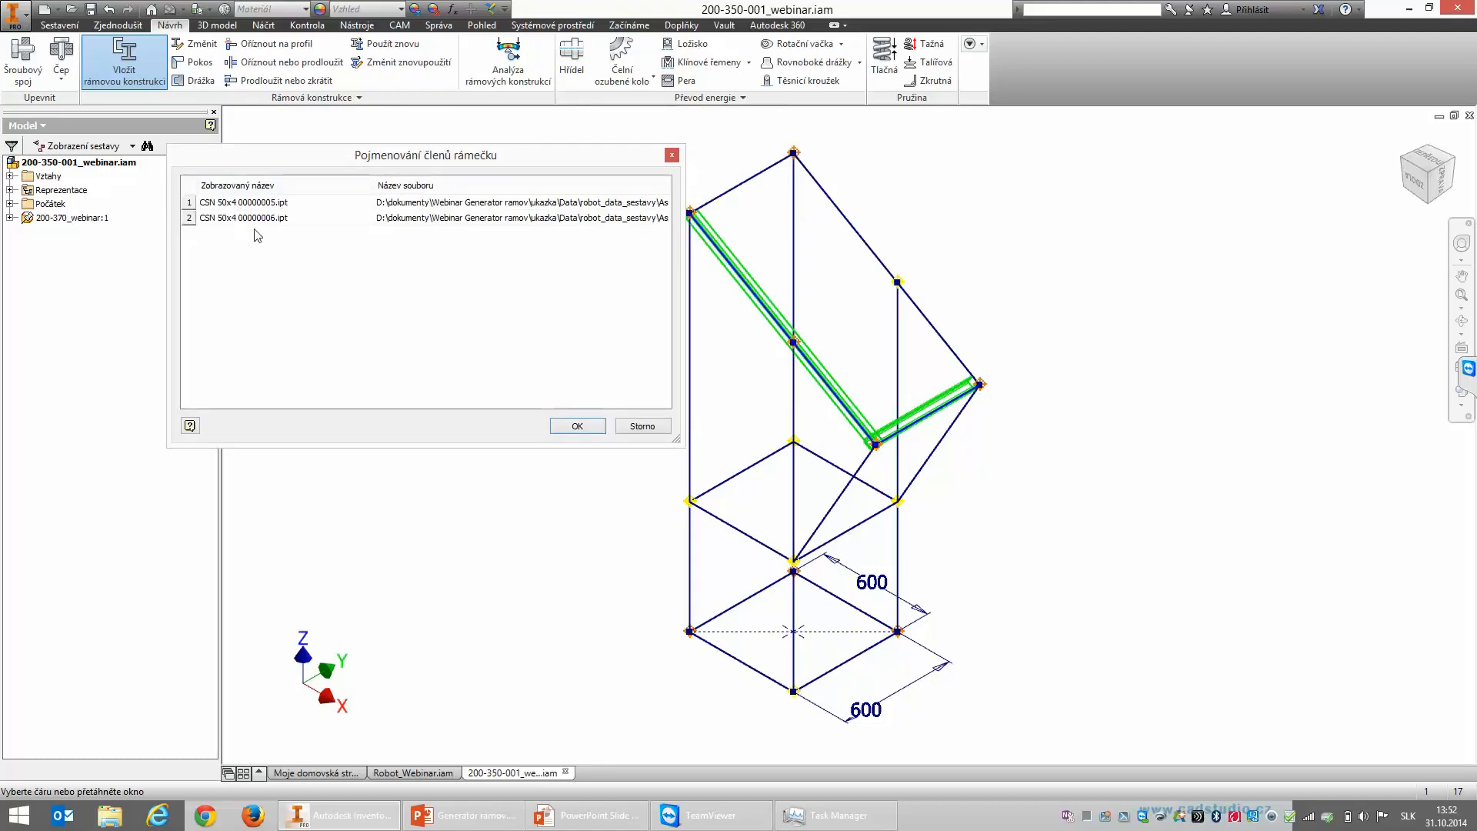
{"action": "left_click", "coordinate": [577, 427]}
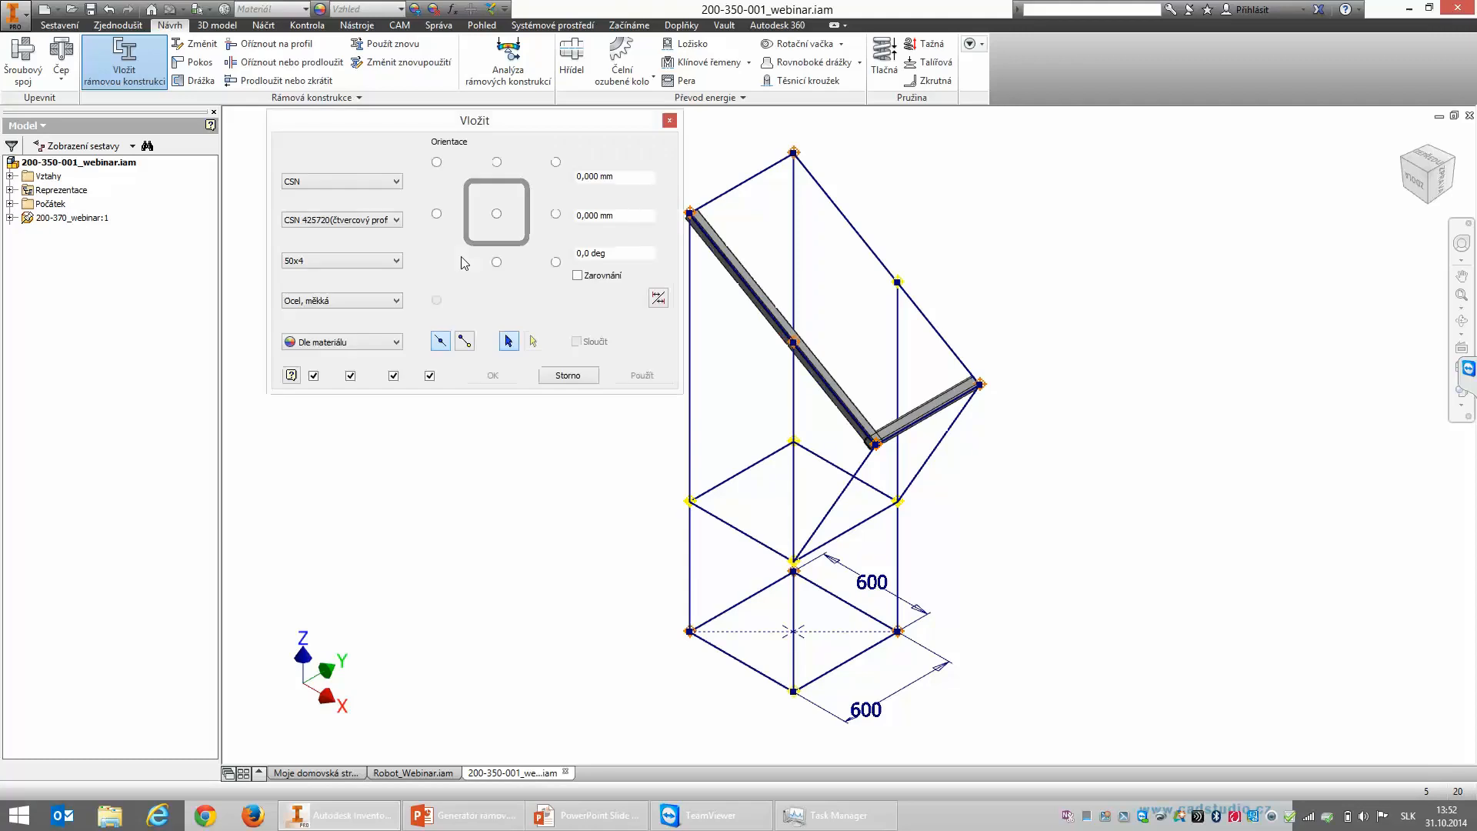
{"action": "left_click", "coordinate": [568, 376]}
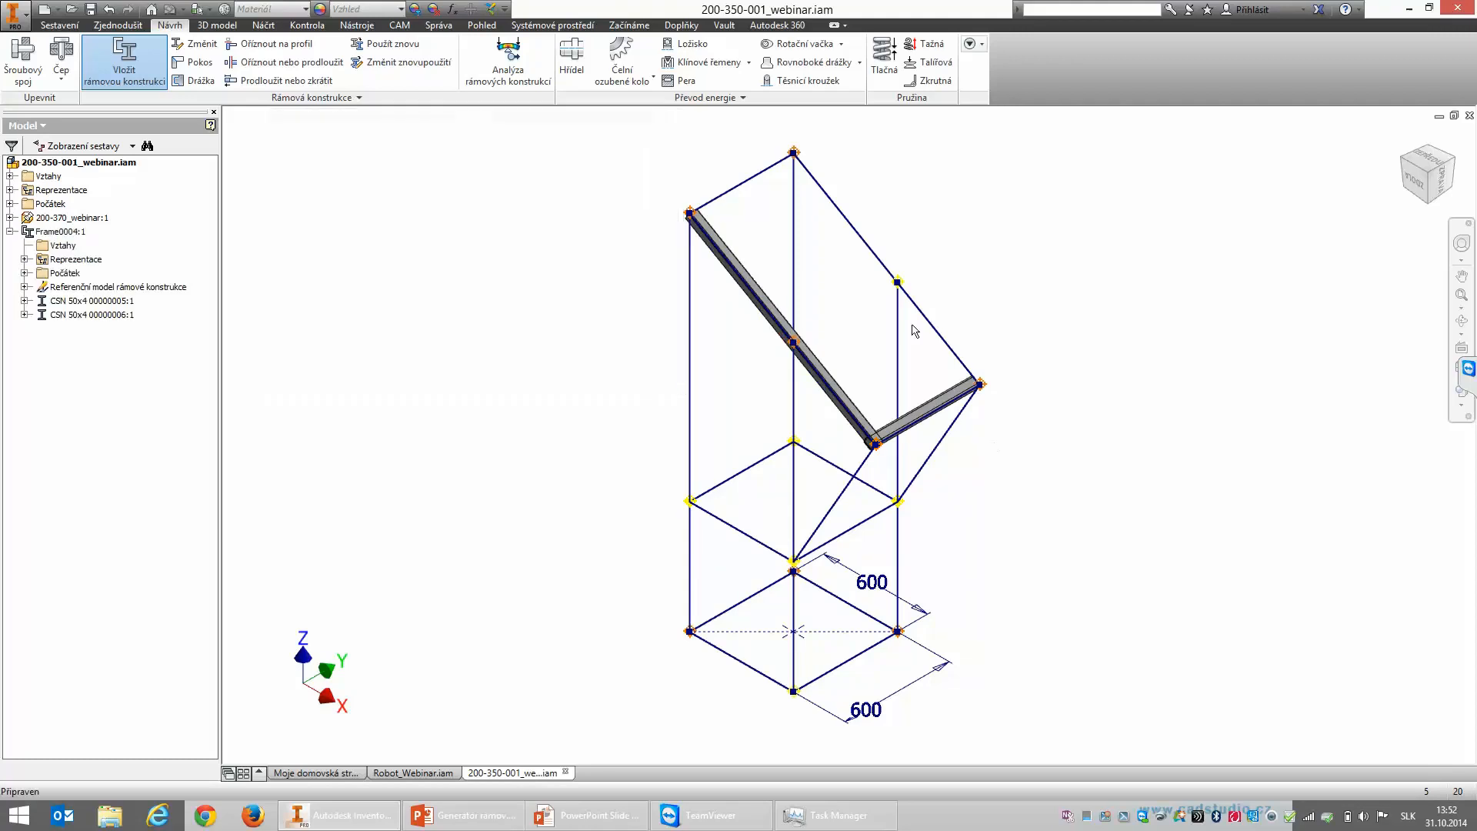
Step: Miter the joint between the short horizontal member and the long sloped member with a 0 mm gap
{"action": "scroll", "coordinate": [891, 462], "scroll_direction": "up", "scroll_amount": 3}
{"action": "scroll", "coordinate": [892, 470], "scroll_direction": "down", "scroll_amount": 5}
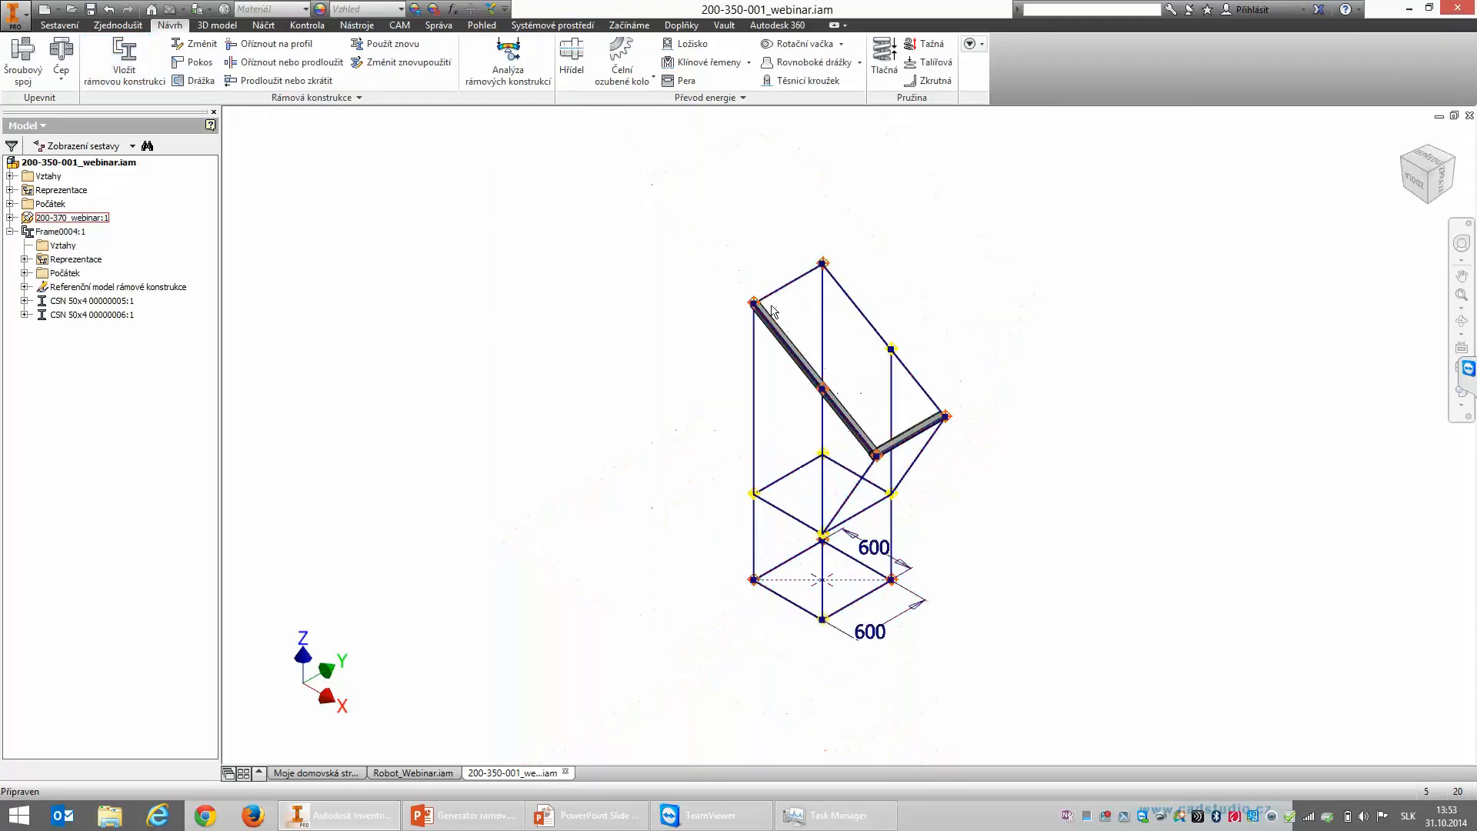
{"action": "scroll", "coordinate": [719, 298], "scroll_direction": "up", "scroll_amount": 3}
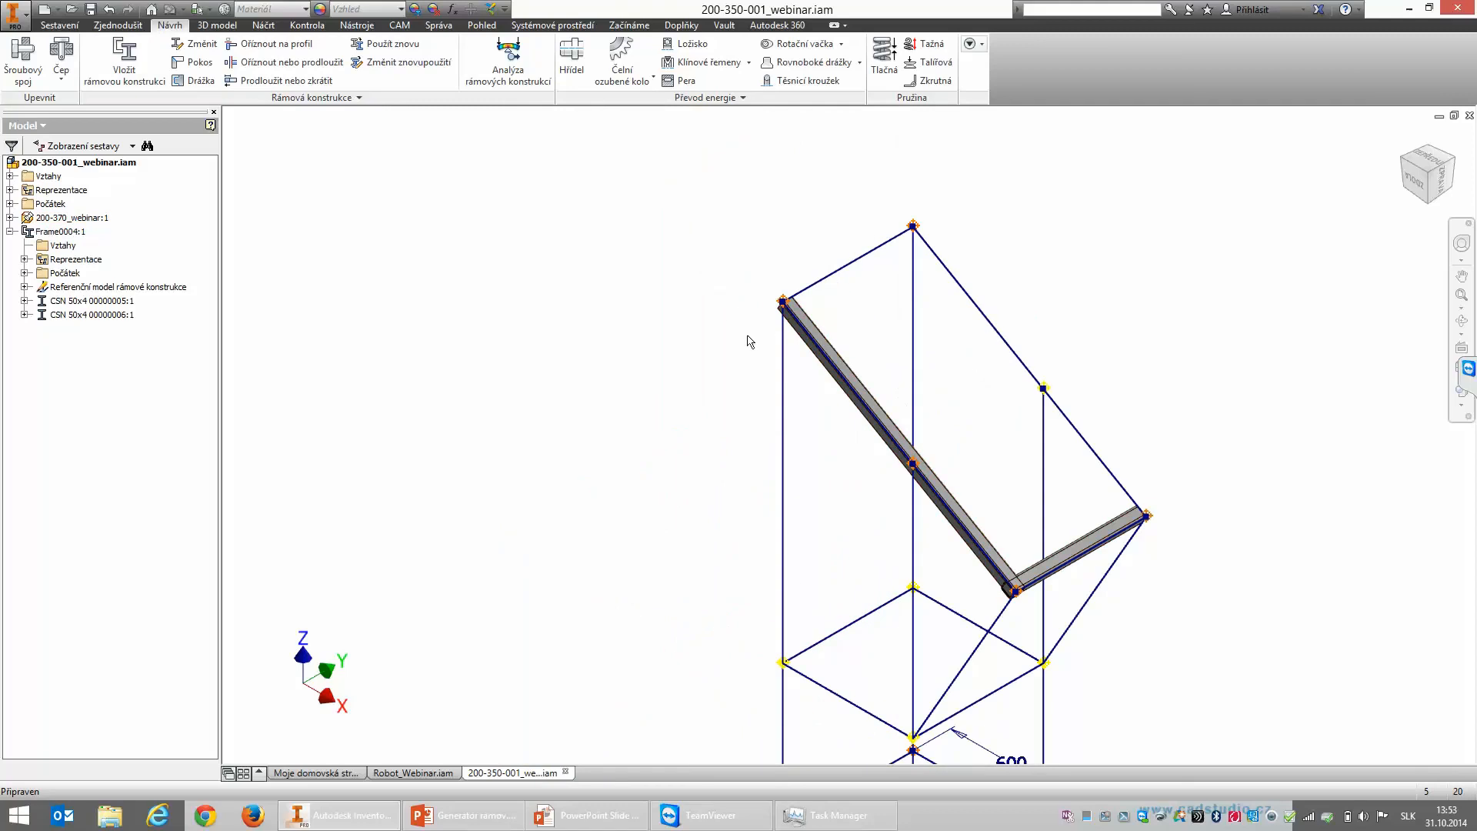
{"action": "left_click", "coordinate": [193, 64]}
{"action": "left_click", "coordinate": [1055, 576]}
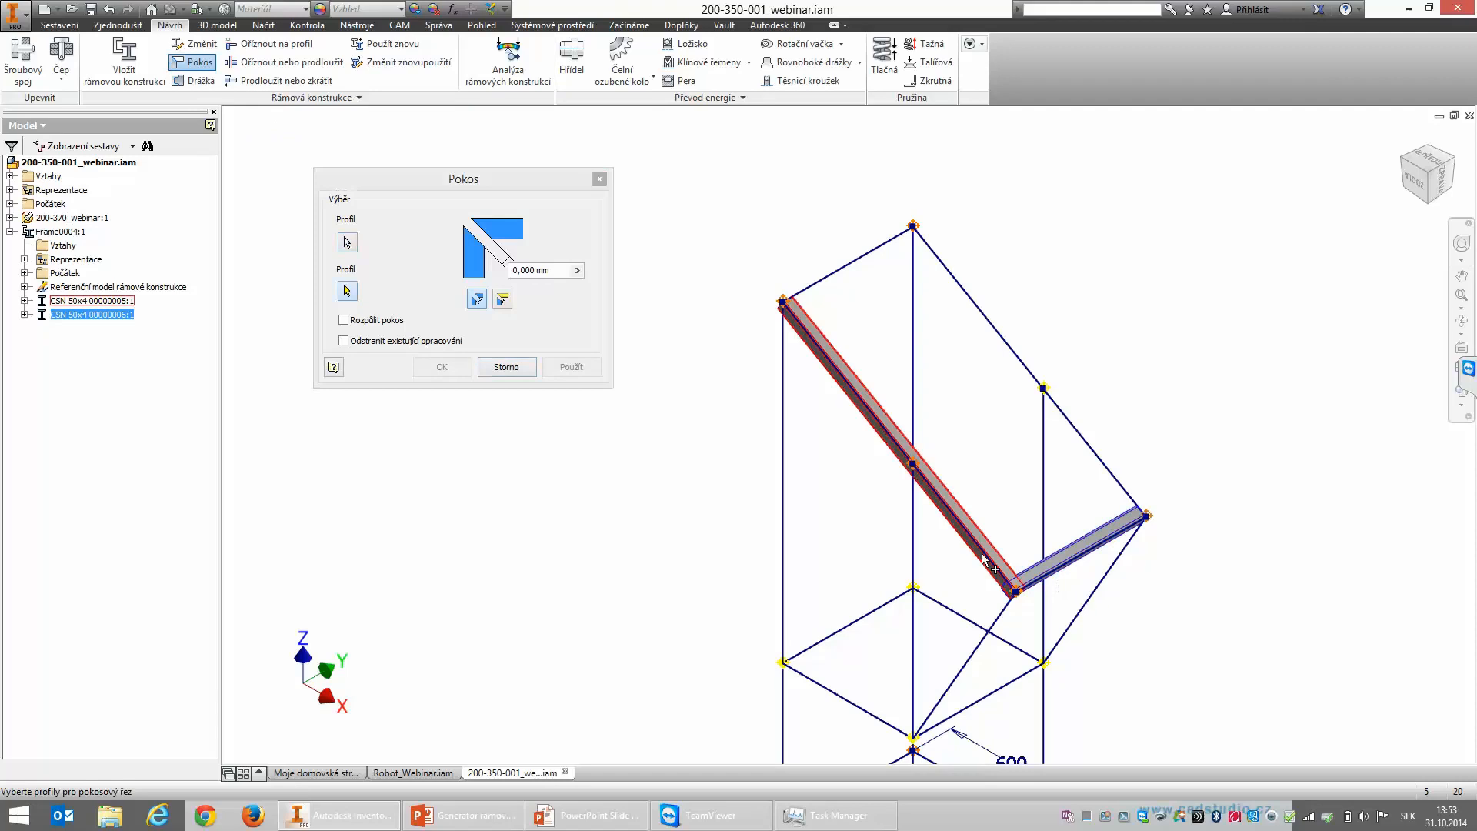
{"action": "left_click", "coordinate": [991, 555]}
{"action": "left_click", "coordinate": [568, 370]}
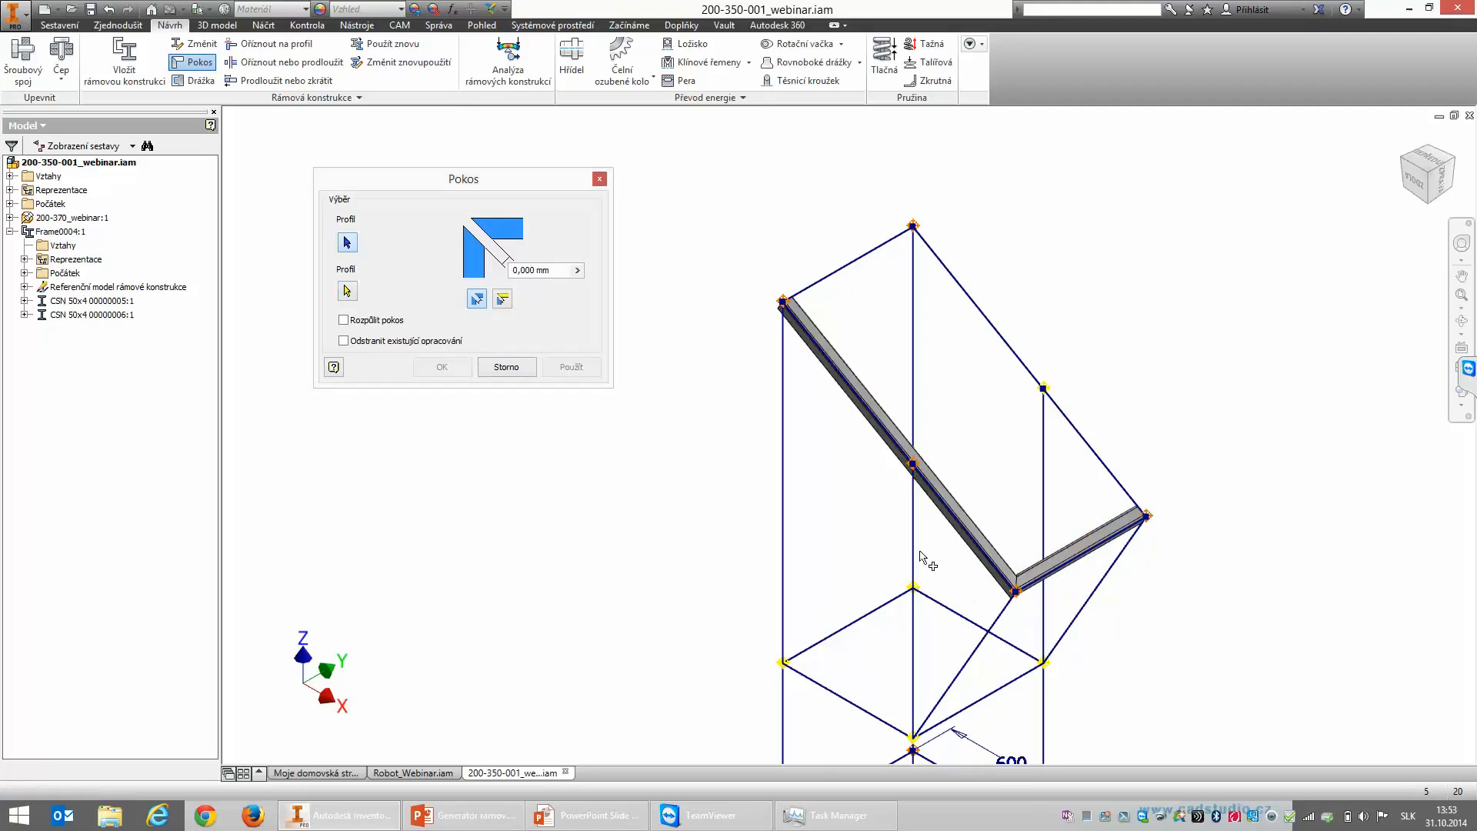
{"action": "left_click", "coordinate": [506, 367]}
{"action": "scroll", "coordinate": [1000, 613], "scroll_direction": "down", "scroll_amount": 3}
{"action": "scroll", "coordinate": [1000, 613], "scroll_direction": "down", "scroll_amount": 3}
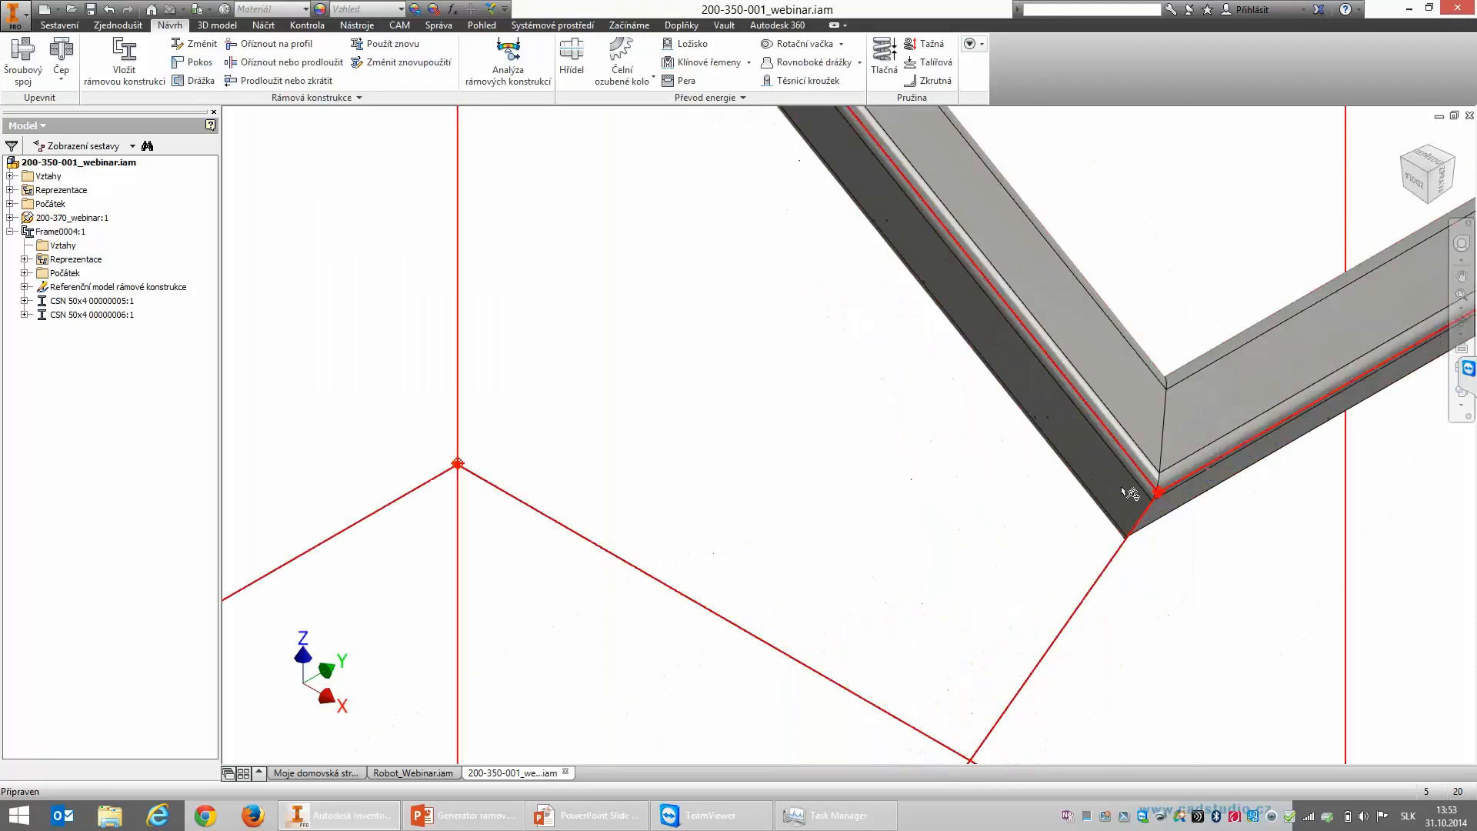
{"action": "scroll", "coordinate": [1138, 508], "scroll_direction": "up", "scroll_amount": 4}
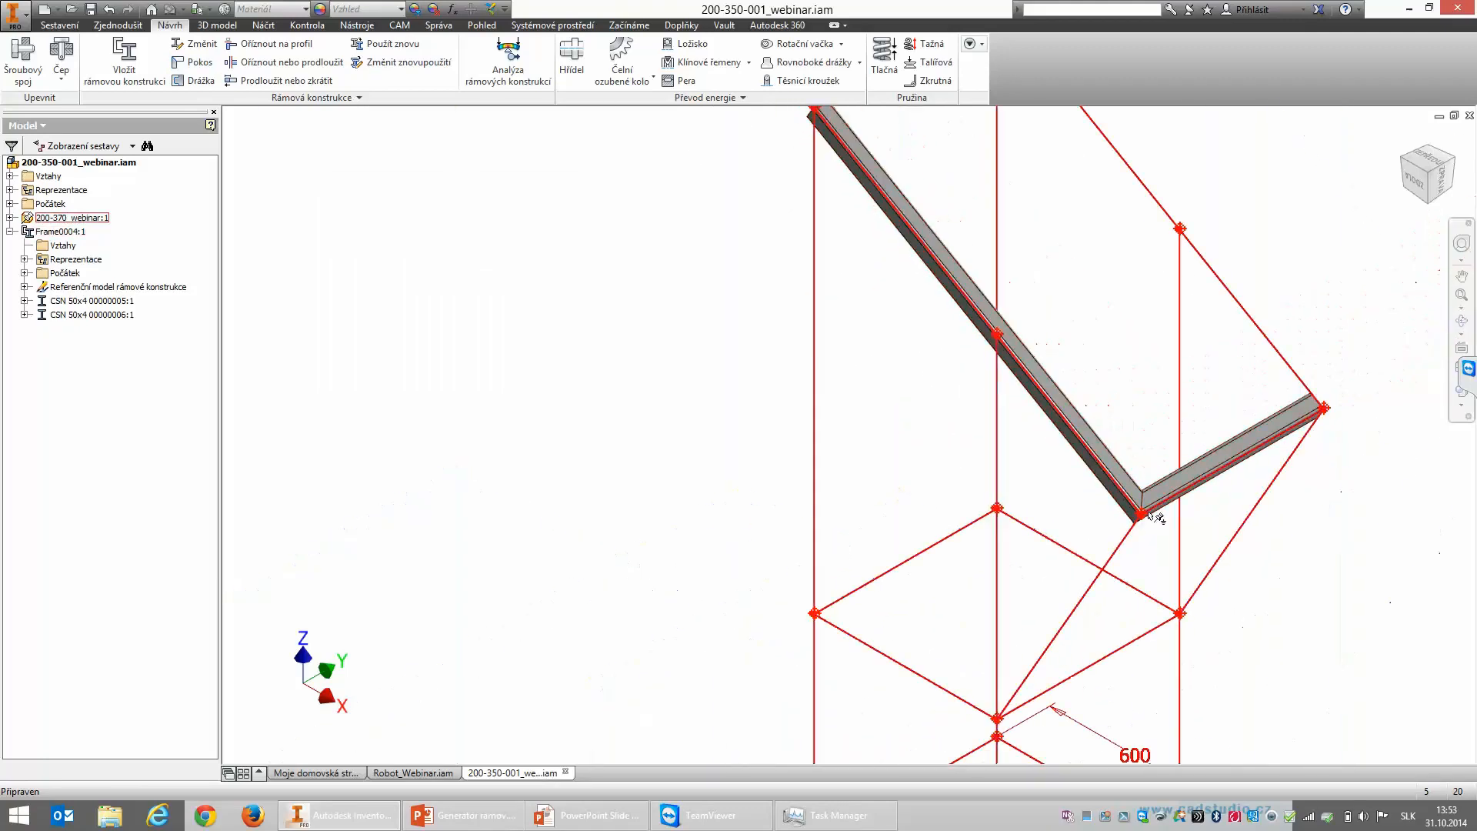
{"action": "left_click", "coordinate": [196, 61]}
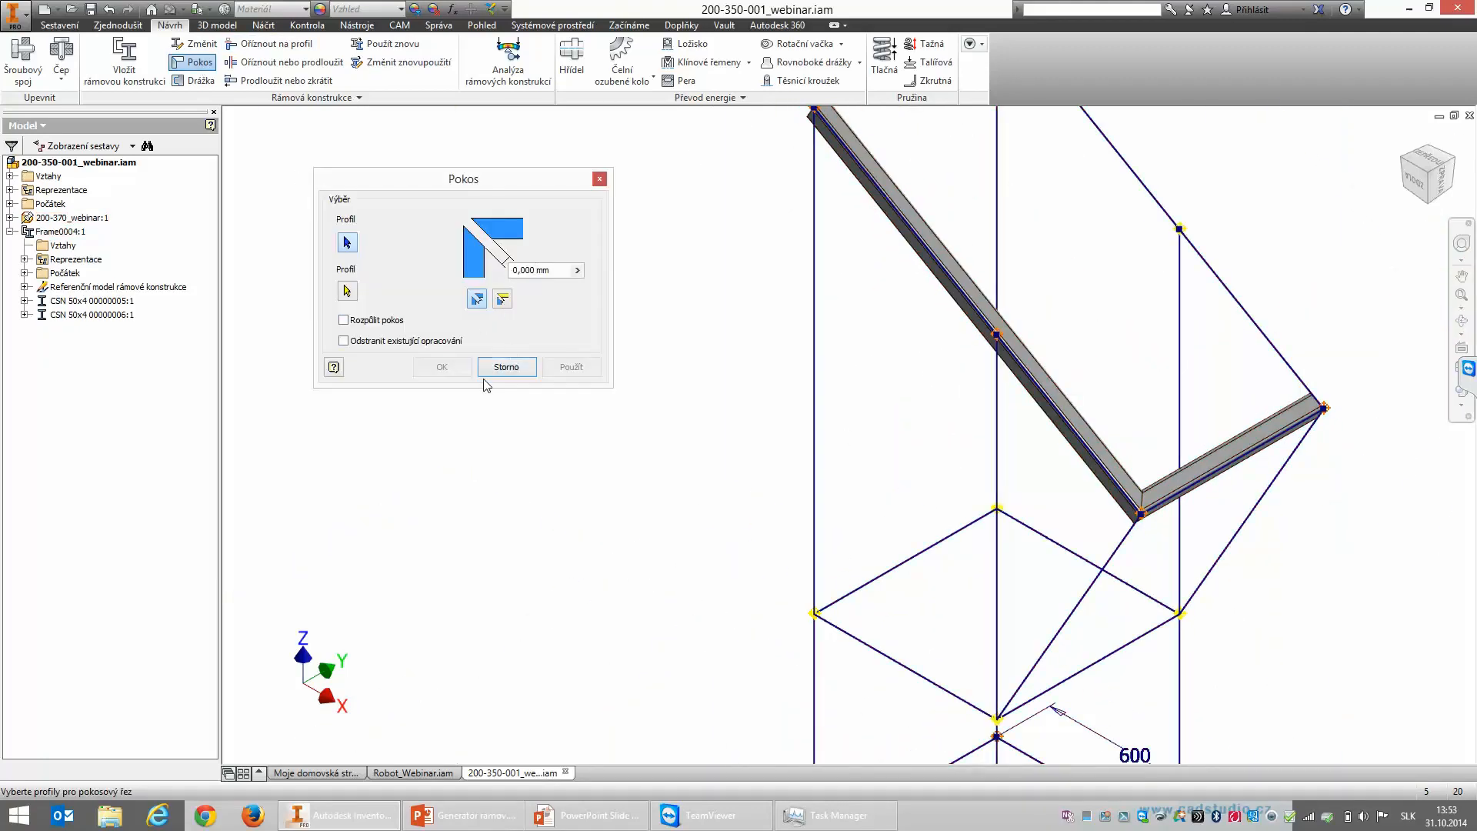
{"action": "left_click", "coordinate": [510, 367]}
{"action": "scroll", "coordinate": [628, 350], "scroll_direction": "up", "scroll_amount": 3}
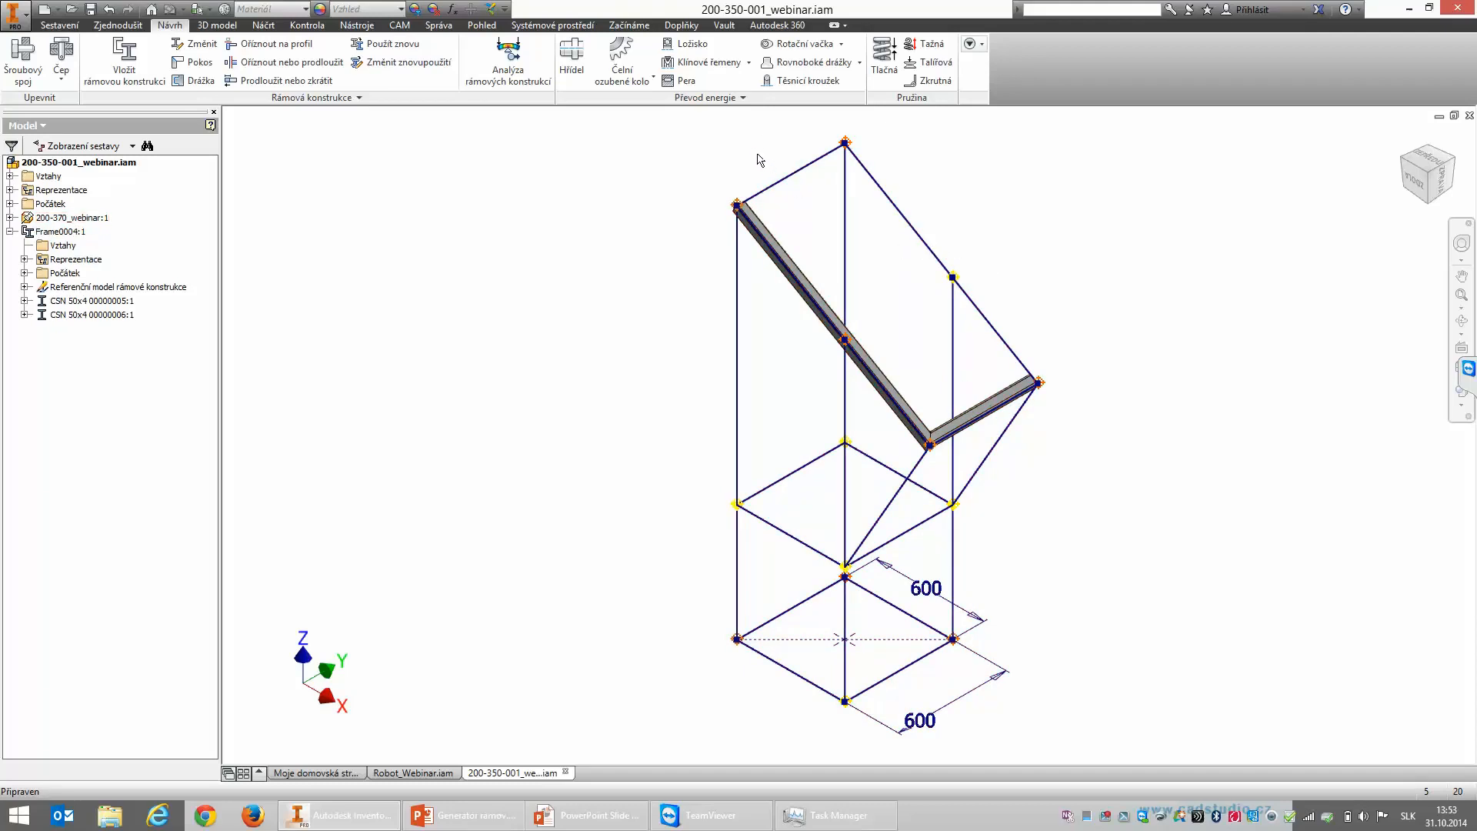
Step: Select the long sloped member as the source for reuse and the opposite parallel sloped edge as its placement
{"action": "left_click", "coordinate": [411, 48]}
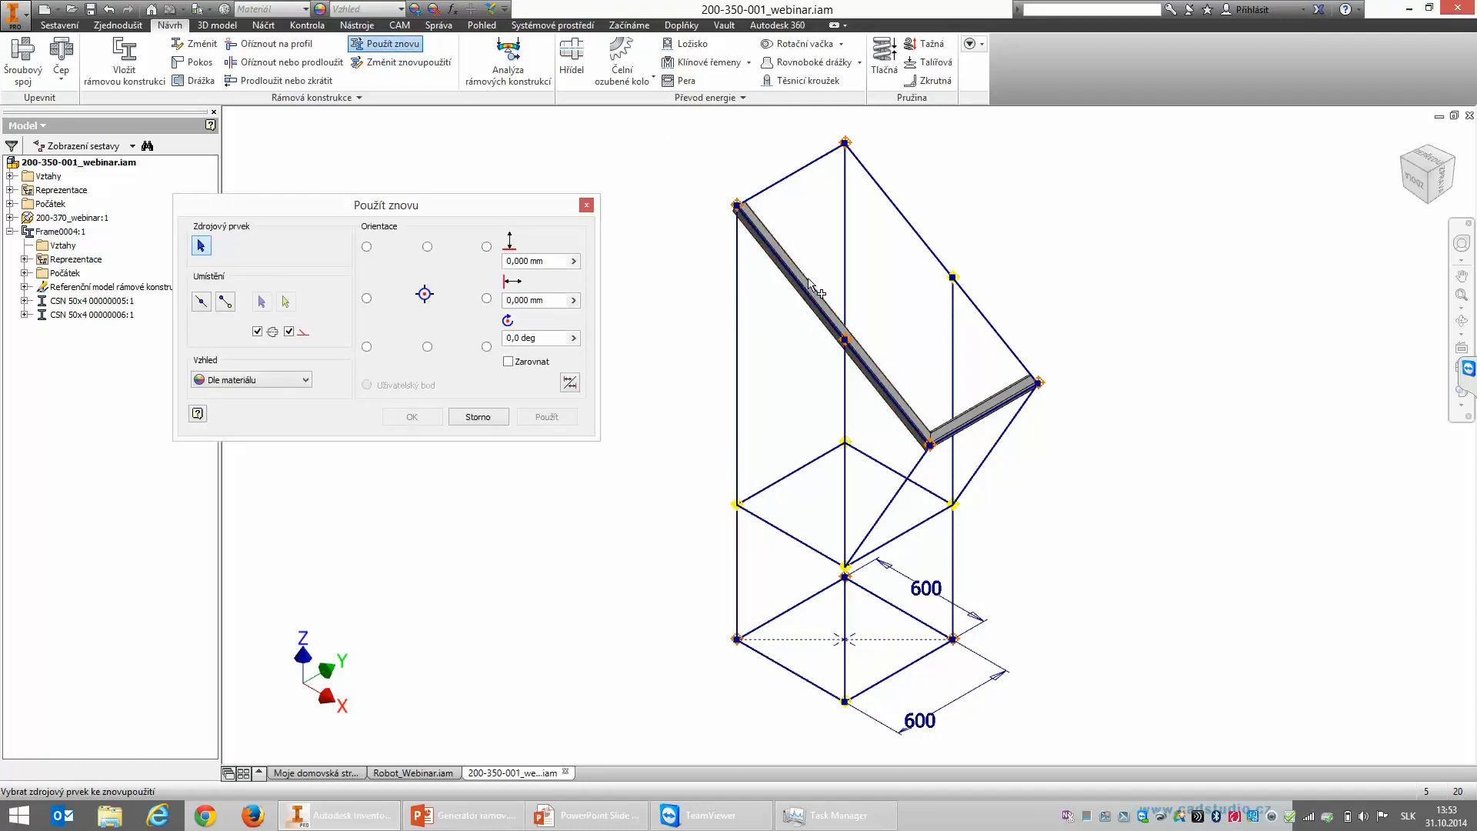
{"action": "left_click", "coordinate": [1012, 347]}
{"action": "left_click", "coordinate": [1016, 358]}
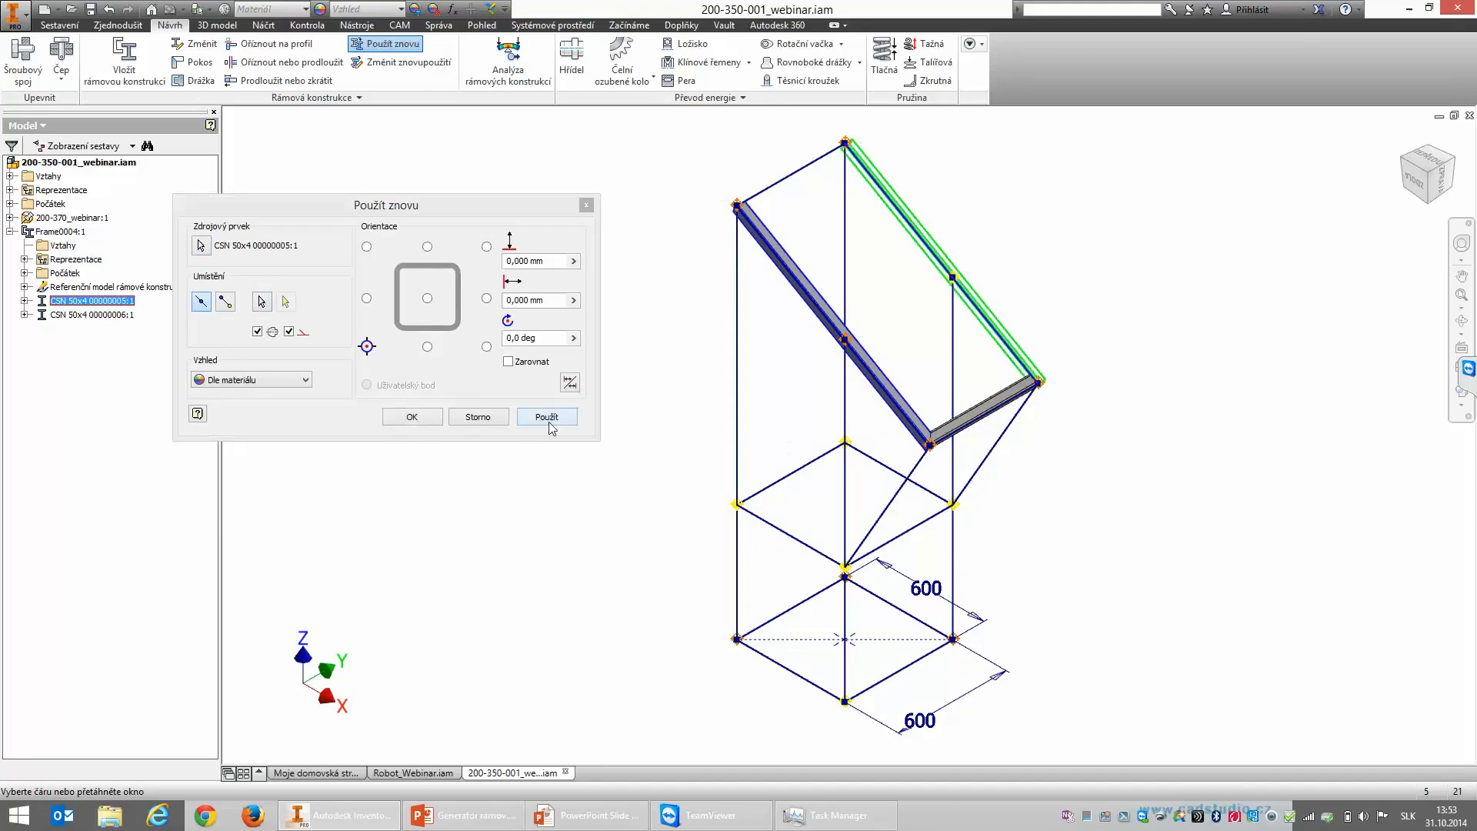
Step: Anchor the reused profile at its upper-left corner so it lies inside the skeleton, and create the reused member
{"action": "left_click", "coordinate": [1443, 176]}
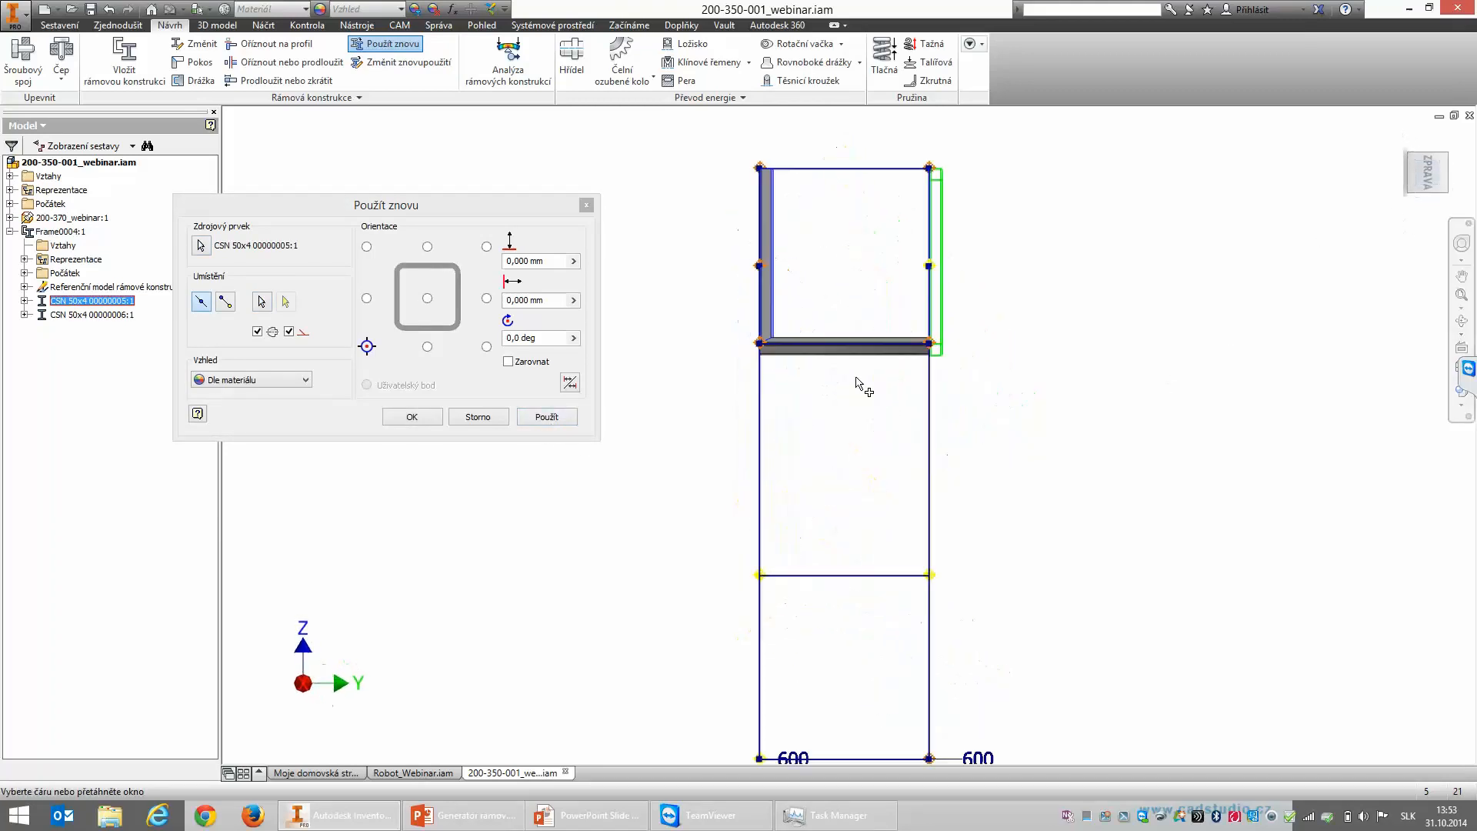
{"action": "left_click", "coordinate": [486, 346]}
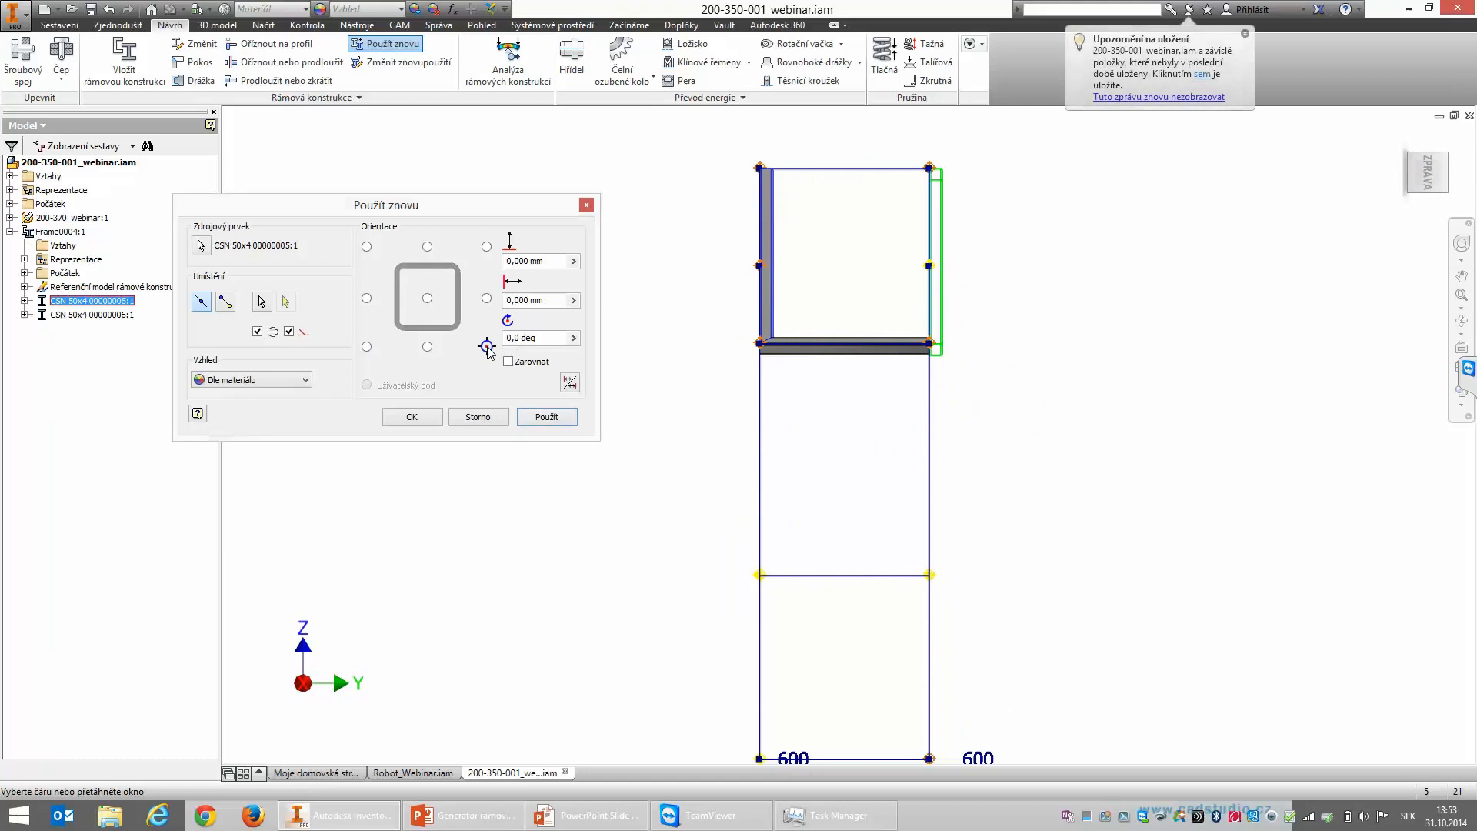
{"action": "left_click", "coordinate": [368, 247]}
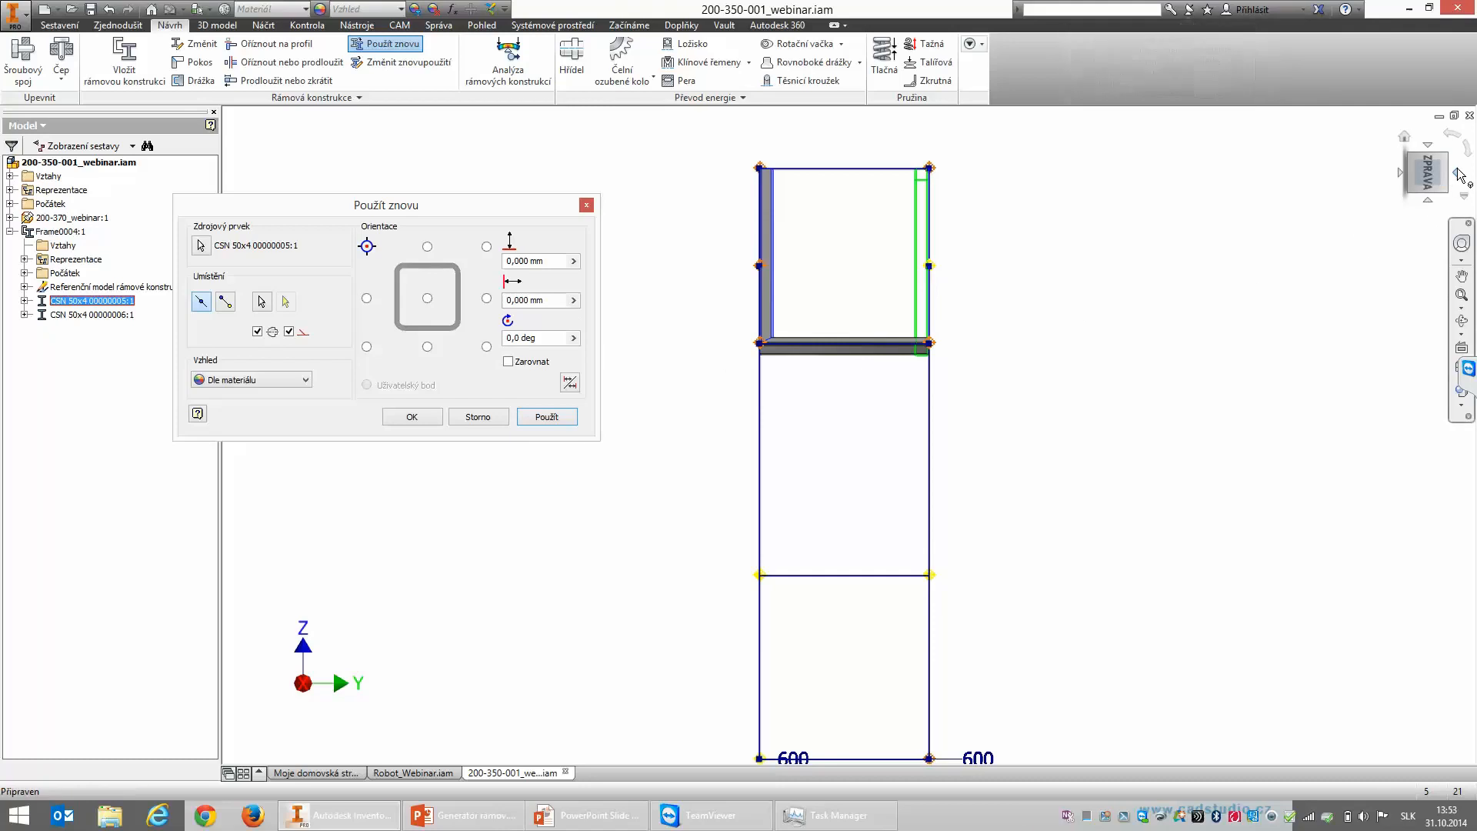
{"action": "left_click", "coordinate": [1429, 205]}
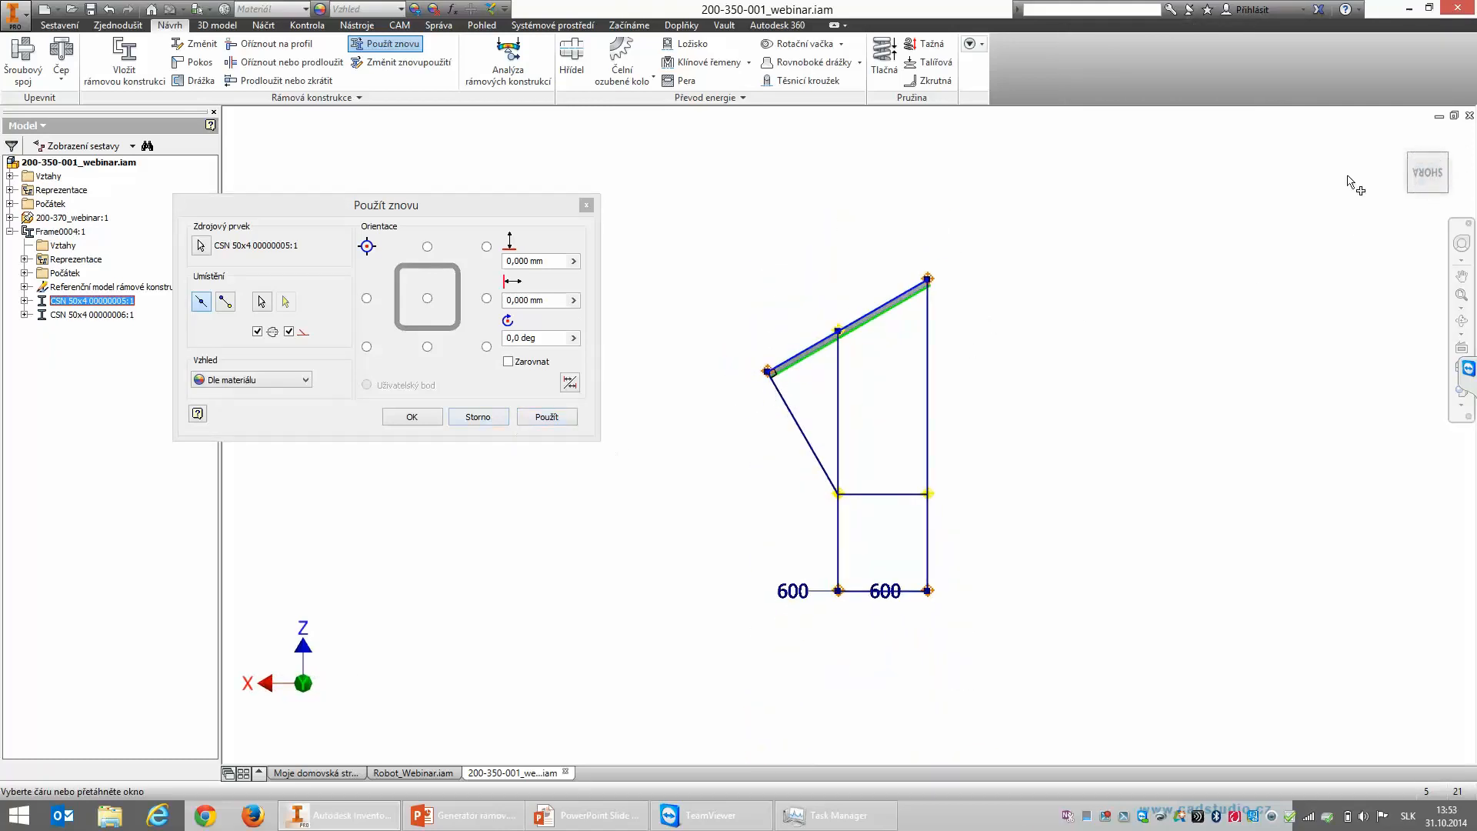
{"action": "left_click", "coordinate": [1403, 140]}
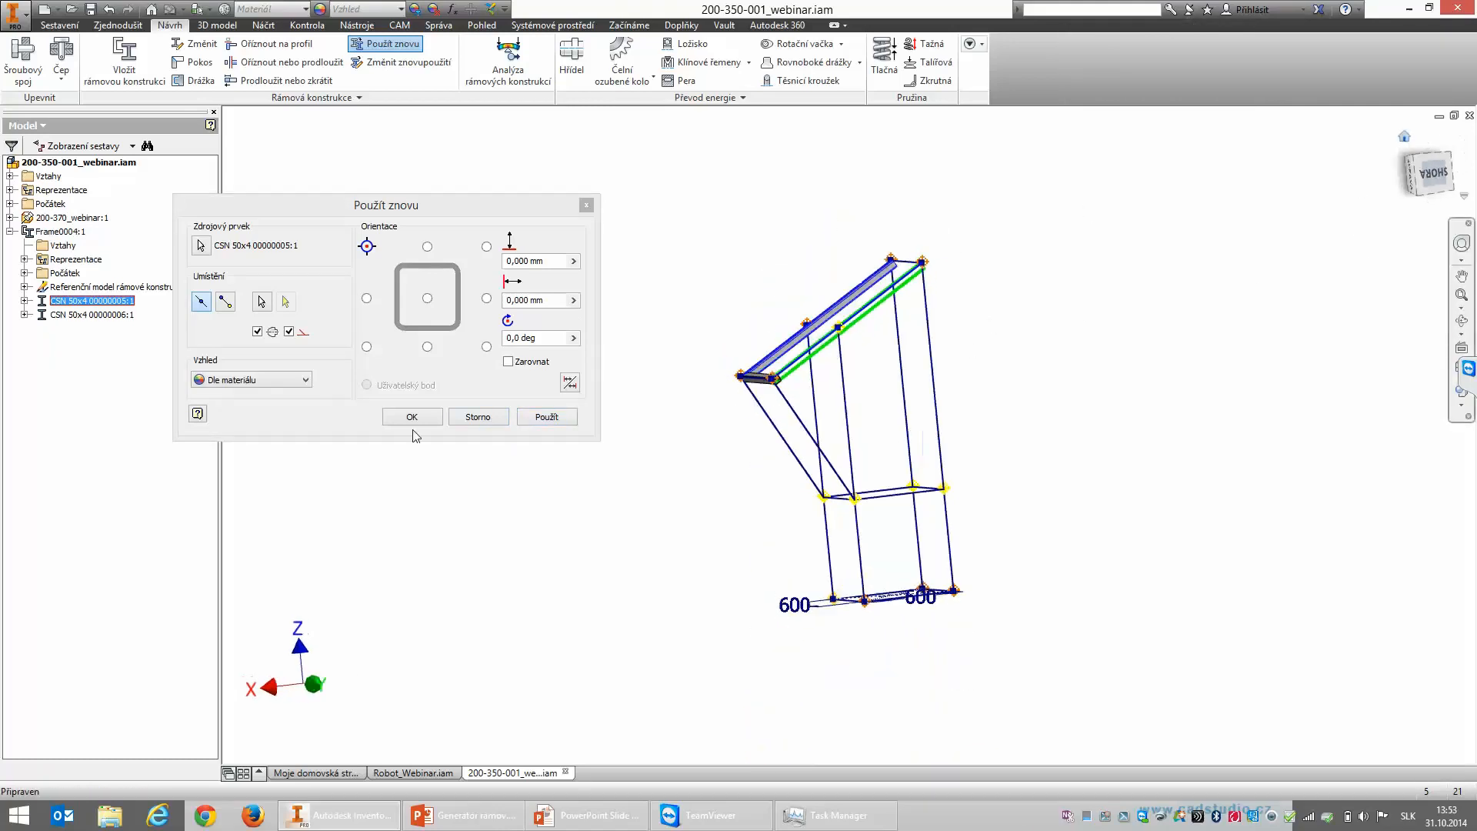
{"action": "left_click", "coordinate": [547, 418]}
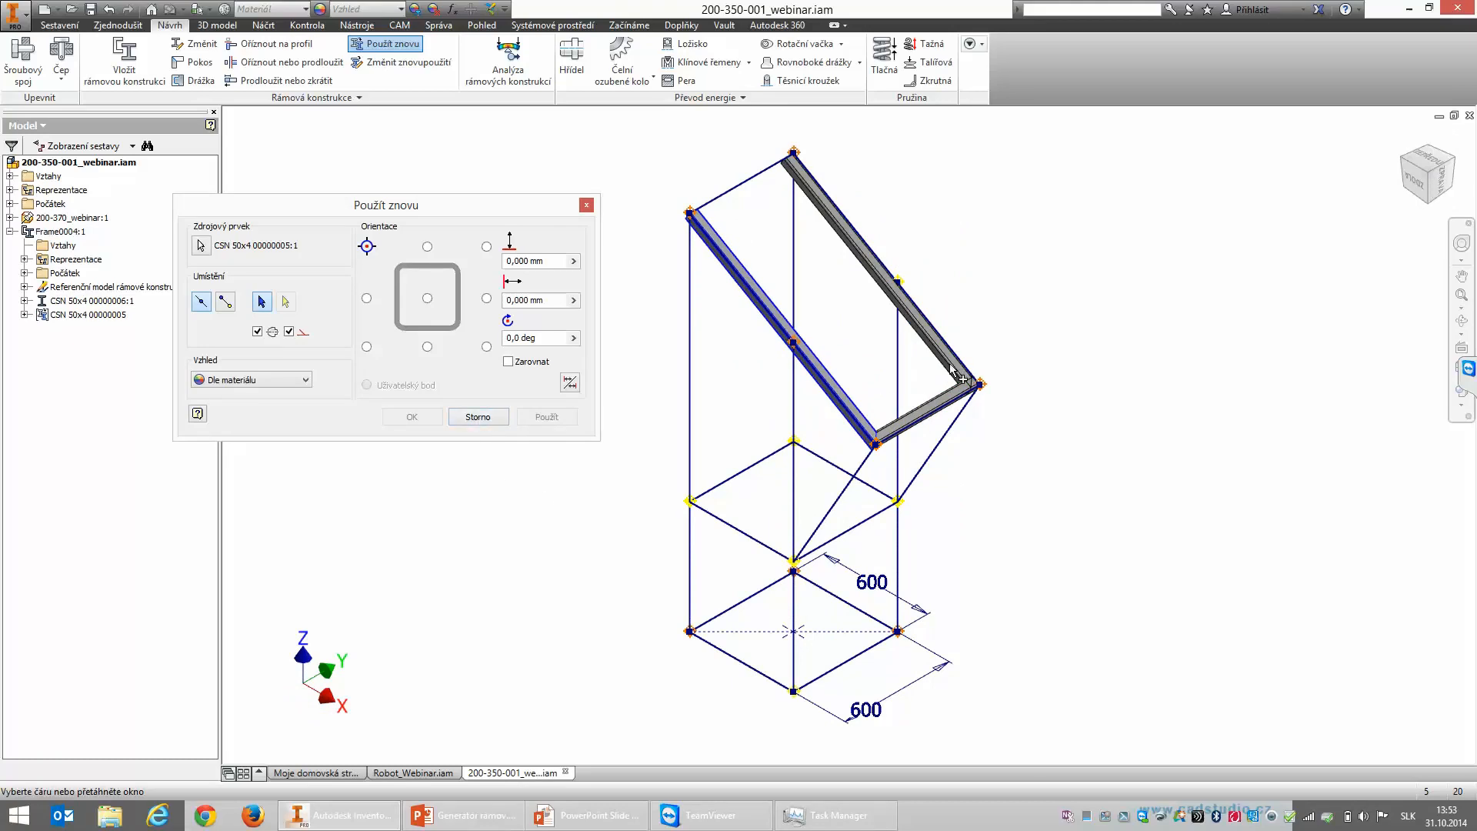
{"action": "left_click", "coordinate": [477, 417]}
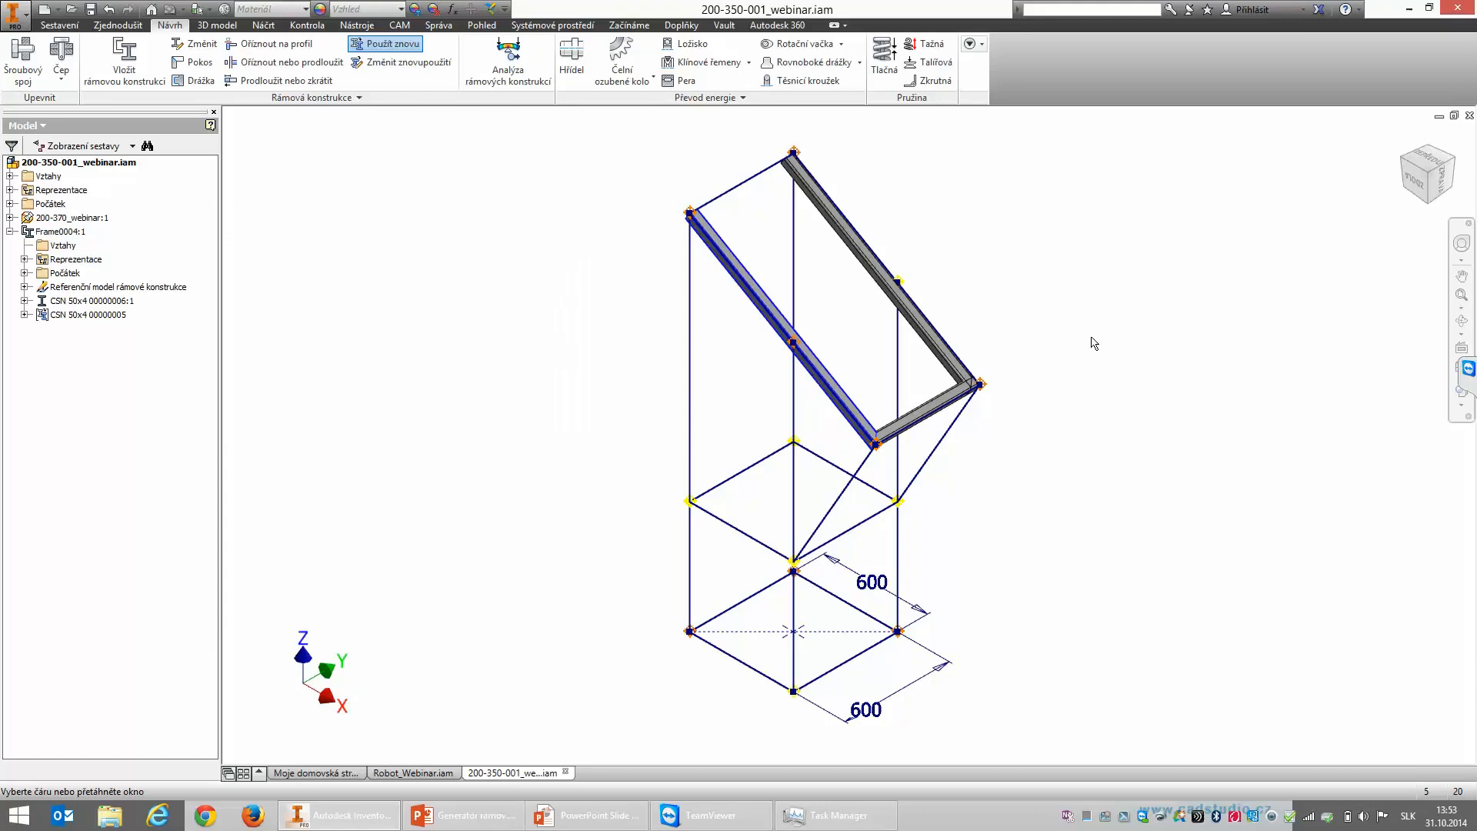
Step: Edit the reused sloped member and set its profile rotation to 180 degrees
{"action": "scroll", "coordinate": [1092, 339], "scroll_direction": "up", "scroll_amount": 5}
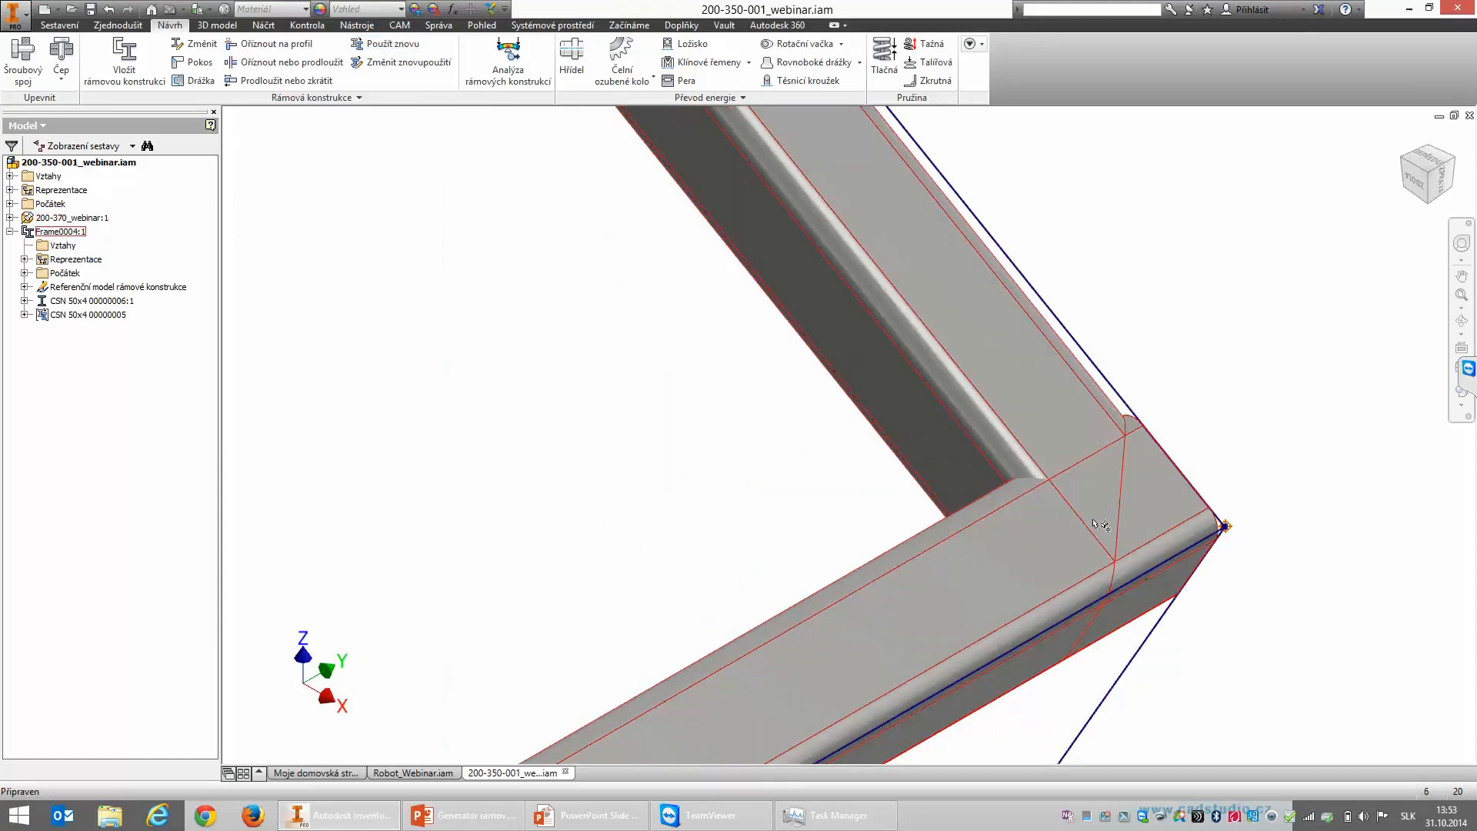
{"action": "scroll", "coordinate": [852, 375], "scroll_direction": "down", "scroll_amount": 3}
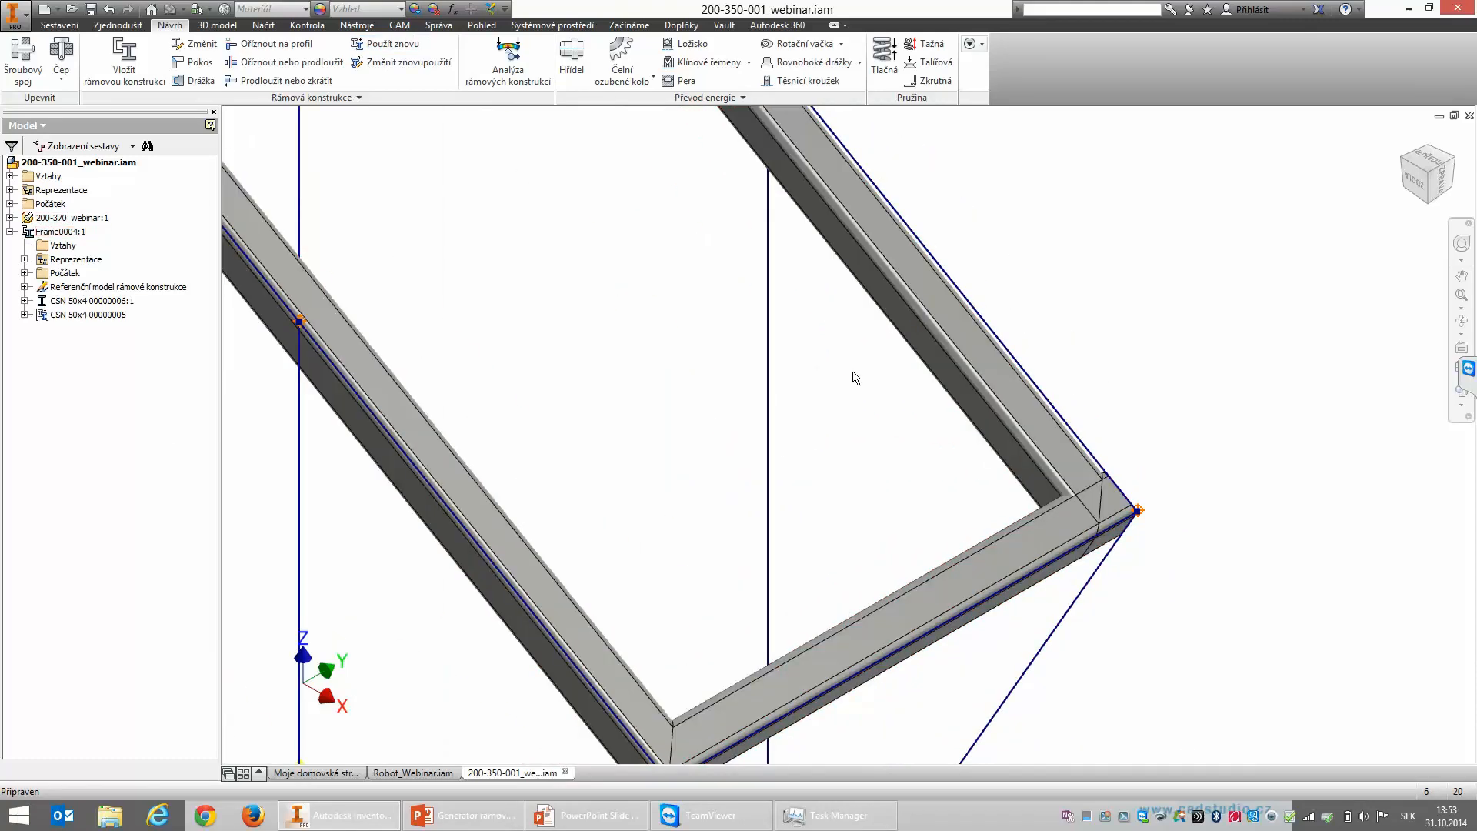
{"action": "left_click", "coordinate": [408, 62]}
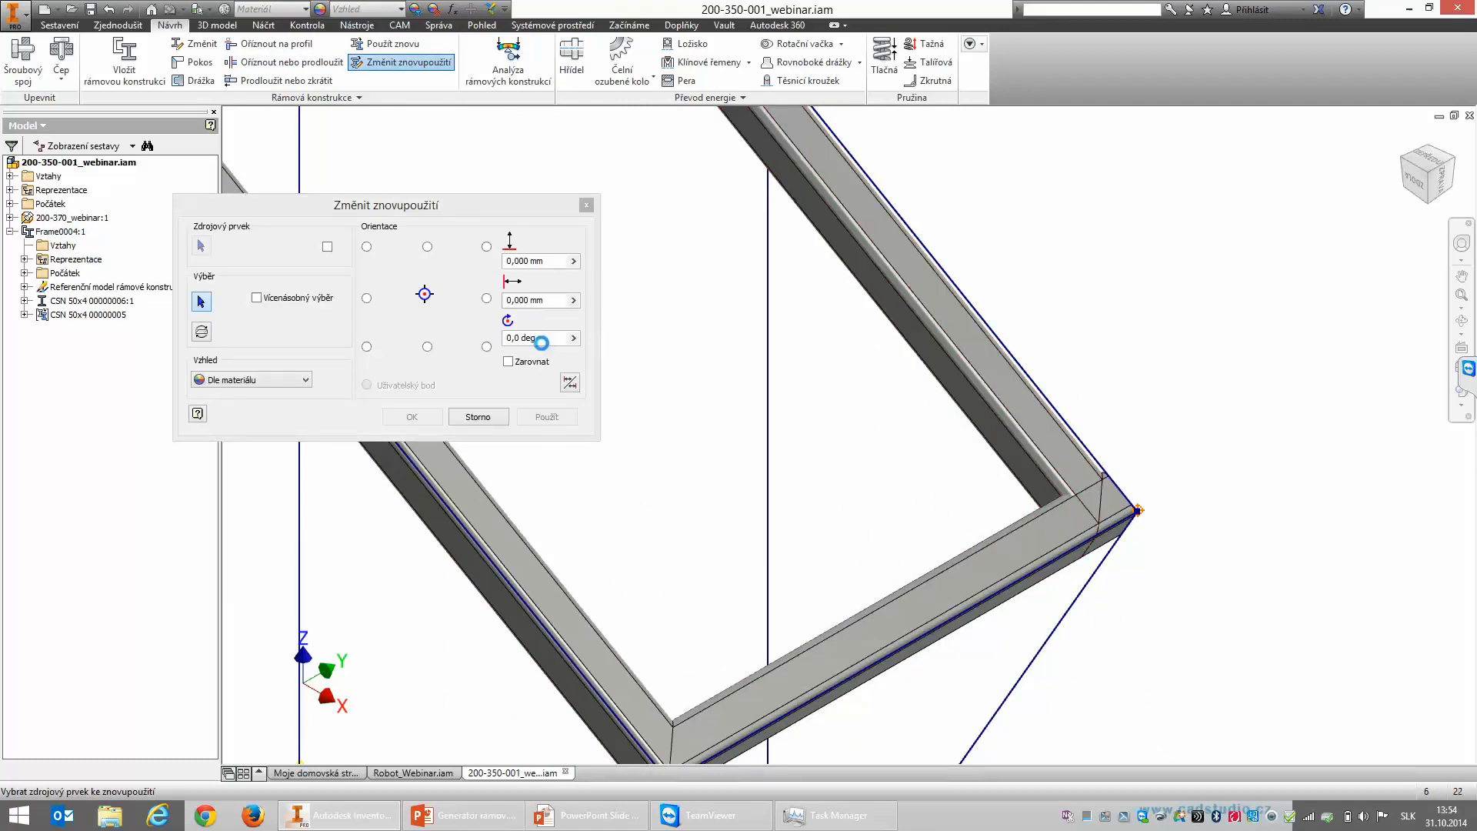
{"action": "left_click", "coordinate": [545, 337]}
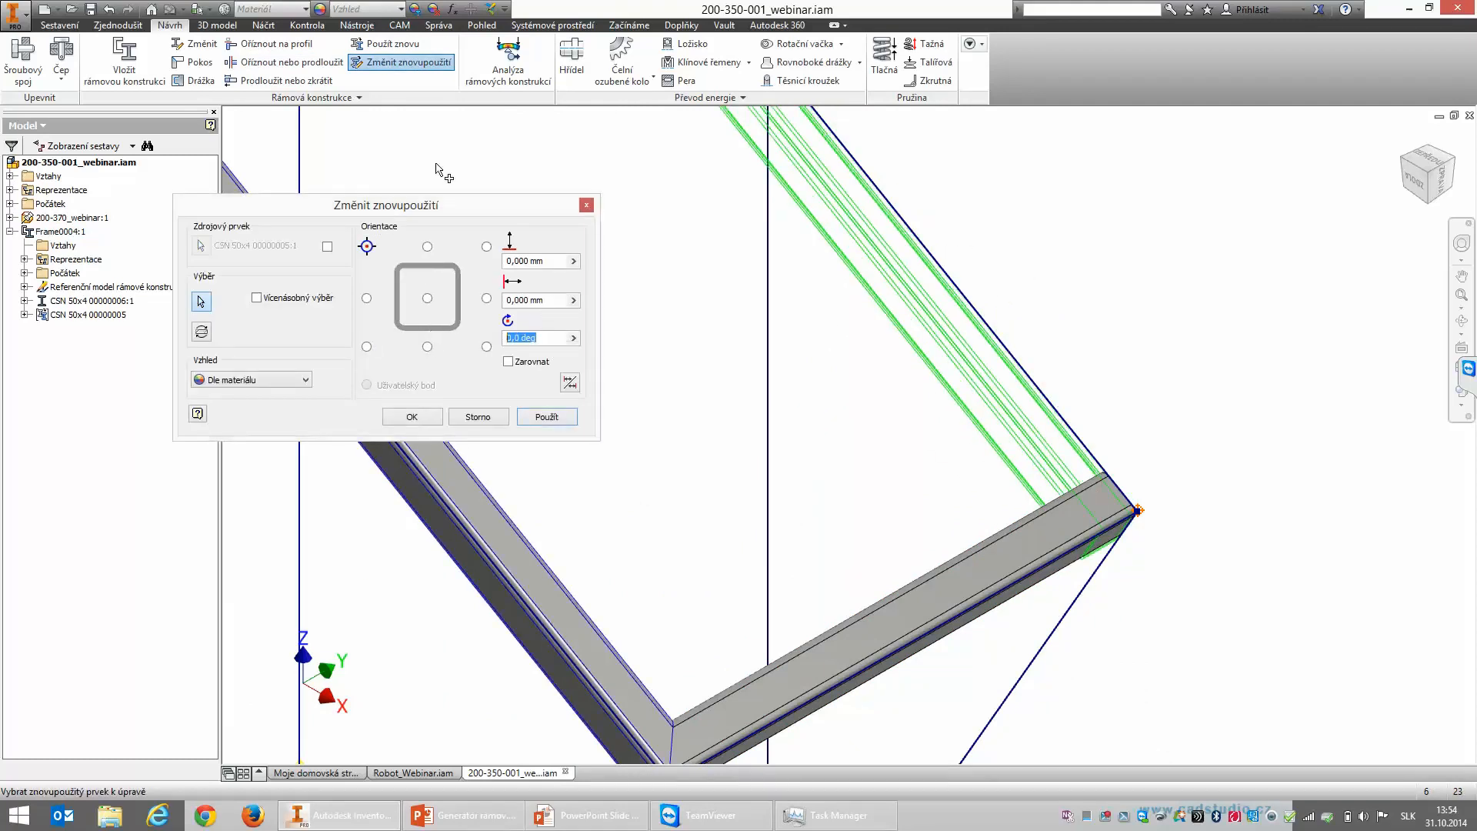
{"action": "type", "text": "180"}
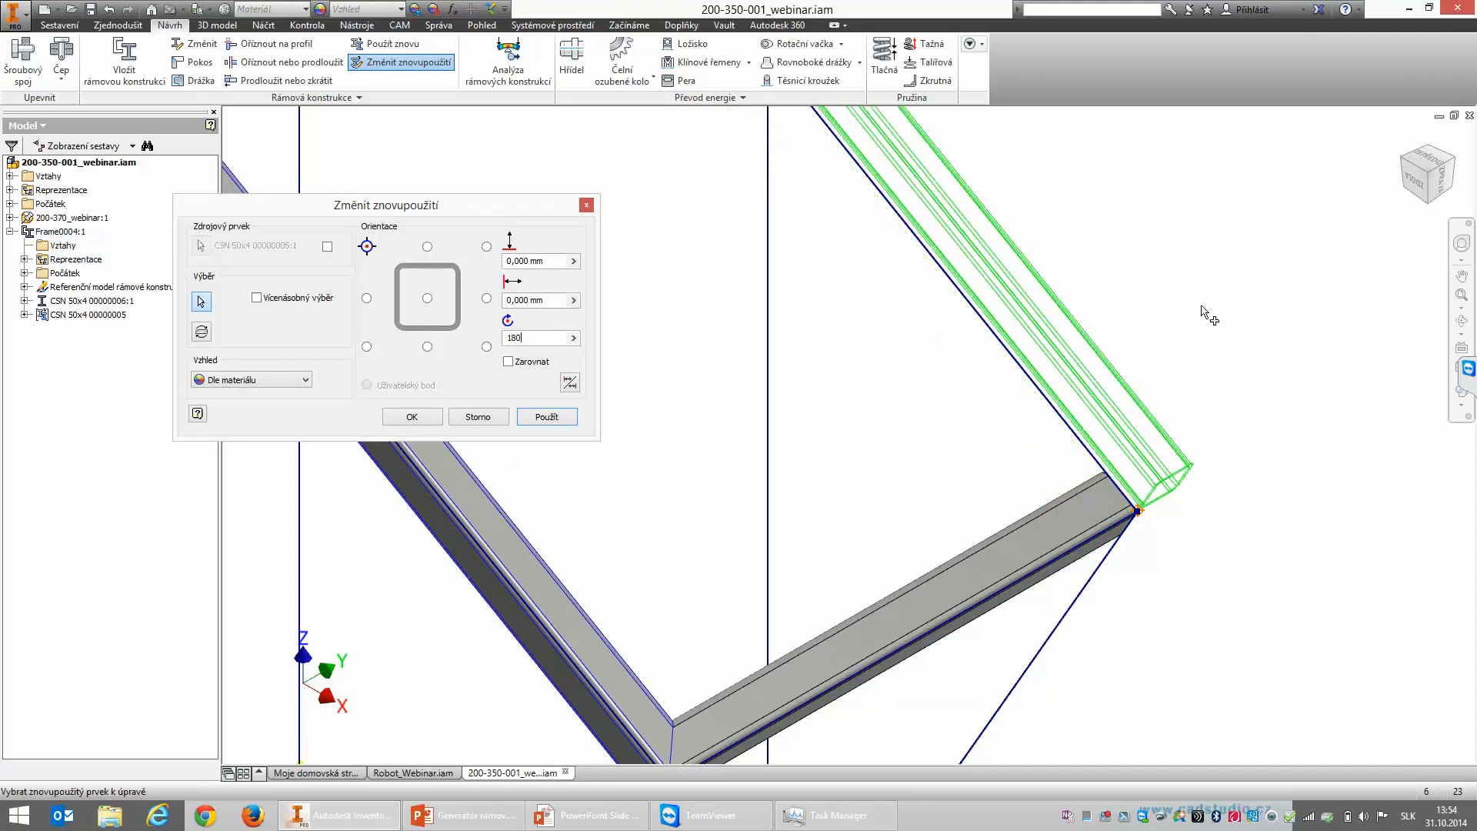
Step: Anchor the rotated profile at its lower-right corner and apply the change to the reused member
{"action": "left_click", "coordinate": [1442, 183]}
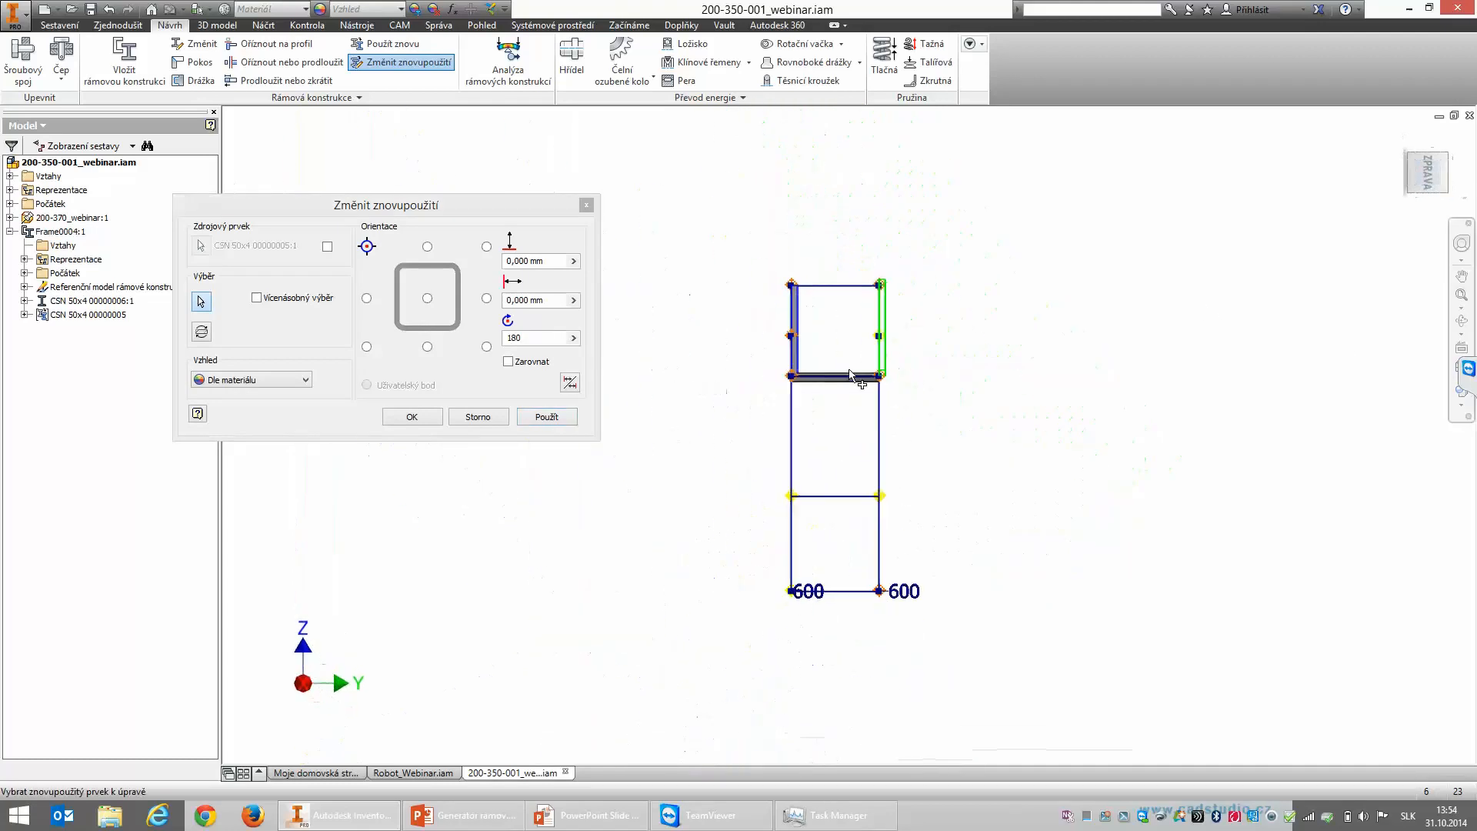
{"action": "left_click", "coordinate": [367, 347]}
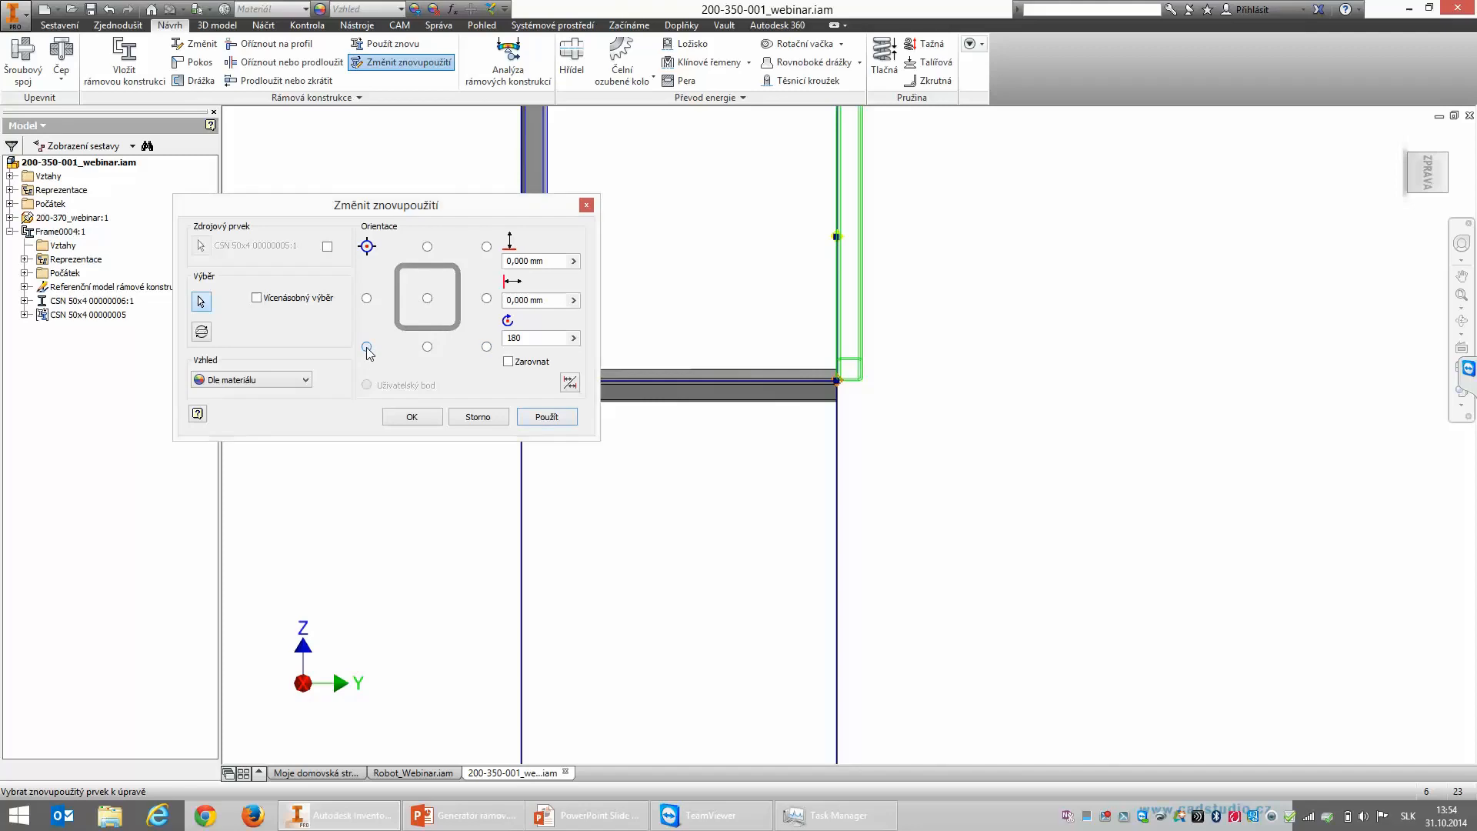
{"action": "left_click", "coordinate": [486, 347]}
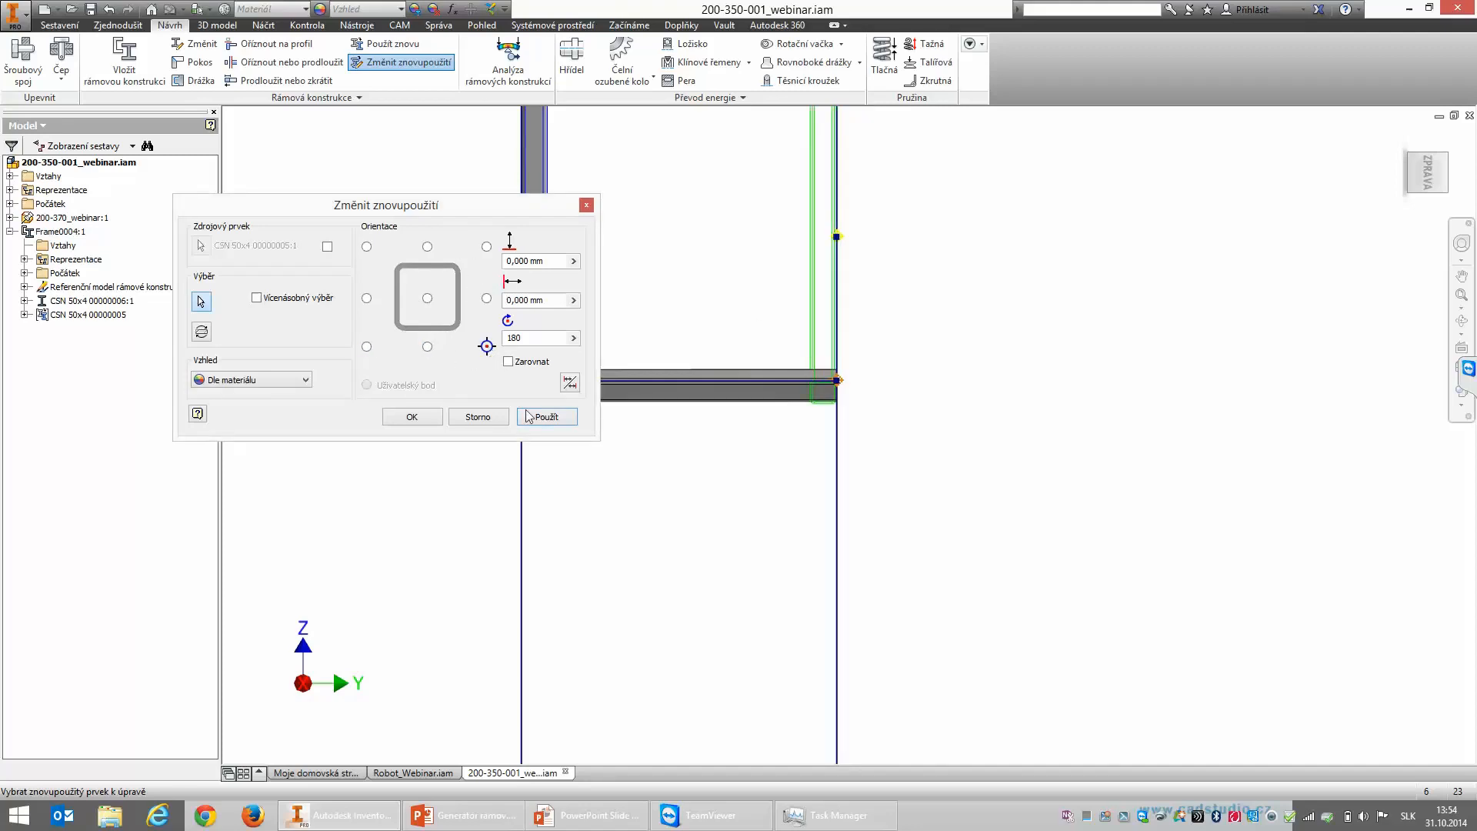
{"action": "left_click", "coordinate": [558, 421]}
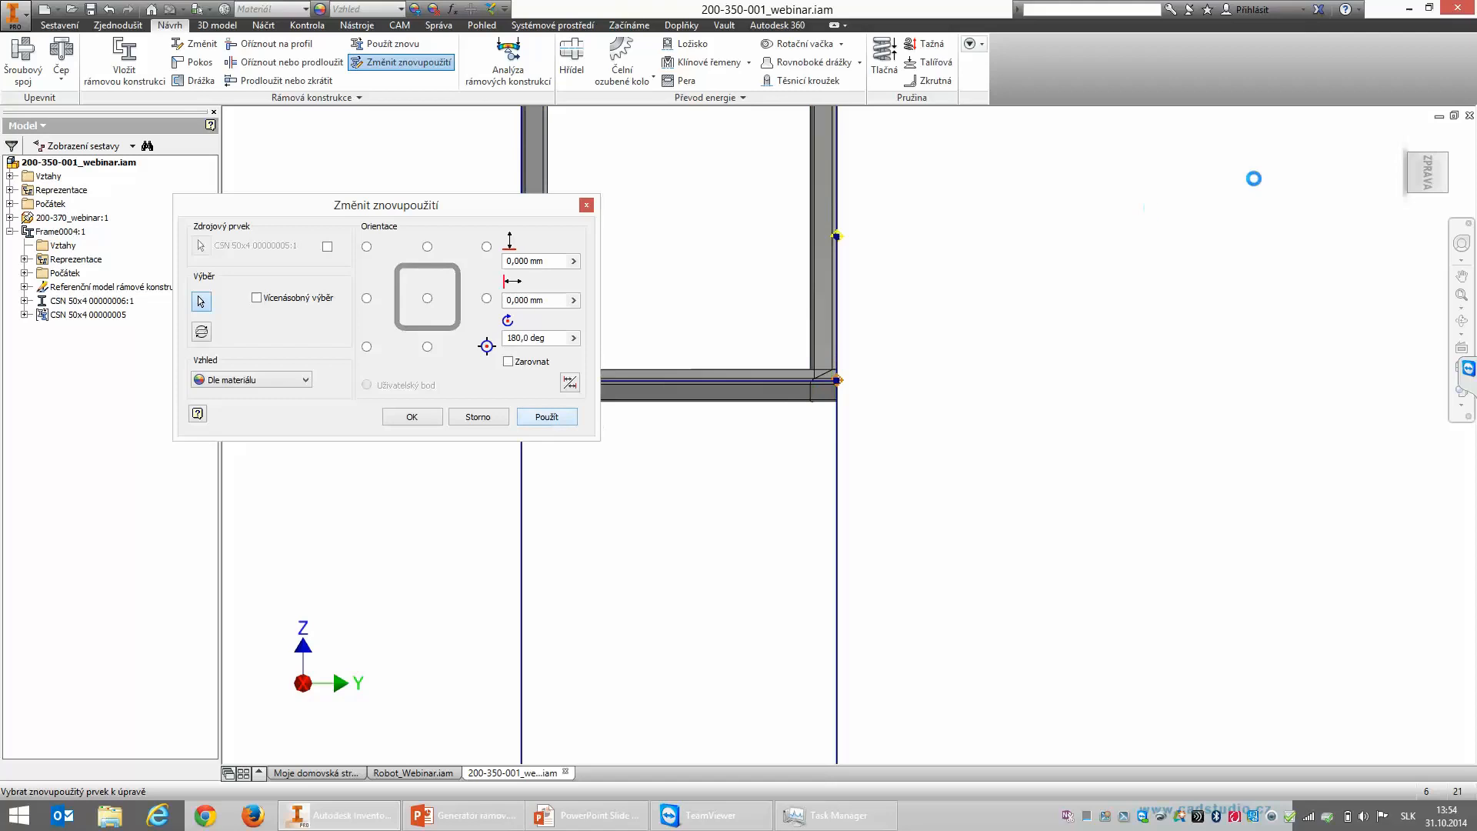
{"action": "left_click", "coordinate": [1405, 138]}
{"action": "left_click", "coordinate": [500, 417]}
{"action": "scroll", "coordinate": [966, 385], "scroll_direction": "down", "scroll_amount": 5}
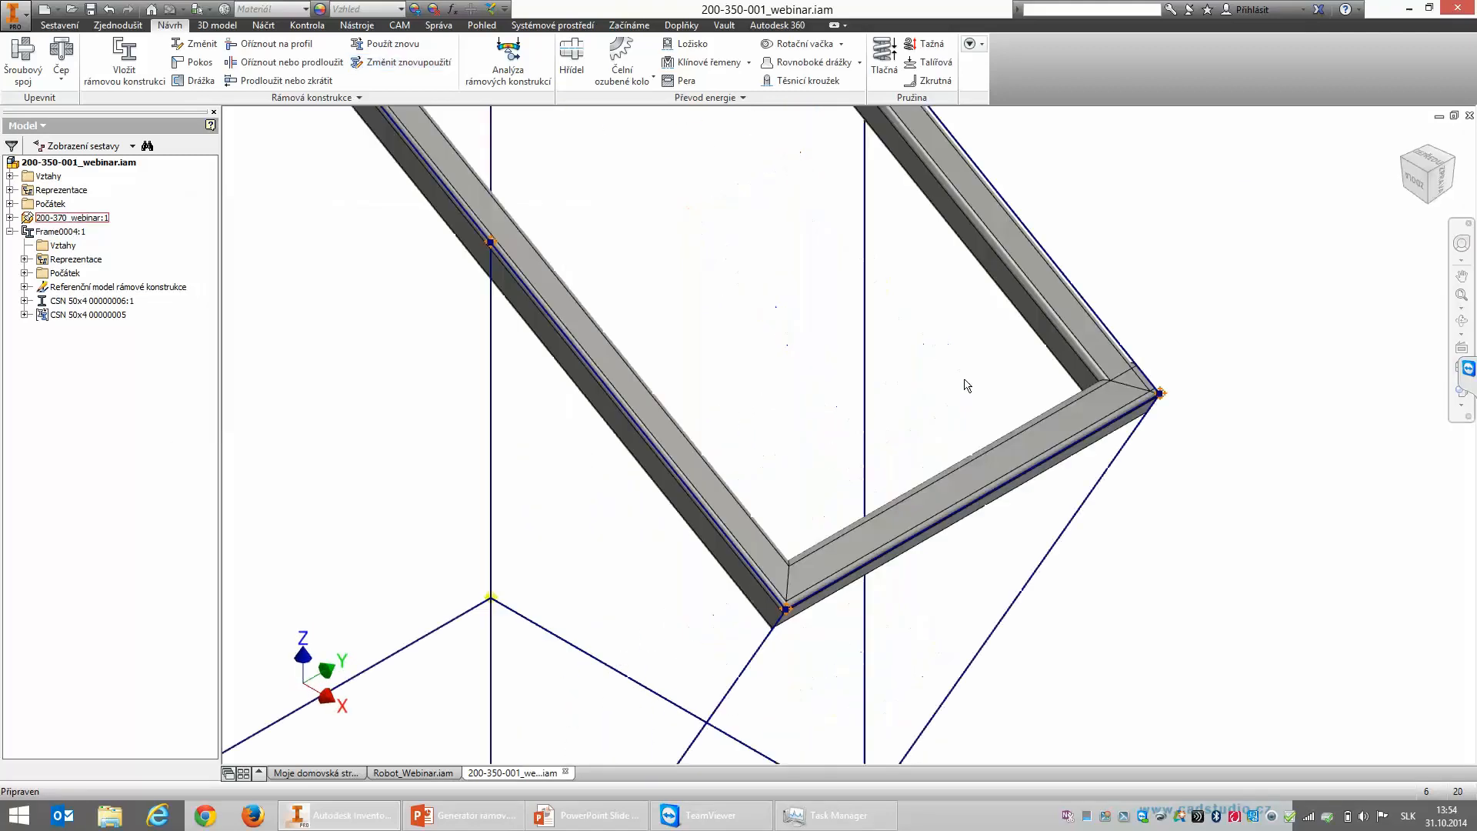
Step: Select the lower short crossmember as the source for reuse and the skeleton's upper short edge as its placement
{"action": "scroll", "coordinate": [933, 469], "scroll_direction": "up", "scroll_amount": 5}
{"action": "left_click", "coordinate": [387, 44]}
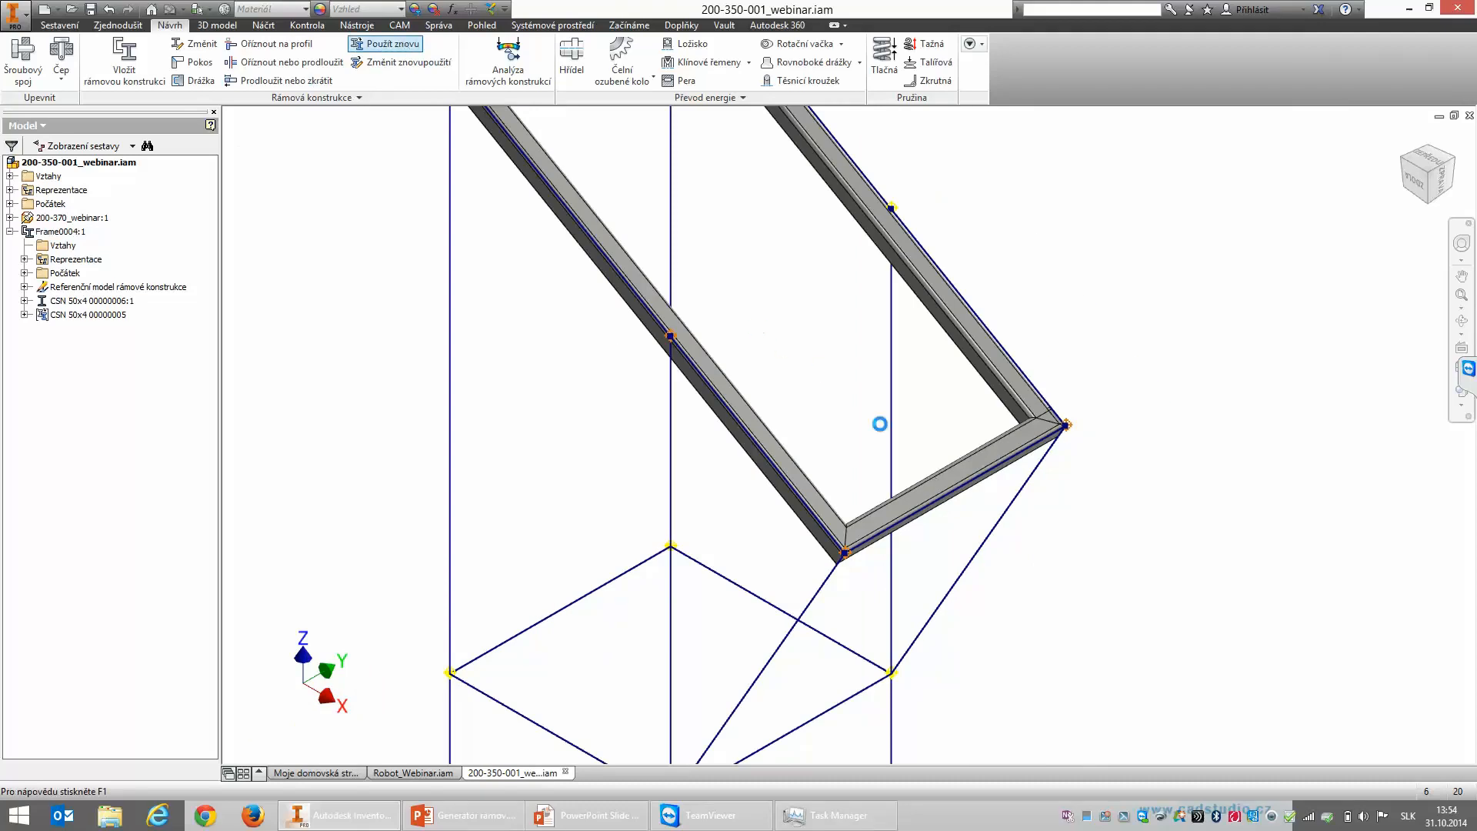
{"action": "left_click", "coordinate": [968, 481]}
{"action": "scroll", "coordinate": [1125, 509], "scroll_direction": "up", "scroll_amount": 5}
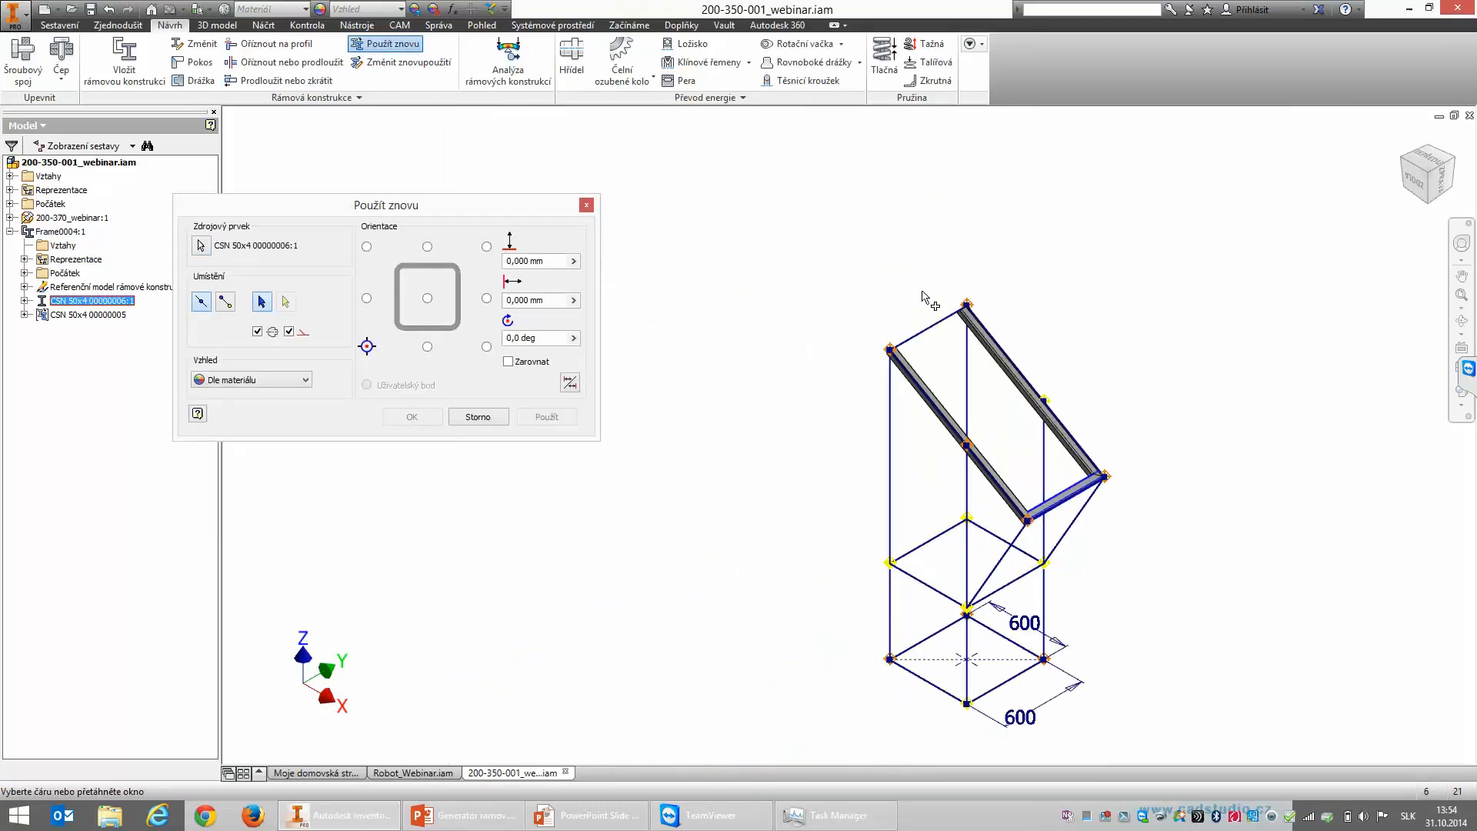
{"action": "left_click", "coordinate": [928, 331]}
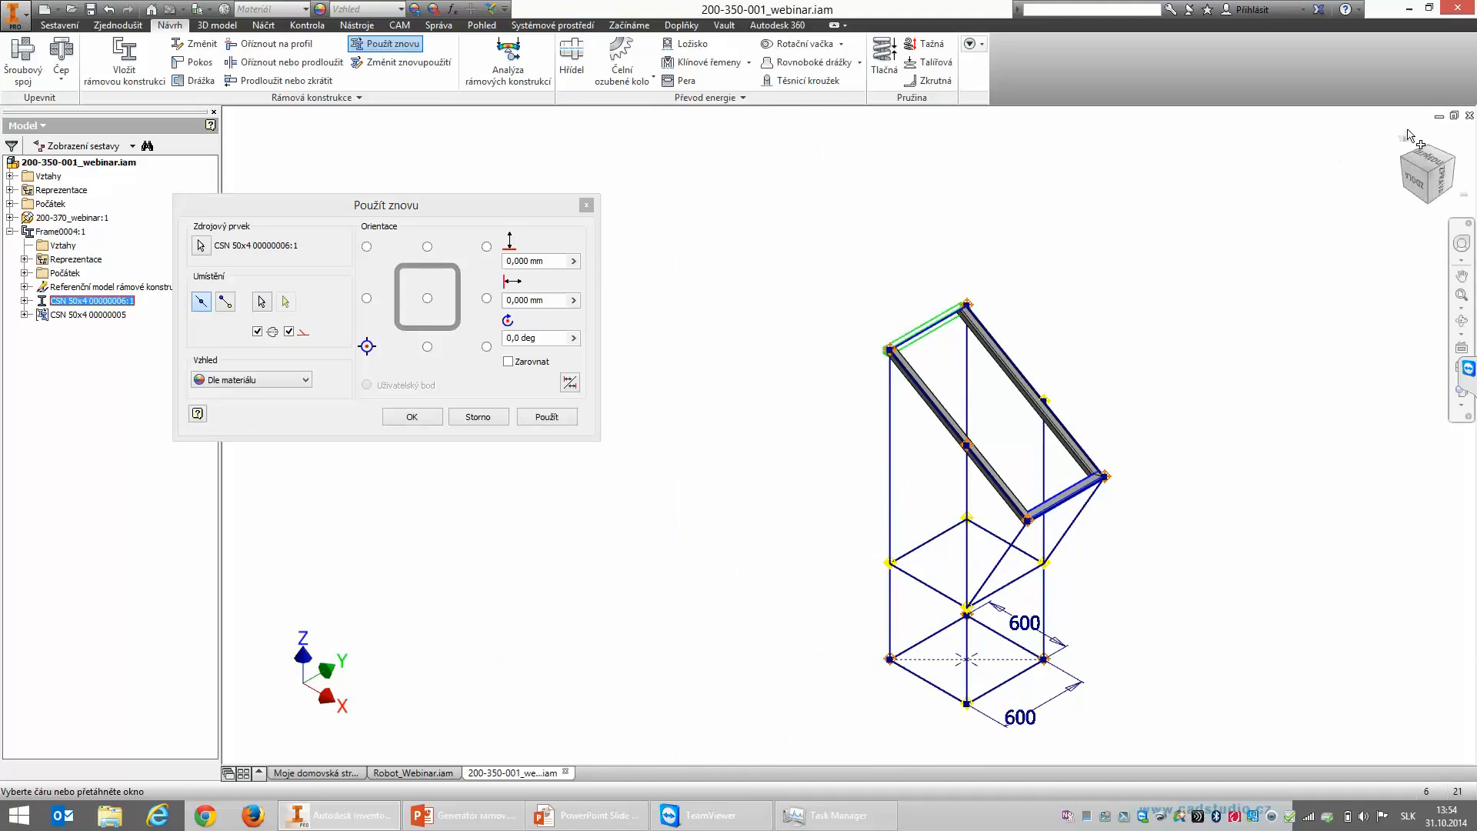
{"action": "left_click", "coordinate": [1416, 180]}
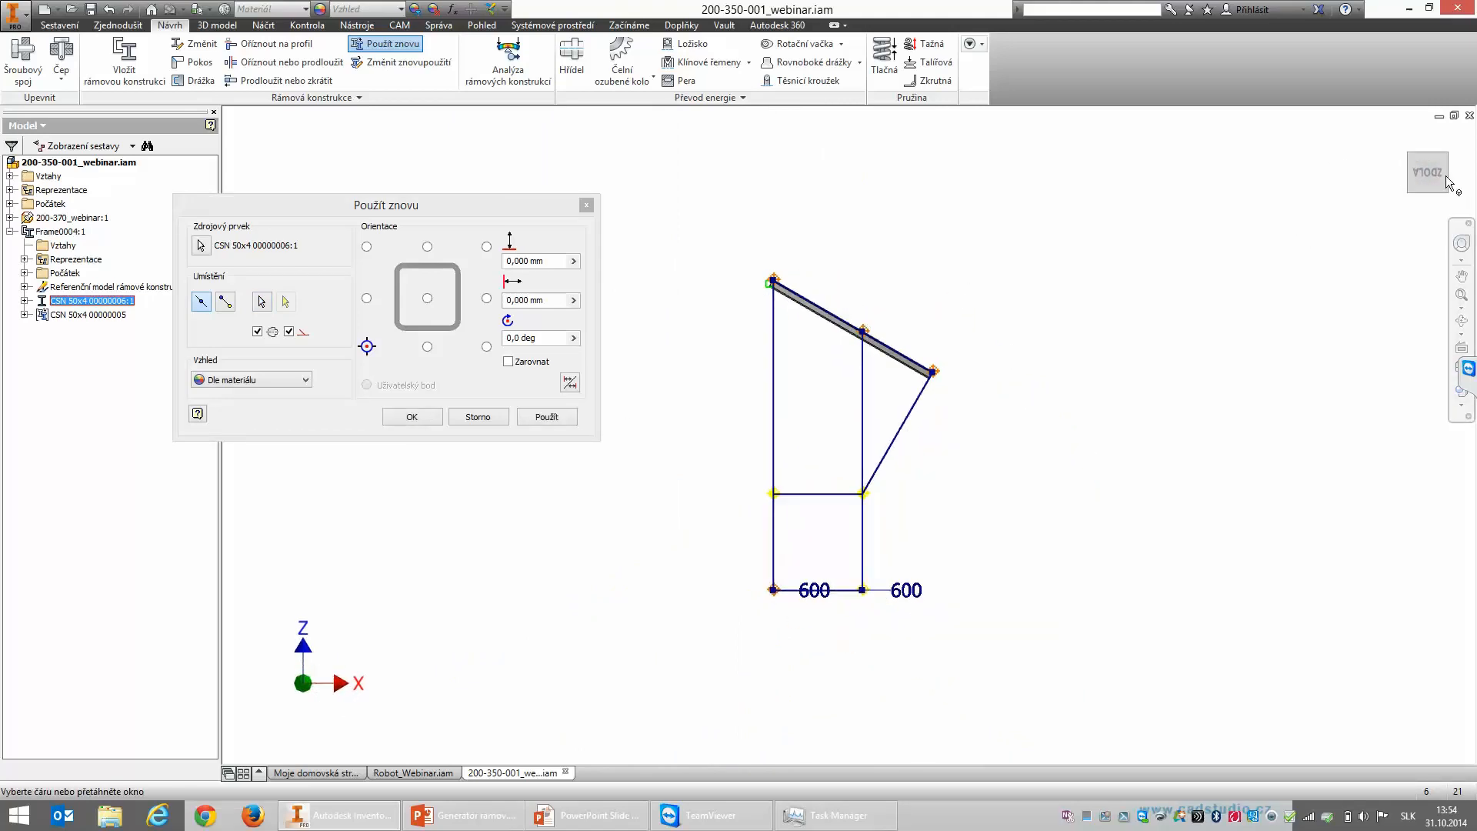
{"action": "scroll", "coordinate": [779, 284], "scroll_direction": "down", "scroll_amount": 5}
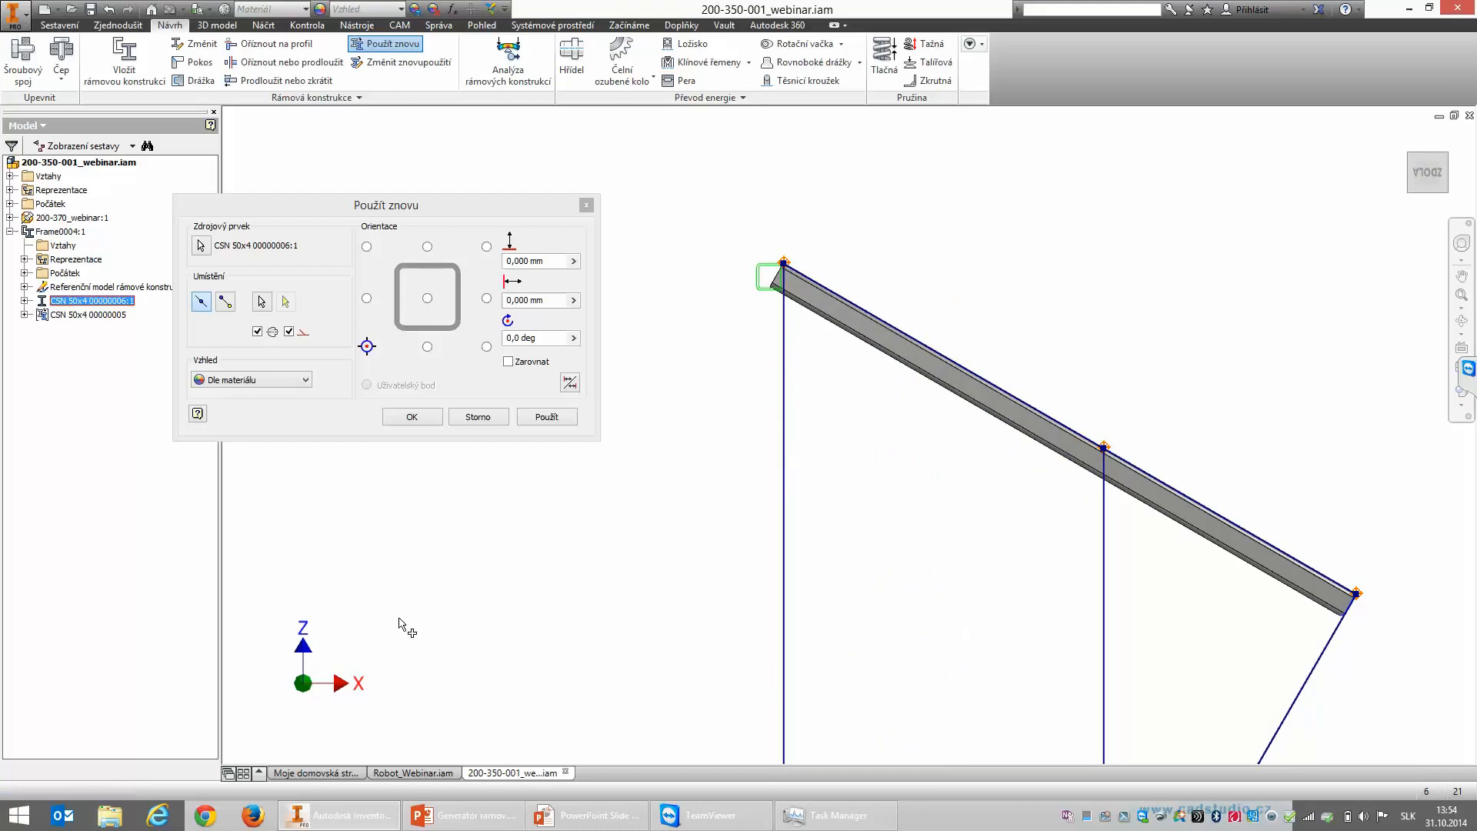
{"action": "left_click", "coordinate": [1405, 139]}
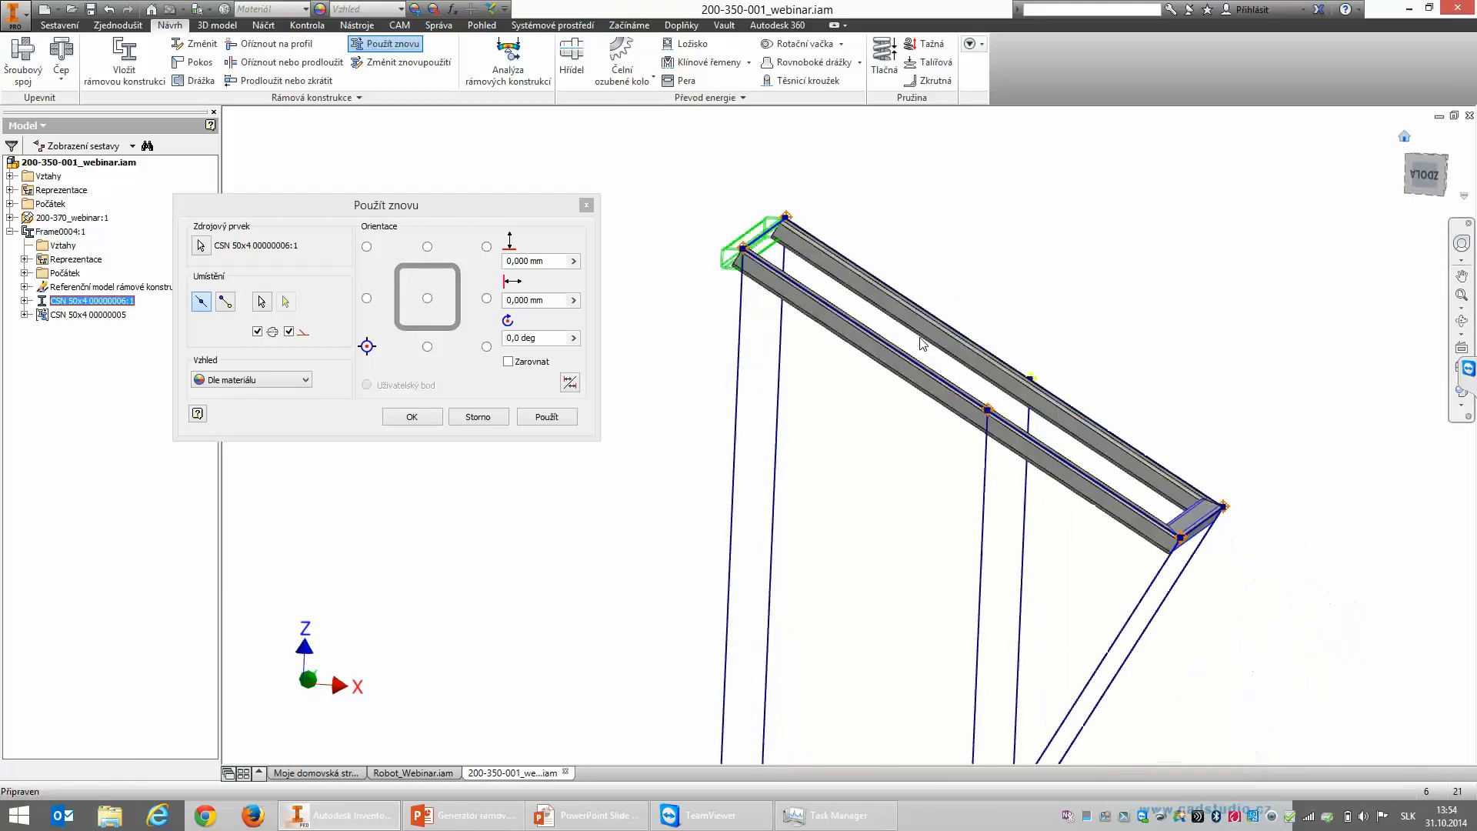
Step: Turn on alignment for the reused crossmember and align it with the top face of the near sloped member
{"action": "left_click", "coordinate": [508, 361]}
{"action": "left_click", "coordinate": [569, 361]}
{"action": "scroll", "coordinate": [715, 254], "scroll_direction": "up", "scroll_amount": 5}
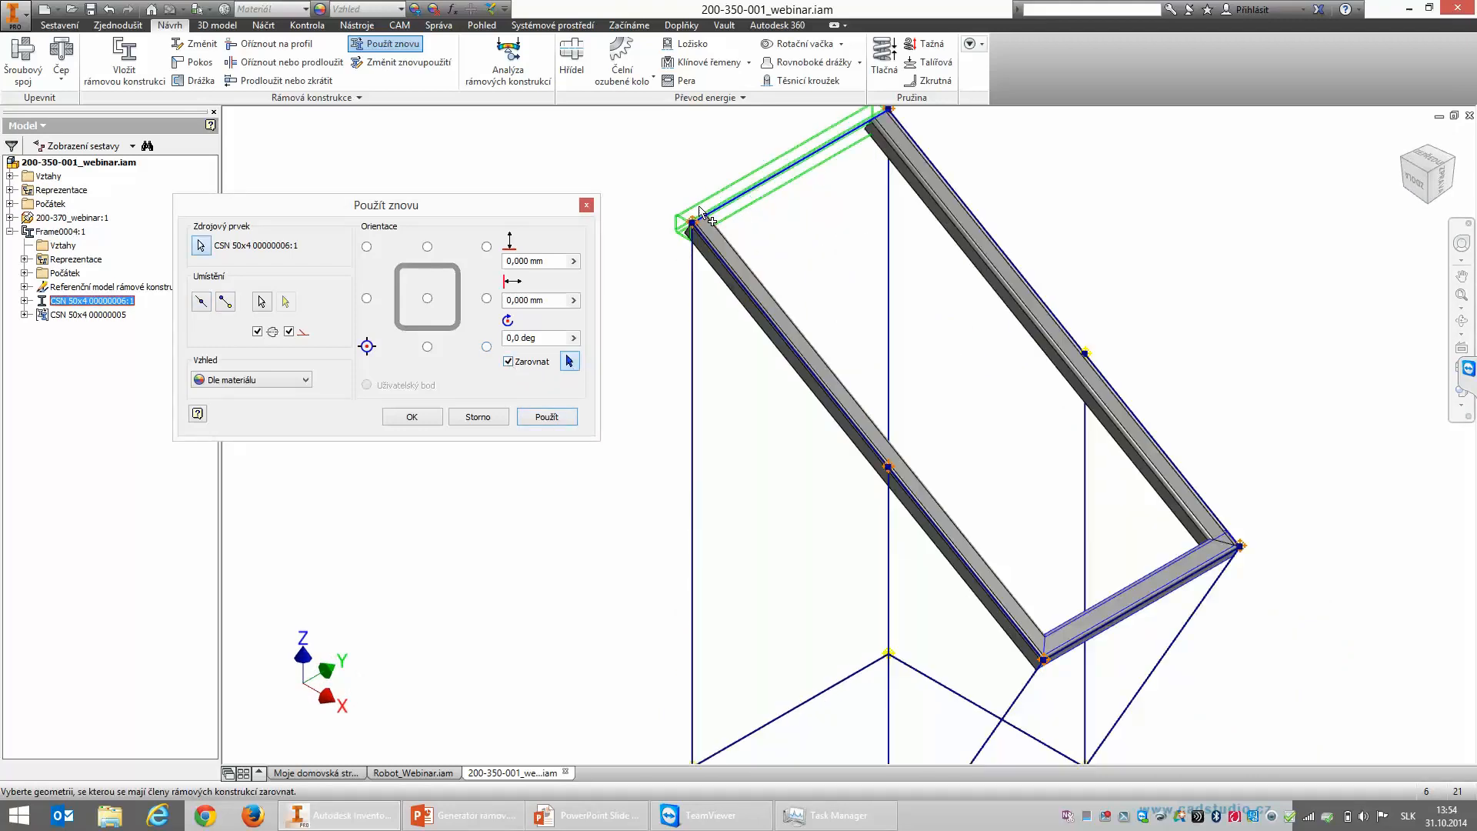
{"action": "left_click", "coordinate": [708, 241]}
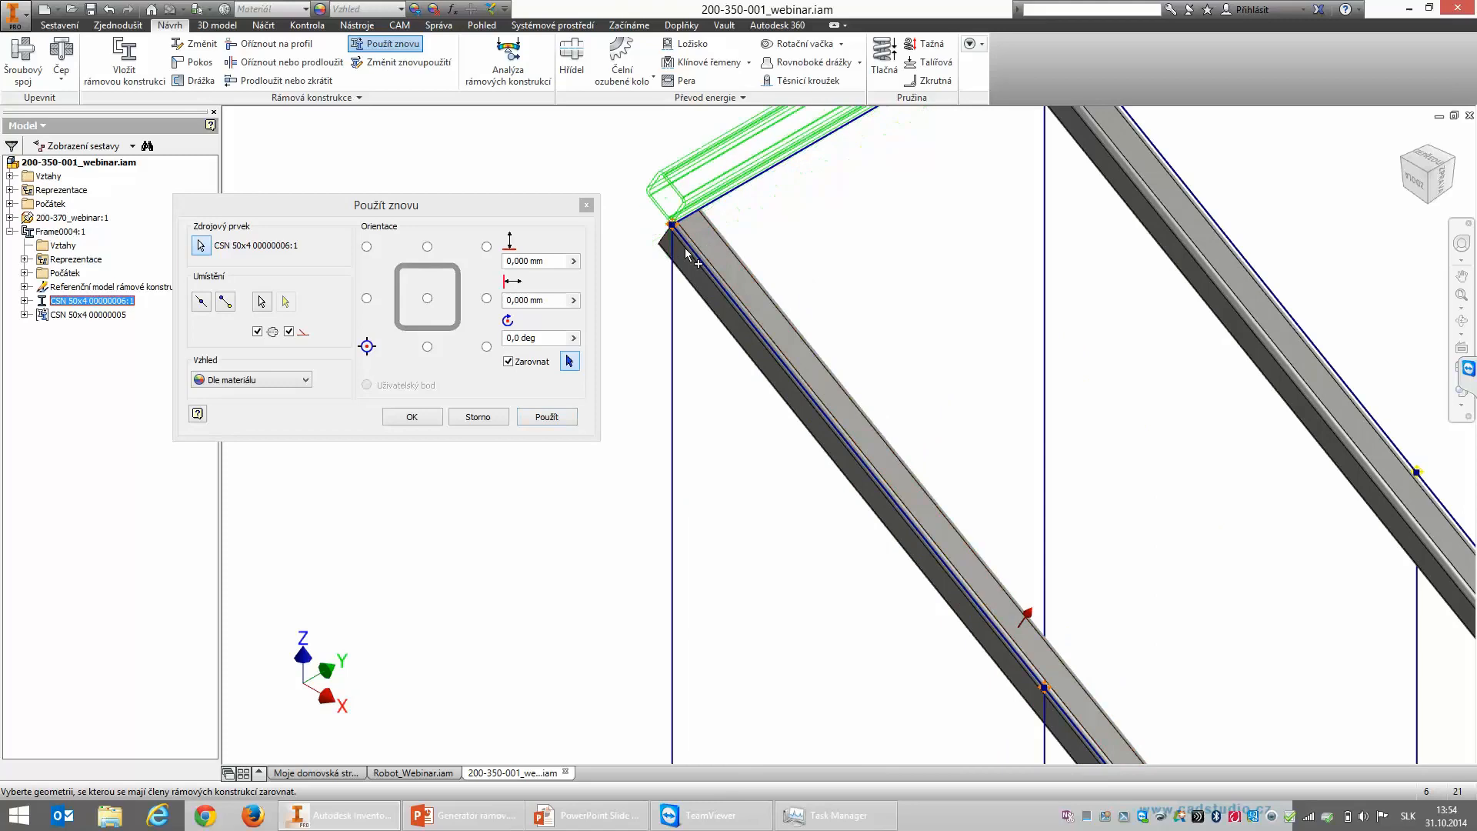
{"action": "left_click_drag", "start_coordinate": [1422, 187], "coordinate": [1427, 194]}
{"action": "left_click", "coordinate": [1428, 194]}
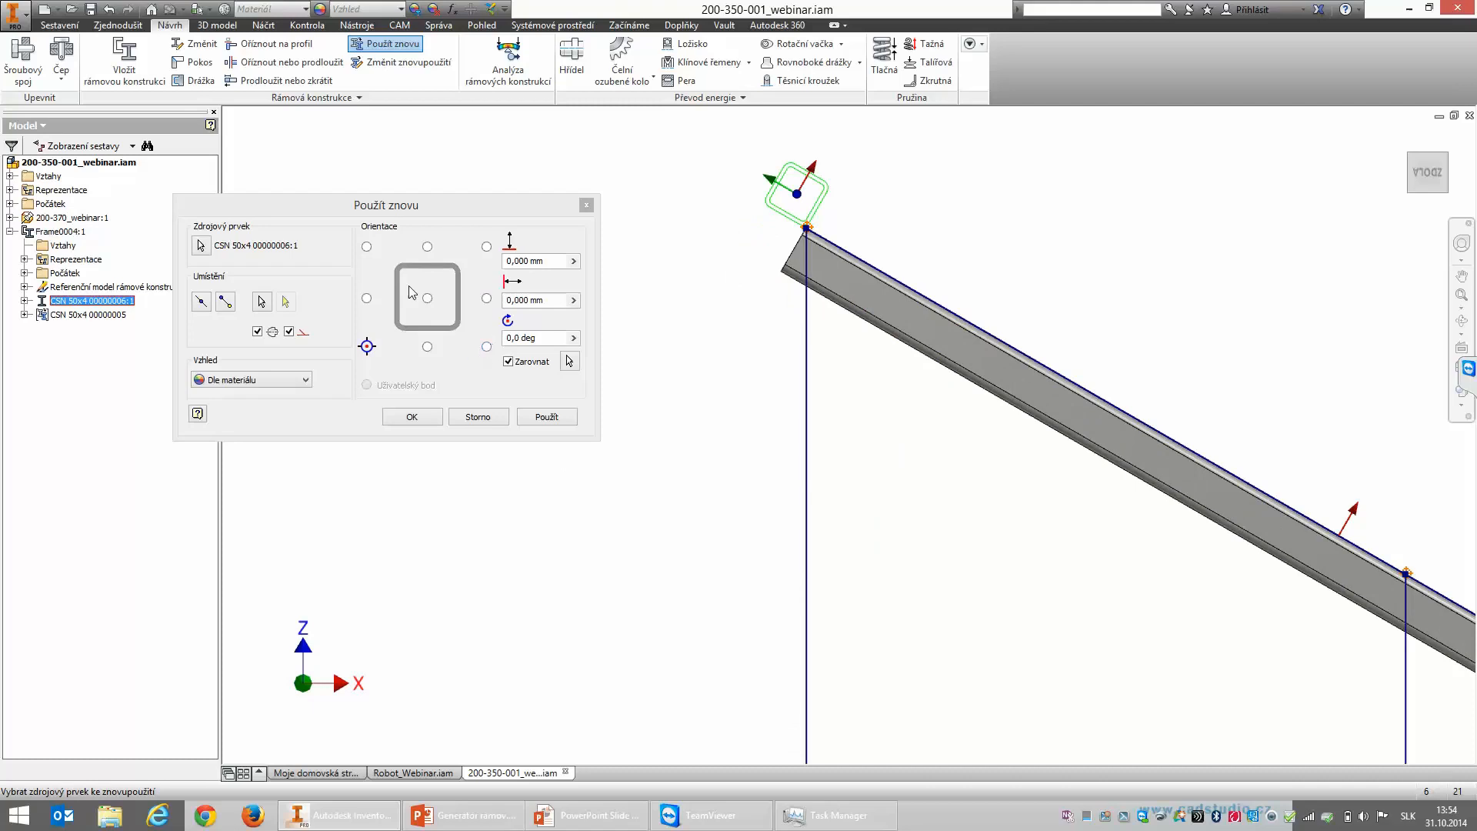
Step: Anchor the reused crossmember's profile at its upper-right corner so it lies inside the frame, and create the member
{"action": "left_click", "coordinate": [367, 247]}
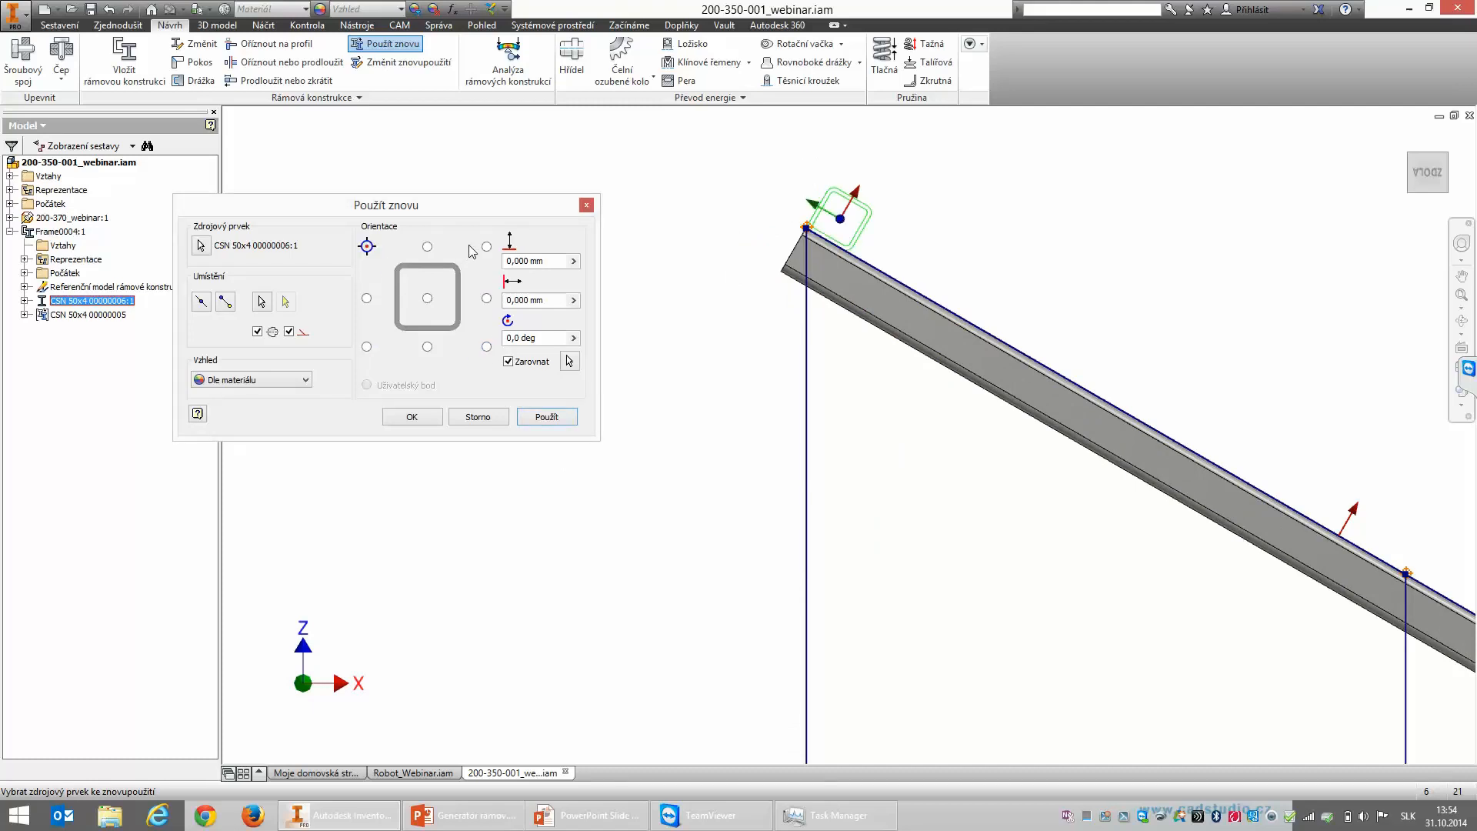
{"action": "left_click", "coordinate": [486, 246]}
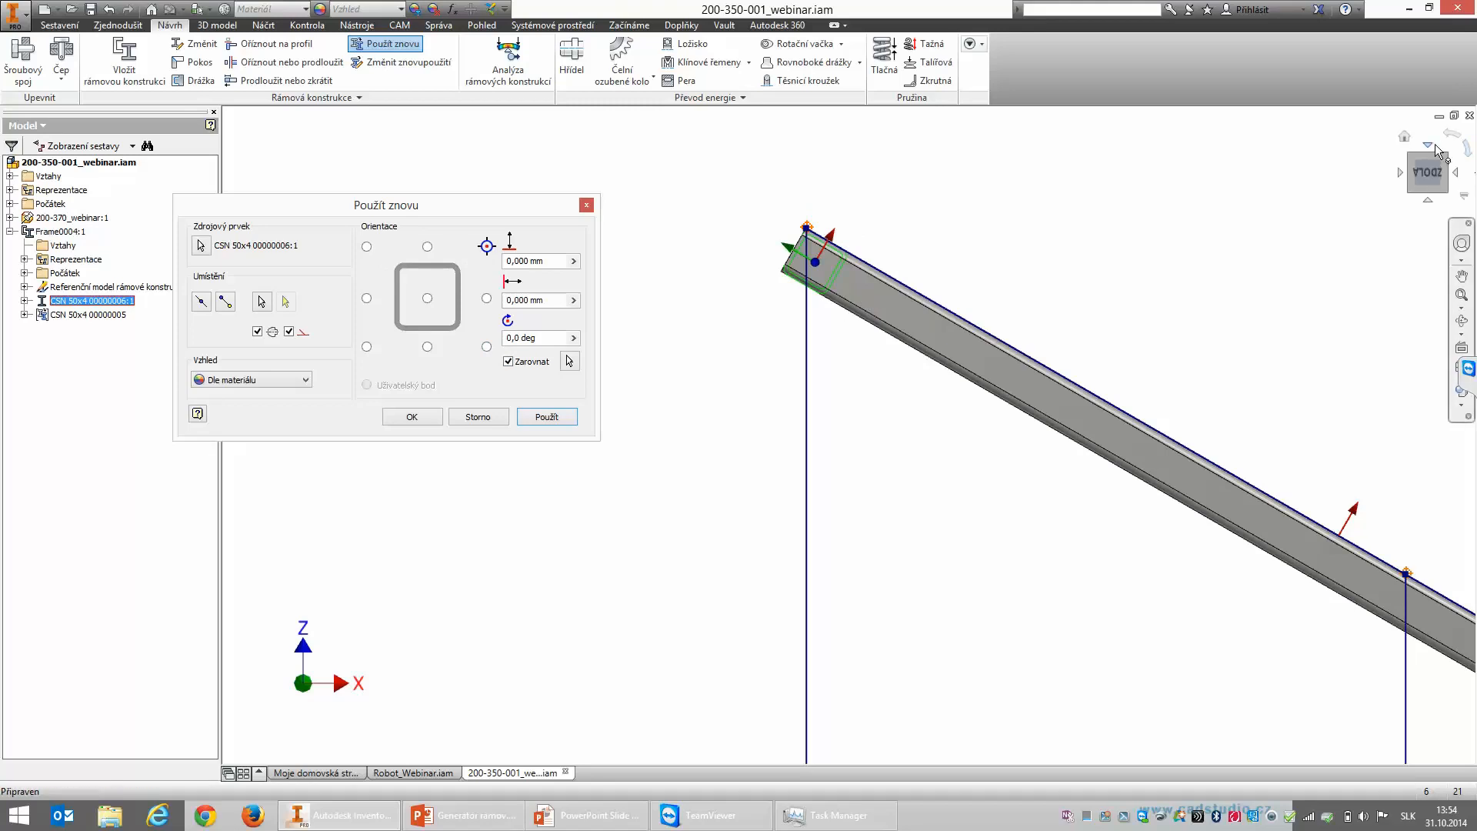
{"action": "left_click", "coordinate": [1410, 140]}
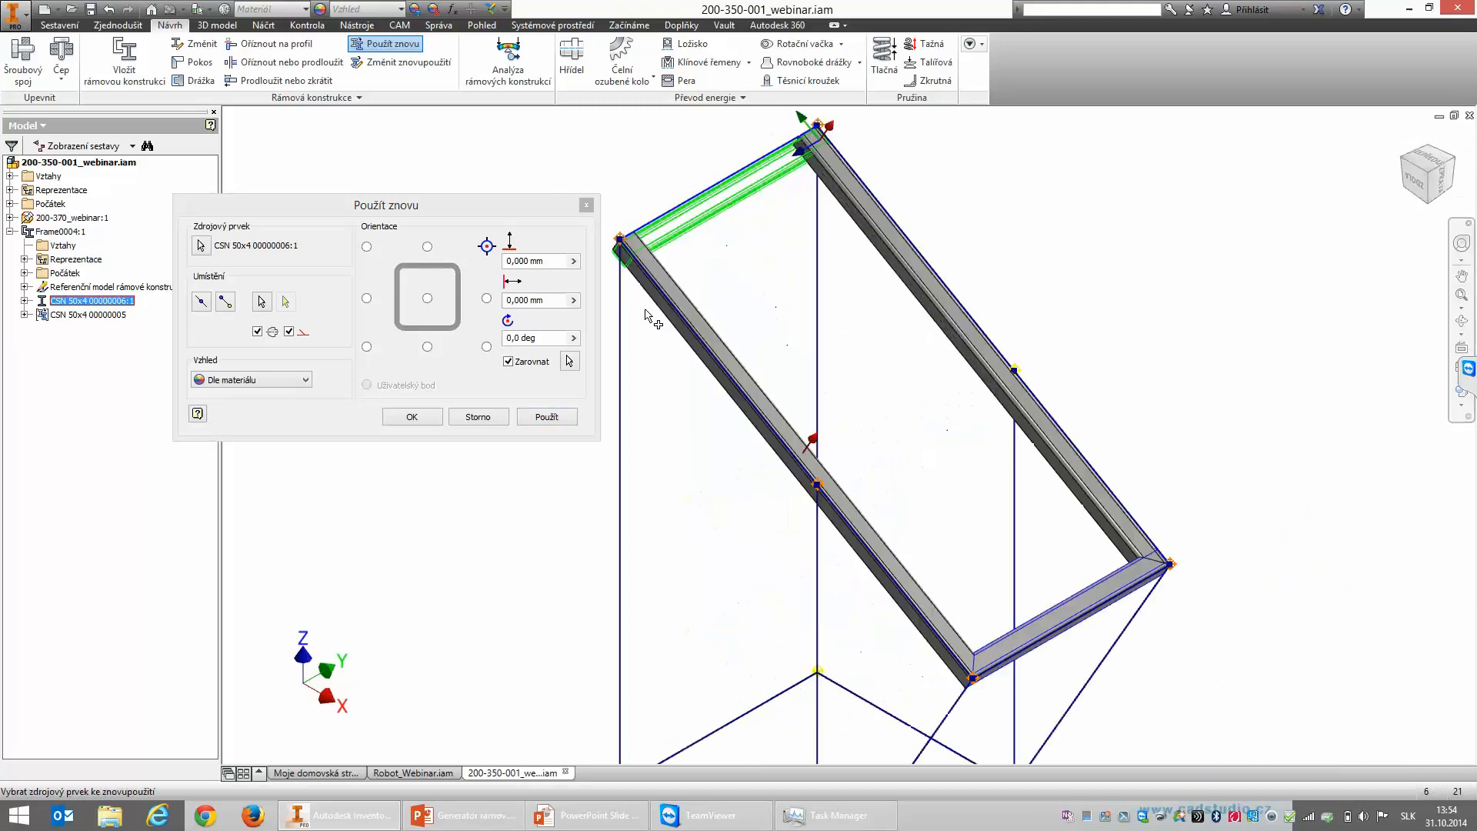
{"action": "left_click", "coordinate": [566, 420]}
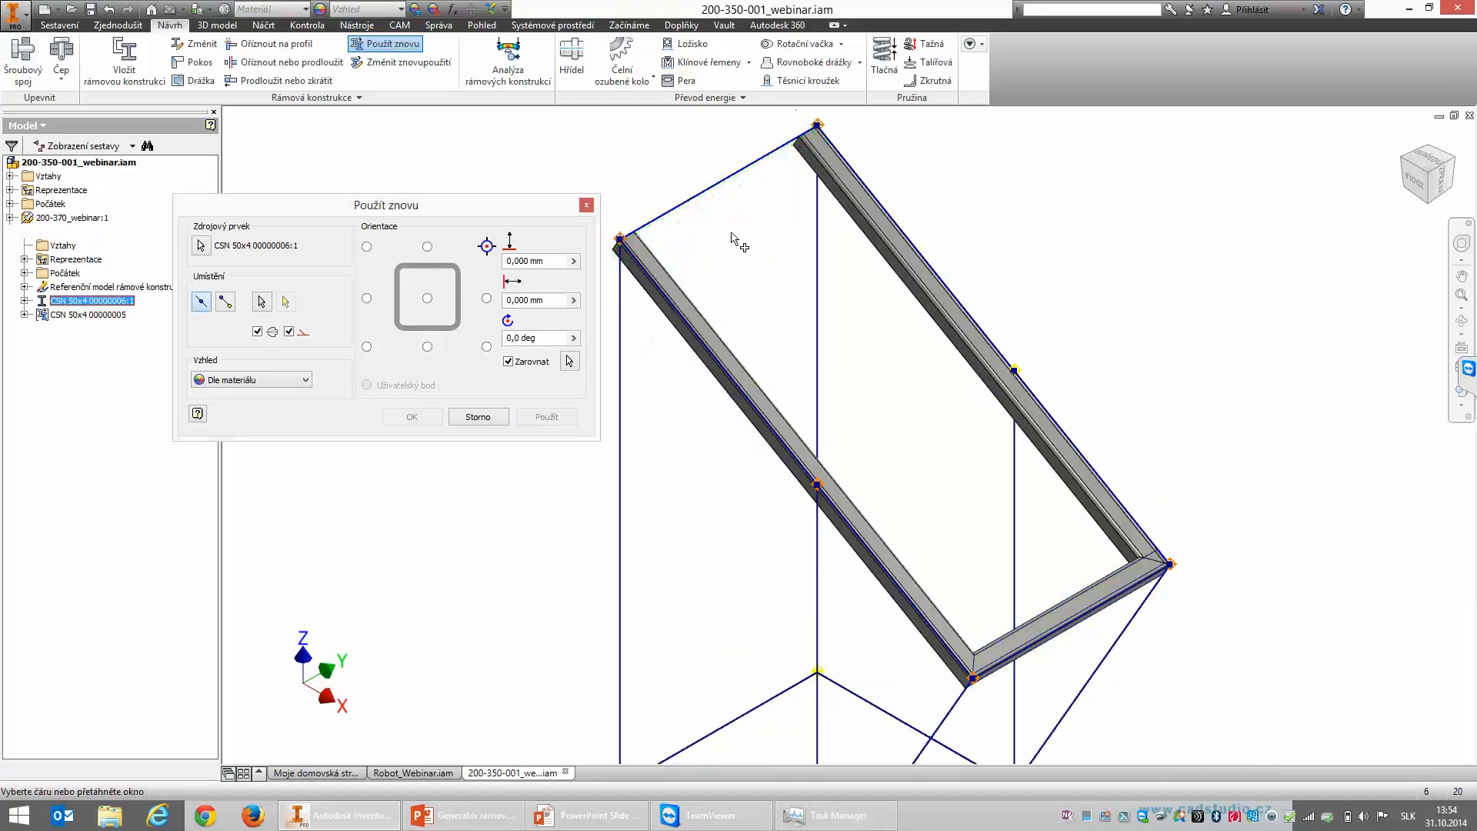
{"action": "left_click", "coordinate": [587, 206]}
Step: Miter the upper crossmember with the near sloped member using a 0 mm gap
{"action": "left_click", "coordinate": [194, 62]}
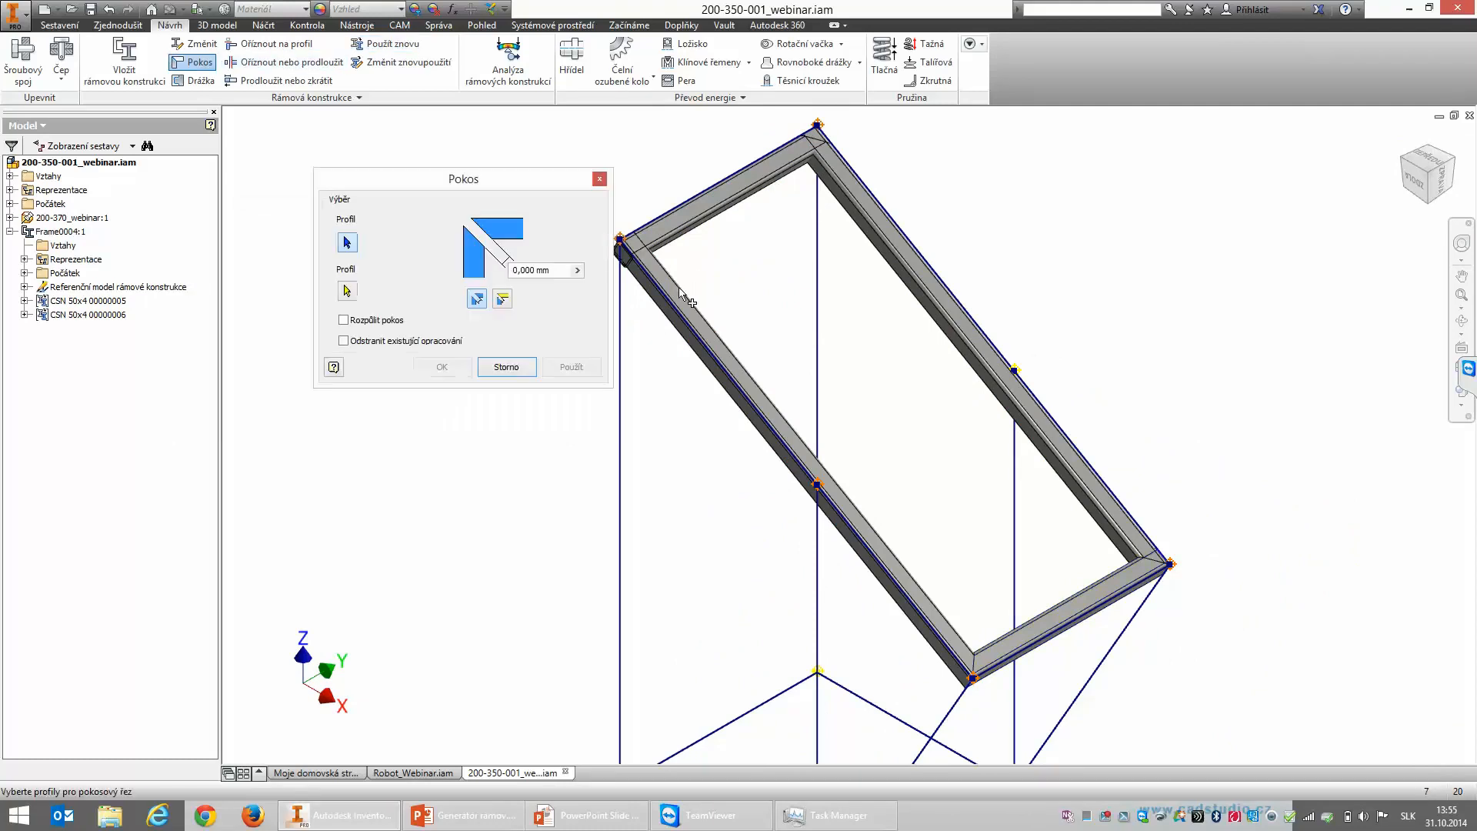
{"action": "left_click", "coordinate": [681, 237]}
{"action": "left_click", "coordinate": [689, 227]}
{"action": "left_click", "coordinate": [585, 367]}
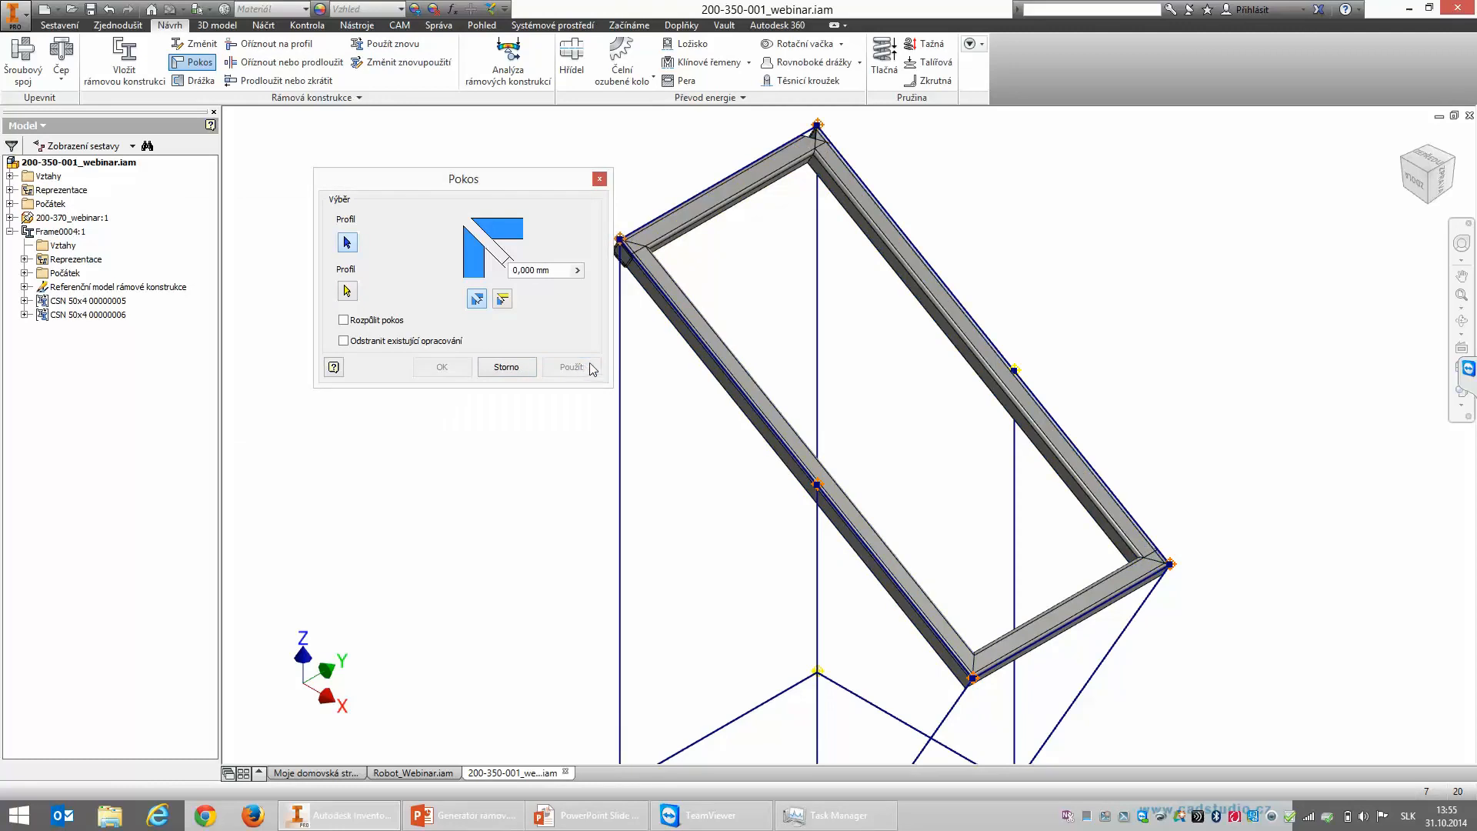
Step: Miter the far sloped member with the upper crossmember using a 0 mm gap
{"action": "left_click", "coordinate": [847, 236]}
{"action": "left_click", "coordinate": [1124, 595]}
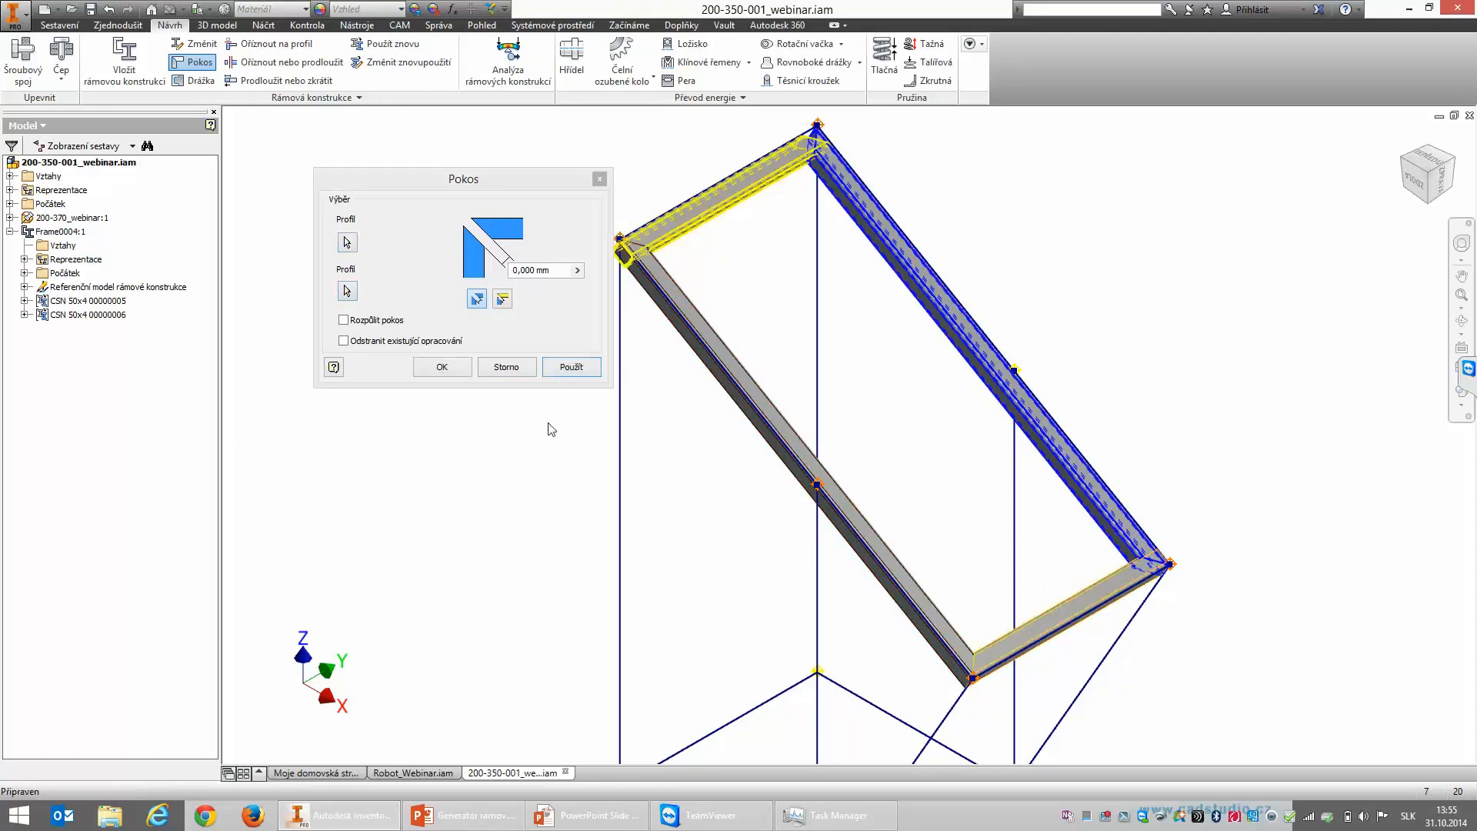
{"action": "left_click", "coordinate": [587, 372]}
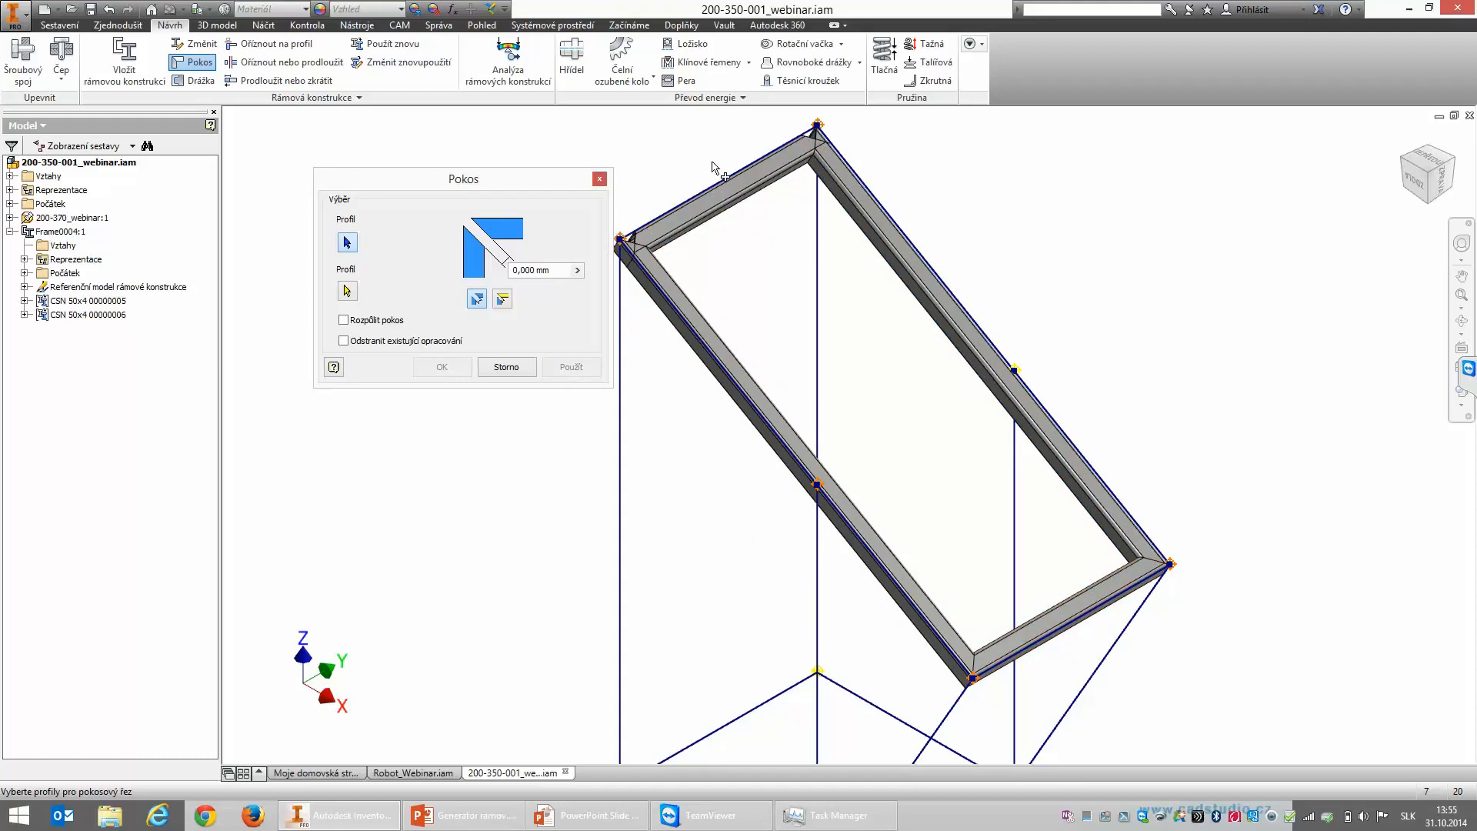
{"action": "left_click", "coordinate": [507, 367]}
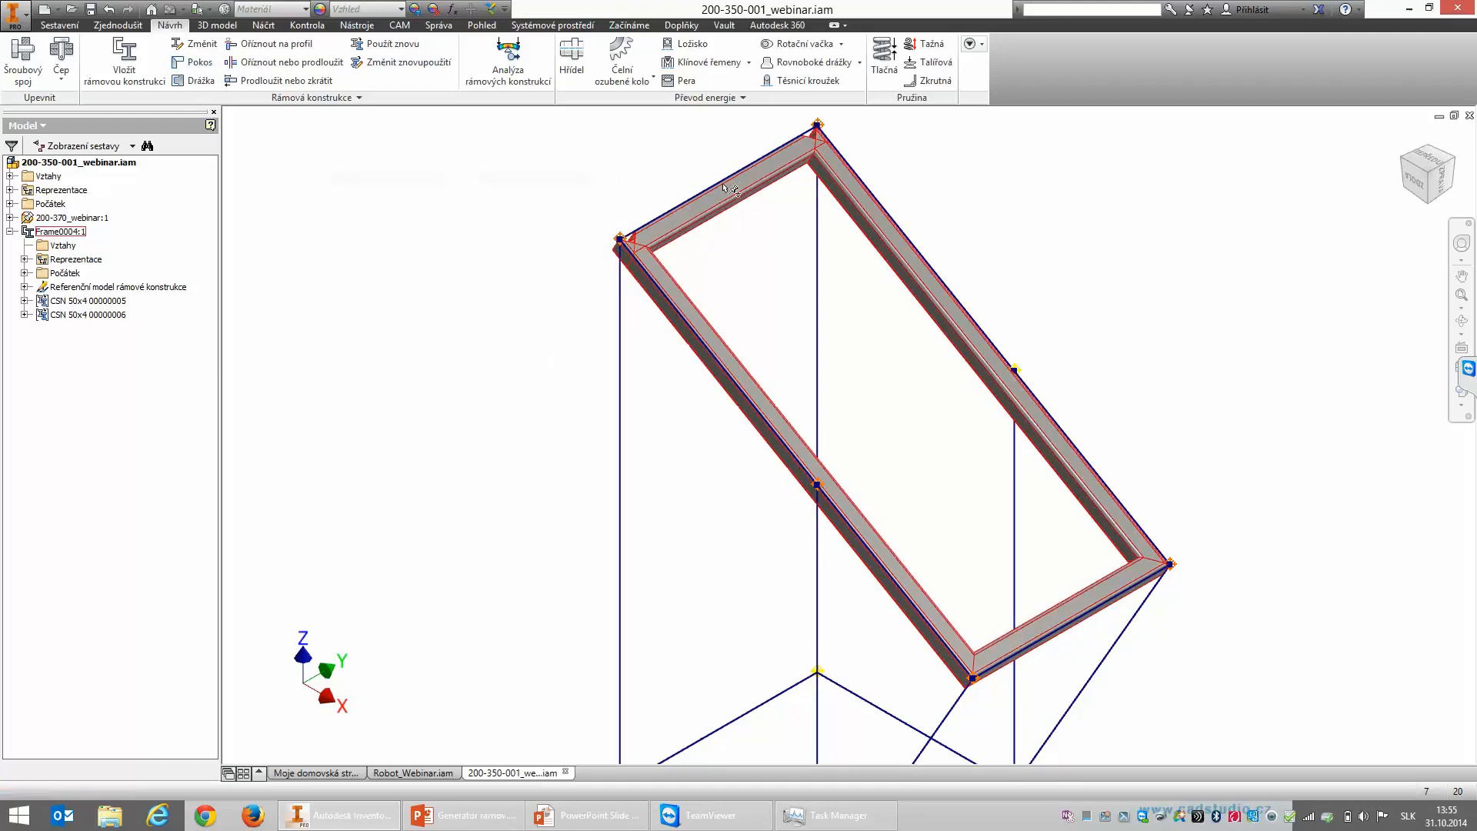
Step: Edit the reused upper crossmember and set its profile rotation to 180 degrees
{"action": "scroll", "coordinate": [710, 221], "scroll_direction": "down", "scroll_amount": 3}
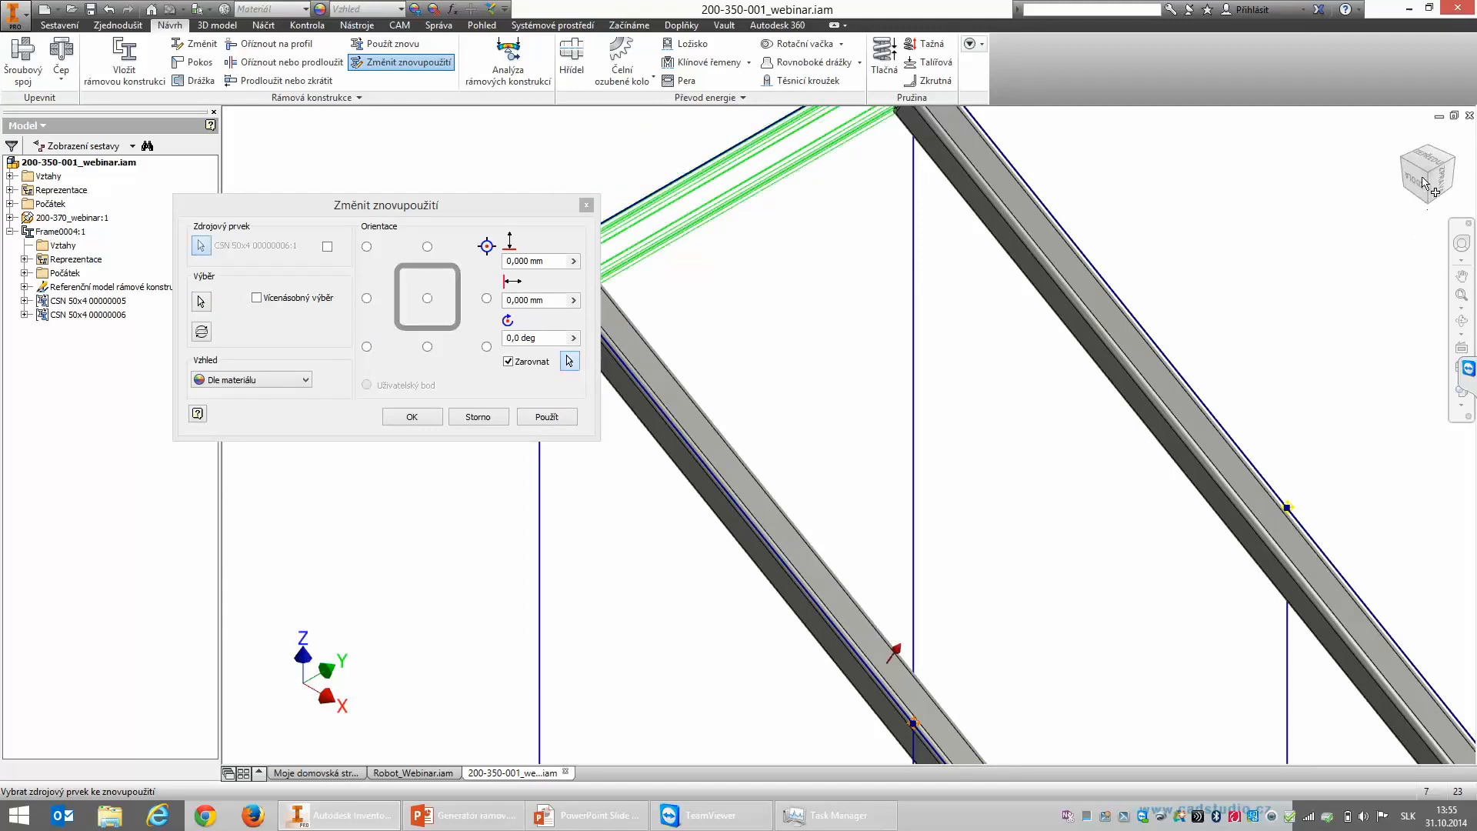
{"action": "left_click", "coordinate": [1424, 193]}
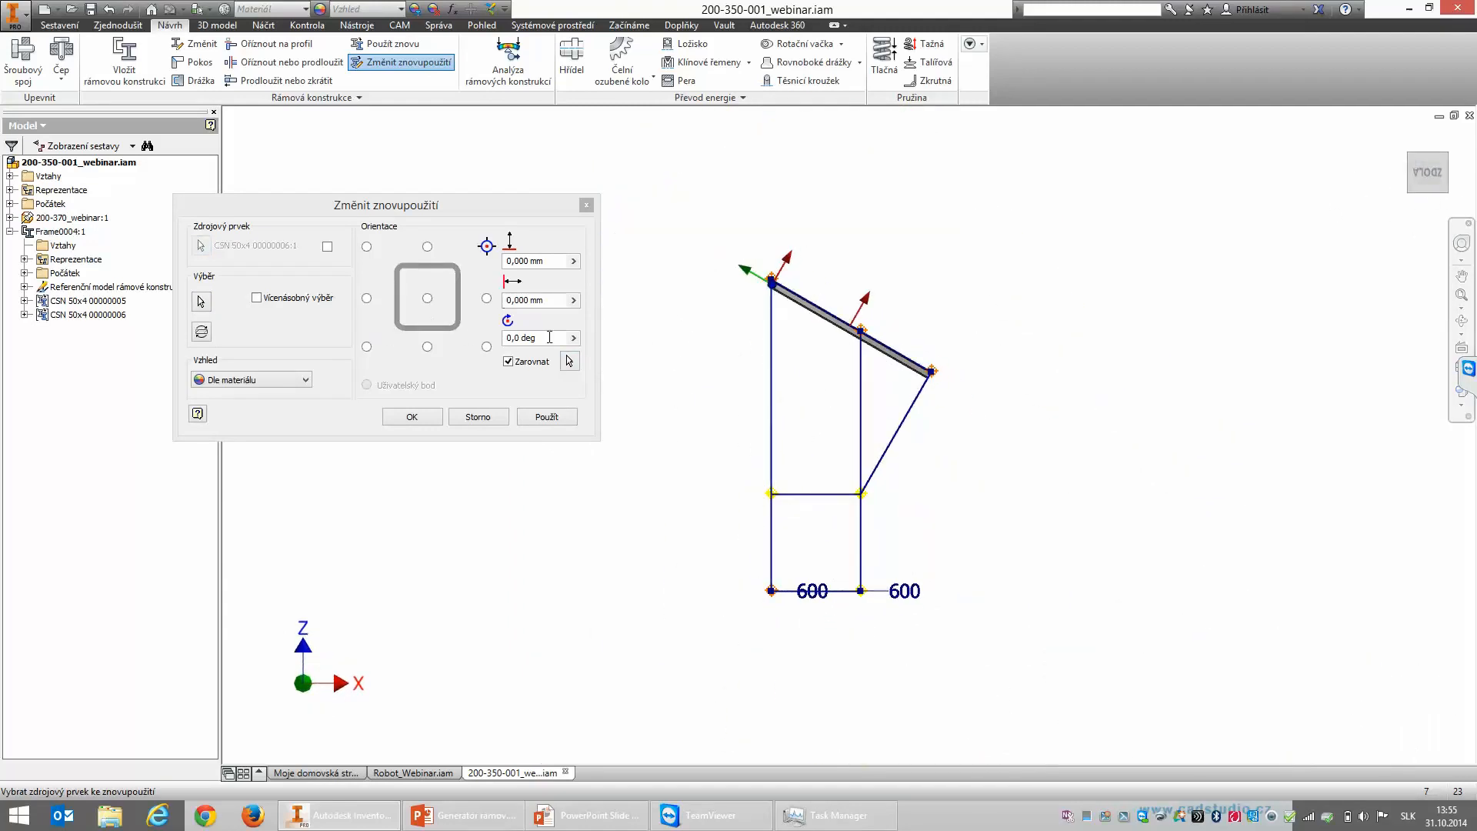
{"action": "left_click", "coordinate": [550, 337]}
{"action": "type", "text": "18"}
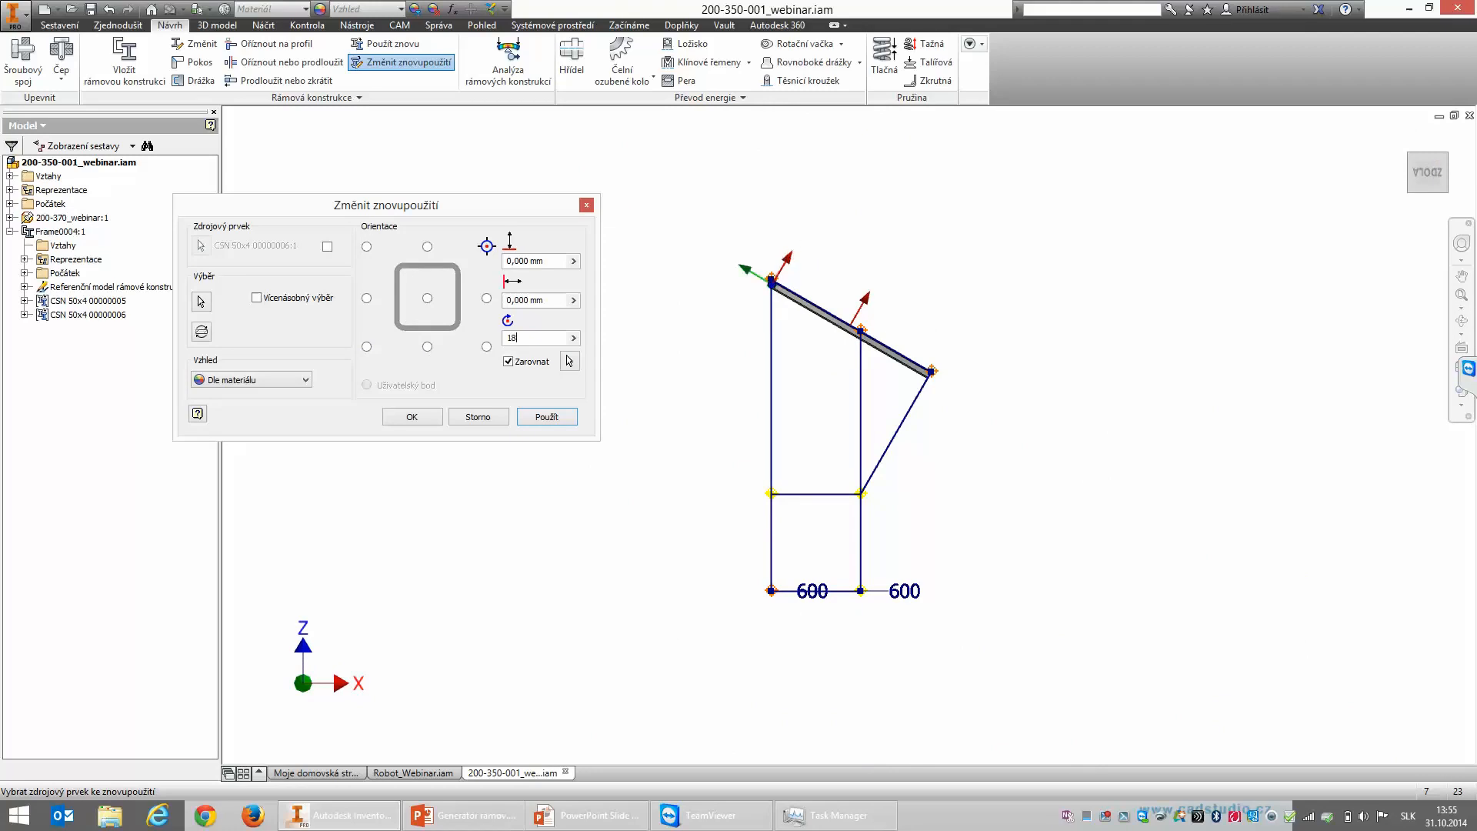
{"action": "type", "text": "0"}
{"action": "scroll", "coordinate": [800, 279], "scroll_direction": "down", "scroll_amount": 3}
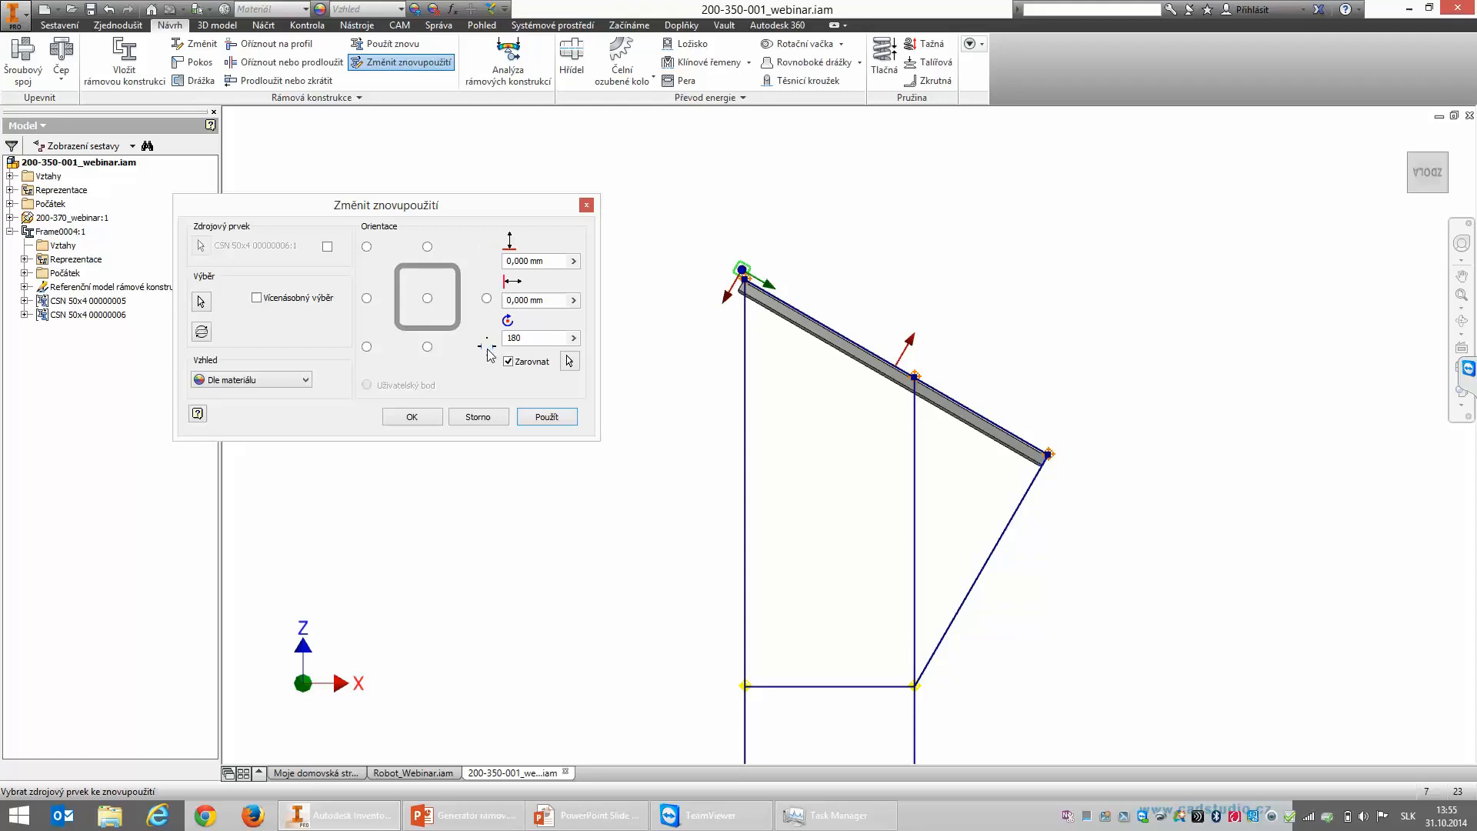
Step: Anchor the rotated crossmember's profile at its lower-left corner and apply the change
{"action": "left_click", "coordinate": [366, 348]}
{"action": "scroll", "coordinate": [652, 334], "scroll_direction": "down", "scroll_amount": 3}
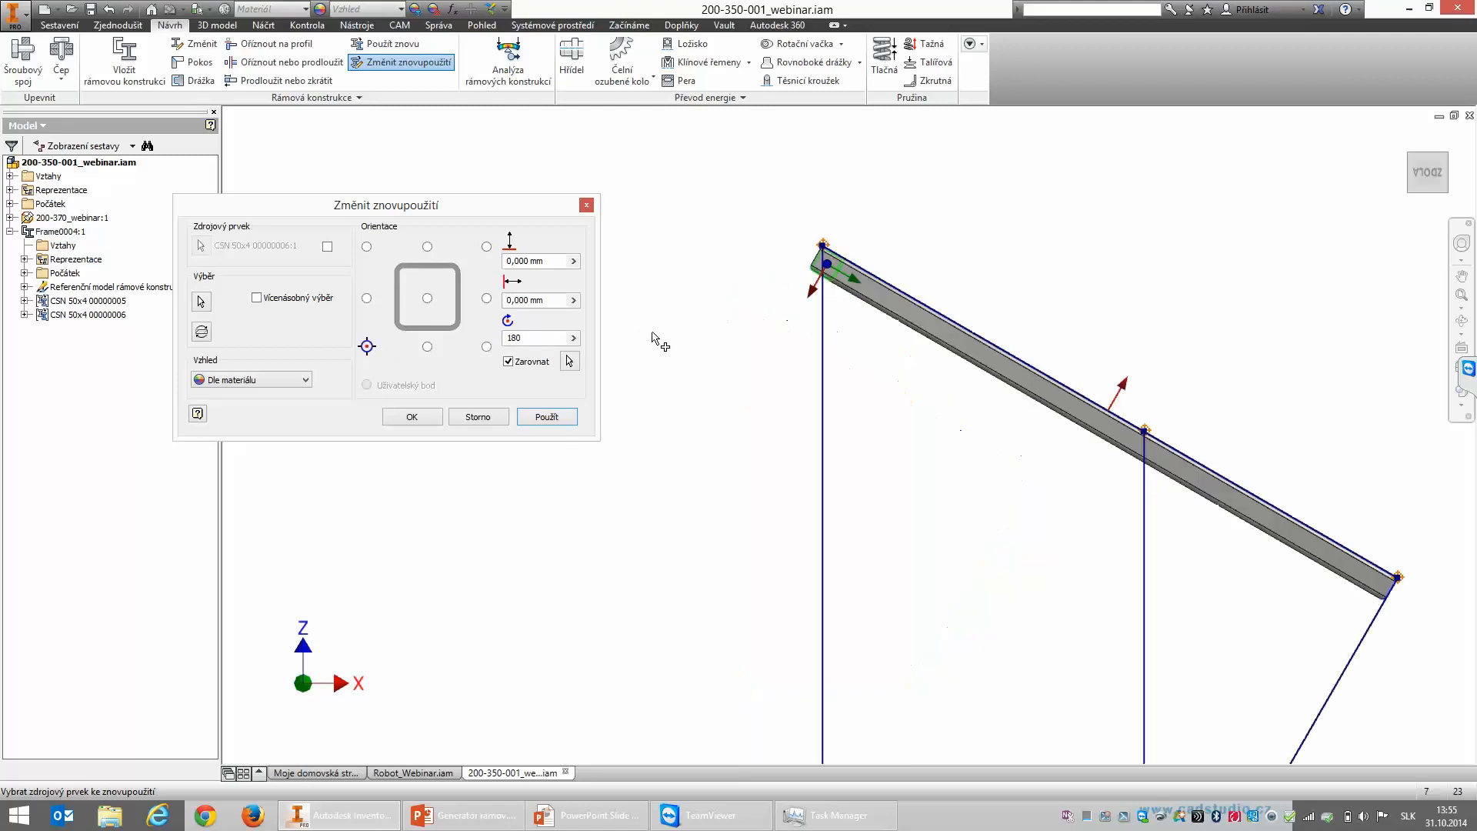
{"action": "left_click", "coordinate": [562, 417]}
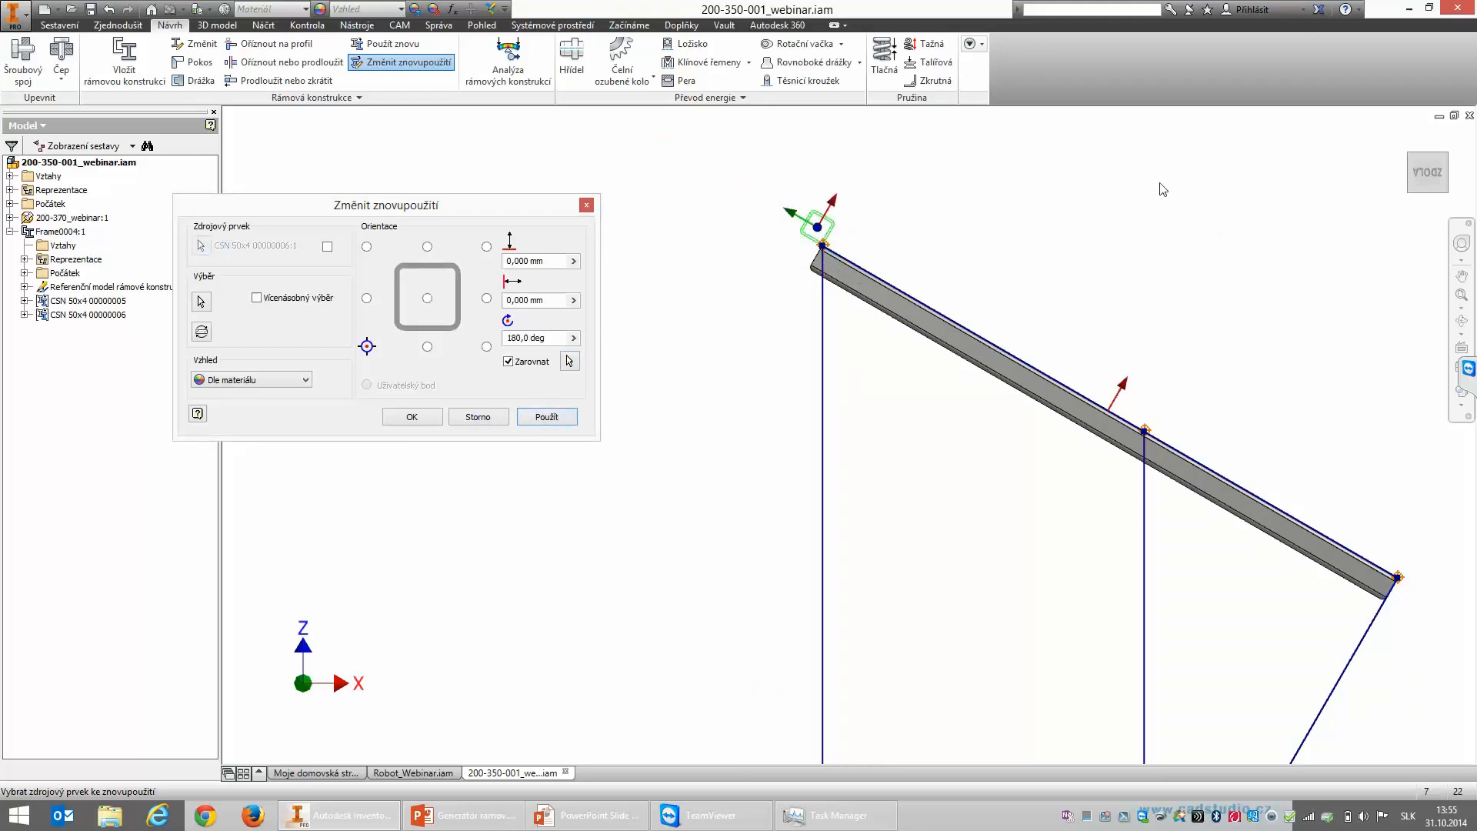
{"action": "left_click", "coordinate": [1406, 138]}
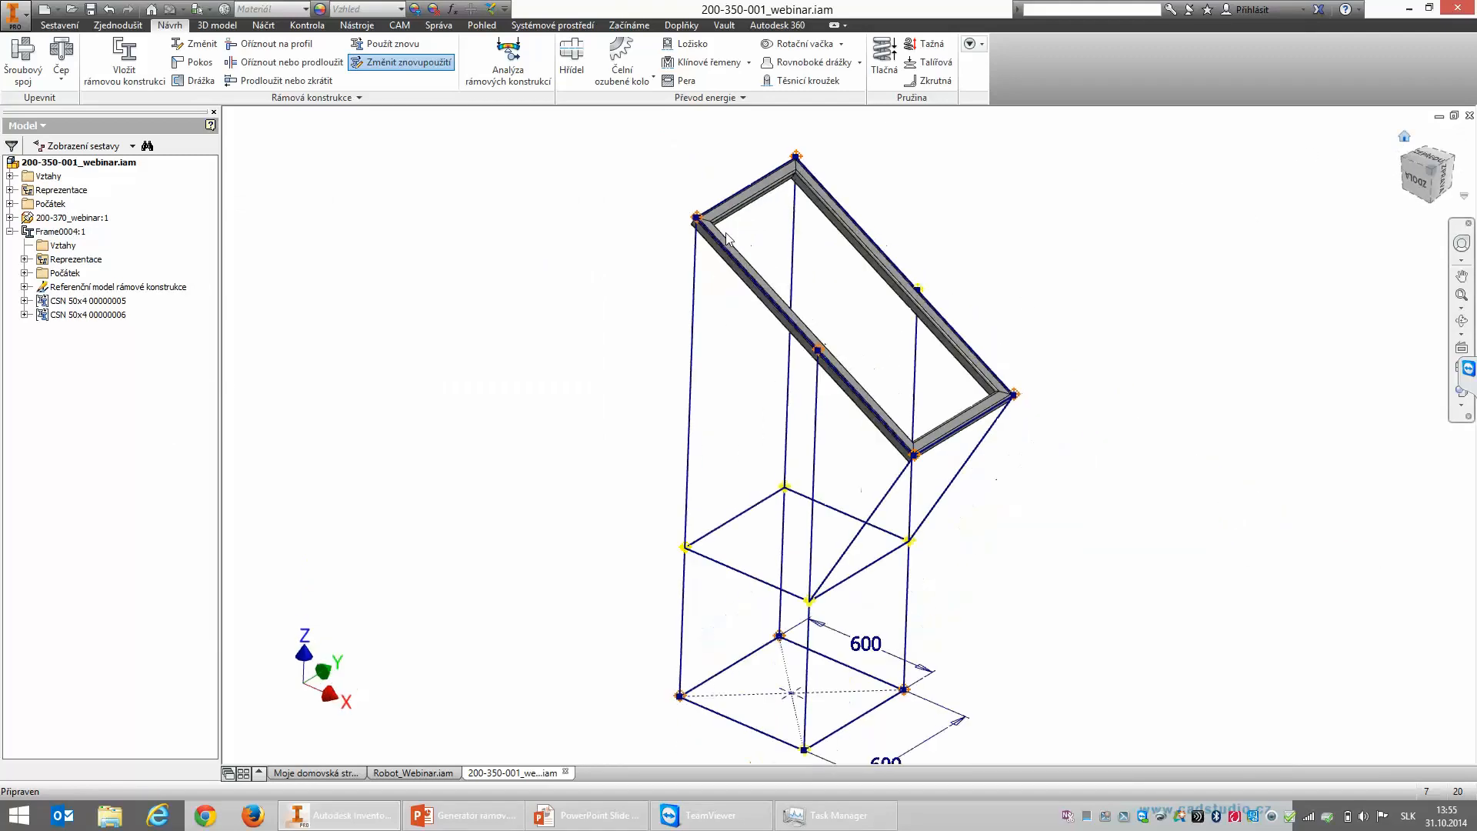
{"action": "scroll", "coordinate": [728, 238], "scroll_direction": "up", "scroll_amount": 3}
{"action": "scroll", "coordinate": [750, 294], "scroll_direction": "down", "scroll_amount": 3}
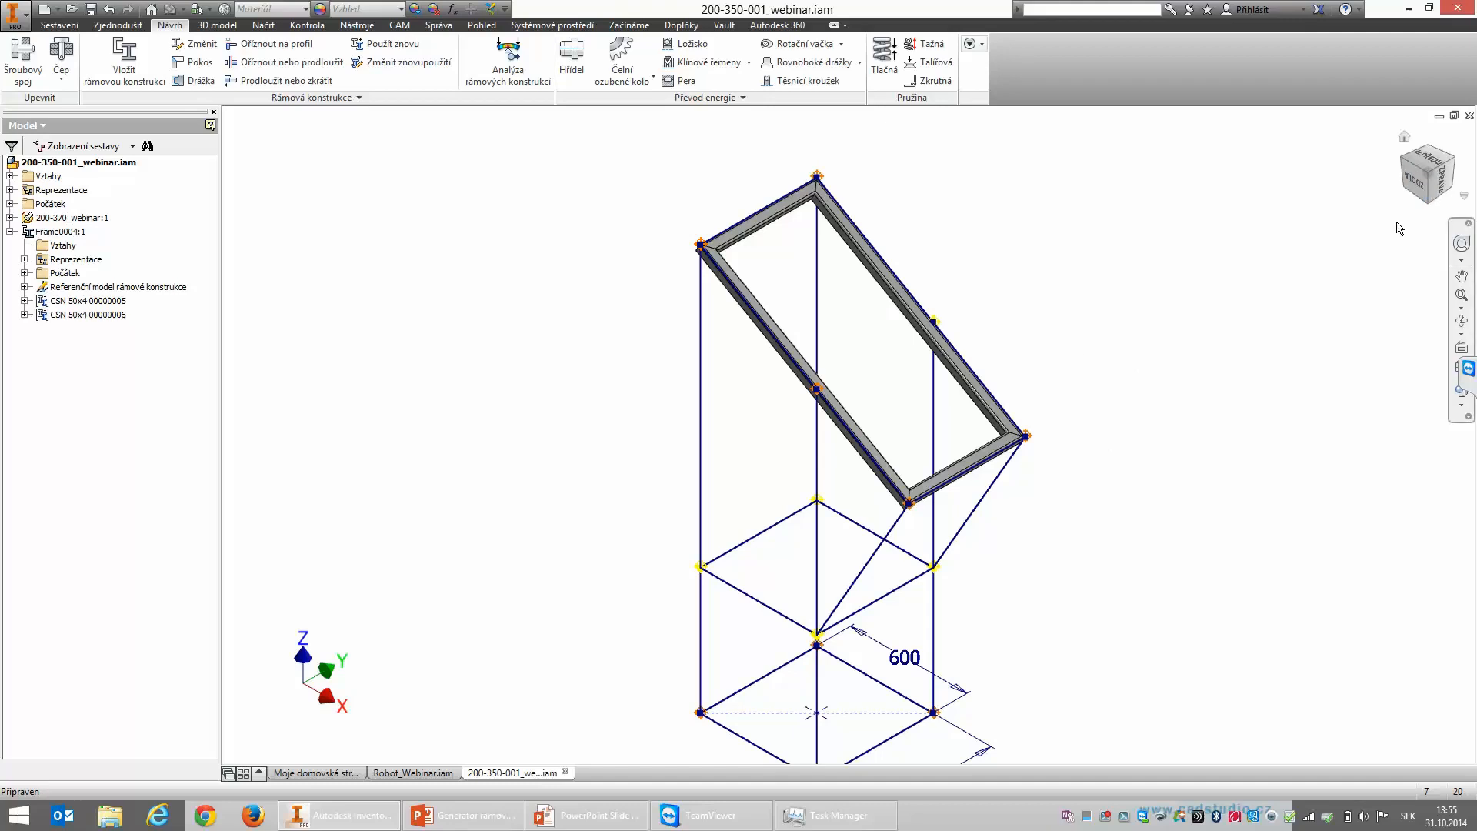
Step: Insert CSN 425720 50x4 square-tube legs along the two vertical skeleton edges under the near sloped member
{"action": "left_click", "coordinate": [1416, 180]}
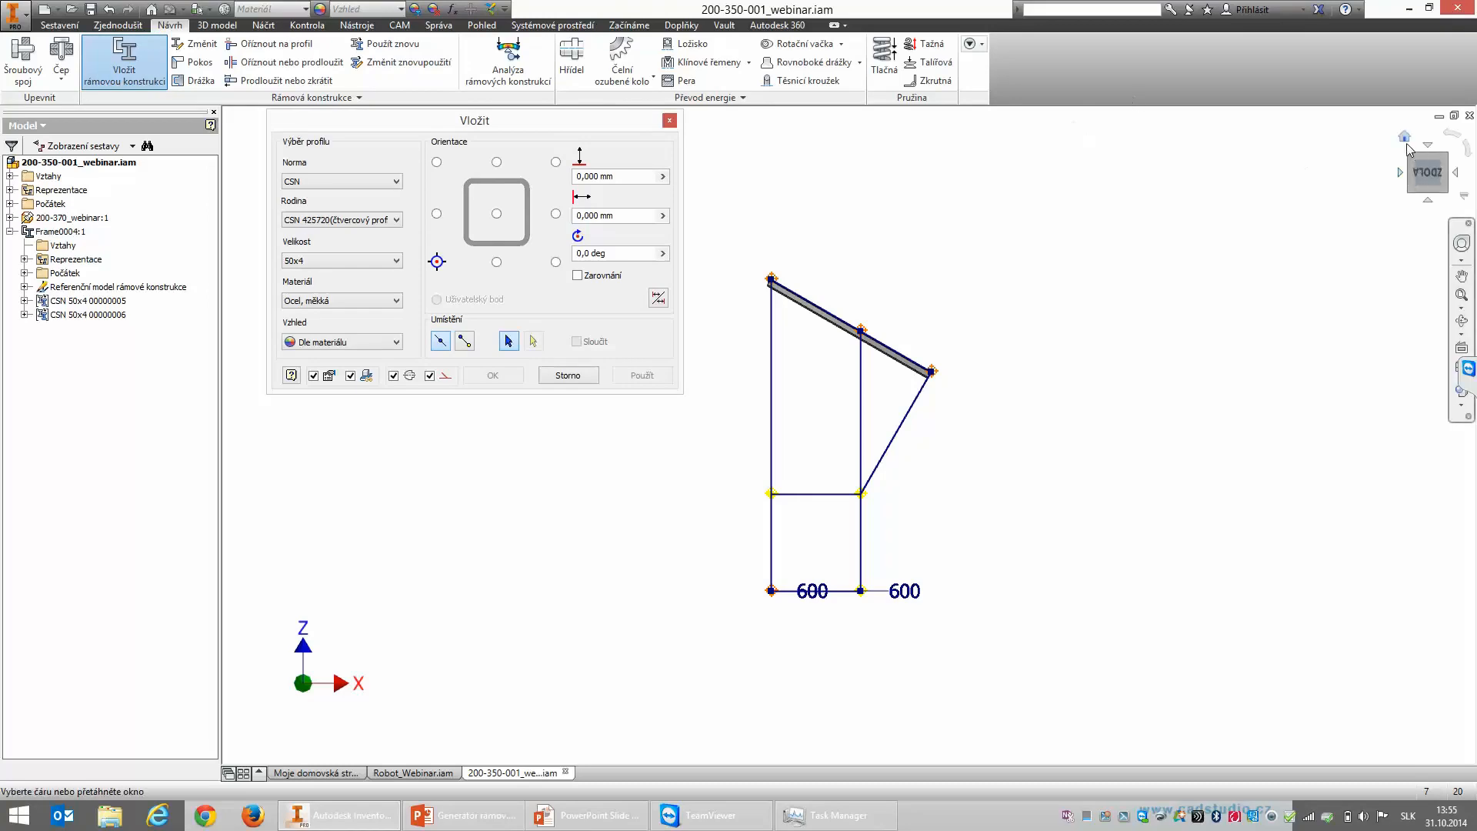
{"action": "left_click", "coordinate": [1406, 140]}
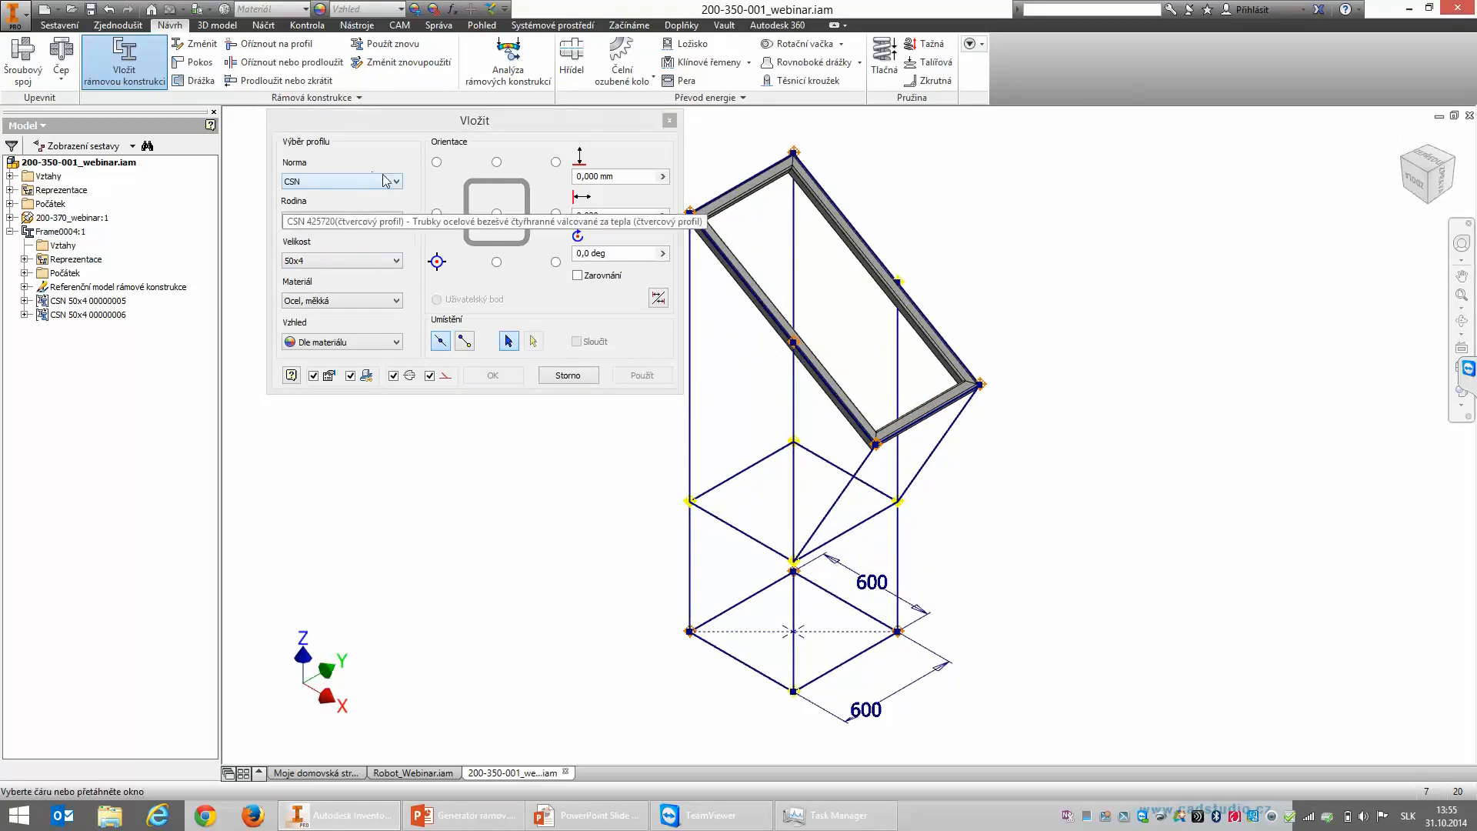
{"action": "left_click", "coordinate": [795, 396]}
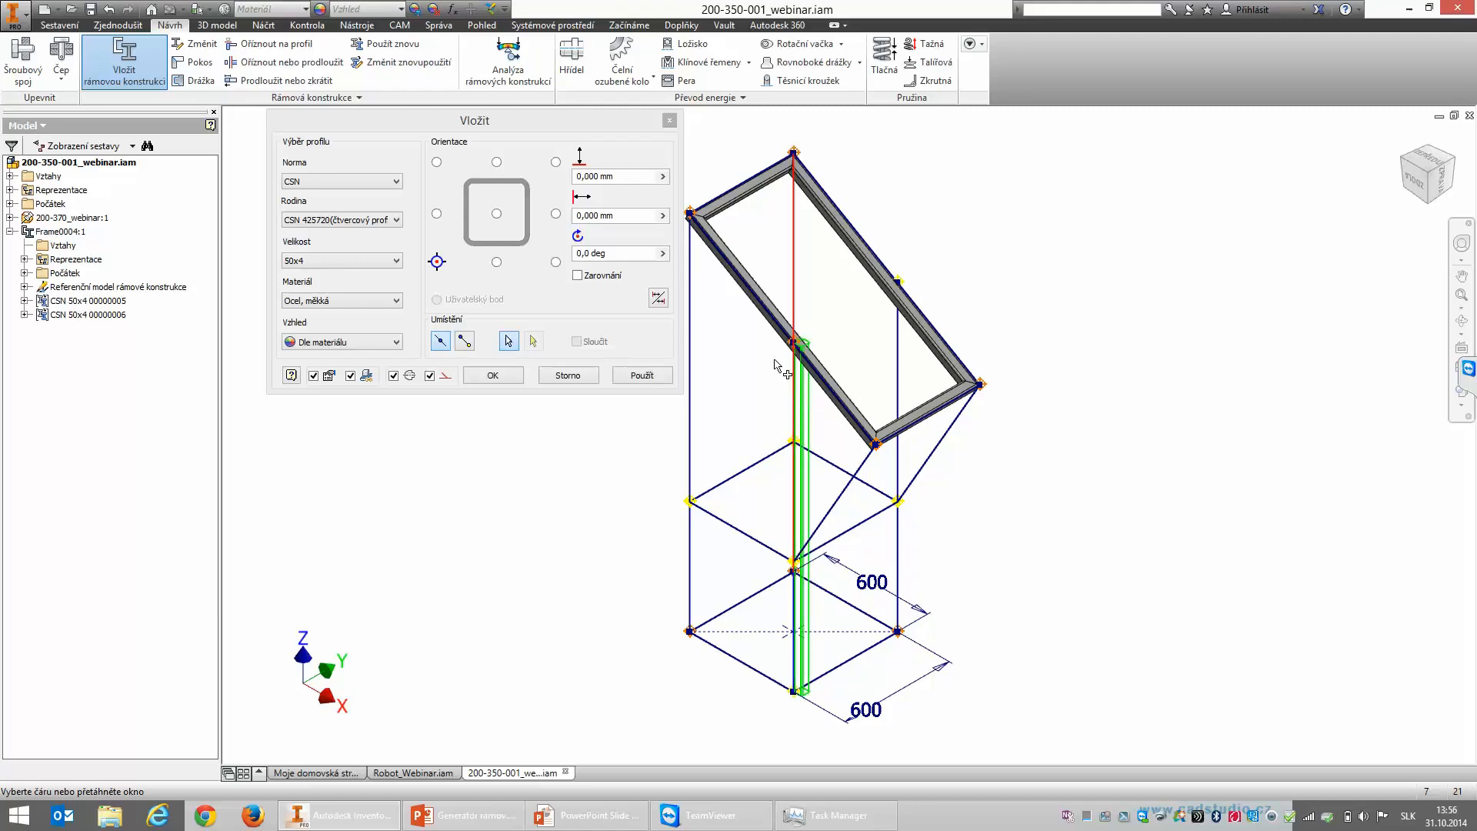
{"action": "left_click", "coordinate": [694, 264]}
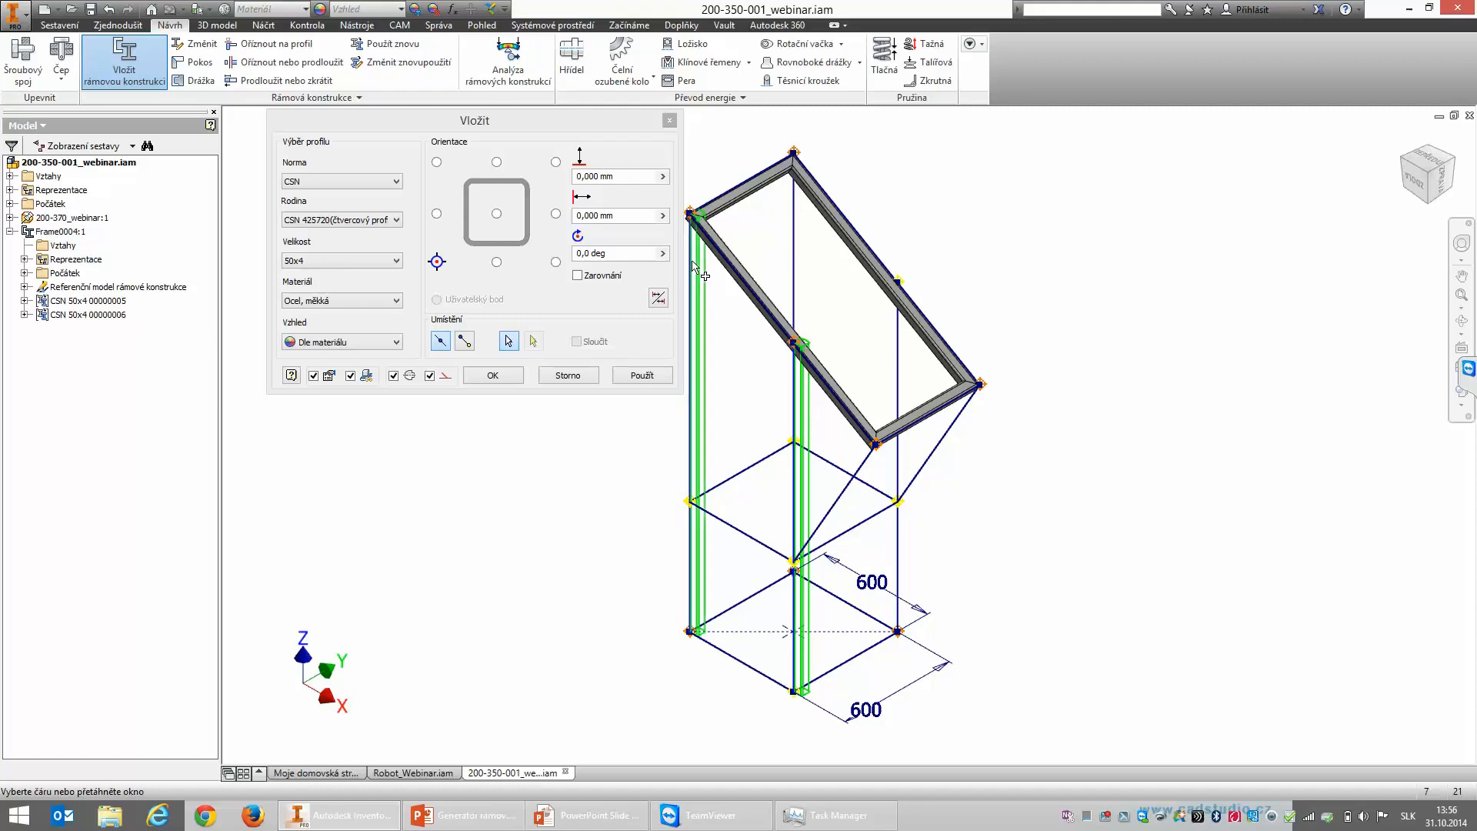
{"action": "left_click", "coordinate": [641, 376]}
{"action": "left_click", "coordinate": [577, 426]}
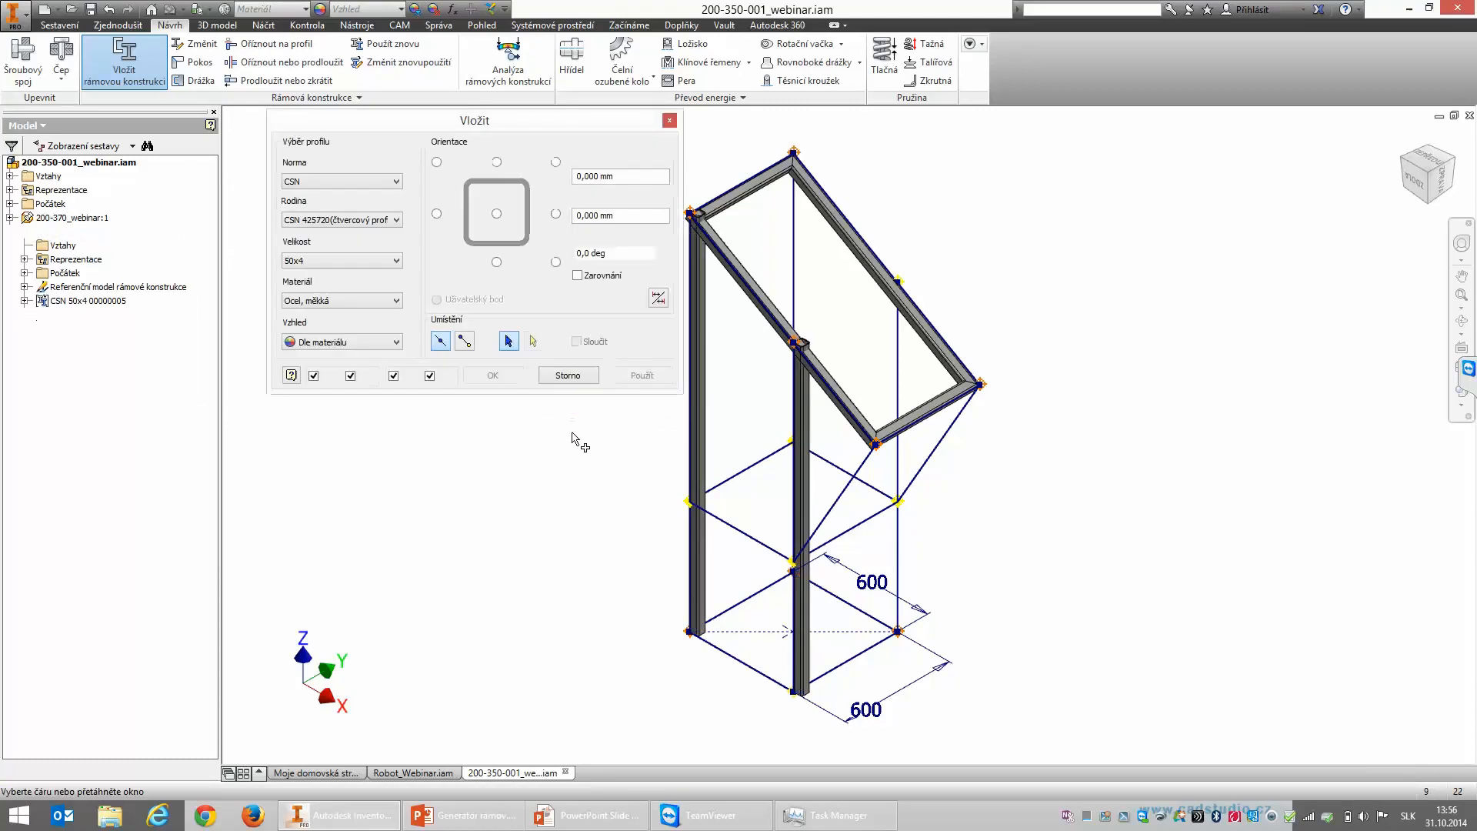
{"action": "left_click", "coordinate": [568, 375]}
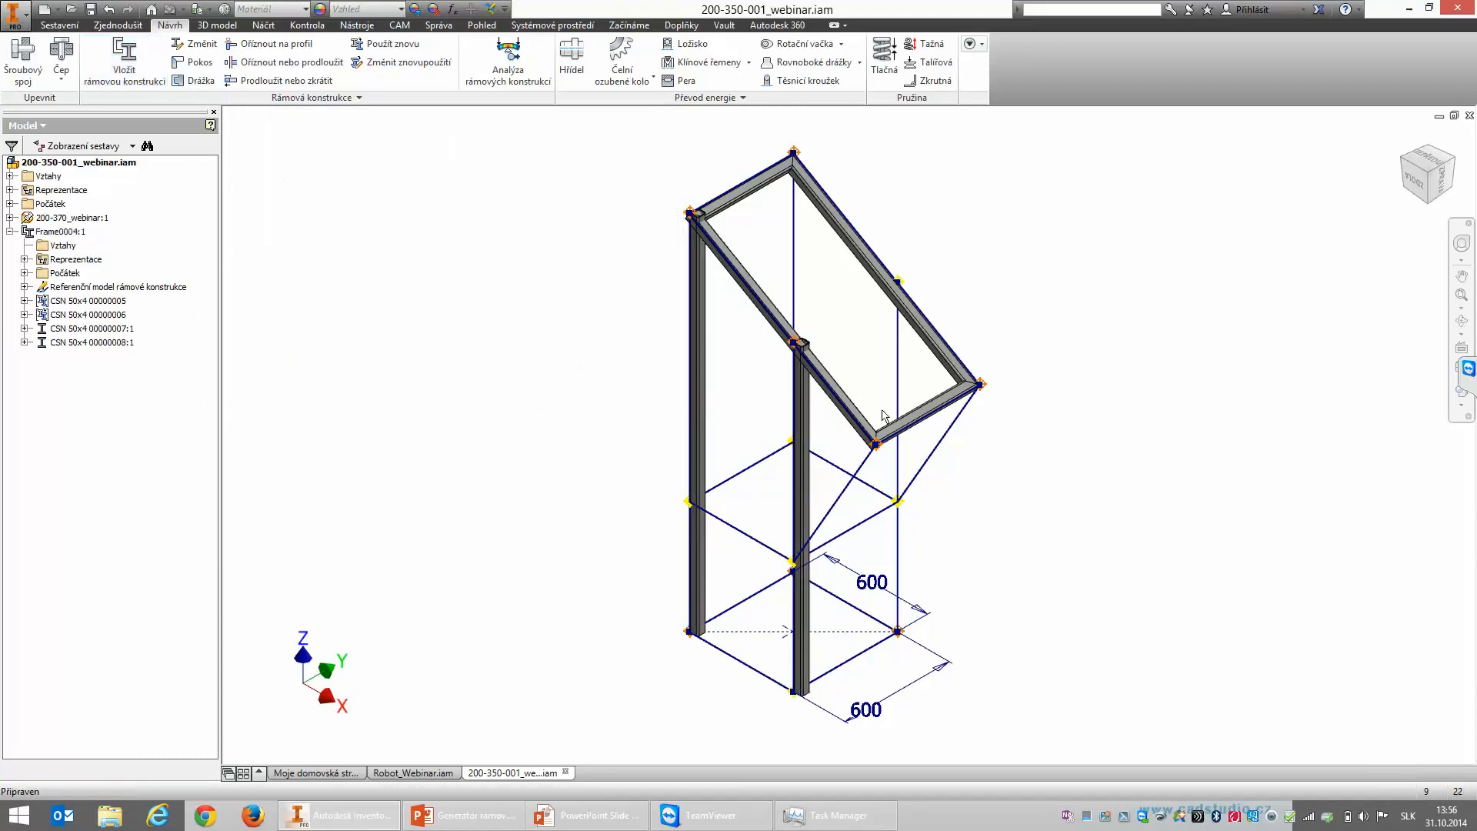
Step: Trim the shorter near leg to the underside face of the near sloped member with a 0 mm offset
{"action": "scroll", "coordinate": [762, 353], "scroll_direction": "up", "scroll_amount": 5}
{"action": "scroll", "coordinate": [823, 432], "scroll_direction": "down", "scroll_amount": 4}
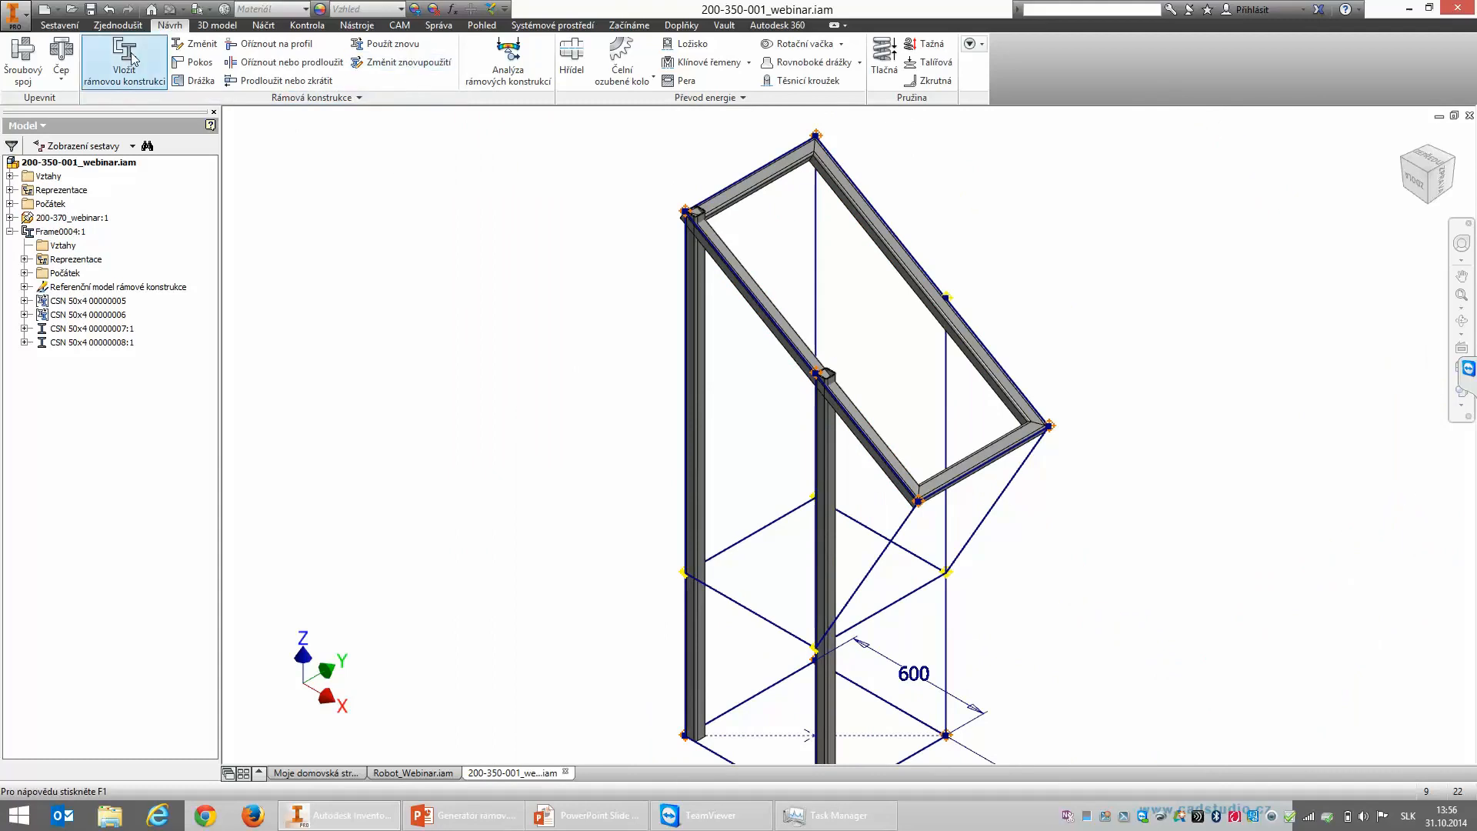
{"action": "left_click", "coordinate": [263, 67]}
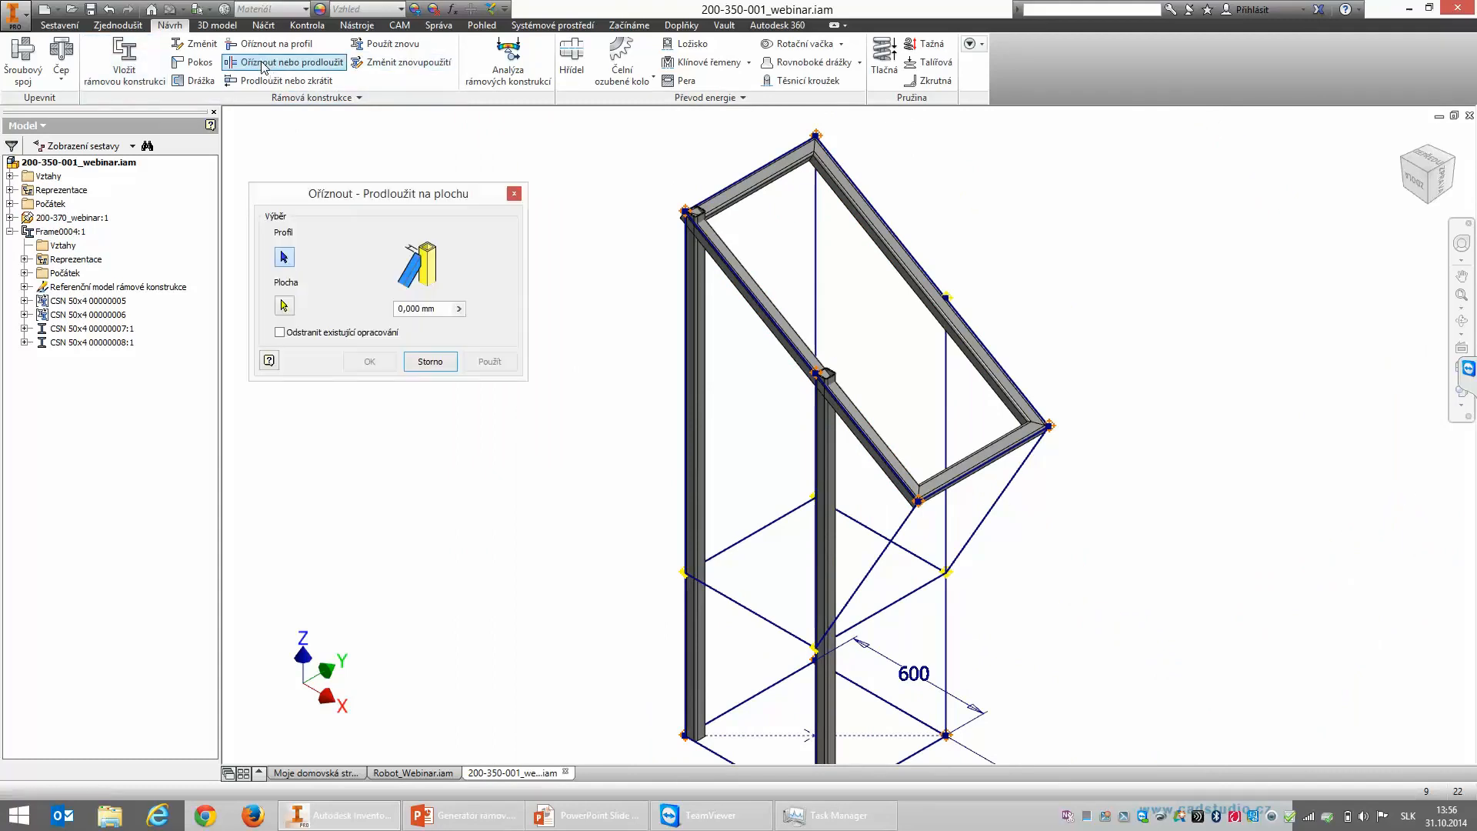
{"action": "left_click", "coordinate": [828, 430]}
{"action": "left_click", "coordinate": [285, 306]}
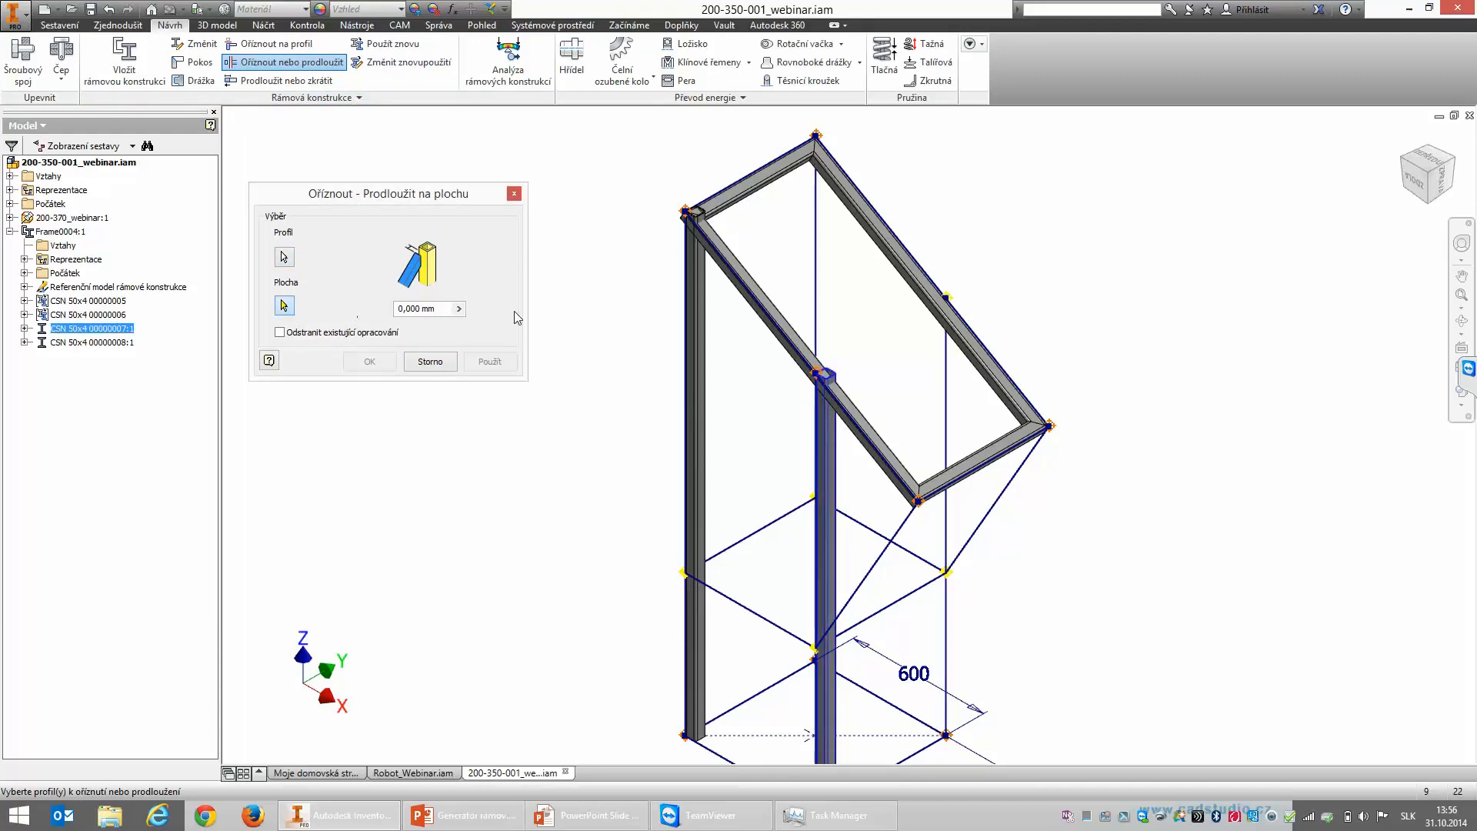
{"action": "middle_click_drag", "start_coordinate": [690, 333], "coordinate": [892, 243], "text": "shift"}
{"action": "scroll", "coordinate": [893, 242], "scroll_direction": "up", "scroll_amount": 5}
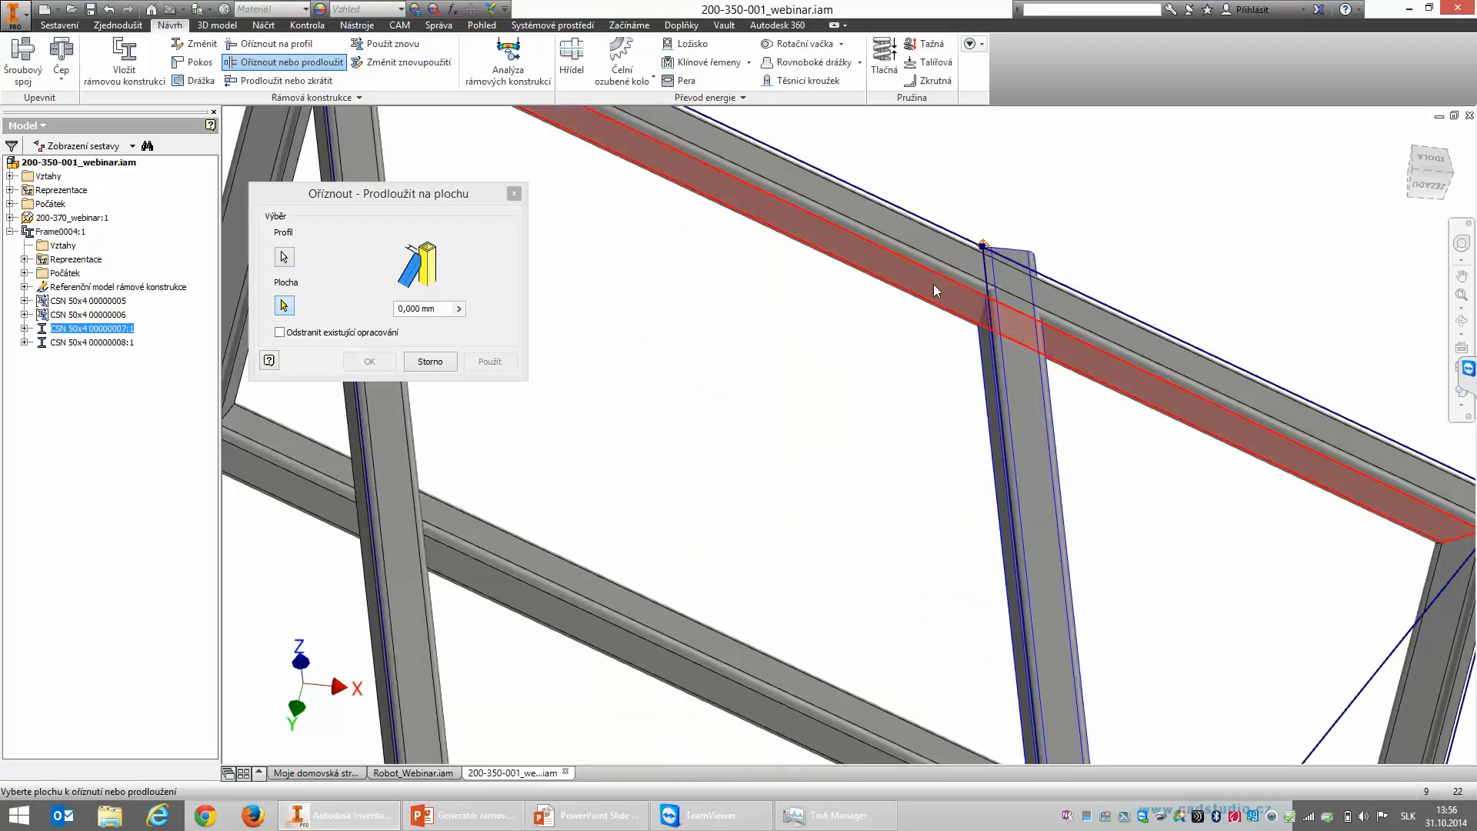
{"action": "left_click", "coordinate": [934, 284]}
{"action": "left_click", "coordinate": [489, 363]}
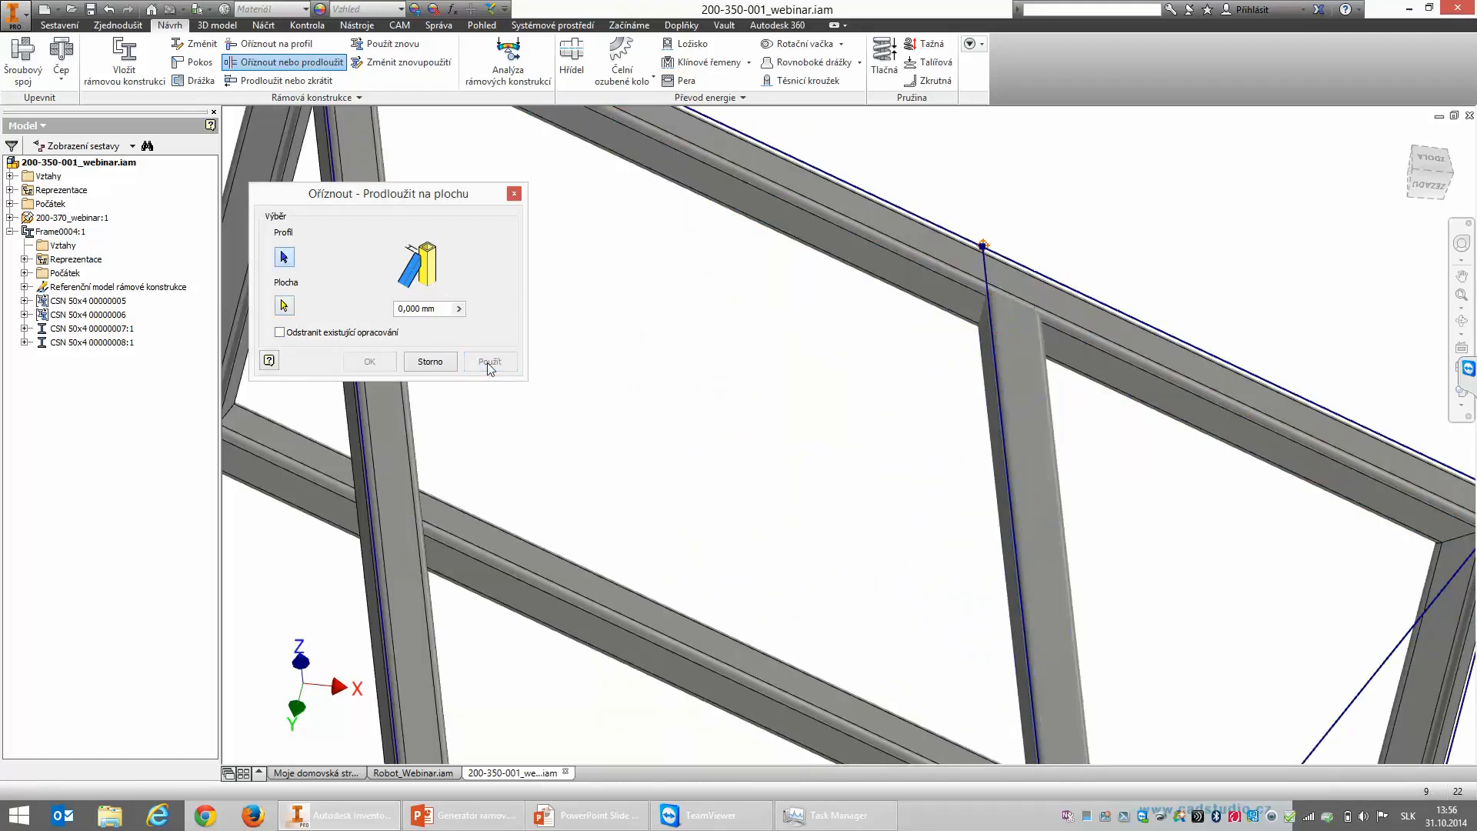
Step: Trim the taller near leg to the underside face of the near sloped member with a 0 mm offset and finish trimming
{"action": "left_click", "coordinate": [1405, 136]}
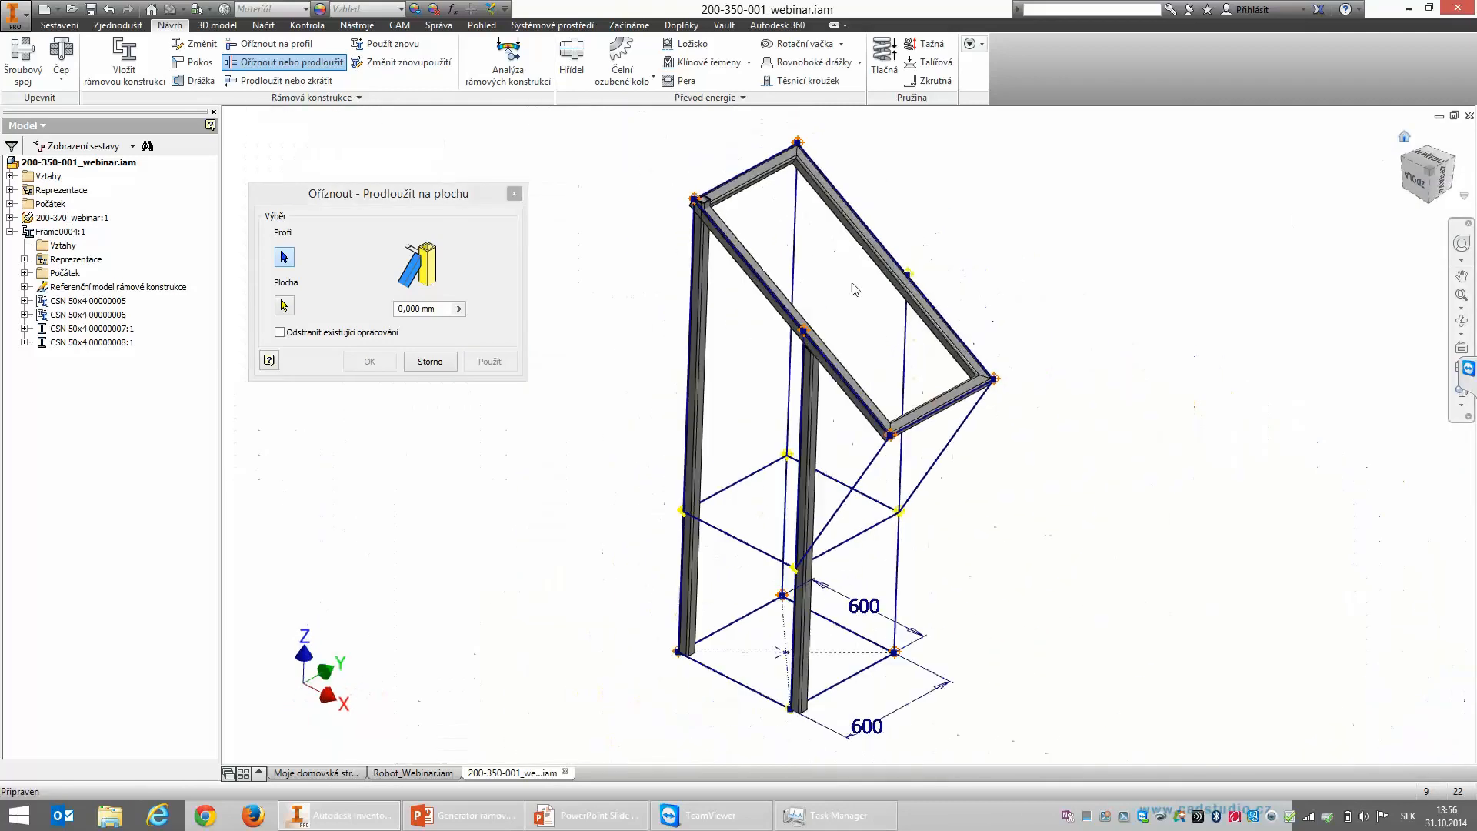
{"action": "scroll", "coordinate": [851, 290], "scroll_direction": "up", "scroll_amount": 5}
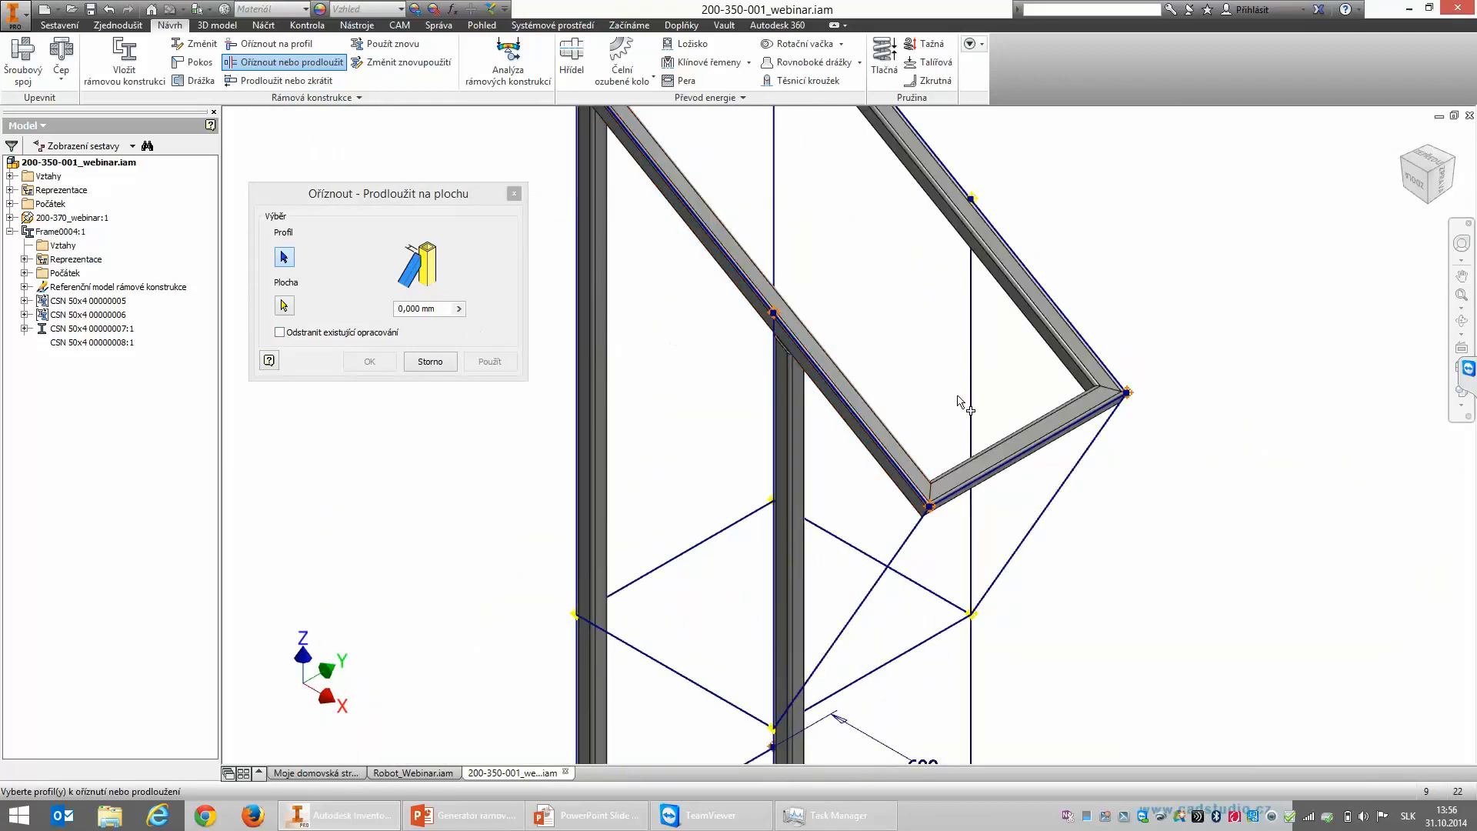
{"action": "scroll", "coordinate": [929, 342], "scroll_direction": "down", "scroll_amount": 3}
{"action": "left_click", "coordinate": [728, 228]}
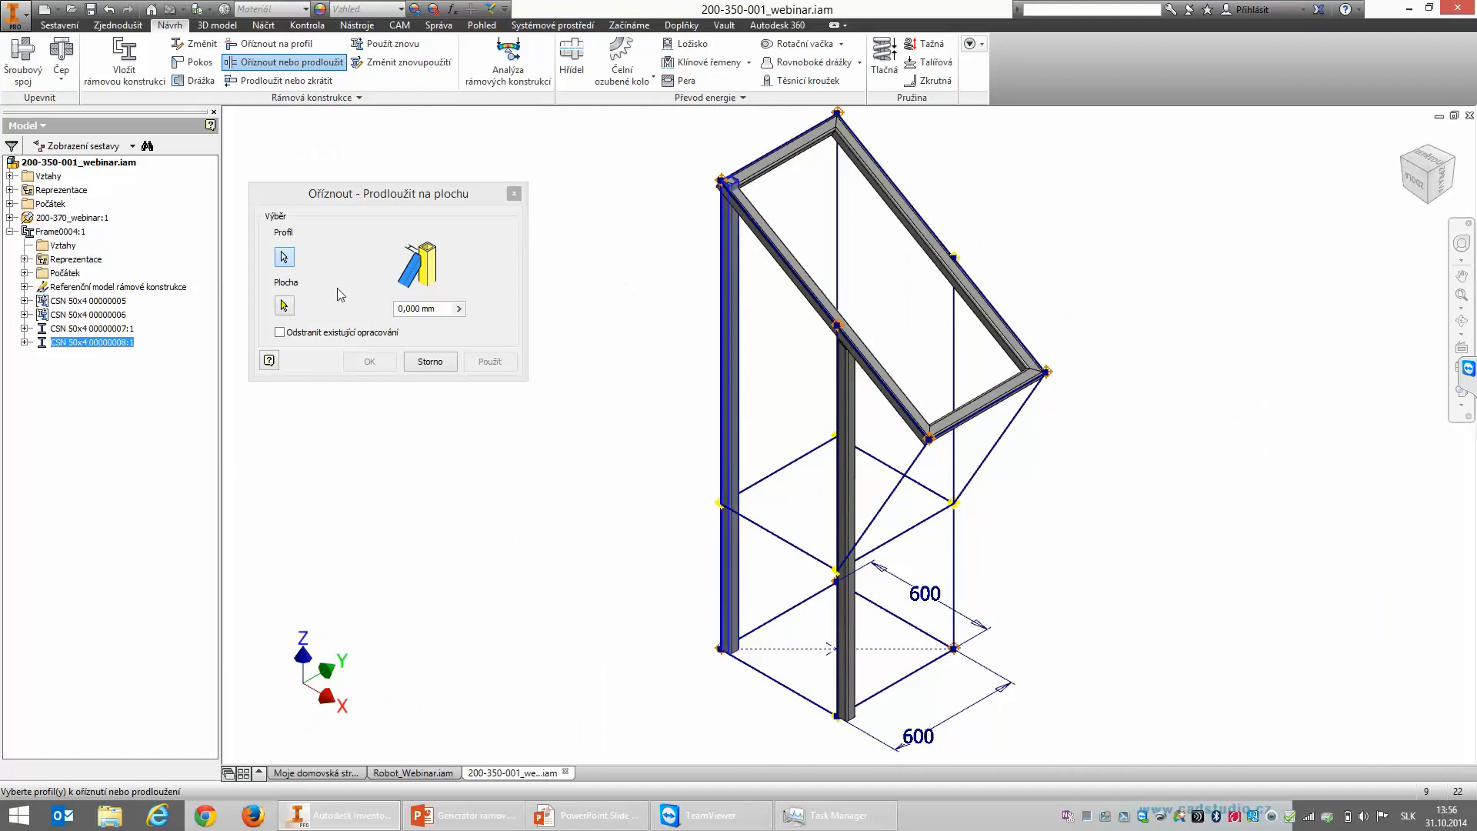
{"action": "left_click", "coordinate": [284, 305]}
{"action": "middle_click_drag", "start_coordinate": [745, 330], "coordinate": [923, 204], "text": "shift"}
{"action": "scroll", "coordinate": [860, 252], "scroll_direction": "up", "scroll_amount": 3}
{"action": "scroll", "coordinate": [861, 254], "scroll_direction": "up", "scroll_amount": 3}
{"action": "left_click", "coordinate": [843, 279]}
{"action": "left_click", "coordinate": [495, 368]}
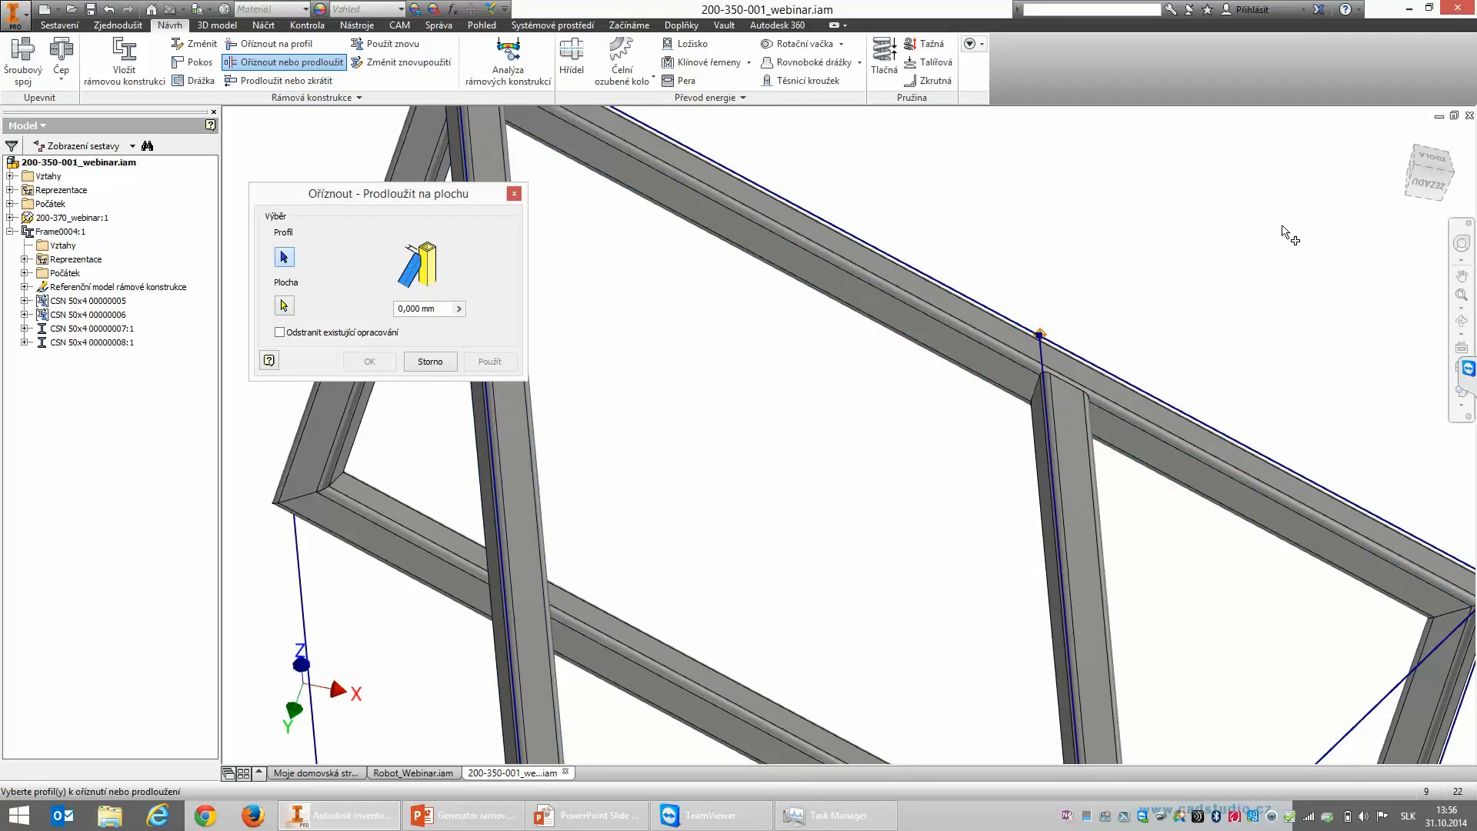
{"action": "left_click", "coordinate": [1405, 139]}
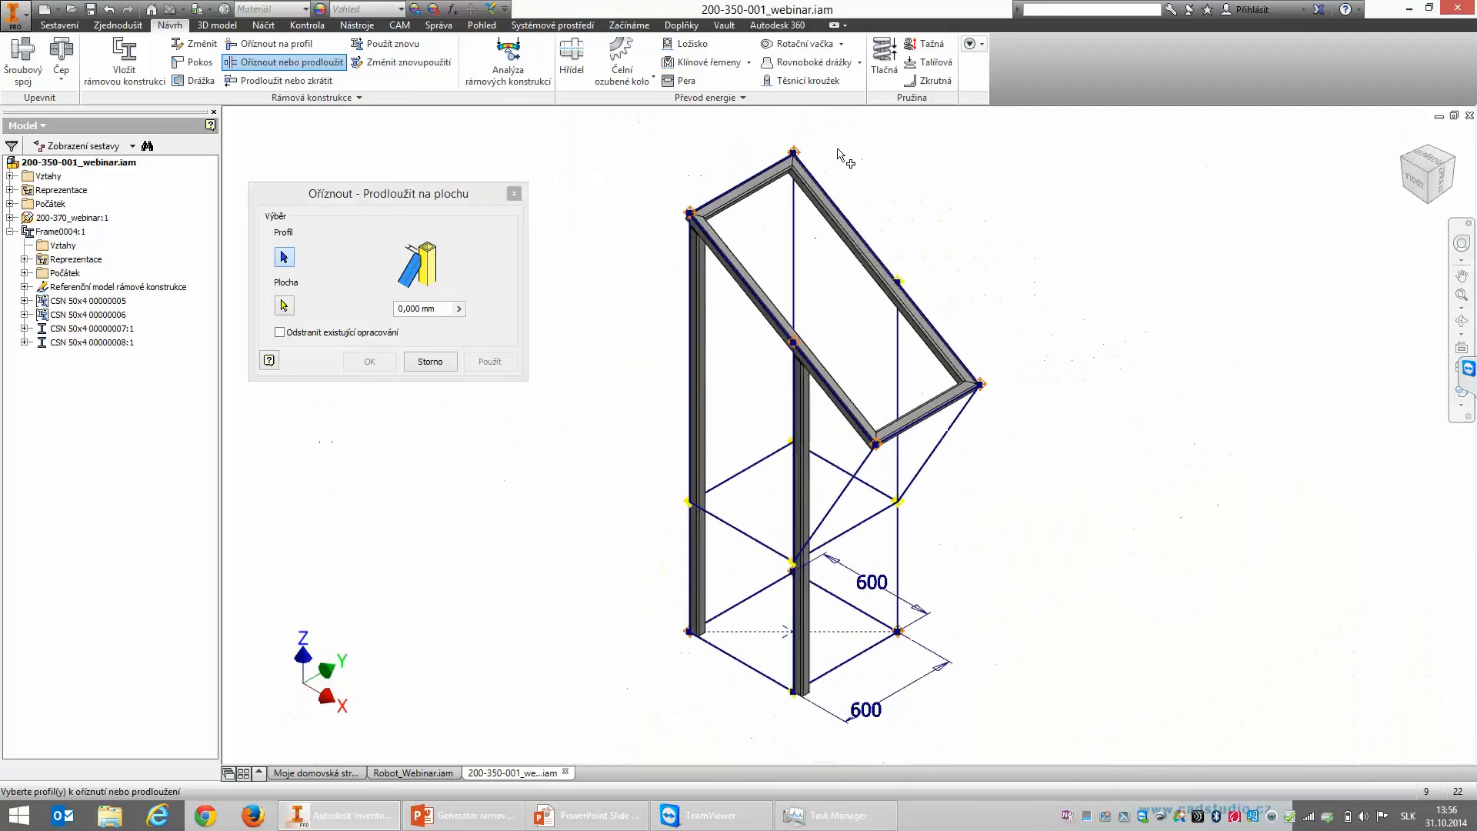
{"action": "scroll", "coordinate": [662, 239], "scroll_direction": "up", "scroll_amount": 3}
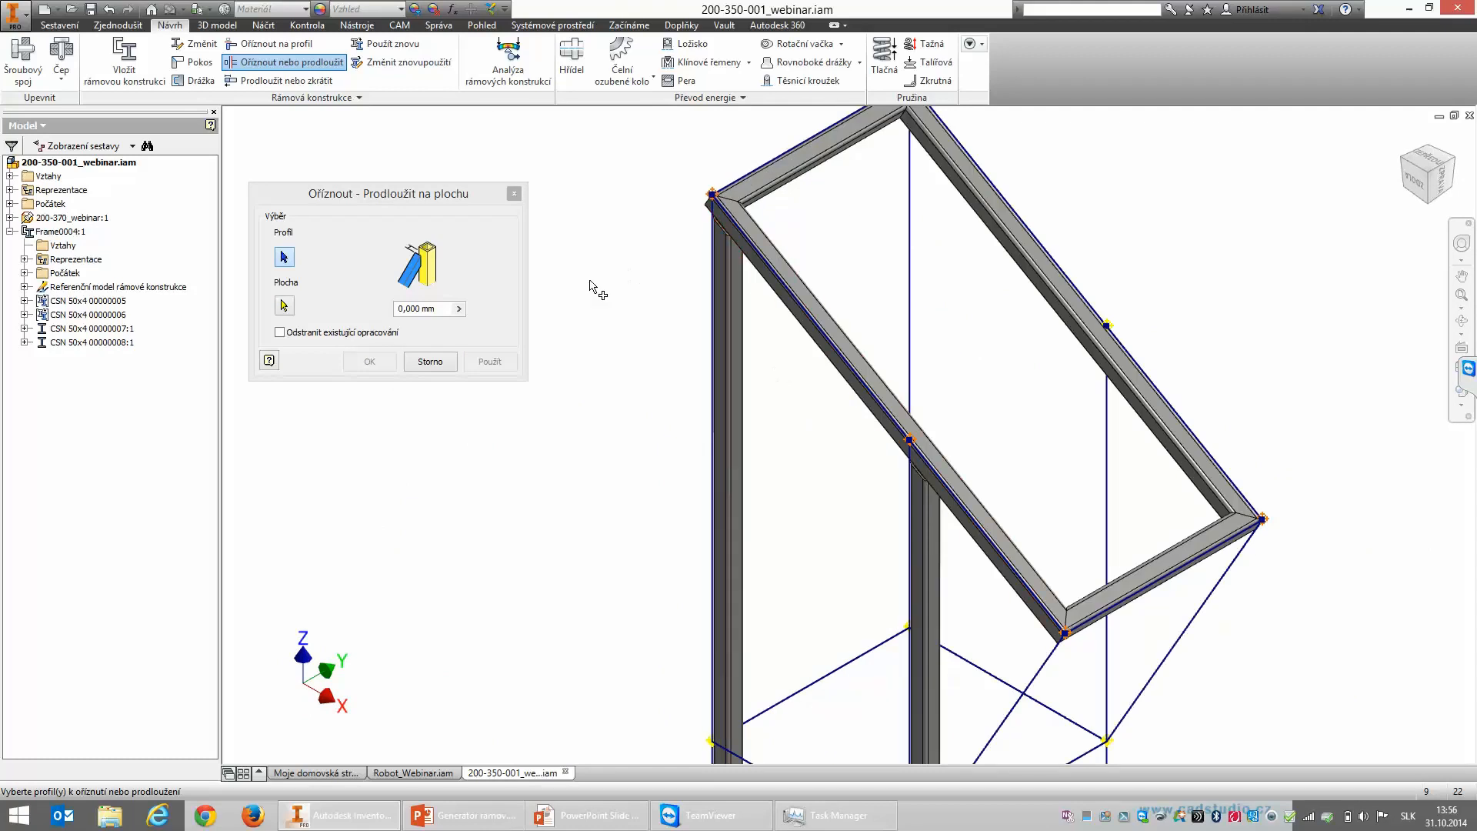
{"action": "left_click", "coordinate": [430, 362]}
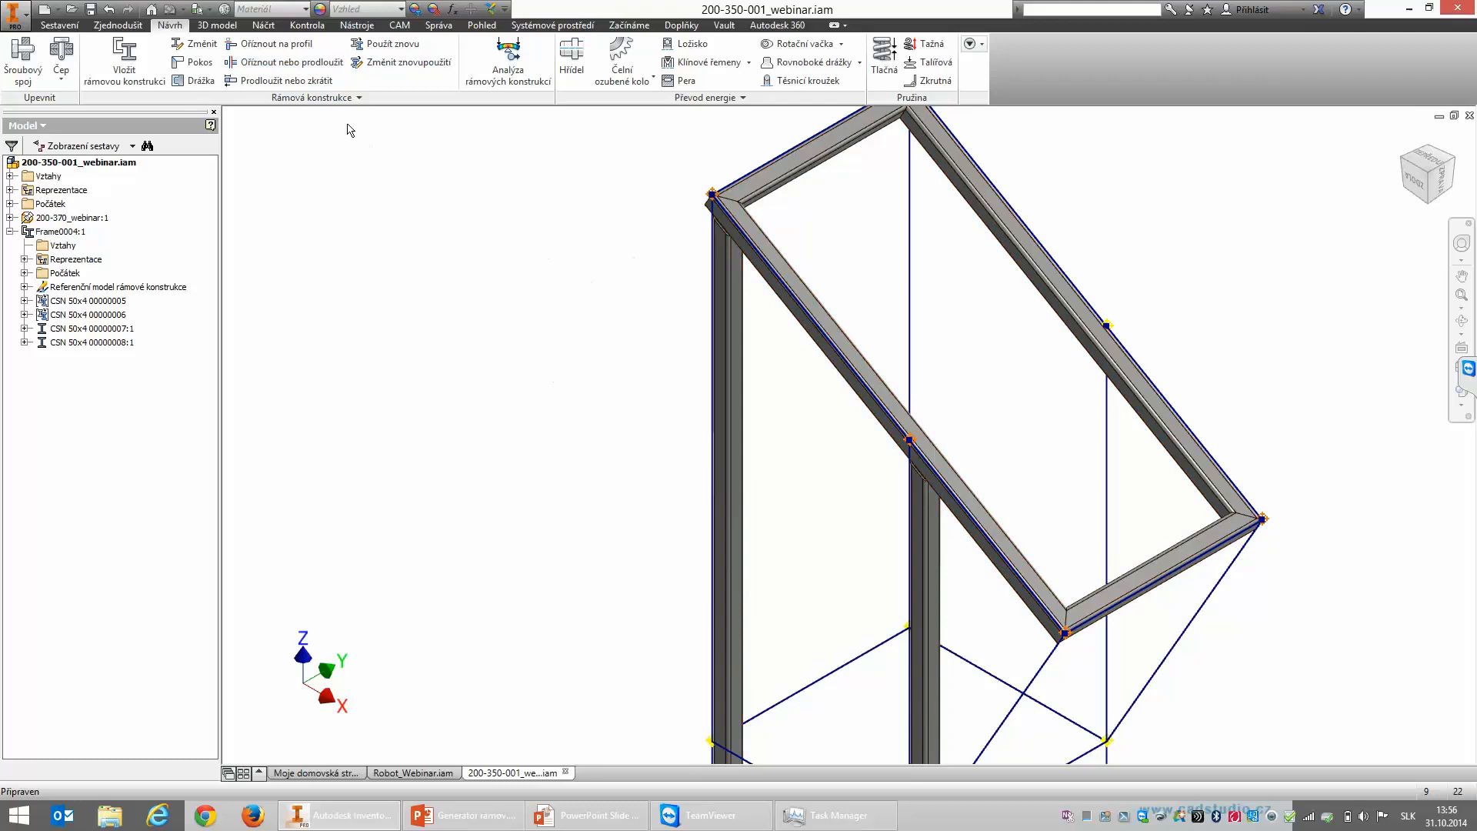
Step: Reuse the trimmed shorter leg on the vertical skeleton edge under the far sloped member
{"action": "scroll", "coordinate": [1154, 454], "scroll_direction": "down", "scroll_amount": 2}
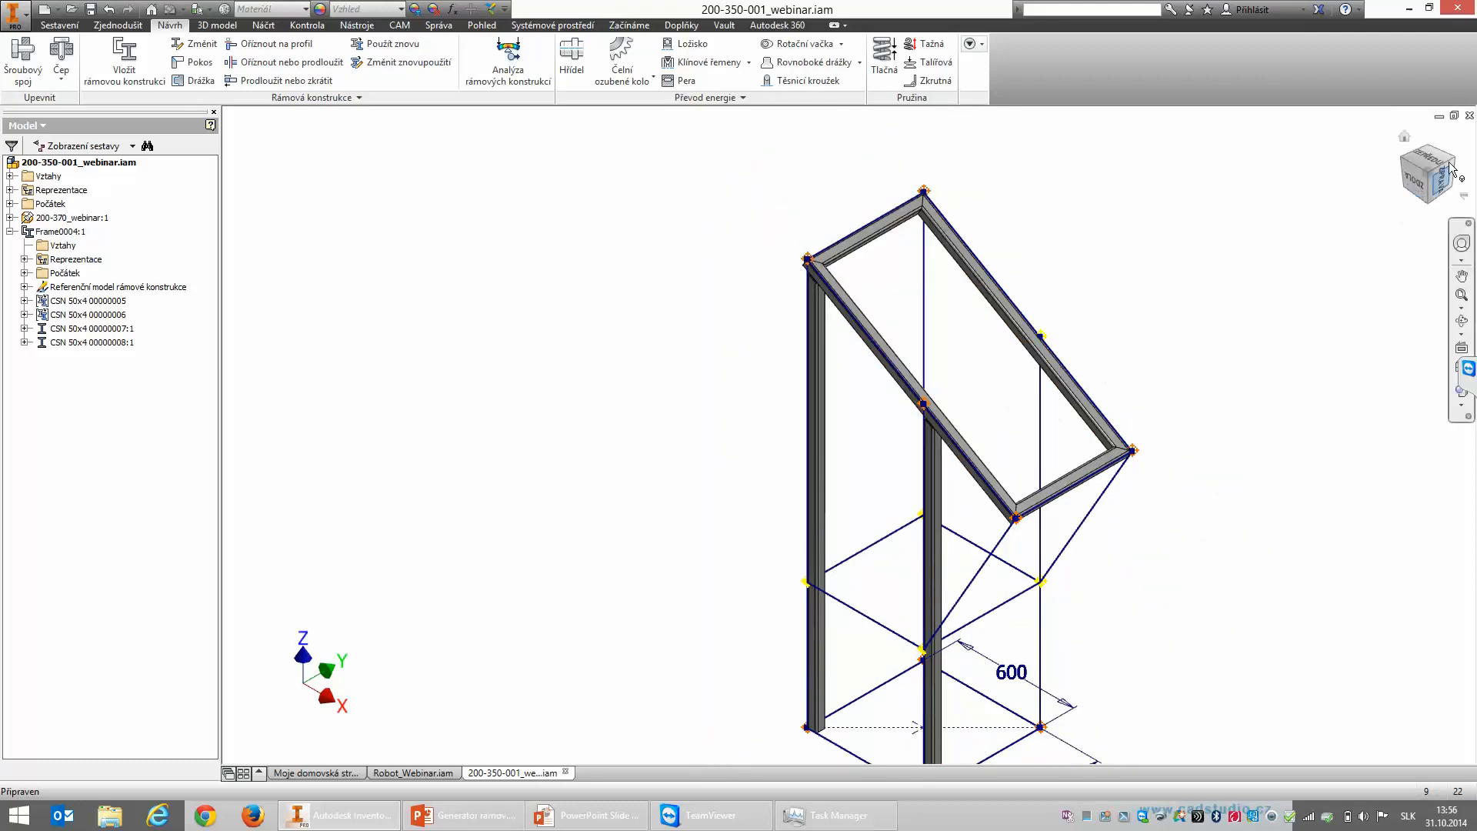
{"action": "left_click", "coordinate": [382, 46]}
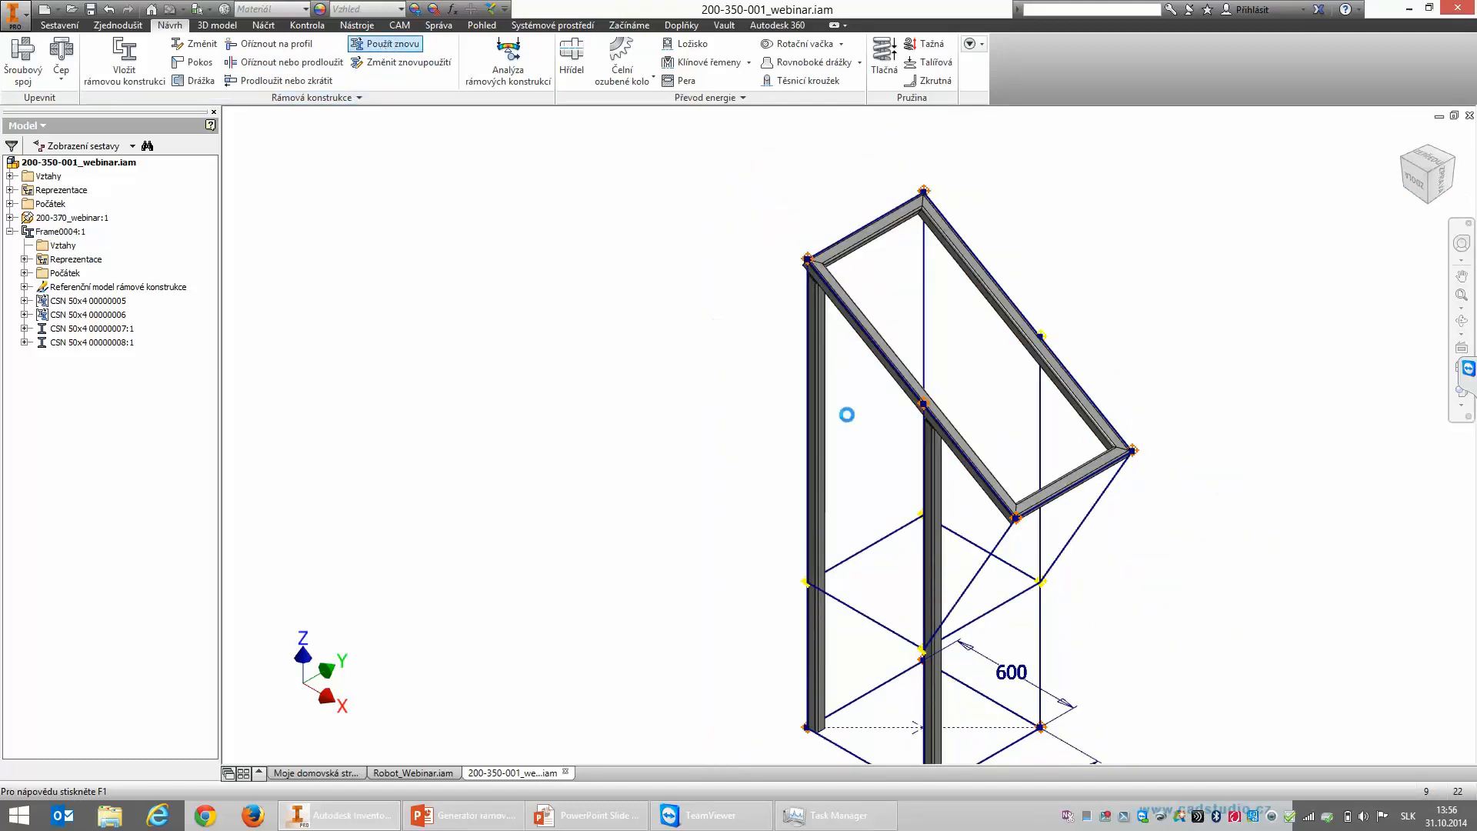
{"action": "left_click", "coordinate": [1446, 186]}
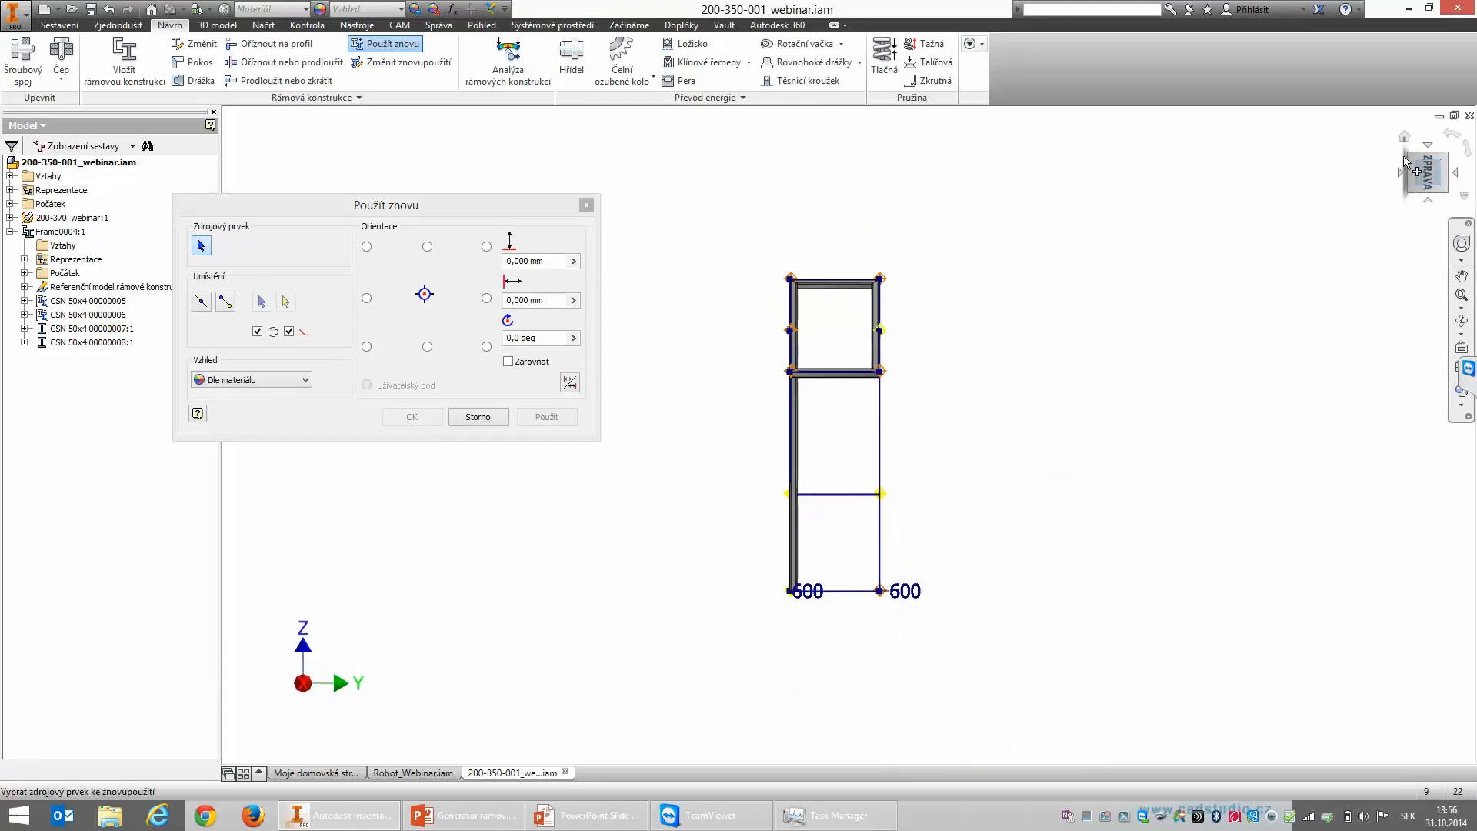
{"action": "left_click", "coordinate": [1405, 136]}
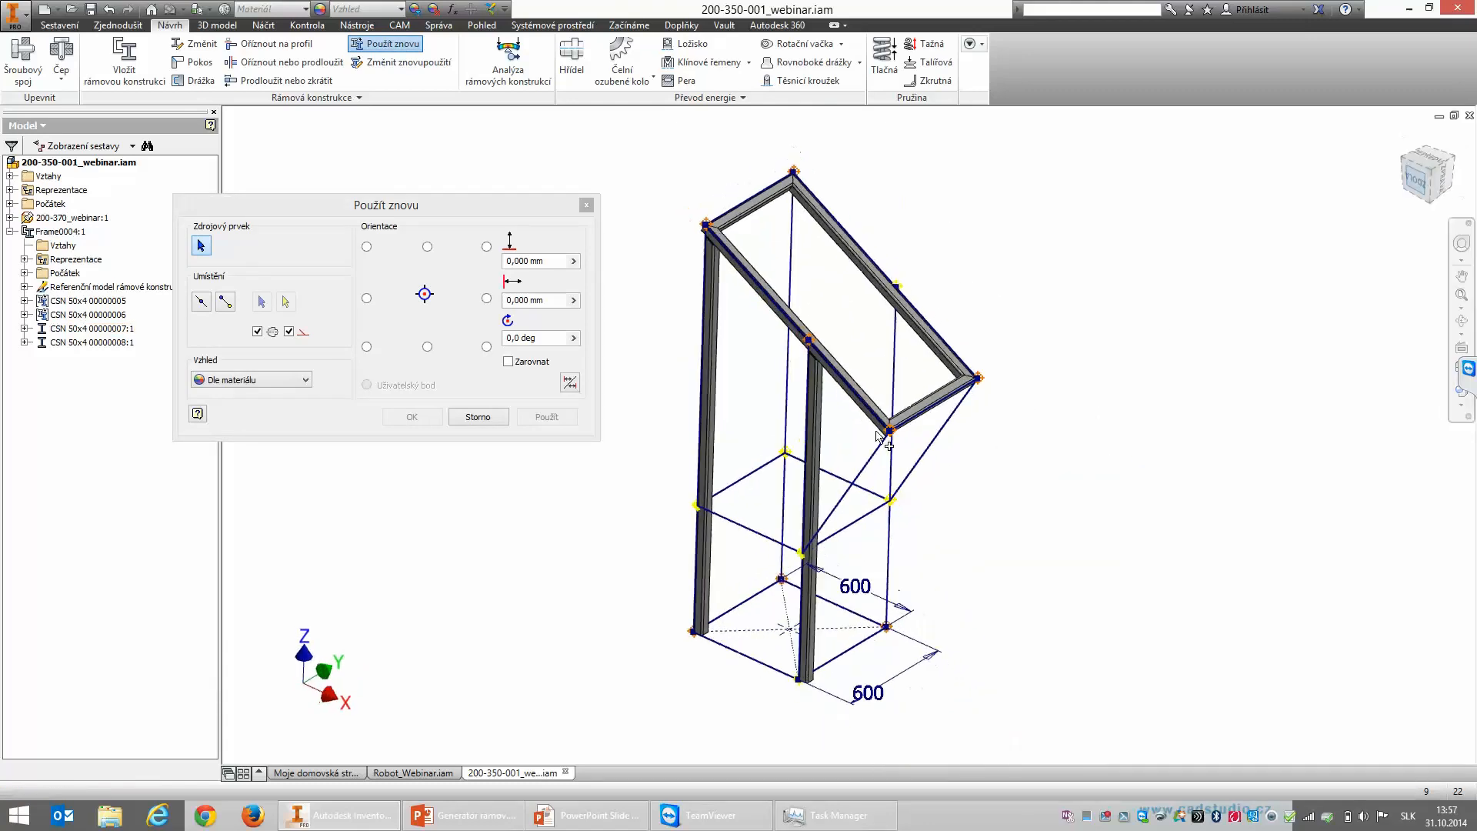
{"action": "scroll", "coordinate": [862, 364], "scroll_direction": "down", "scroll_amount": 5}
{"action": "scroll", "coordinate": [864, 366], "scroll_direction": "up", "scroll_amount": 3}
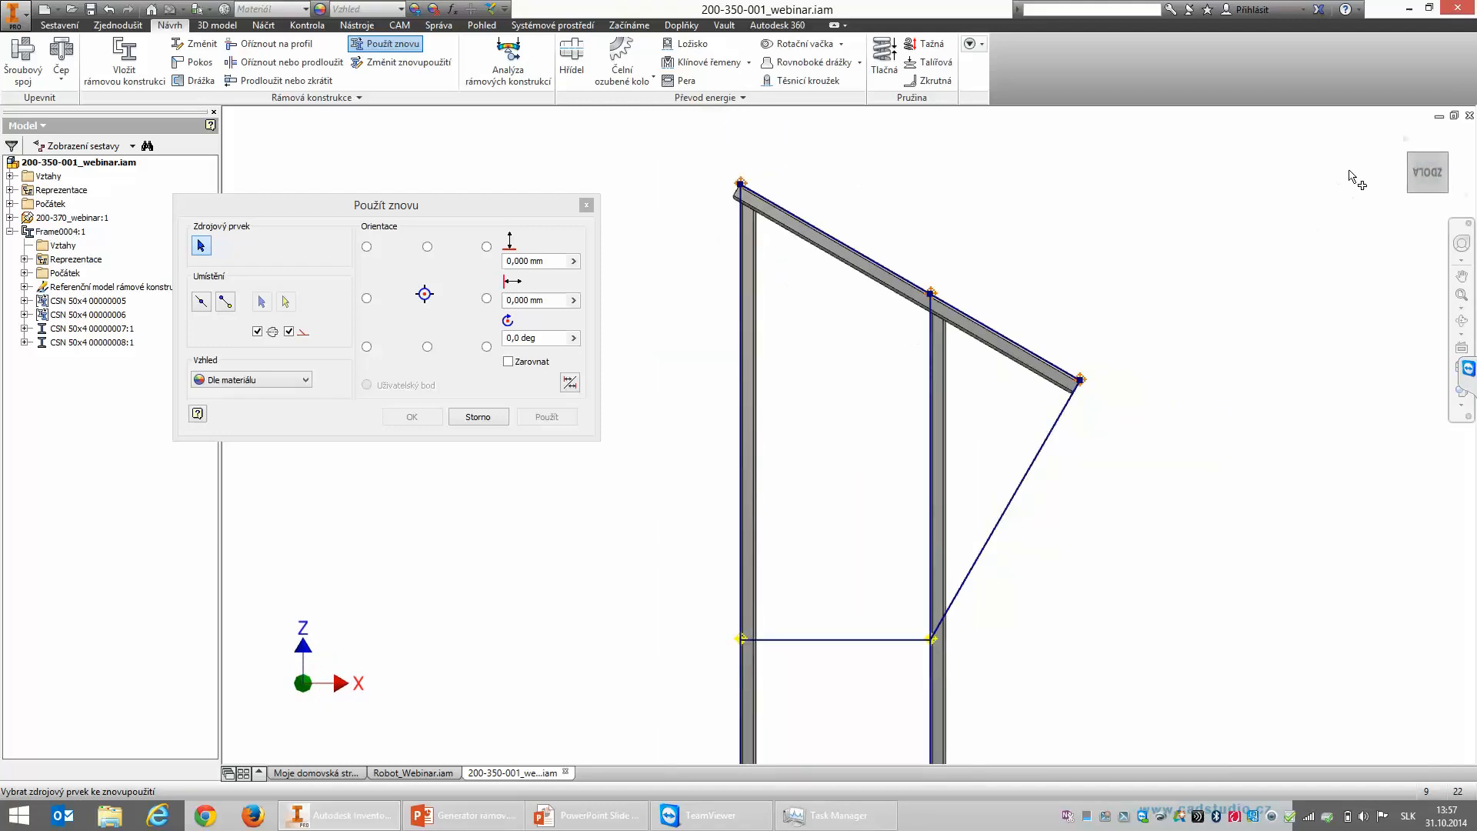
{"action": "left_click", "coordinate": [1404, 136]}
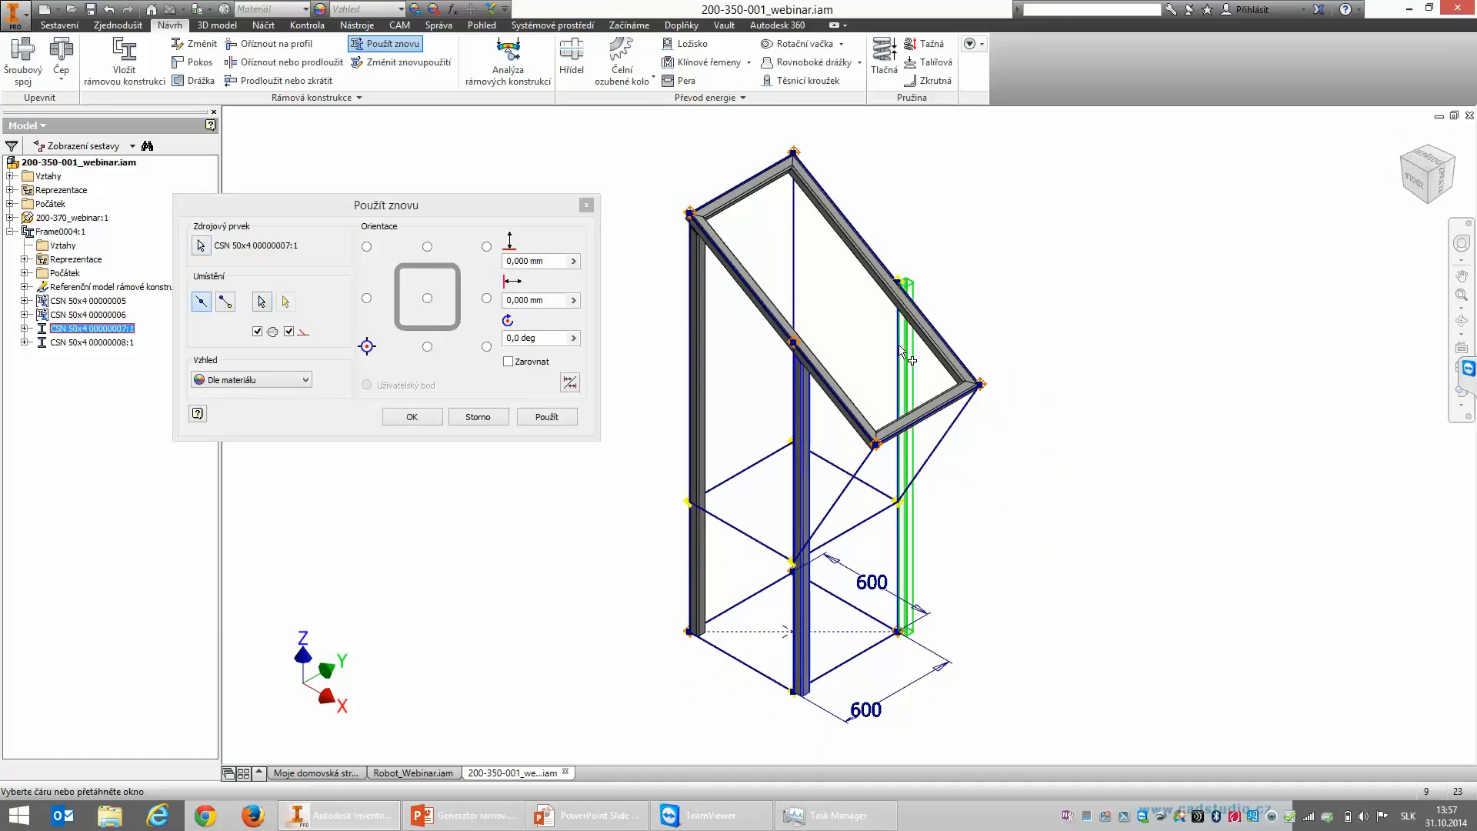
Step: Anchor the reused shorter leg's profile at its upper-left corner and apply the placement
{"action": "left_click", "coordinate": [1444, 184]}
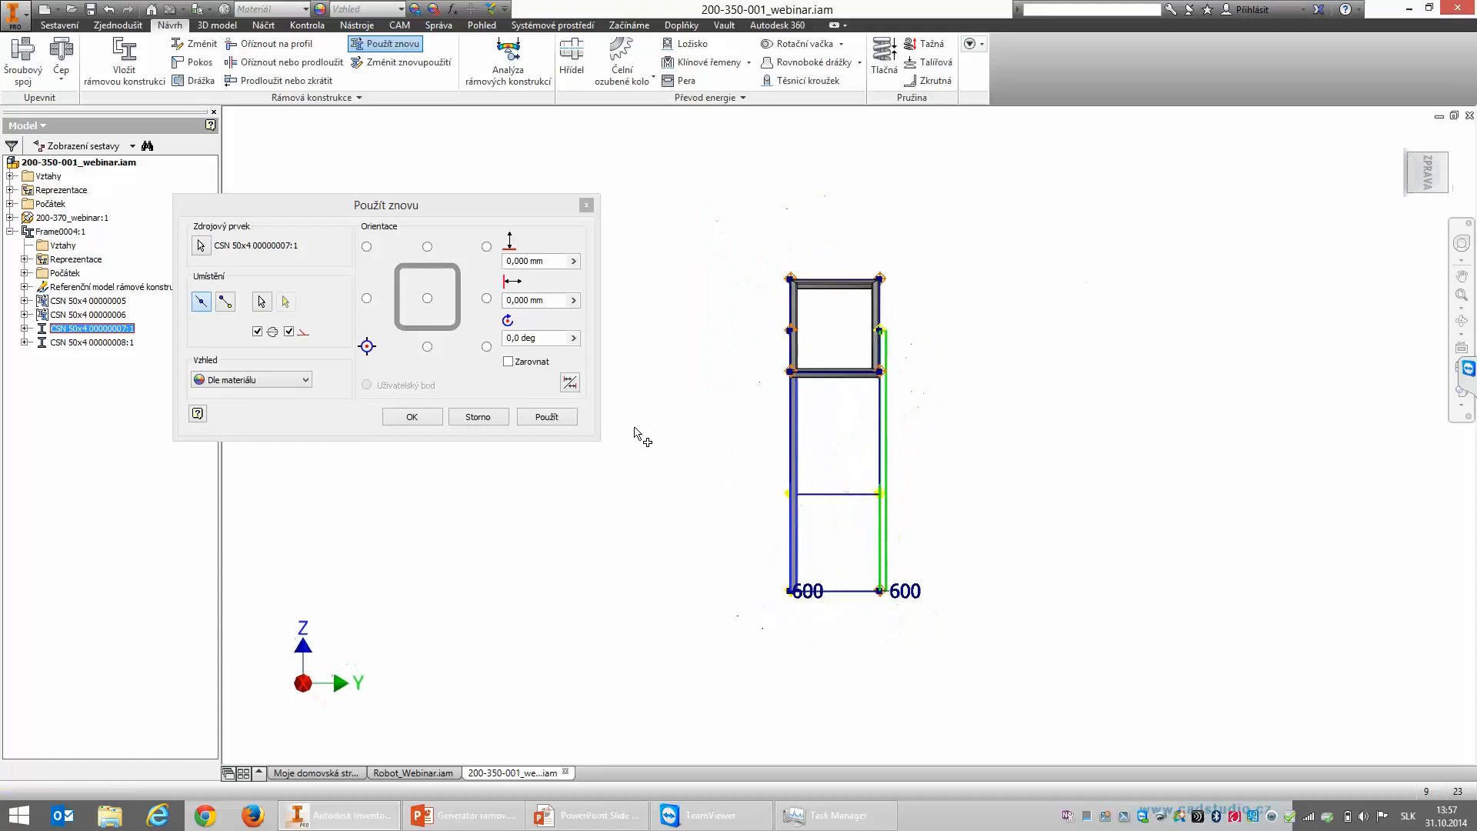
{"action": "left_click", "coordinate": [367, 247]}
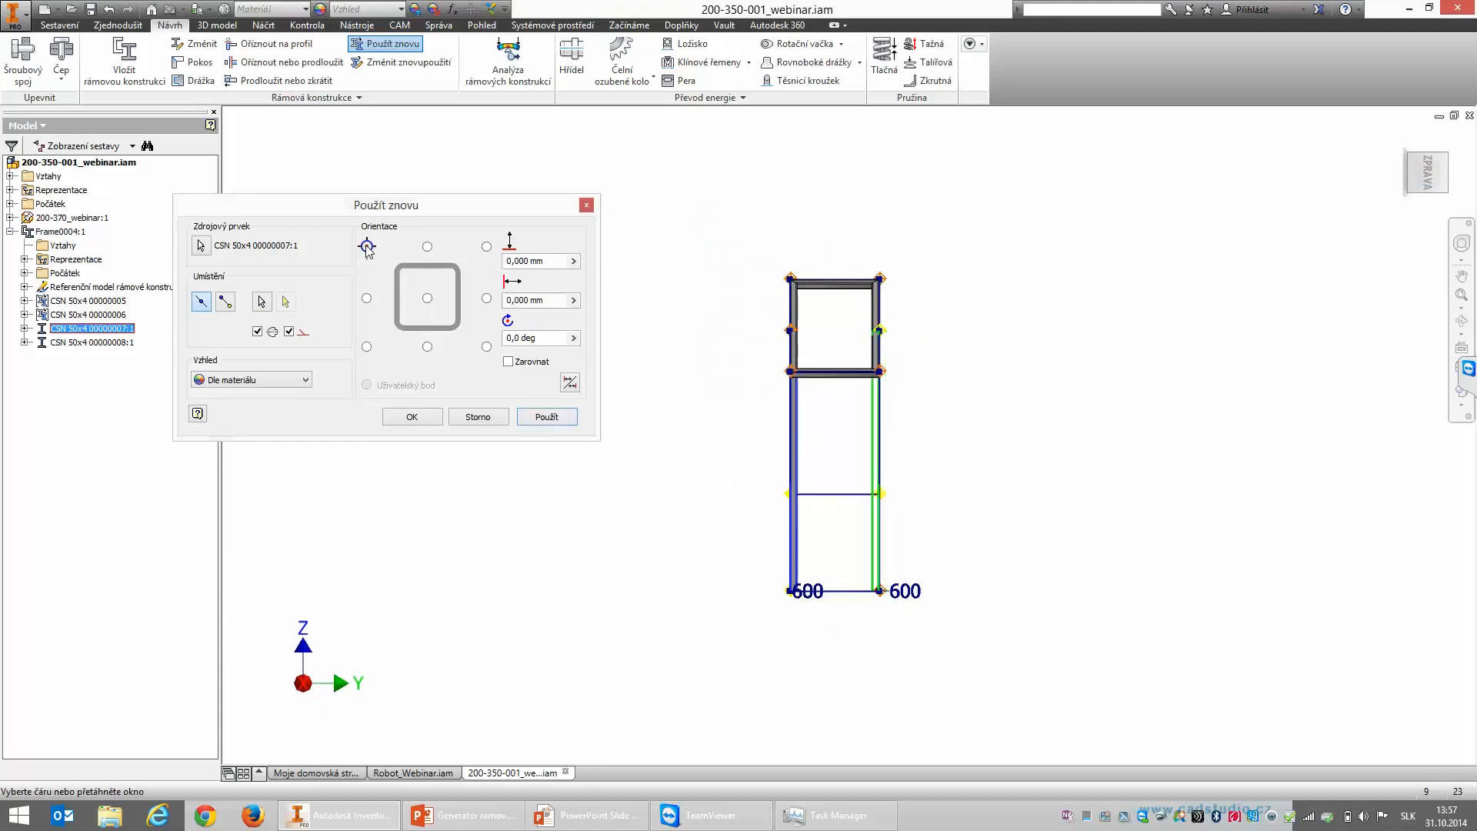
{"action": "left_click", "coordinate": [1402, 171]}
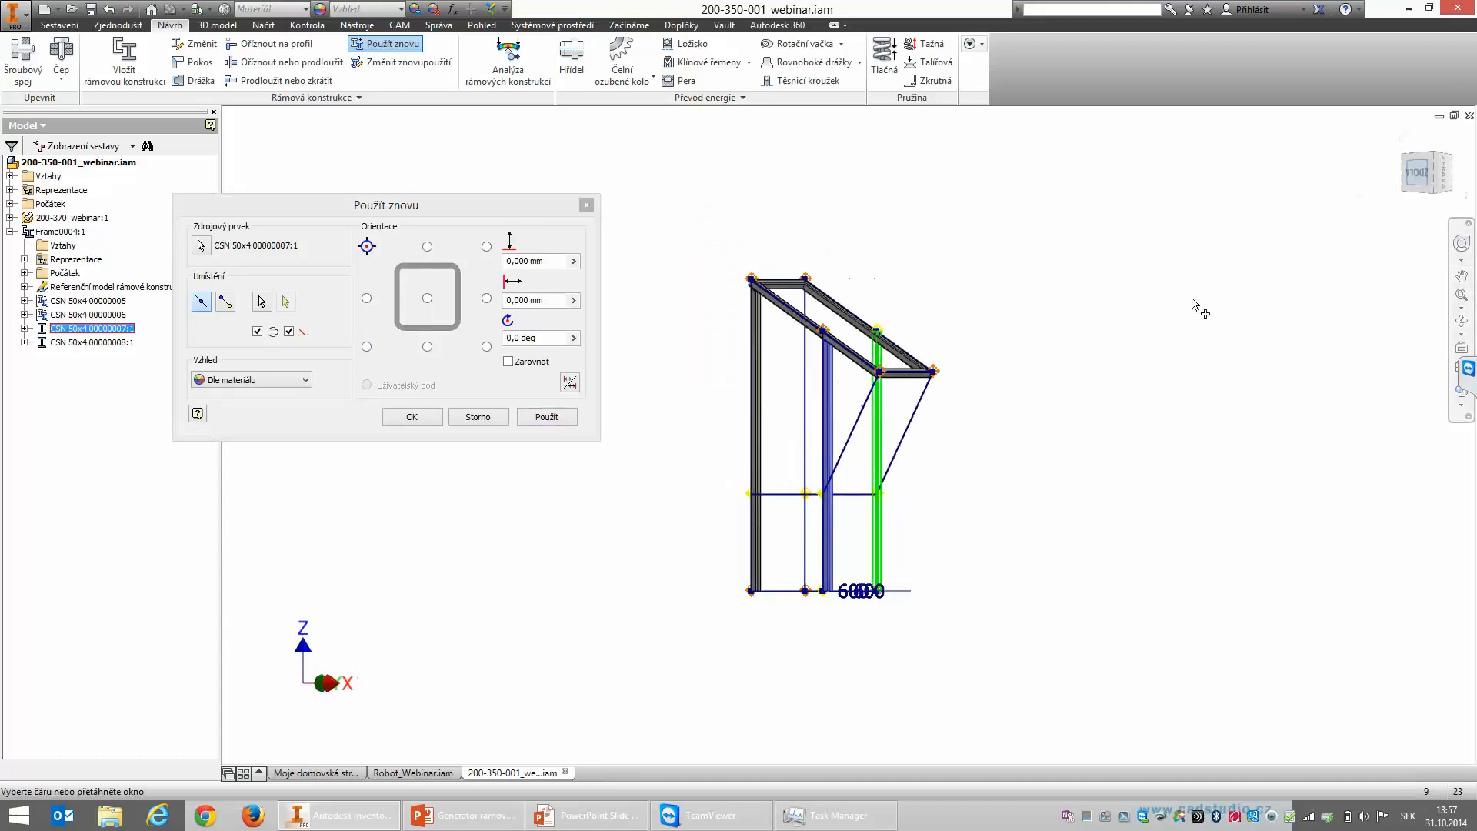
{"action": "scroll", "coordinate": [891, 392], "scroll_direction": "up", "scroll_amount": 5}
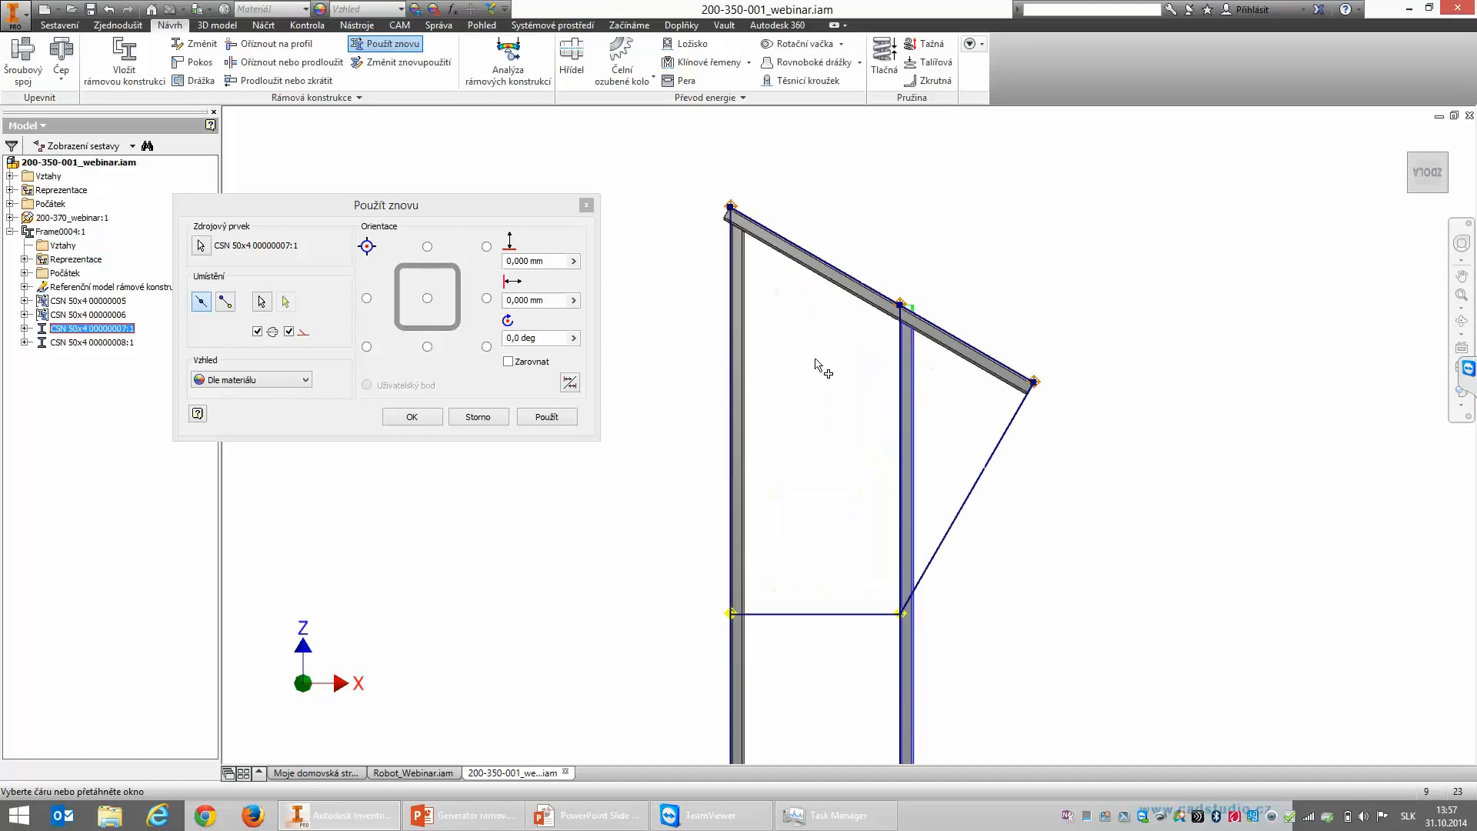
{"action": "left_click", "coordinate": [519, 418]}
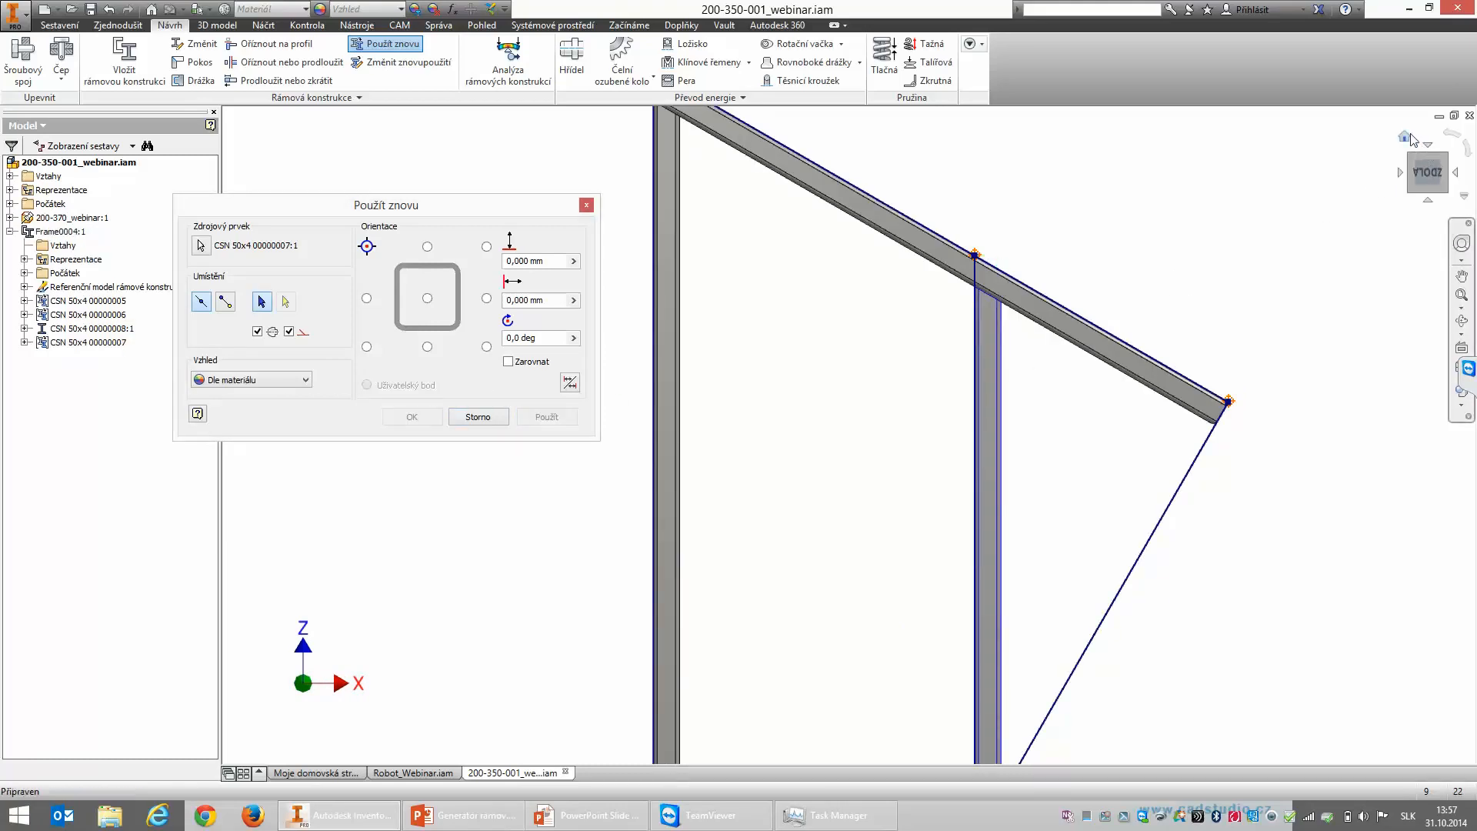
Step: Reuse the trimmed taller leg on the vertical skeleton edge at the high end of the far sloped member
{"action": "left_click", "coordinate": [1411, 137]}
{"action": "scroll", "coordinate": [858, 337], "scroll_direction": "up", "scroll_amount": 5}
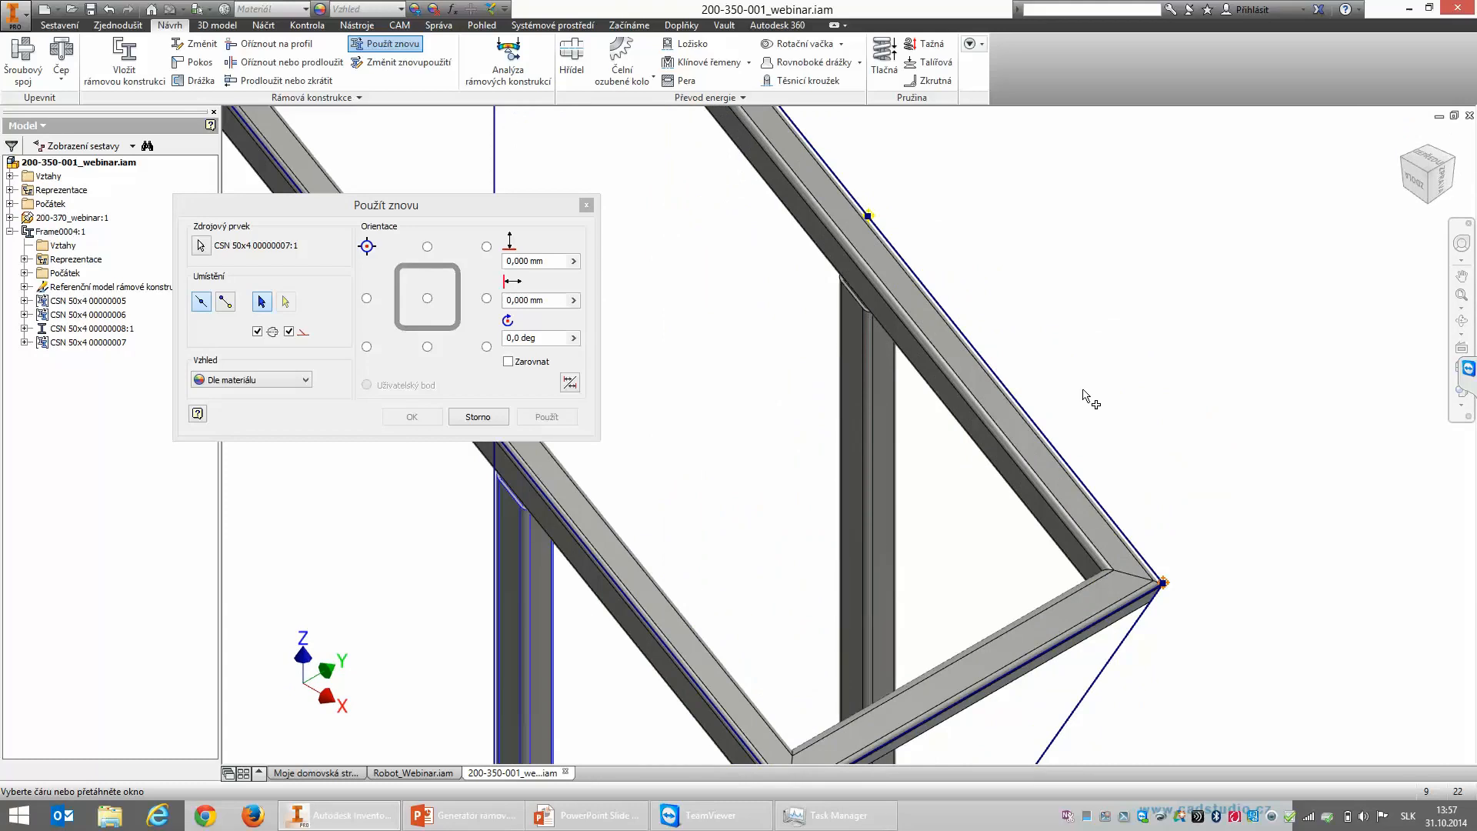
{"action": "scroll", "coordinate": [1128, 383], "scroll_direction": "down", "scroll_amount": 3}
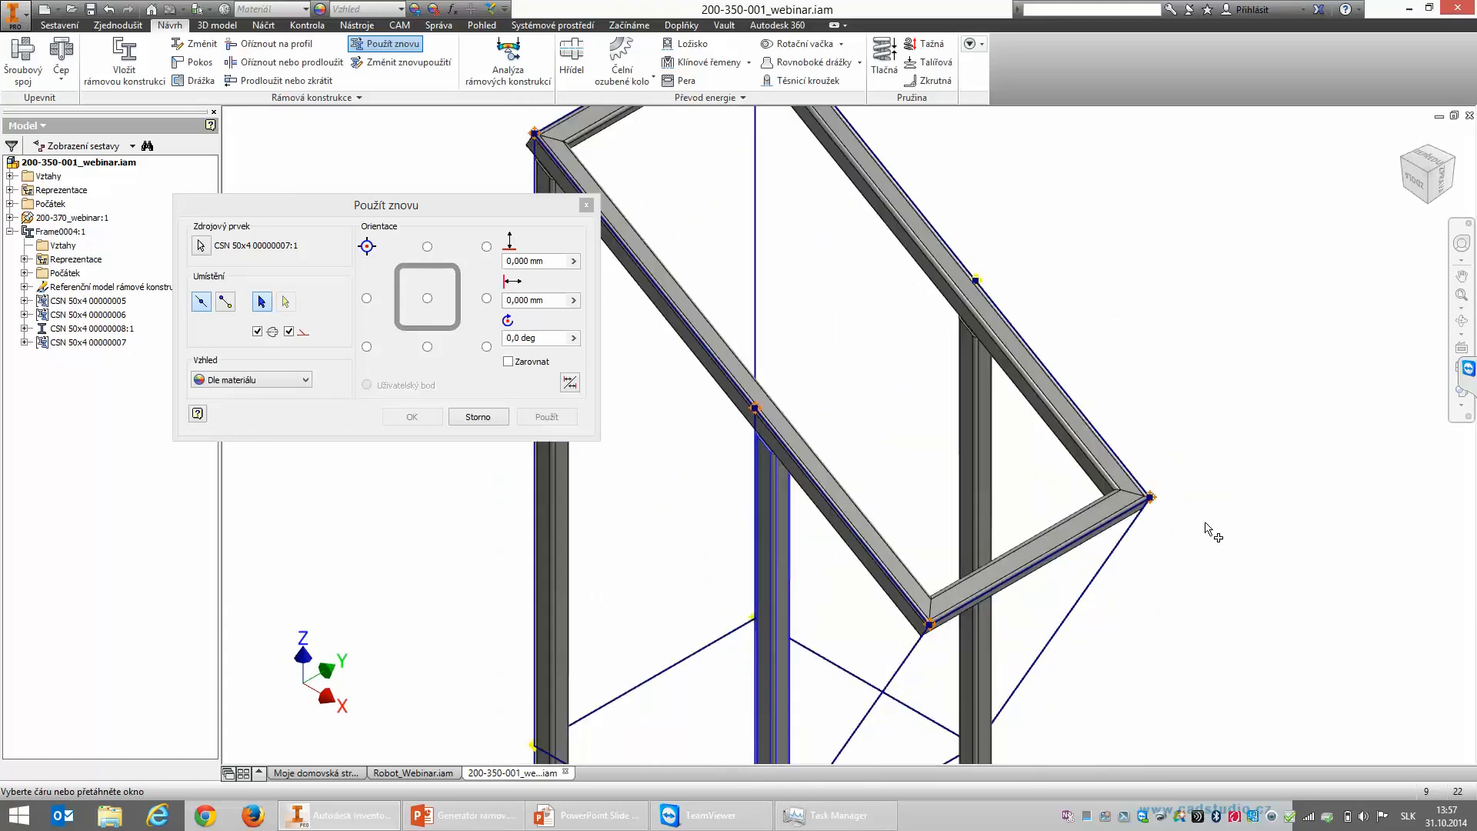
{"action": "scroll", "coordinate": [1207, 526], "scroll_direction": "down", "scroll_amount": 3}
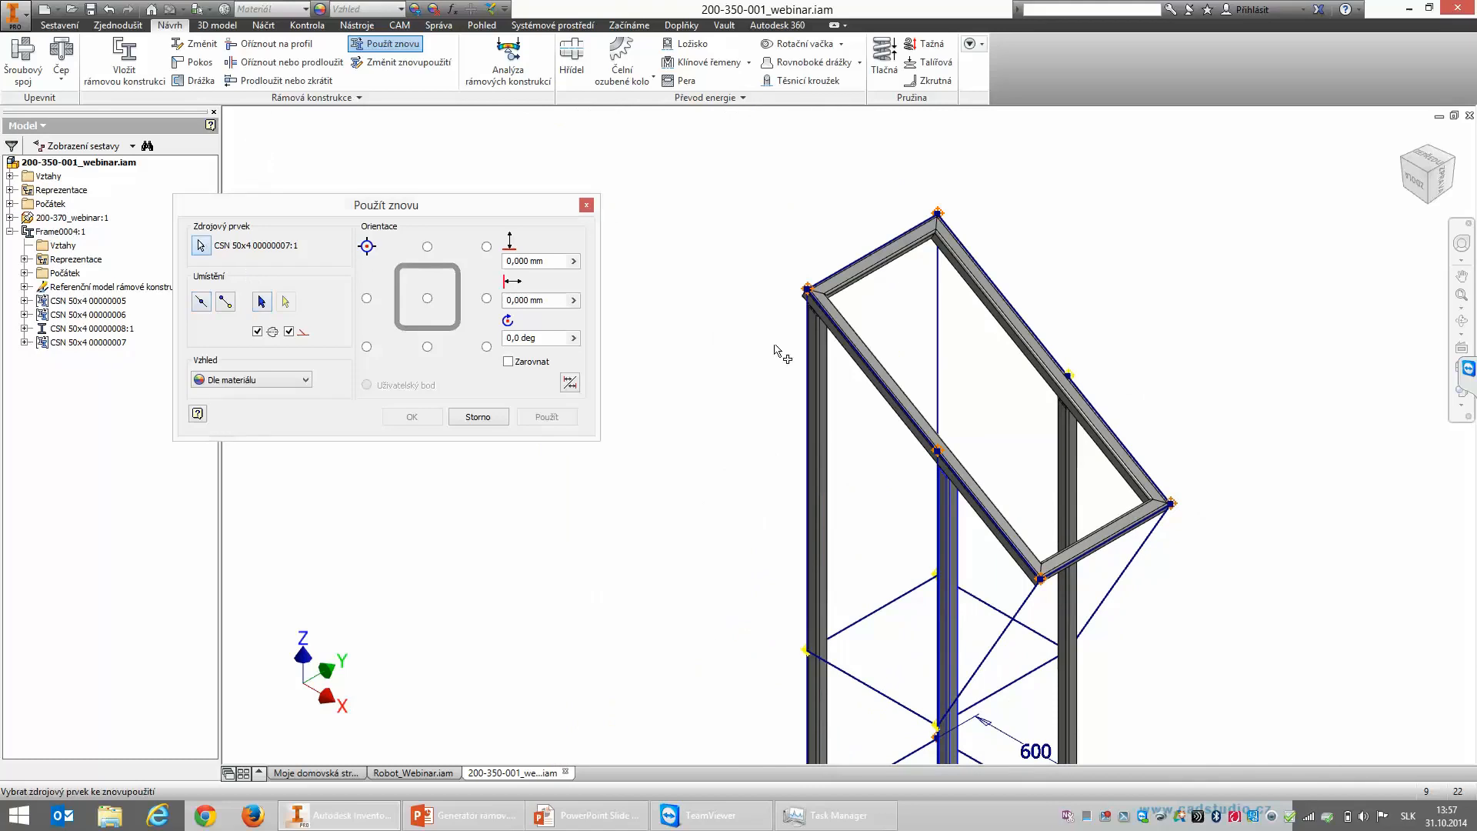
{"action": "left_click", "coordinate": [820, 400]}
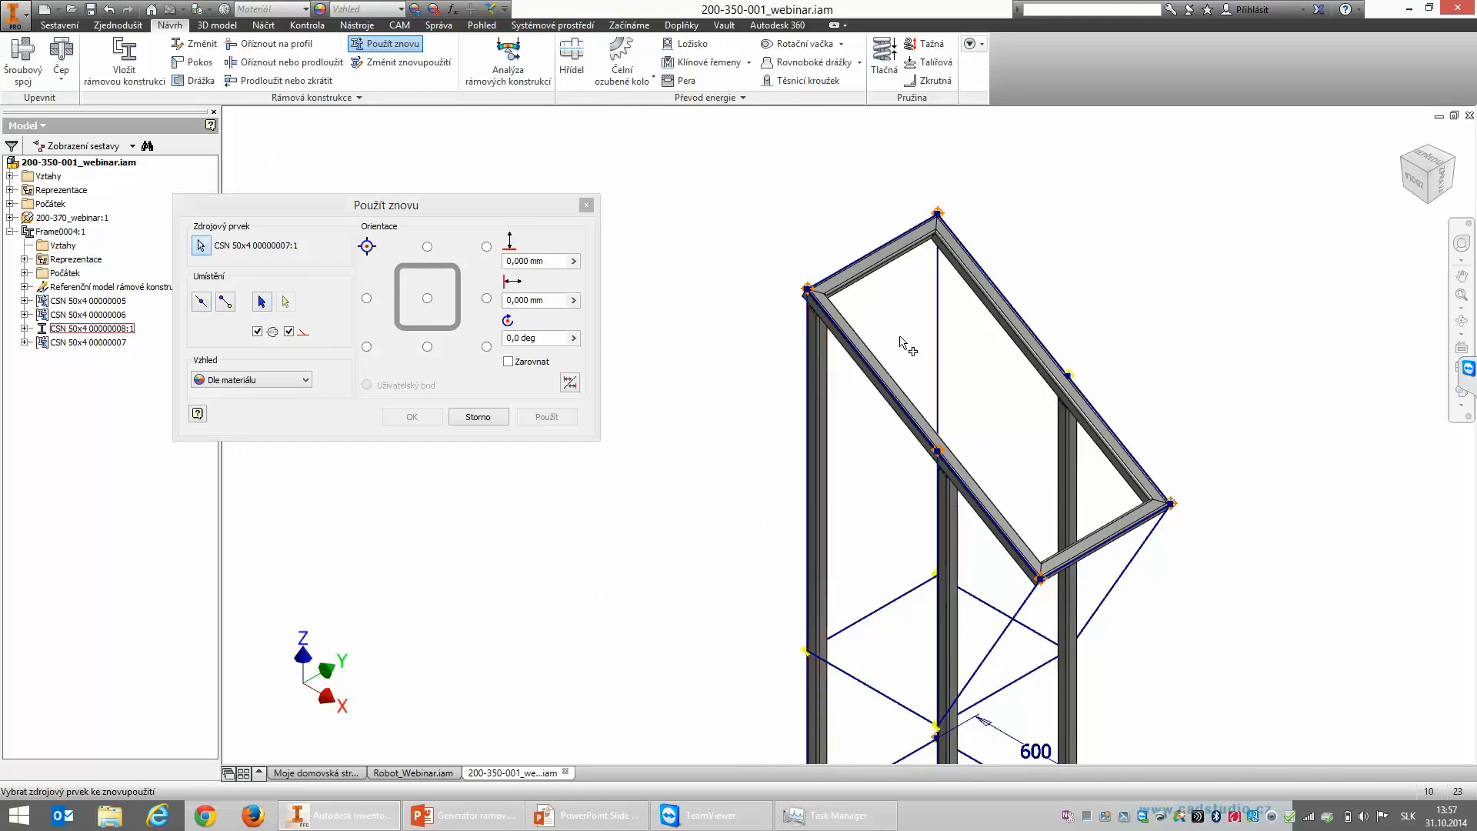
{"action": "left_click", "coordinate": [939, 293]}
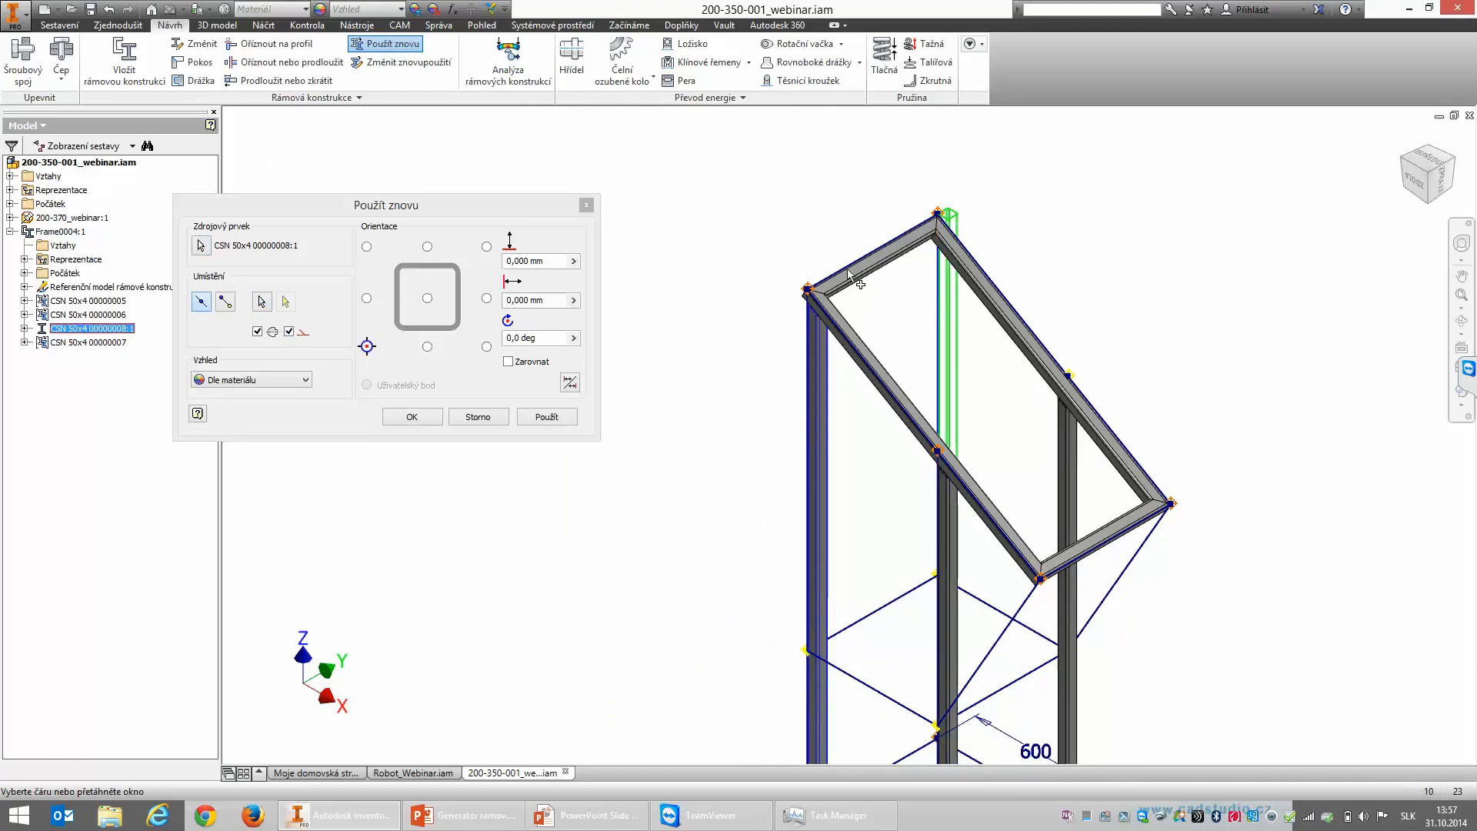
Step: Anchor the reused taller leg's profile at its upper-left corner, check its alignment with the frame, and apply the placement
{"action": "left_click", "coordinate": [367, 247]}
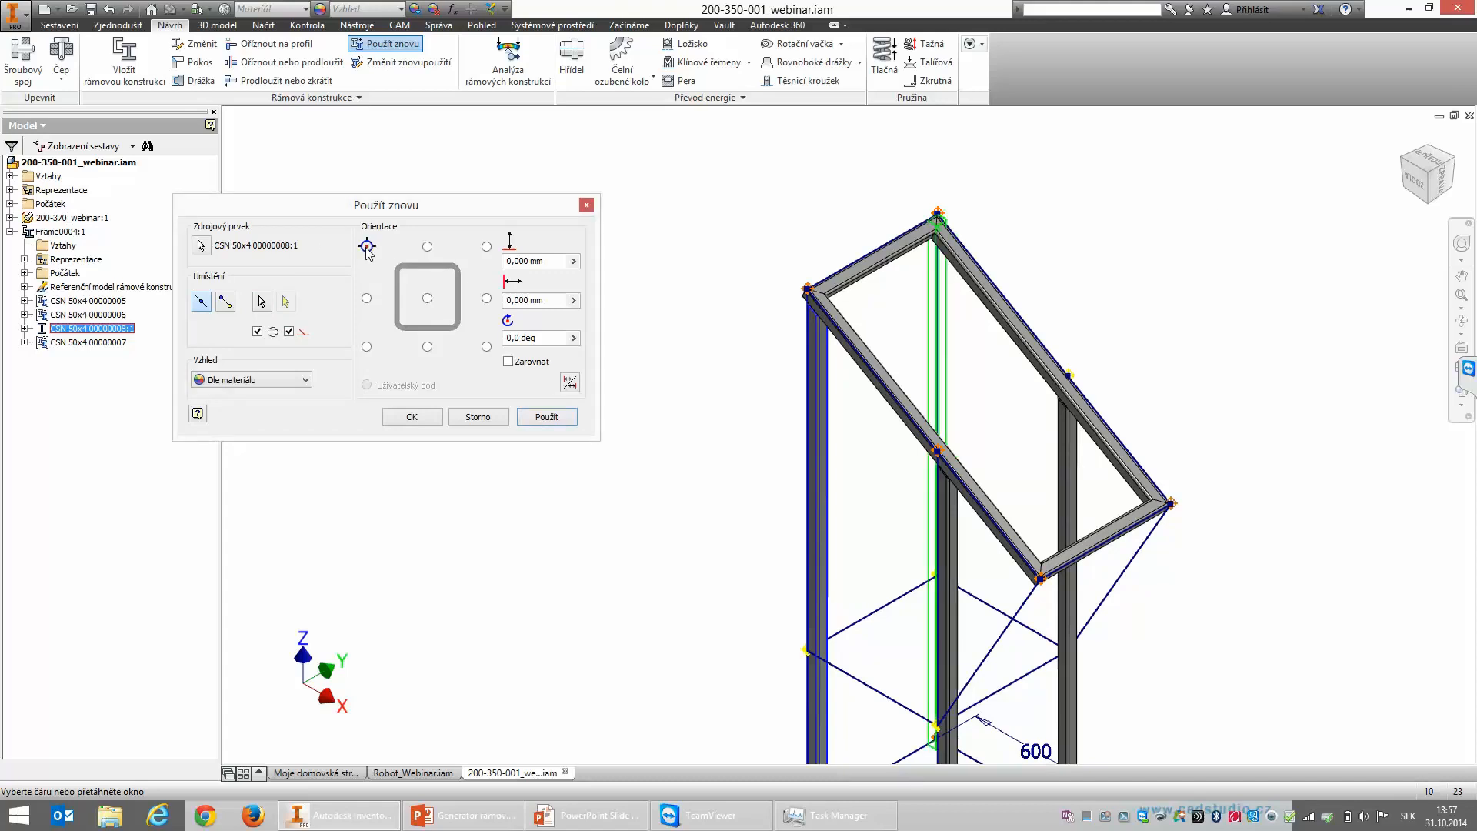
{"action": "left_click", "coordinate": [1416, 184]}
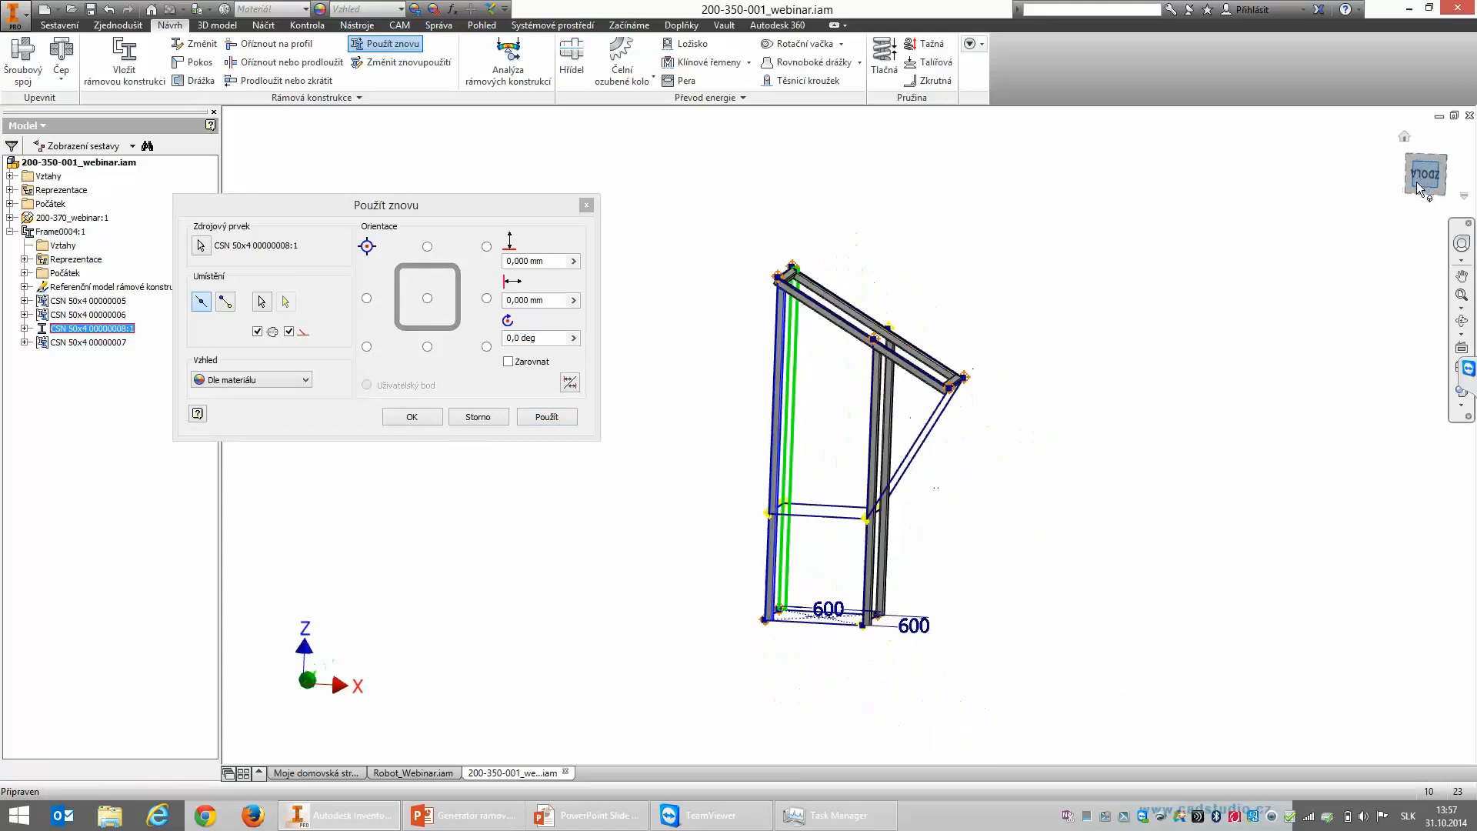
{"action": "left_click", "coordinate": [1404, 137]}
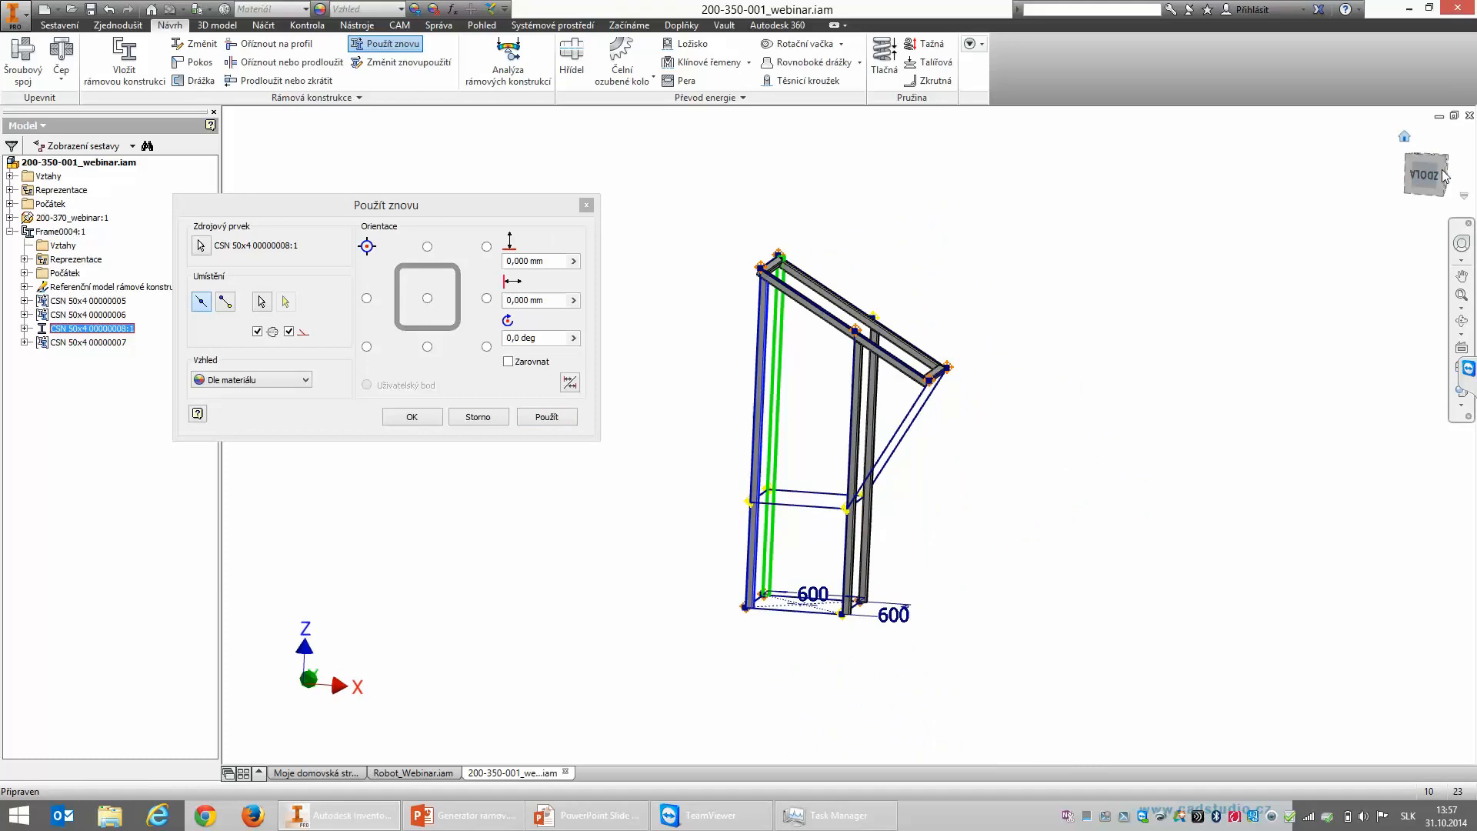
{"action": "left_click", "coordinate": [1446, 181]}
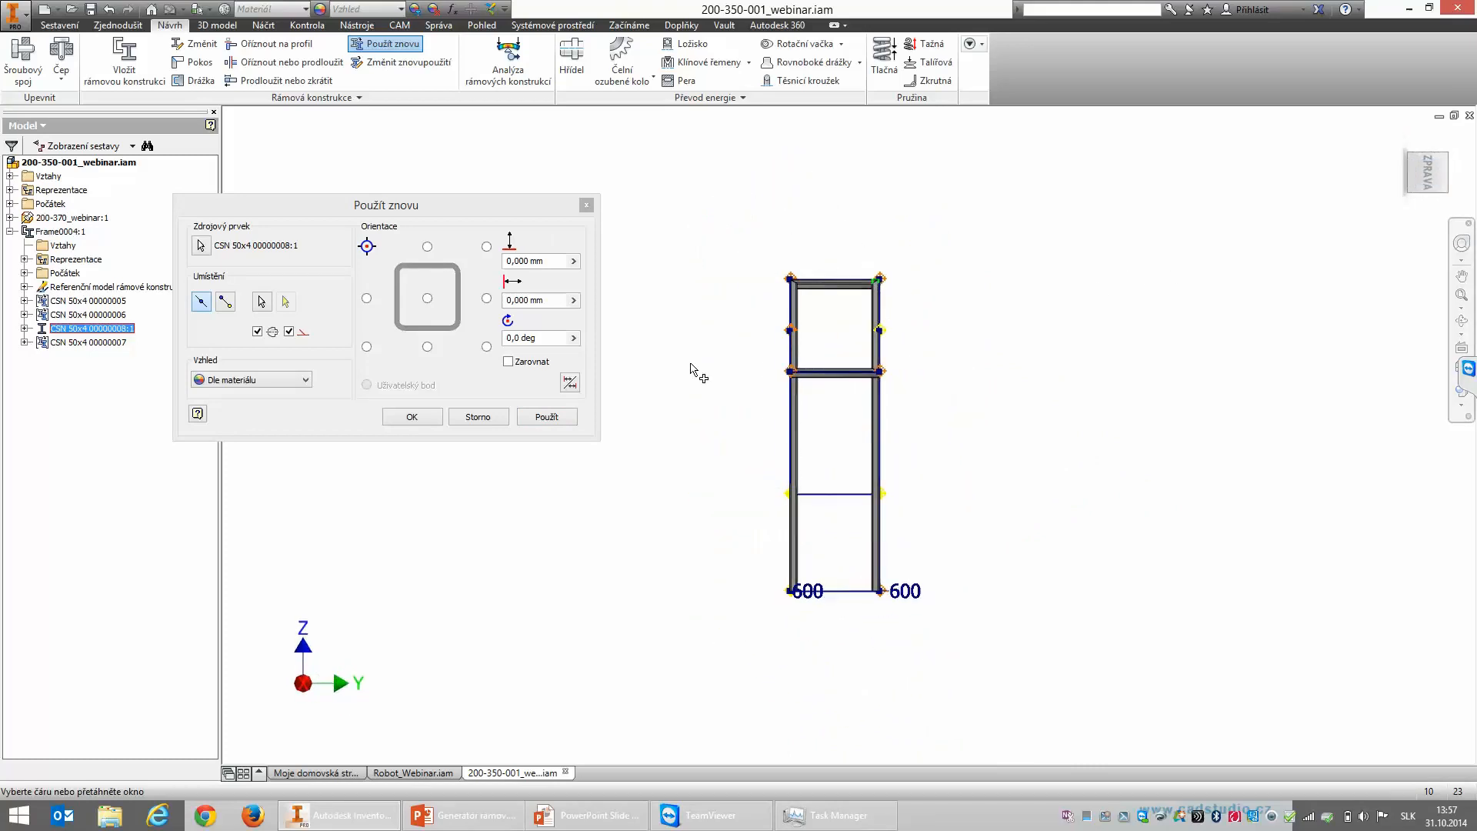
{"action": "left_click", "coordinate": [1405, 138]}
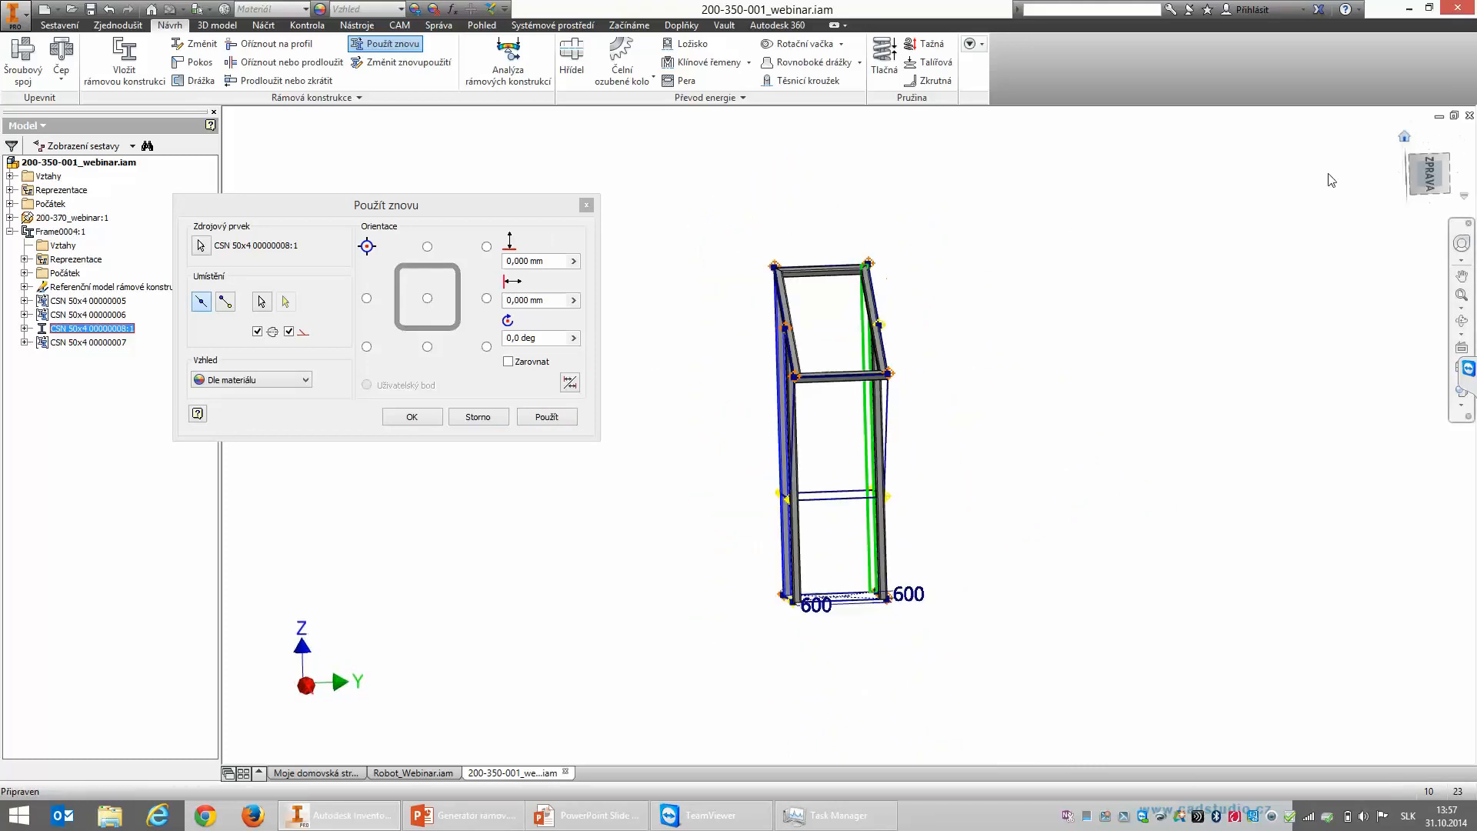
{"action": "left_click", "coordinate": [548, 418]}
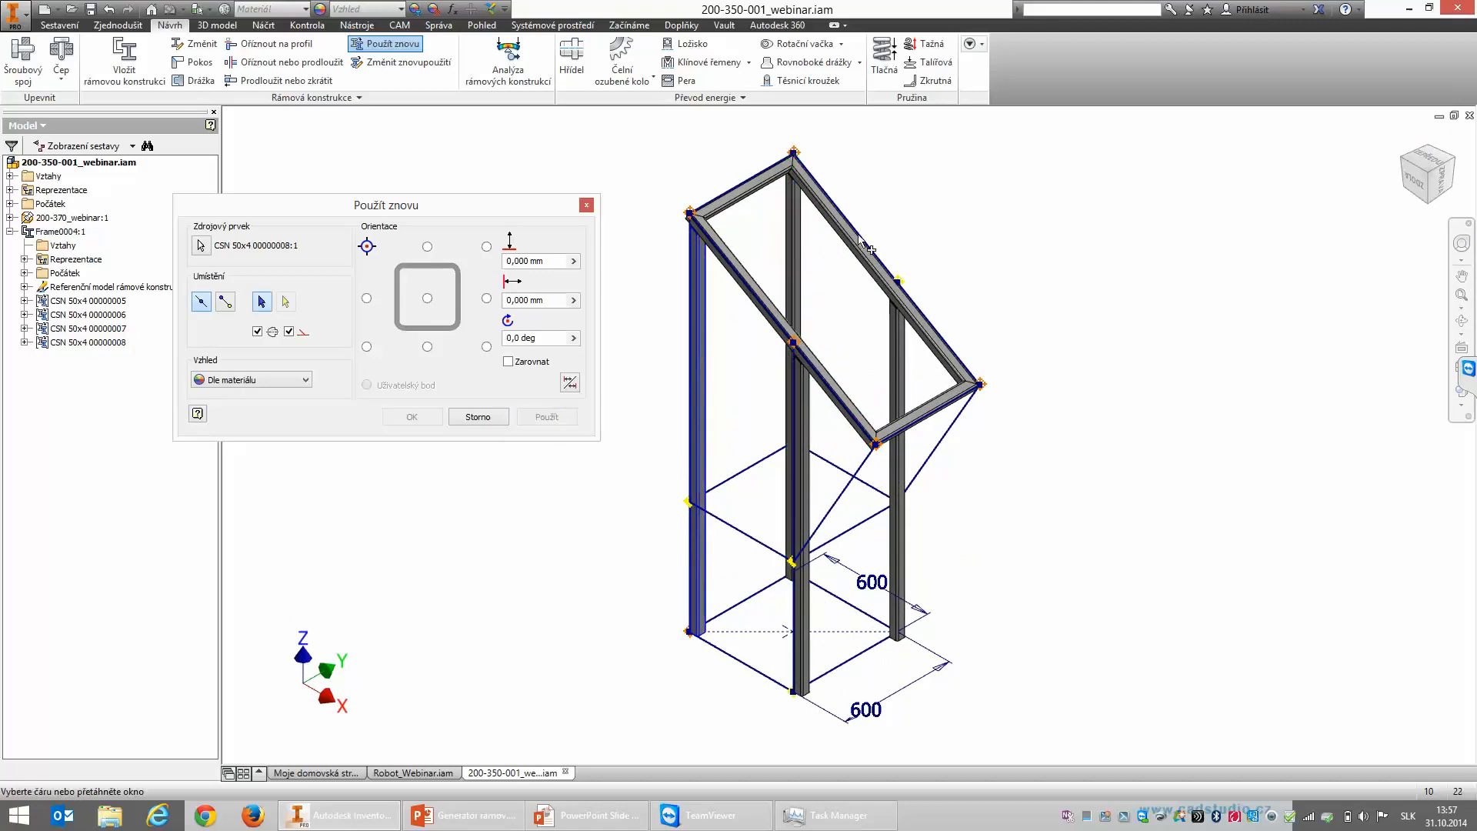
{"action": "scroll", "coordinate": [762, 231], "scroll_direction": "down", "scroll_amount": 5}
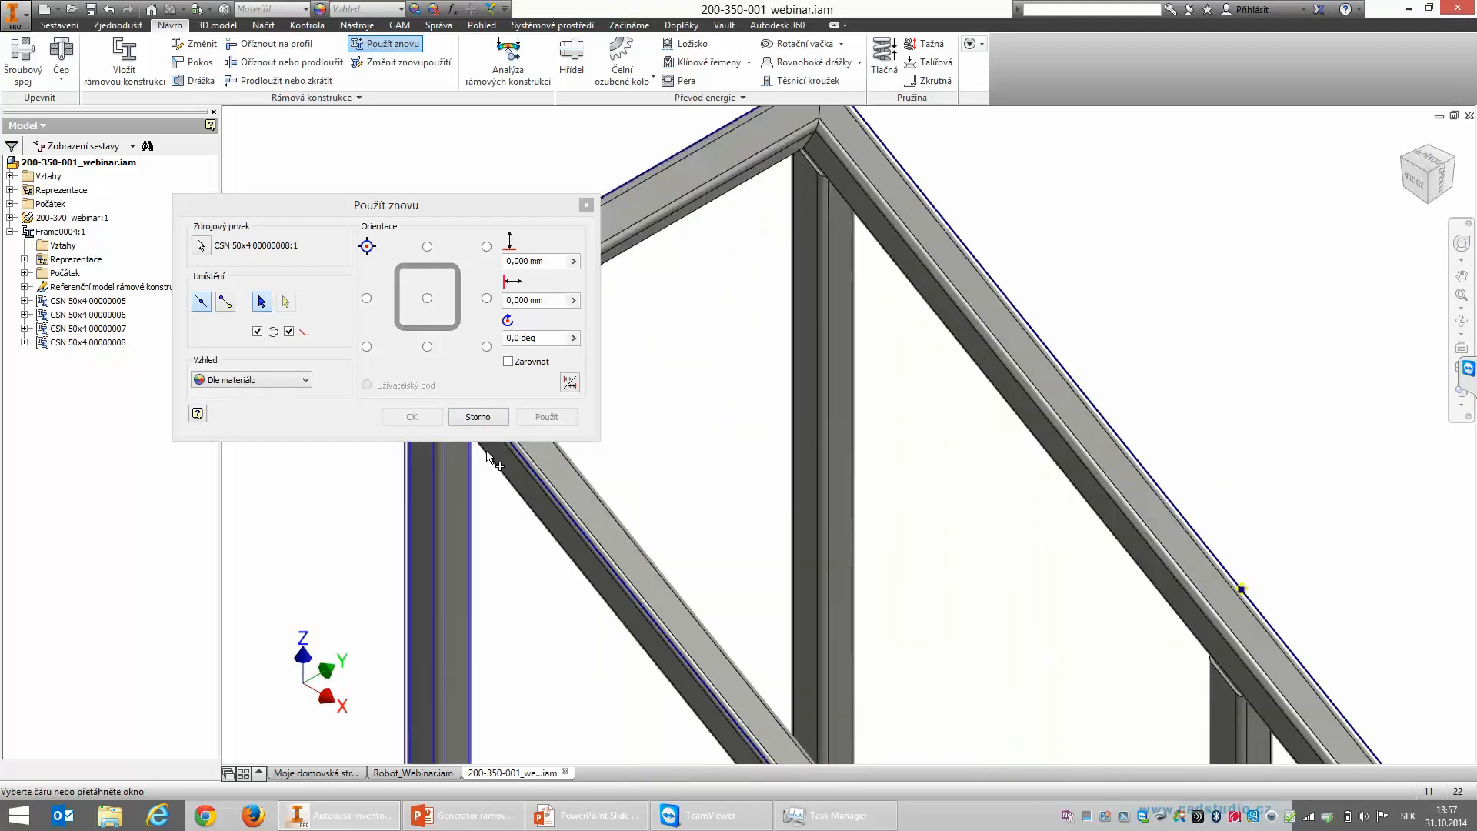
Step: Check the placed legs against the skeleton from several directions and leave the Reuse command
{"action": "scroll", "coordinate": [781, 634], "scroll_direction": "up", "scroll_amount": 3}
{"action": "left_click_drag", "start_coordinate": [1420, 188], "coordinate": [1404, 203]}
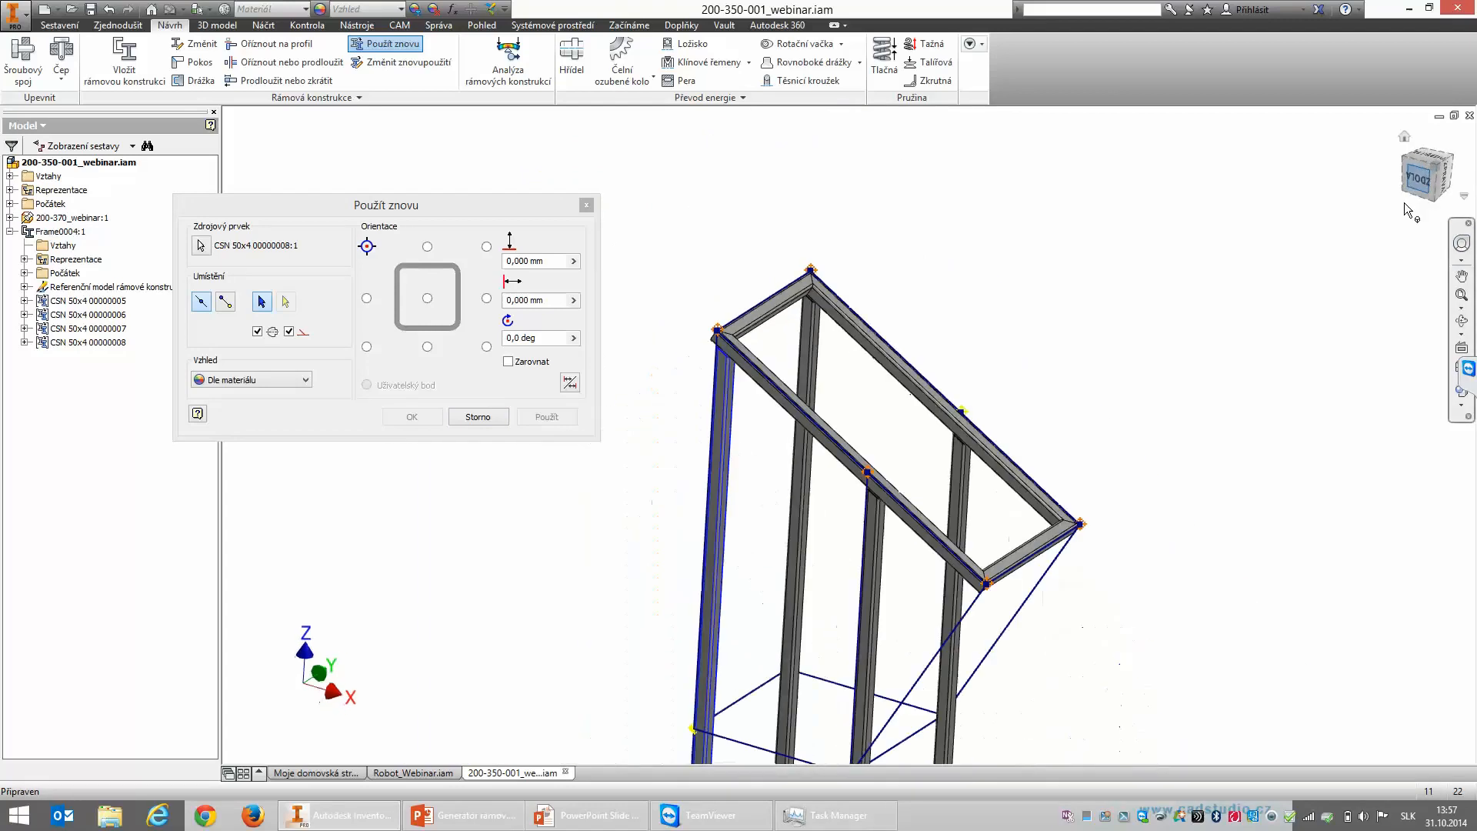
{"action": "scroll", "coordinate": [839, 512], "scroll_direction": "down", "scroll_amount": 4}
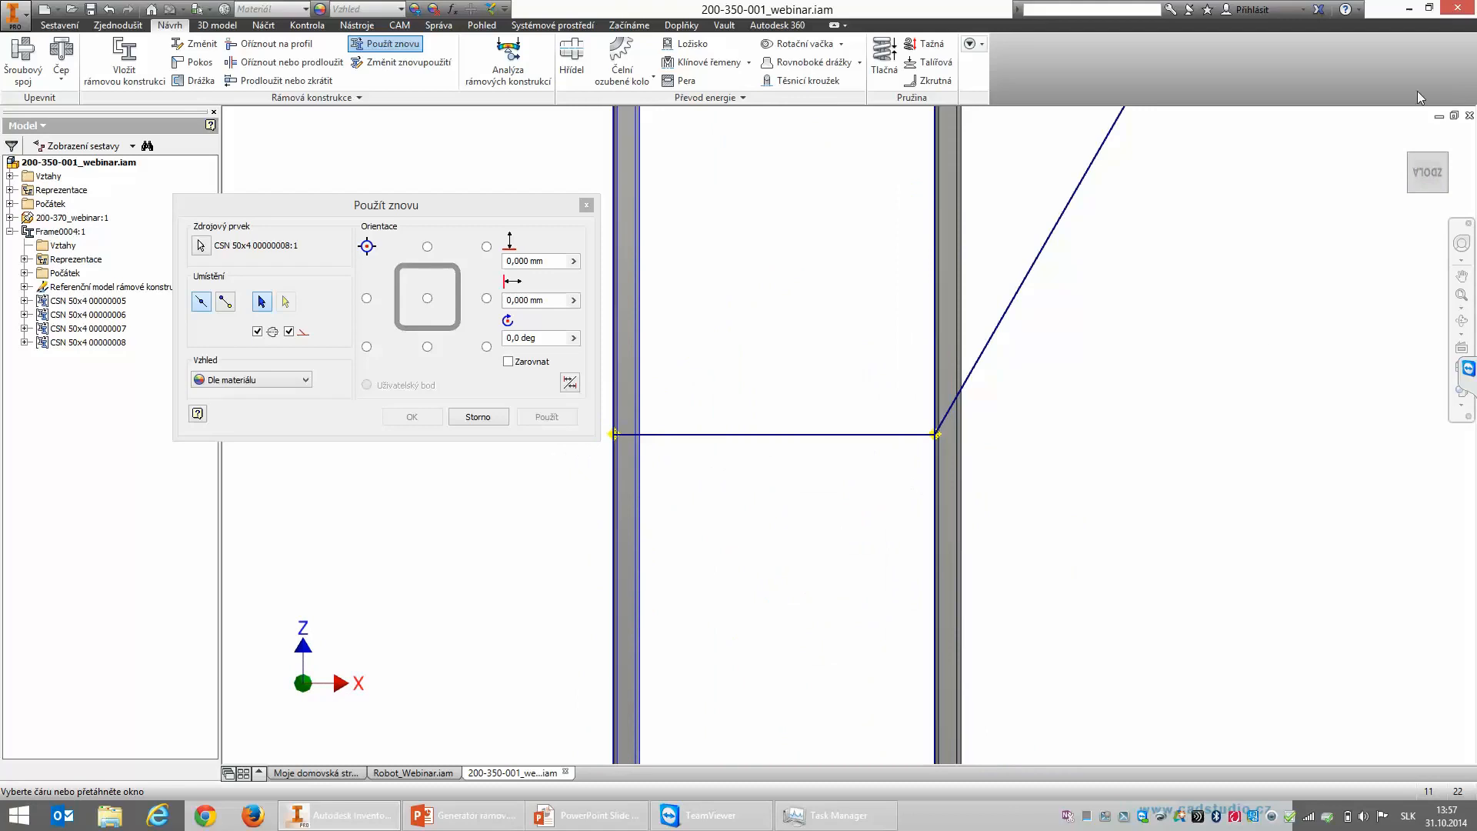
{"action": "left_click_drag", "start_coordinate": [1424, 173], "coordinate": [1395, 158]}
{"action": "left_click", "coordinate": [1405, 137]}
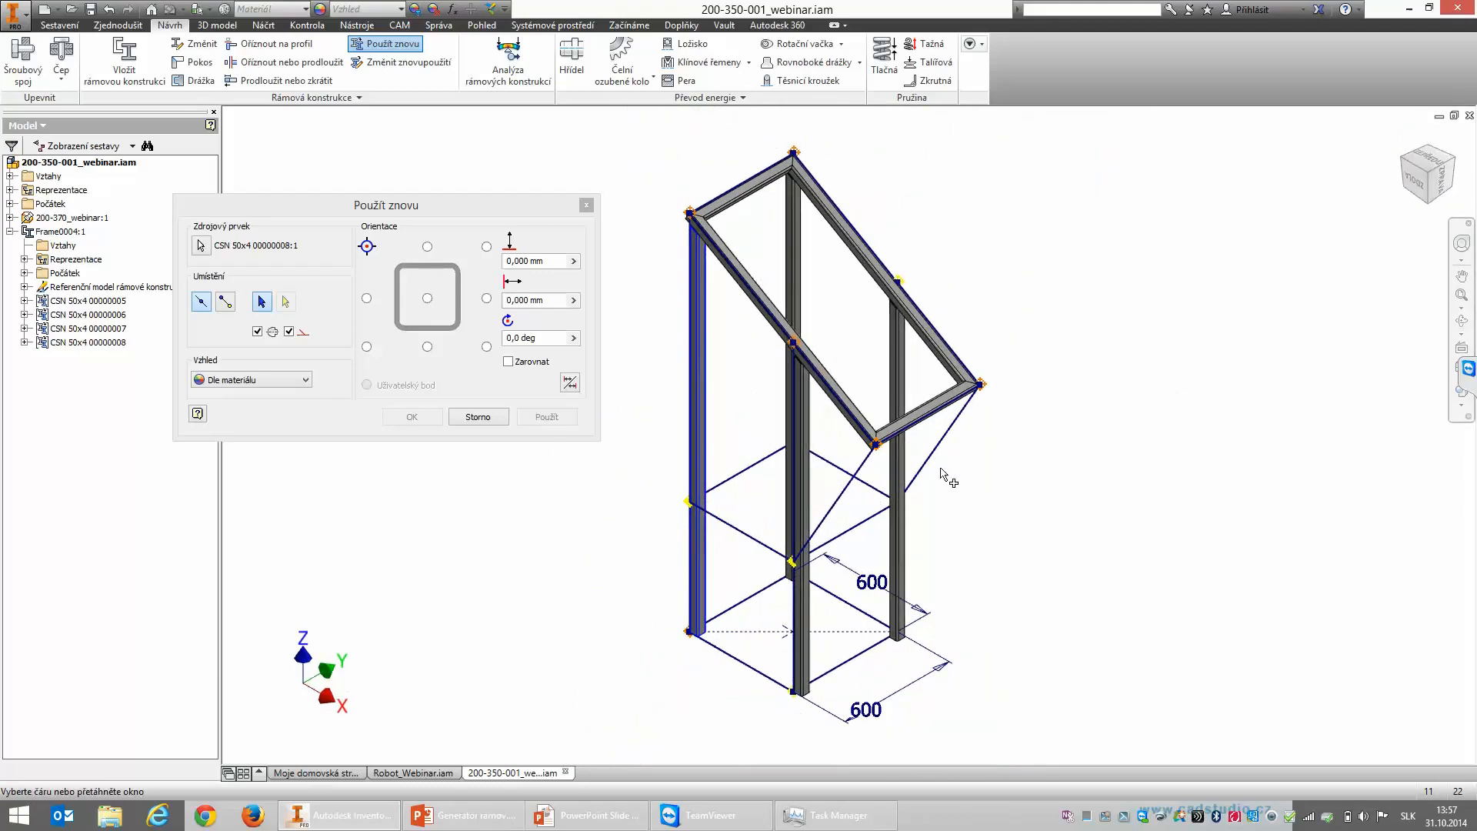
{"action": "left_click", "coordinate": [493, 420]}
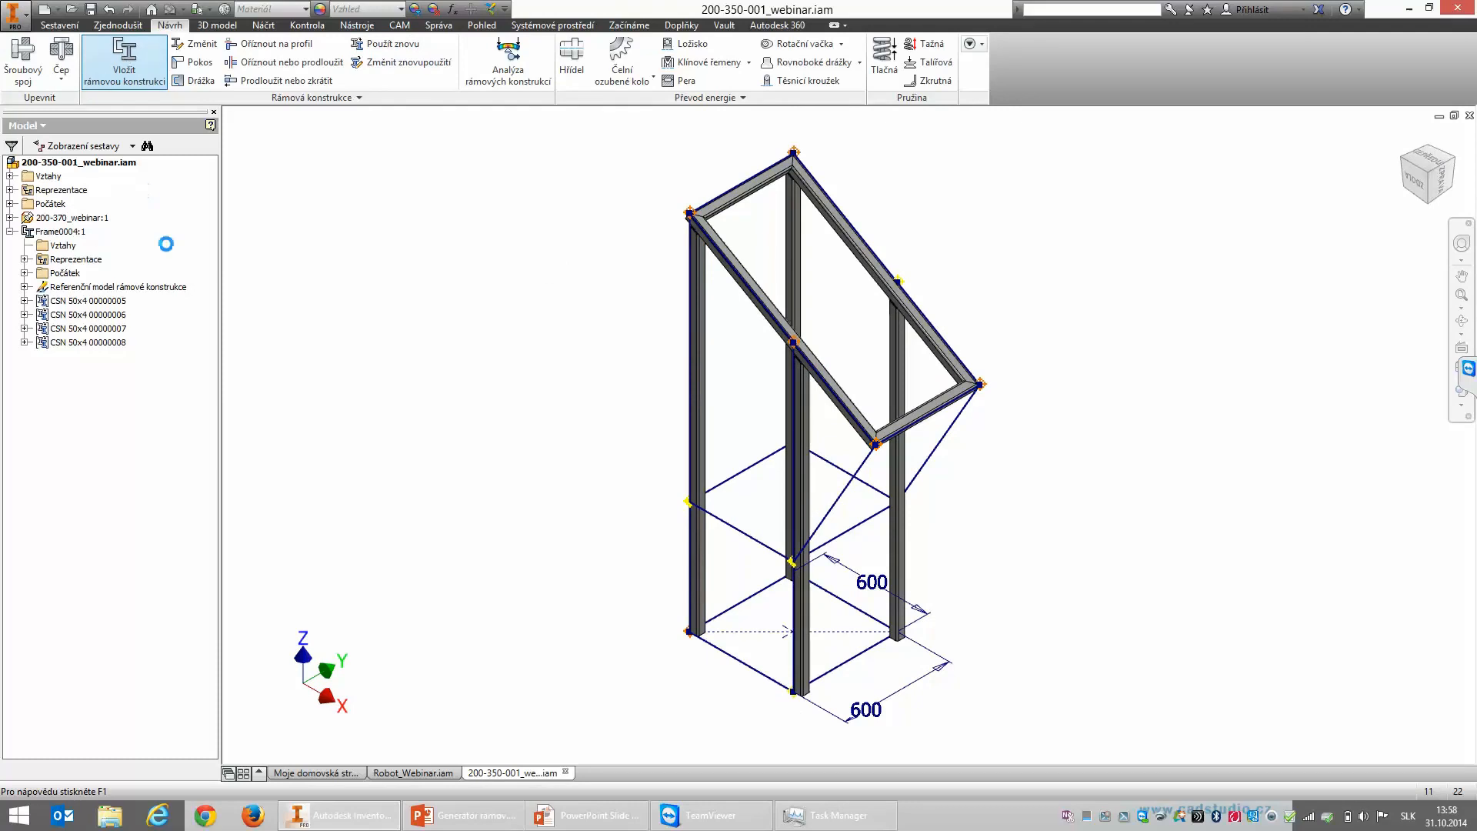
Step: Select the four edges of the mid-height skeleton square for inserting CSN 425720 50x4 square tubes
{"action": "left_click", "coordinate": [751, 538]}
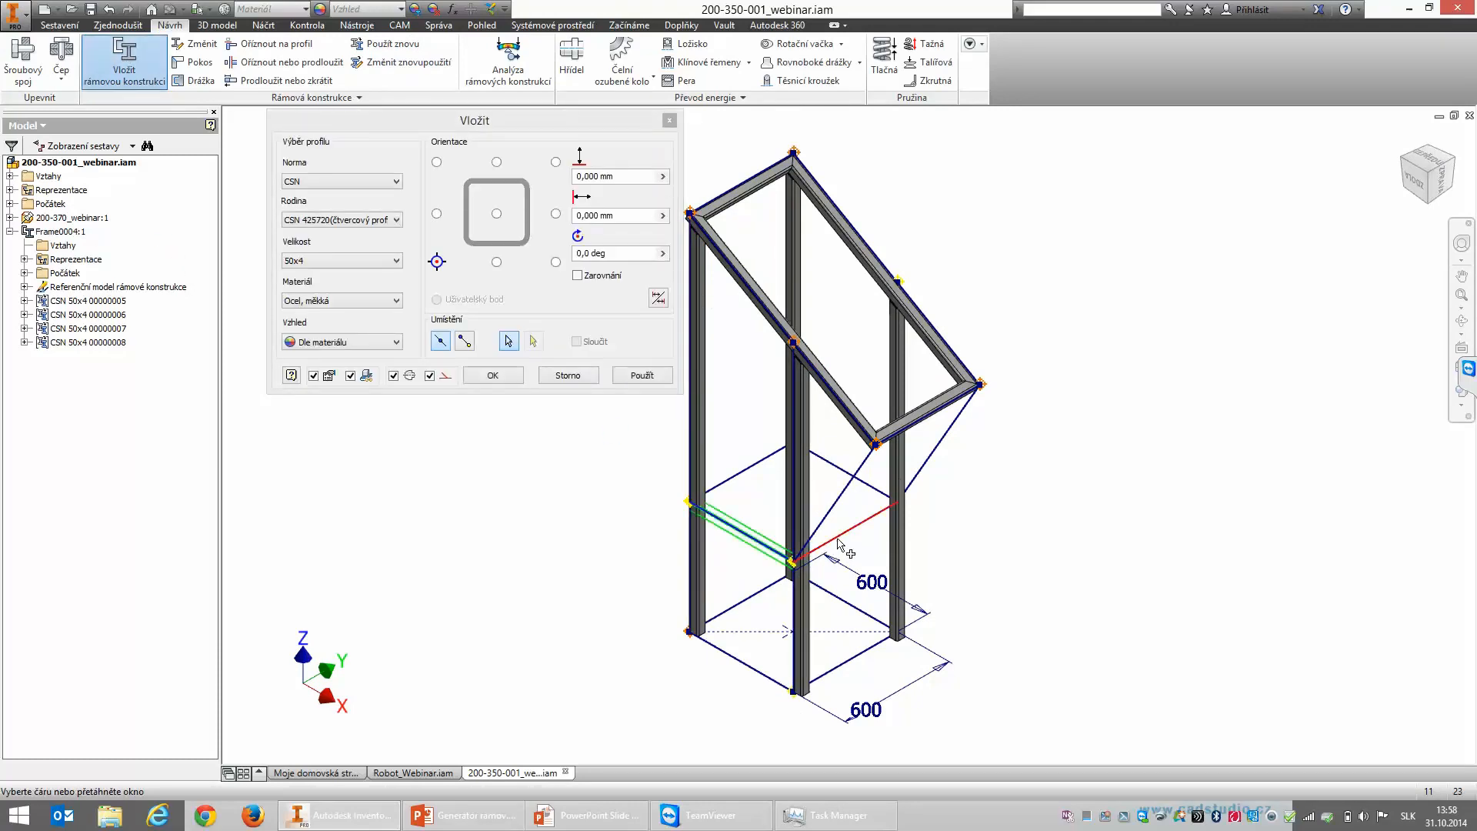
{"action": "left_click", "coordinate": [839, 544]}
{"action": "left_click", "coordinate": [751, 472]}
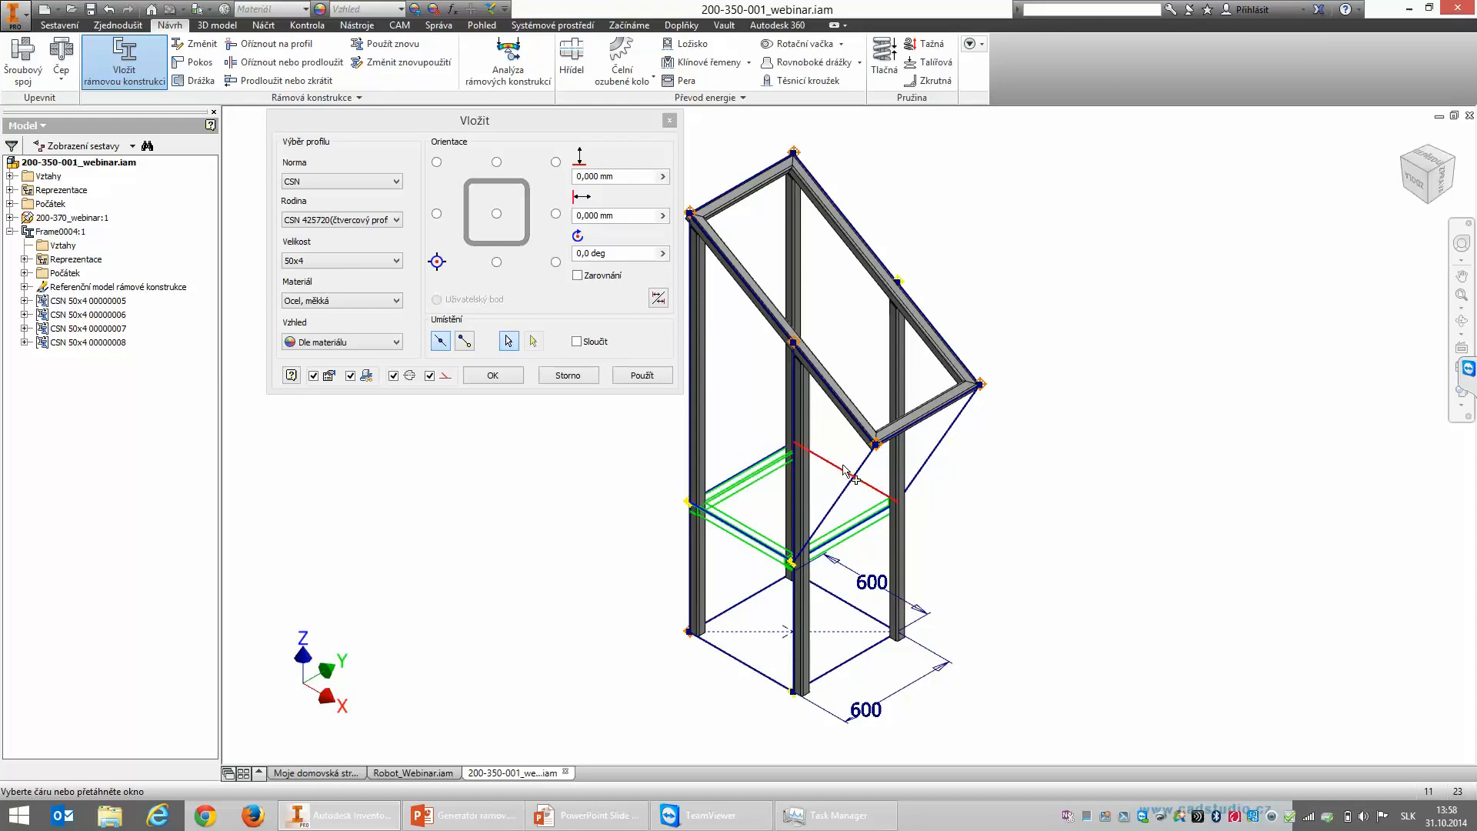
{"action": "left_click", "coordinate": [845, 471]}
Step: Examine the previewed mid-height tubes in the front, right-side and isometric views to verify their position against the legs
{"action": "scroll", "coordinate": [702, 527], "scroll_direction": "up", "scroll_amount": 3}
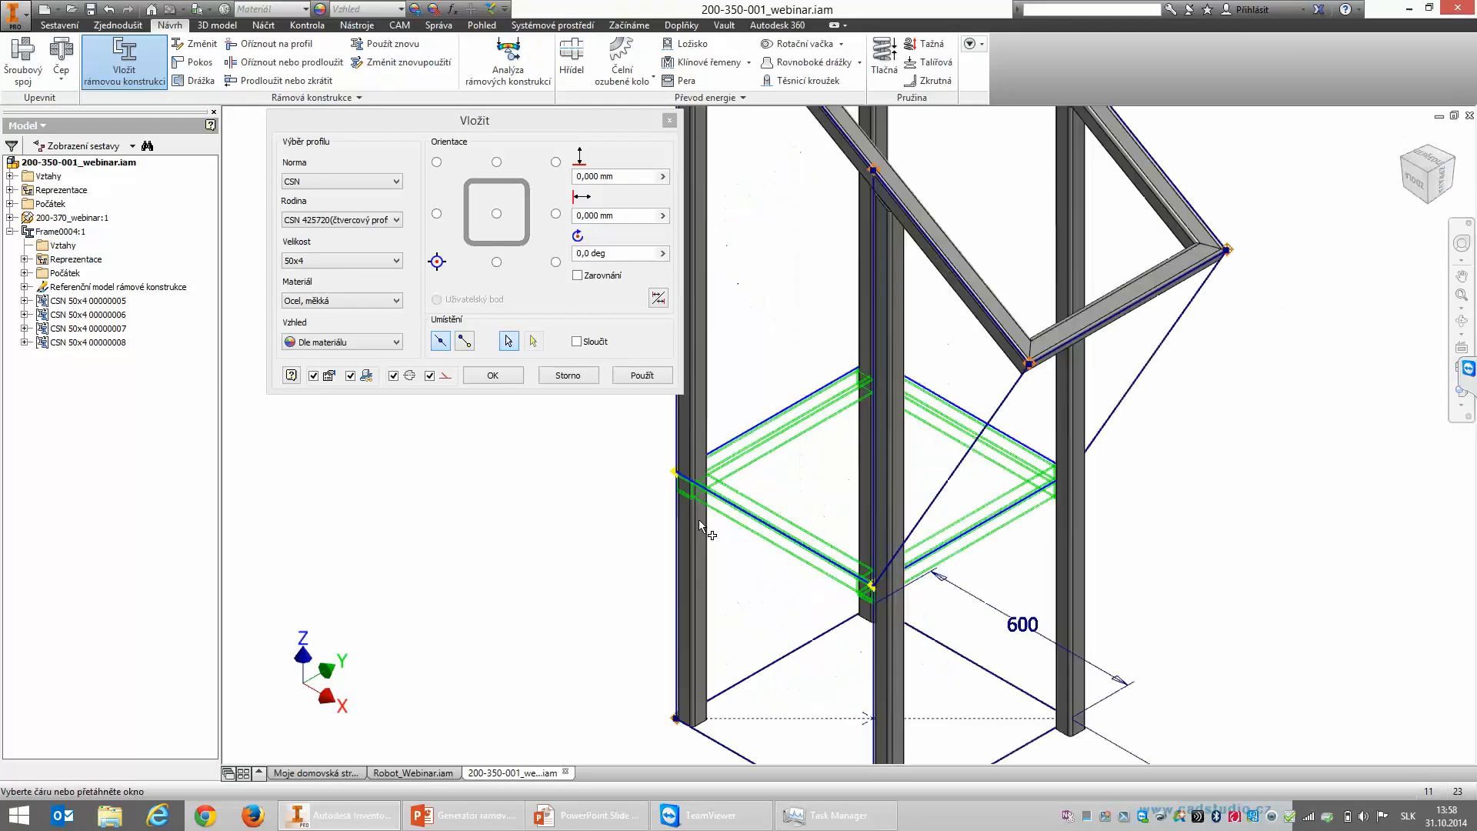
{"action": "scroll", "coordinate": [694, 487], "scroll_direction": "up", "scroll_amount": 3}
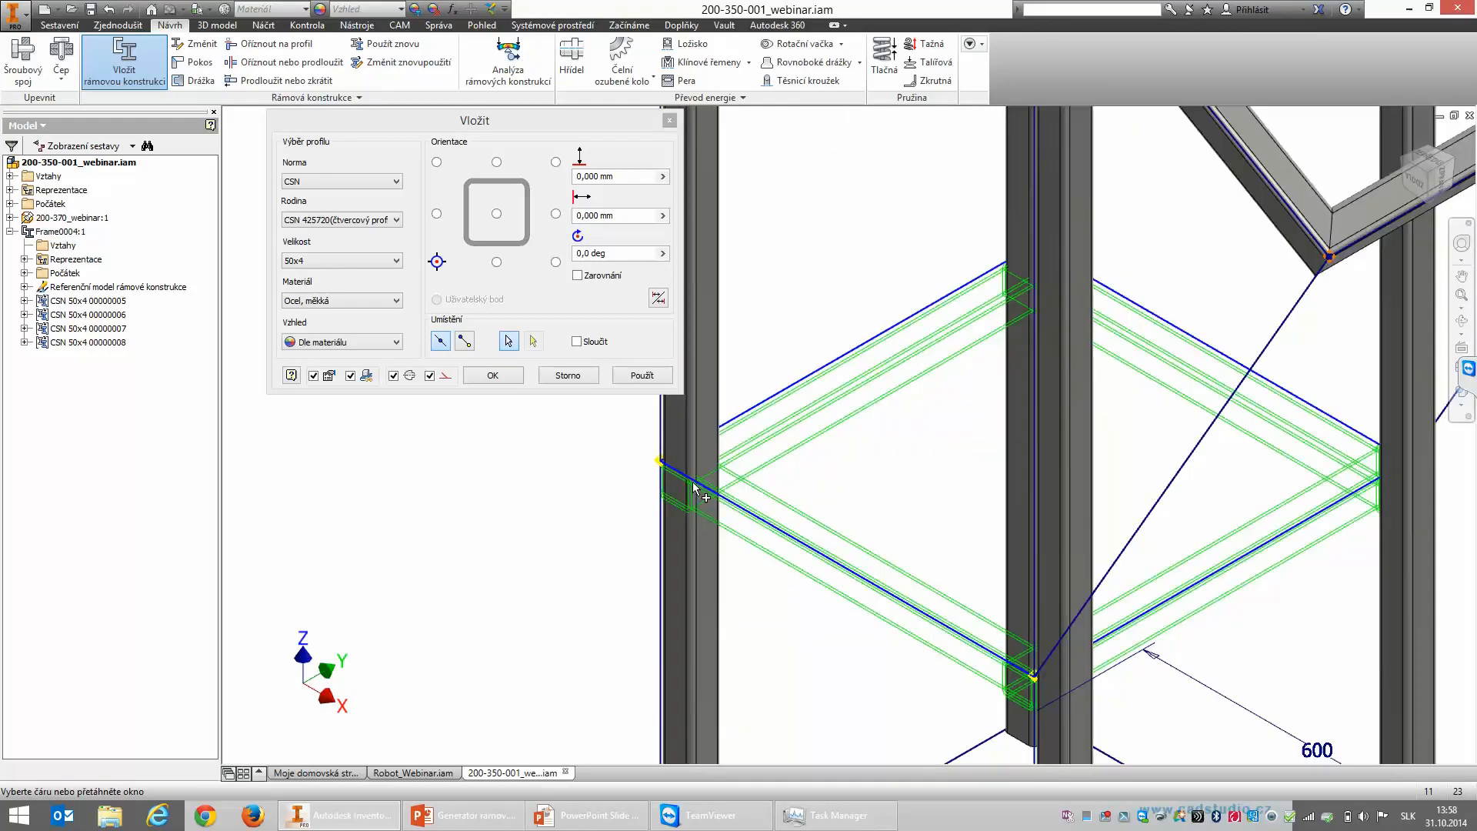
{"action": "left_click", "coordinate": [1416, 182]}
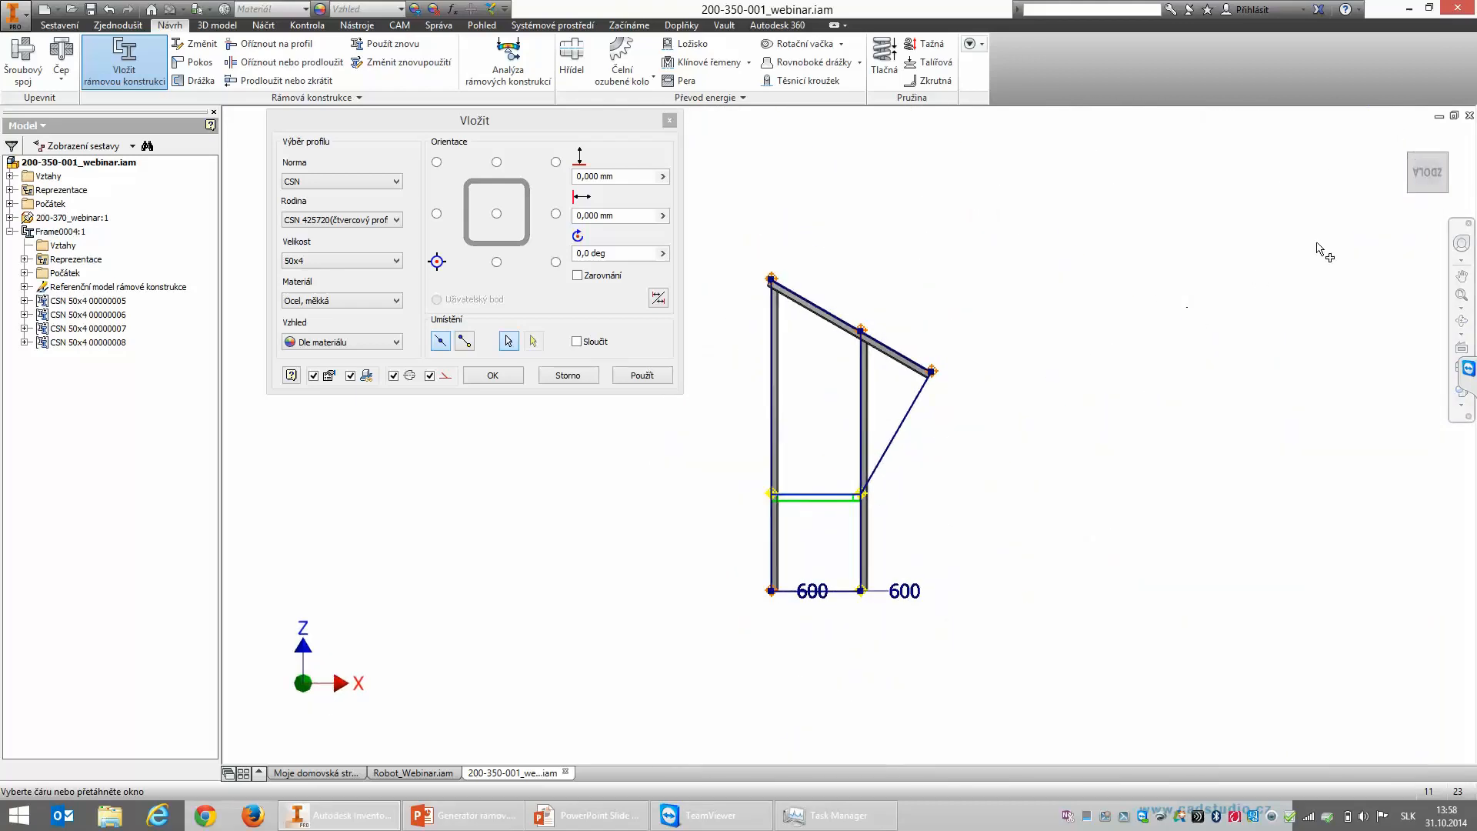
{"action": "scroll", "coordinate": [1420, 176], "scroll_direction": "up", "scroll_amount": 3}
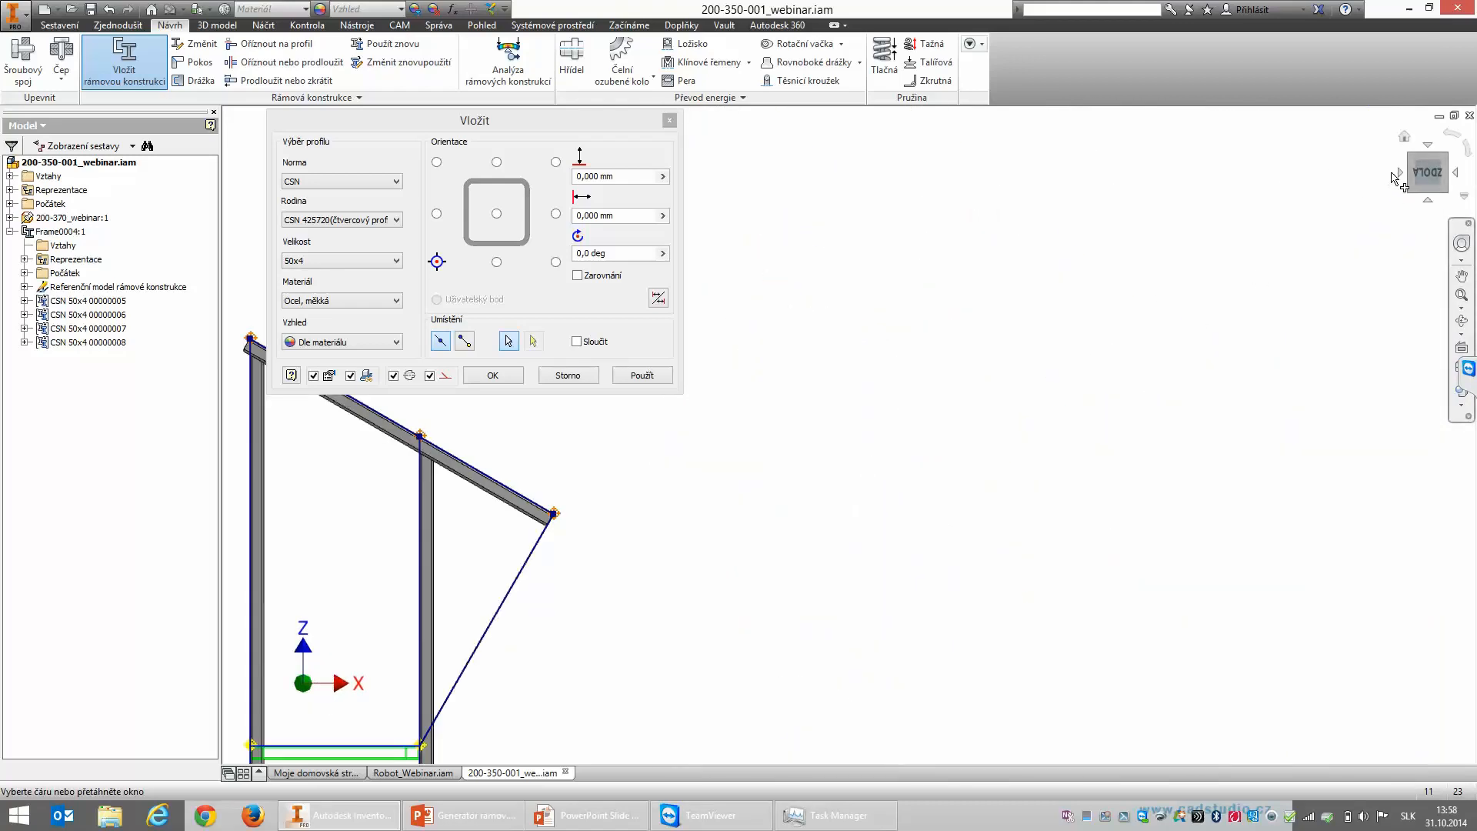
{"action": "scroll", "coordinate": [1326, 340], "scroll_direction": "down", "scroll_amount": 3}
{"action": "left_click", "coordinate": [1404, 137]}
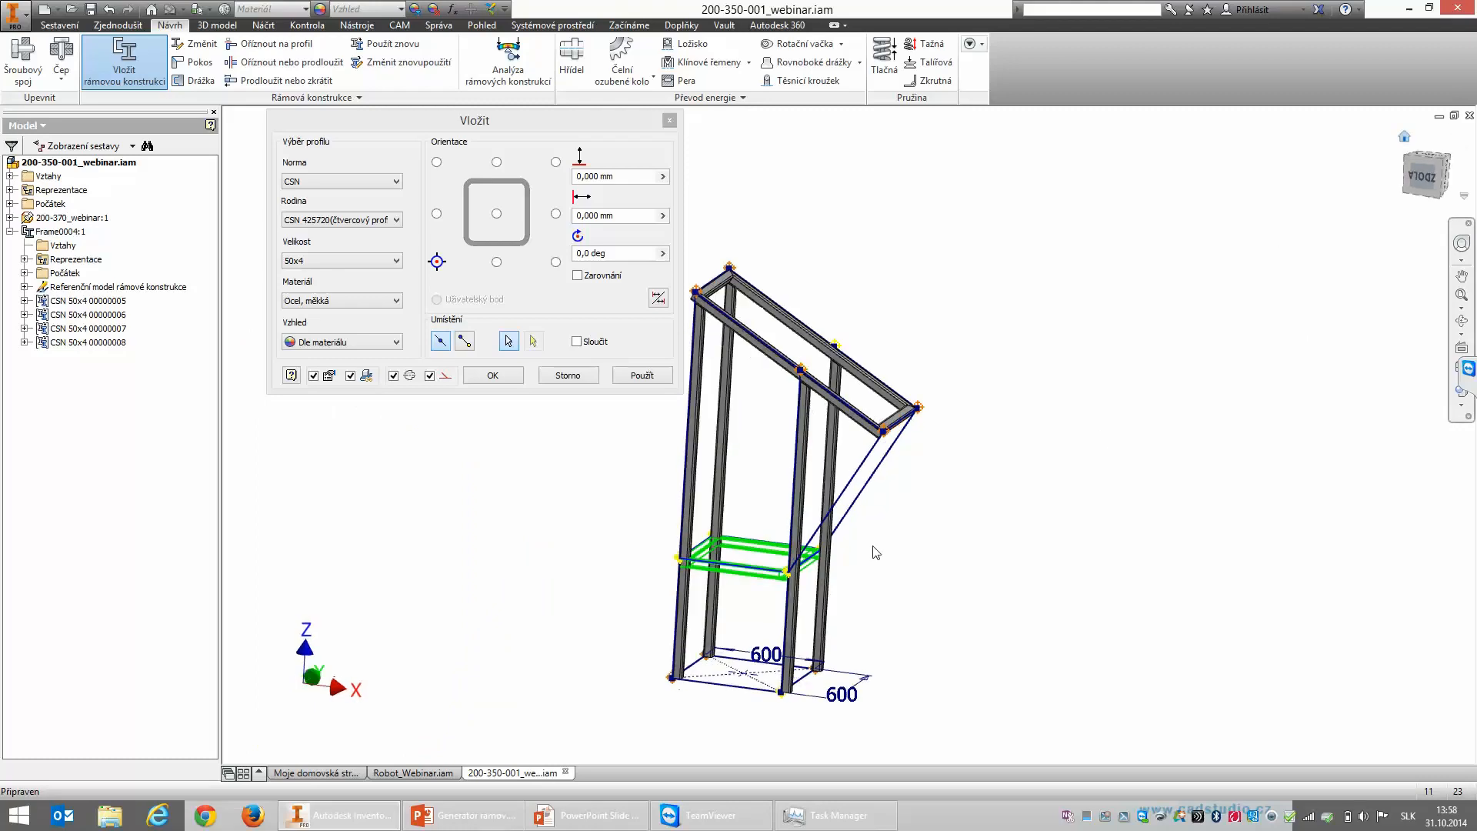
{"action": "left_click", "coordinate": [1445, 181]}
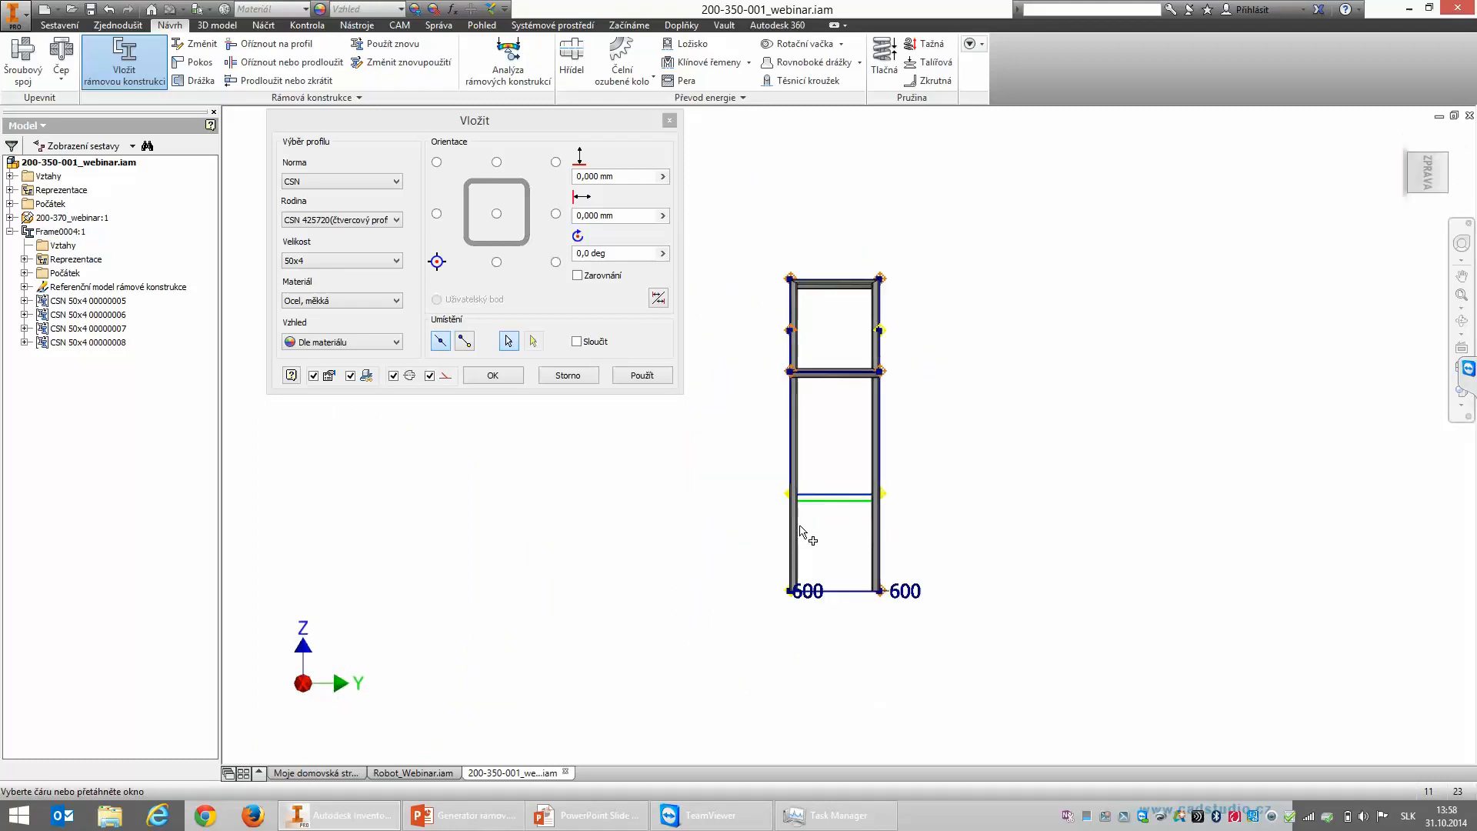
{"action": "scroll", "coordinate": [871, 449], "scroll_direction": "up", "scroll_amount": 3}
{"action": "left_click", "coordinate": [1404, 138]}
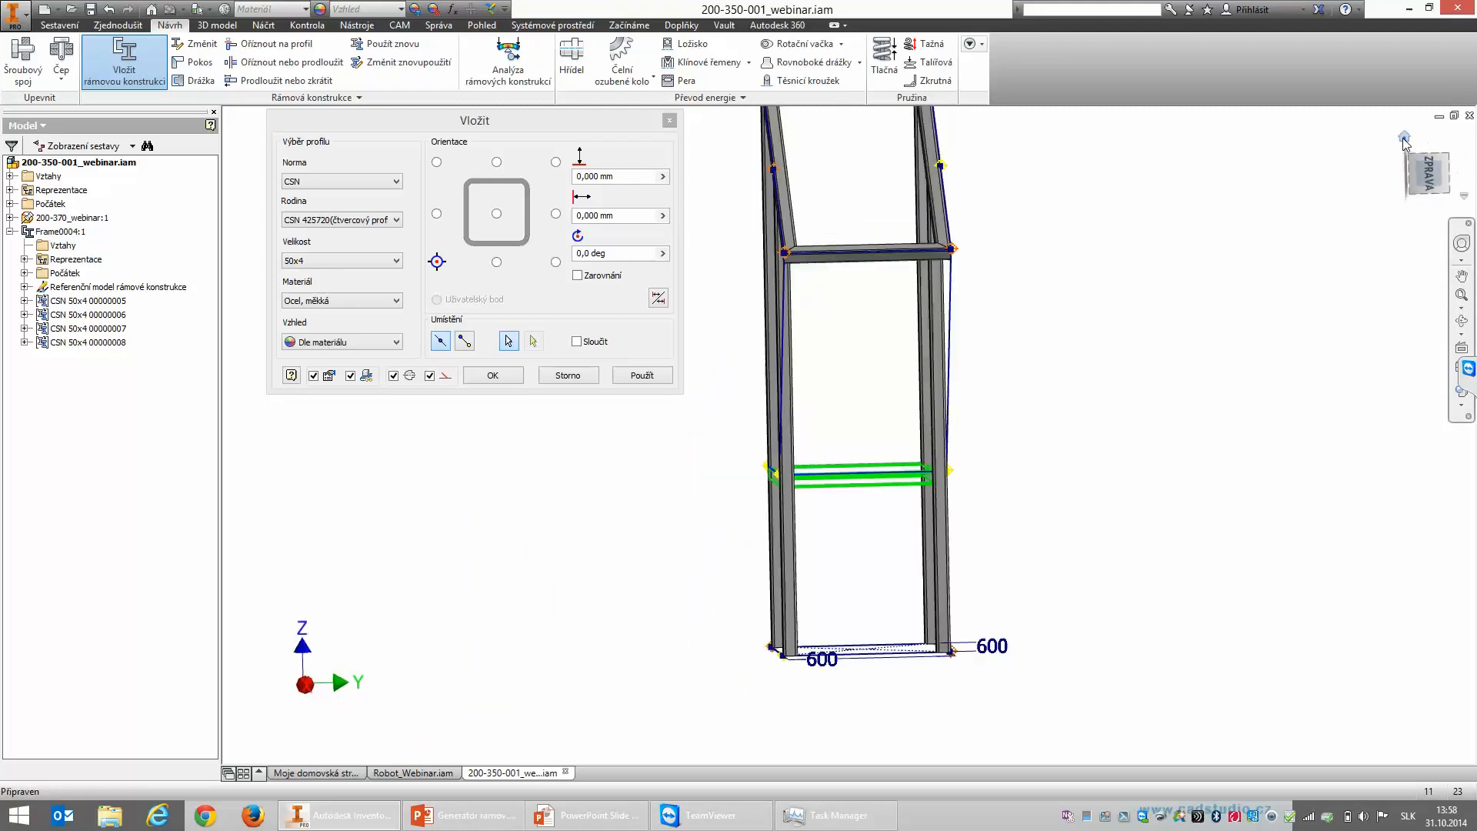
Step: Create the four mid-height tubes with the proposed file names and leave the insert command
{"action": "left_click", "coordinate": [639, 376]}
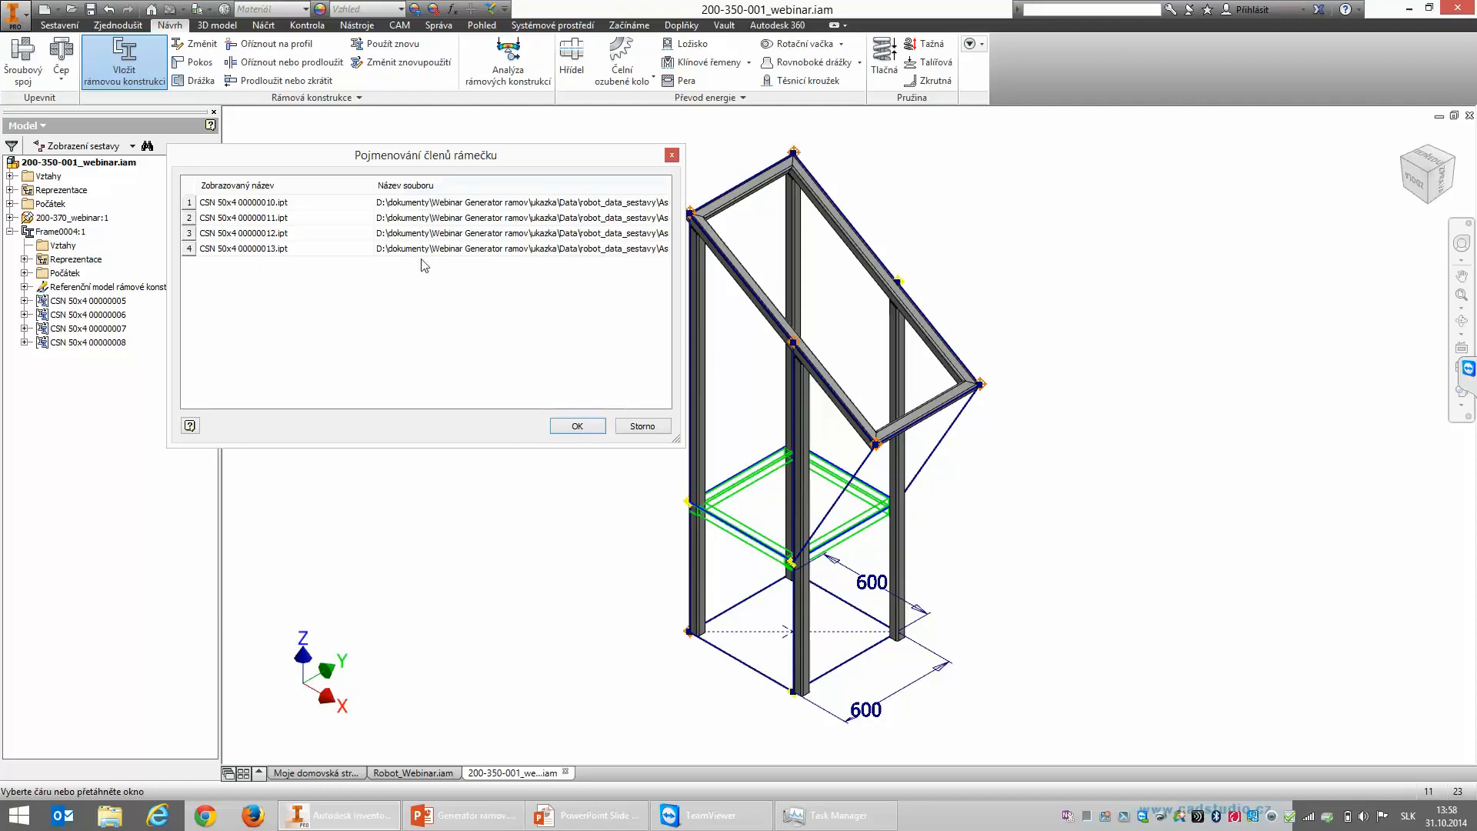
{"action": "left_click", "coordinate": [576, 428]}
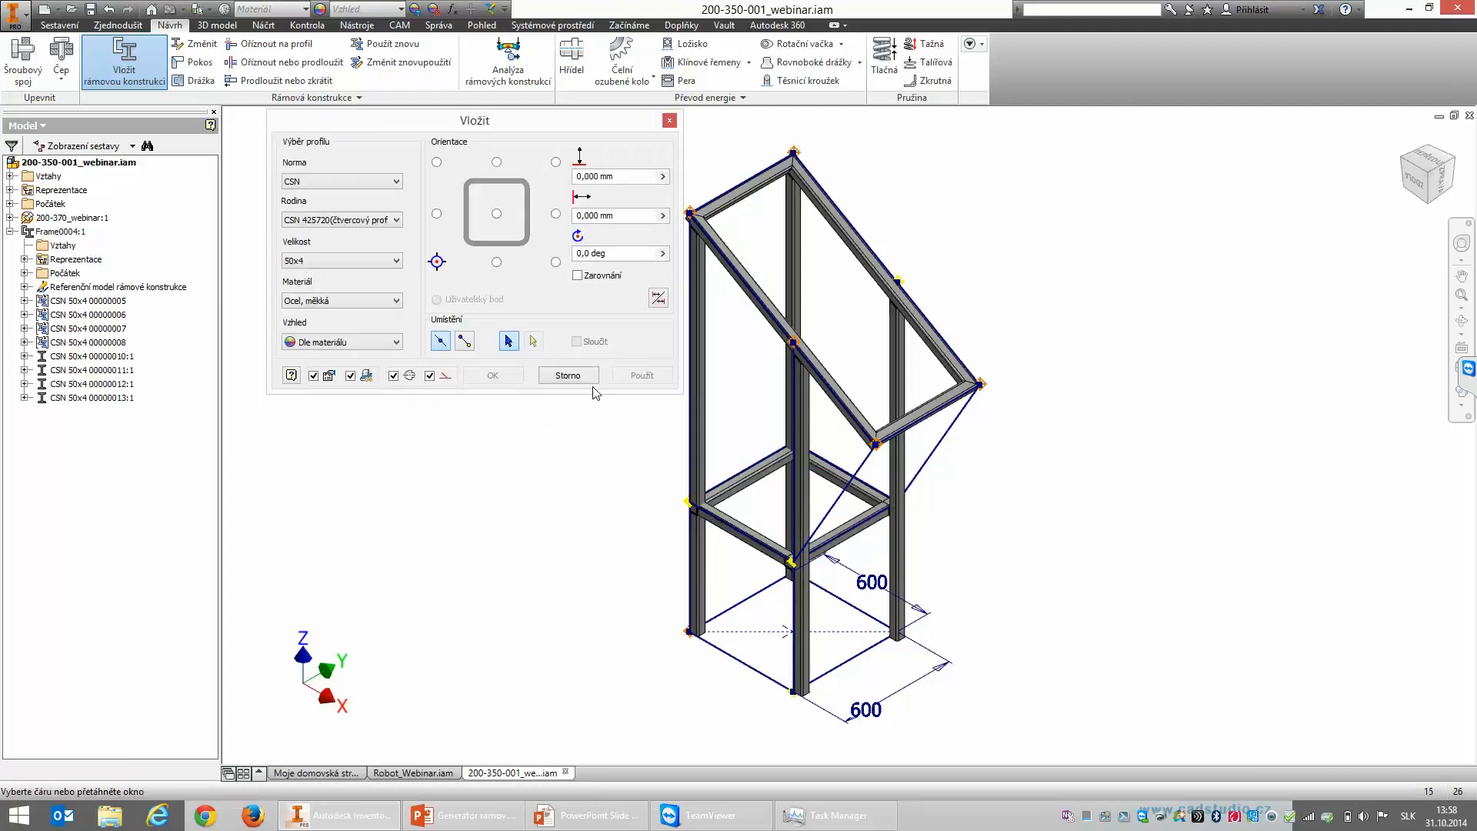
{"action": "left_click", "coordinate": [291, 79]}
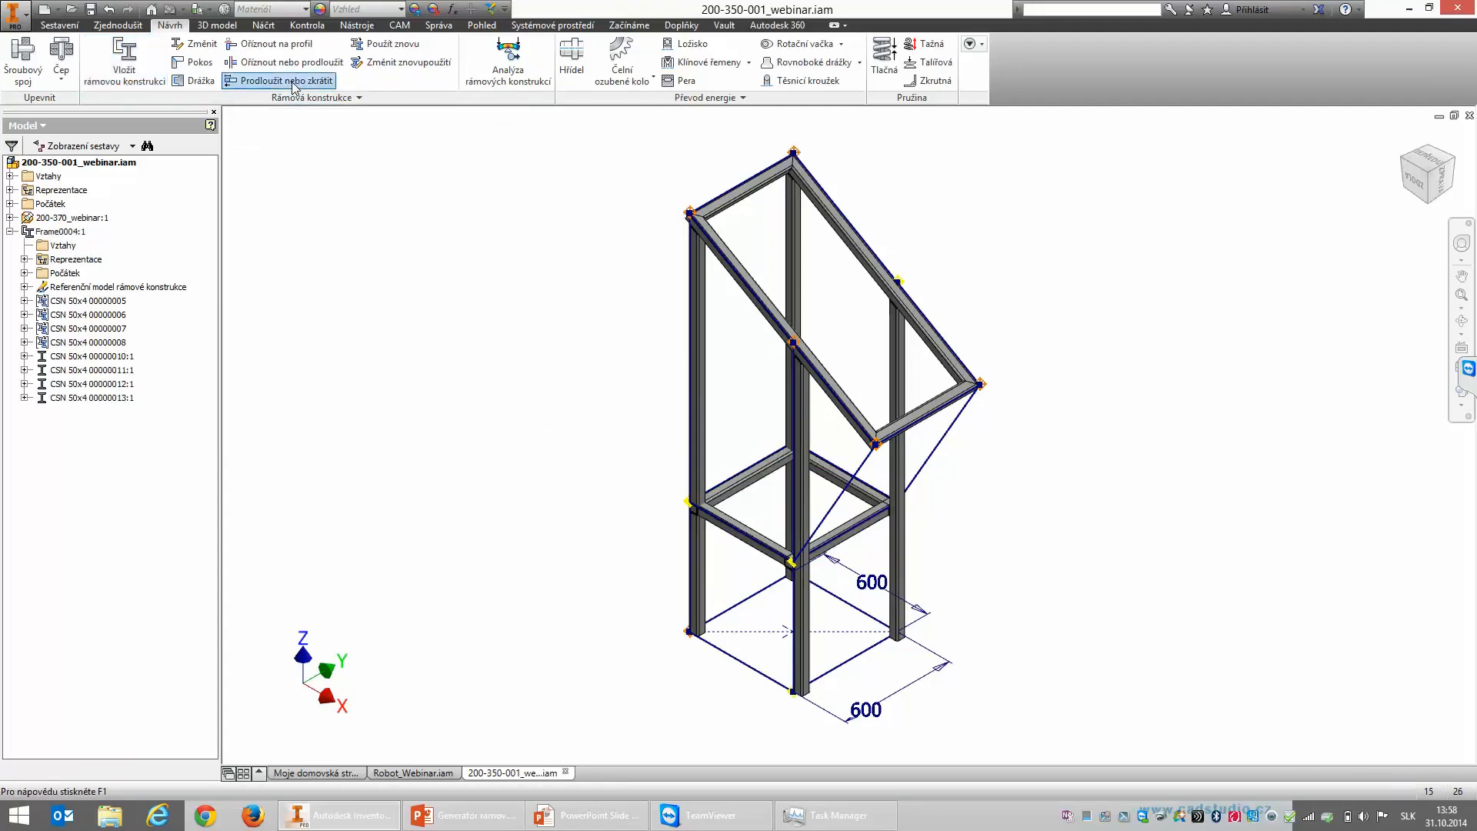
{"action": "left_click", "coordinate": [470, 117]}
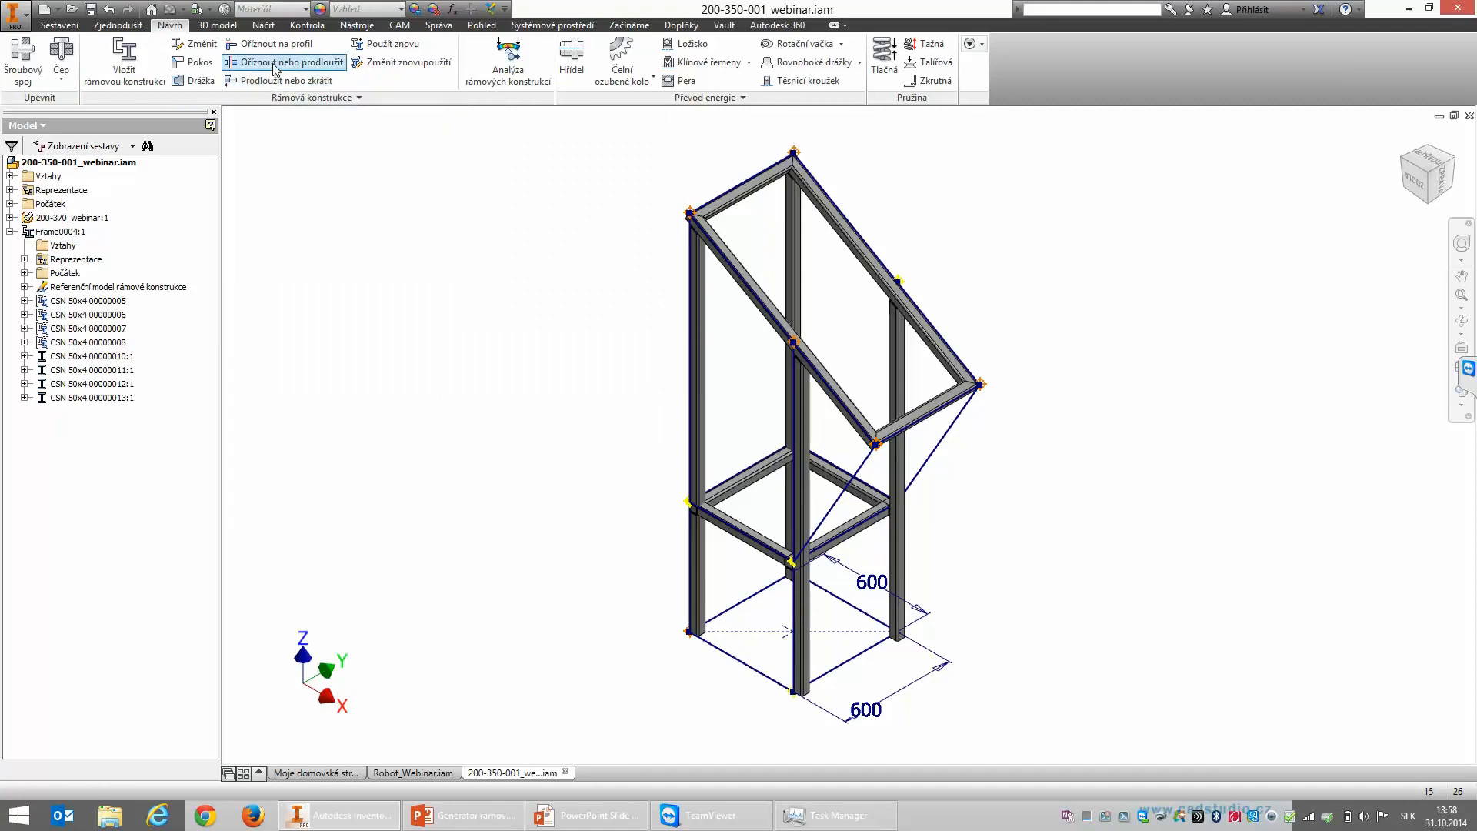
Step: Trim the two mid-height tubes running along Y to the inner face of the shorter leg under the far sloped member
{"action": "left_click", "coordinate": [284, 61]}
{"action": "scroll", "coordinate": [773, 487], "scroll_direction": "down", "scroll_amount": 3}
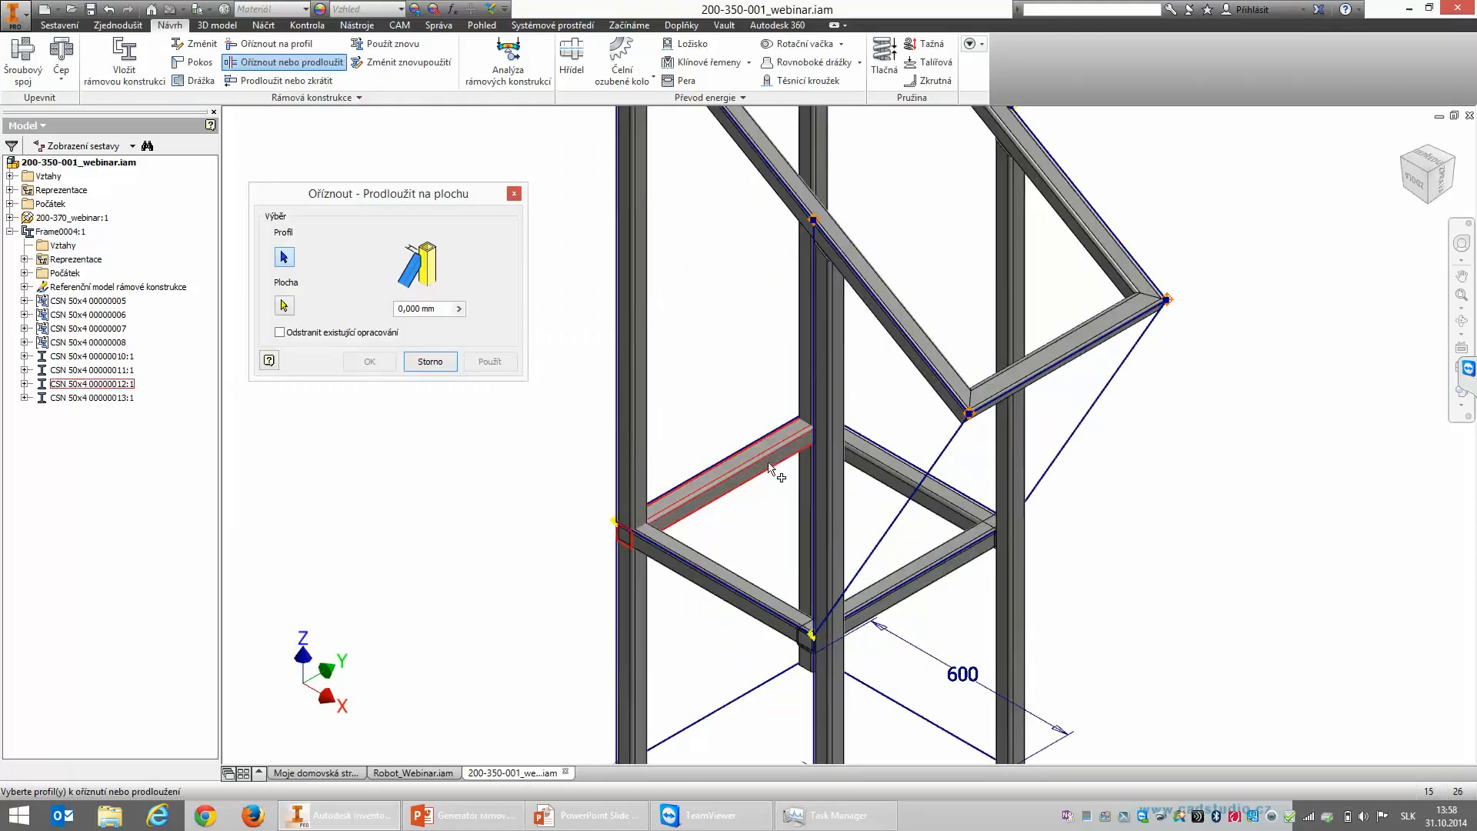
{"action": "left_click", "coordinate": [765, 449]}
{"action": "left_click", "coordinate": [924, 558]}
{"action": "left_click", "coordinate": [284, 305]}
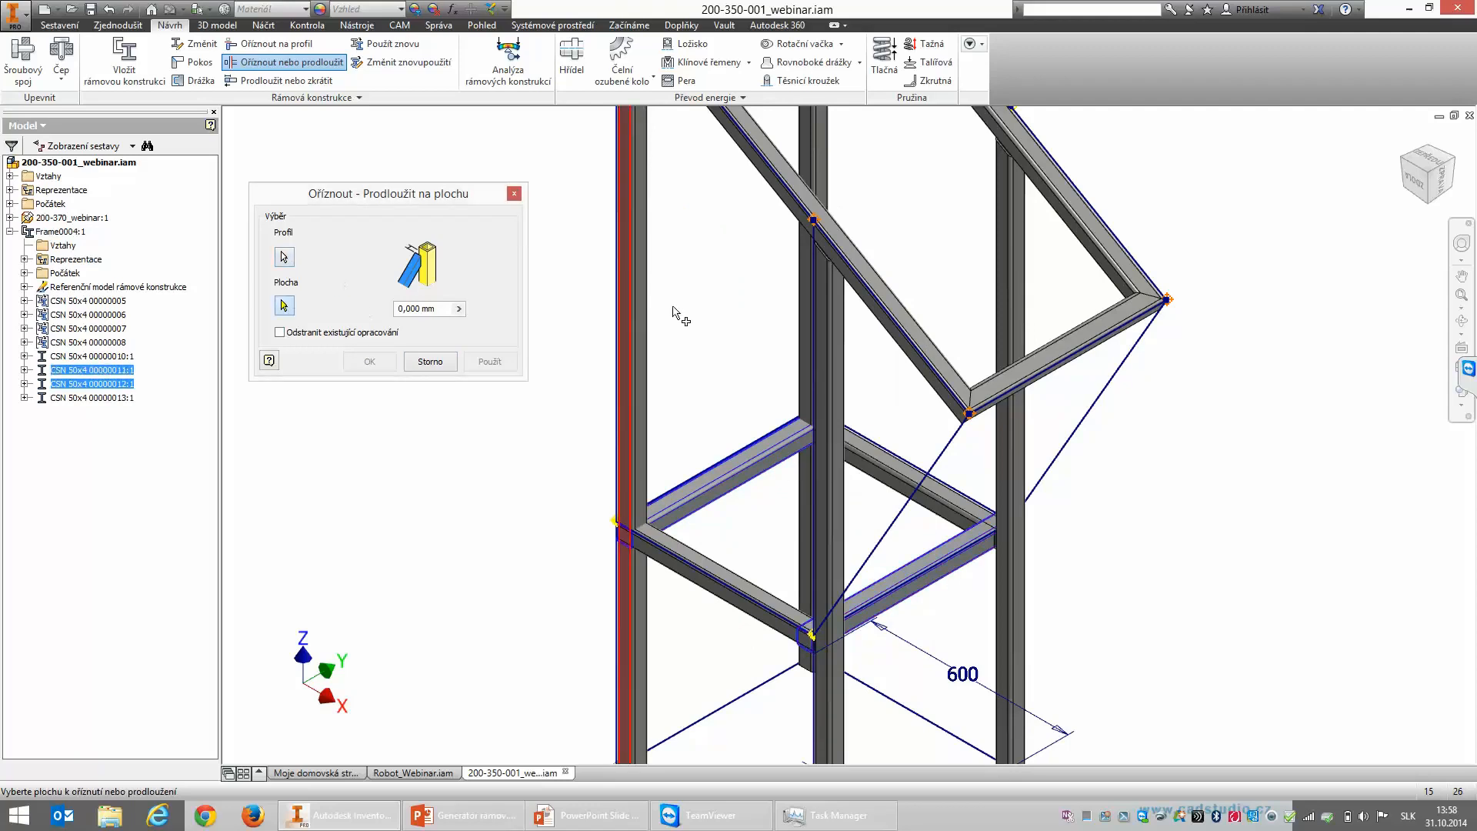
{"action": "left_click", "coordinate": [1004, 464]}
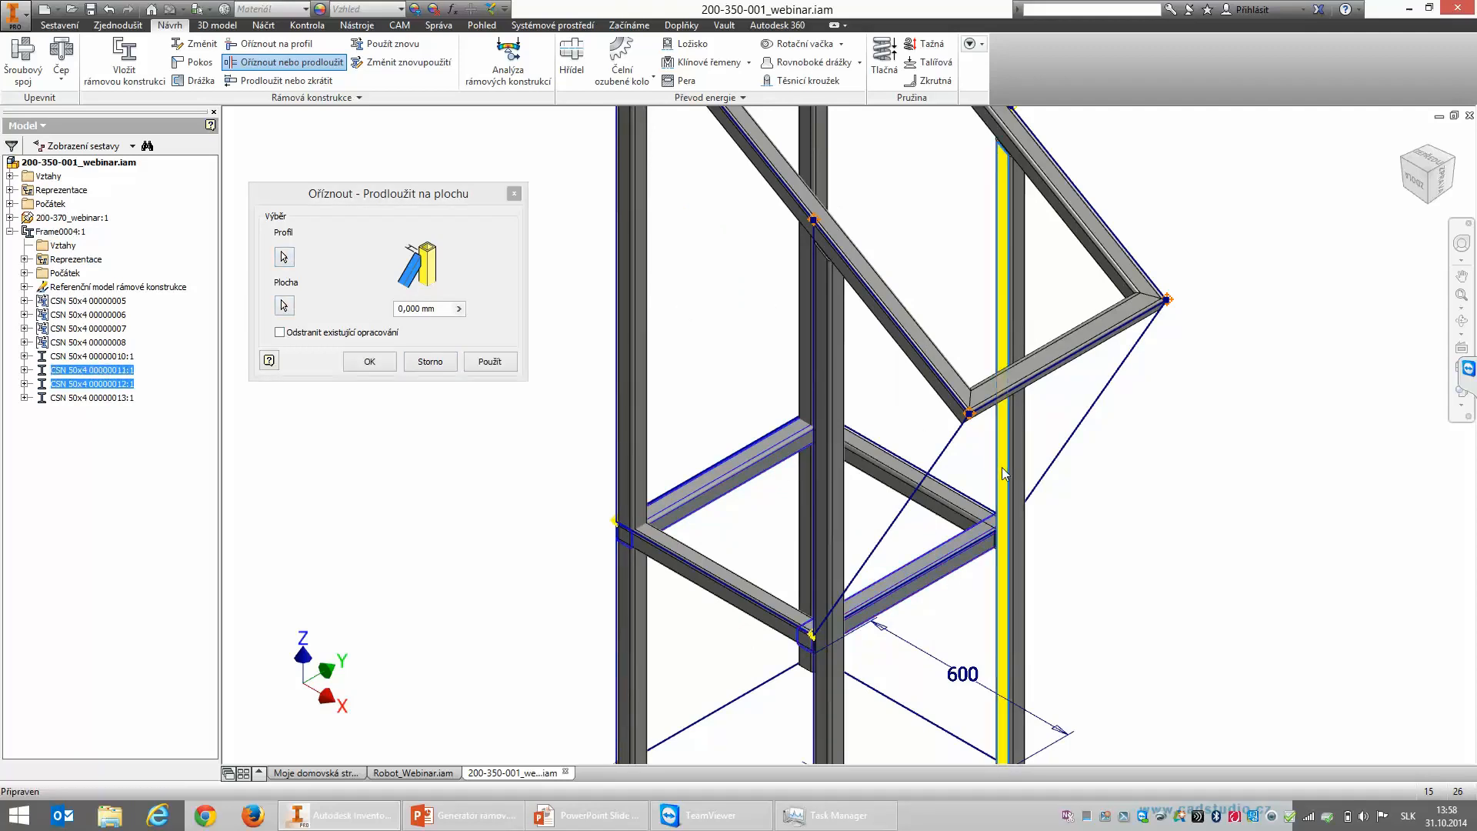
{"action": "left_click", "coordinate": [490, 363]}
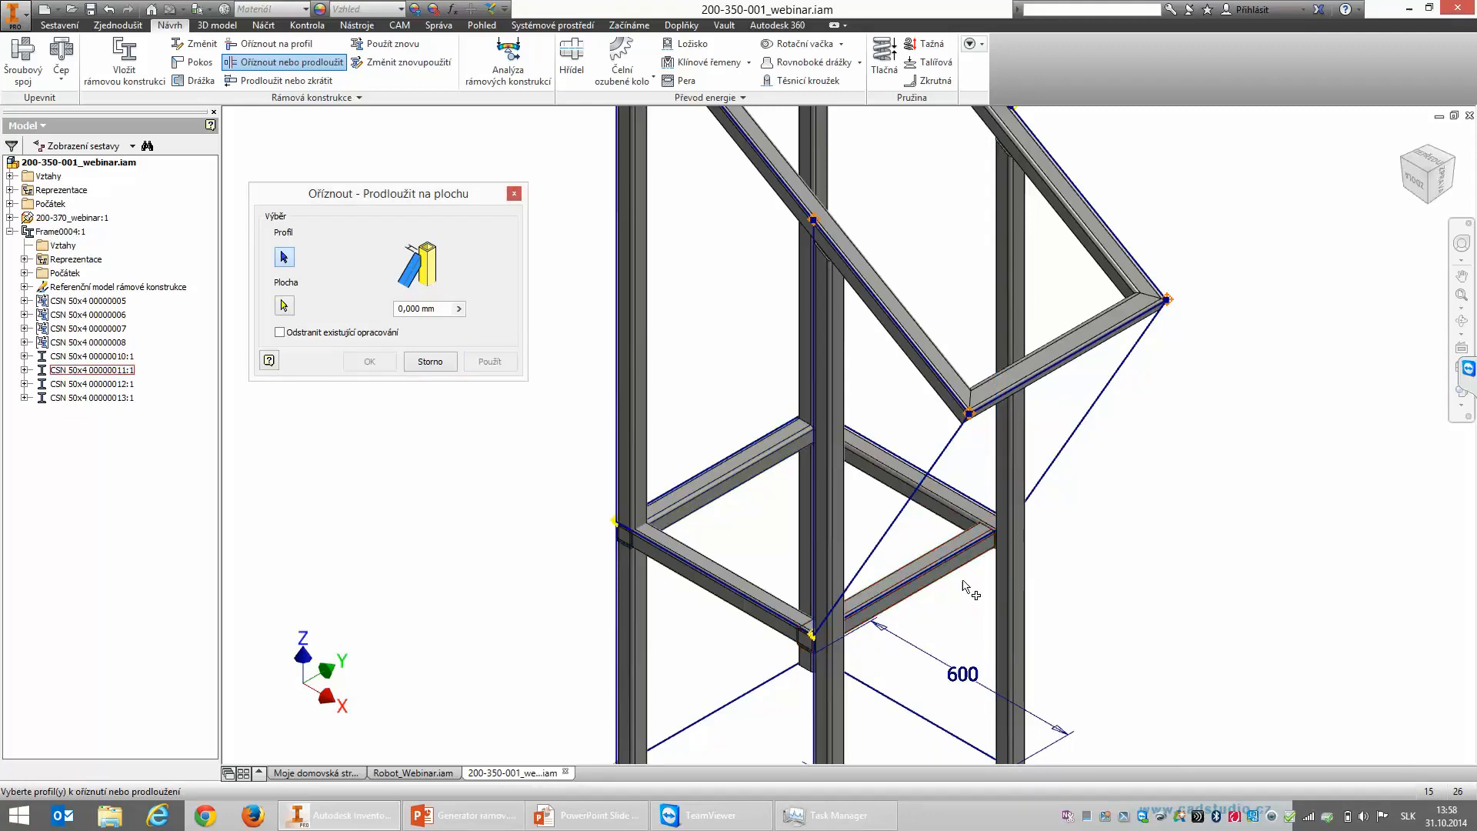
Step: Trim the opposite ends of the two Y-direction tubes to the inner face of the near shorter leg
{"action": "left_click", "coordinate": [1405, 166]}
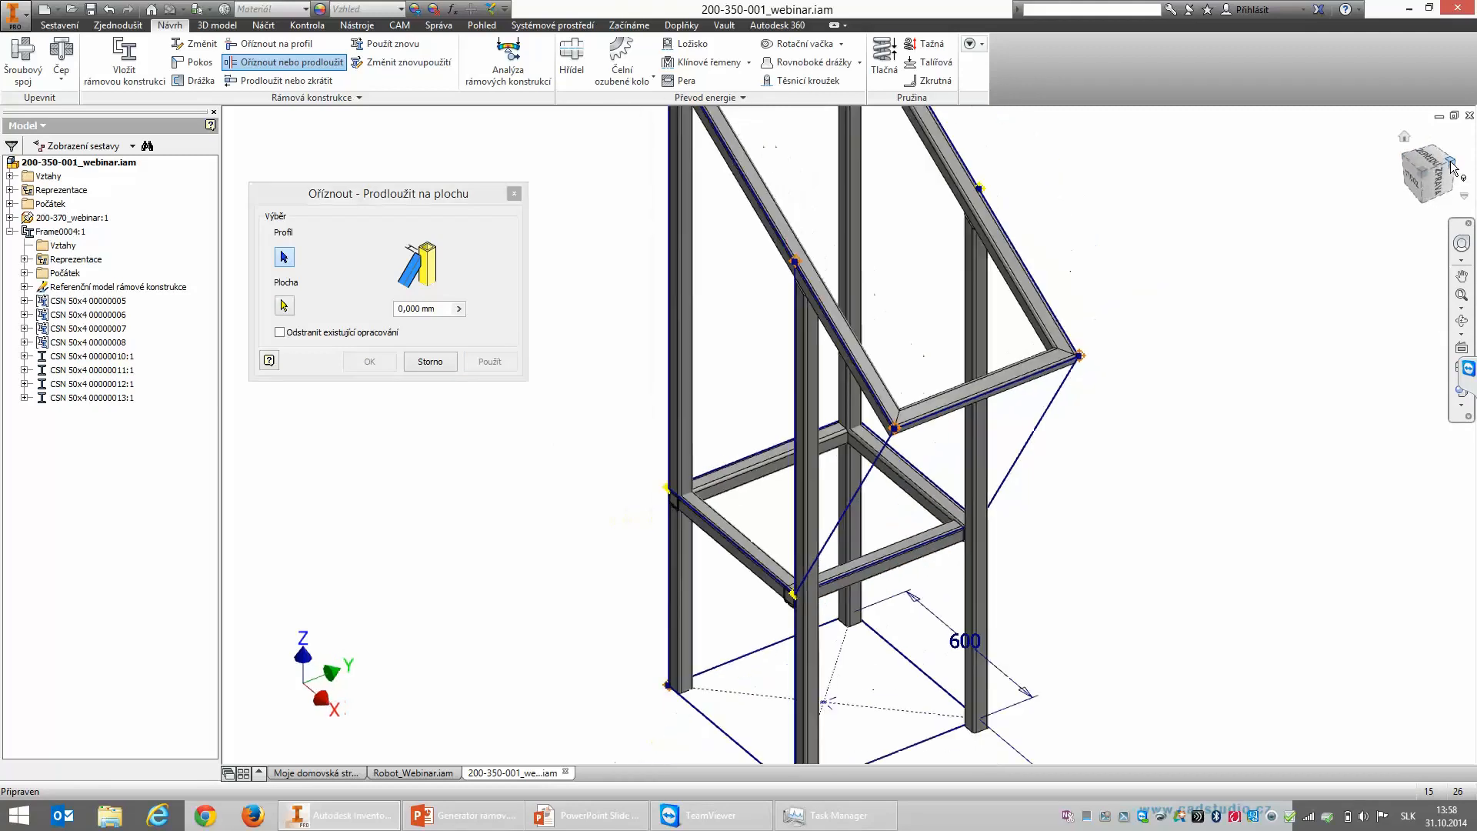
{"action": "scroll", "coordinate": [827, 497], "scroll_direction": "up", "scroll_amount": 3}
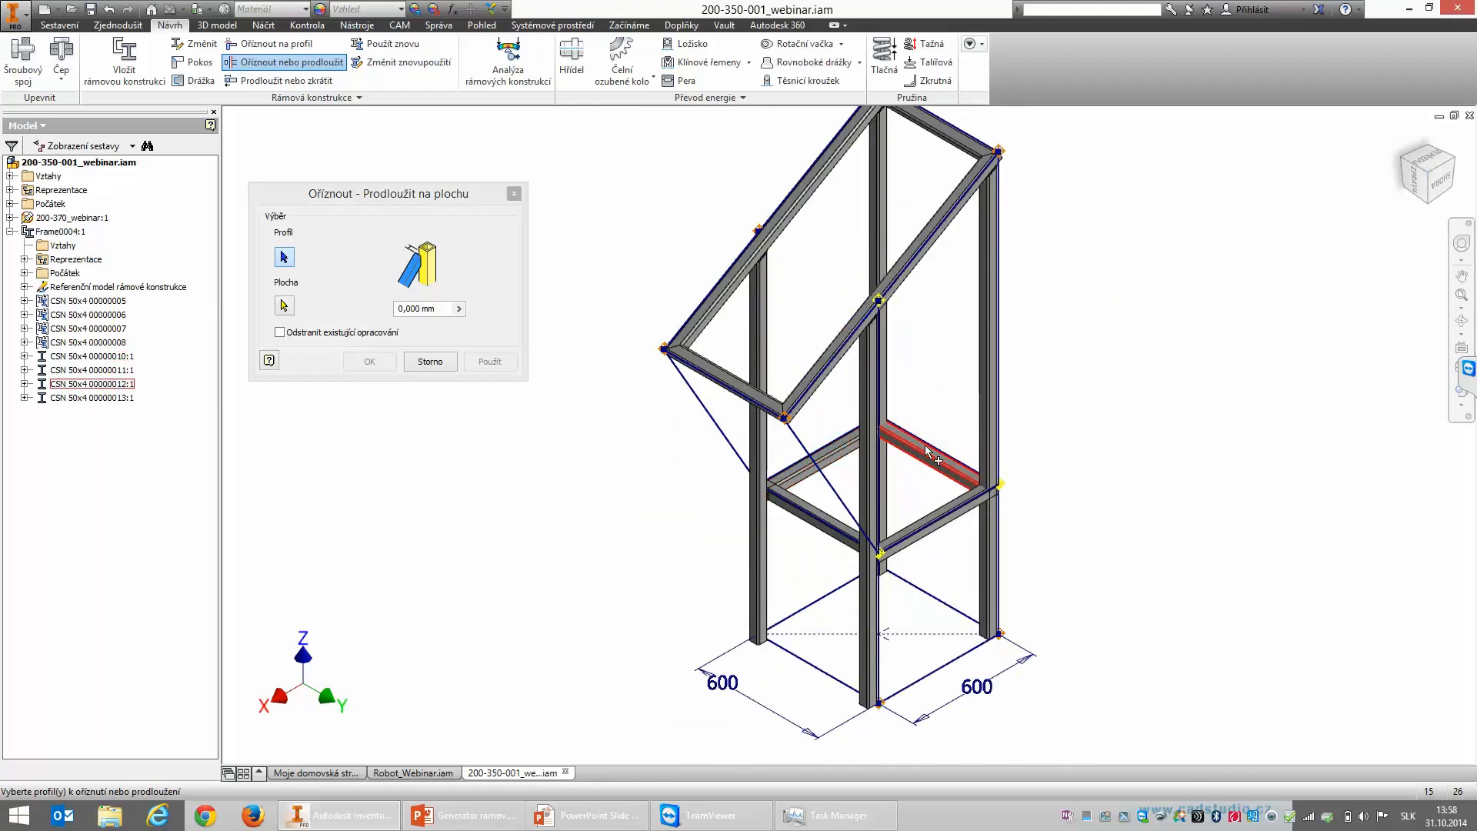
{"action": "left_click", "coordinate": [792, 511]}
{"action": "scroll", "coordinate": [792, 512], "scroll_direction": "up", "scroll_amount": 2}
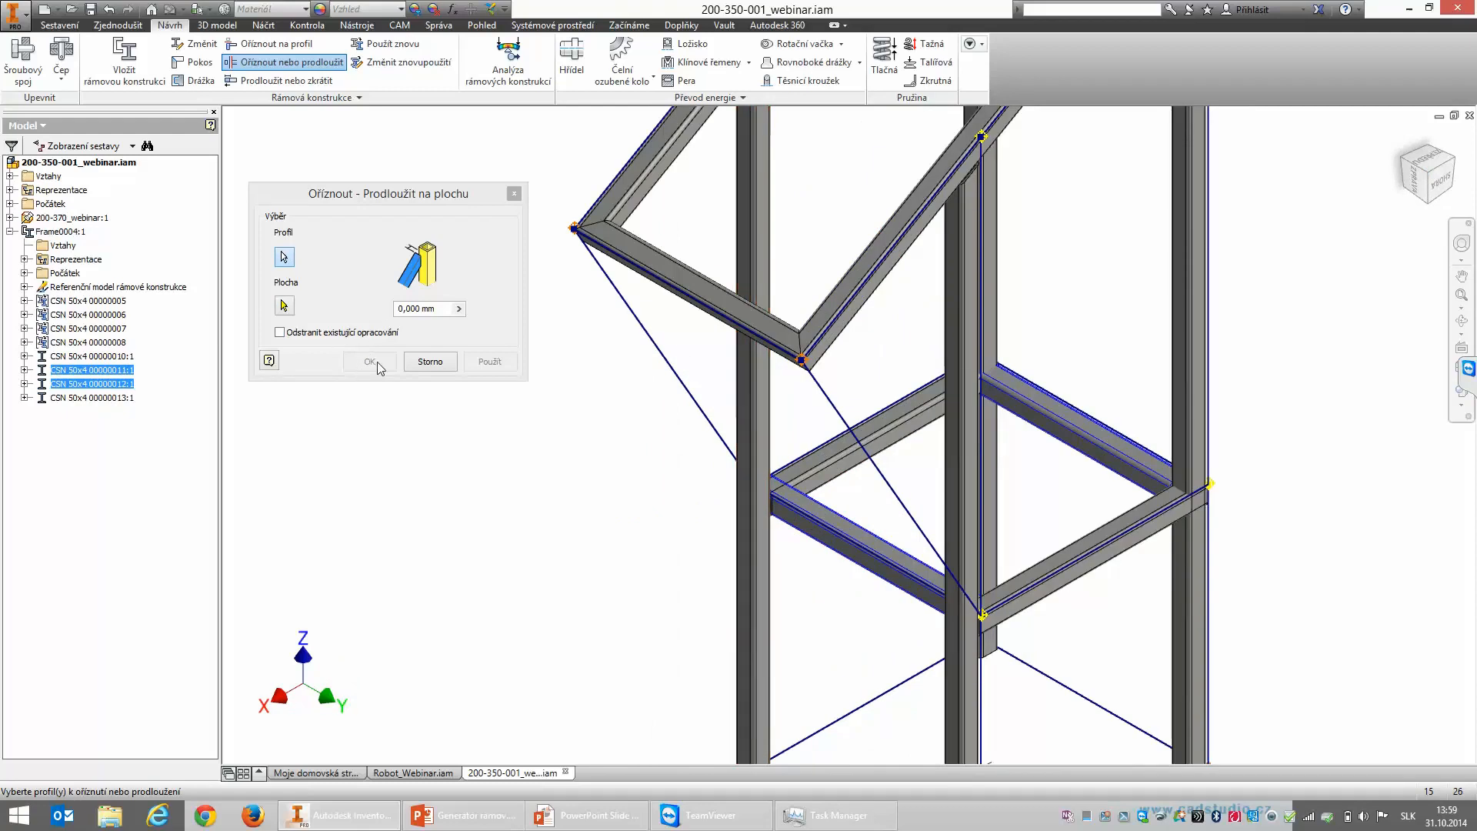
{"action": "left_click", "coordinate": [284, 305]}
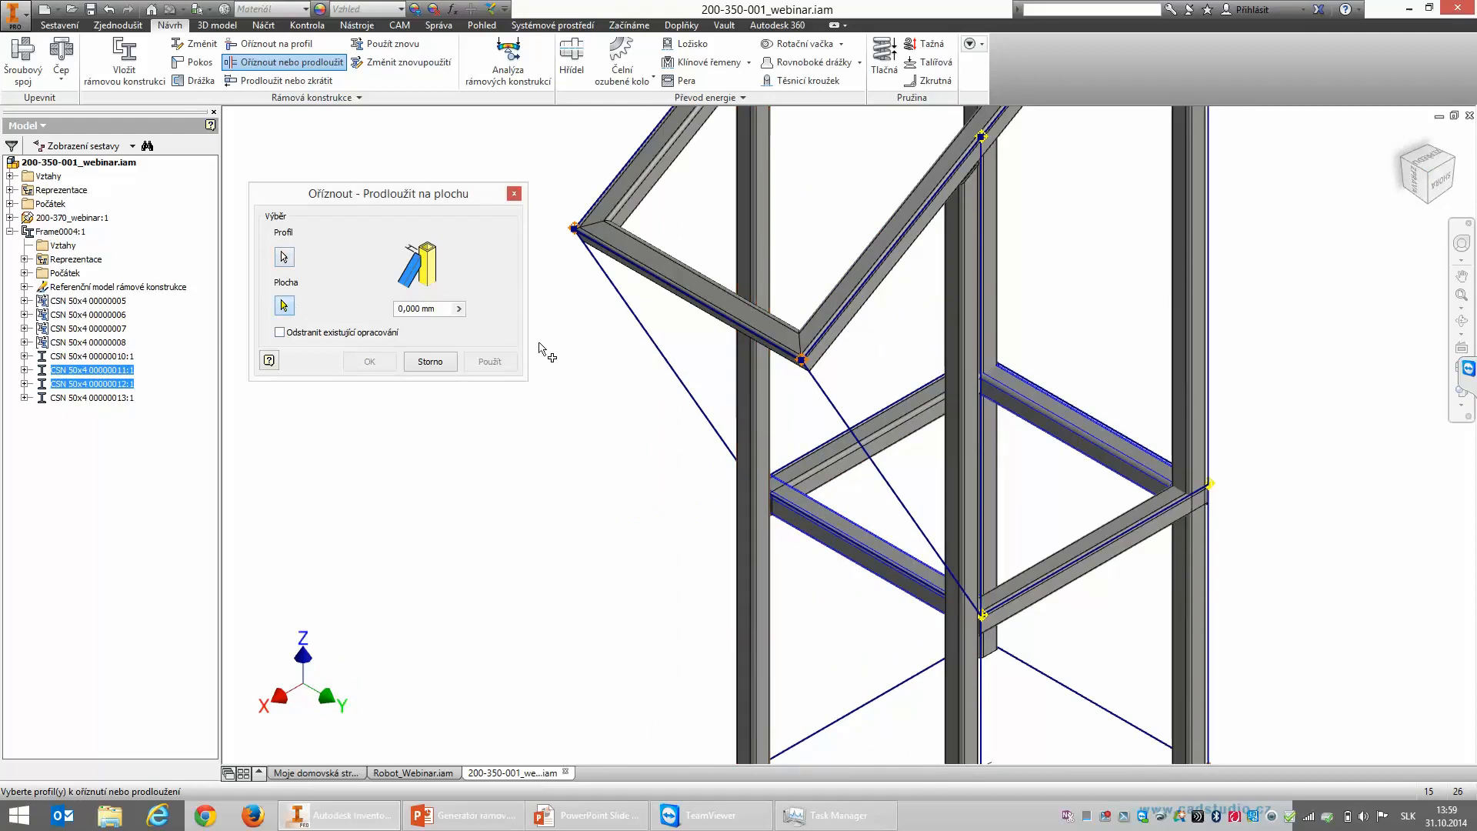
{"action": "left_click", "coordinate": [764, 437]}
{"action": "left_click", "coordinate": [495, 362]}
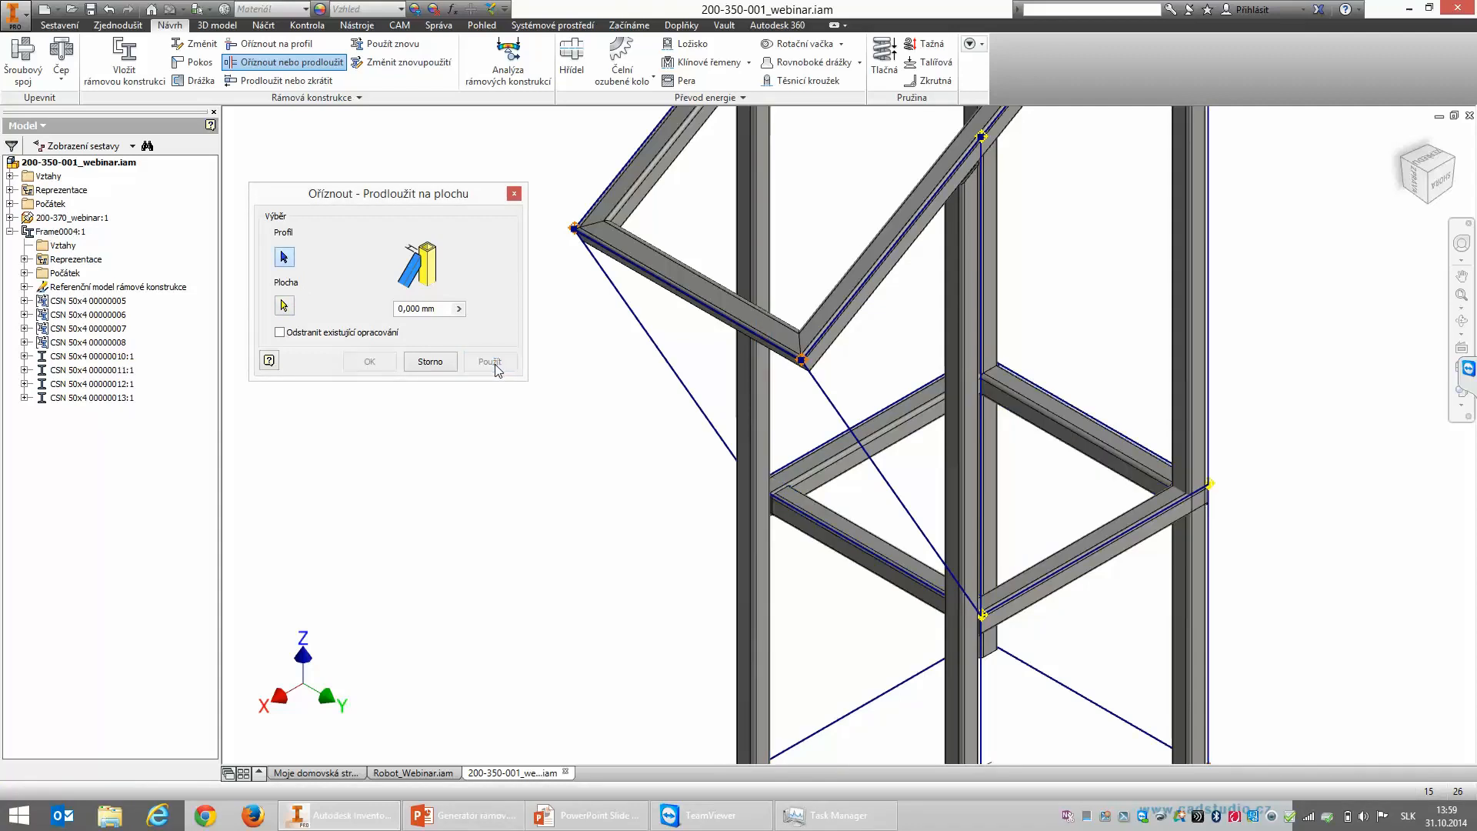
Step: Trim the two mid-height tubes running along X to the inner face of the near taller leg
{"action": "left_click", "coordinate": [1405, 163]}
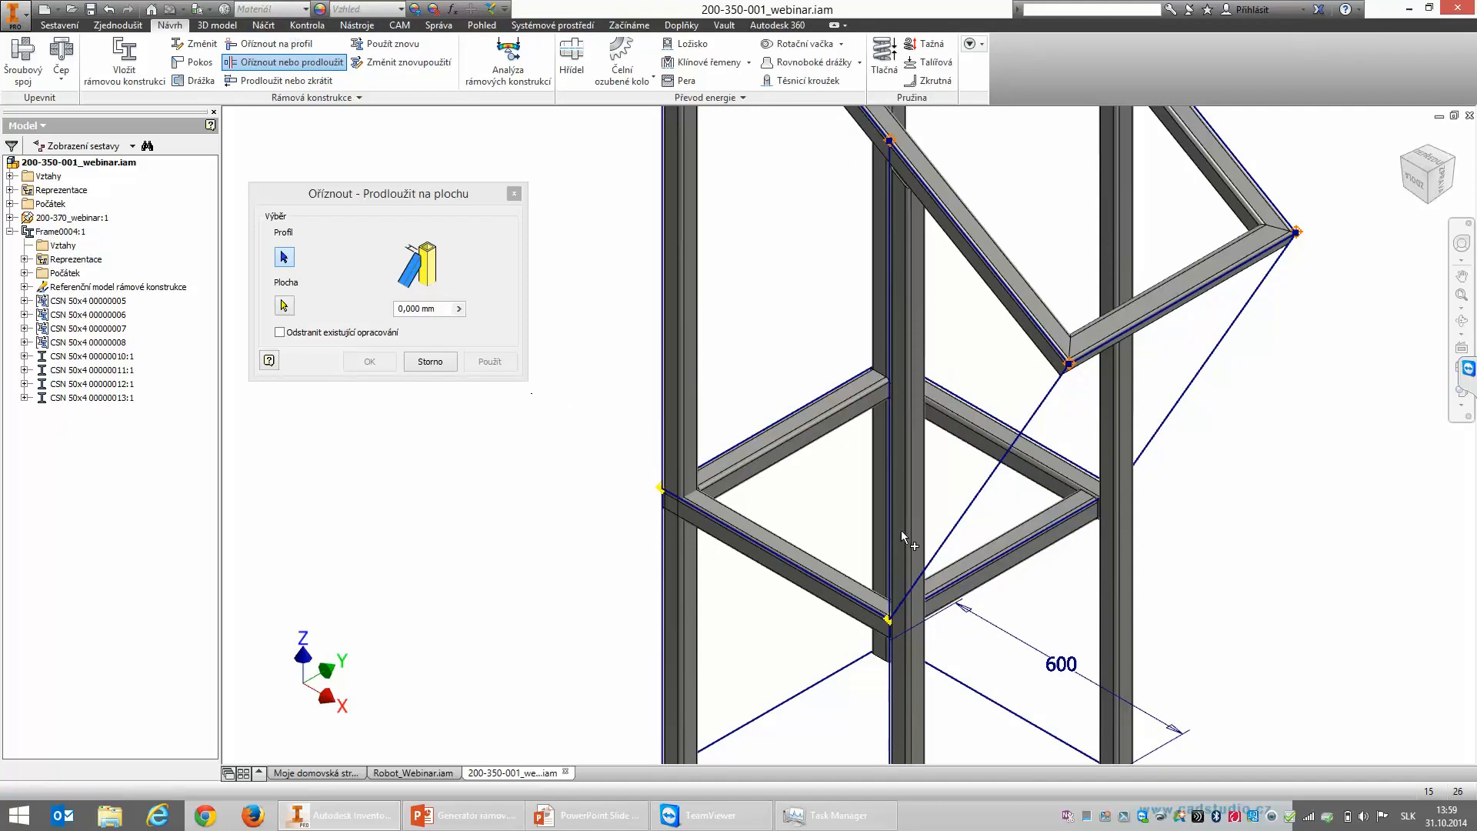
{"action": "left_click", "coordinate": [751, 542]}
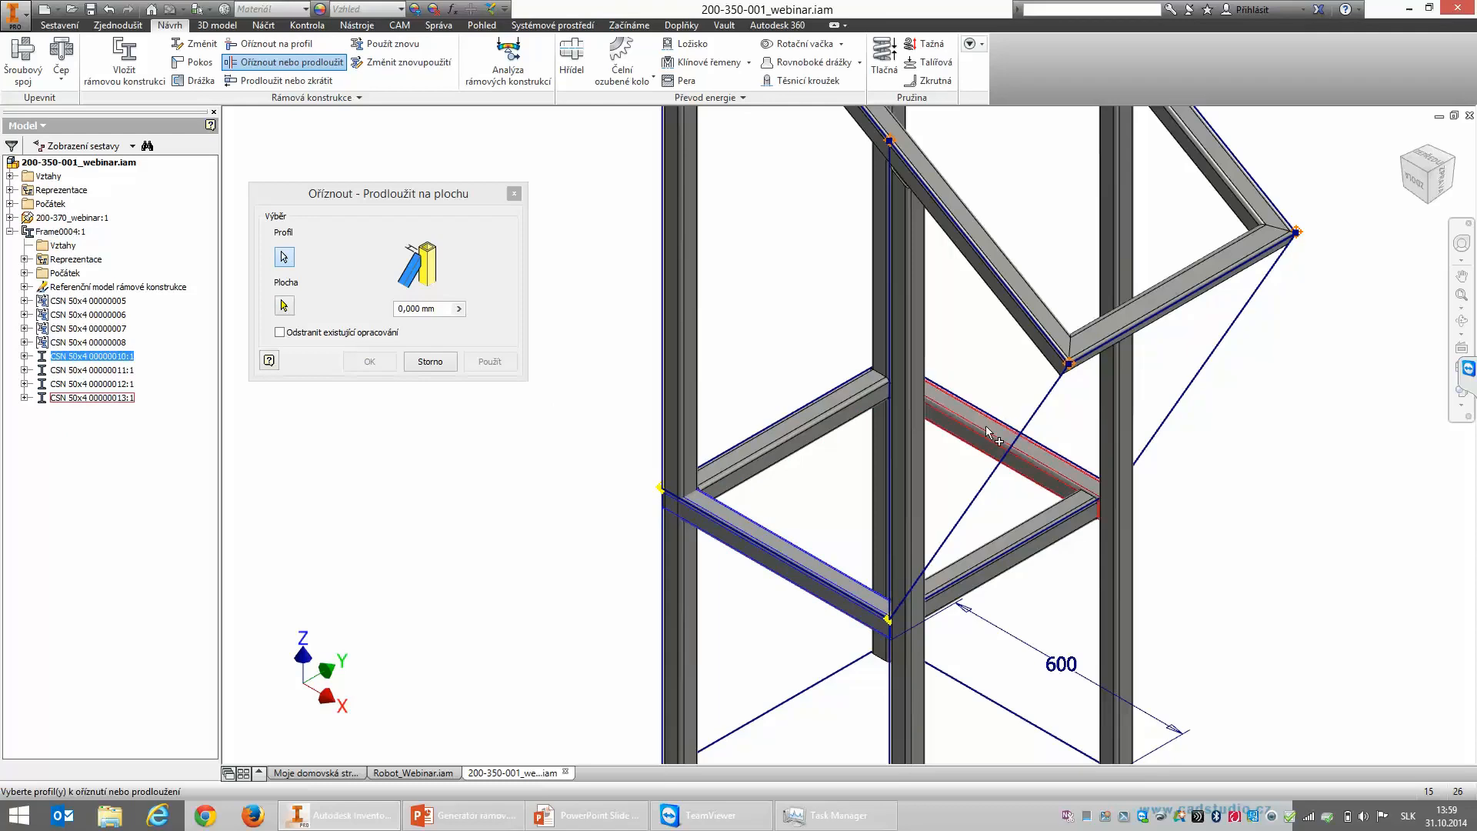
{"action": "left_click", "coordinate": [293, 306]}
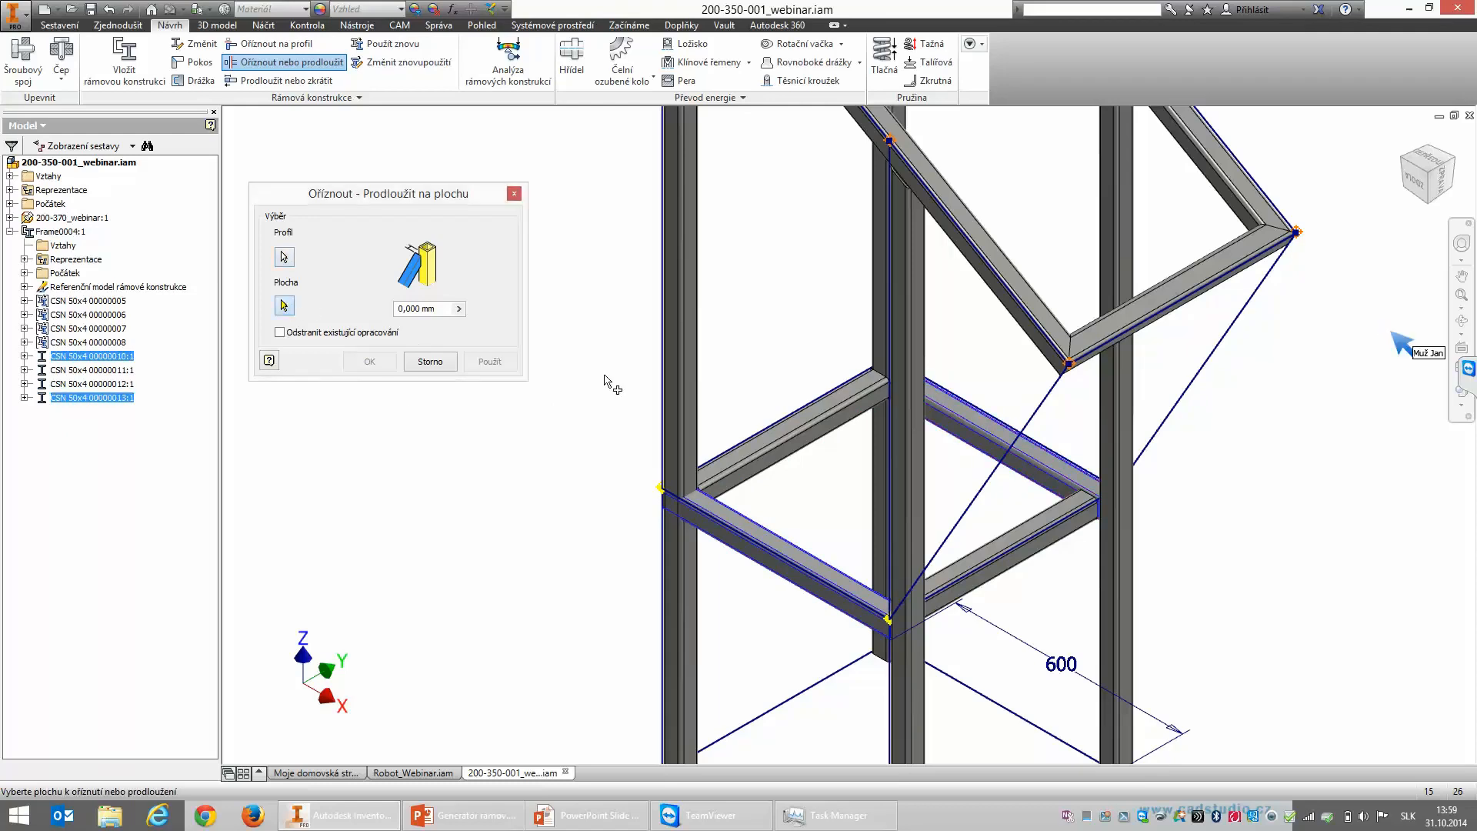
{"action": "scroll", "coordinate": [664, 431], "scroll_direction": "up", "scroll_amount": 3}
{"action": "left_click", "coordinate": [713, 410]}
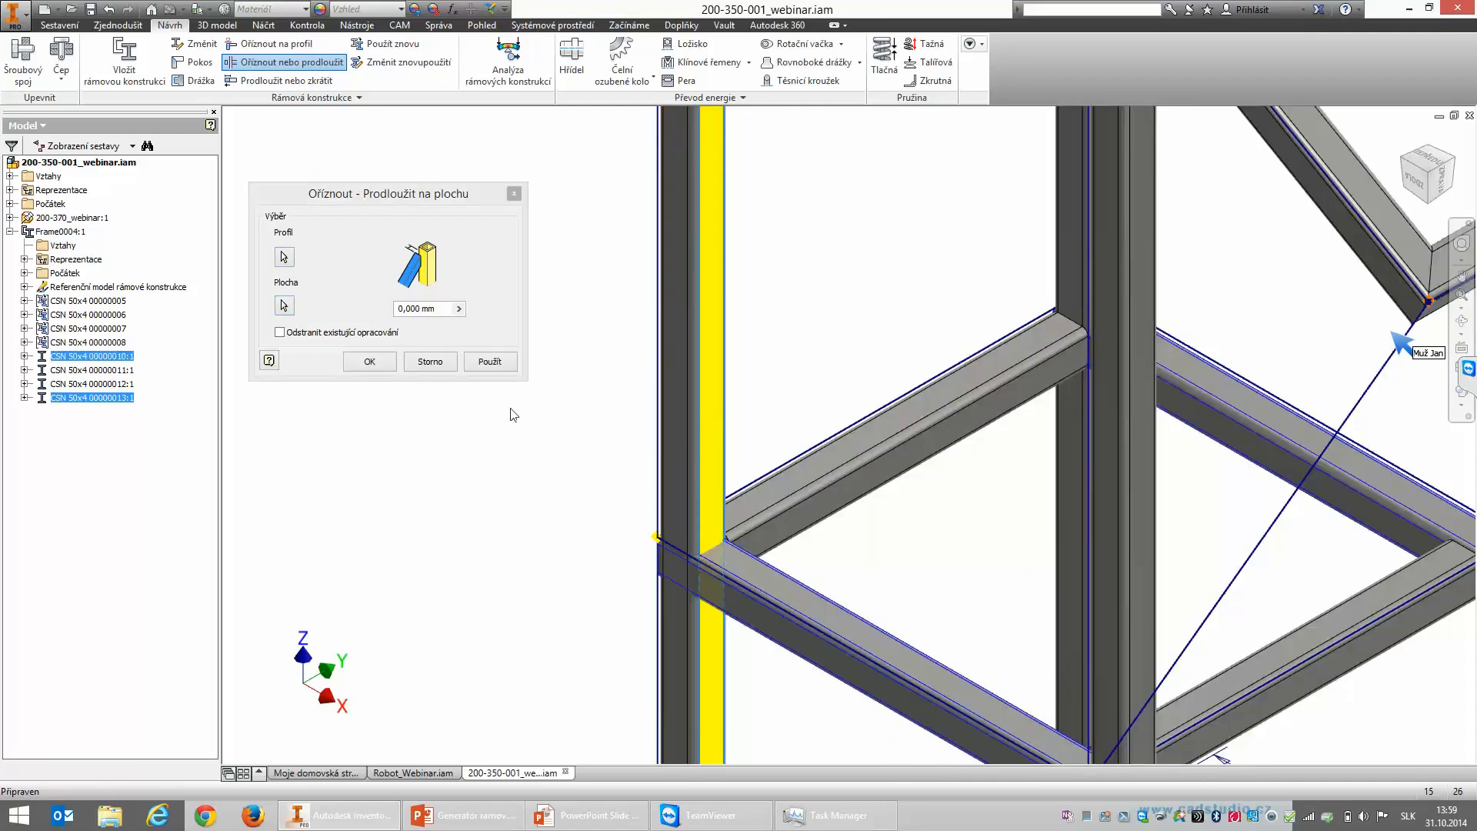
{"action": "left_click", "coordinate": [491, 361]}
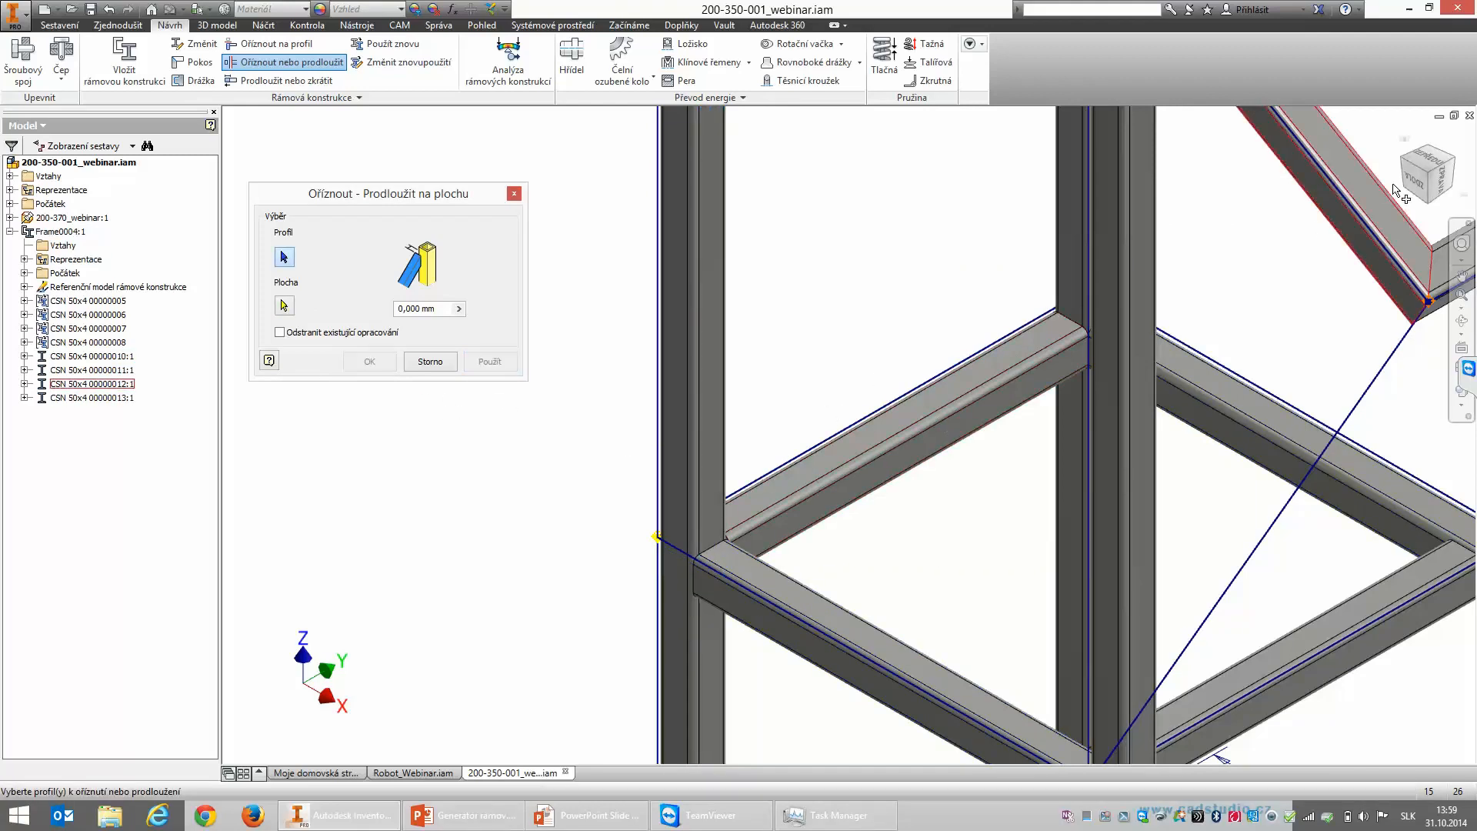
Step: Examine the joints between the trimmed mid-height tubes and the legs from several sides of the frame
{"action": "left_click", "coordinate": [1408, 164]}
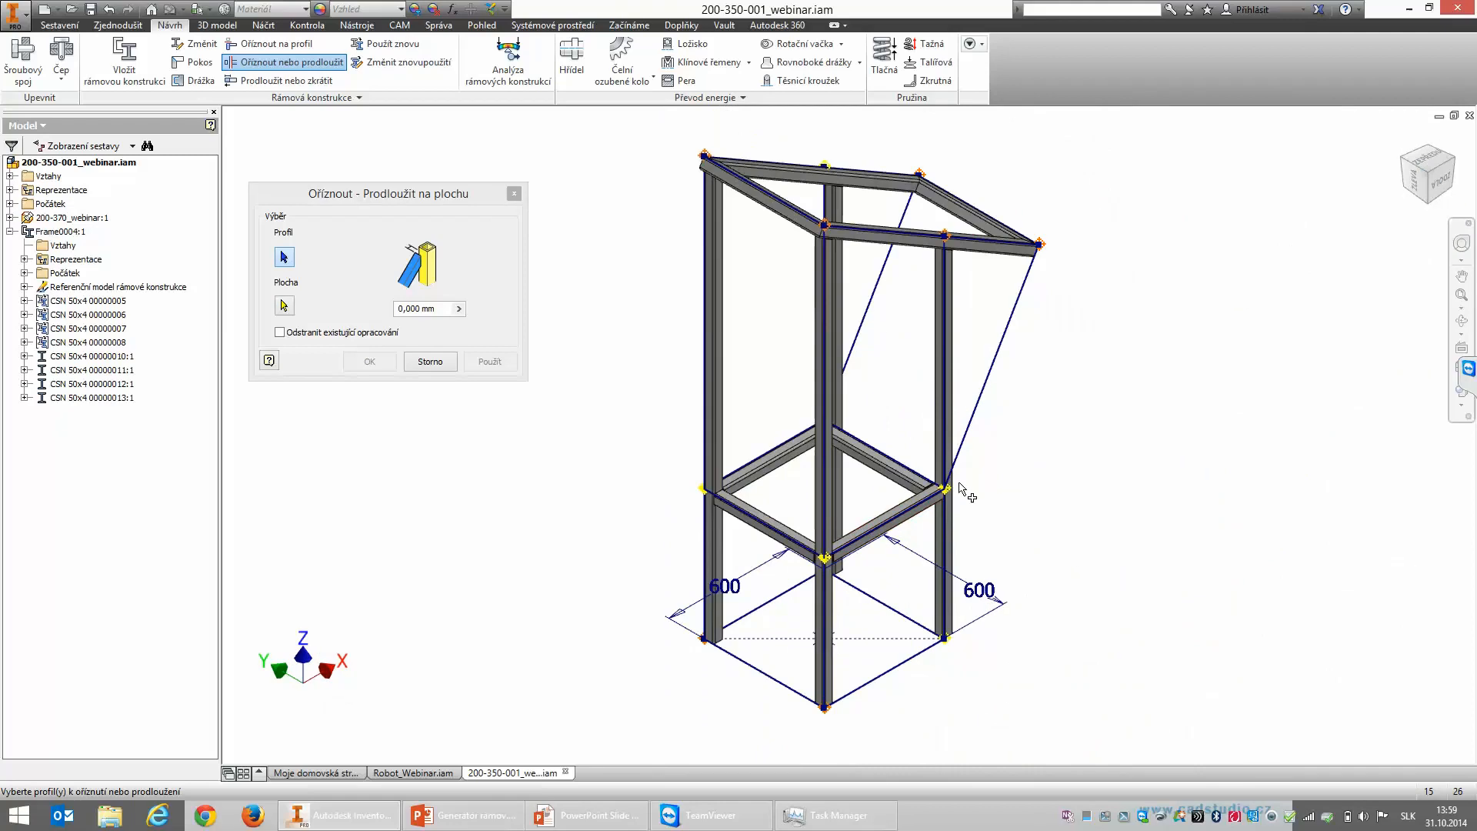
{"action": "scroll", "coordinate": [903, 531], "scroll_direction": "down", "scroll_amount": 6}
{"action": "scroll", "coordinate": [902, 478], "scroll_direction": "up", "scroll_amount": 5}
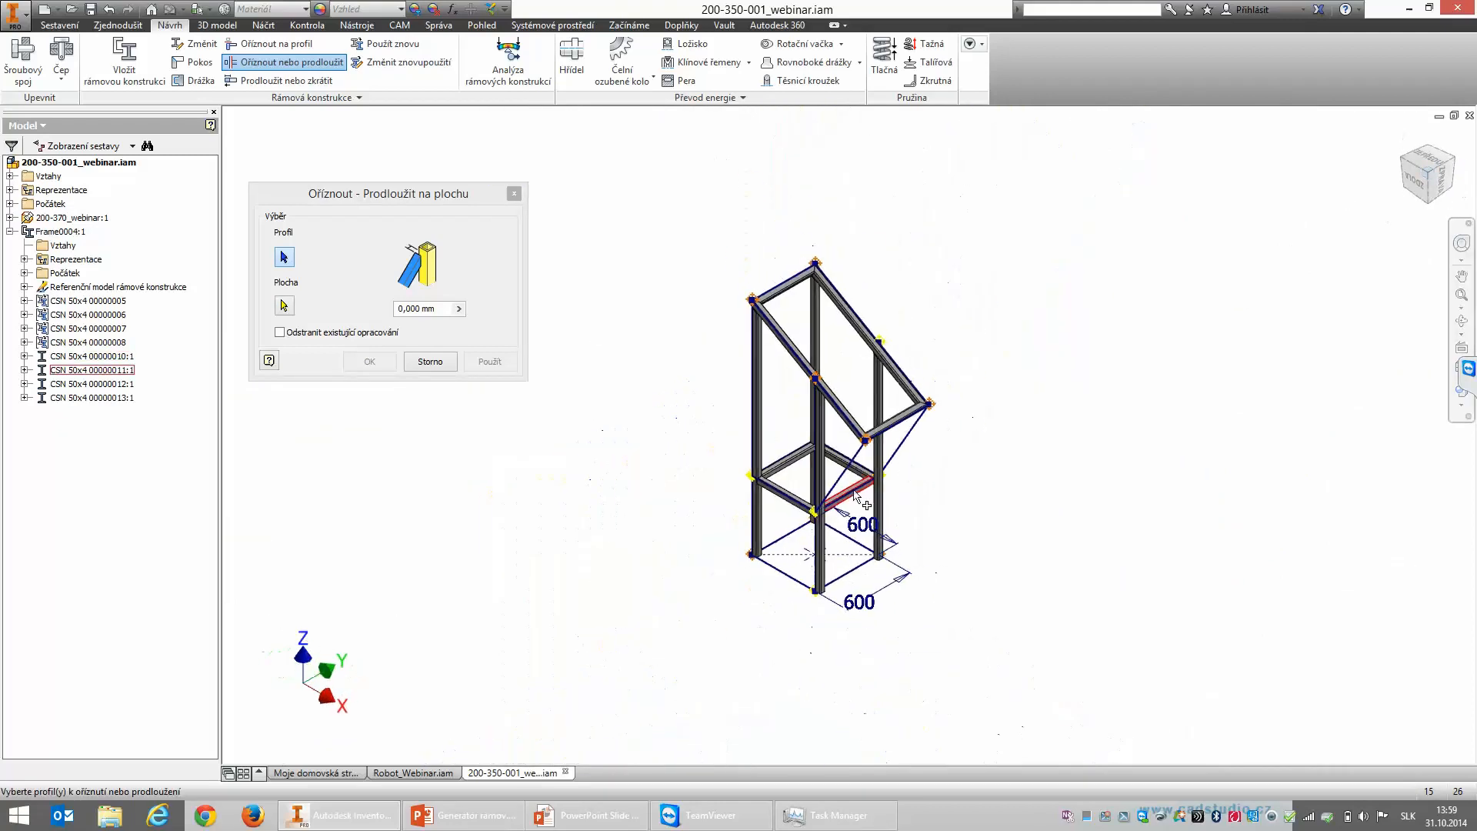
{"action": "scroll", "coordinate": [889, 455], "scroll_direction": "down", "scroll_amount": 7}
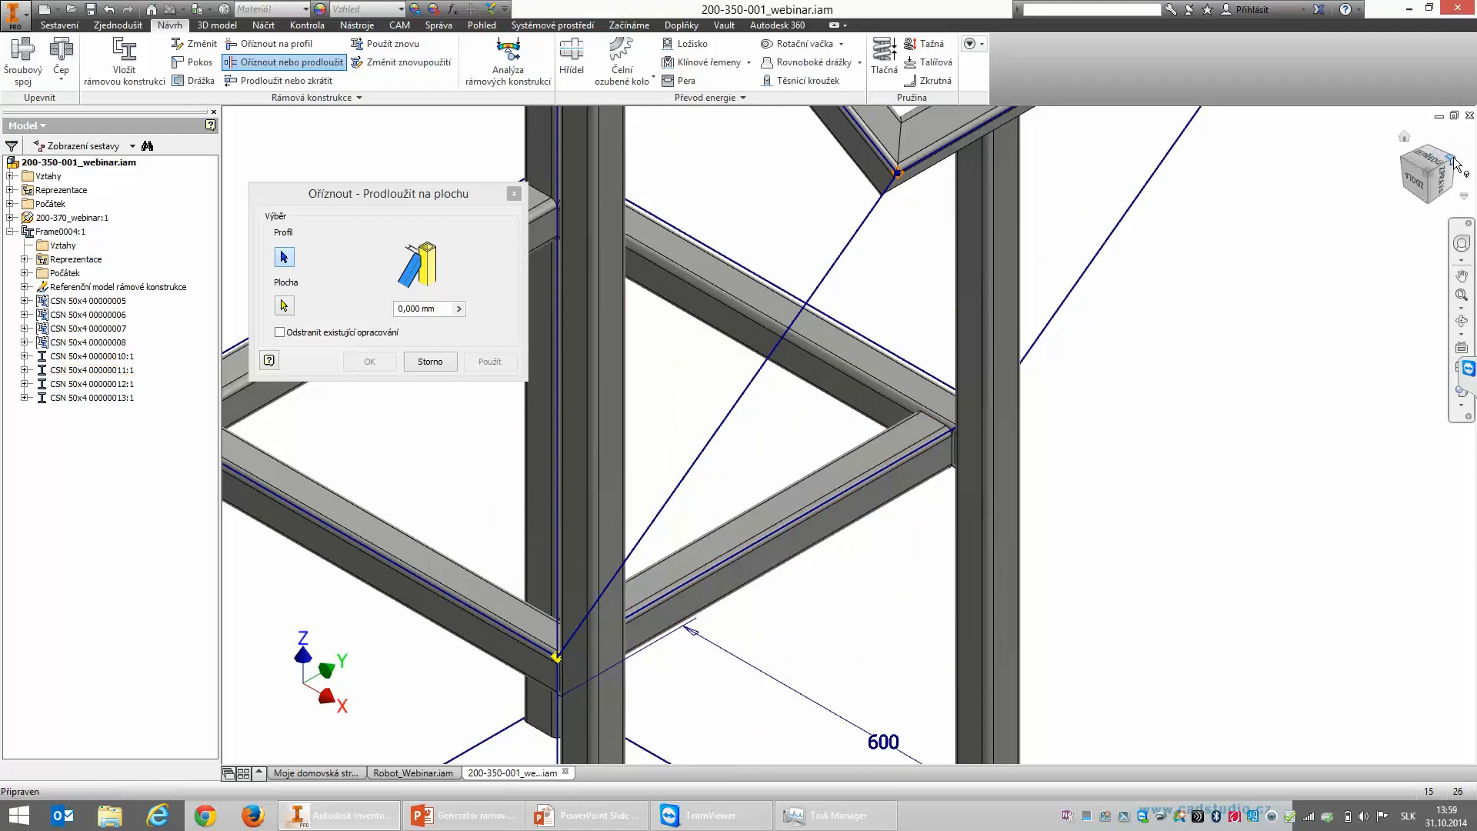
{"action": "left_click", "coordinate": [1455, 160]}
{"action": "scroll", "coordinate": [937, 571], "scroll_direction": "down", "scroll_amount": 6}
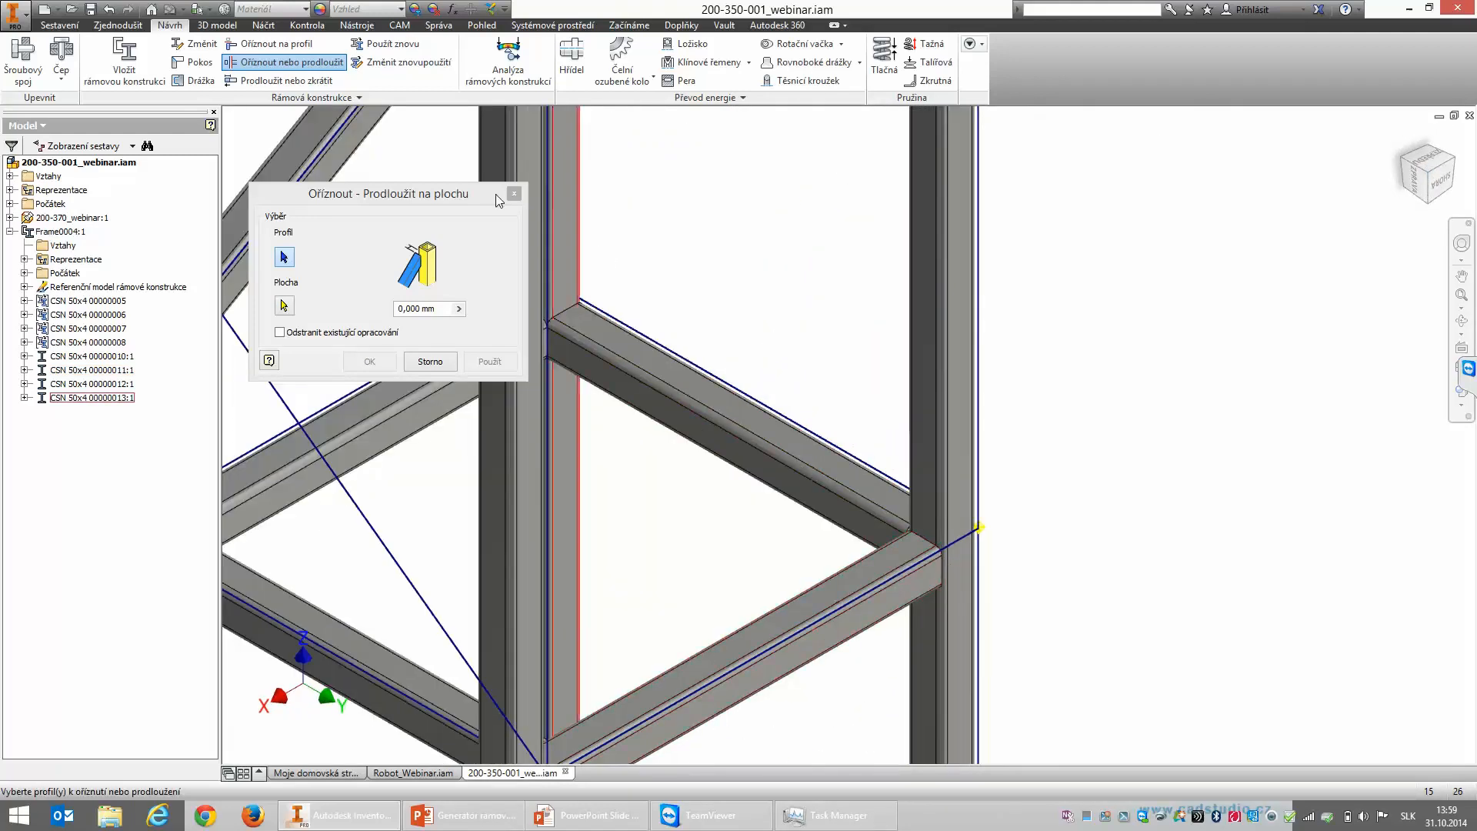
Step: Leave the trim command, save the assembly with all its new frame files, and open the frame analysis environment
{"action": "left_click", "coordinate": [430, 361]}
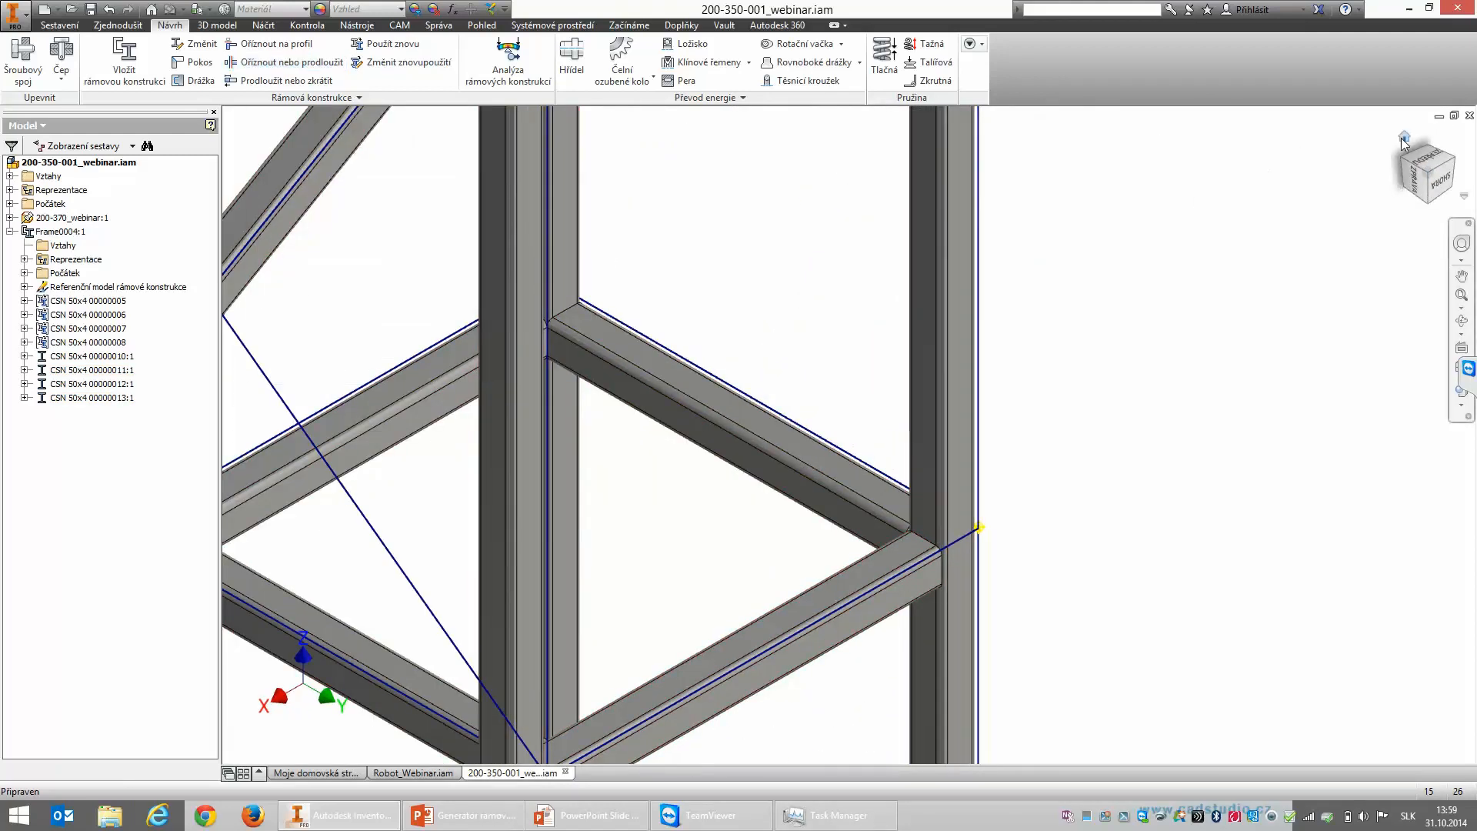
{"action": "left_click", "coordinate": [1404, 131]}
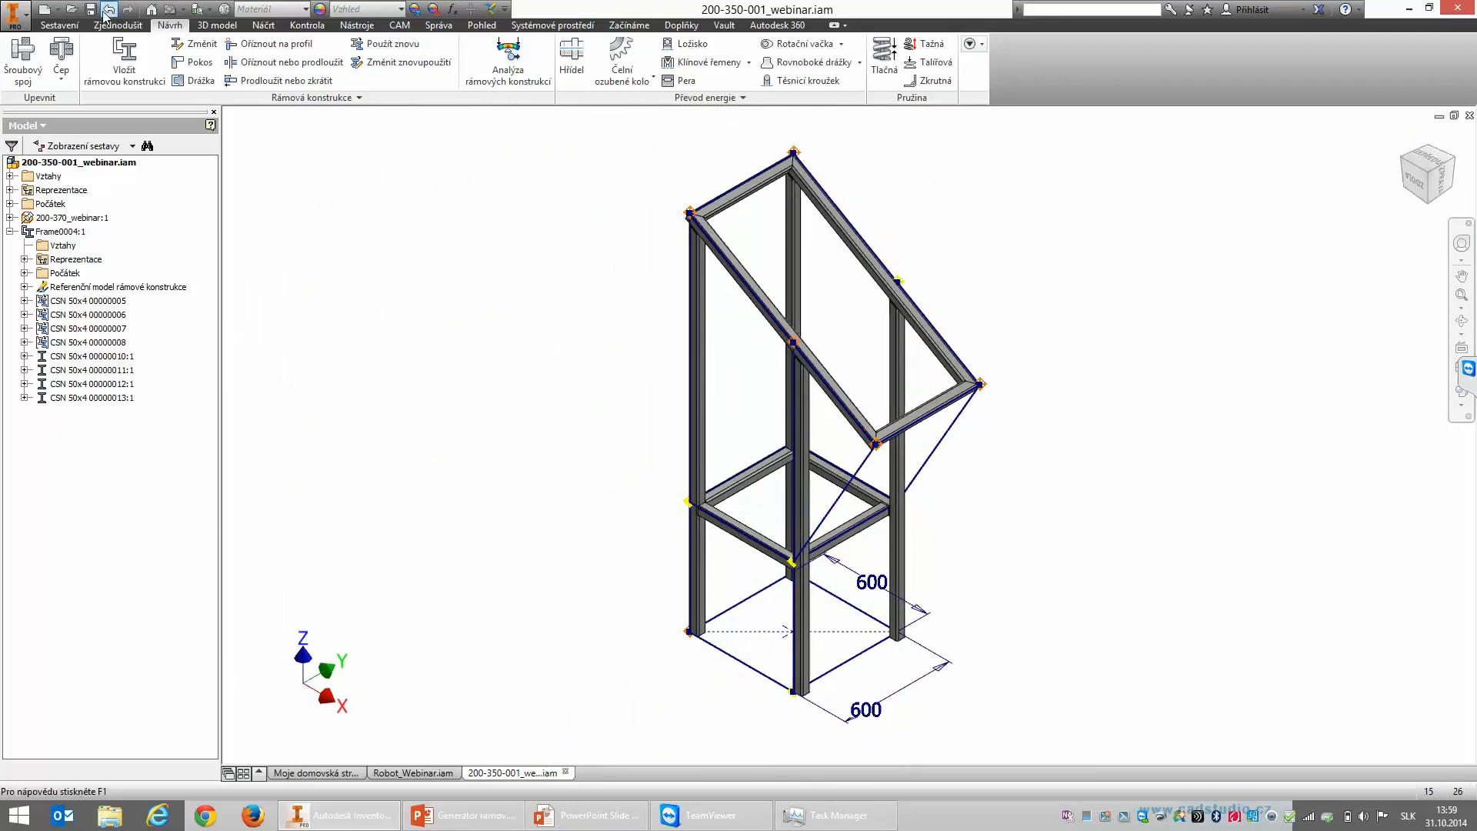
{"action": "left_click", "coordinate": [91, 9]}
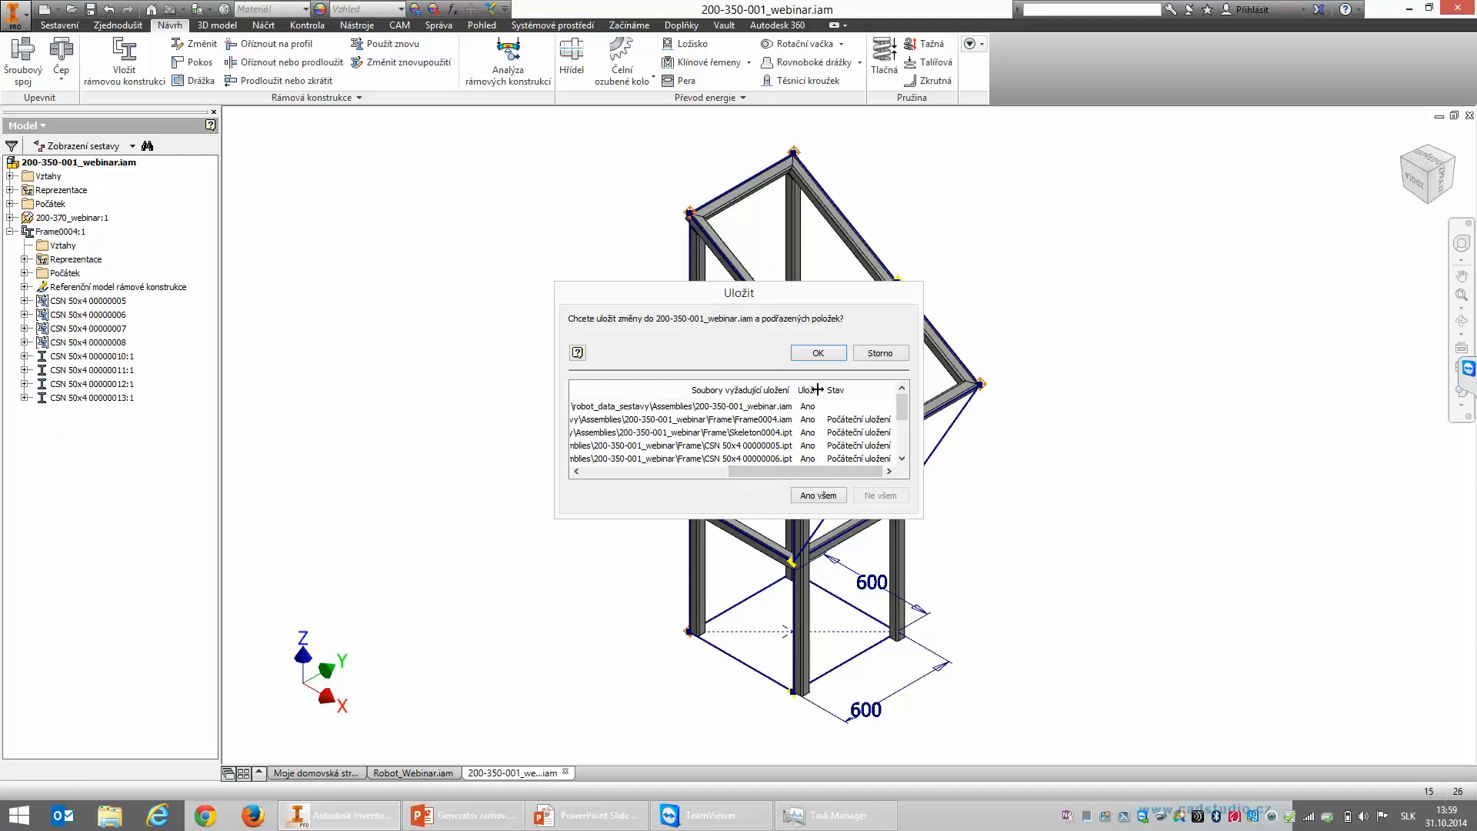
{"action": "left_click", "coordinate": [817, 351]}
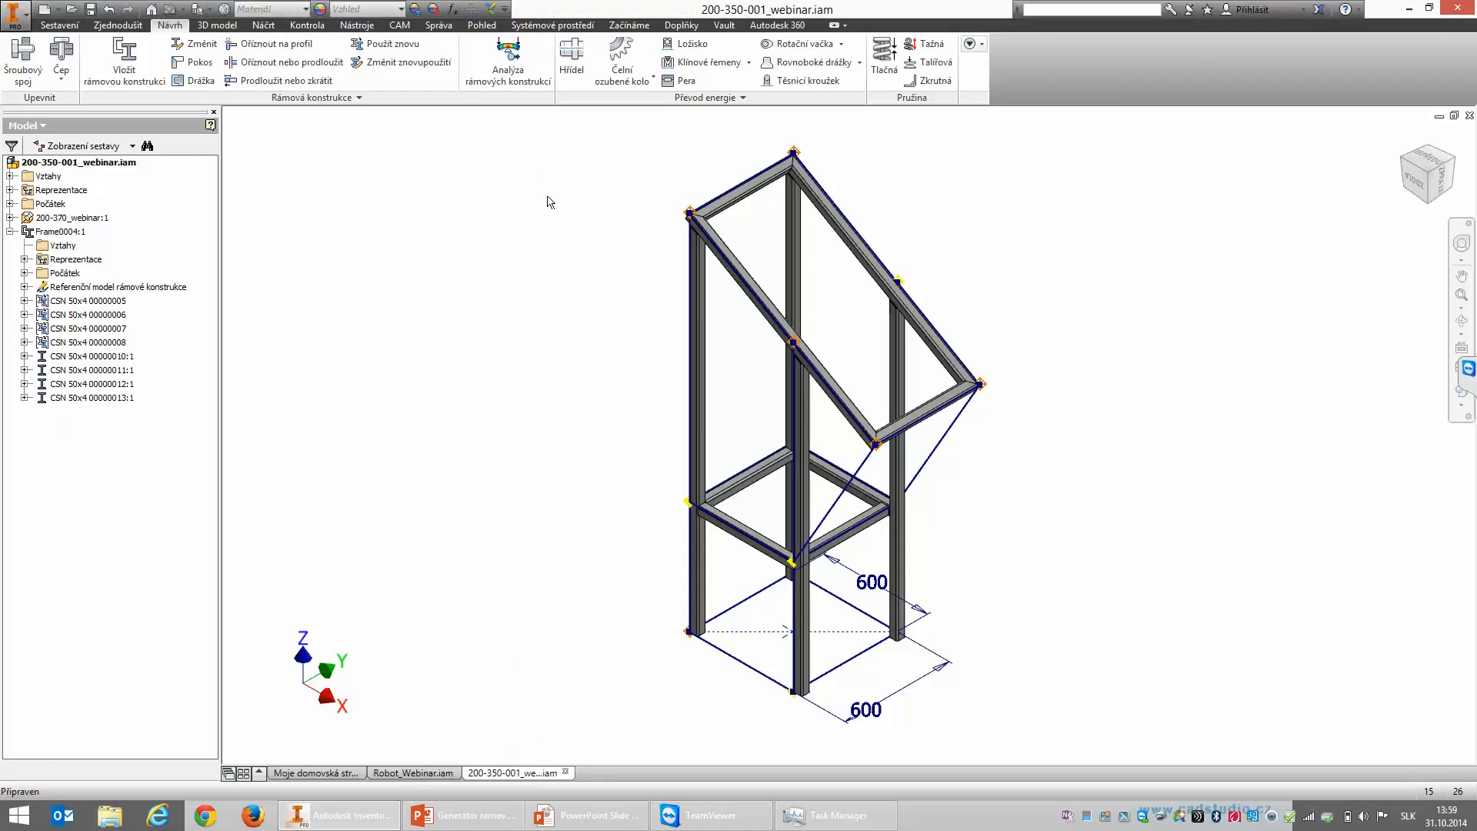
{"action": "left_click", "coordinate": [509, 61]}
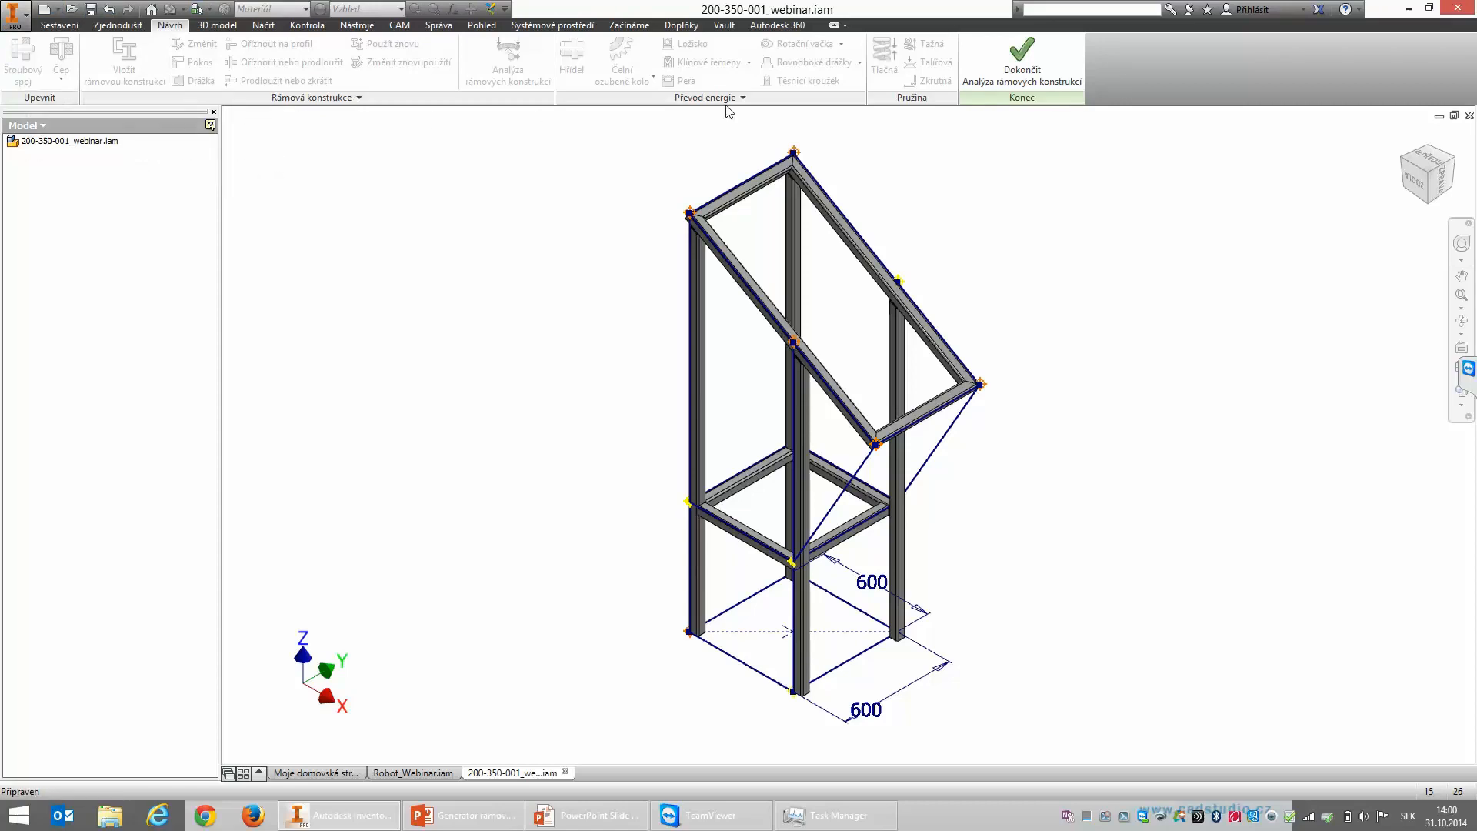
Step: Switch to PowerPoint, review the slide on static and modal frame analysis, and return to Inventor
{"action": "left_click", "coordinate": [584, 820]}
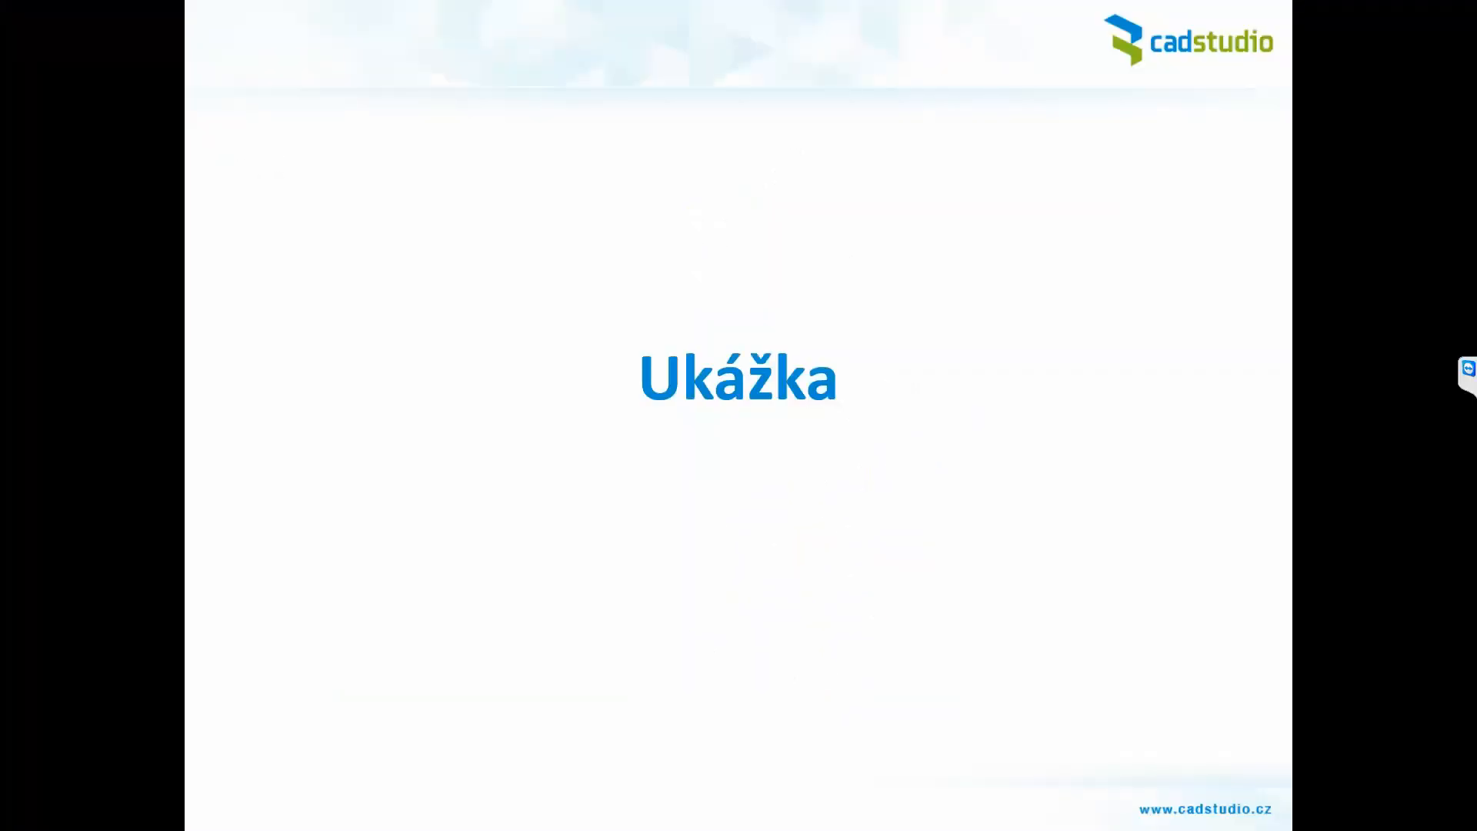
{"action": "key", "text": "Left"}
{"action": "key", "text": "Left"}
{"action": "key", "text": "Left"}
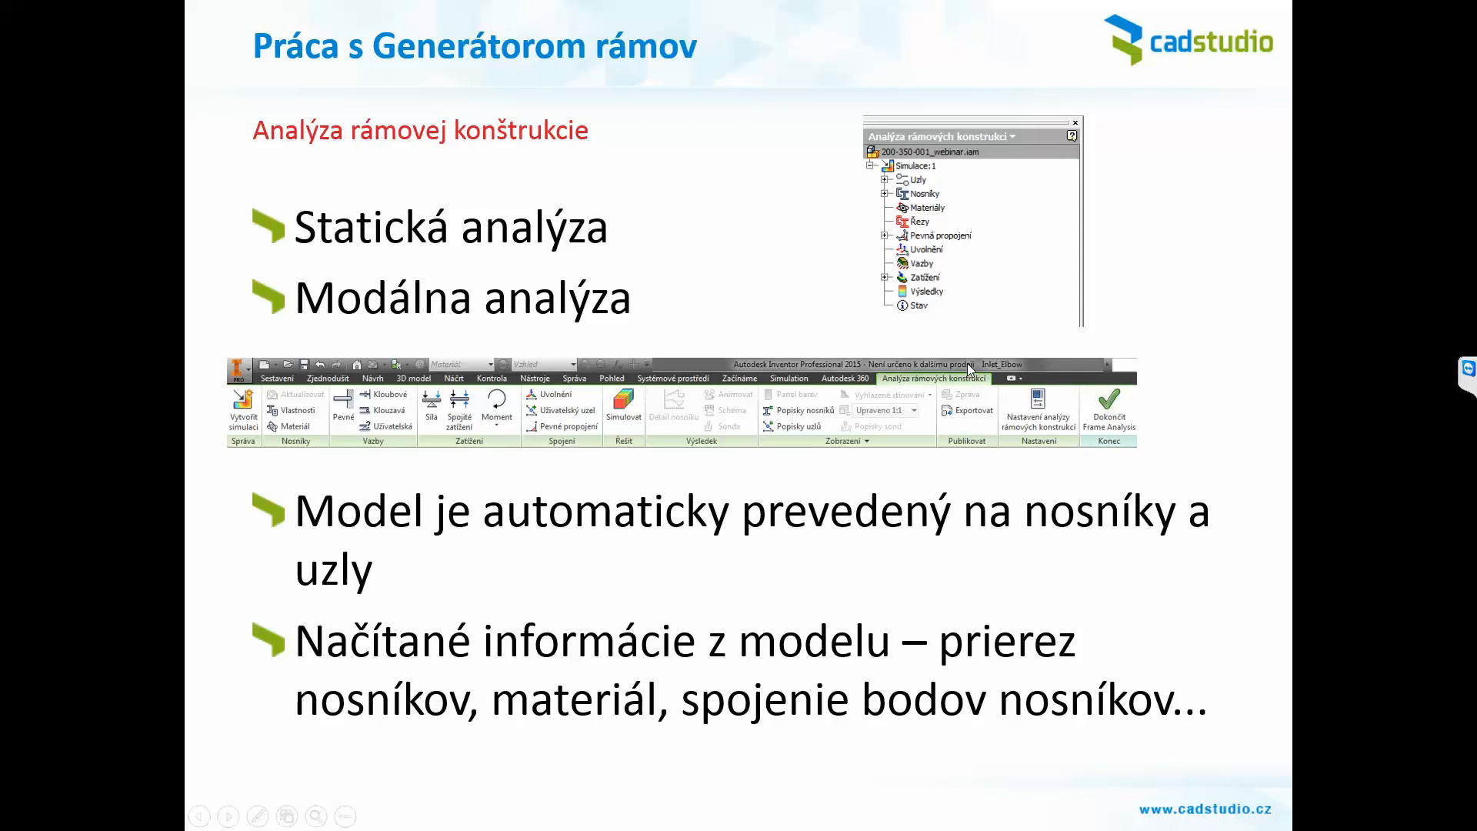
{"action": "key", "text": "alt+Tab"}
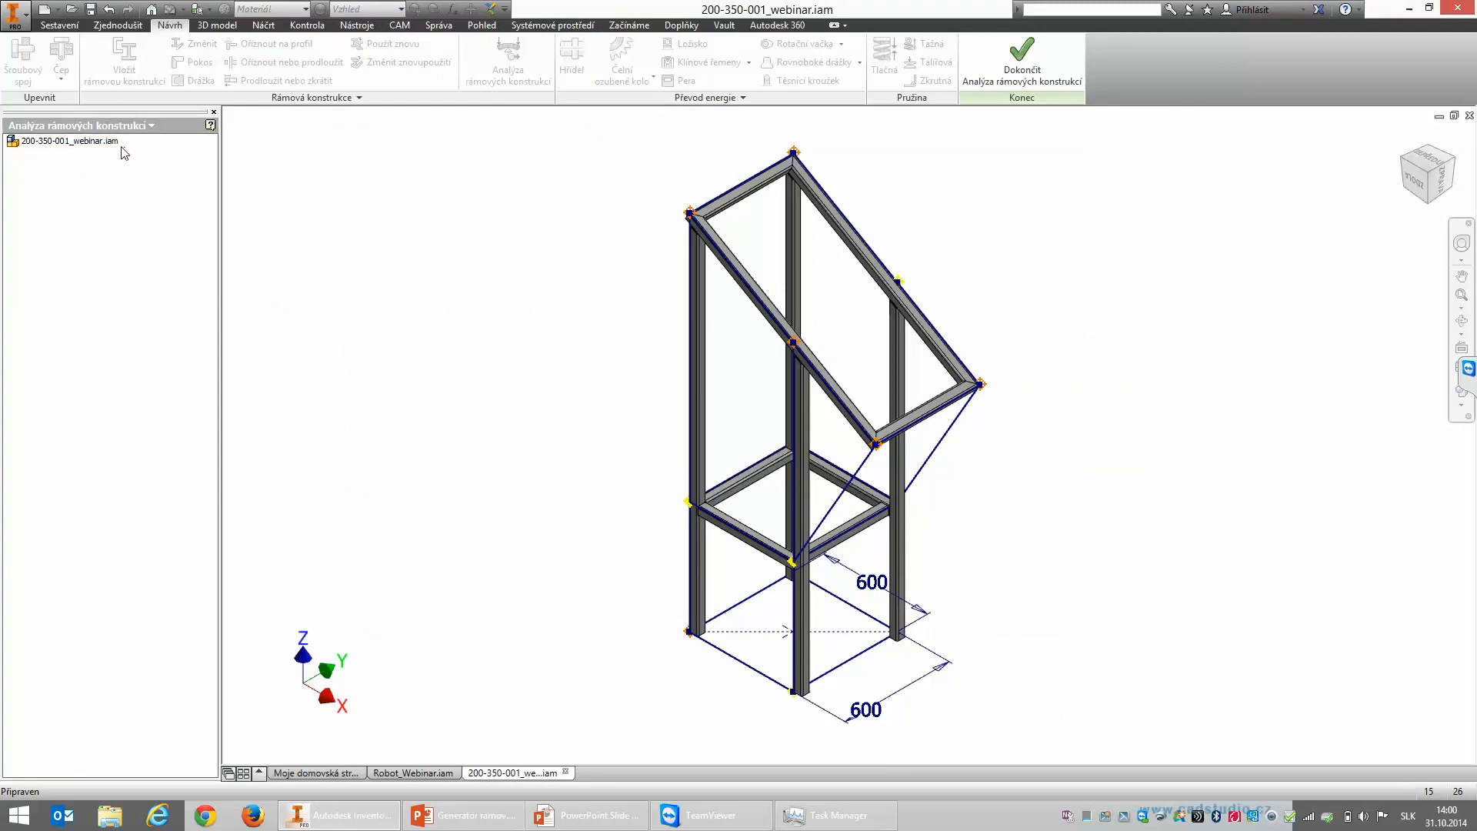
Step: Create a new static analysis simulation named Simulace:1 for the frame assembly
{"action": "right_click", "coordinate": [71, 142]}
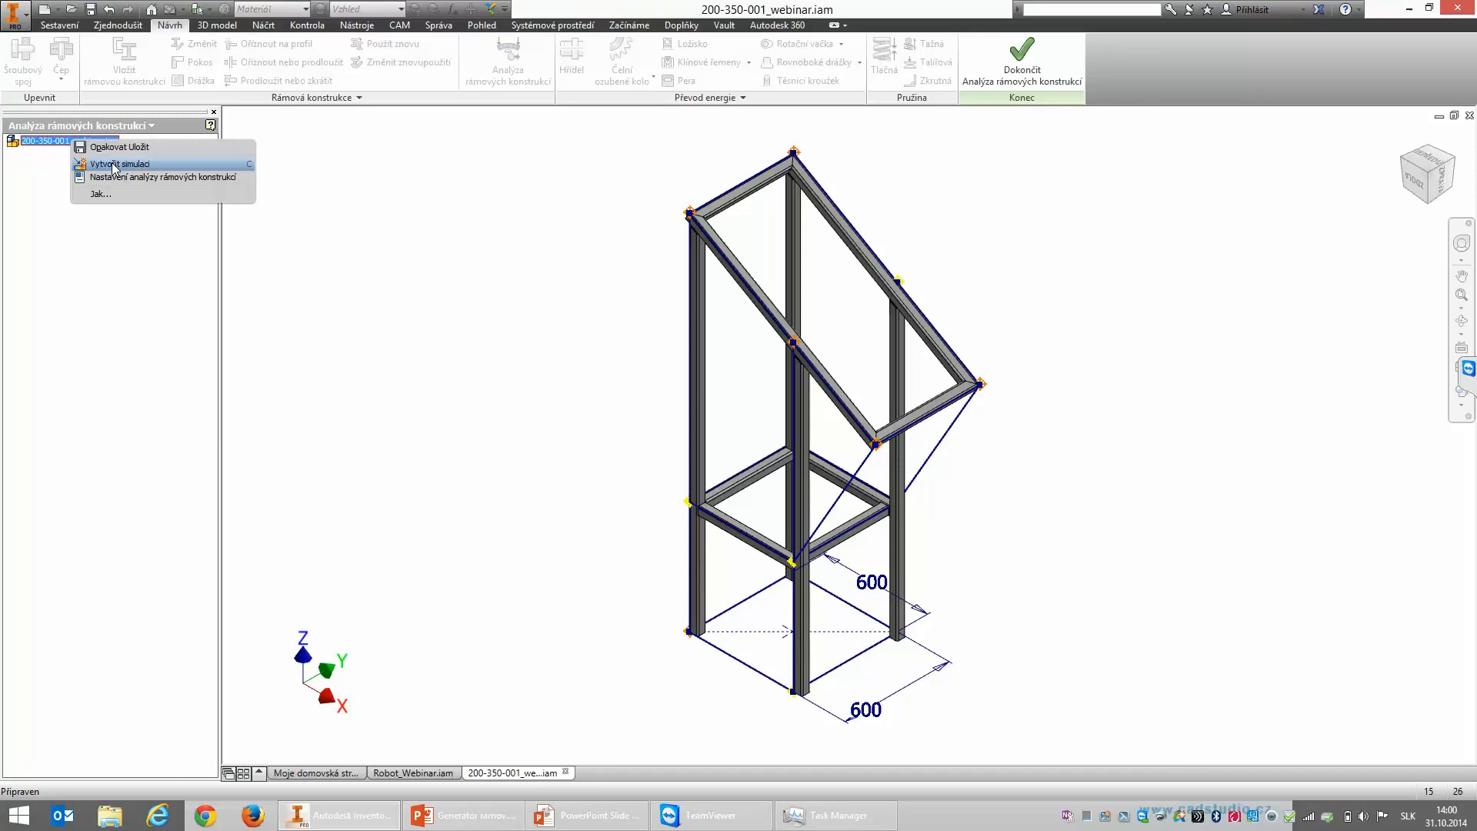
{"action": "left_click", "coordinate": [114, 165]}
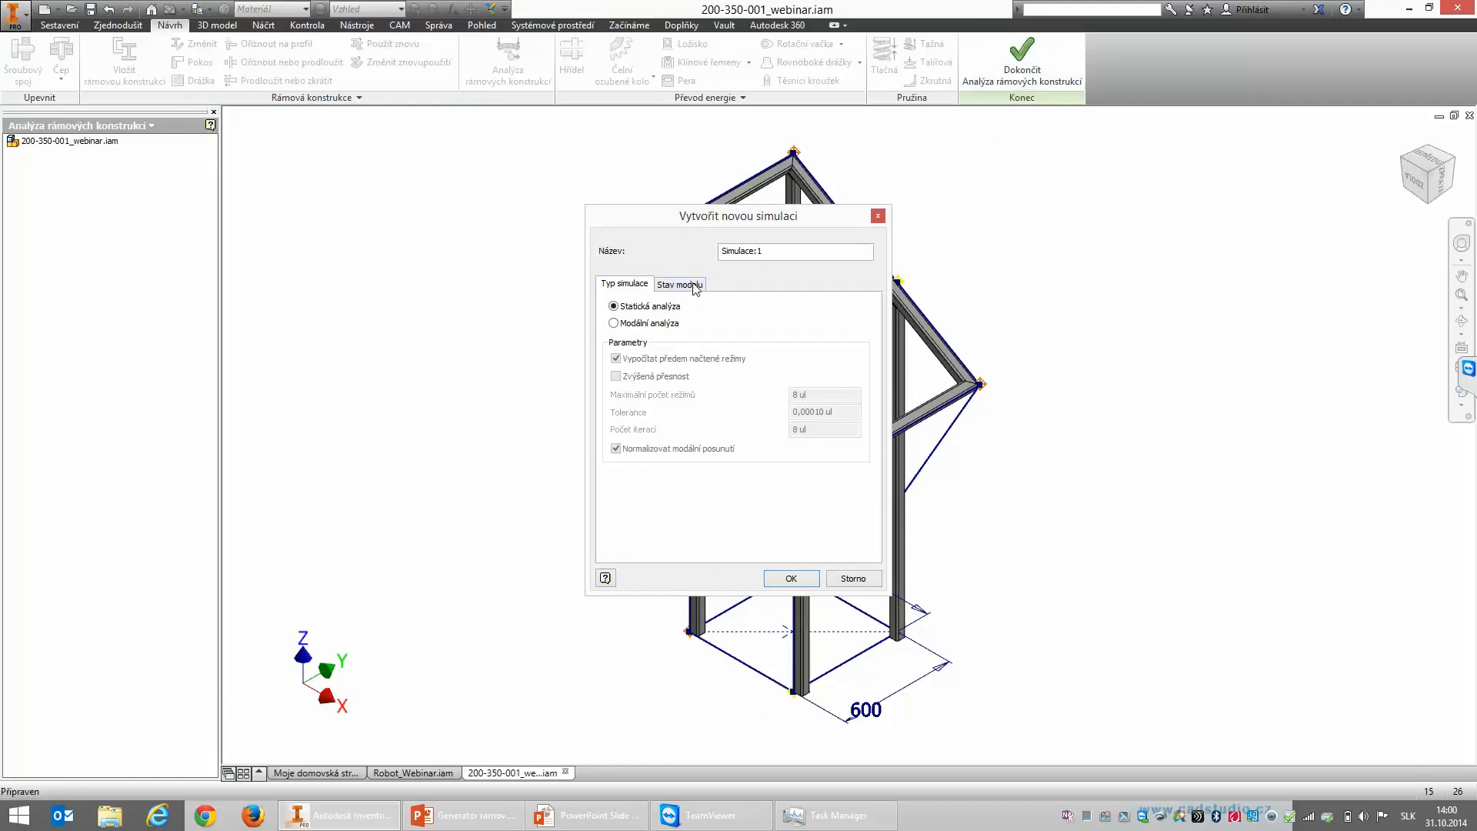
{"action": "left_click", "coordinate": [786, 579]}
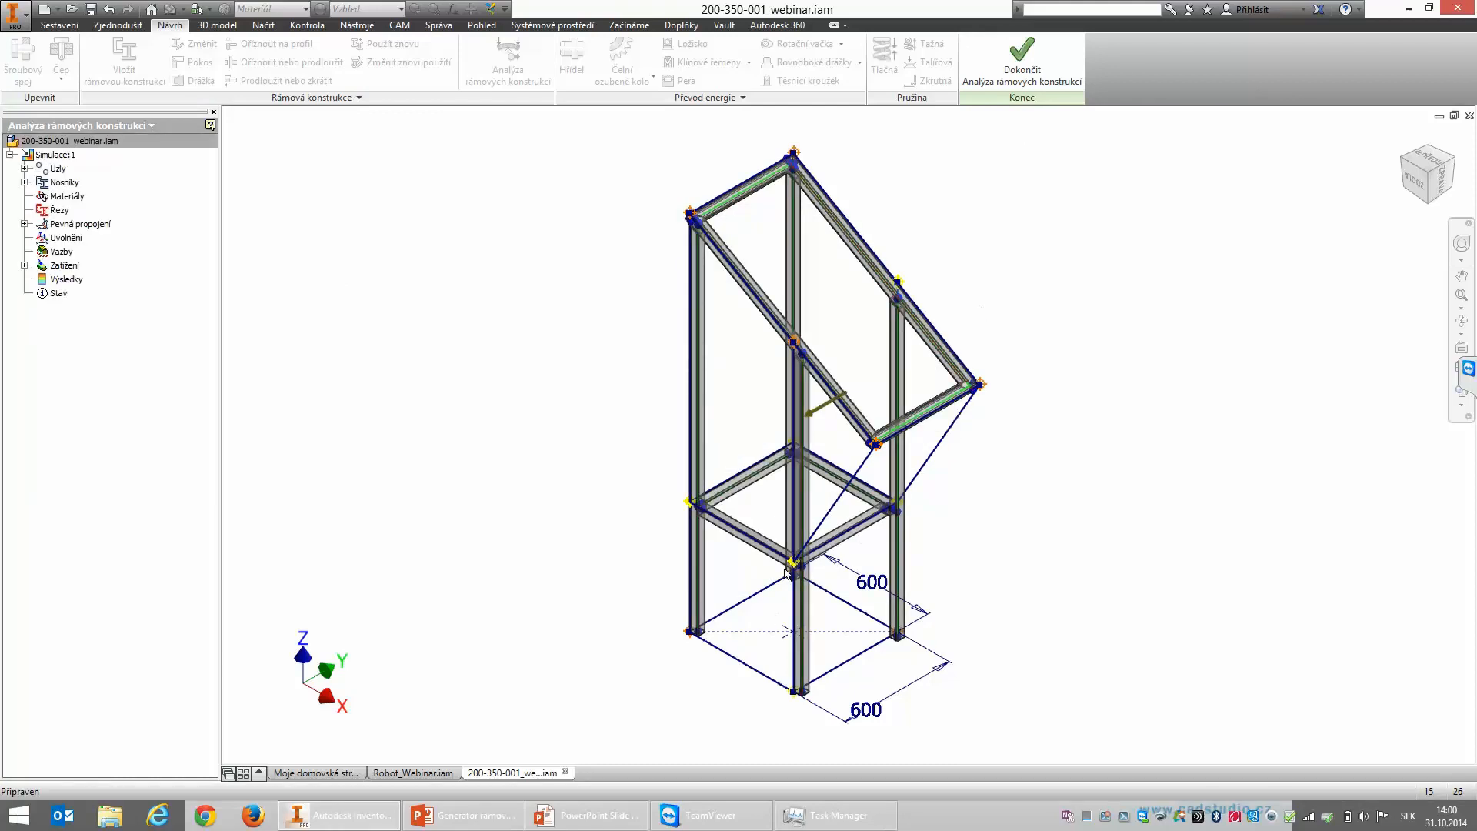
Step: Edit the simulation's gravity load so that it acts in the Z direction
{"action": "scroll", "coordinate": [787, 574], "scroll_direction": "down", "scroll_amount": 2}
{"action": "scroll", "coordinate": [795, 569], "scroll_direction": "up", "scroll_amount": 2}
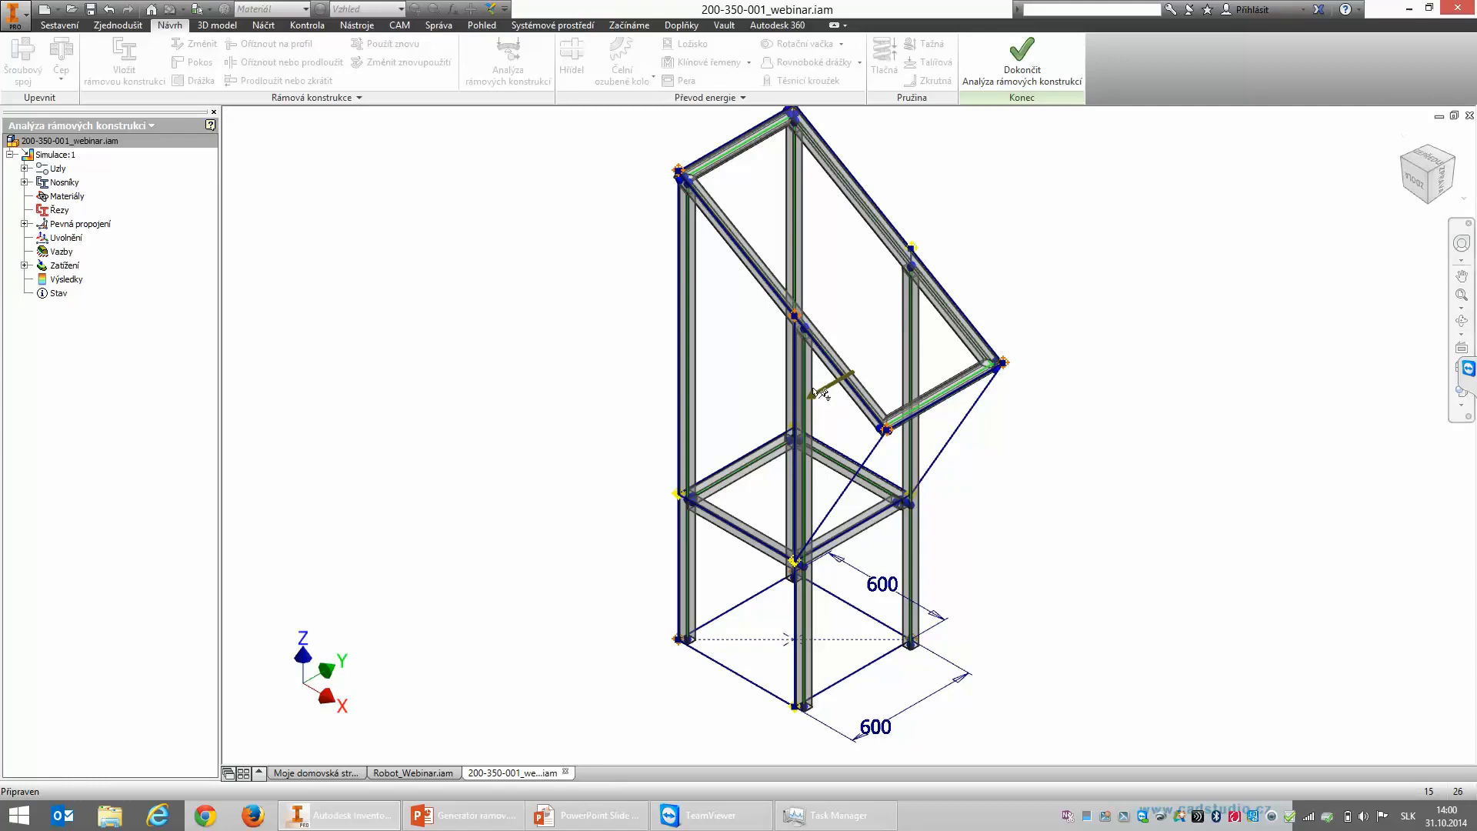
{"action": "left_click", "coordinate": [1436, 180]}
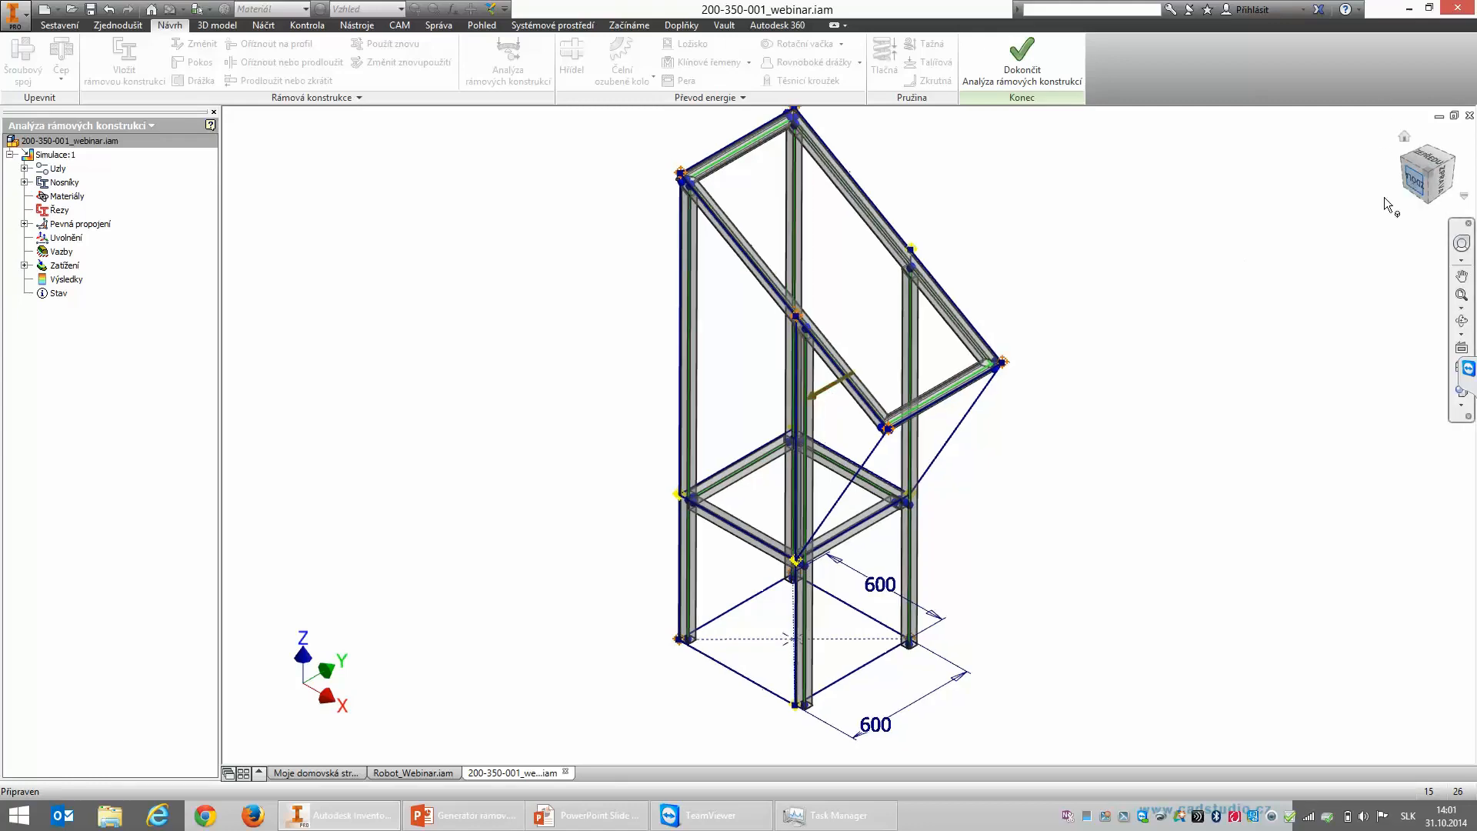
{"action": "left_click", "coordinate": [1402, 146]}
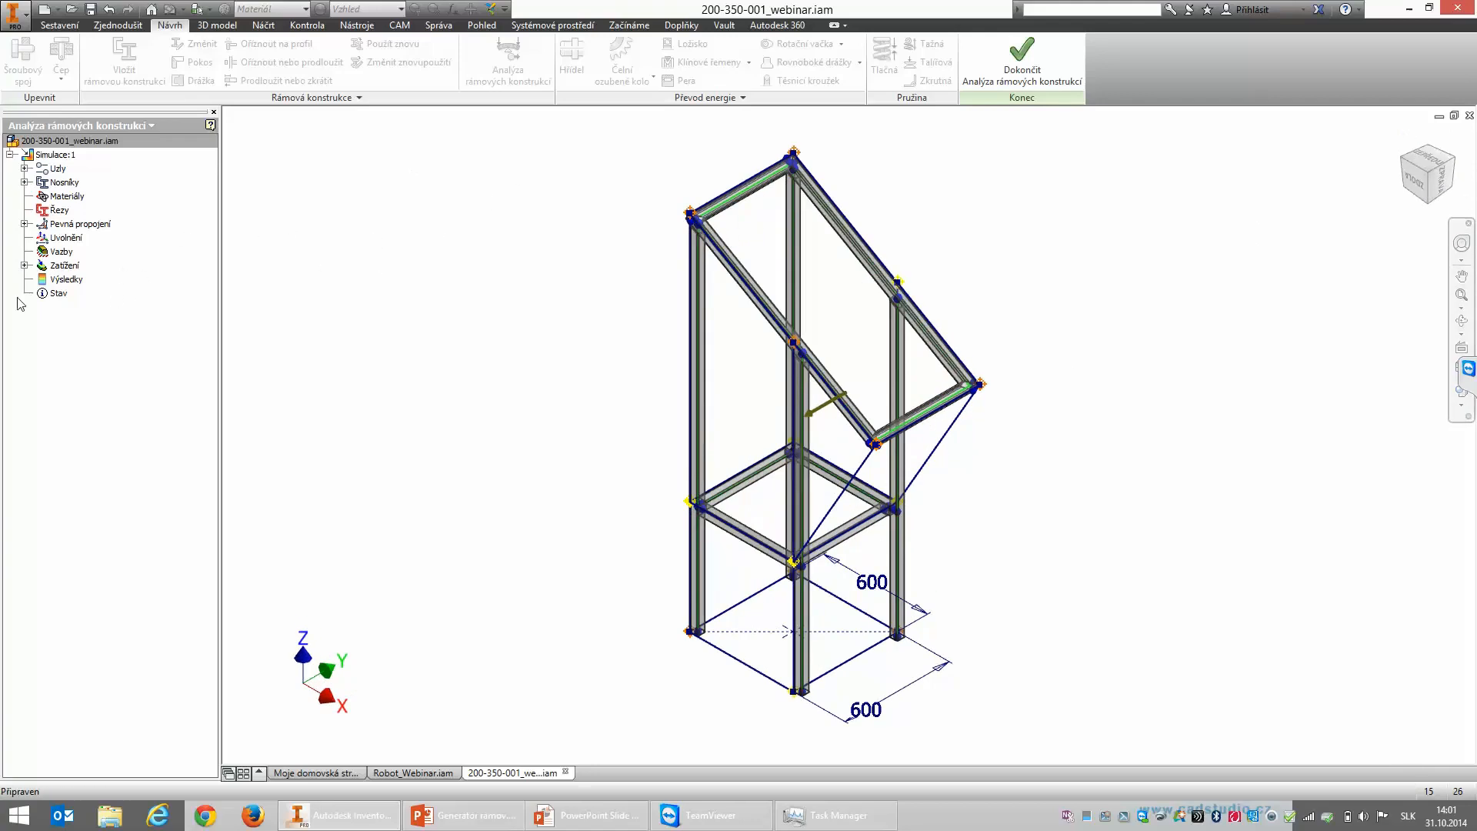
{"action": "left_click", "coordinate": [25, 265]}
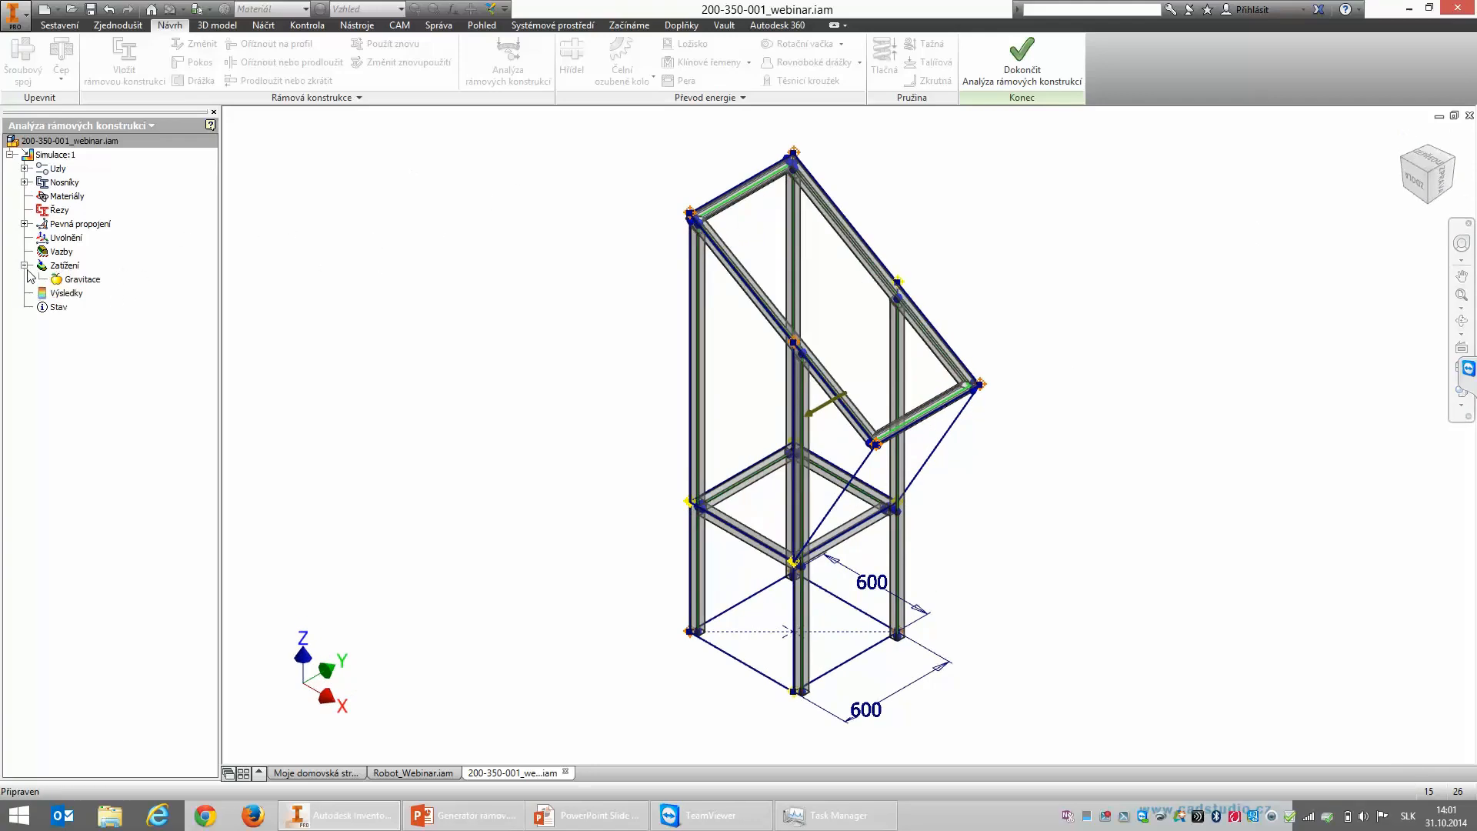
{"action": "right_click", "coordinate": [75, 278]}
{"action": "left_click", "coordinate": [108, 302]}
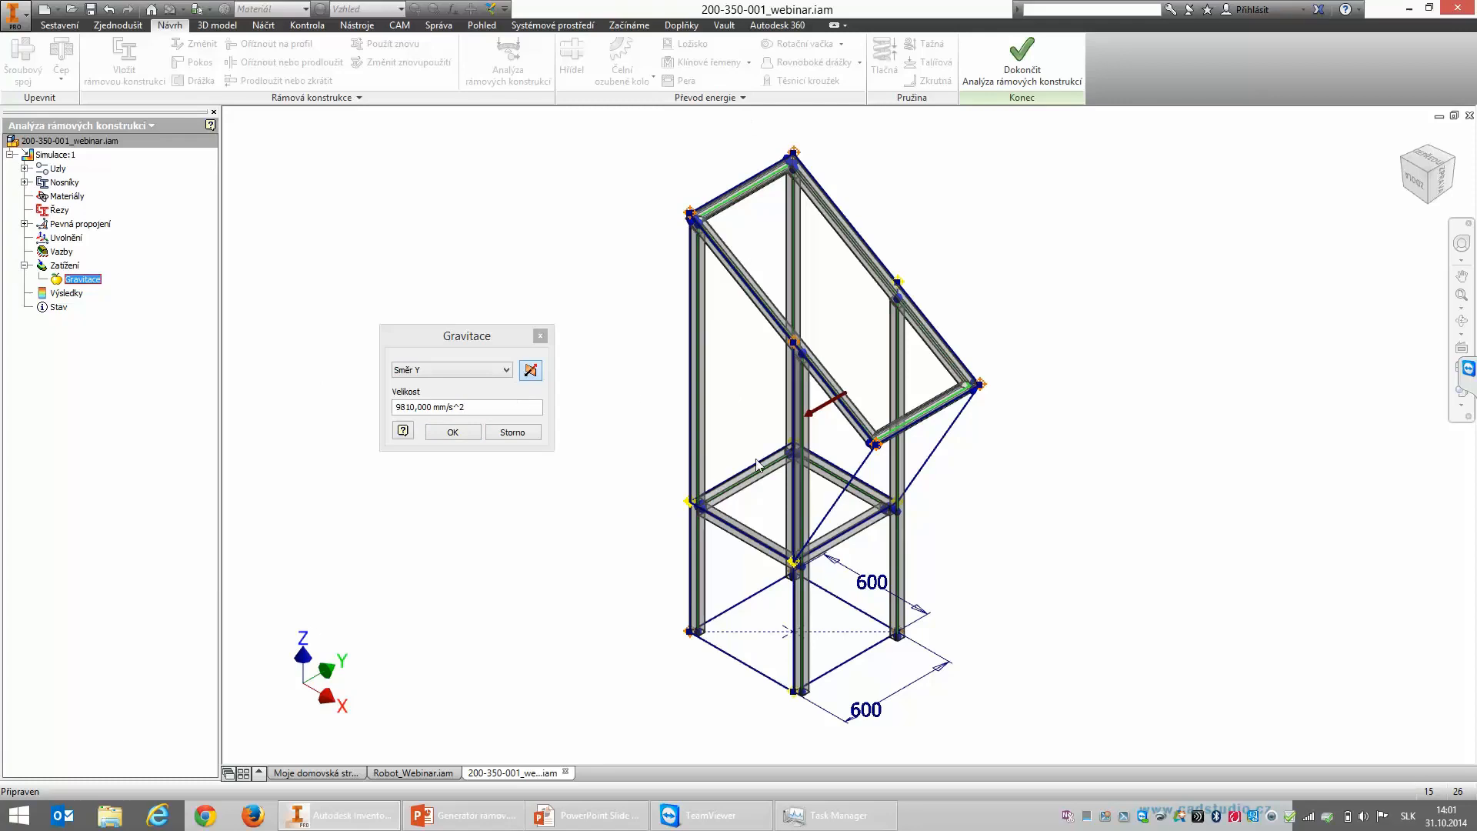
{"action": "left_click", "coordinate": [505, 371]}
{"action": "left_click", "coordinate": [431, 402]}
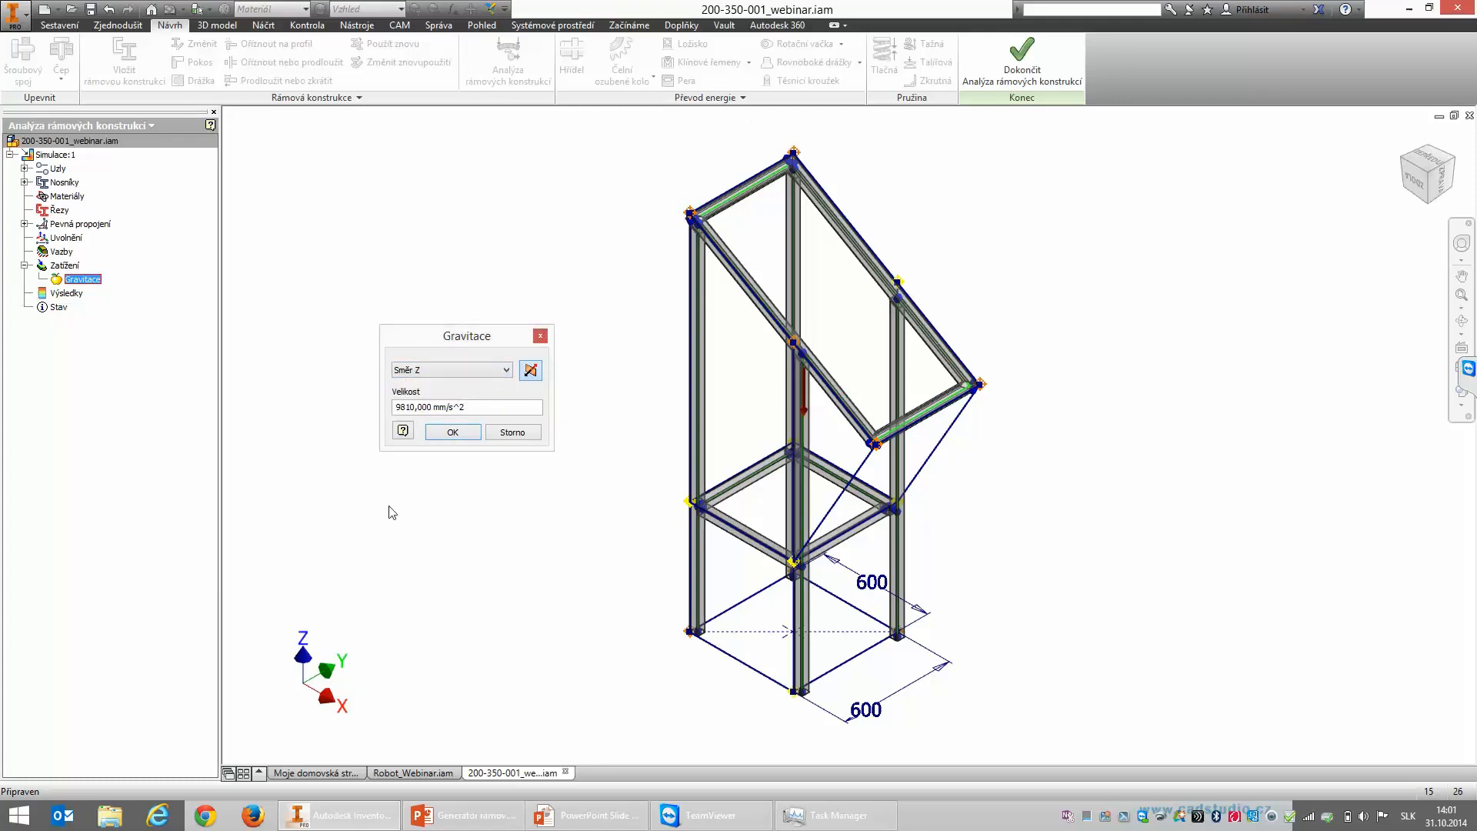
{"action": "left_click", "coordinate": [454, 432]}
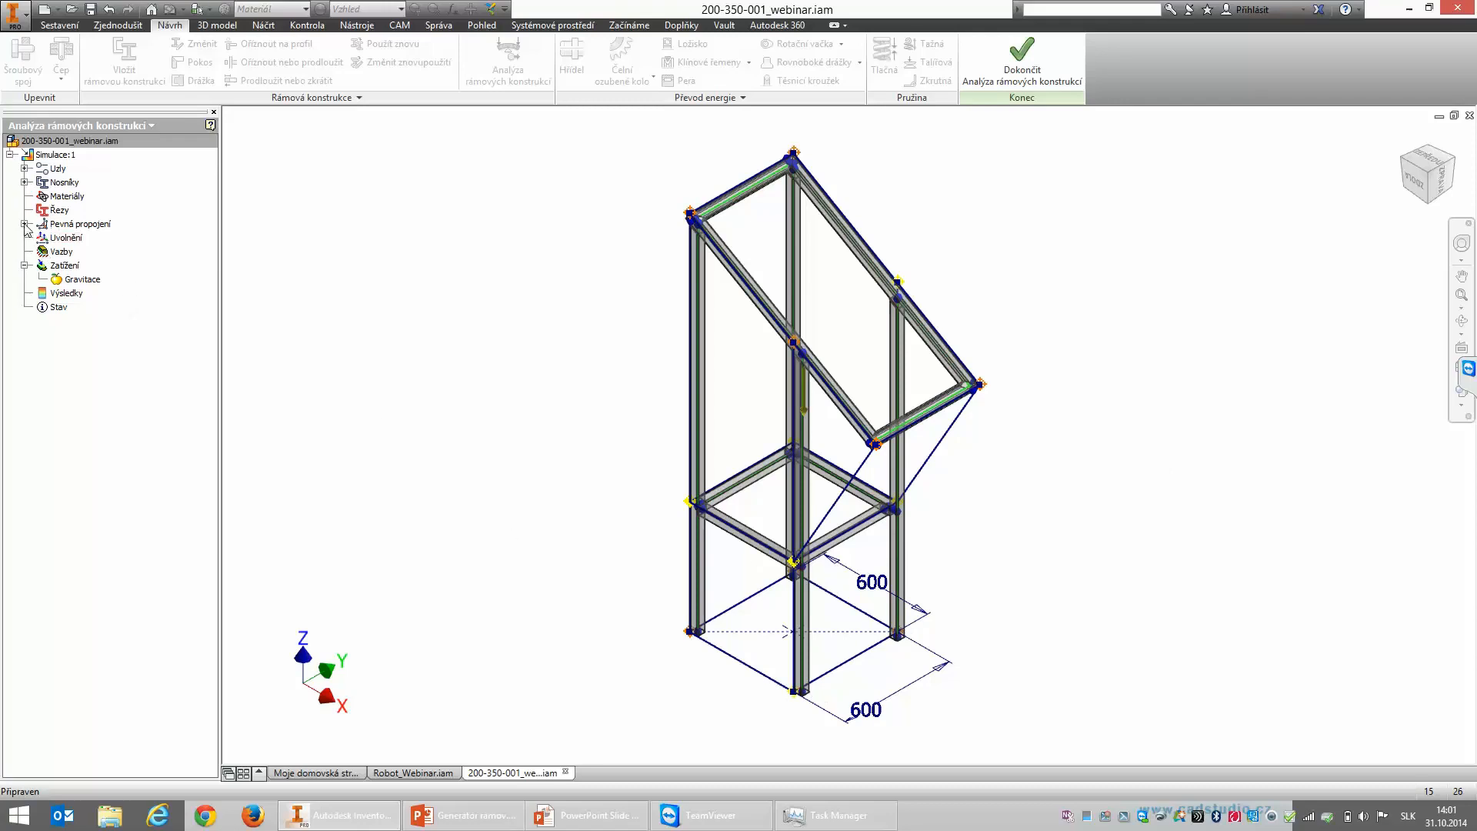
Step: Apply fixed constraints to the bottom end nodes of the two shorter legs
{"action": "right_click", "coordinate": [47, 249]}
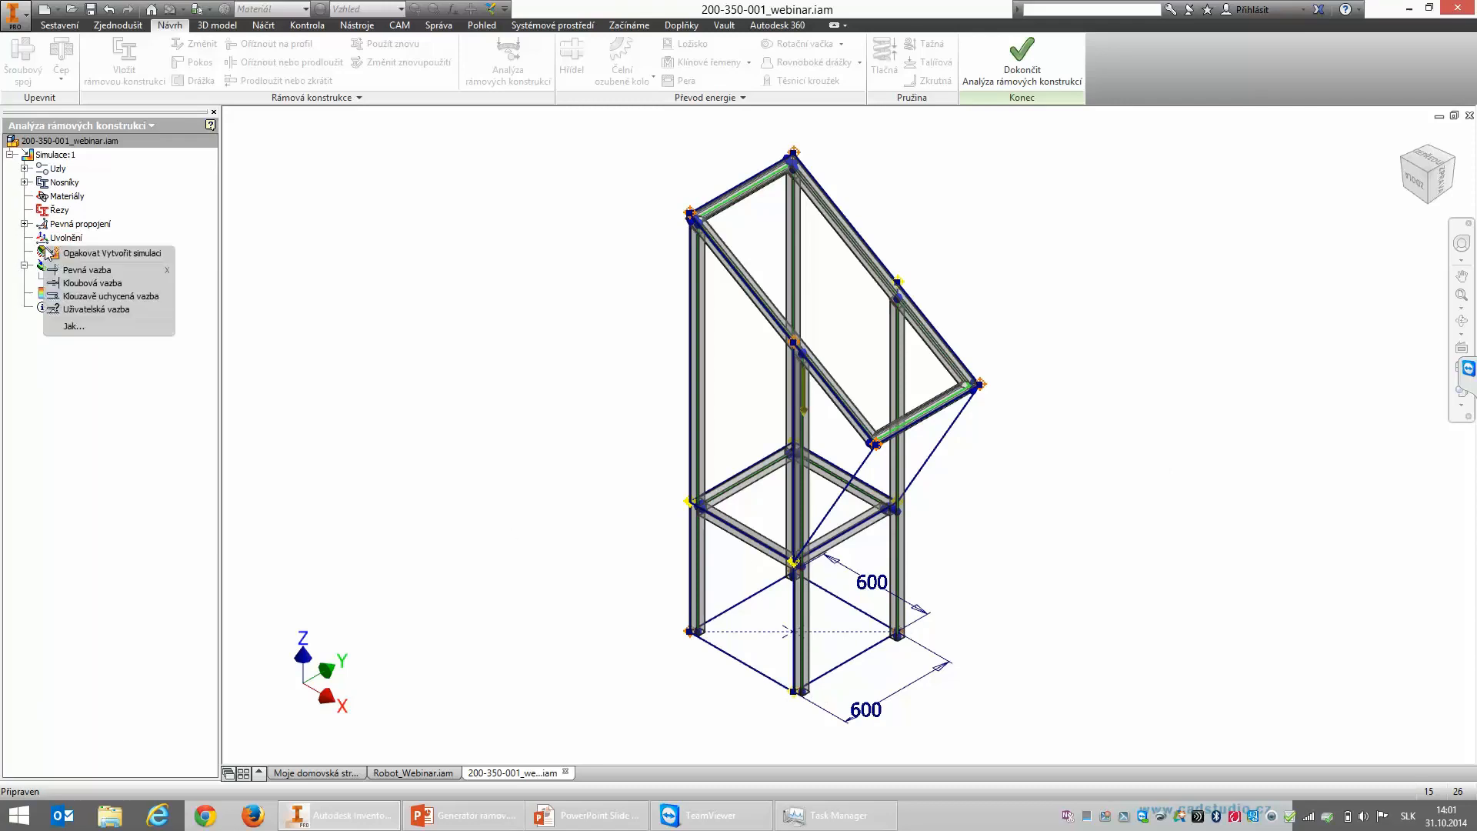
{"action": "left_click", "coordinate": [83, 271]}
{"action": "scroll", "coordinate": [778, 693], "scroll_direction": "up", "scroll_amount": 6}
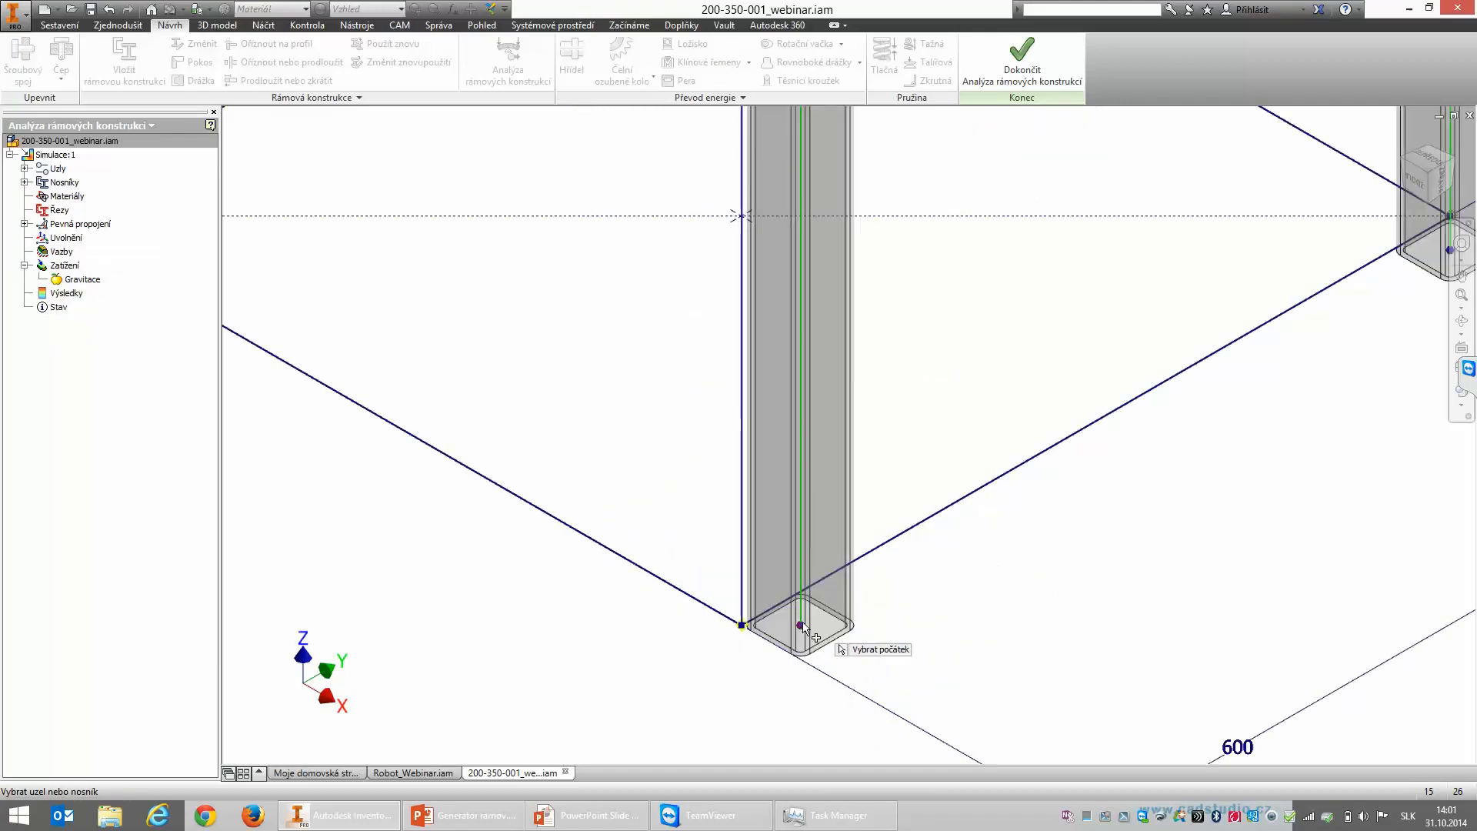
{"action": "left_click", "coordinate": [800, 626]}
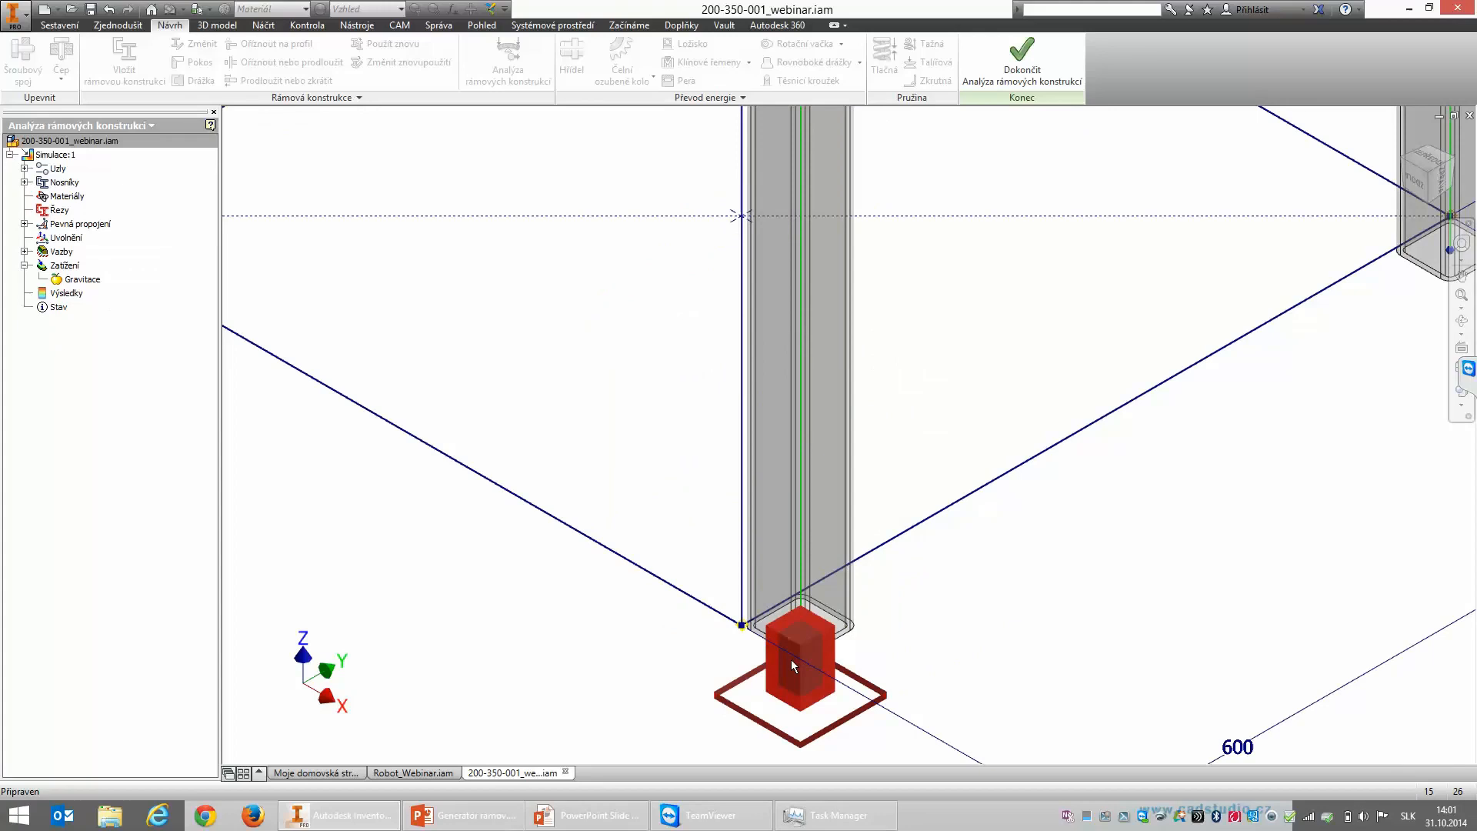
{"action": "scroll", "coordinate": [1347, 338], "scroll_direction": "down", "scroll_amount": 3}
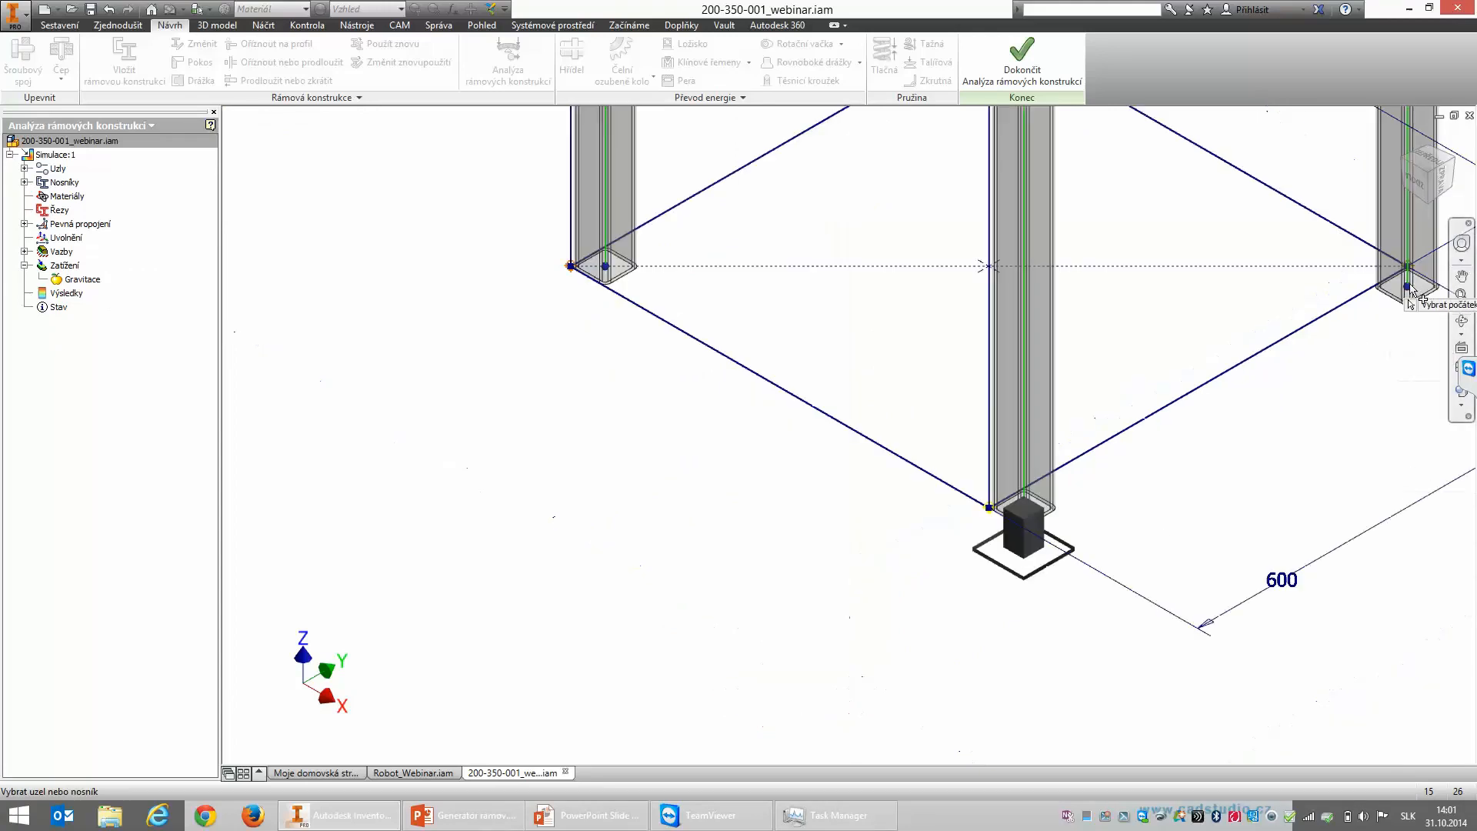
{"action": "scroll", "coordinate": [917, 349], "scroll_direction": "down", "scroll_amount": 2}
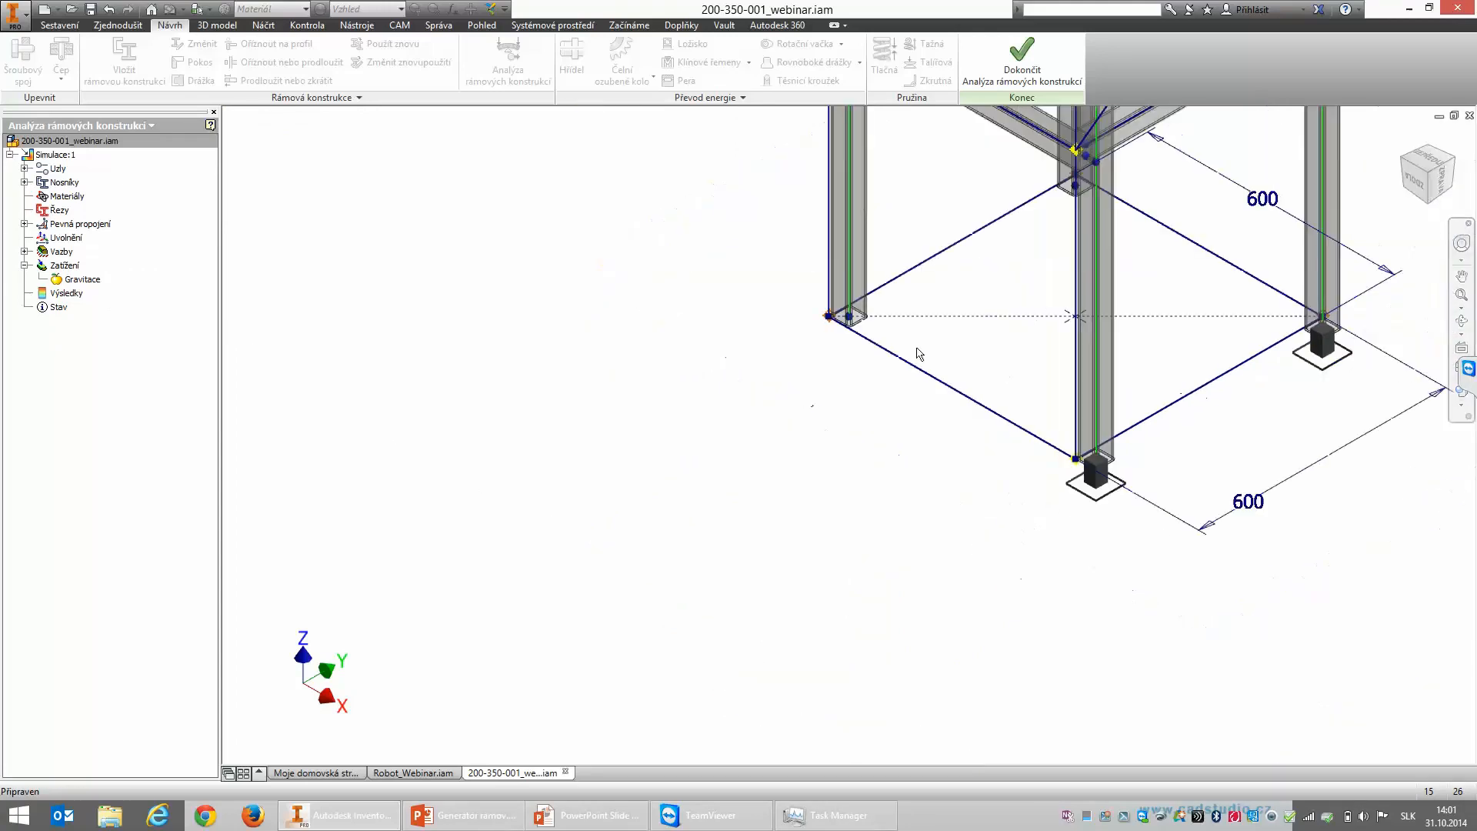
Step: Apply fixed constraints to the bottom end nodes of the two taller legs
{"action": "scroll", "coordinate": [846, 311], "scroll_direction": "up", "scroll_amount": 5}
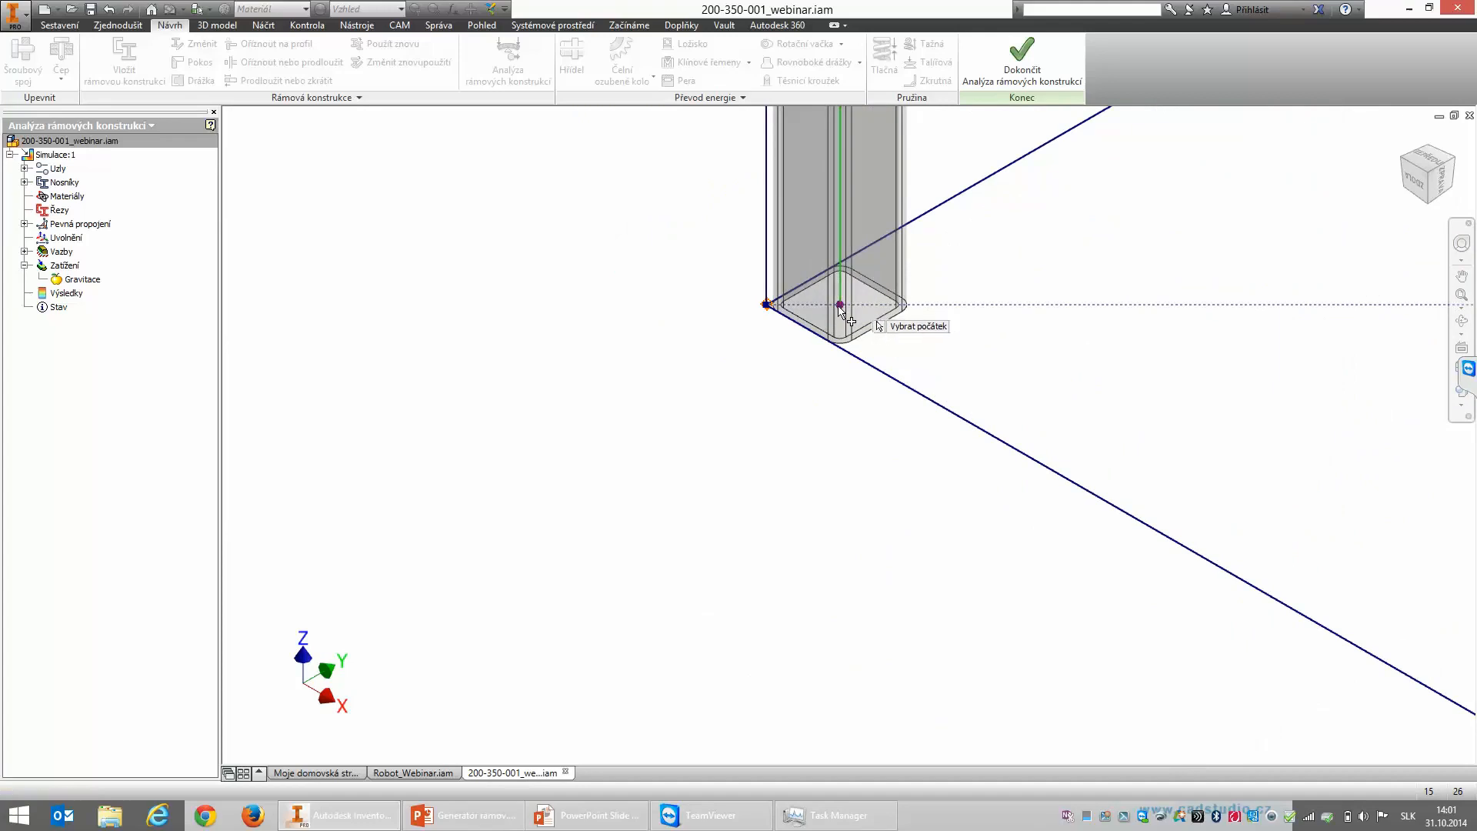
{"action": "left_click", "coordinate": [840, 306]}
{"action": "scroll", "coordinate": [840, 307], "scroll_direction": "down", "scroll_amount": 3}
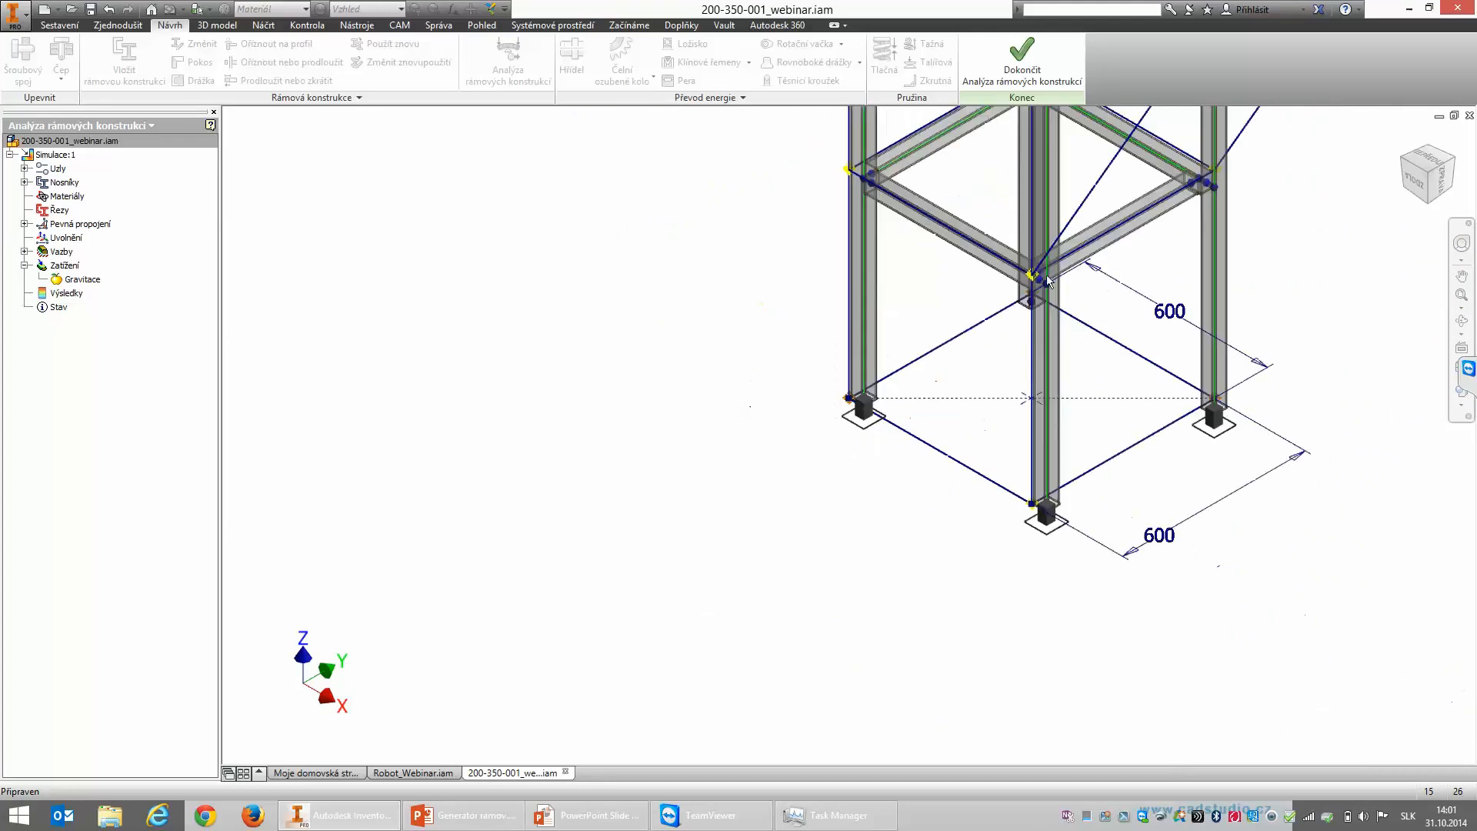
{"action": "scroll", "coordinate": [1028, 331], "scroll_direction": "up", "scroll_amount": 4}
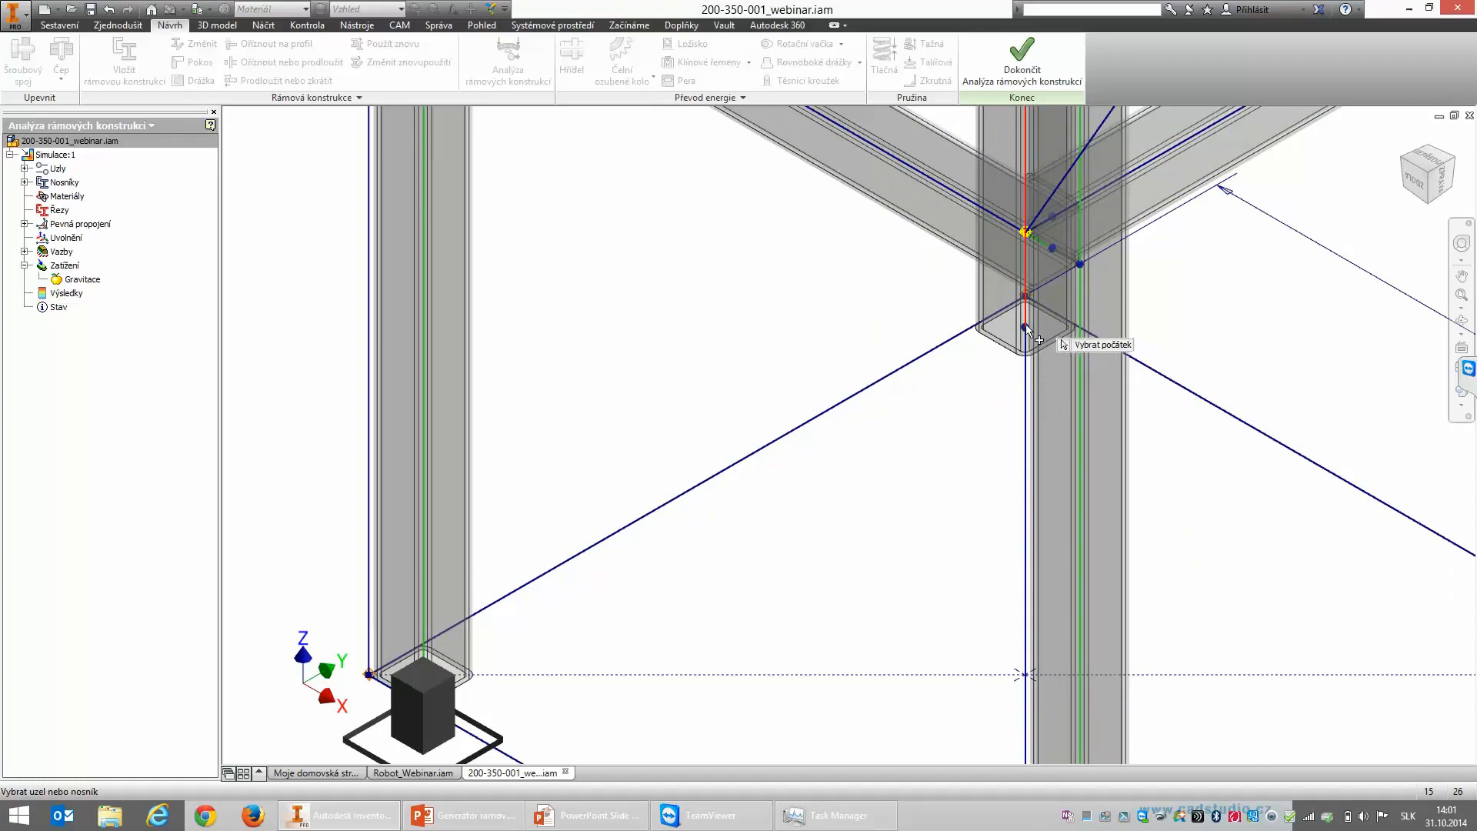
{"action": "left_click", "coordinate": [1027, 331]}
{"action": "scroll", "coordinate": [886, 424], "scroll_direction": "down", "scroll_amount": 2}
{"action": "scroll", "coordinate": [886, 424], "scroll_direction": "down", "scroll_amount": 2}
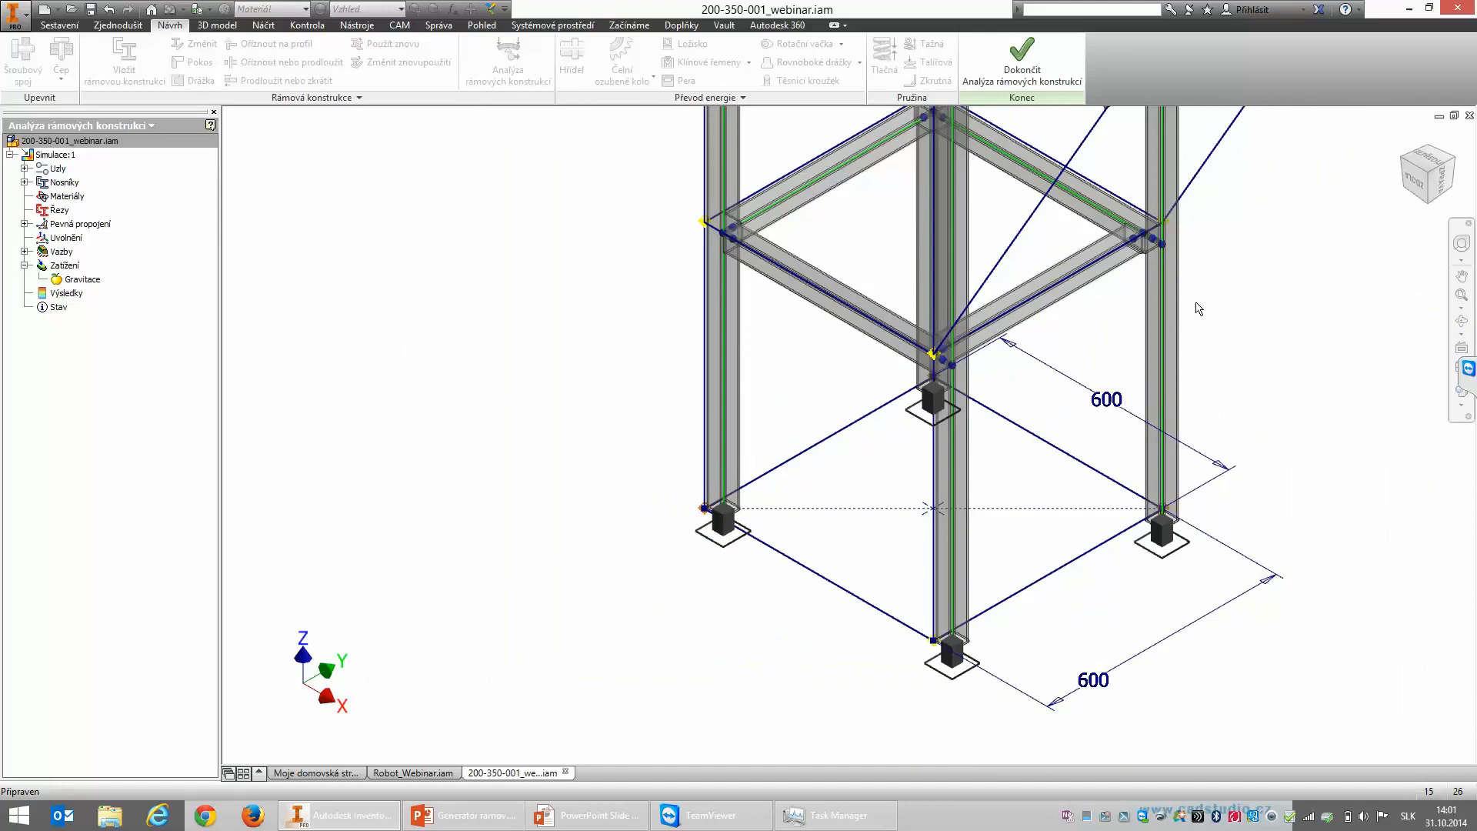
Step: Start a continuous load of 10 N/mm on the crossbar at the lower end of the sloped members
{"action": "scroll", "coordinate": [1161, 396], "scroll_direction": "down", "scroll_amount": 4}
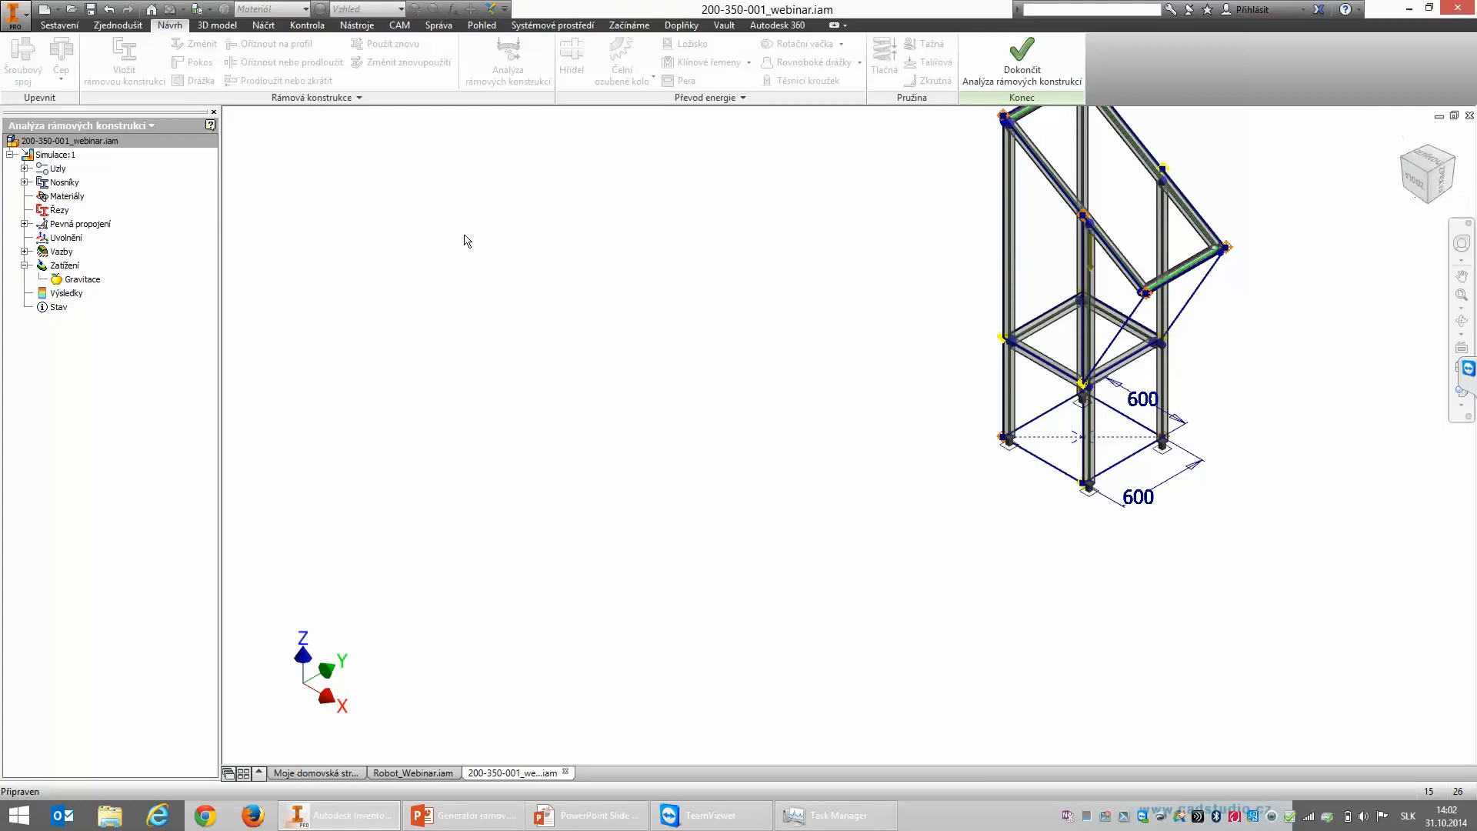
{"action": "right_click", "coordinate": [68, 266]}
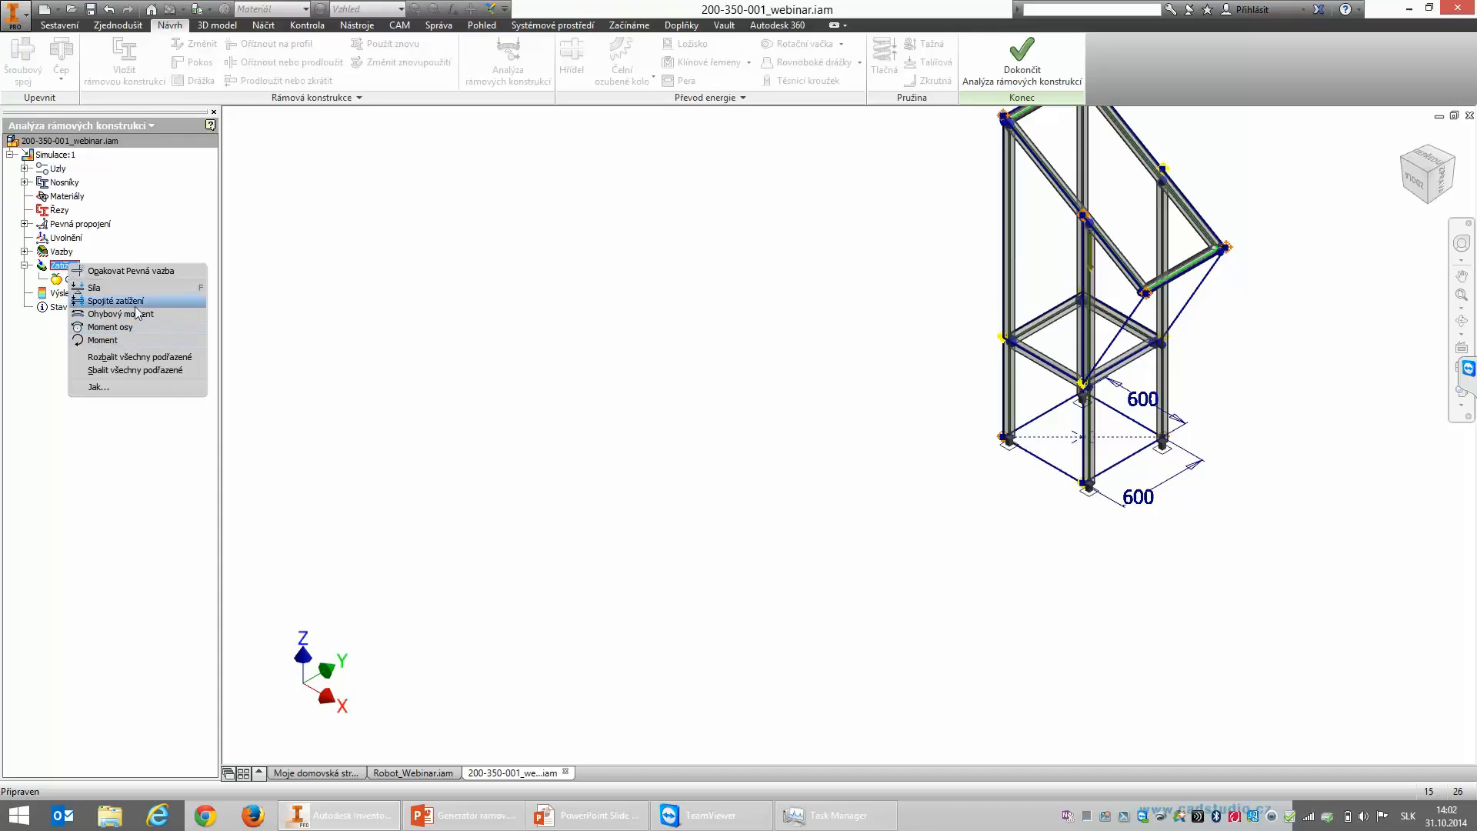
{"action": "left_click", "coordinate": [129, 301]}
{"action": "scroll", "coordinate": [1189, 266], "scroll_direction": "up", "scroll_amount": 3}
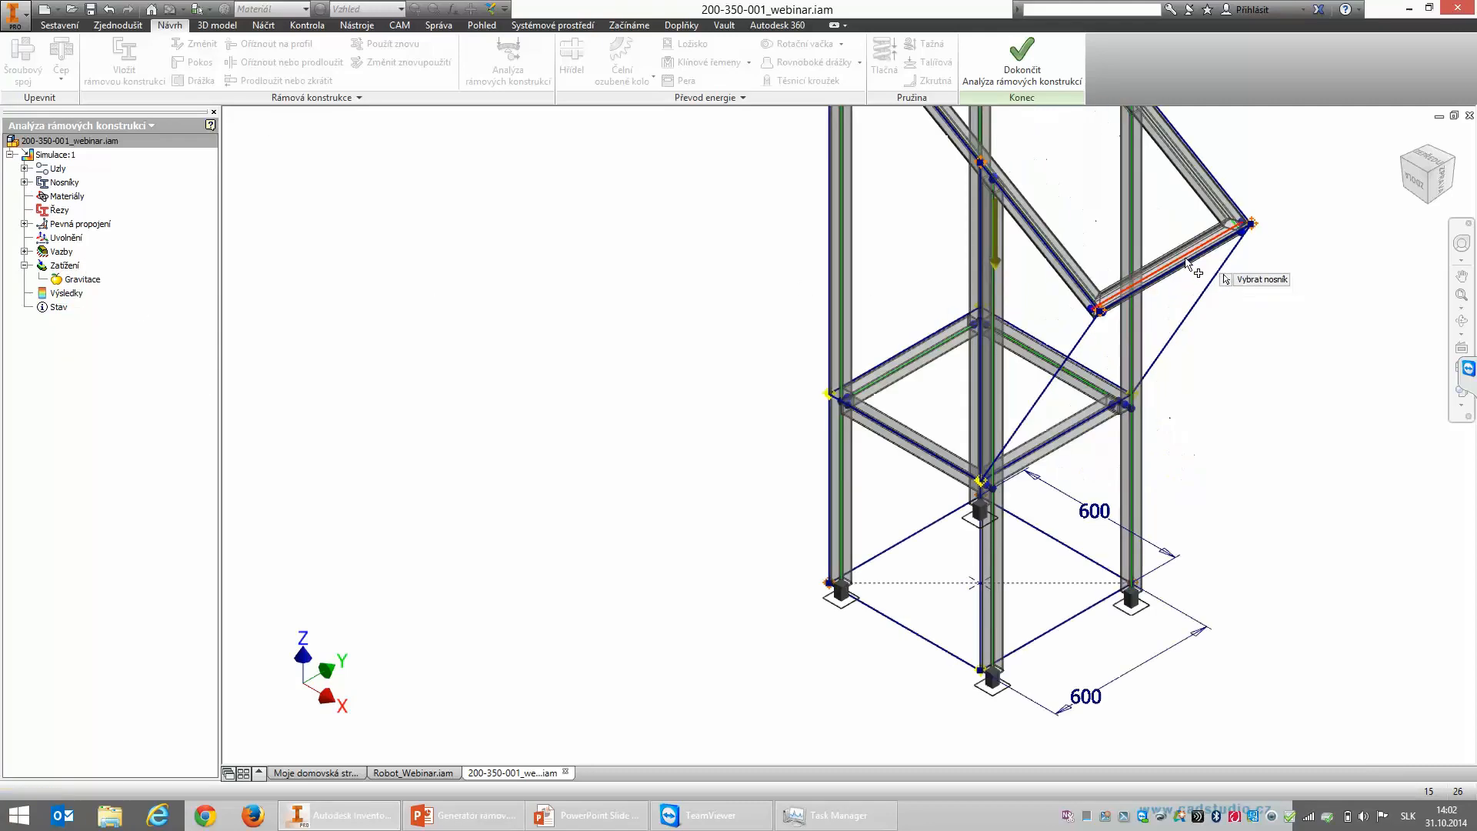
{"action": "scroll", "coordinate": [1188, 262], "scroll_direction": "up", "scroll_amount": 2}
{"action": "left_click", "coordinate": [1185, 257]}
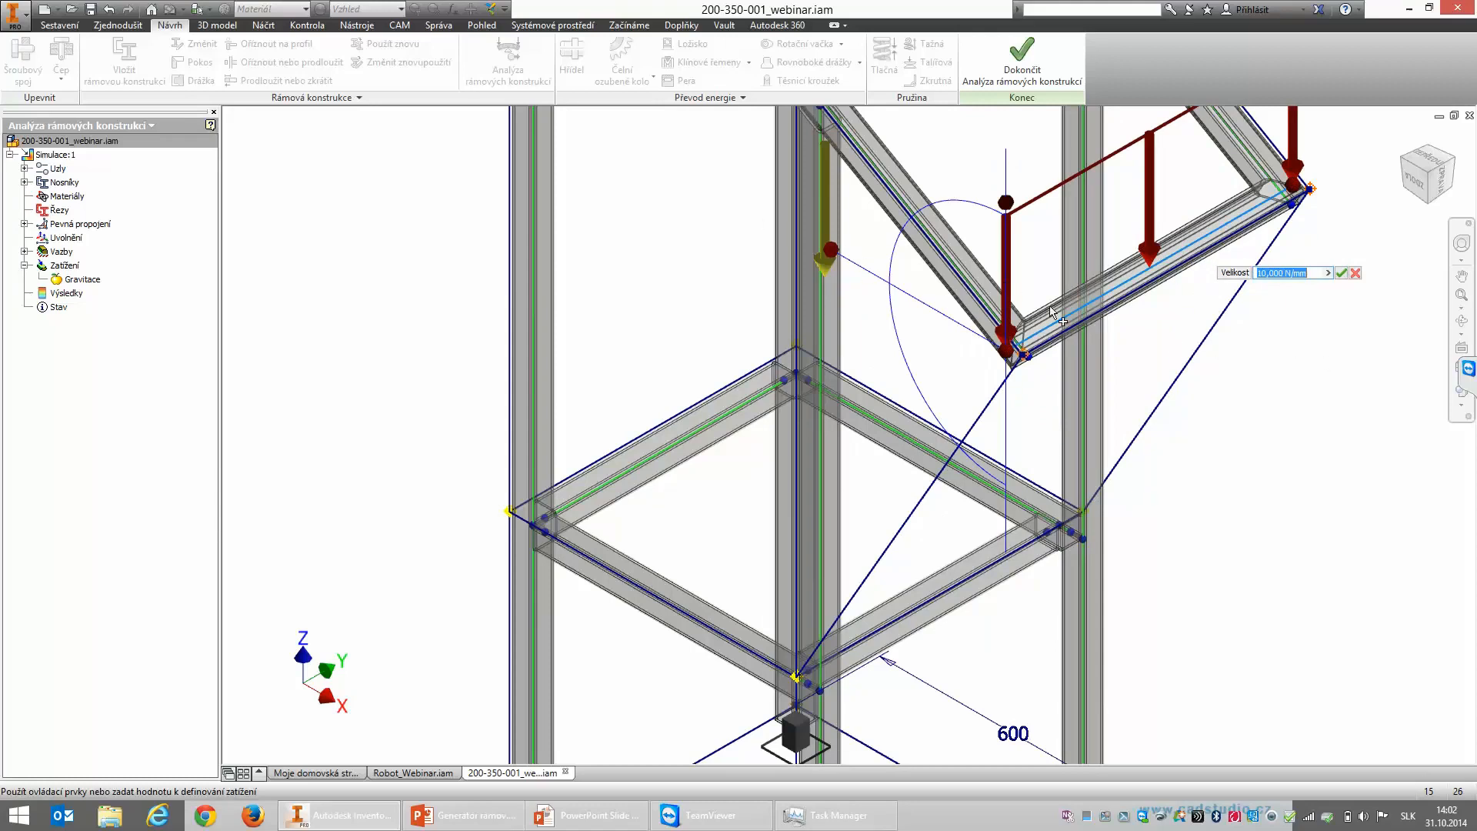
Step: Set the plane angle of the crossbar's continuous load to 180 degrees
{"action": "left_click", "coordinate": [1415, 182]}
{"action": "scroll", "coordinate": [876, 368], "scroll_direction": "up", "scroll_amount": 5}
{"action": "left_click", "coordinate": [902, 357]}
{"action": "left_click", "coordinate": [1404, 137]}
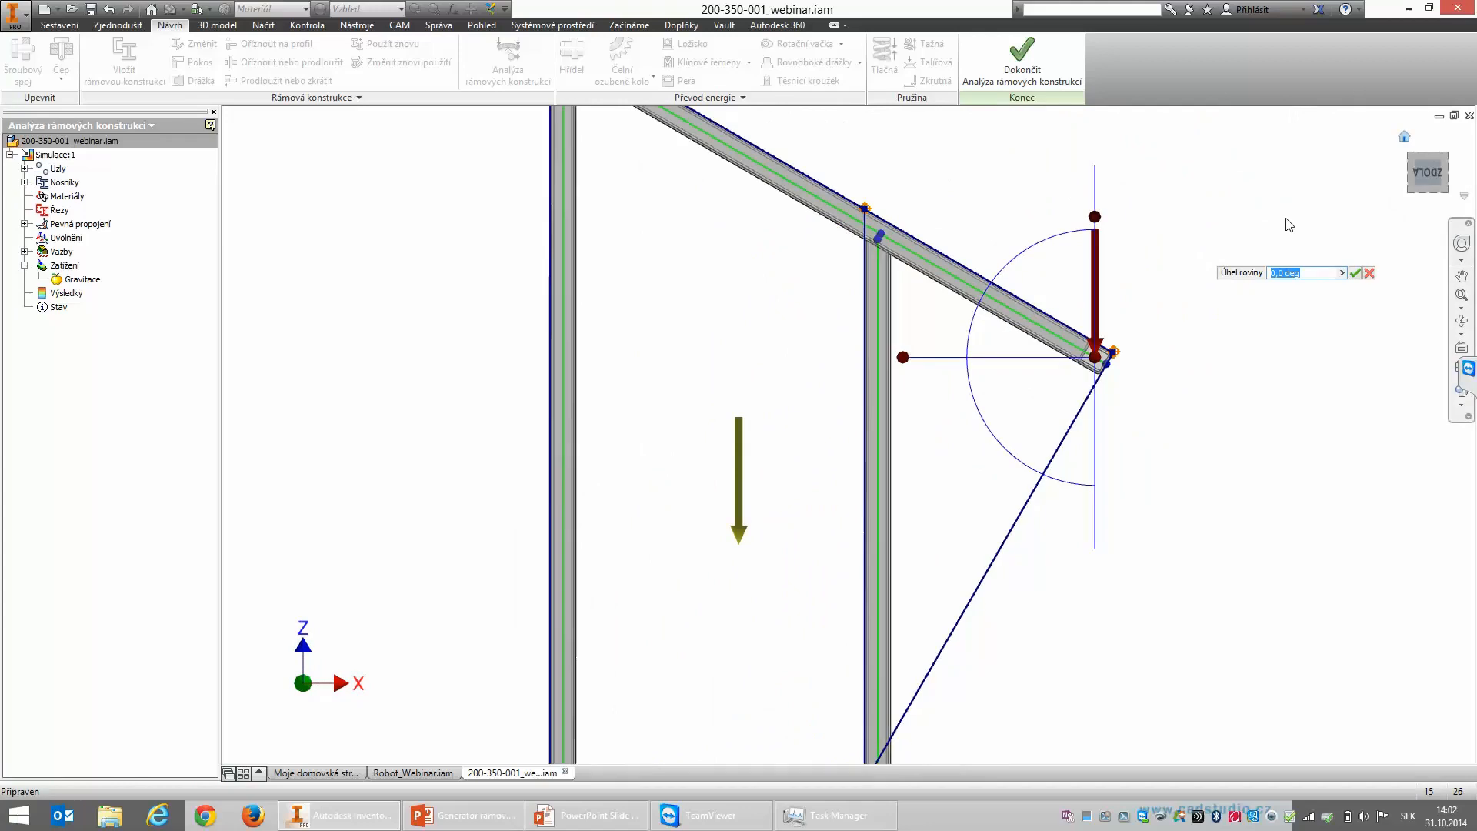
{"action": "scroll", "coordinate": [811, 405], "scroll_direction": "up", "scroll_amount": 5}
{"action": "left_click_drag", "start_coordinate": [821, 401], "coordinate": [1069, 533]}
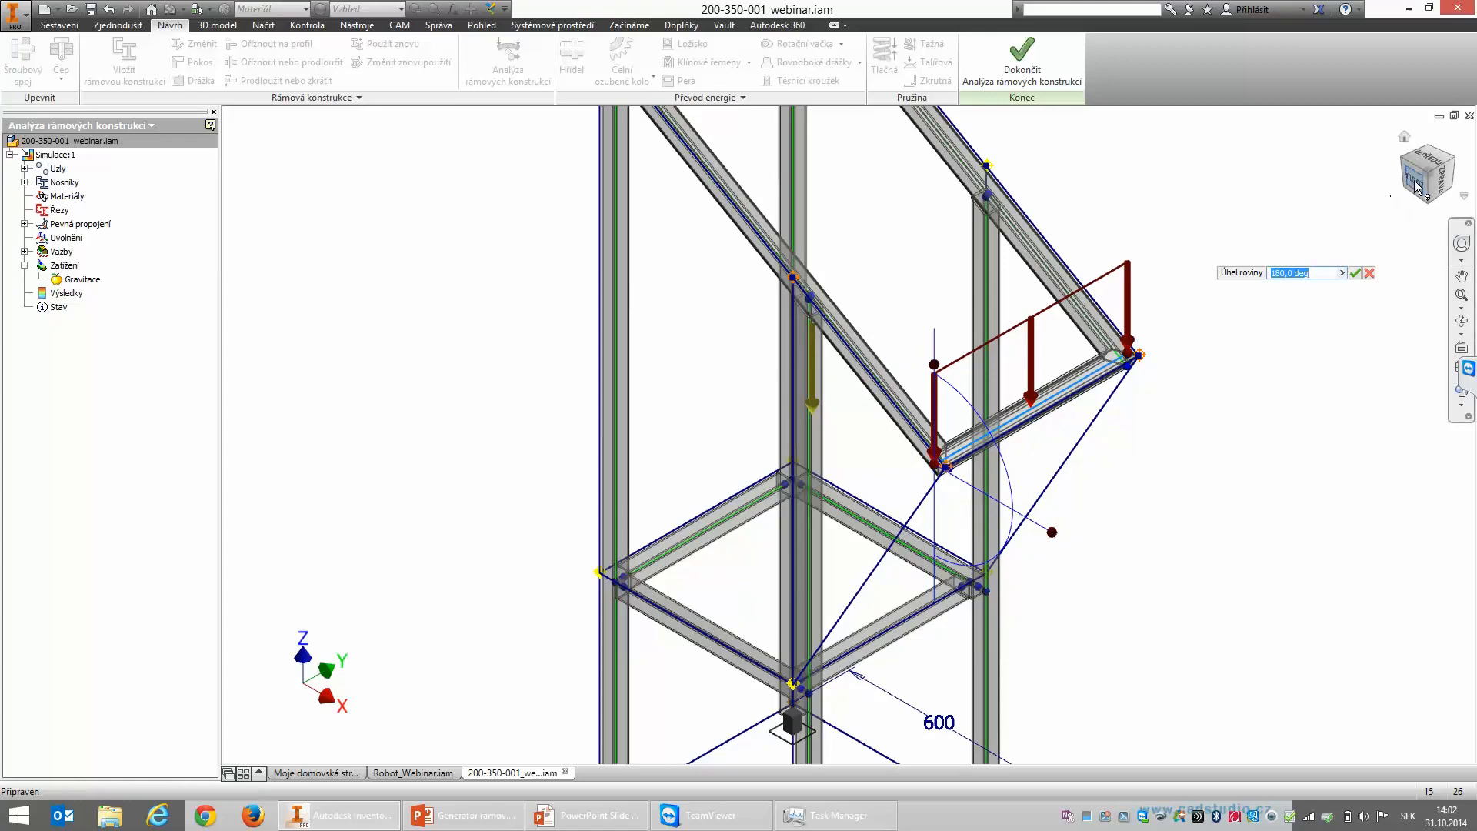
Step: Set the continuous load's in-plane angle to 150 degrees, perpendicular to the sloped members, and apply the load
{"action": "left_click", "coordinate": [1409, 189]}
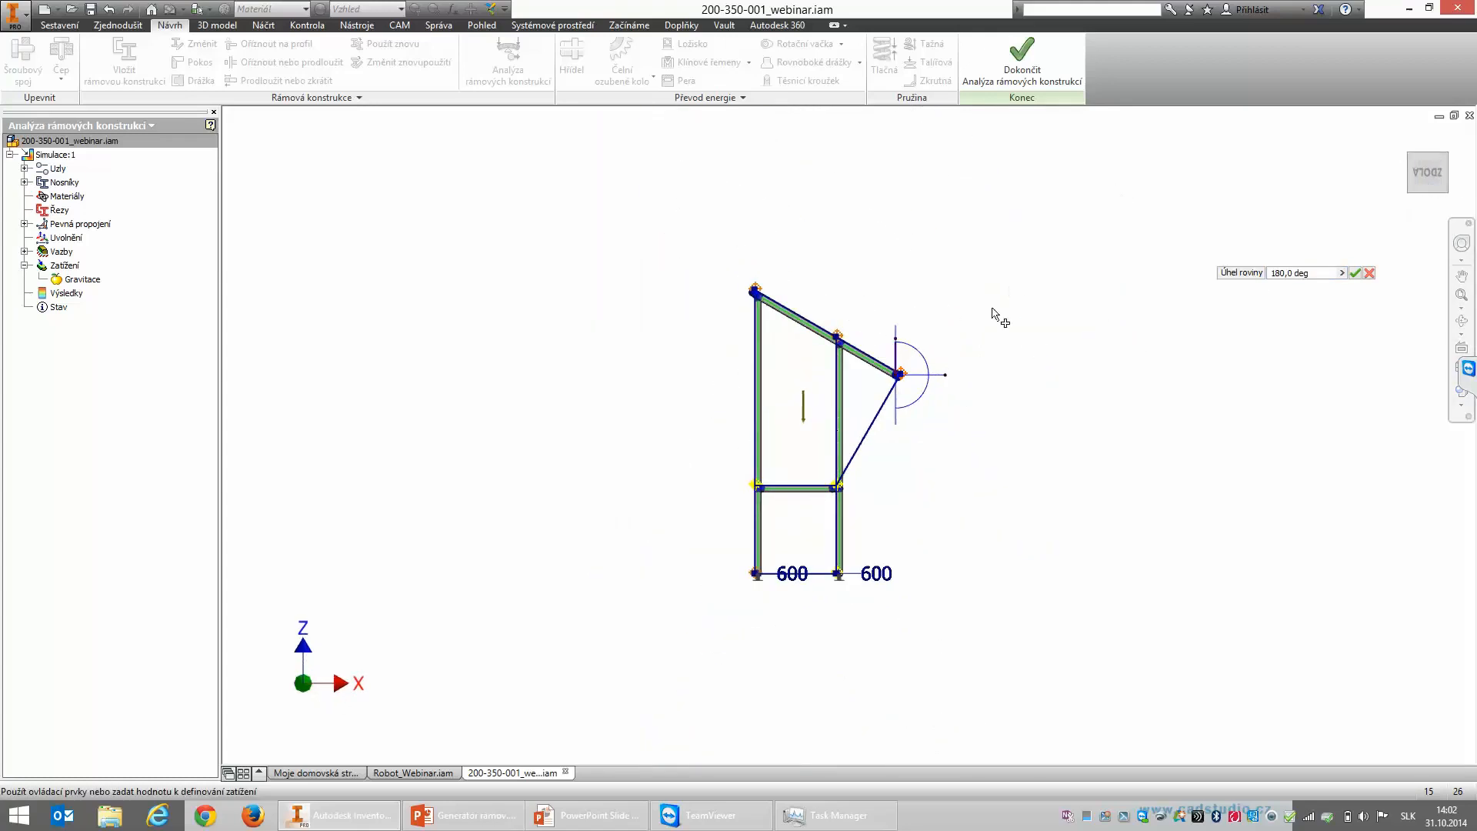
{"action": "scroll", "coordinate": [899, 359], "scroll_direction": "down", "scroll_amount": 3}
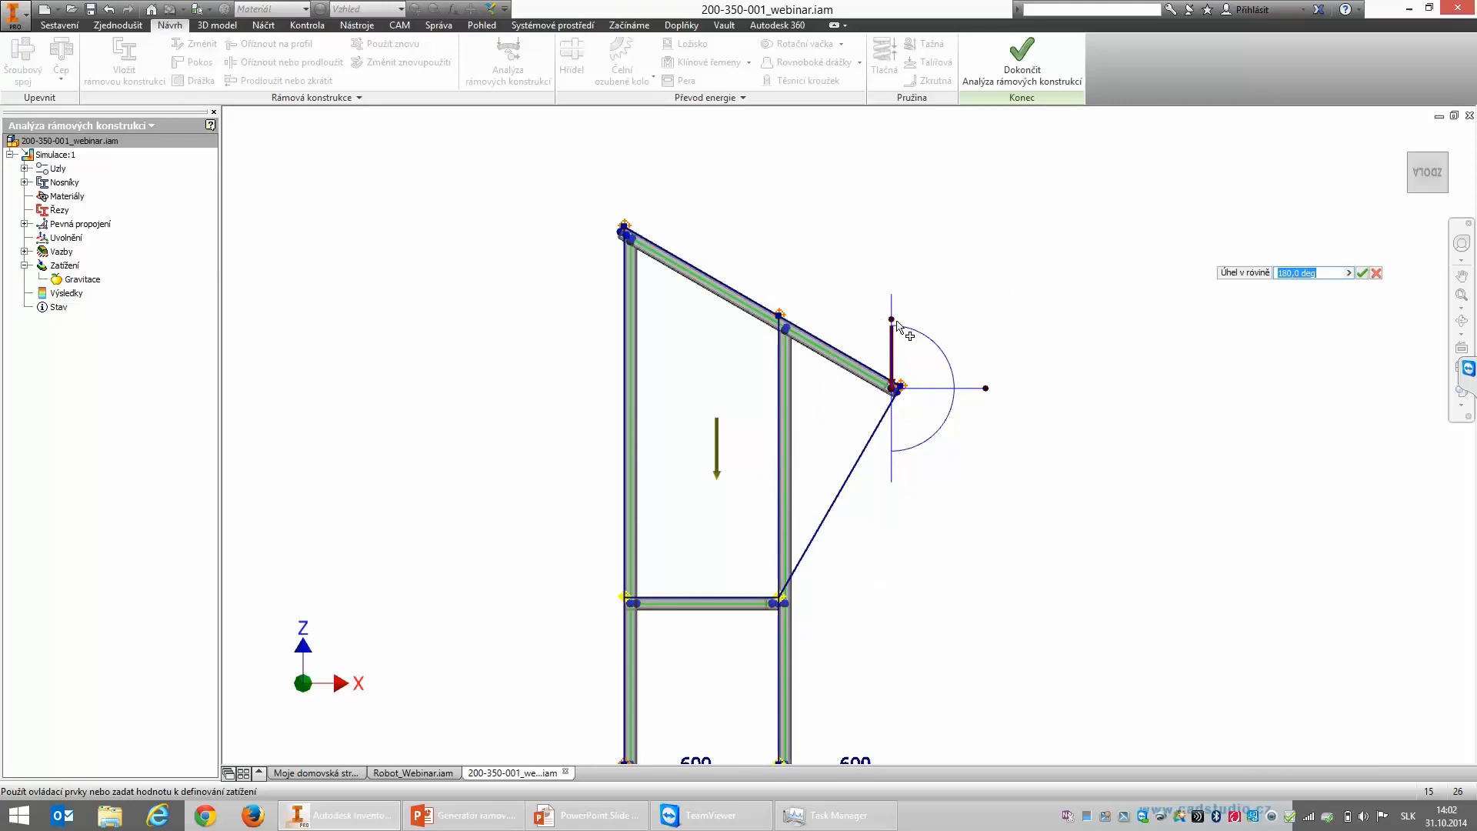
{"action": "left_click_drag", "start_coordinate": [902, 327], "coordinate": [864, 419]}
{"action": "scroll", "coordinate": [851, 415], "scroll_direction": "up", "scroll_amount": 3}
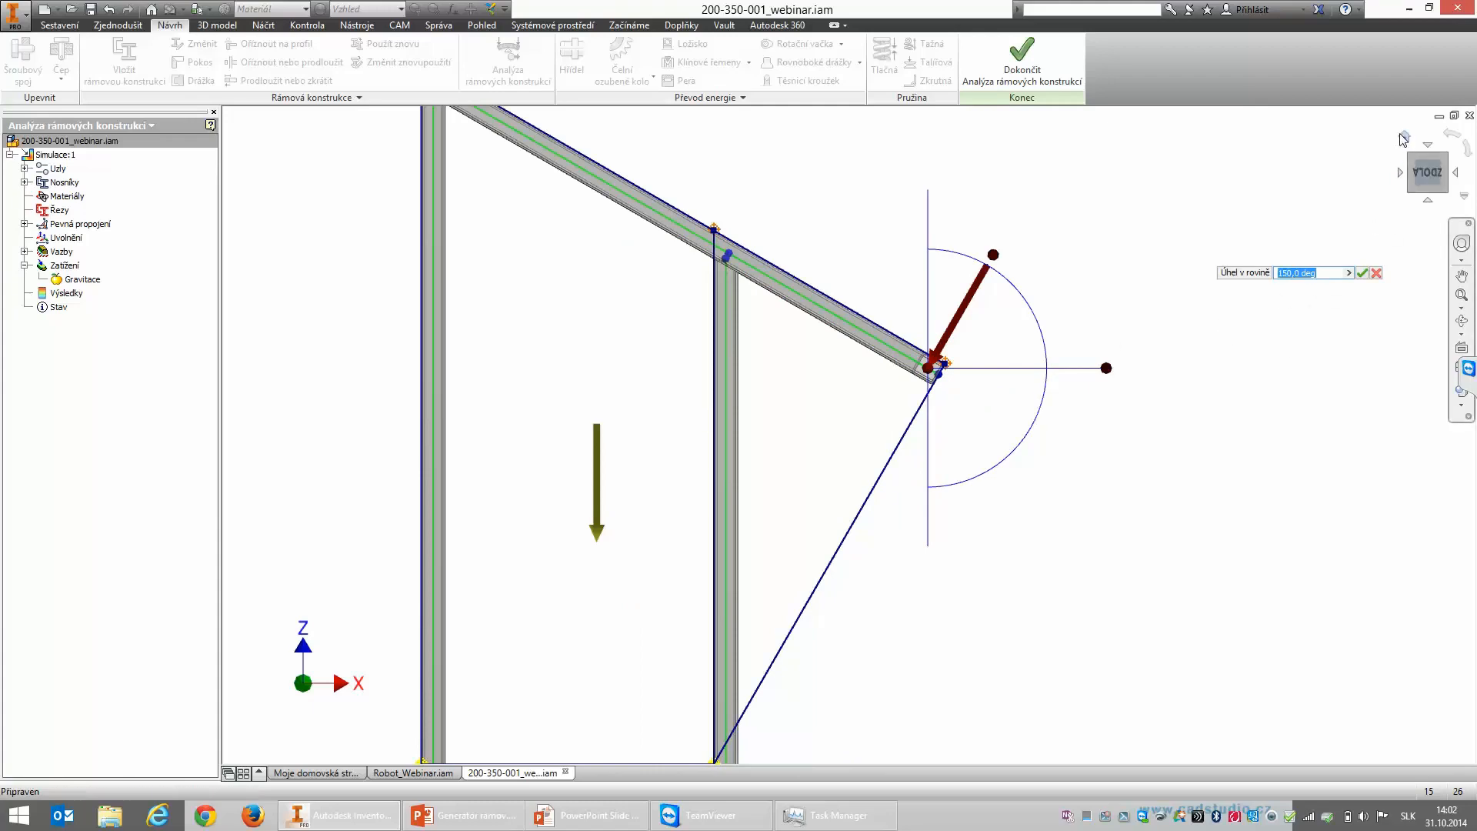
{"action": "left_click", "coordinate": [1403, 137]}
{"action": "left_click", "coordinate": [1365, 274]}
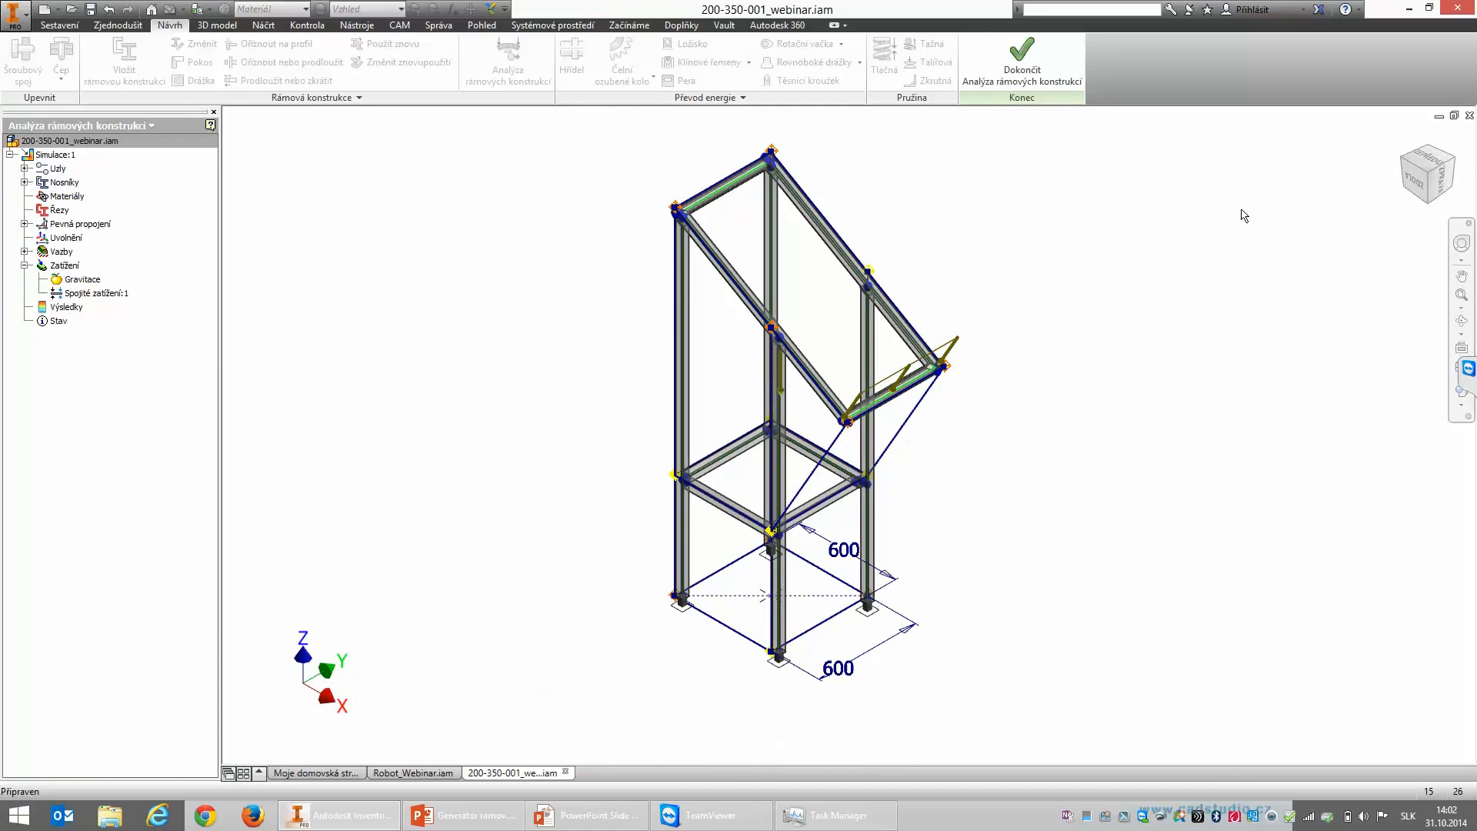
Step: Run the frame simulation and view the displacement result from the side of the frame
{"action": "key", "text": "F5"}
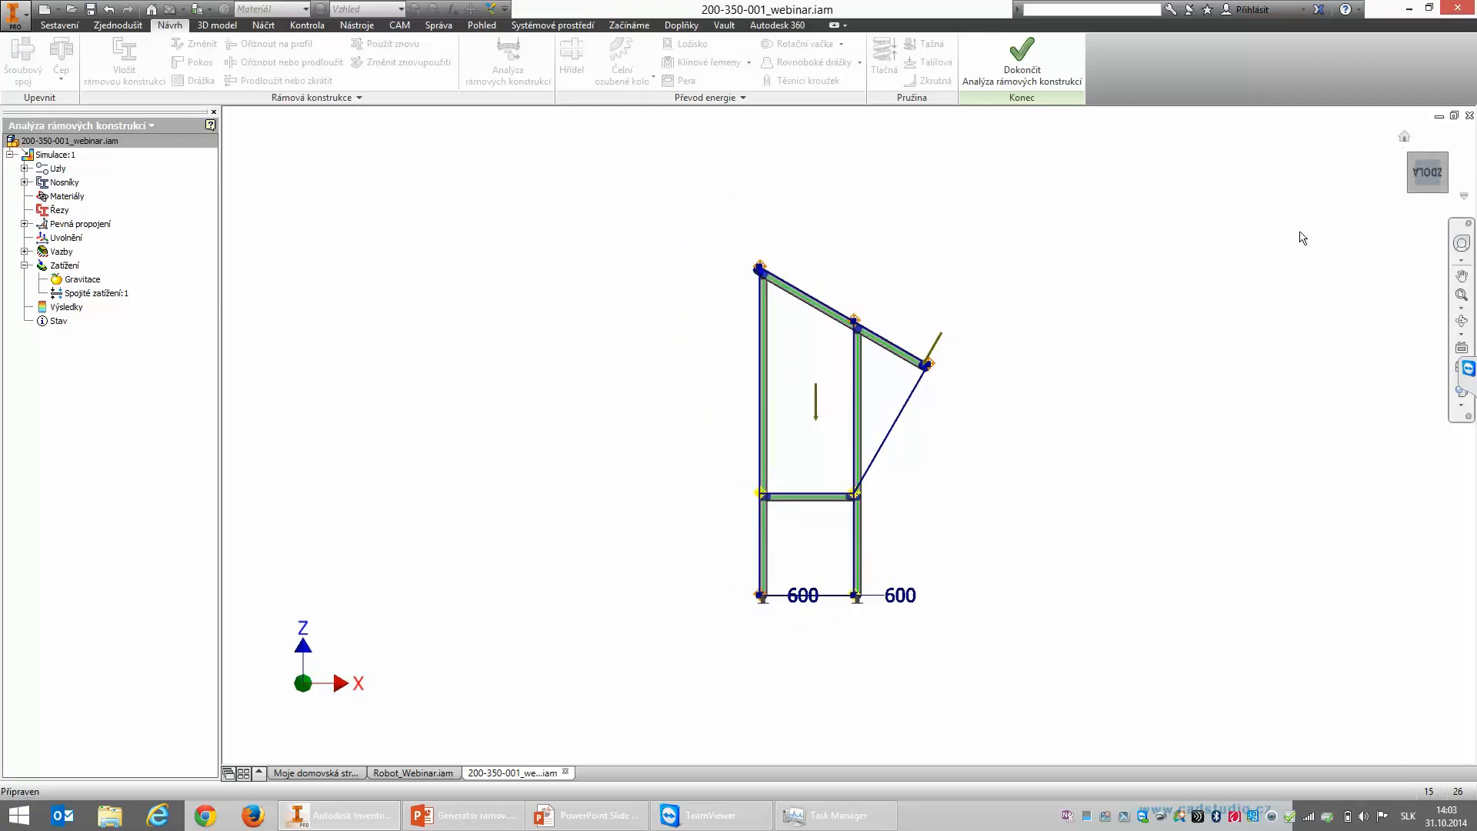
{"action": "key", "text": "F6"}
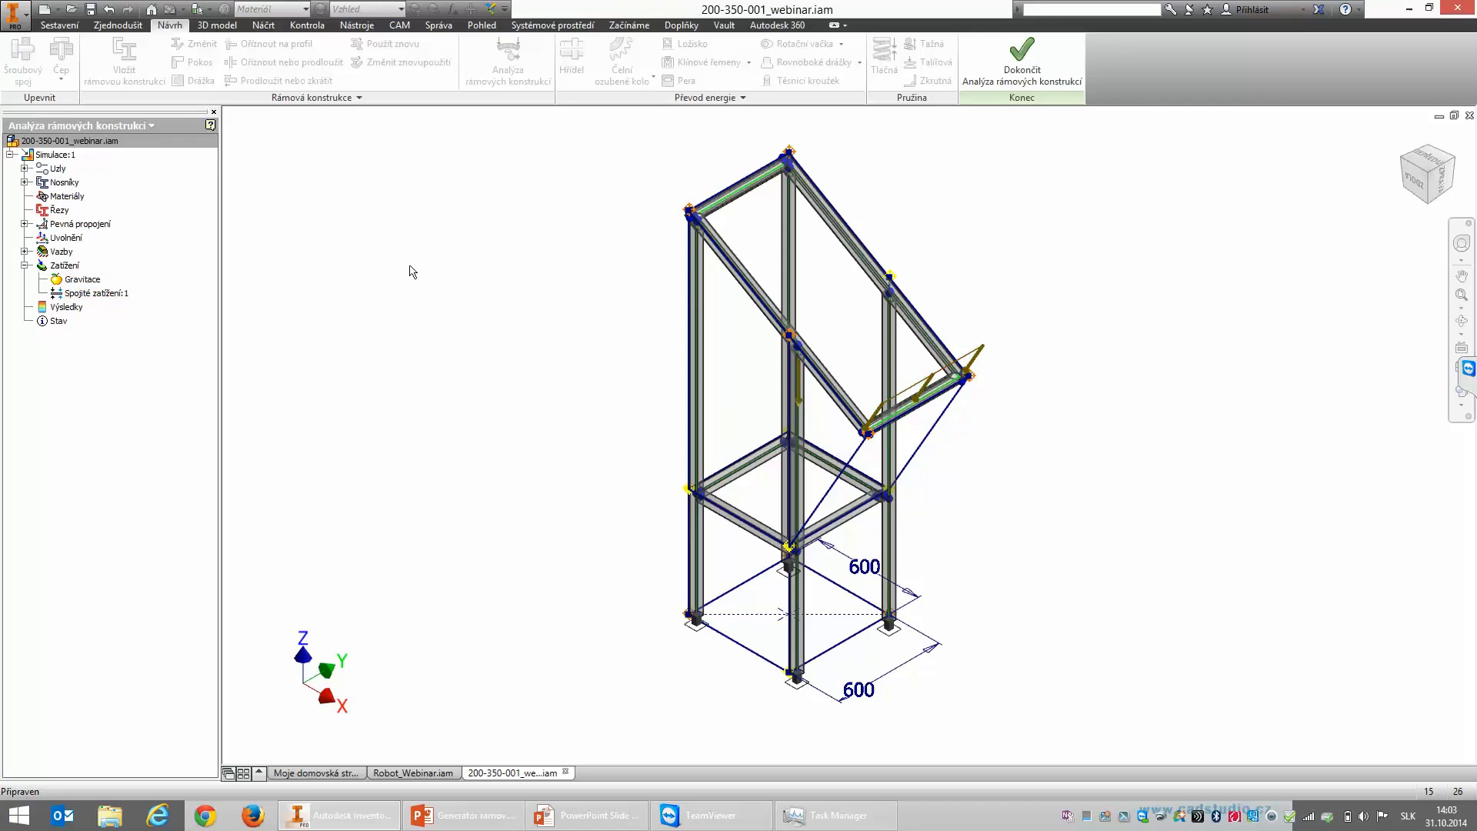
{"action": "right_click", "coordinate": [52, 155]}
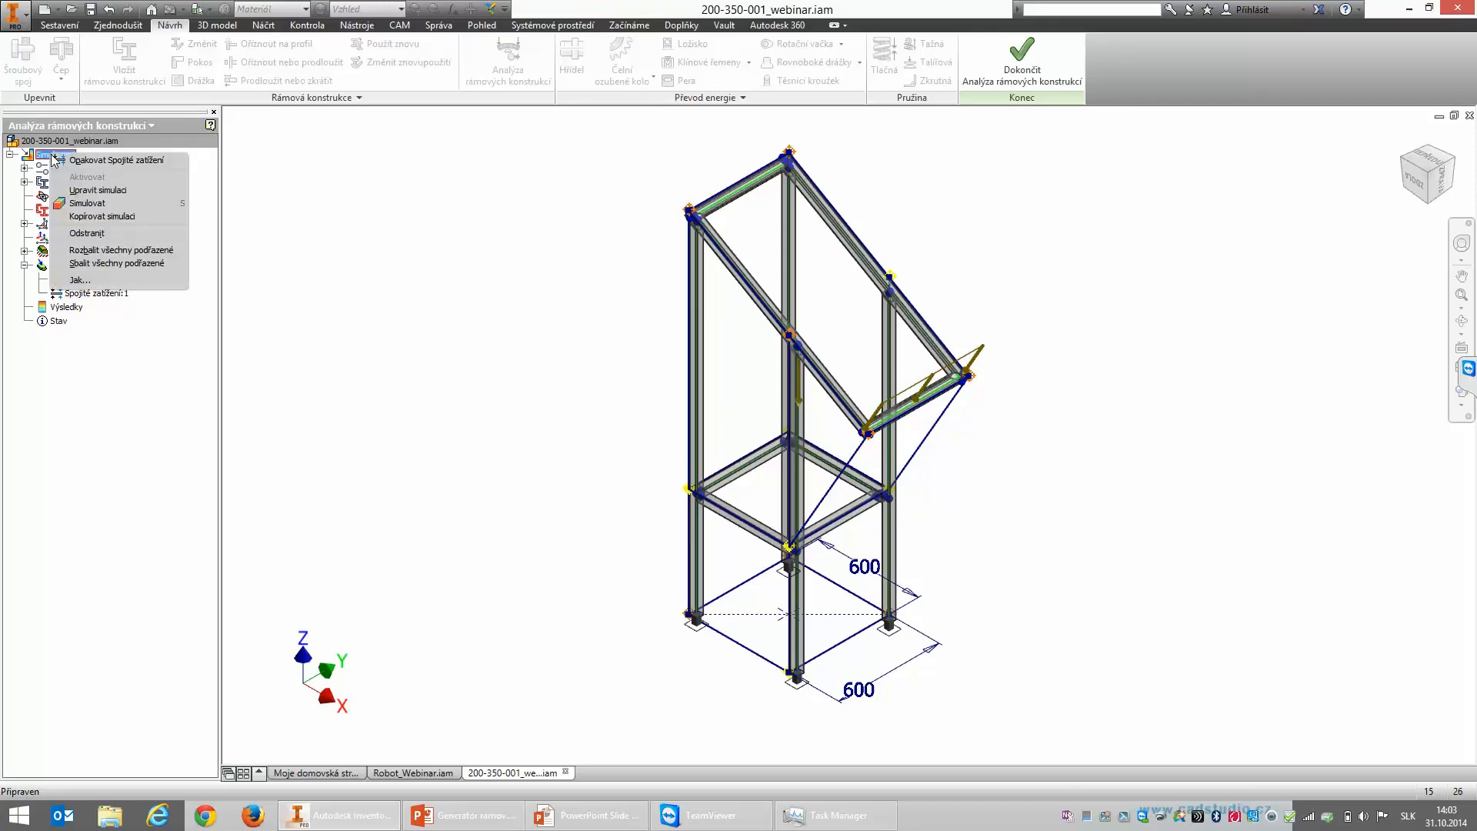
{"action": "left_click", "coordinate": [87, 203]}
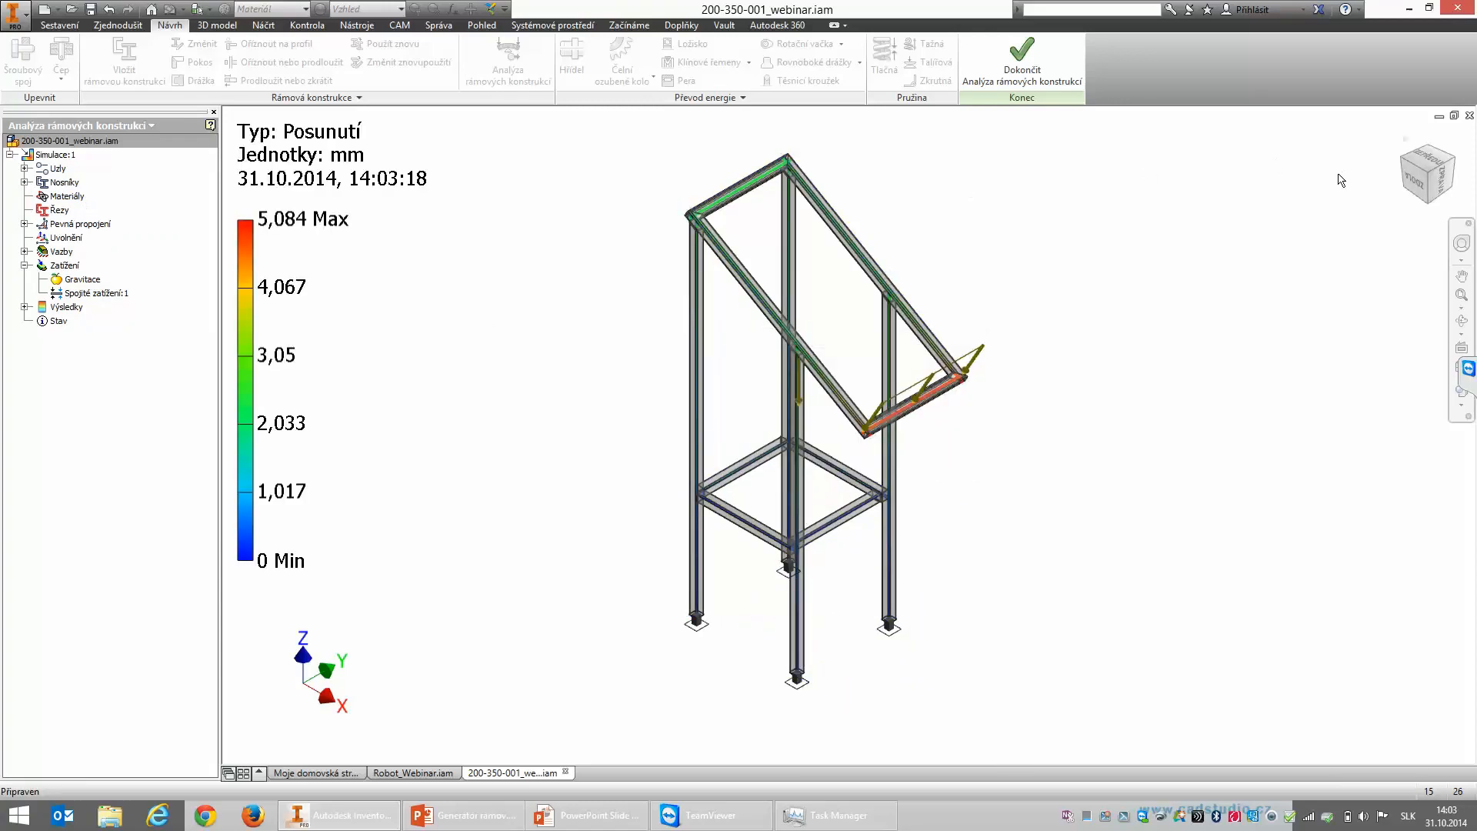
{"action": "left_click", "coordinate": [1420, 187]}
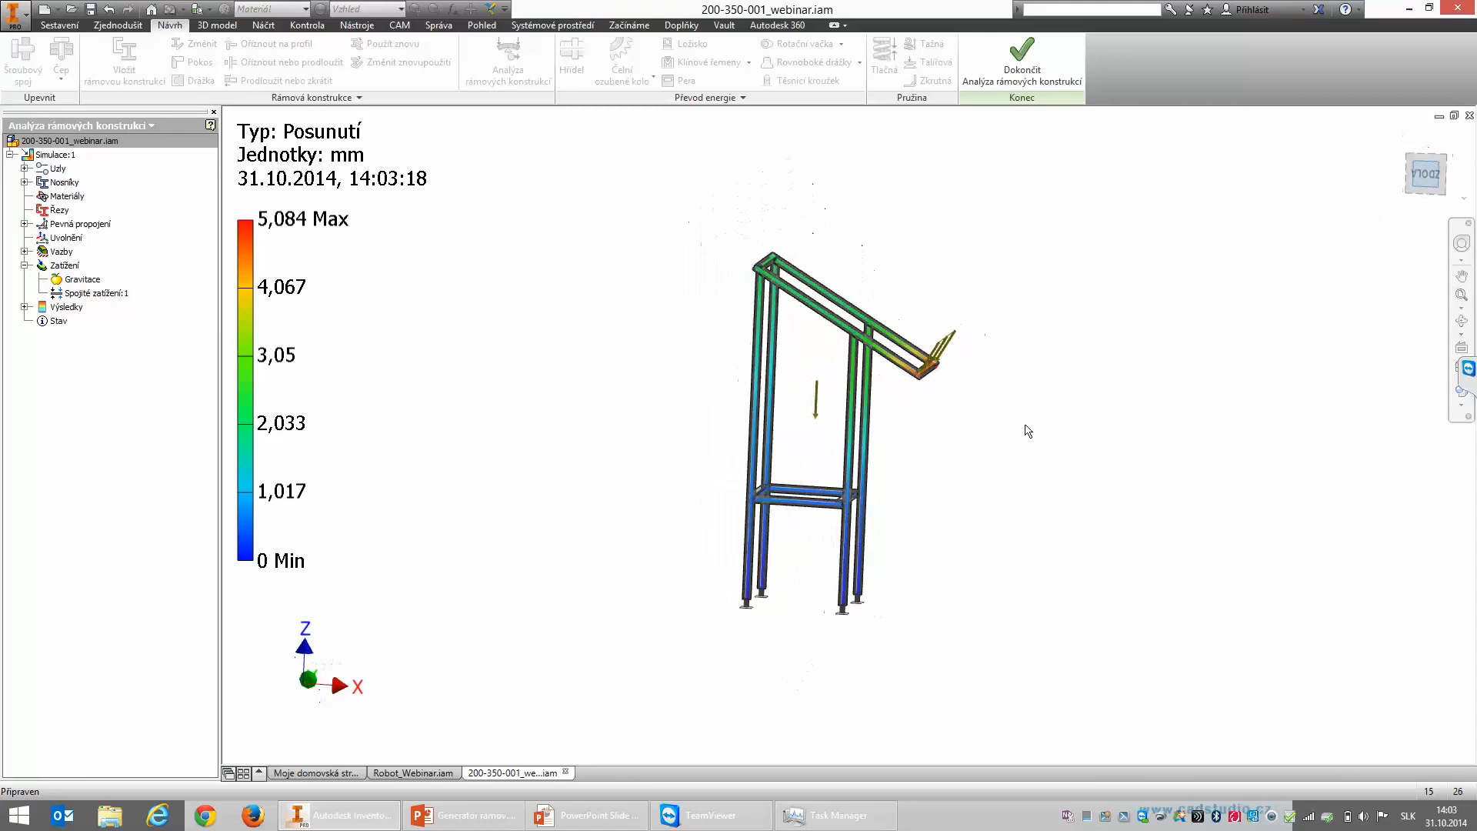
Step: Examine the Simulace:1 results on the frame, viewing the axial force Fx and the displacement (Posunutí)
{"action": "scroll", "coordinate": [917, 379], "scroll_direction": "down", "scroll_amount": 5}
{"action": "scroll", "coordinate": [942, 412], "scroll_direction": "up", "scroll_amount": 5}
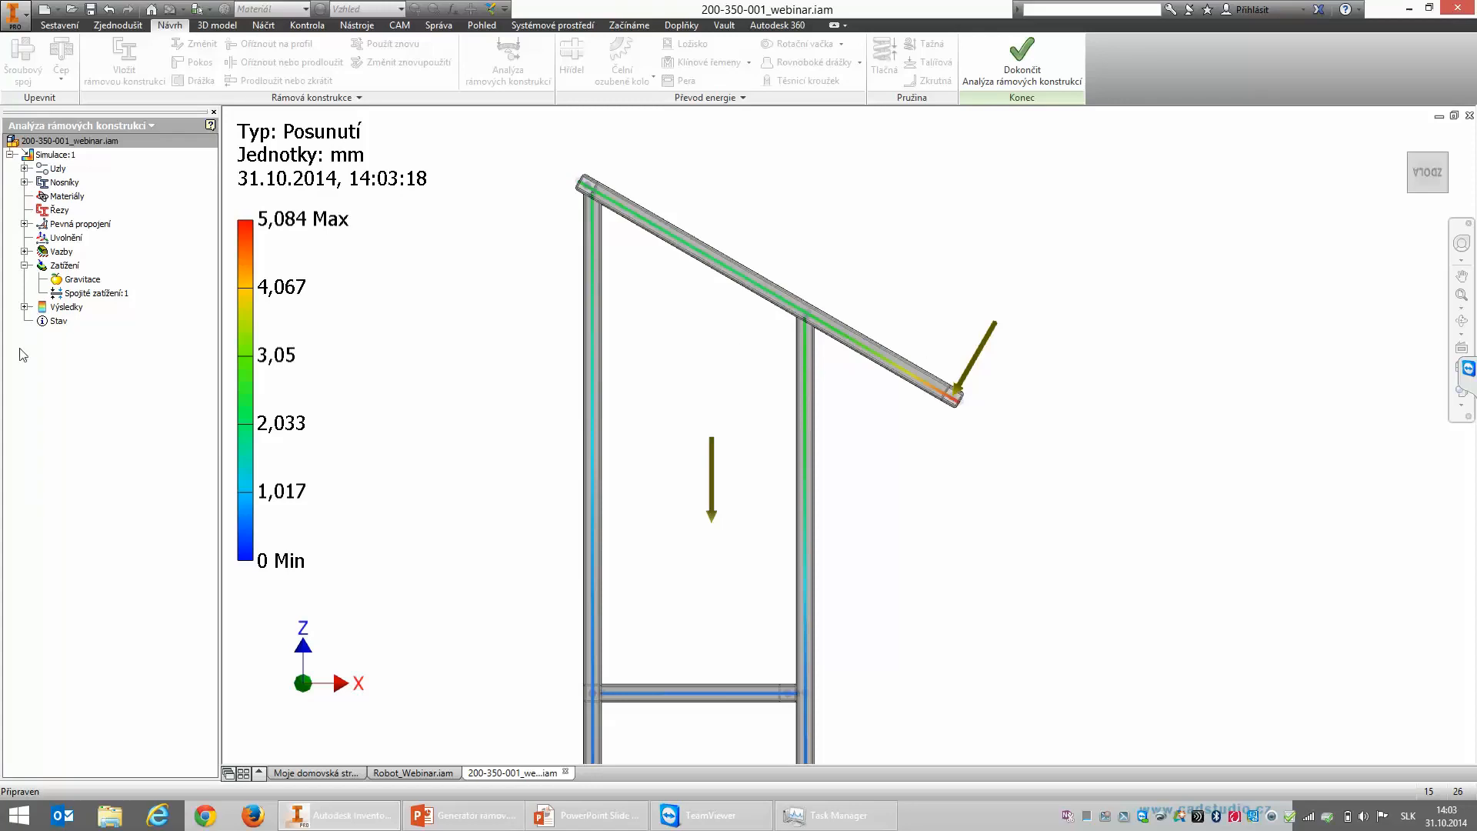
{"action": "left_click", "coordinate": [25, 307]}
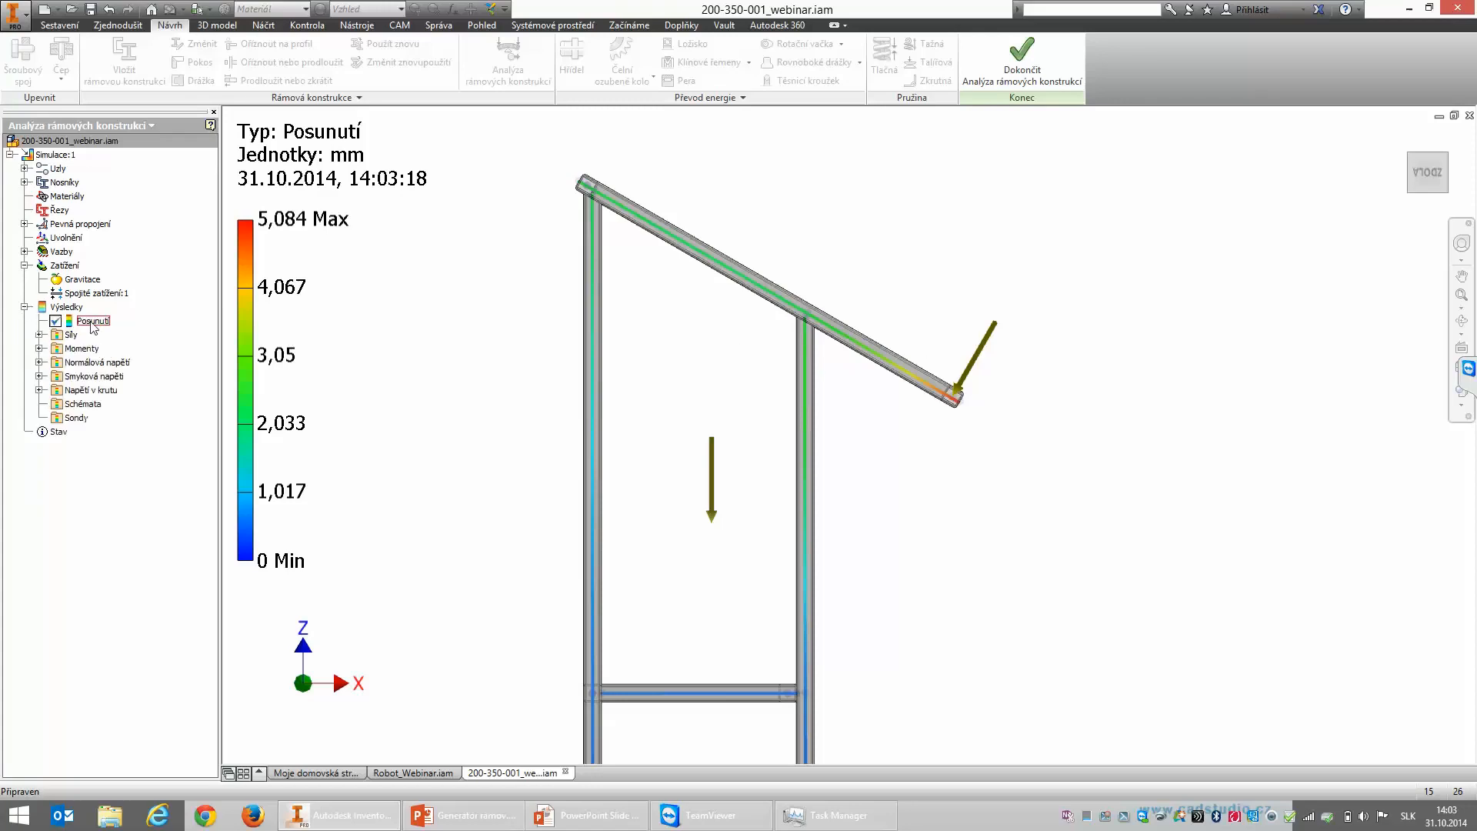
{"action": "left_click", "coordinate": [39, 335]}
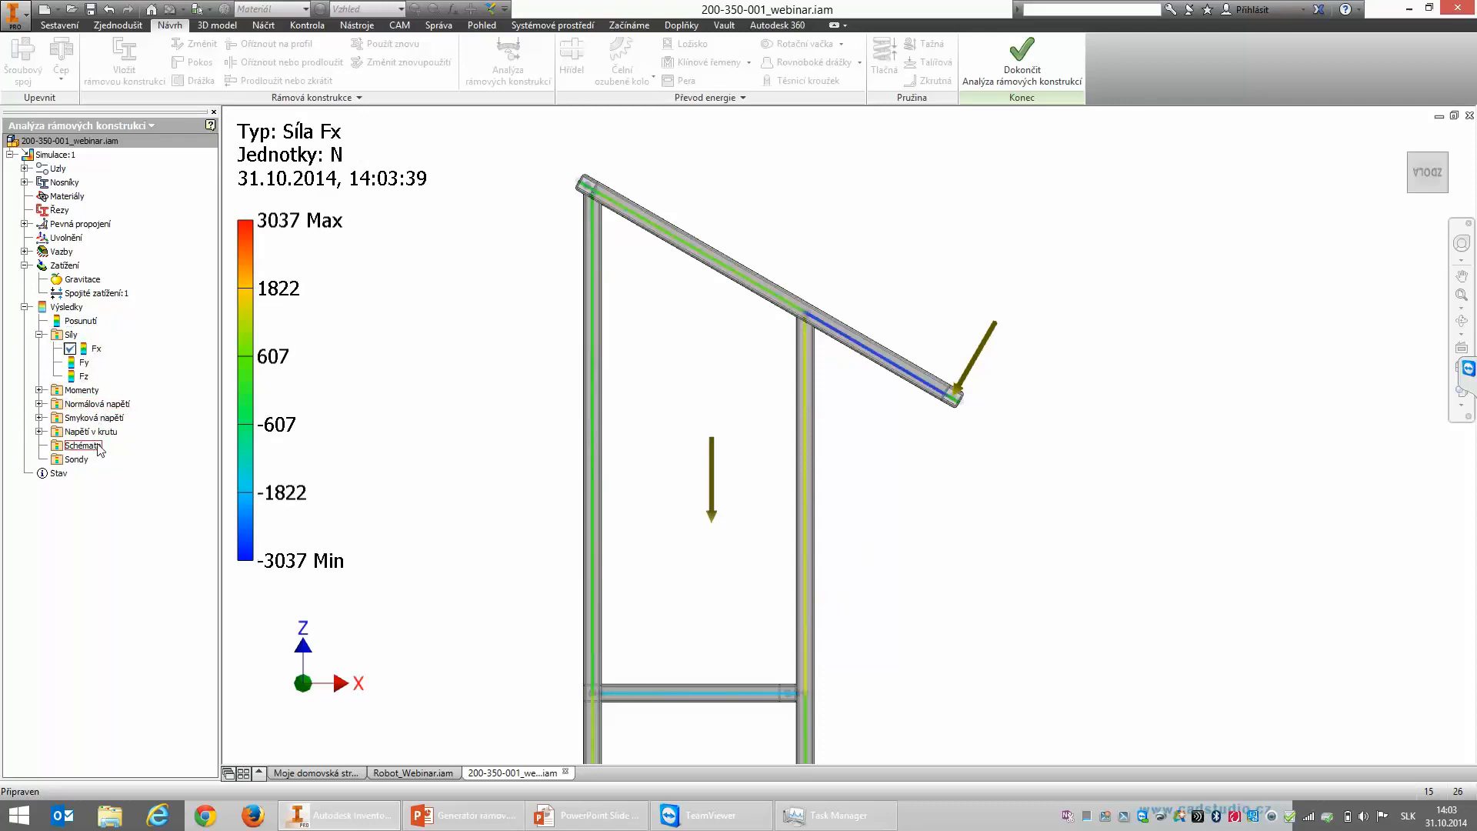
{"action": "left_click", "coordinate": [80, 321]}
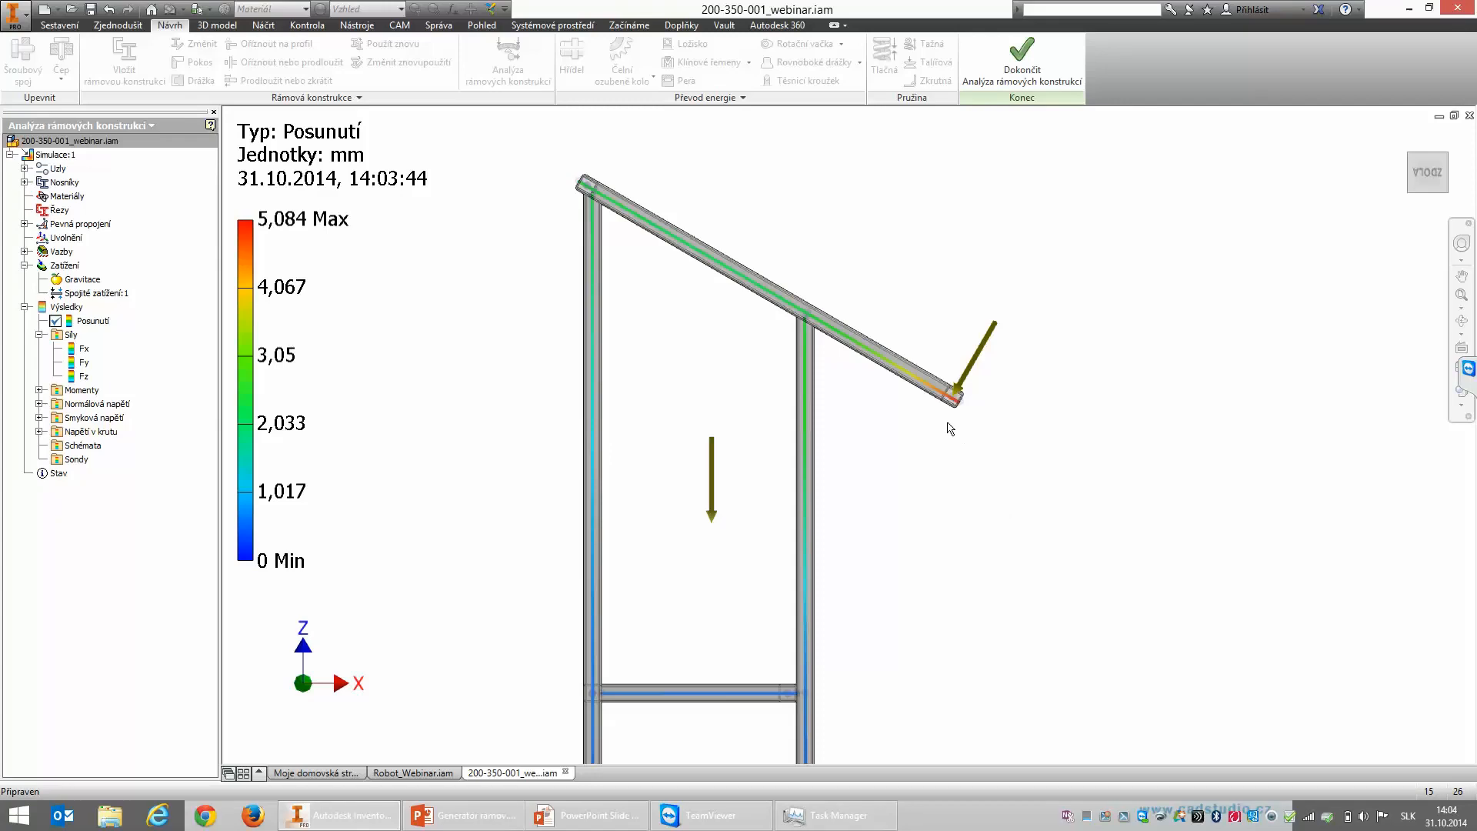
Step: Make a copy of the simulation Simulace:1
{"action": "left_click", "coordinate": [1406, 139]}
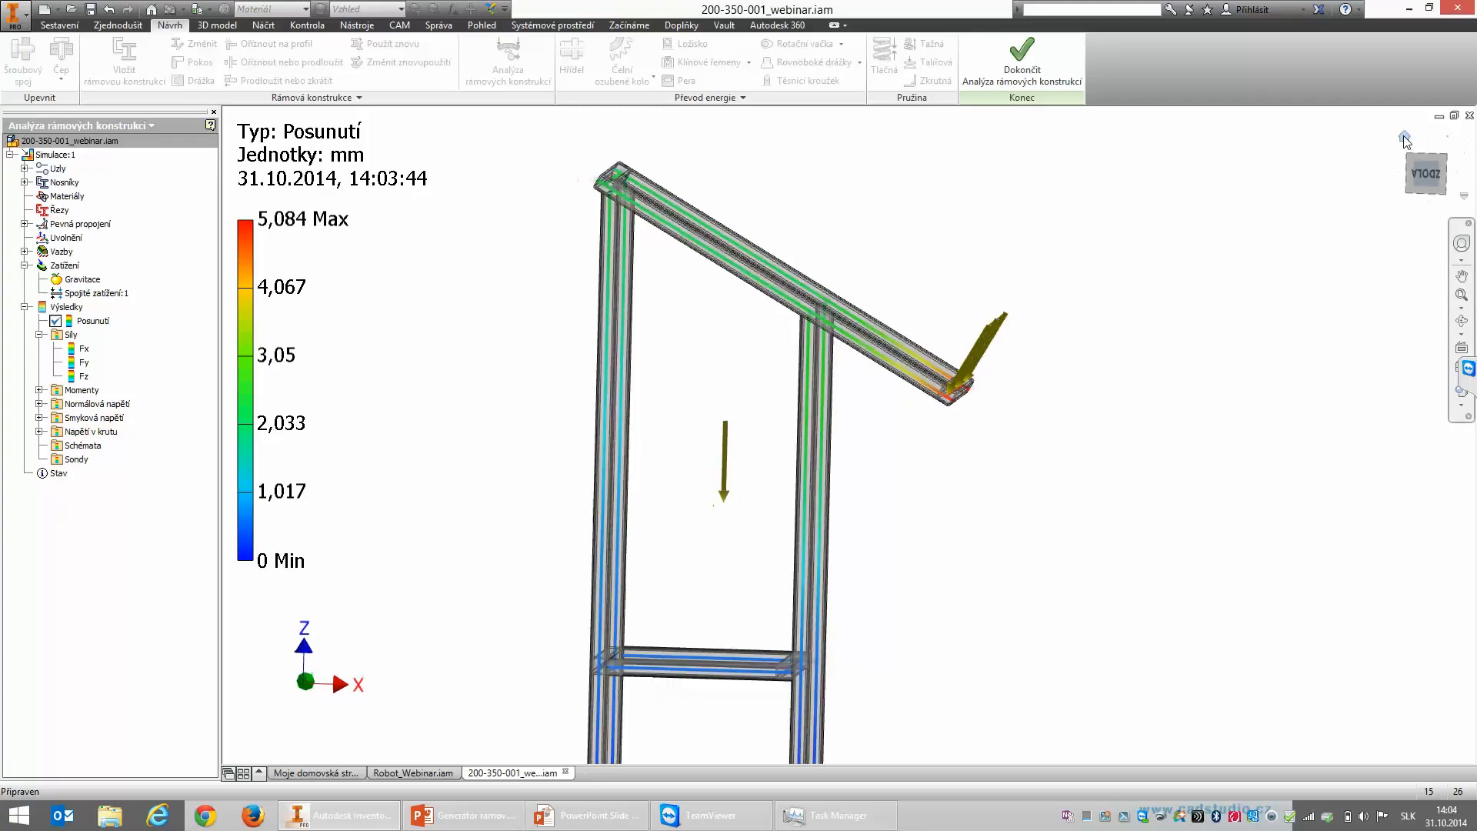
{"action": "right_click", "coordinate": [63, 160]}
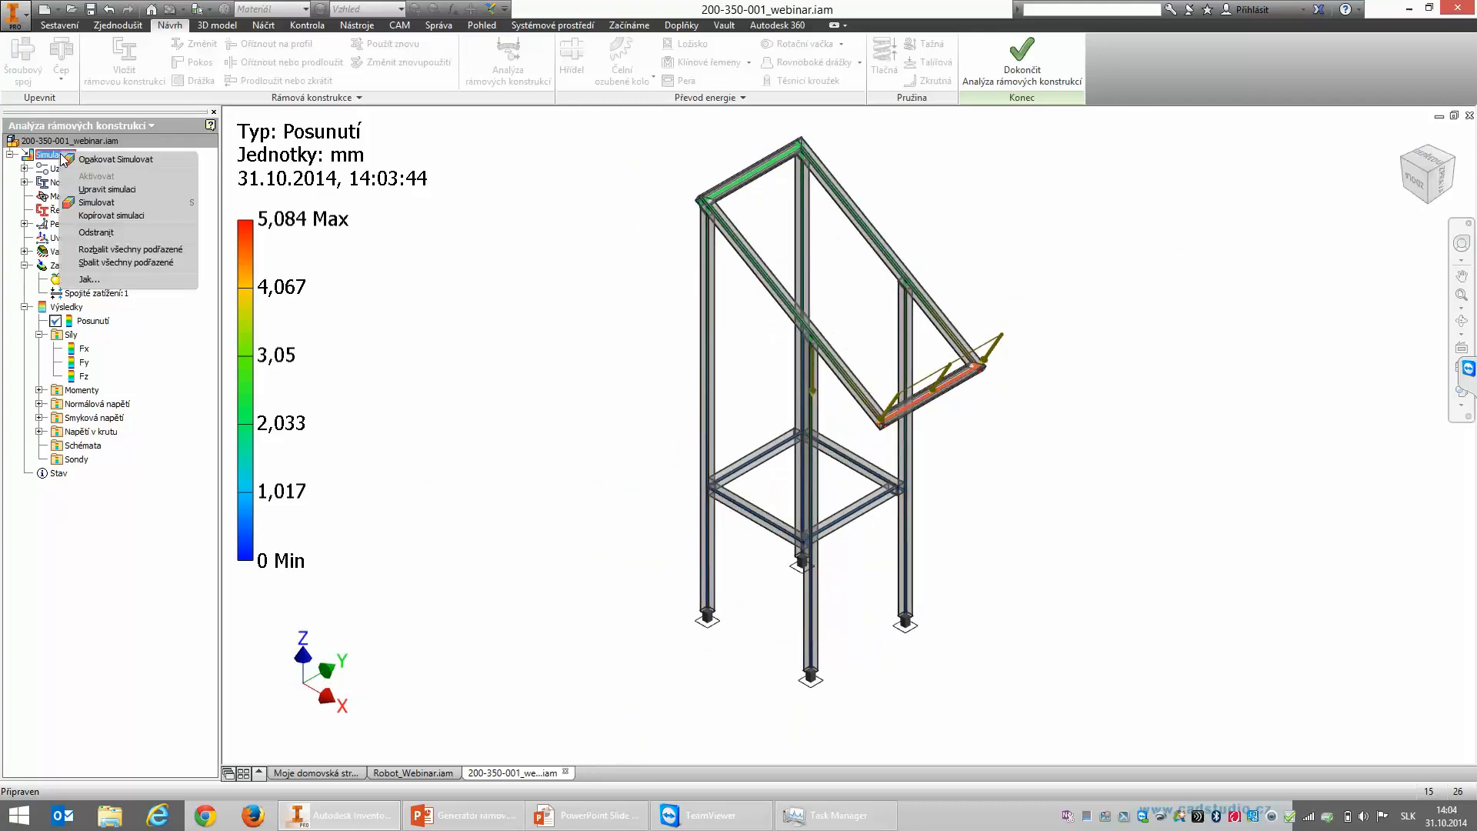
{"action": "left_click", "coordinate": [148, 217]}
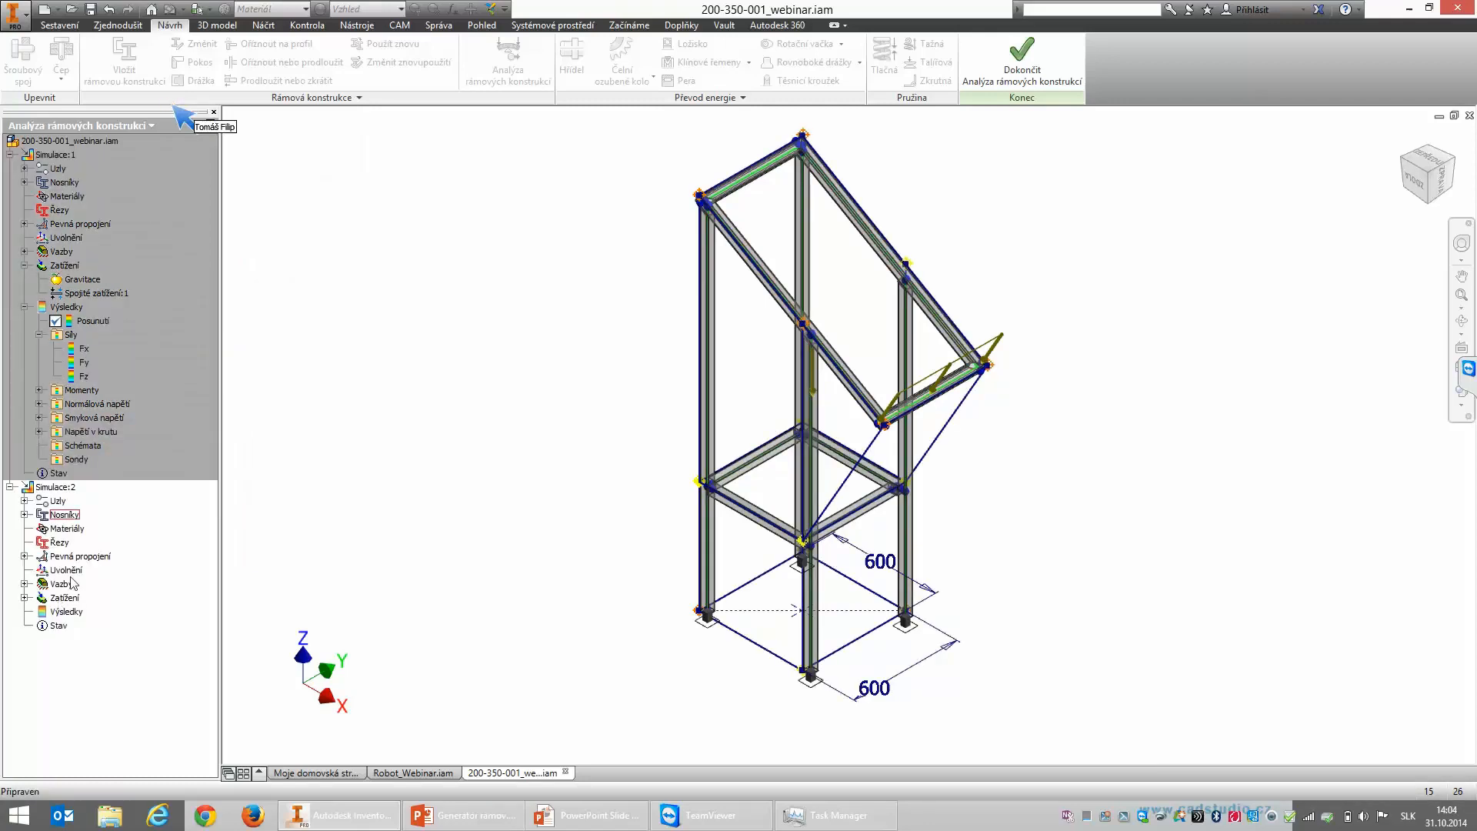
Step: Override the material of all CSN 50x4 beams in the copied simulation with Hliník 6061
{"action": "right_click", "coordinate": [67, 530]}
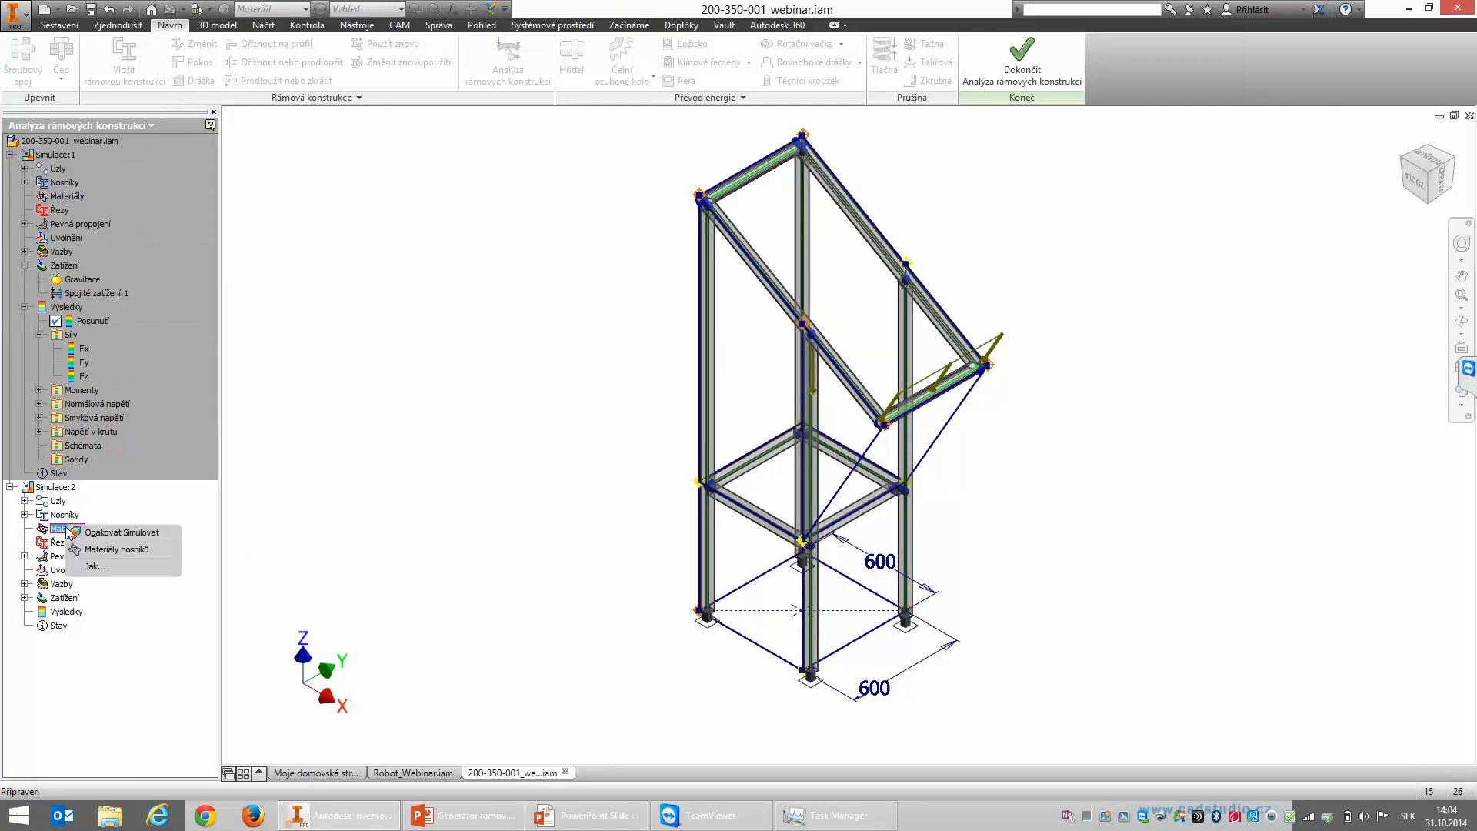
{"action": "left_click", "coordinate": [108, 550]}
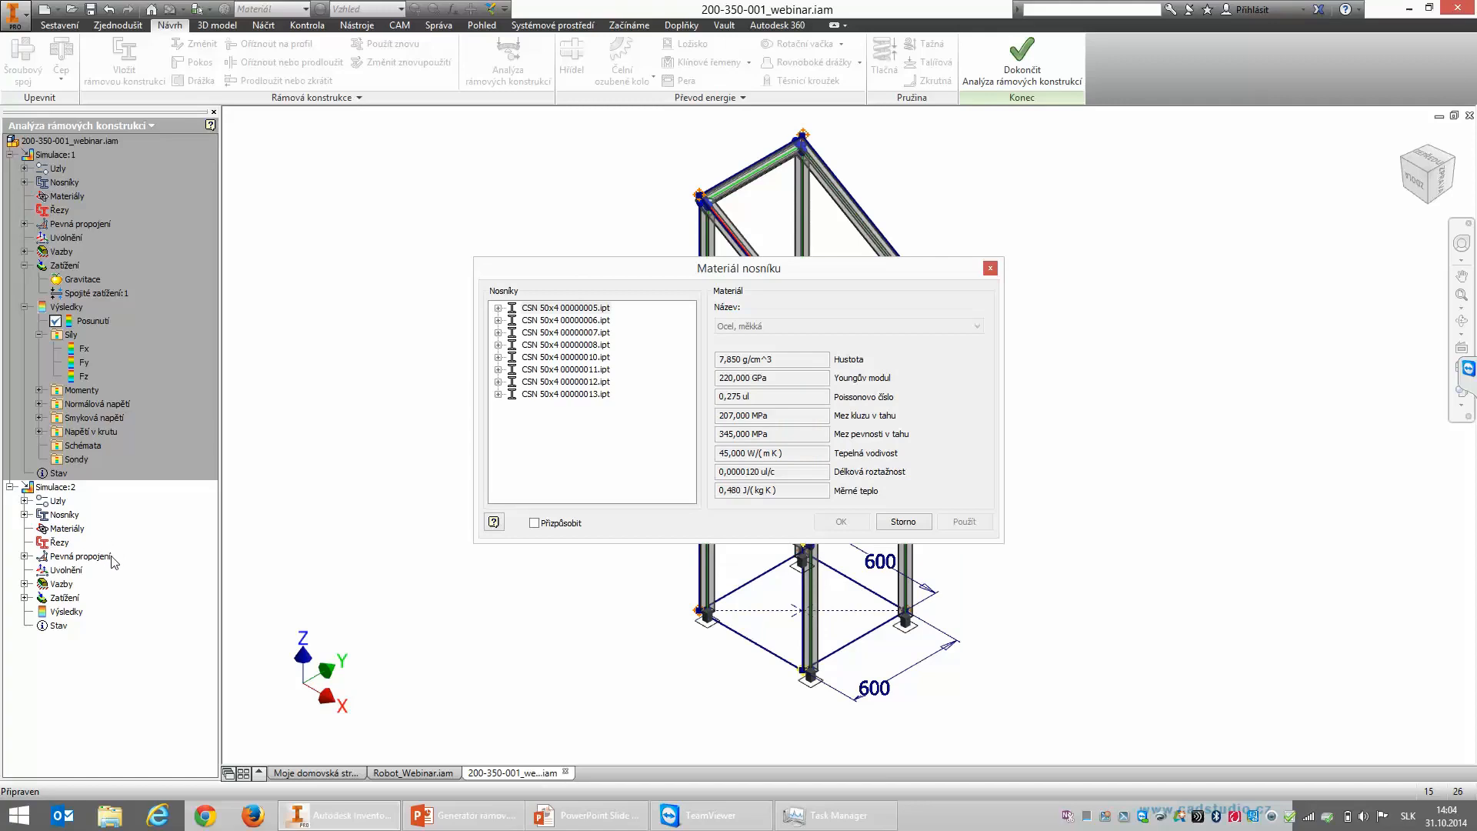
{"action": "left_click_drag", "start_coordinate": [631, 275], "coordinate": [300, 279]}
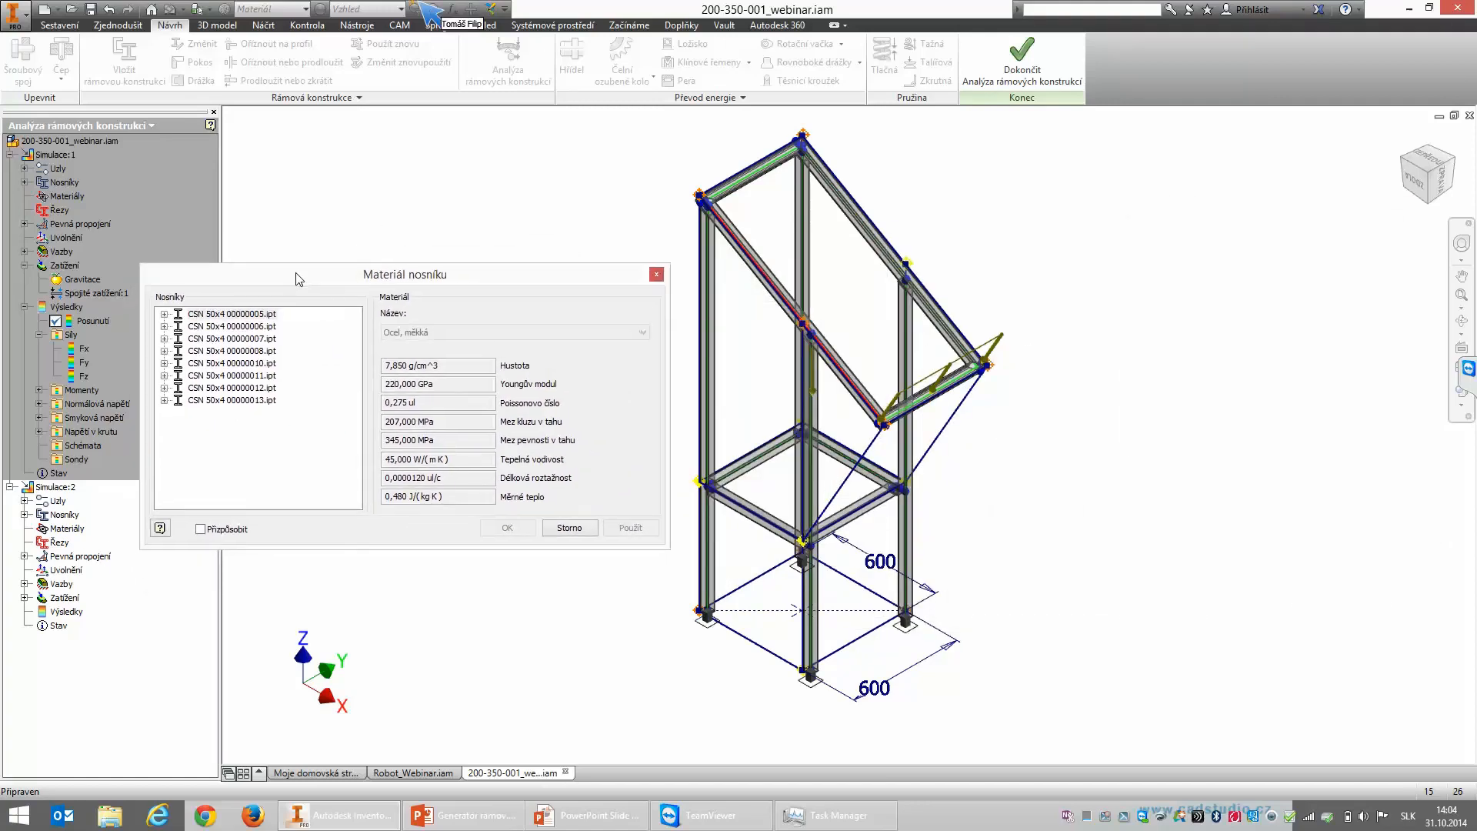
{"action": "left_click", "coordinate": [257, 316]}
{"action": "left_click", "coordinate": [234, 400], "text": "ctrl"}
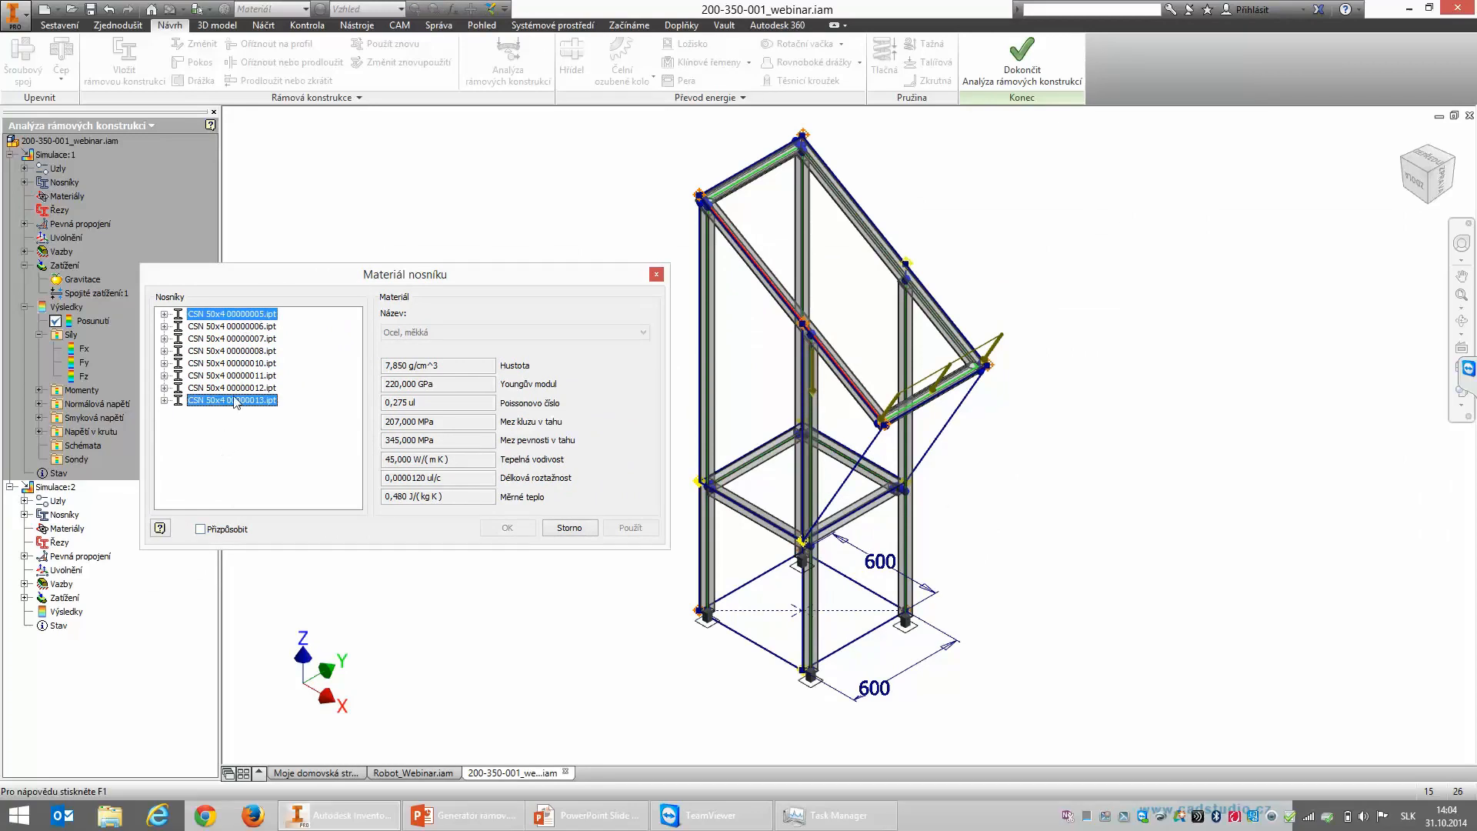
{"action": "left_click", "coordinate": [247, 376]}
{"action": "left_click", "coordinate": [264, 315]}
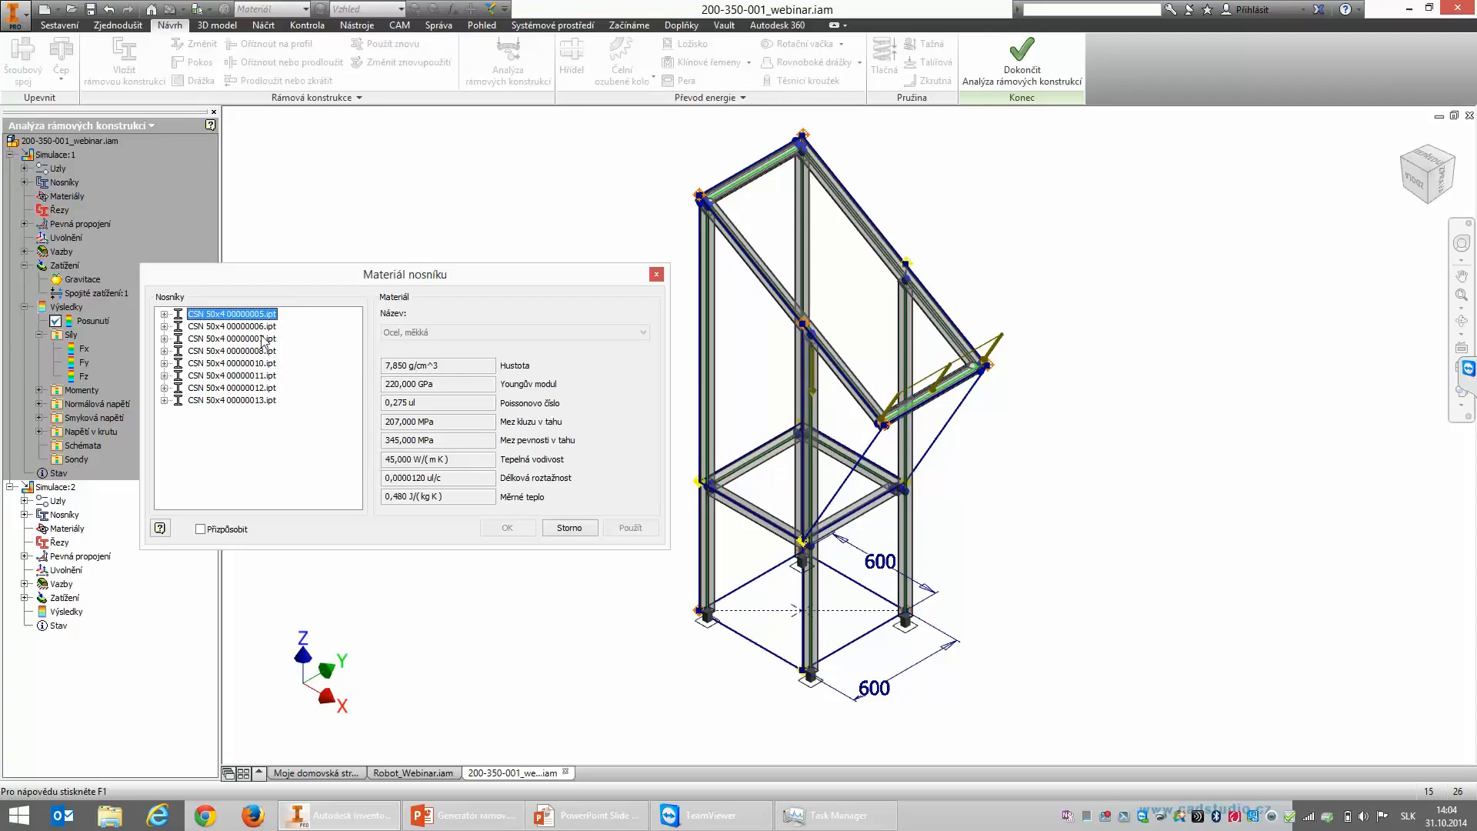
{"action": "left_click", "coordinate": [244, 401], "text": "shift"}
{"action": "left_click", "coordinate": [200, 529]}
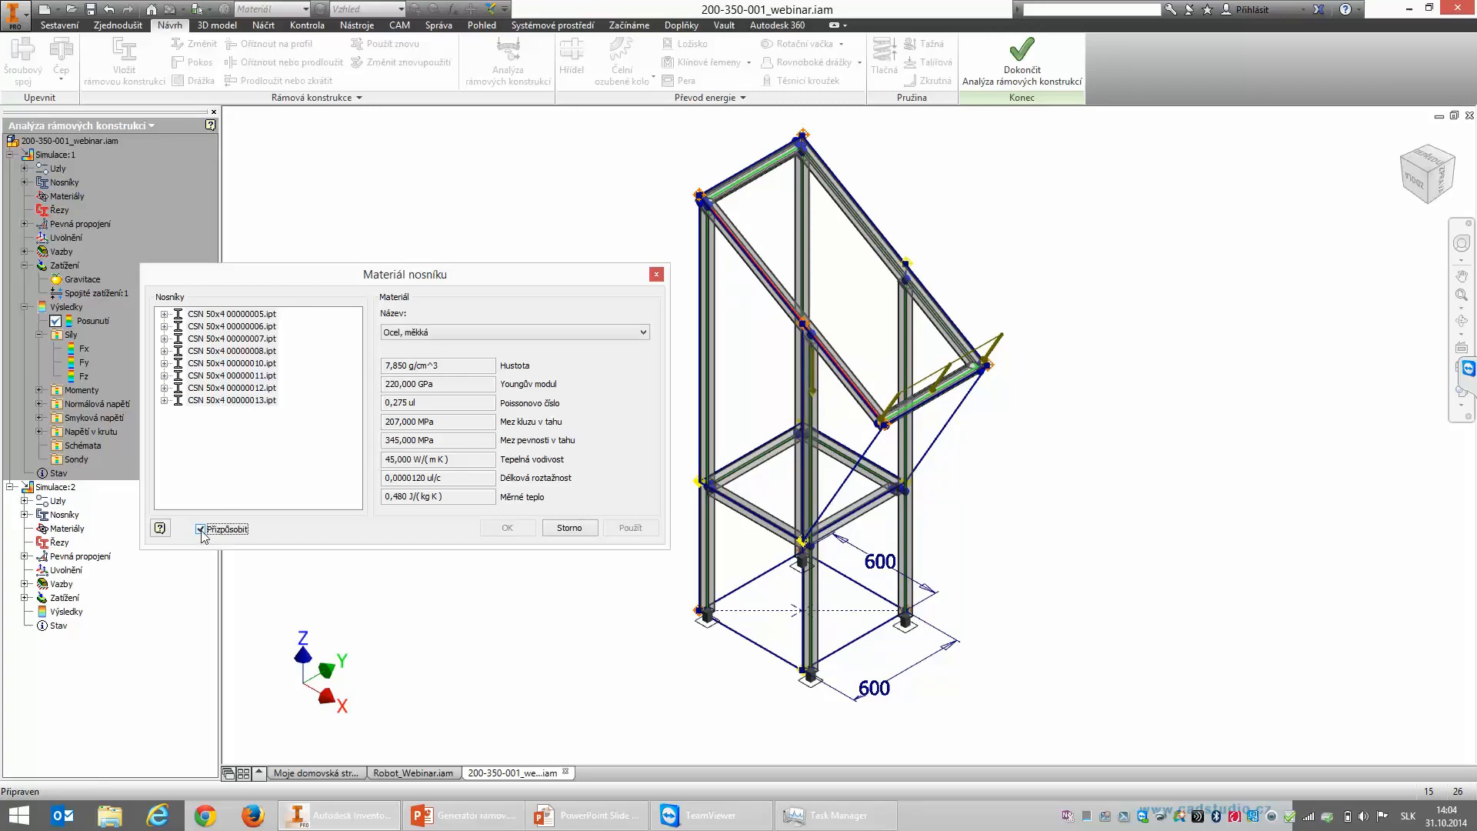
{"action": "left_click", "coordinate": [635, 339]}
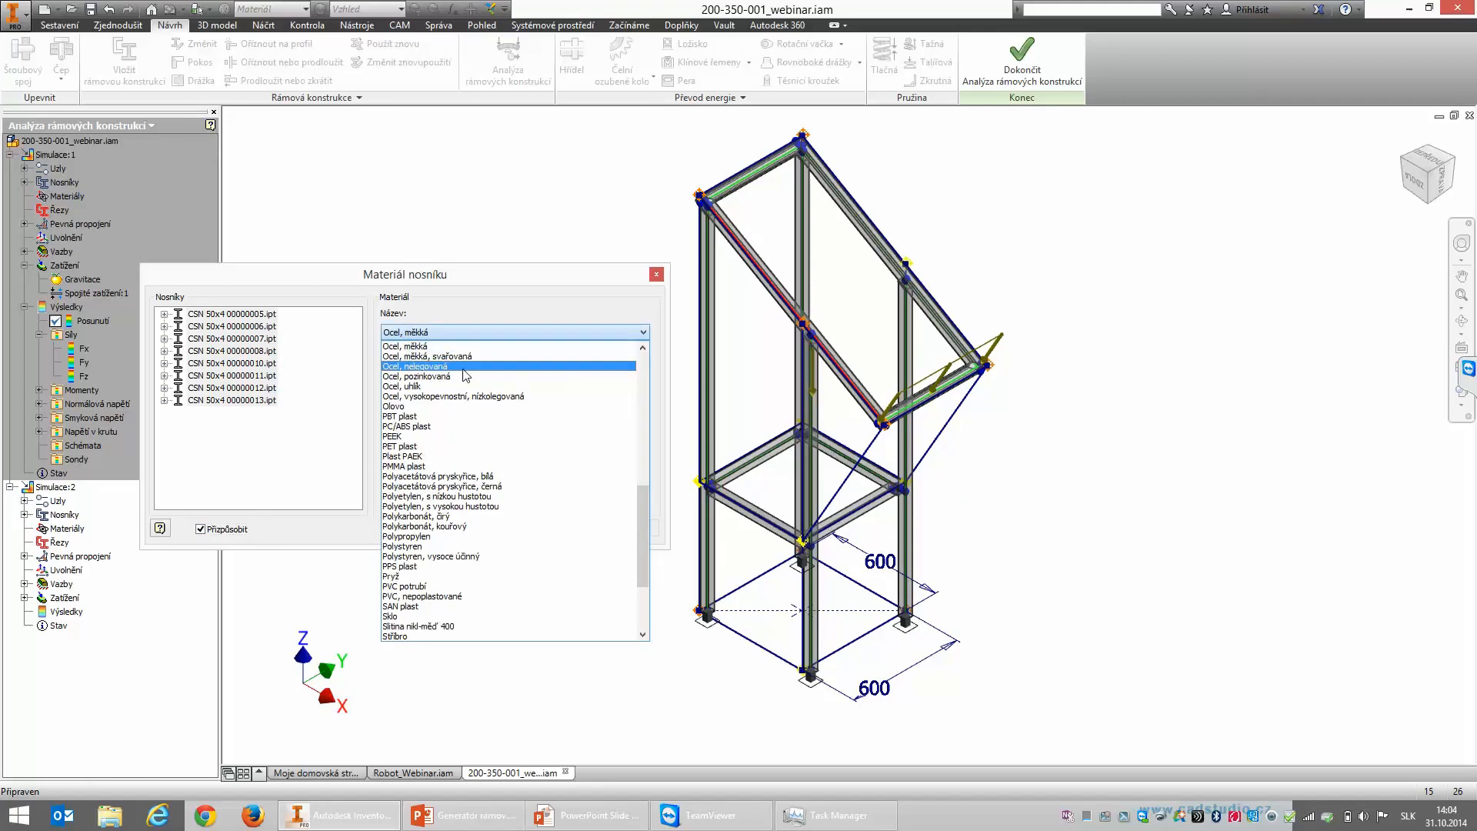
{"action": "scroll", "coordinate": [465, 386], "scroll_direction": "up", "scroll_amount": 5}
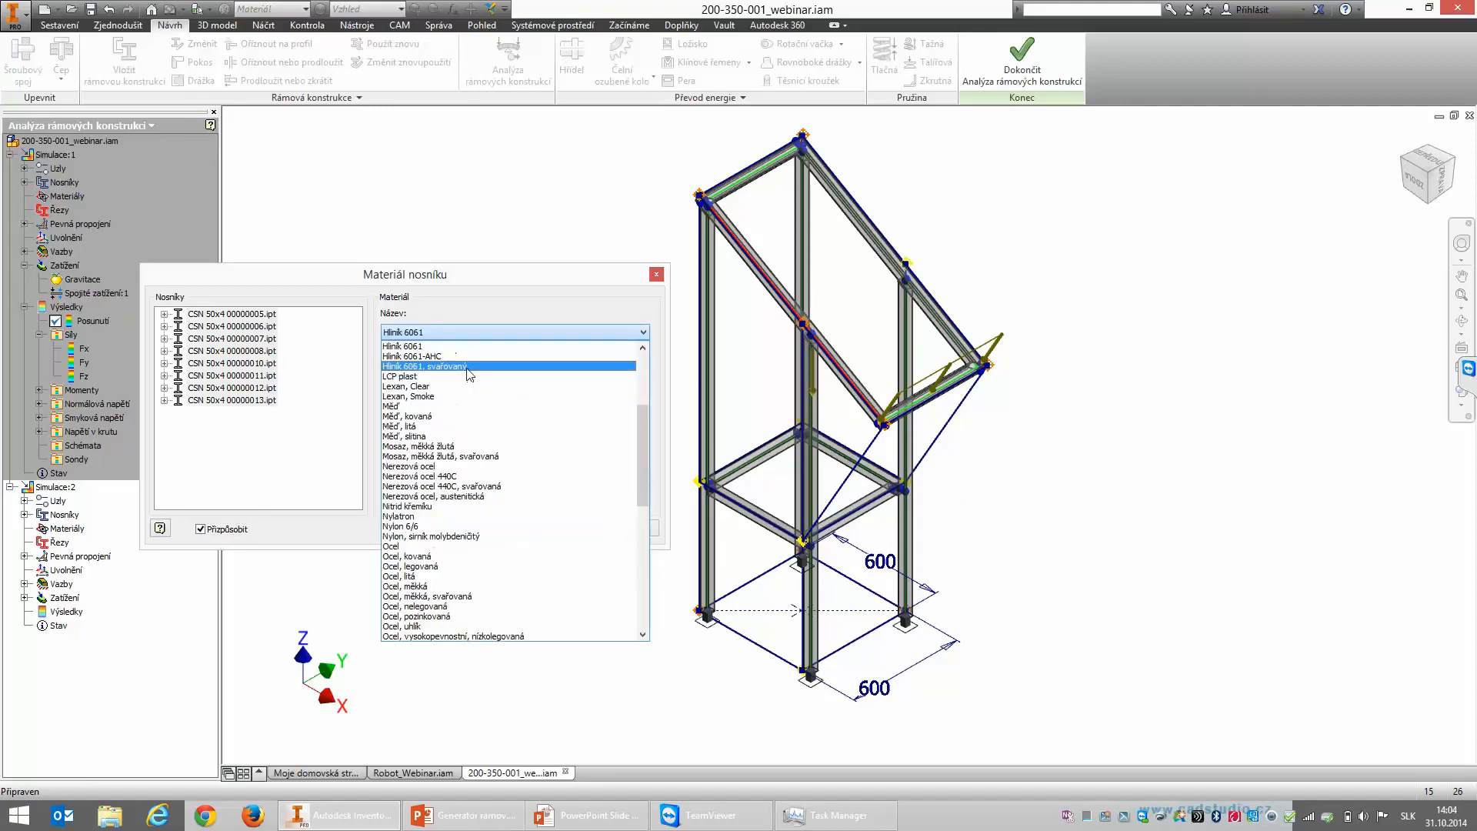
{"action": "left_click", "coordinate": [454, 338]}
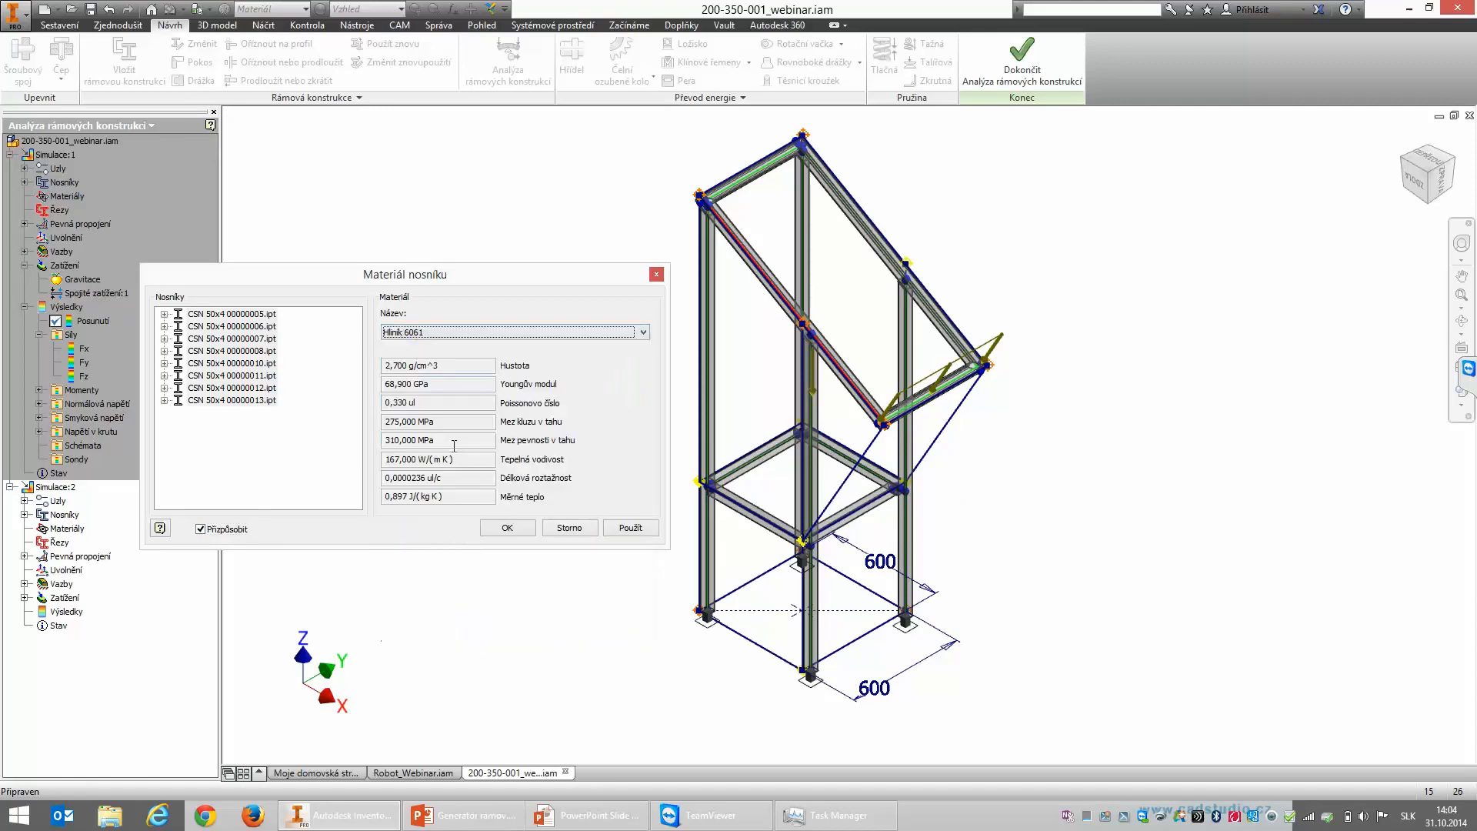
{"action": "left_click", "coordinate": [633, 531]}
{"action": "left_click", "coordinate": [569, 529]}
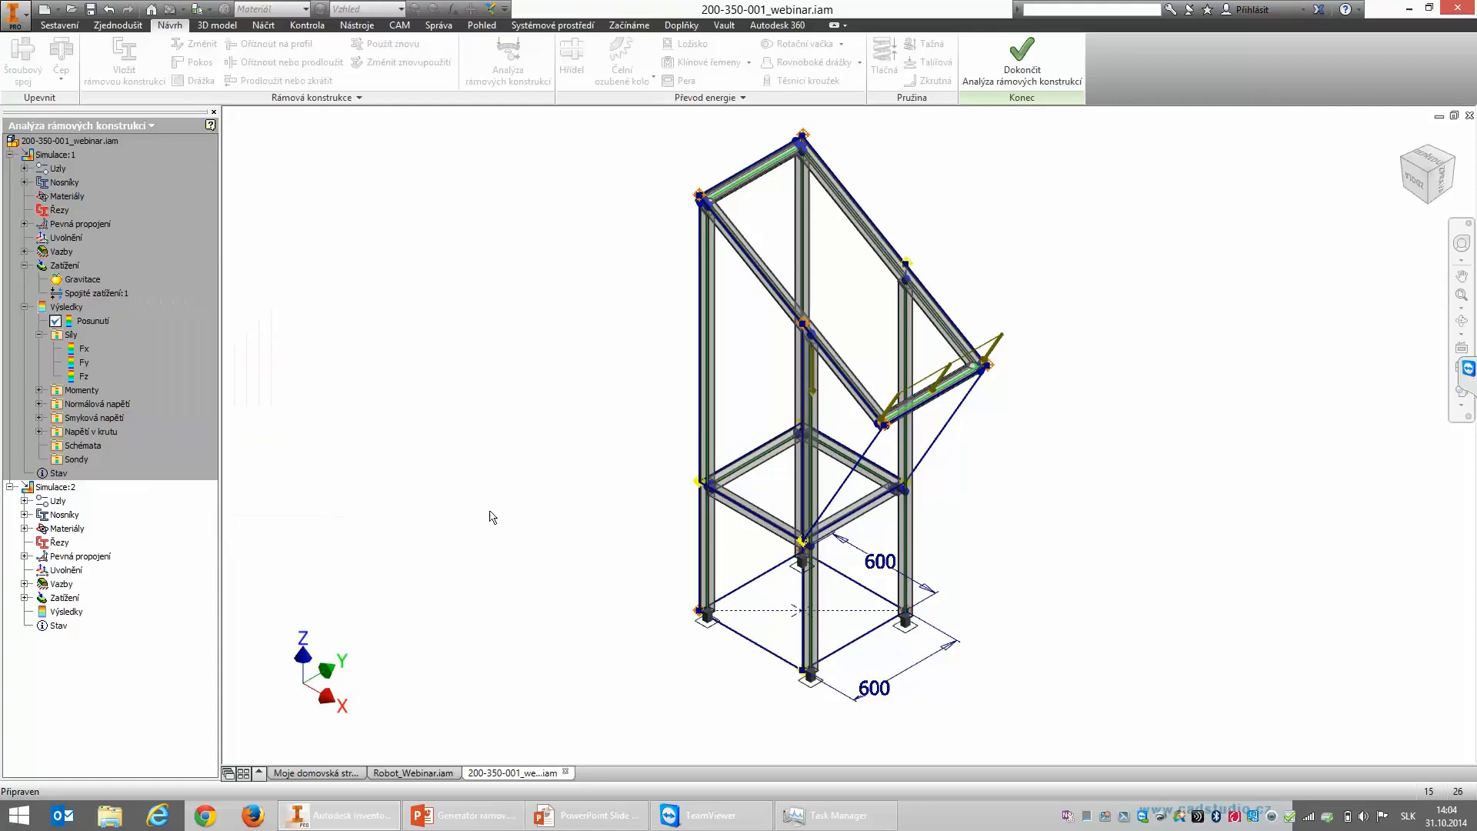
Step: Run the copied simulation and view its displacement plot on the frame from the side
{"action": "right_click", "coordinate": [66, 488]}
{"action": "left_click", "coordinate": [126, 540]}
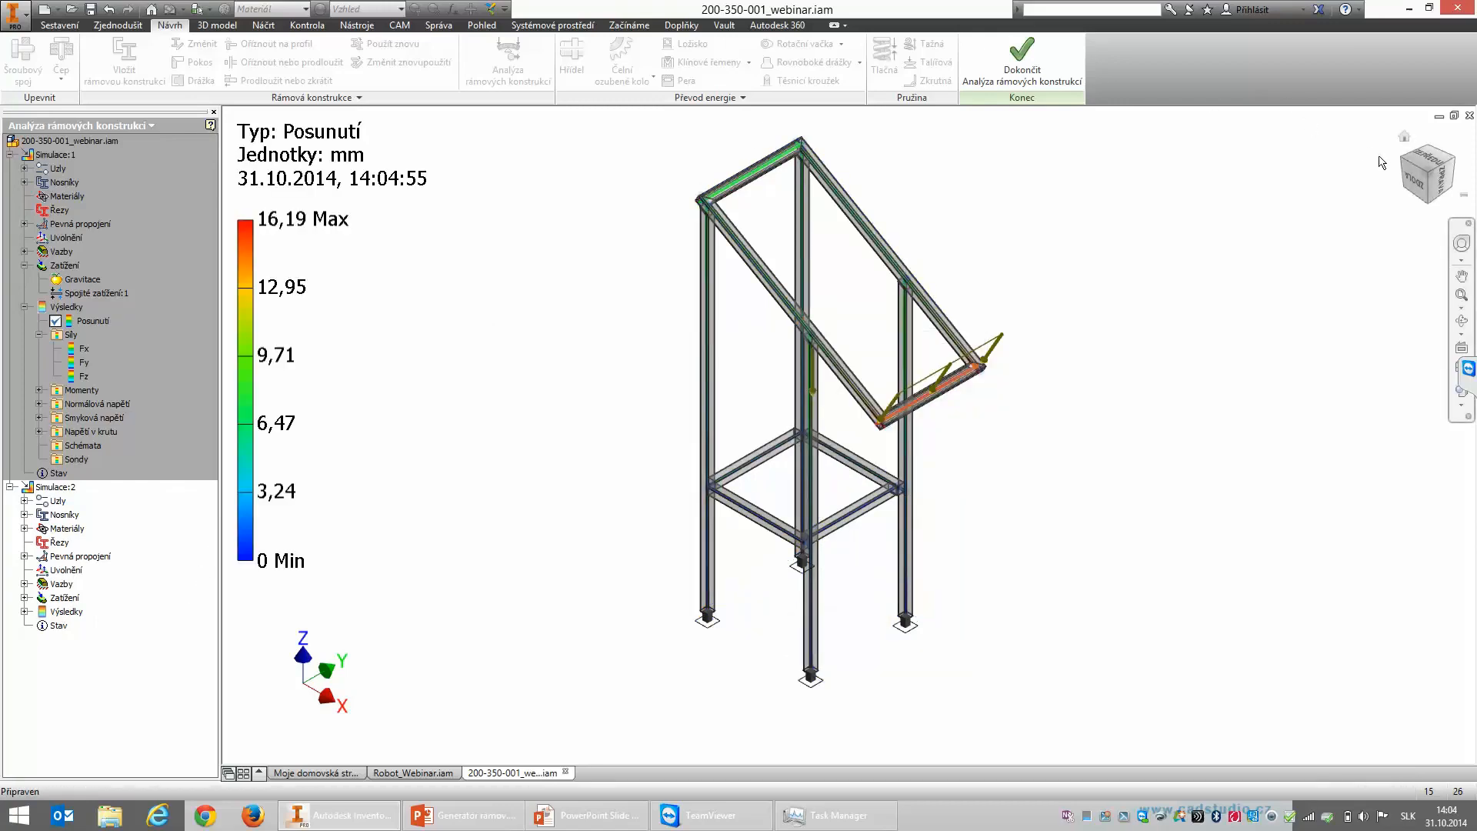
{"action": "left_click", "coordinate": [1415, 183]}
{"action": "scroll", "coordinate": [774, 418], "scroll_direction": "up", "scroll_amount": 3}
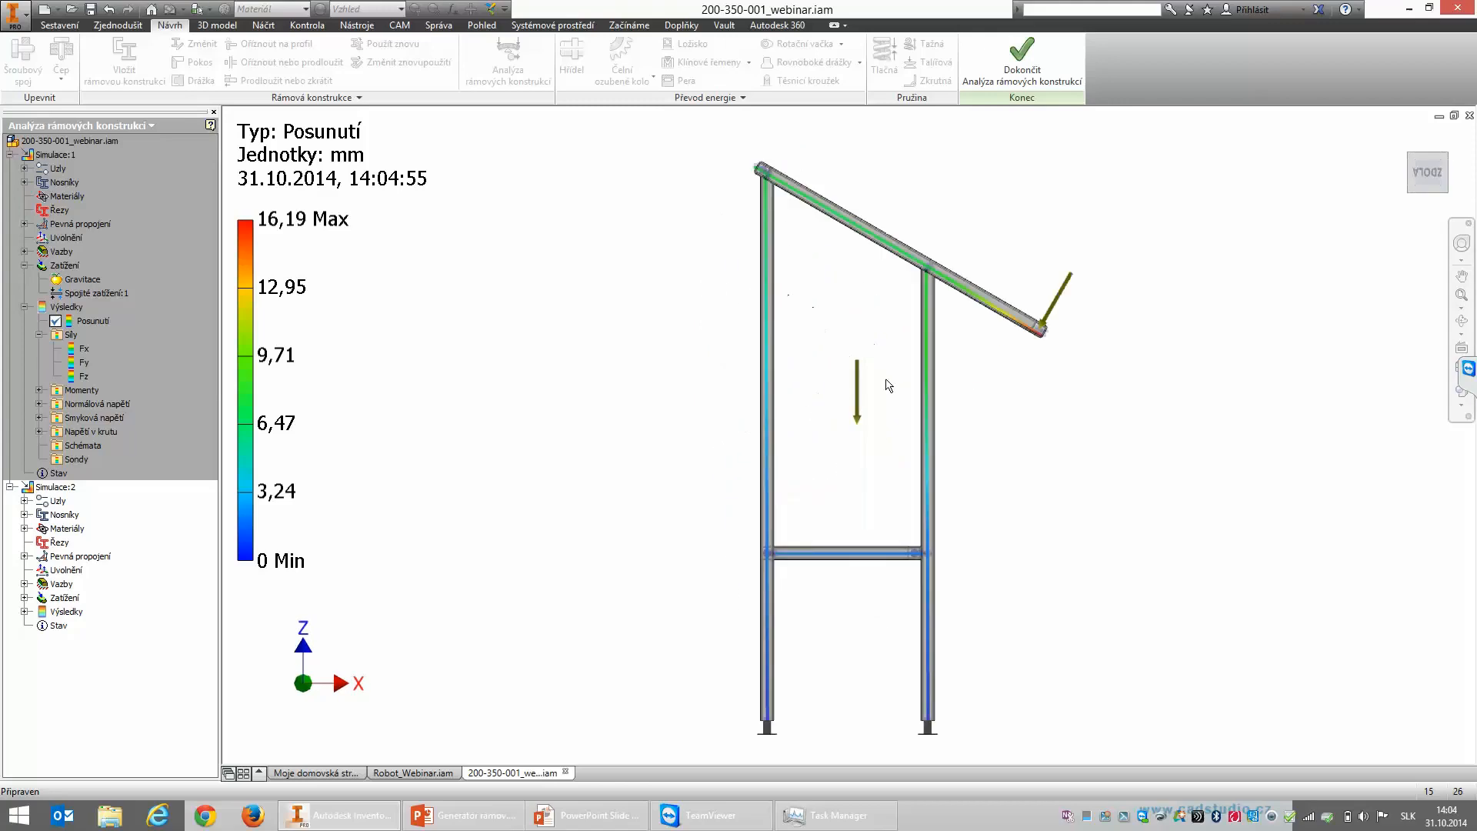
Step: Compare the displacement results of the original and copied simulations, and finish the frame analysis
{"action": "double_click", "coordinate": [60, 154]}
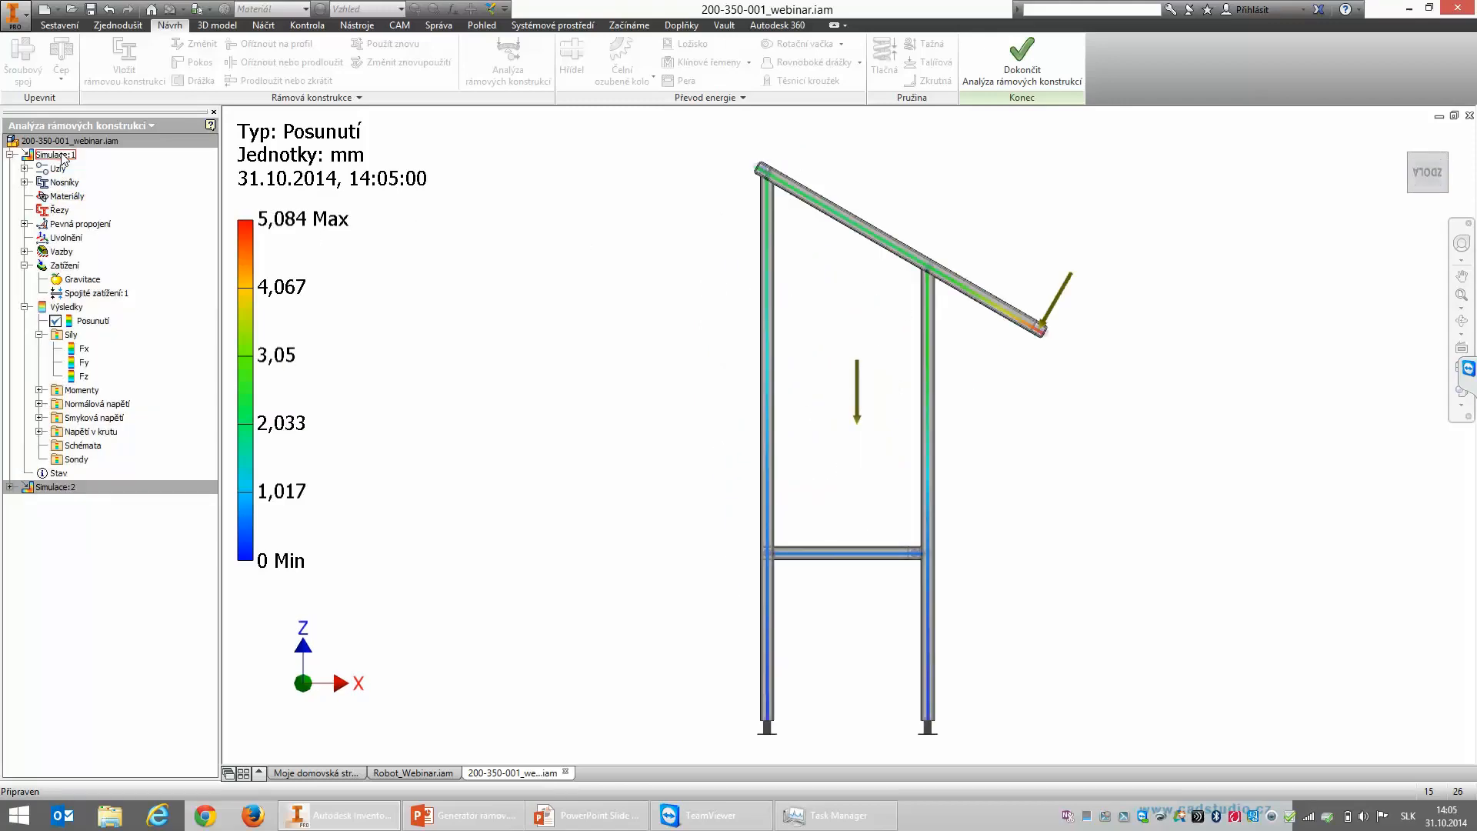
{"action": "double_click", "coordinate": [55, 487]}
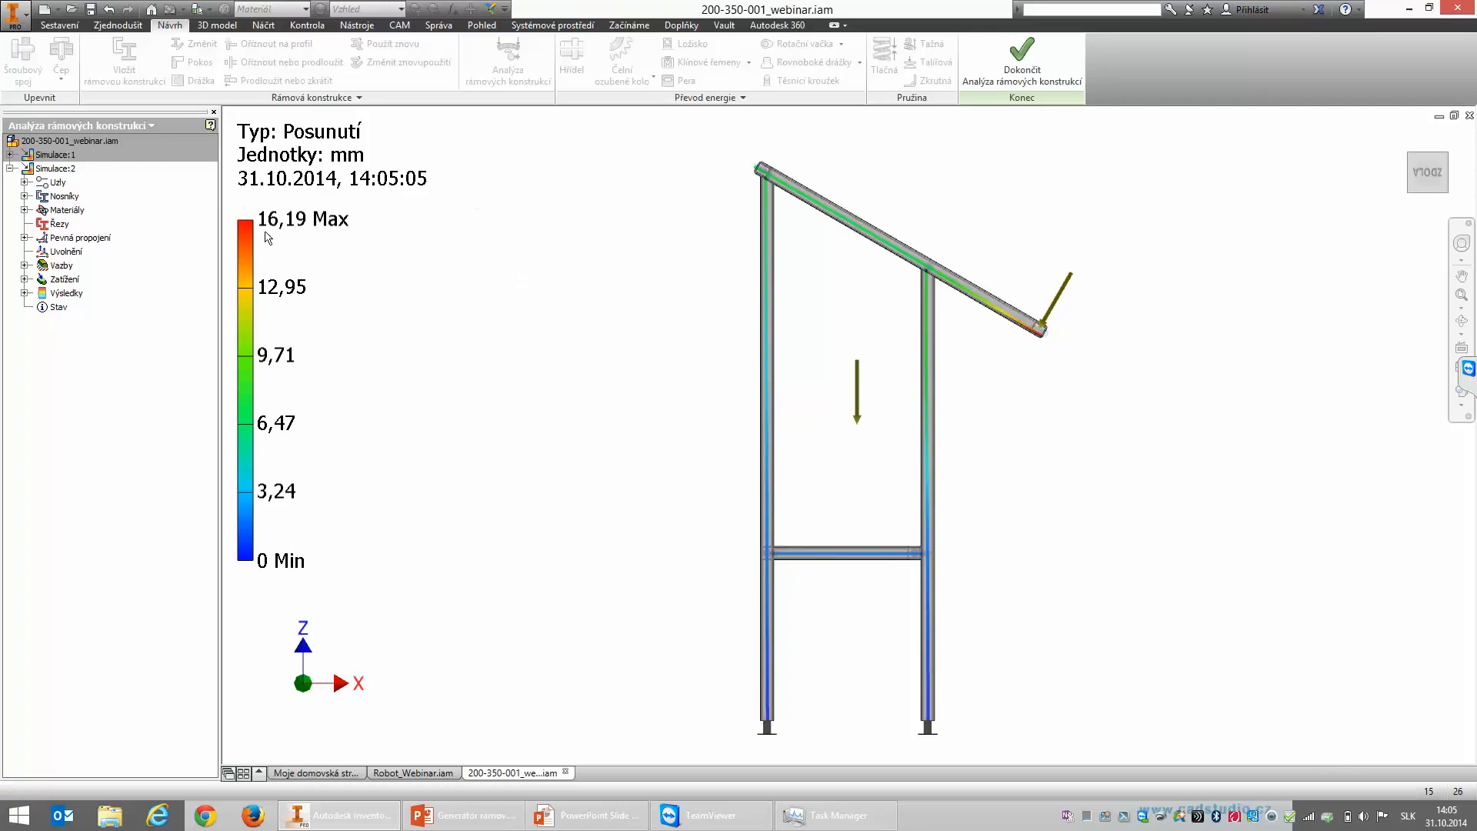
{"action": "left_click", "coordinate": [1036, 76]}
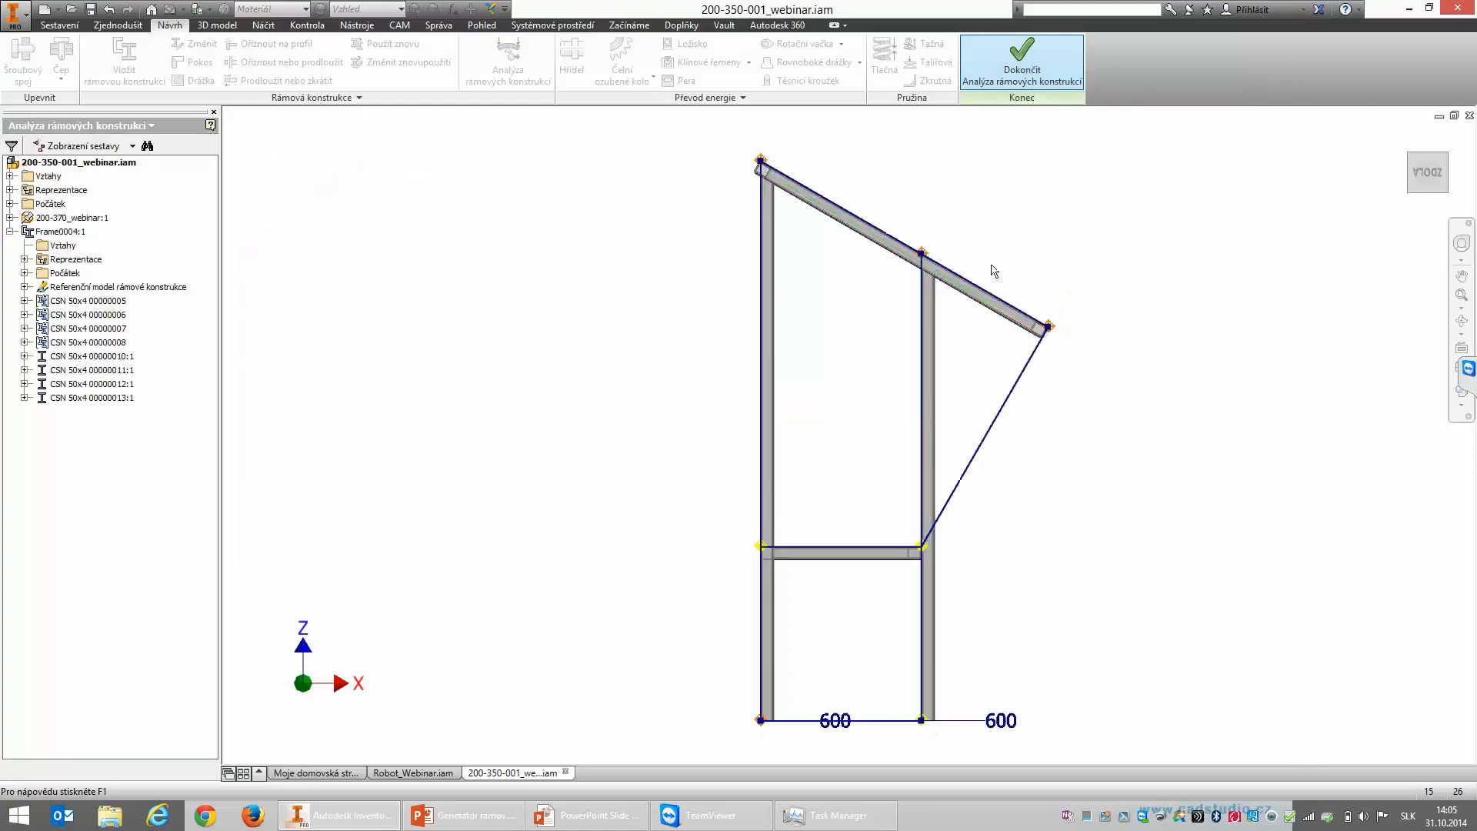
{"action": "left_click", "coordinate": [1404, 136]}
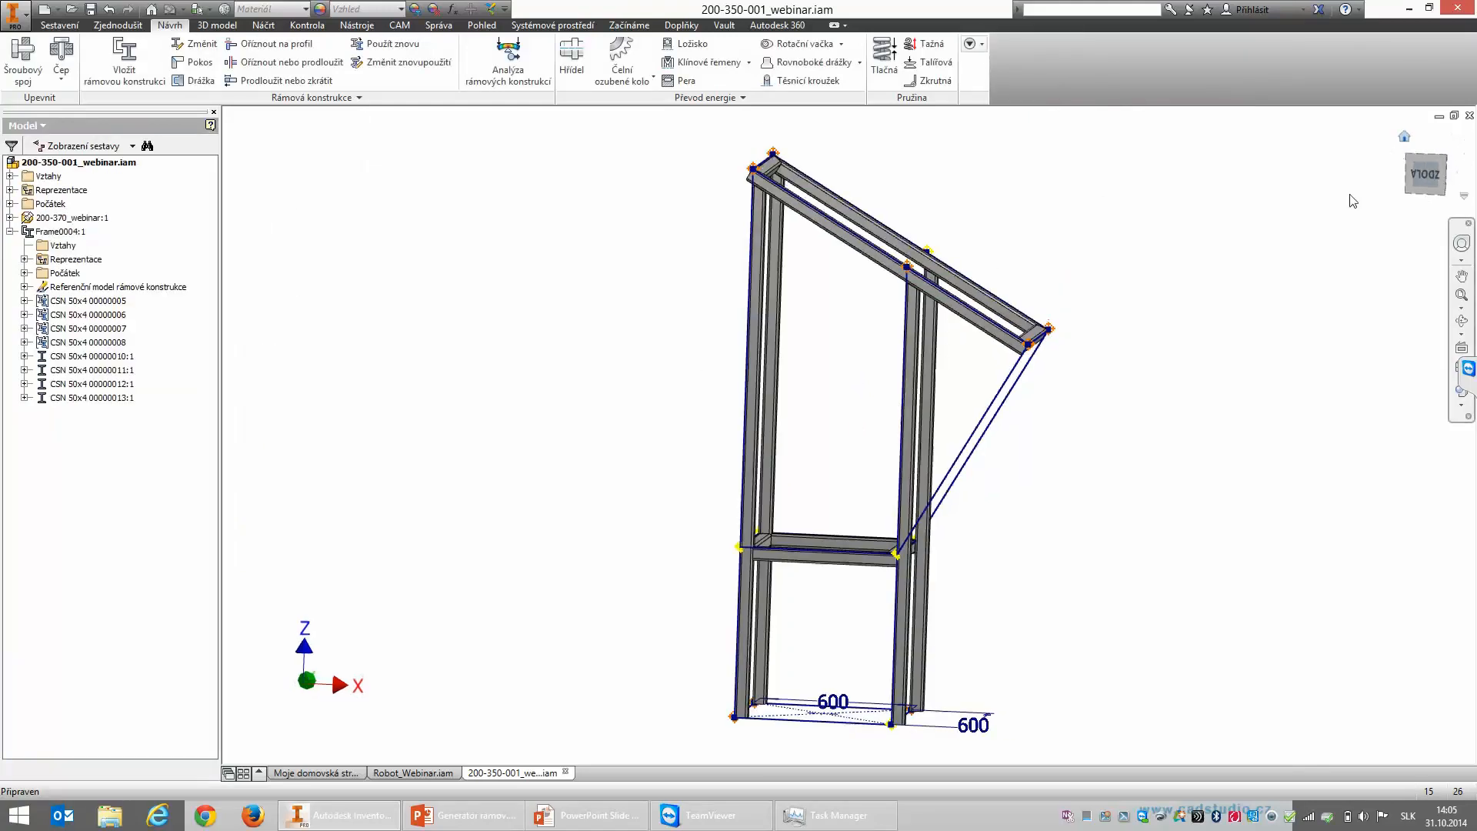
{"action": "left_click", "coordinate": [131, 59]}
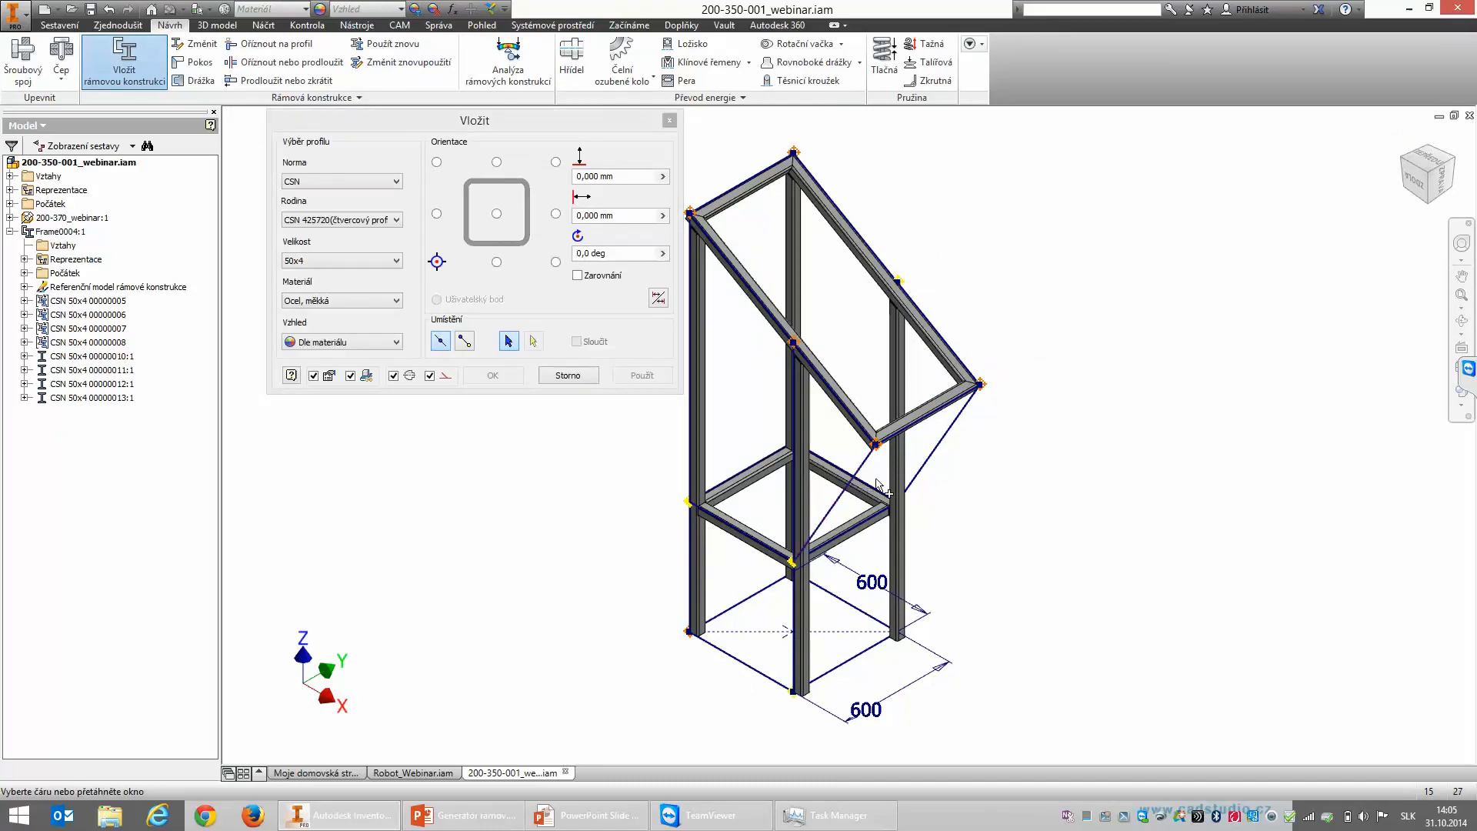
{"action": "left_click", "coordinate": [858, 483]}
{"action": "left_click", "coordinate": [955, 445]}
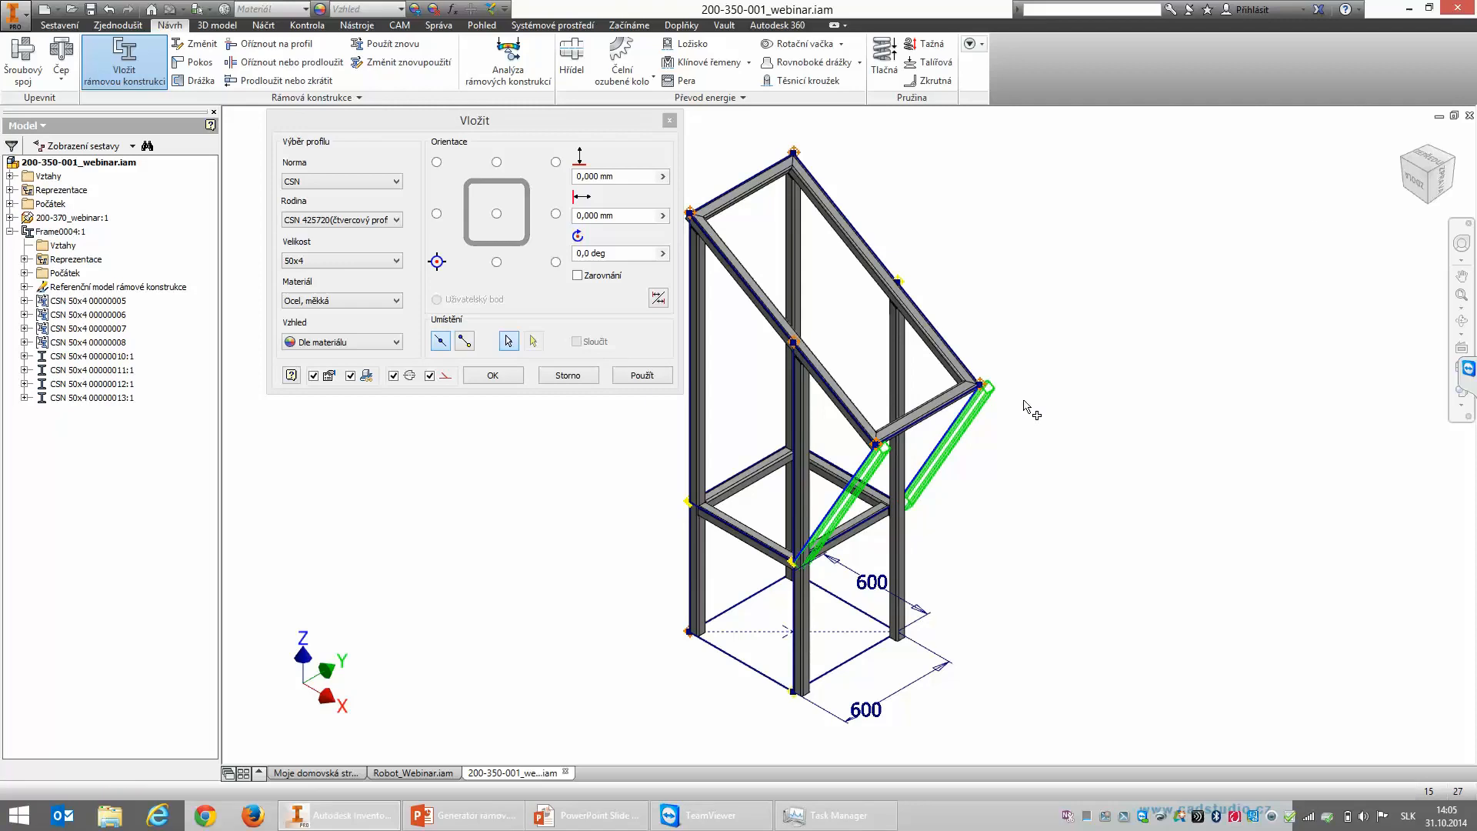
{"action": "left_click", "coordinate": [1415, 188]}
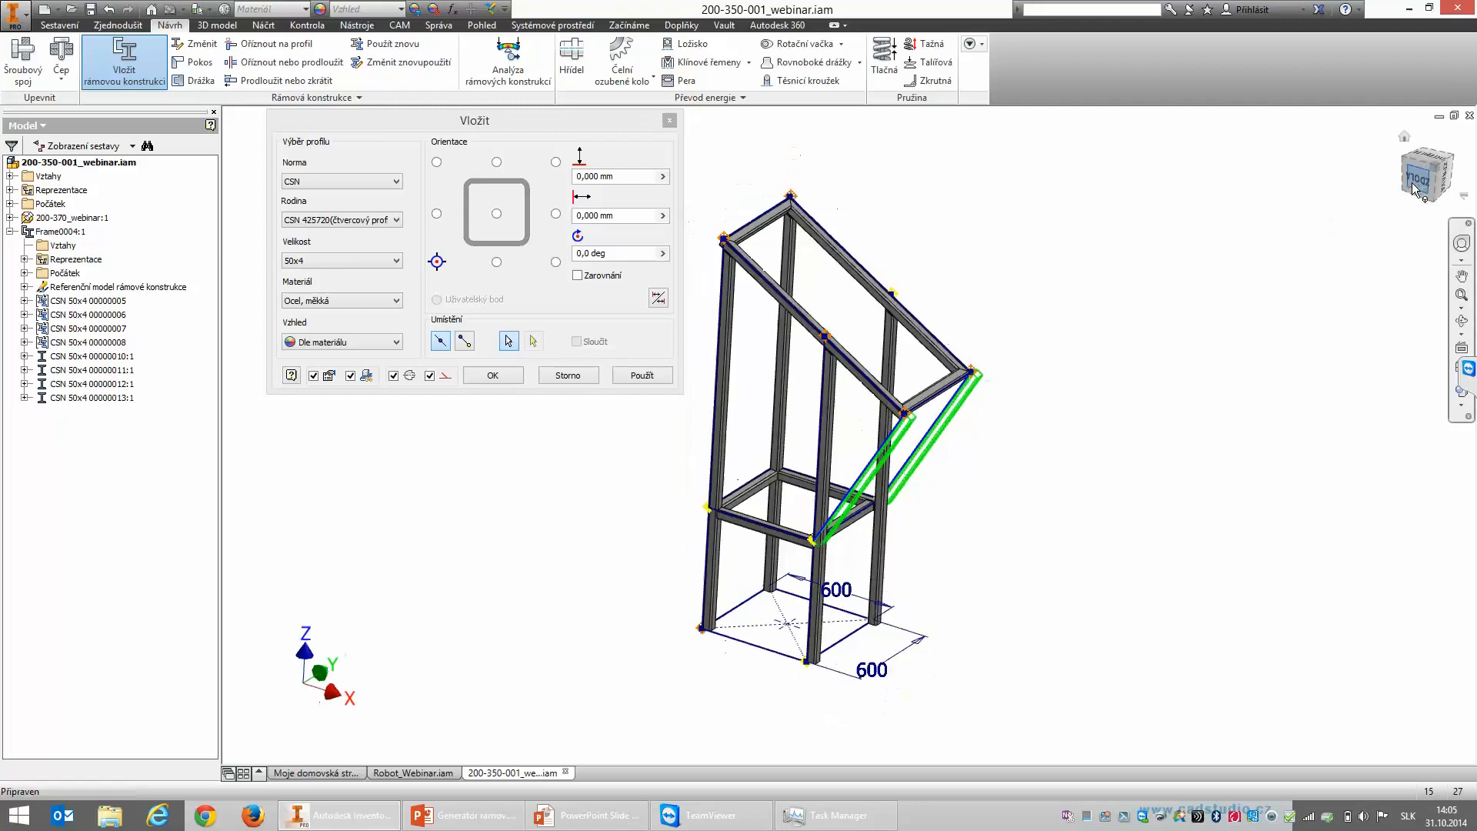
{"action": "left_click", "coordinate": [437, 162]}
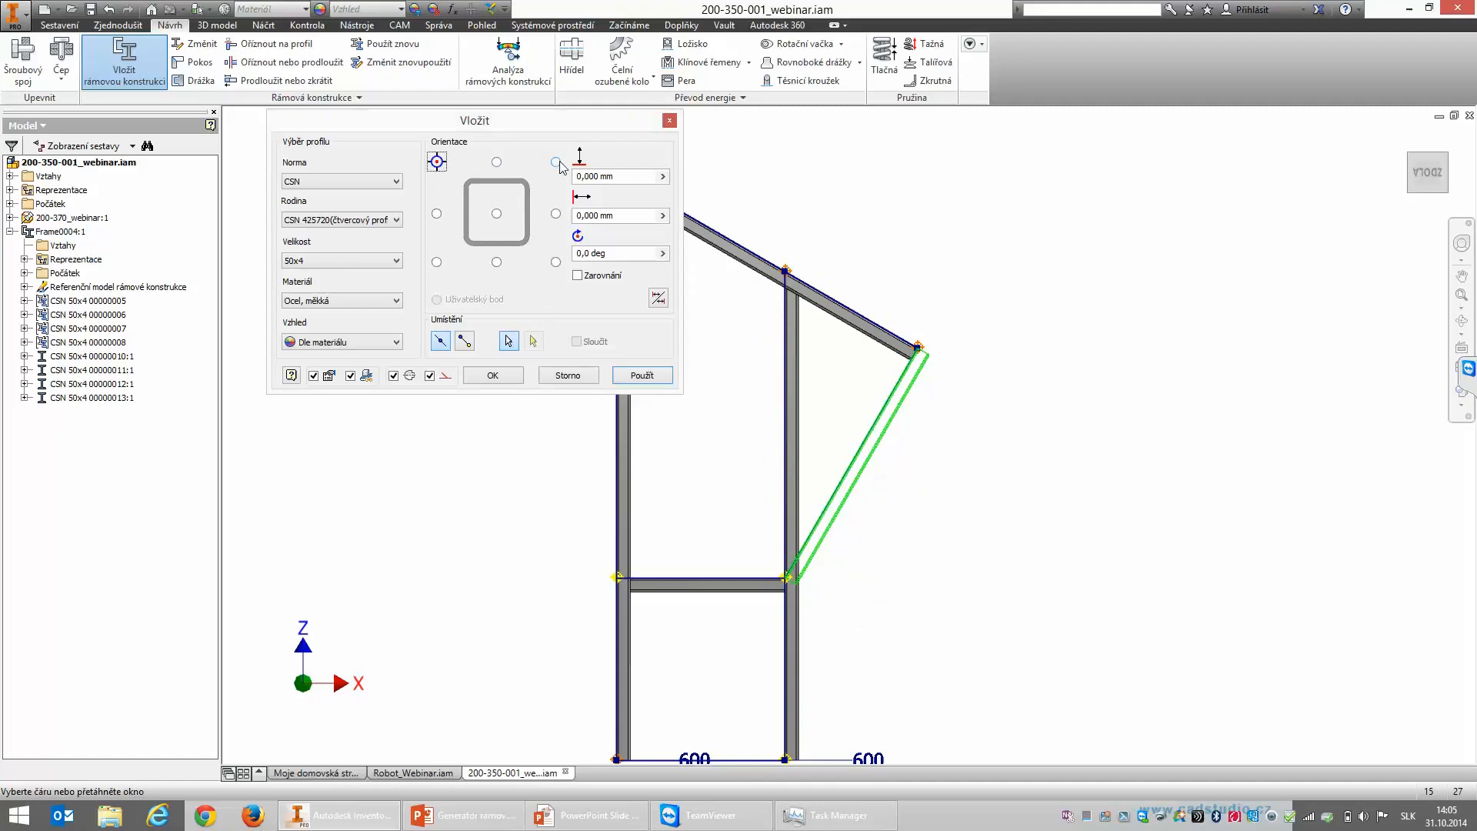
{"action": "left_click", "coordinate": [557, 162]}
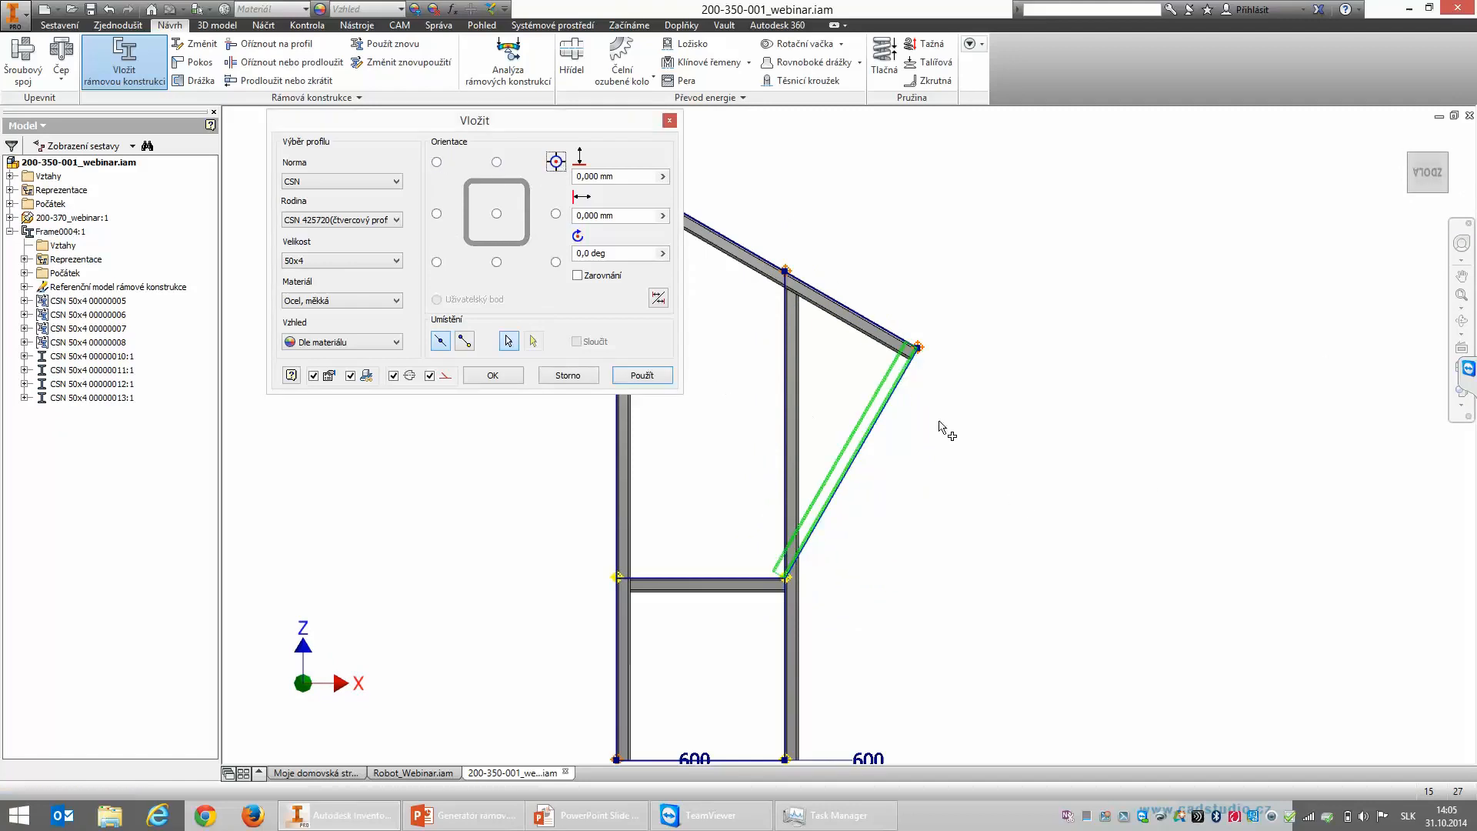
{"action": "left_click", "coordinate": [1405, 140]}
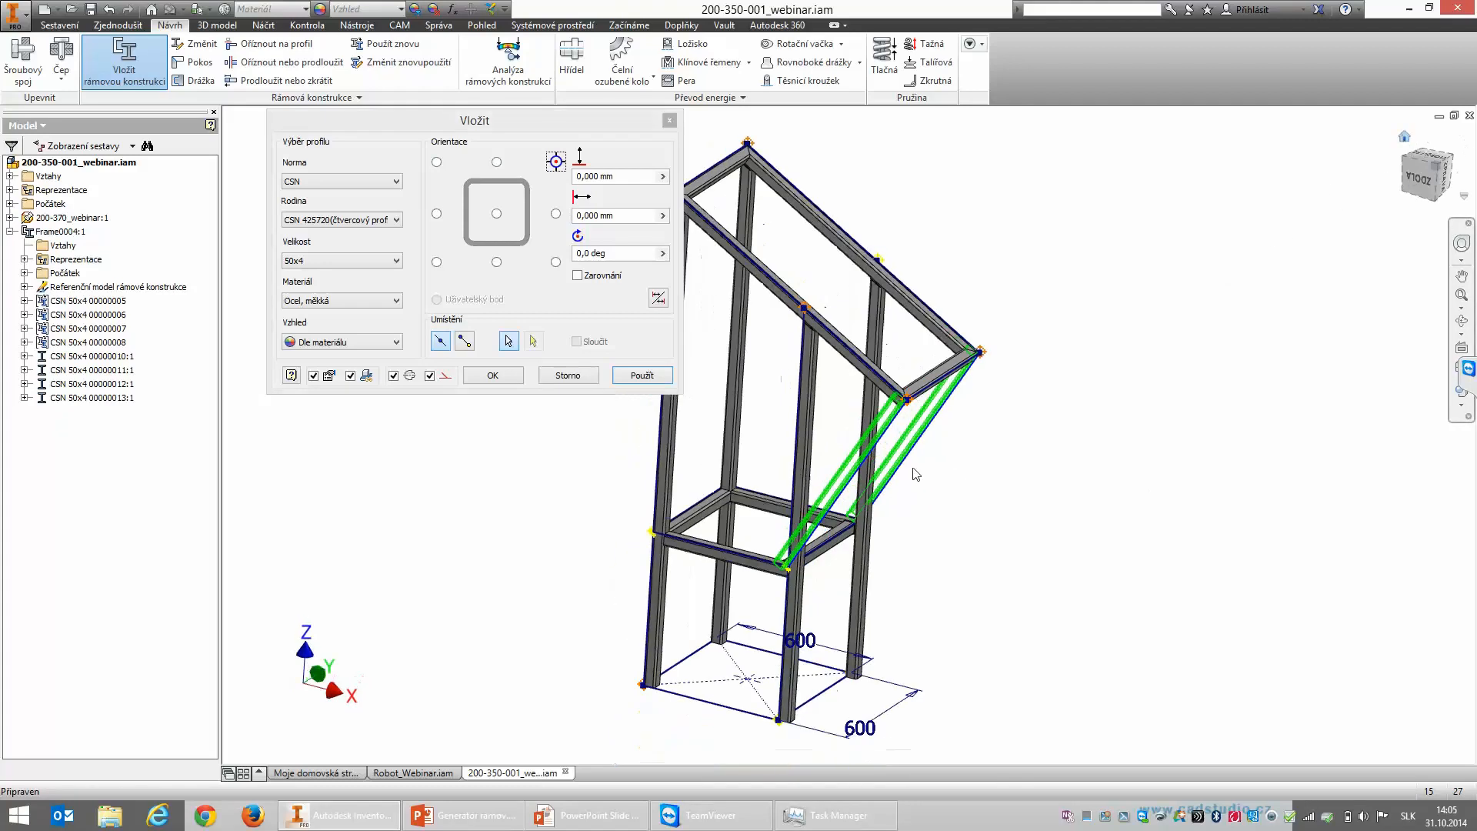
{"action": "left_click", "coordinate": [1446, 181]}
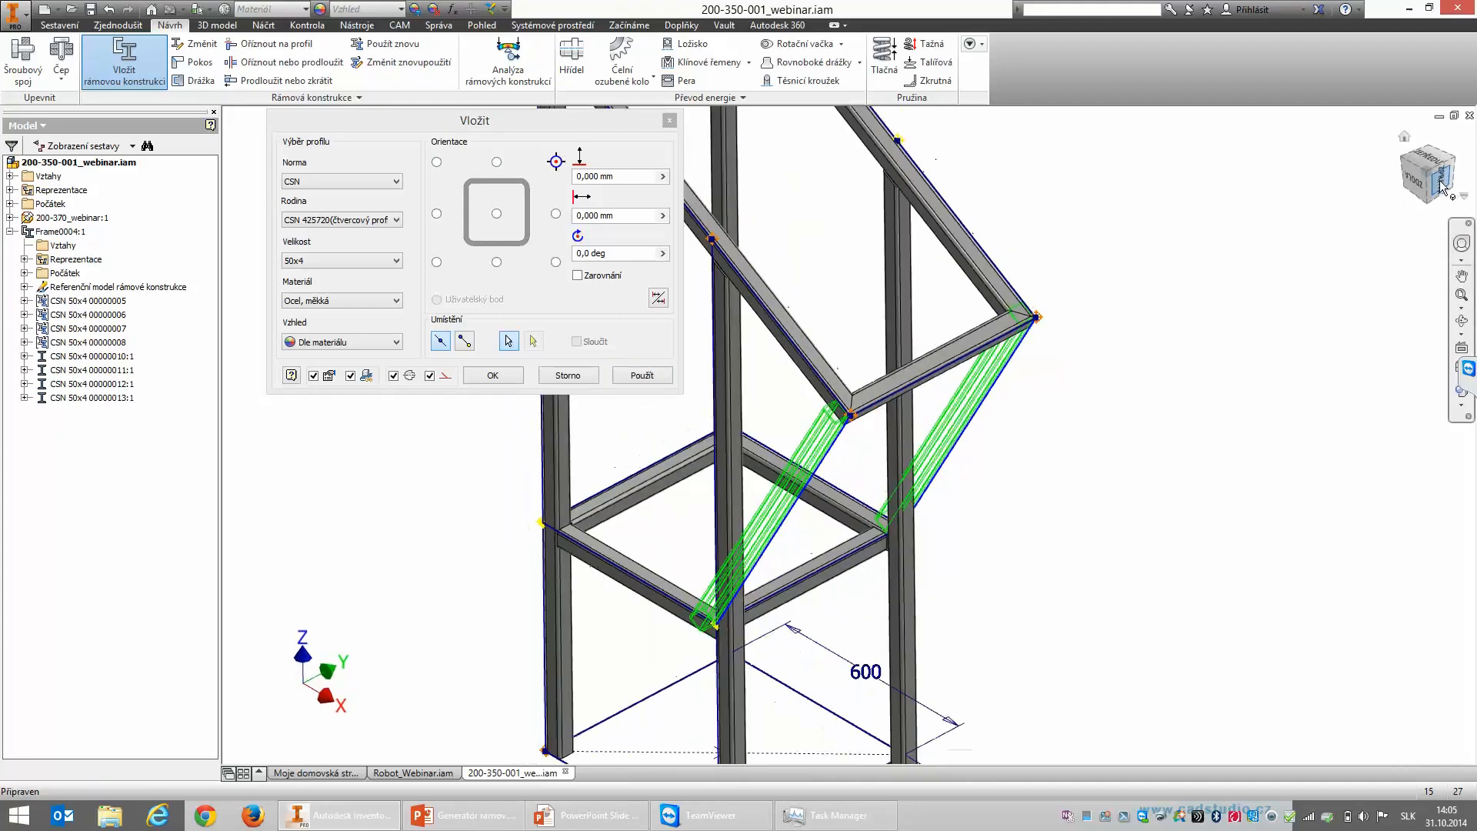
{"action": "left_click", "coordinate": [556, 262]}
{"action": "scroll", "coordinate": [895, 444], "scroll_direction": "down", "scroll_amount": 3}
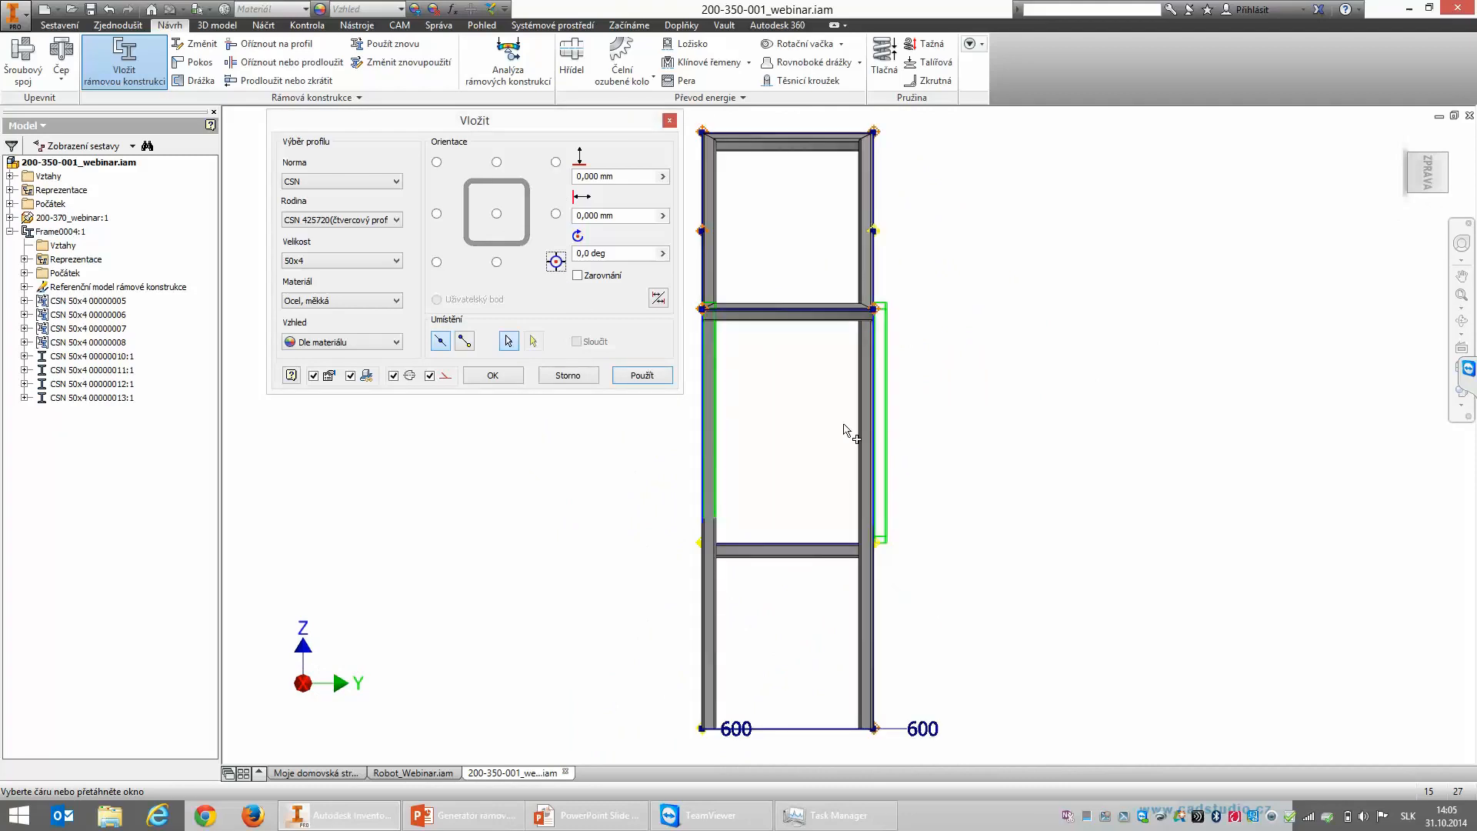
{"action": "left_click", "coordinate": [437, 262]}
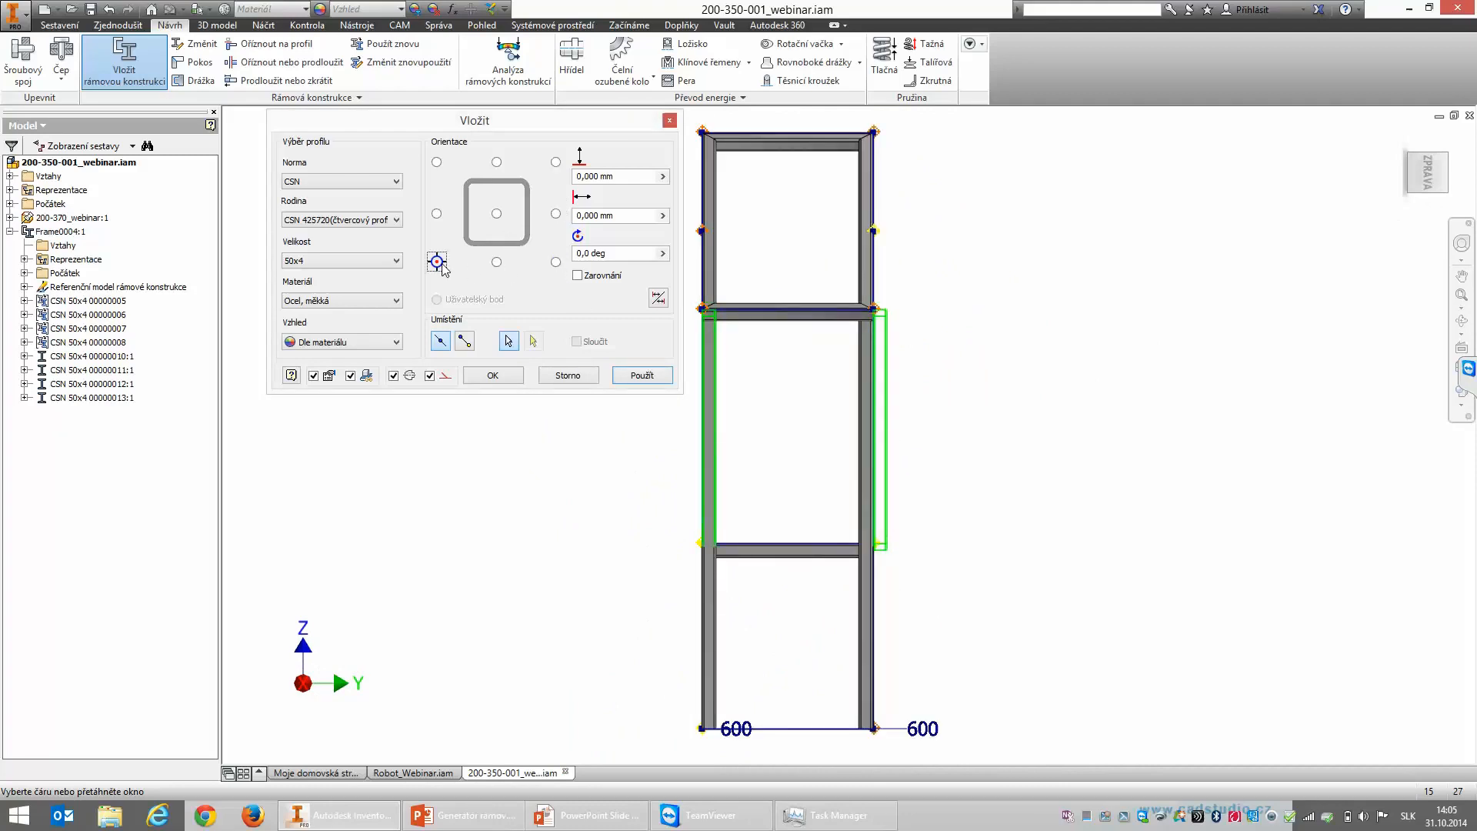
{"action": "left_click", "coordinate": [436, 162]}
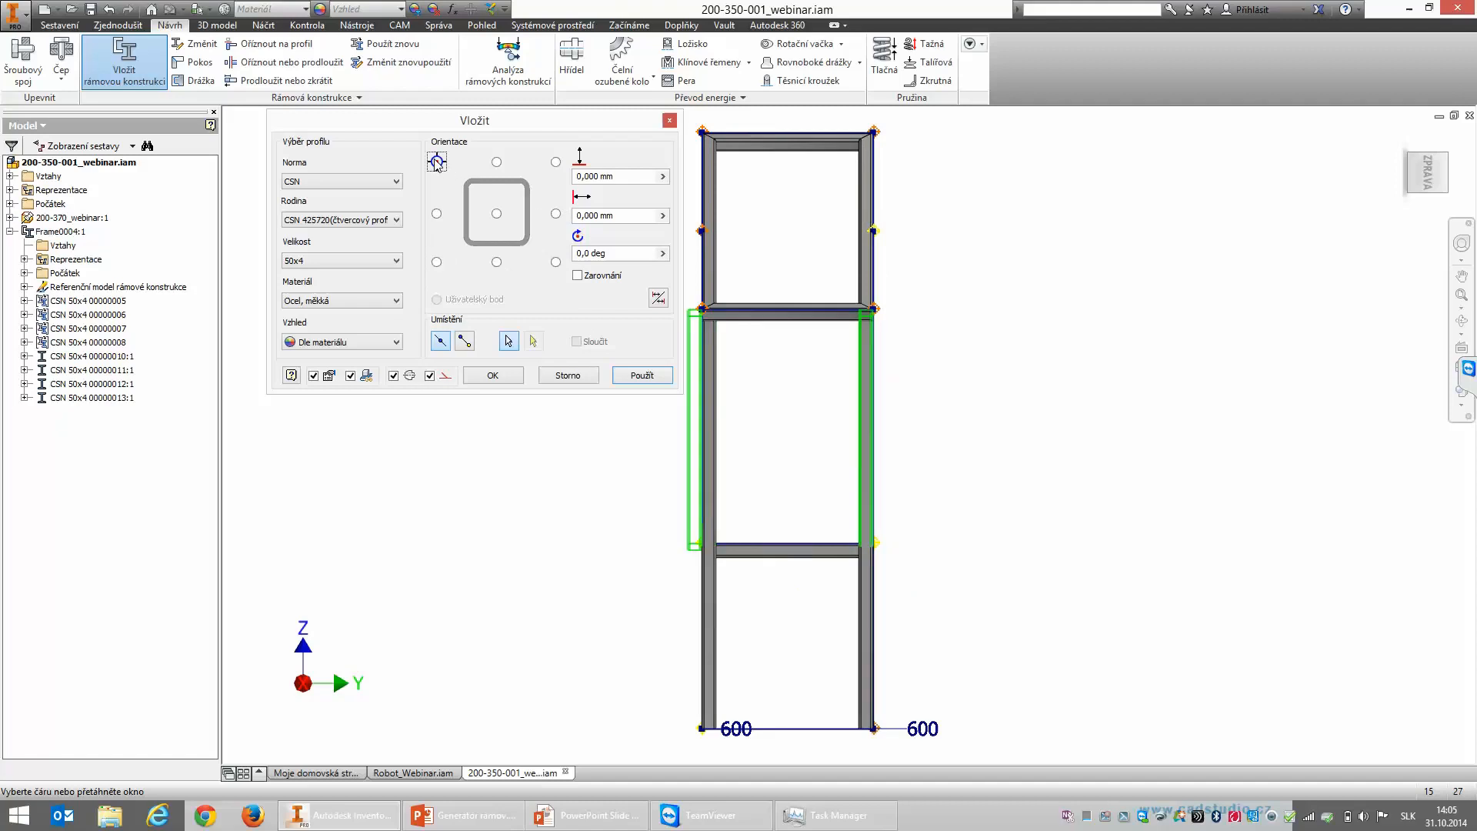
{"action": "left_click", "coordinate": [568, 375]}
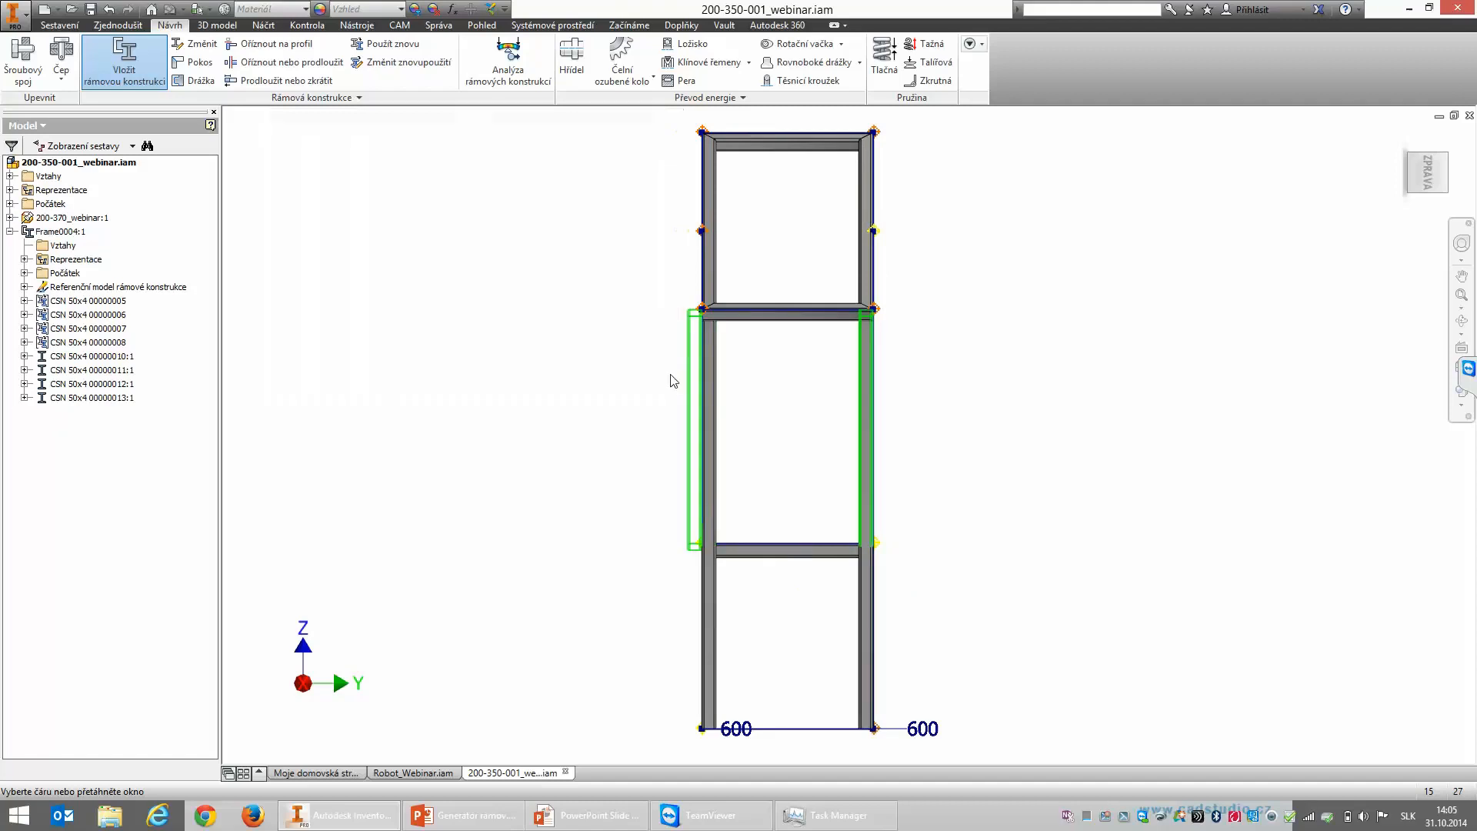
{"action": "left_click", "coordinate": [1403, 140]}
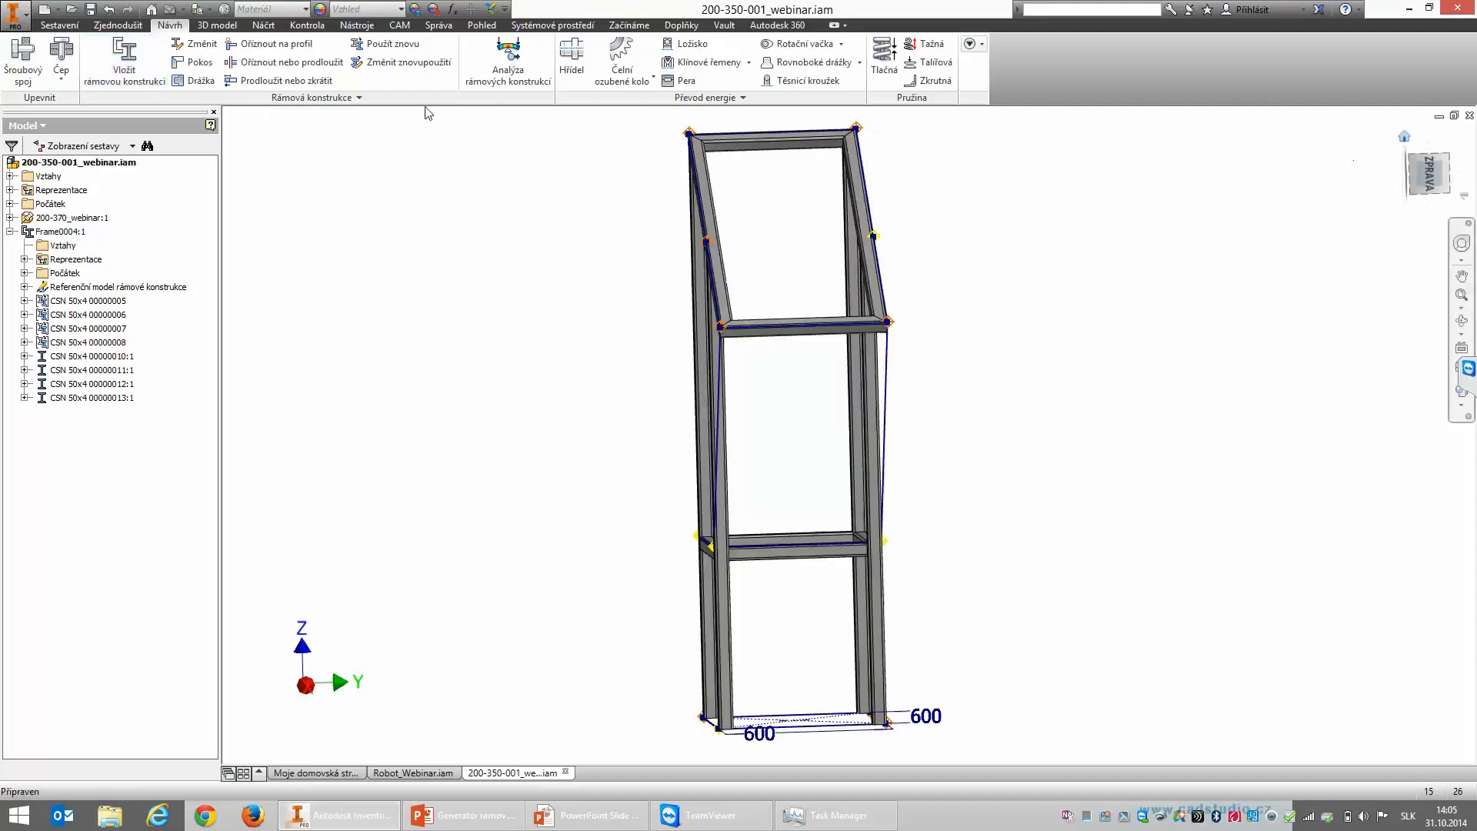
Step: Insert a CSN 50x4 square profile member along the near diagonal brace line, anchored at the profile's bottom-right corner
{"action": "left_click", "coordinate": [110, 61]}
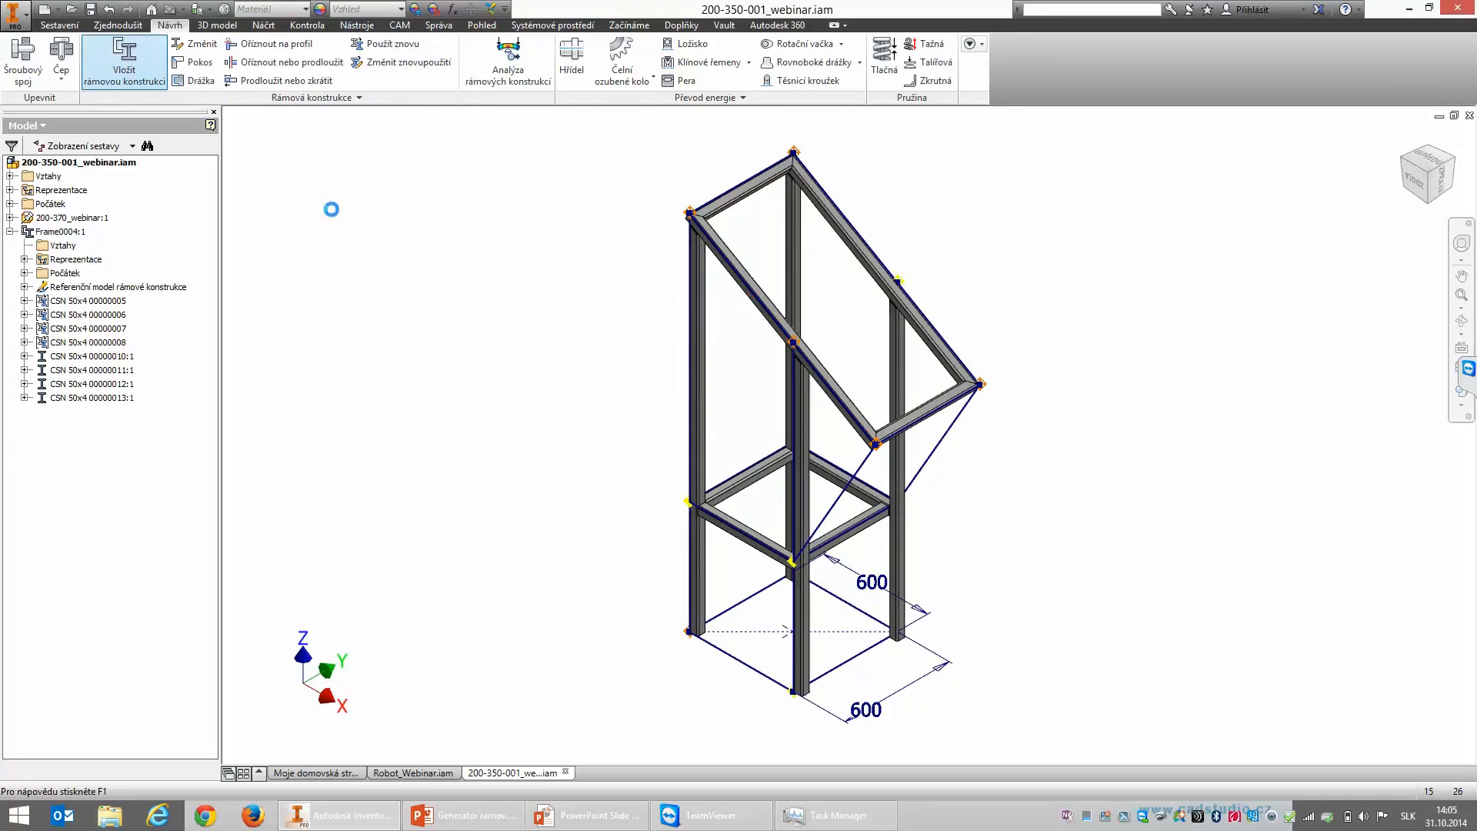
{"action": "left_click", "coordinate": [861, 470]}
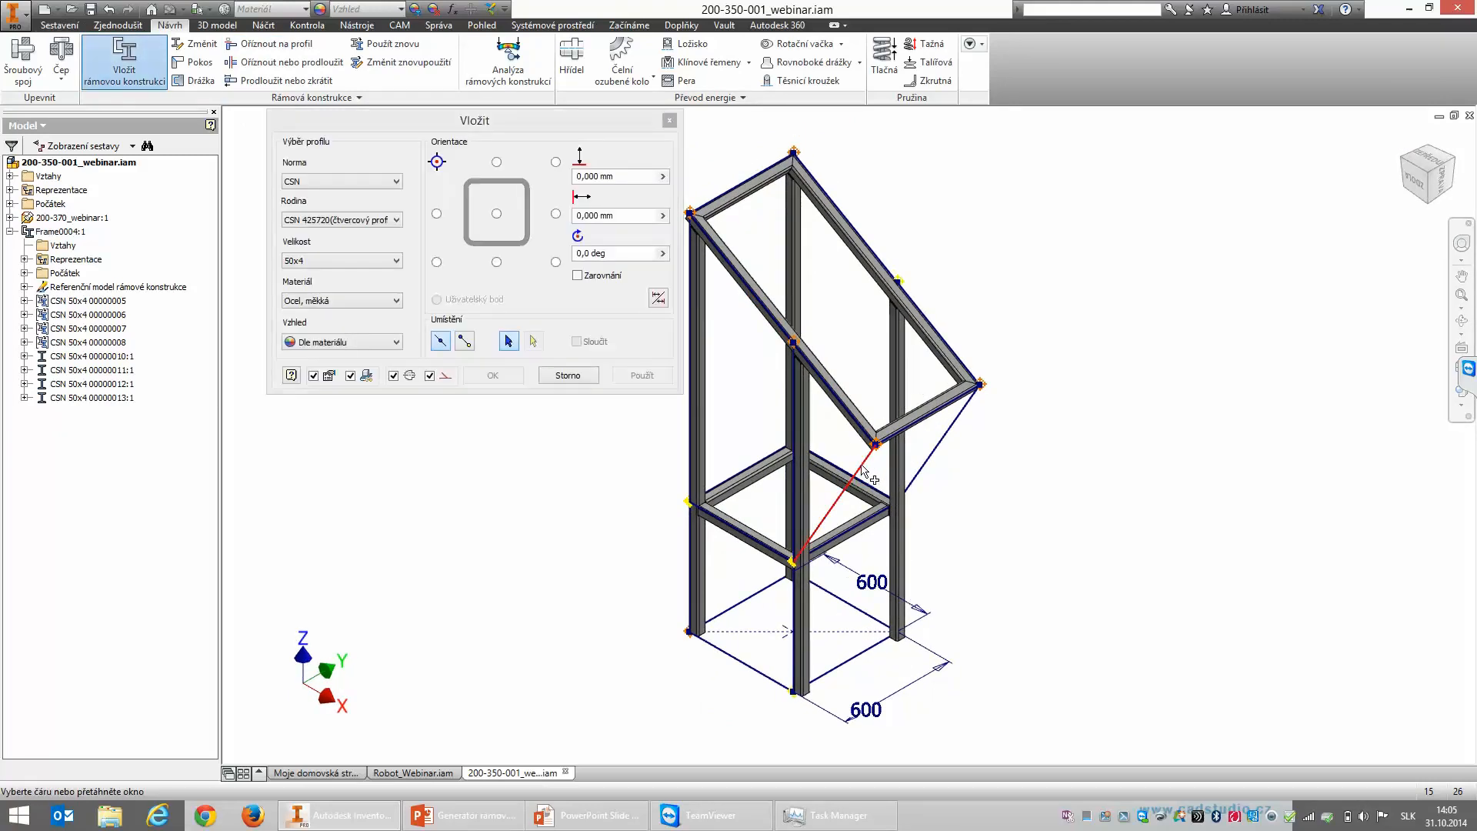
{"action": "left_click", "coordinate": [1415, 180]}
{"action": "left_click", "coordinate": [555, 161]}
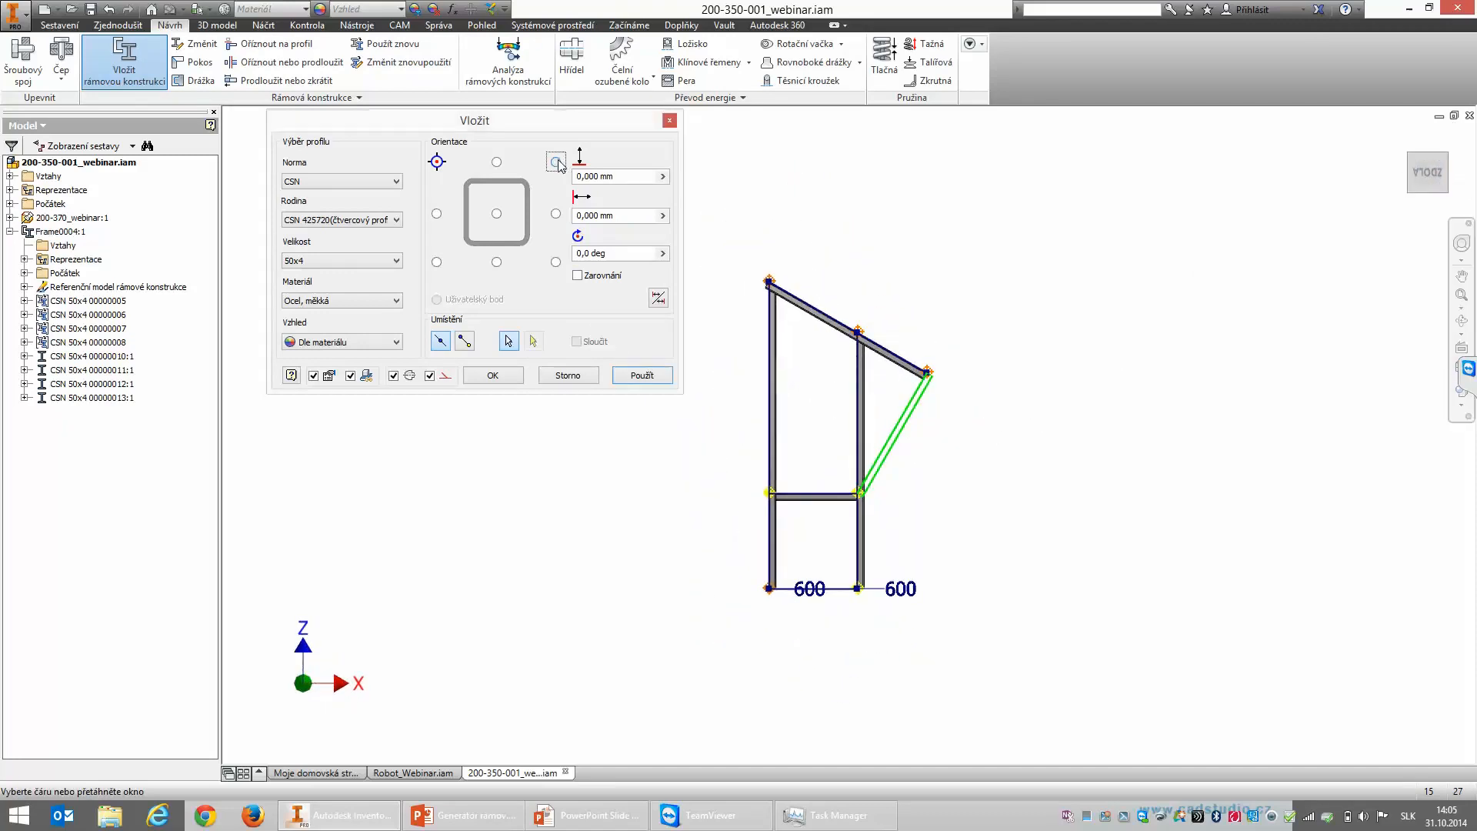
{"action": "left_click", "coordinate": [1406, 138]}
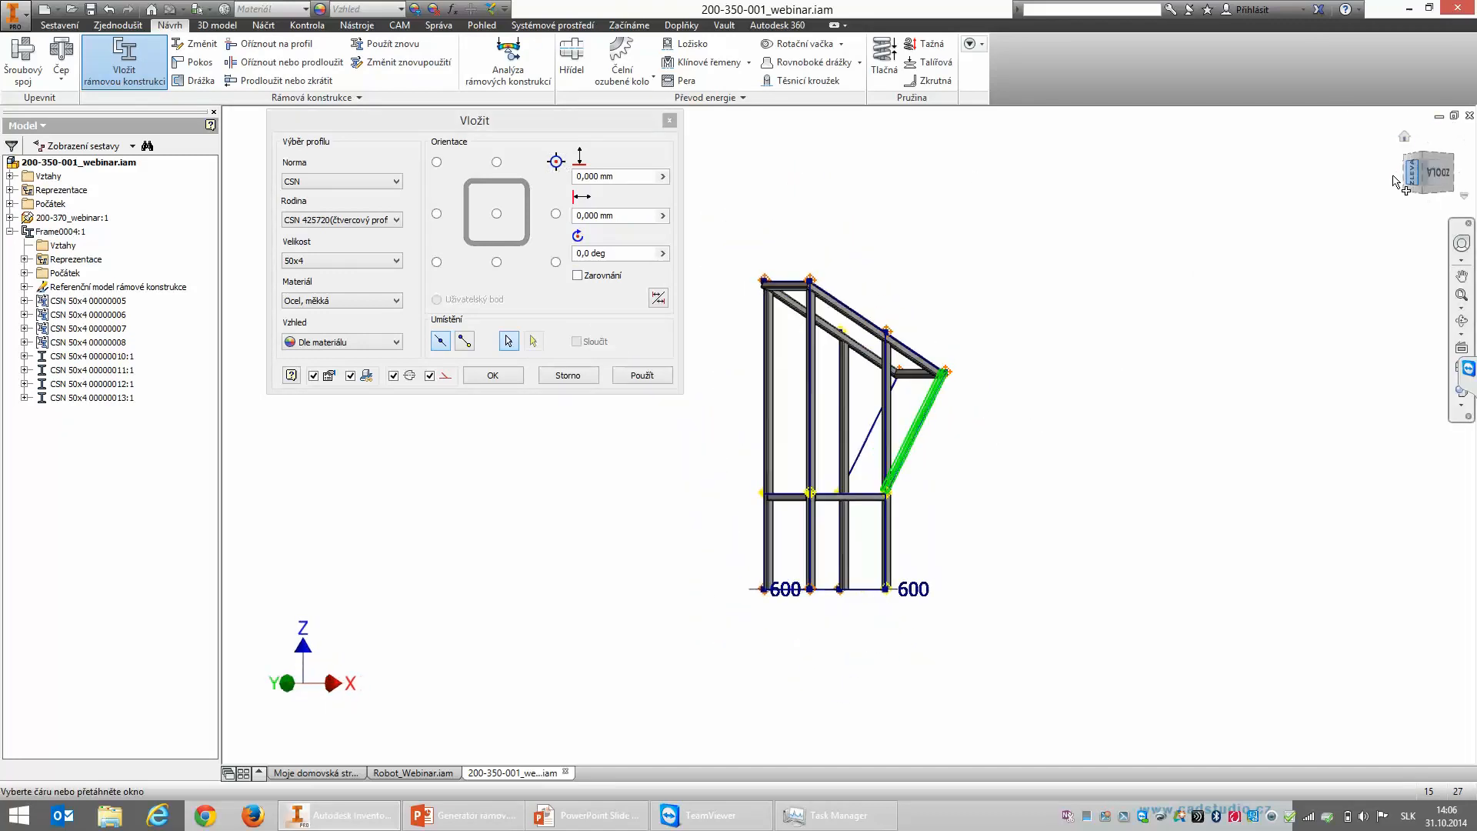
{"action": "left_click", "coordinate": [556, 262]}
{"action": "left_click", "coordinate": [1418, 145]}
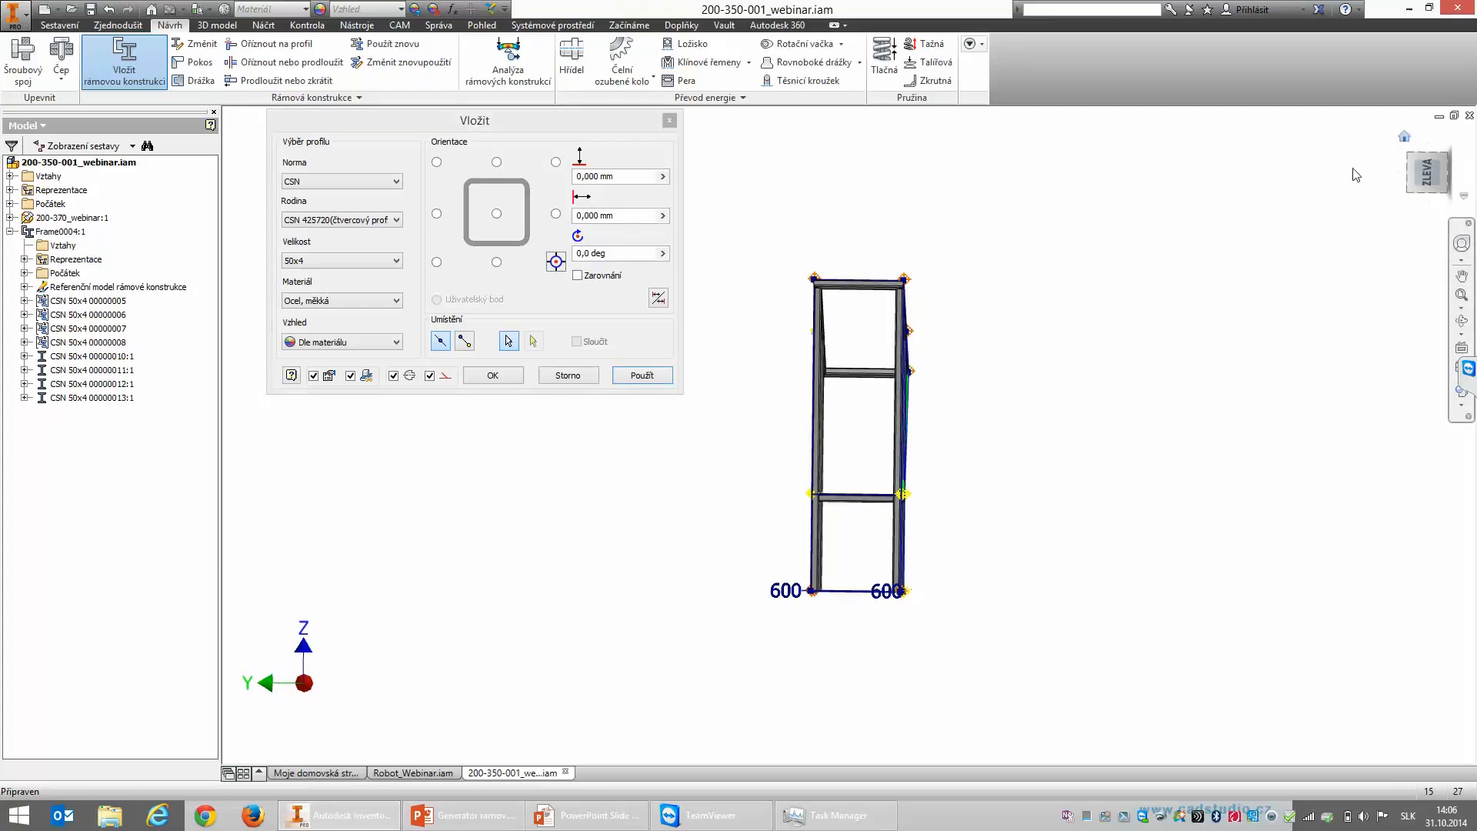
{"action": "left_click", "coordinate": [667, 380]}
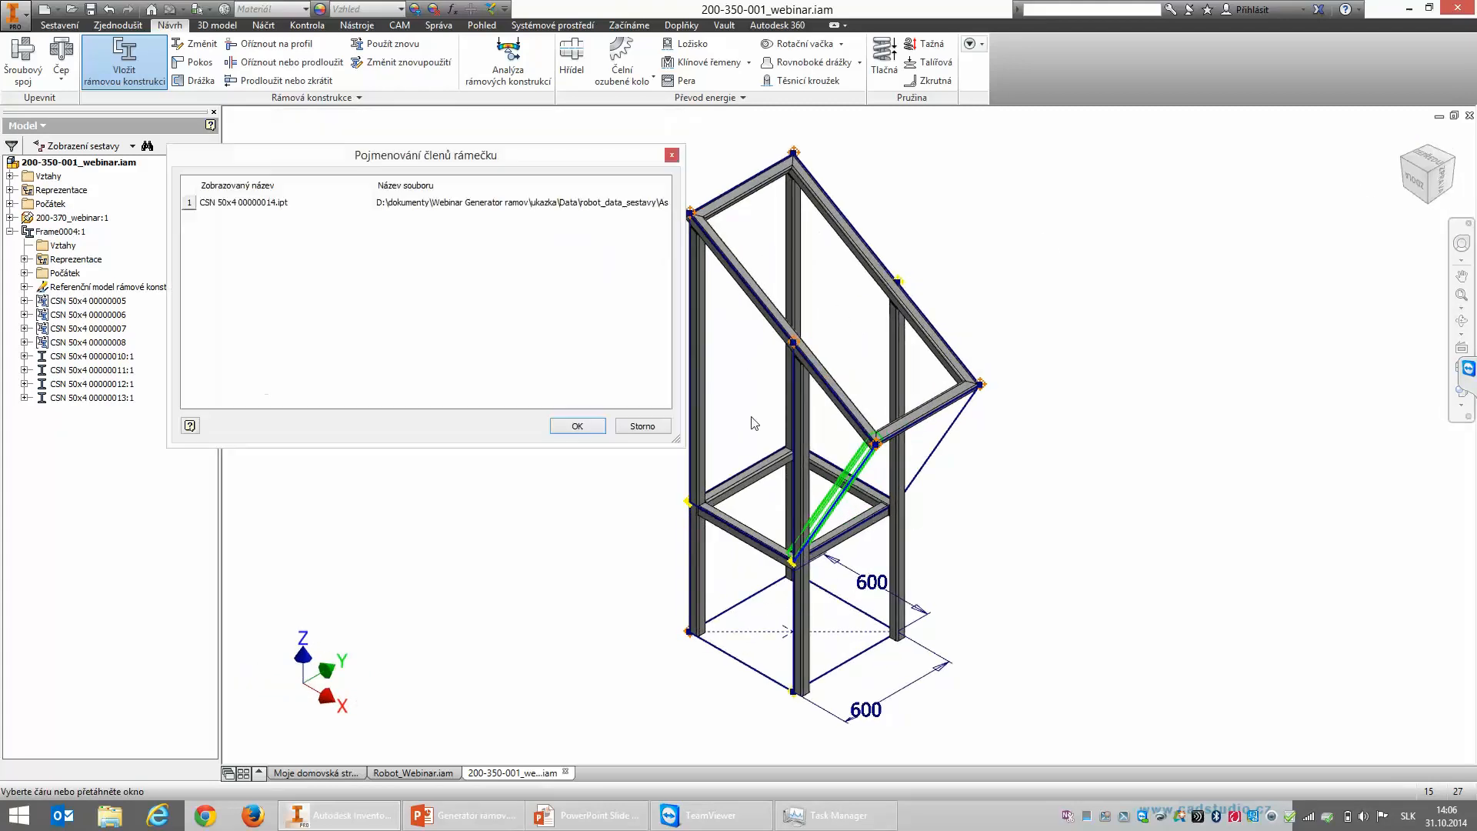
{"action": "left_click", "coordinate": [578, 425]}
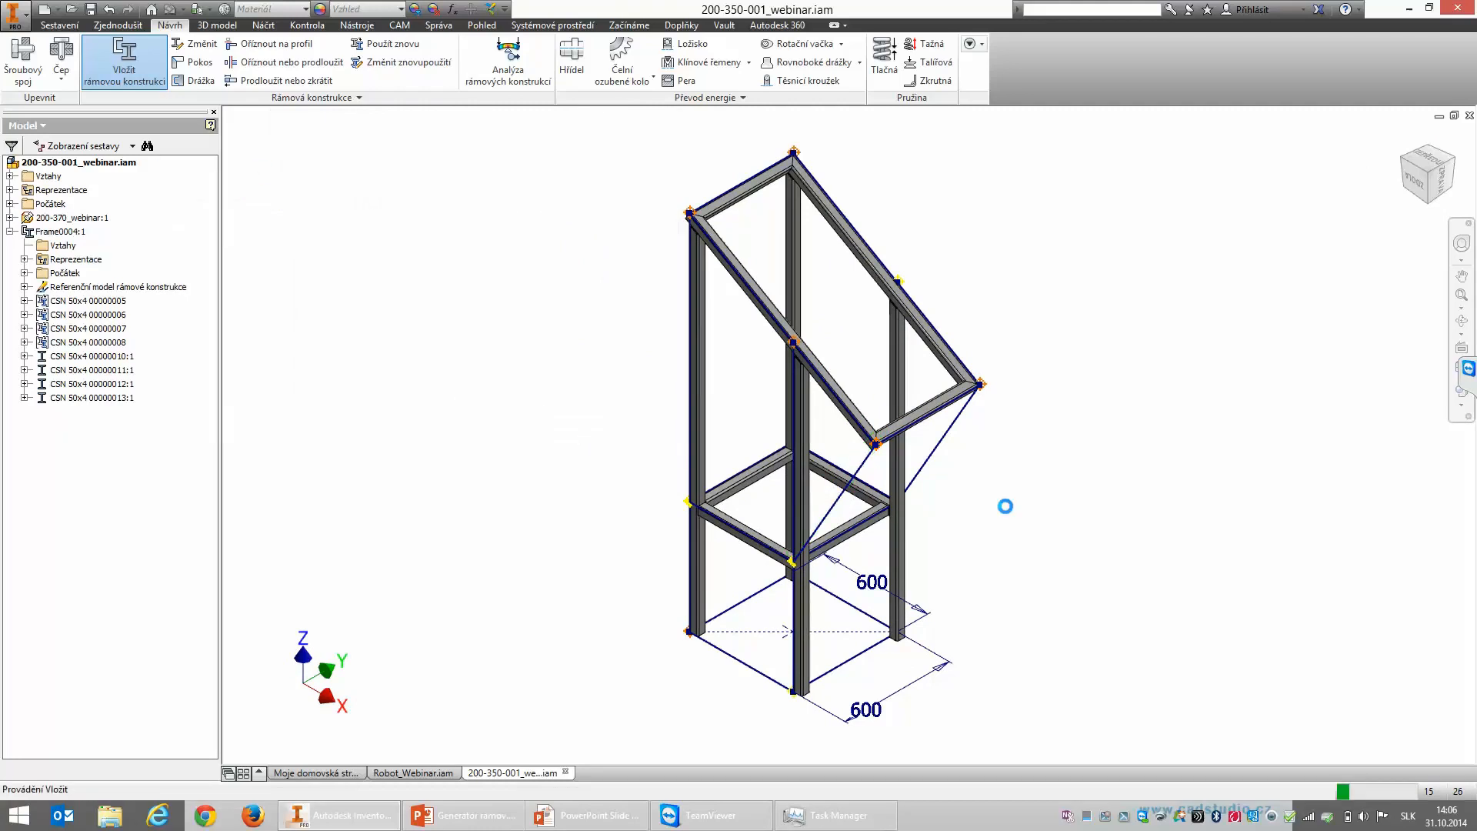
Step: Insert a second CSN 50x4 member along the opposite diagonal brace line, anchored at the profile's top-right corner, and finish inserting members
{"action": "left_click", "coordinate": [959, 418]}
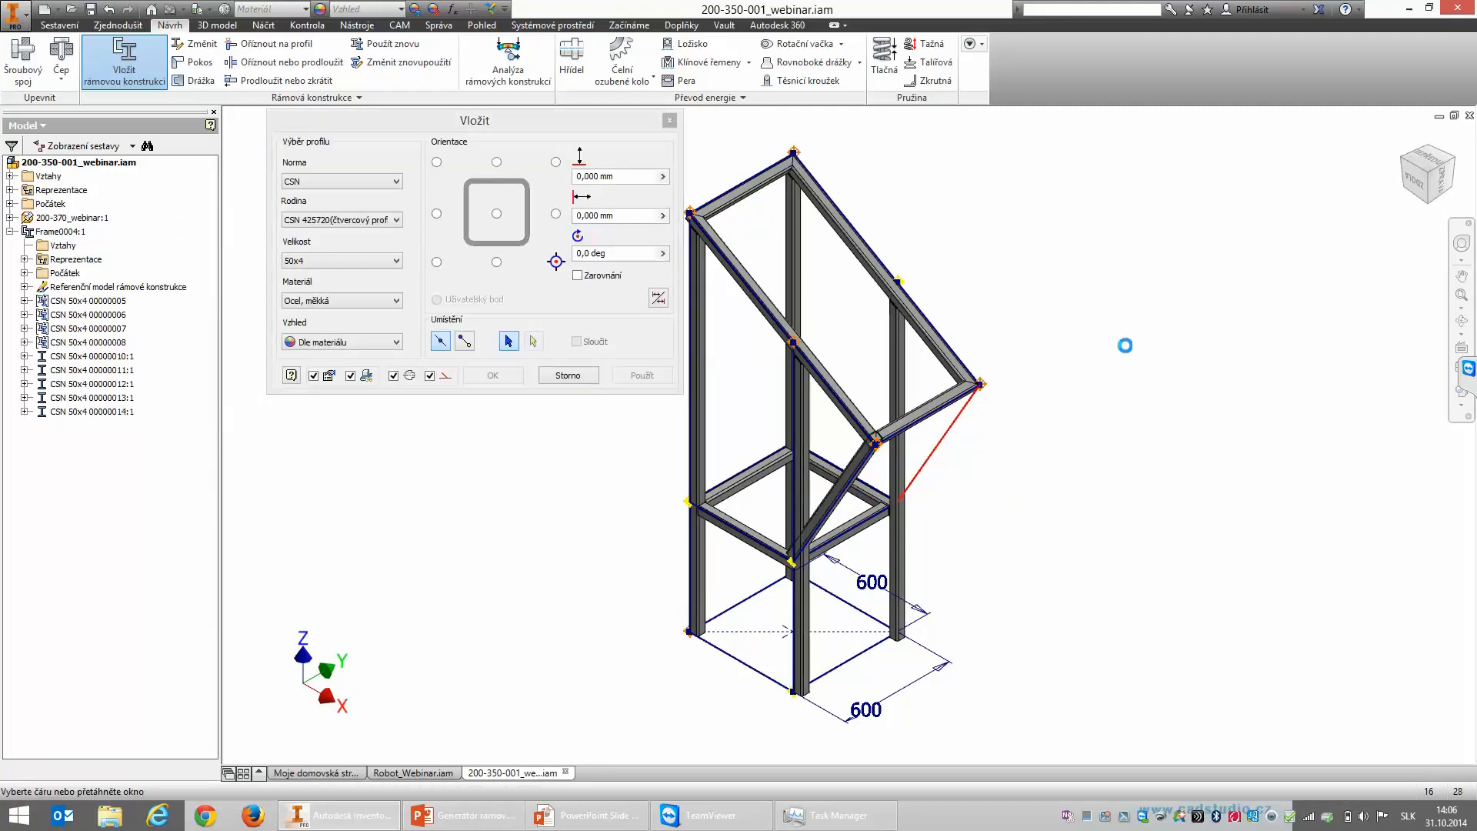
{"action": "left_click", "coordinate": [1444, 189]}
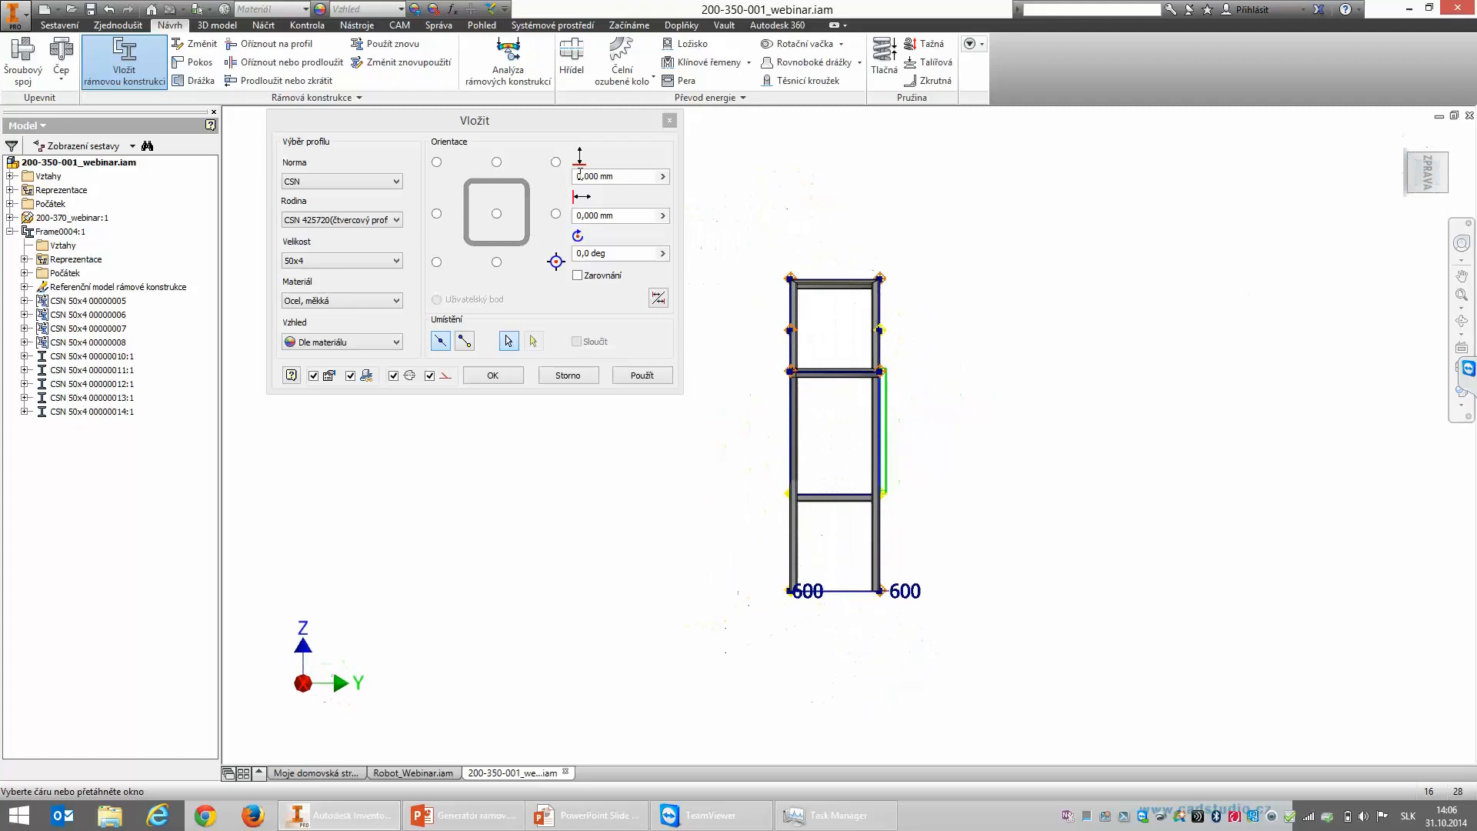
{"action": "left_click", "coordinate": [437, 262]}
{"action": "left_click", "coordinate": [556, 163]}
{"action": "left_click", "coordinate": [1402, 182]}
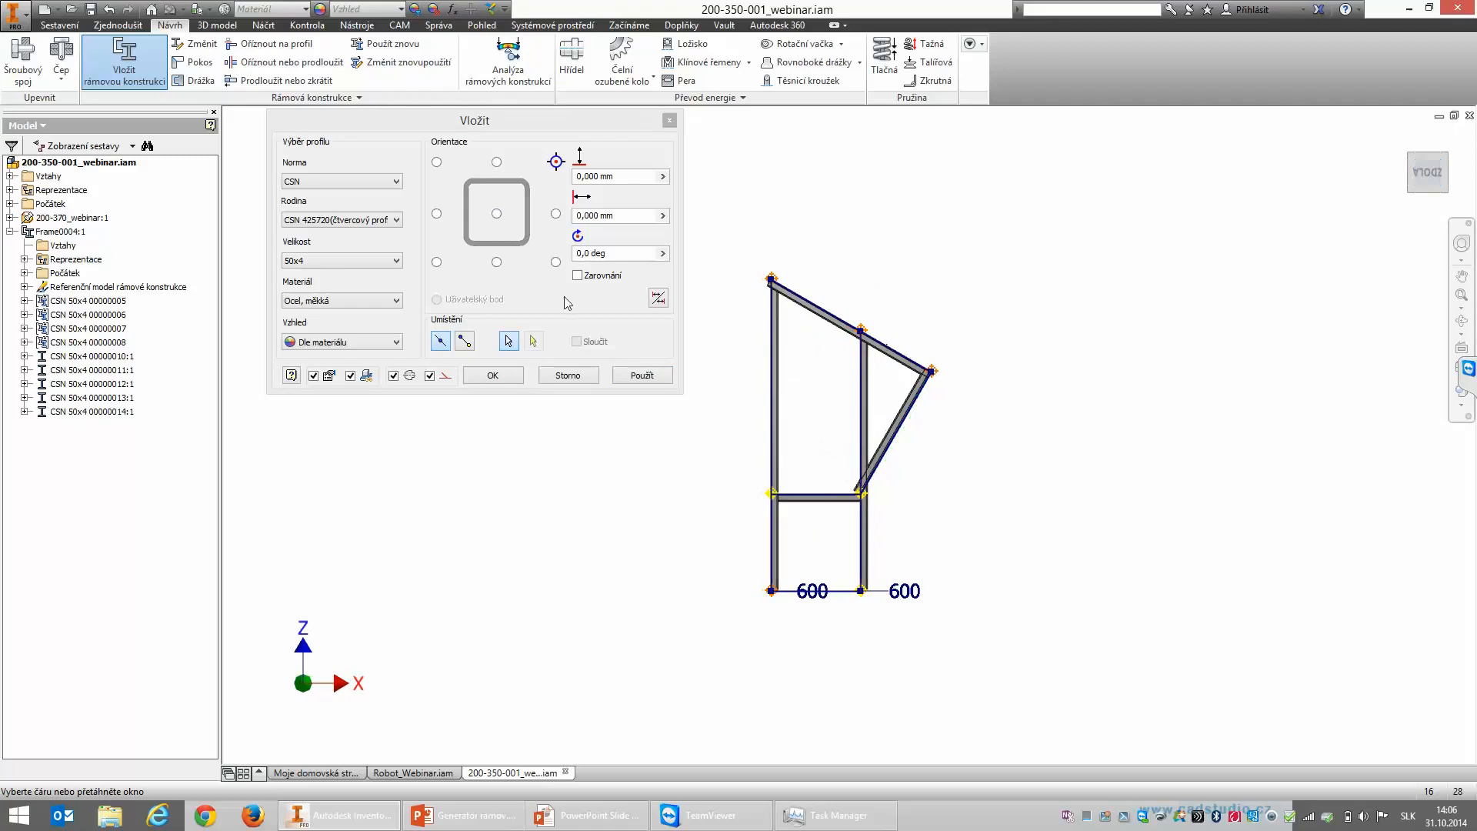
{"action": "left_click", "coordinate": [642, 375]}
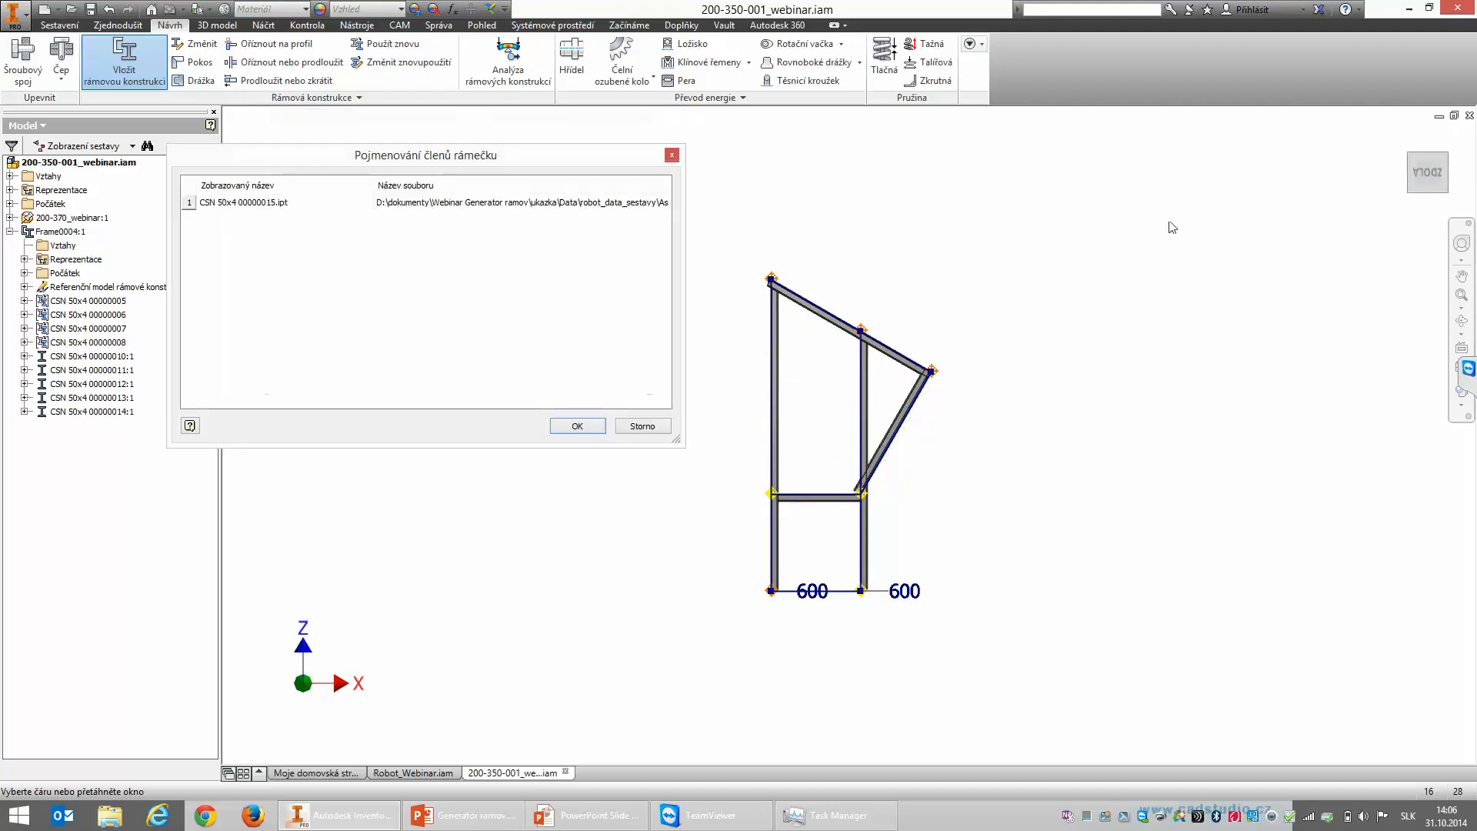
{"action": "left_click", "coordinate": [578, 426]}
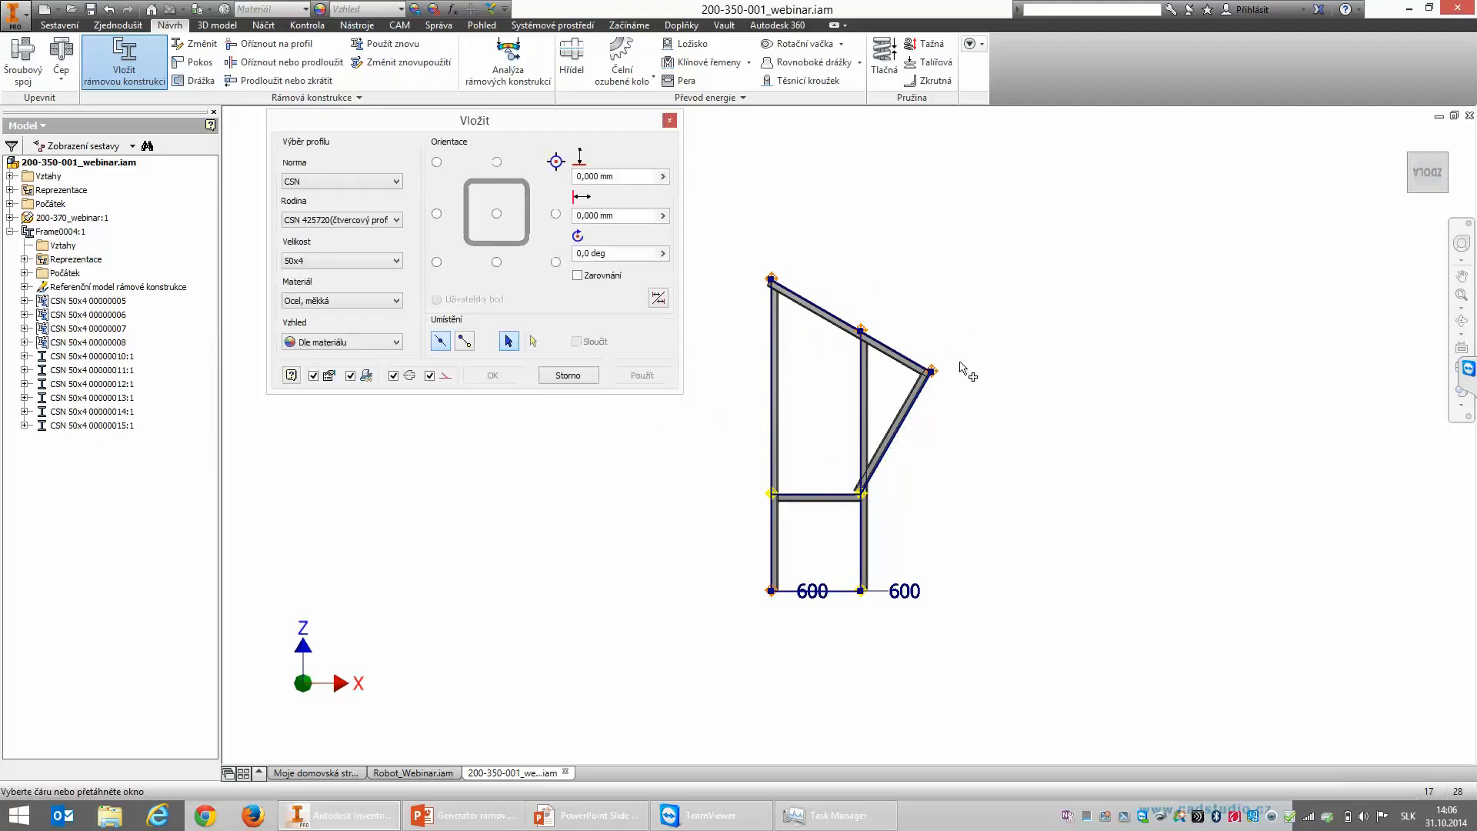
{"action": "left_click", "coordinate": [581, 377]}
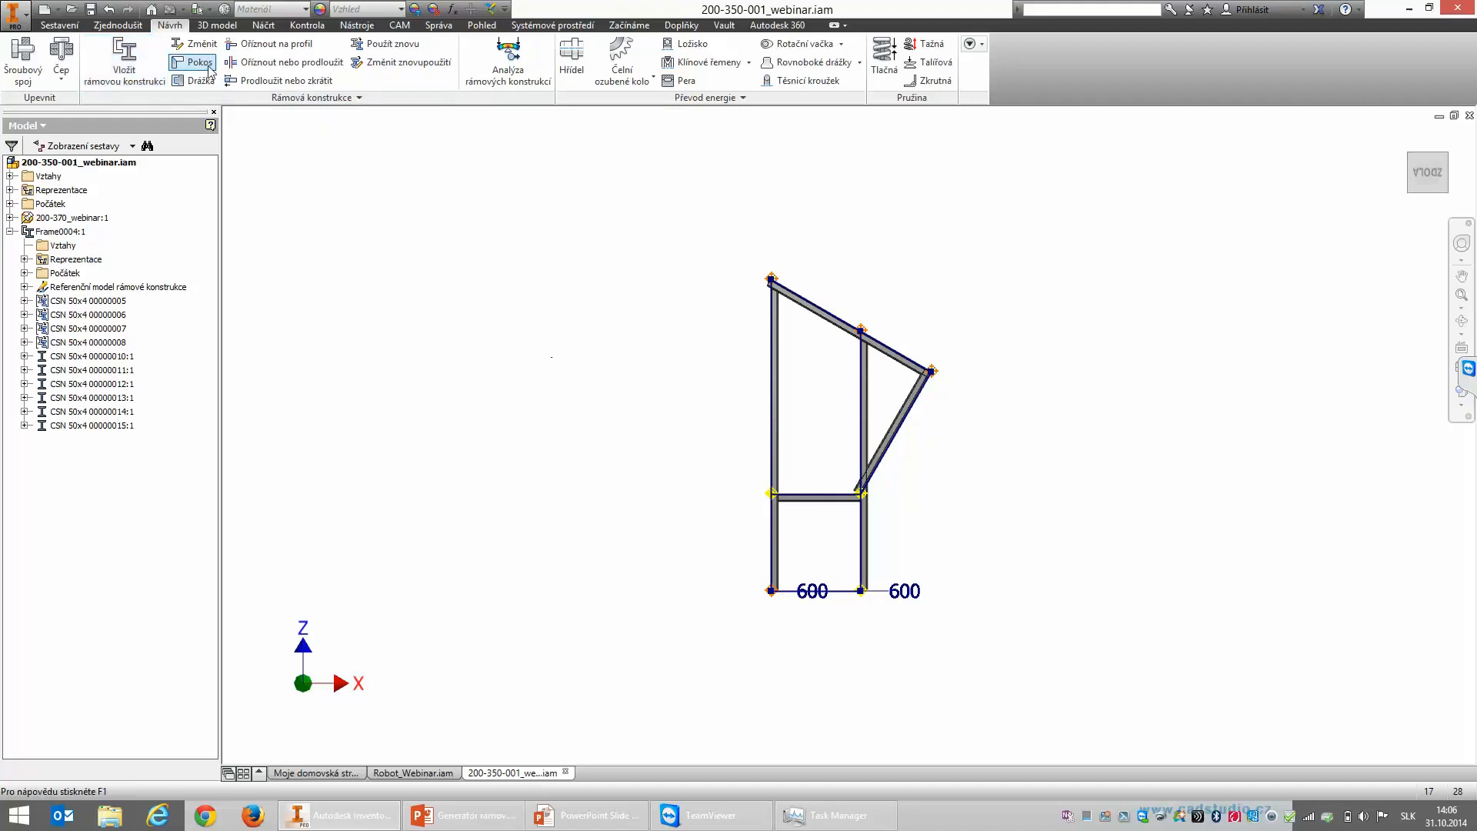
Step: Check the two new diagonal braces on the frame and save the assembly with its changed component files
{"action": "left_click", "coordinate": [1404, 142]}
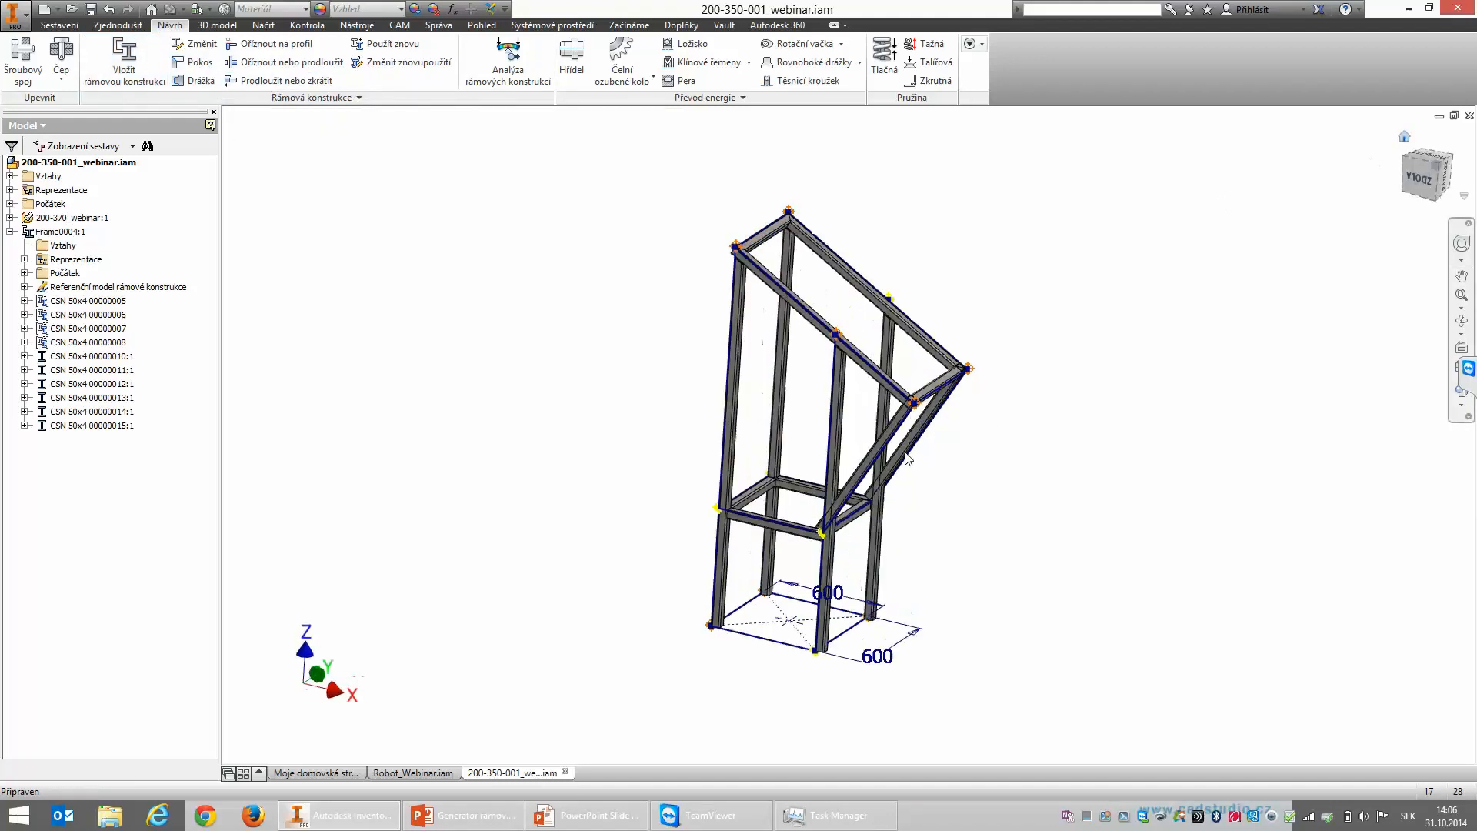
{"action": "scroll", "coordinate": [907, 474], "scroll_direction": "down", "scroll_amount": 5}
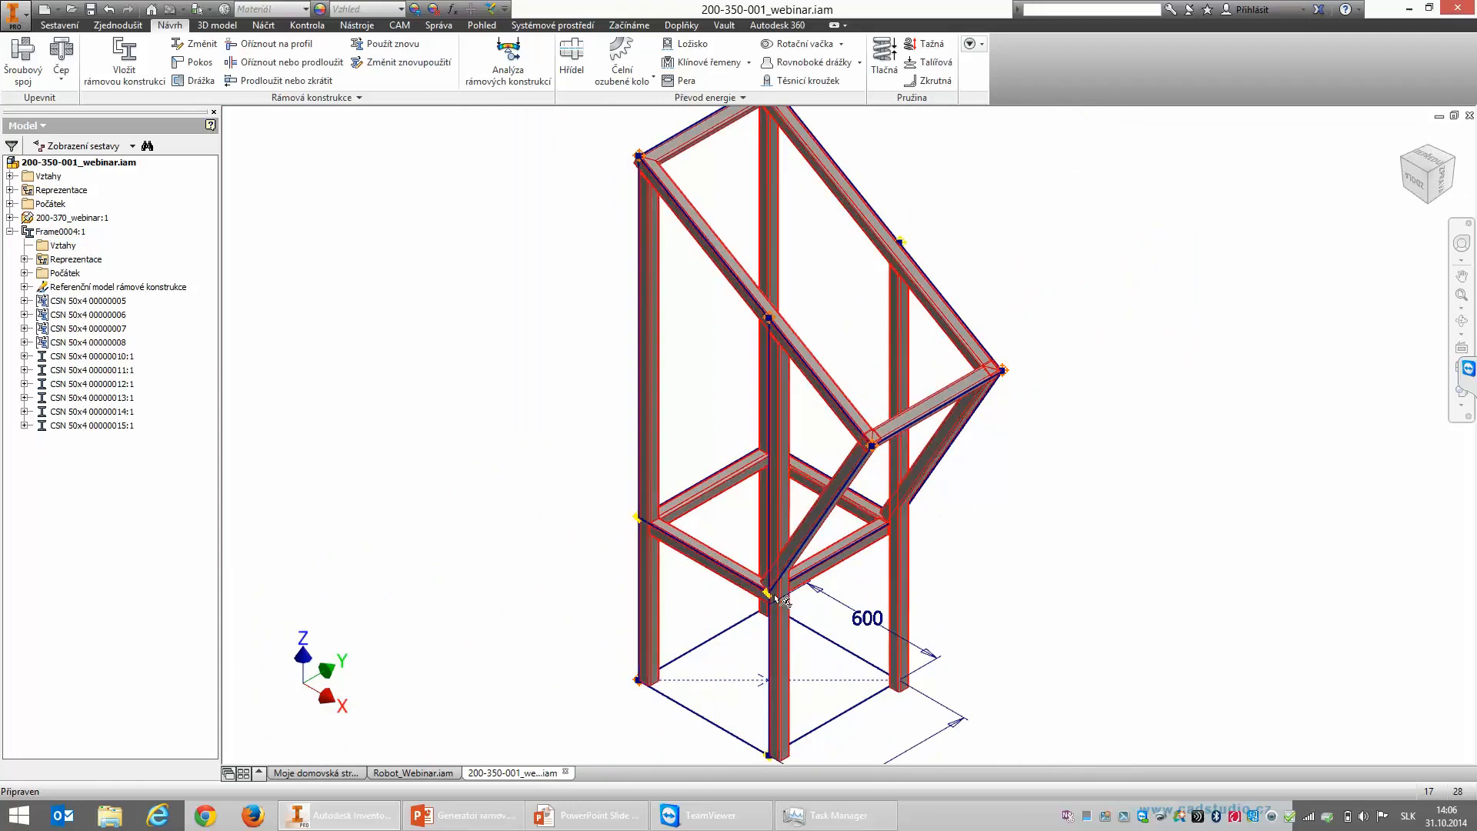
{"action": "scroll", "coordinate": [769, 606], "scroll_direction": "down", "scroll_amount": 3}
{"action": "scroll", "coordinate": [763, 601], "scroll_direction": "up", "scroll_amount": 3}
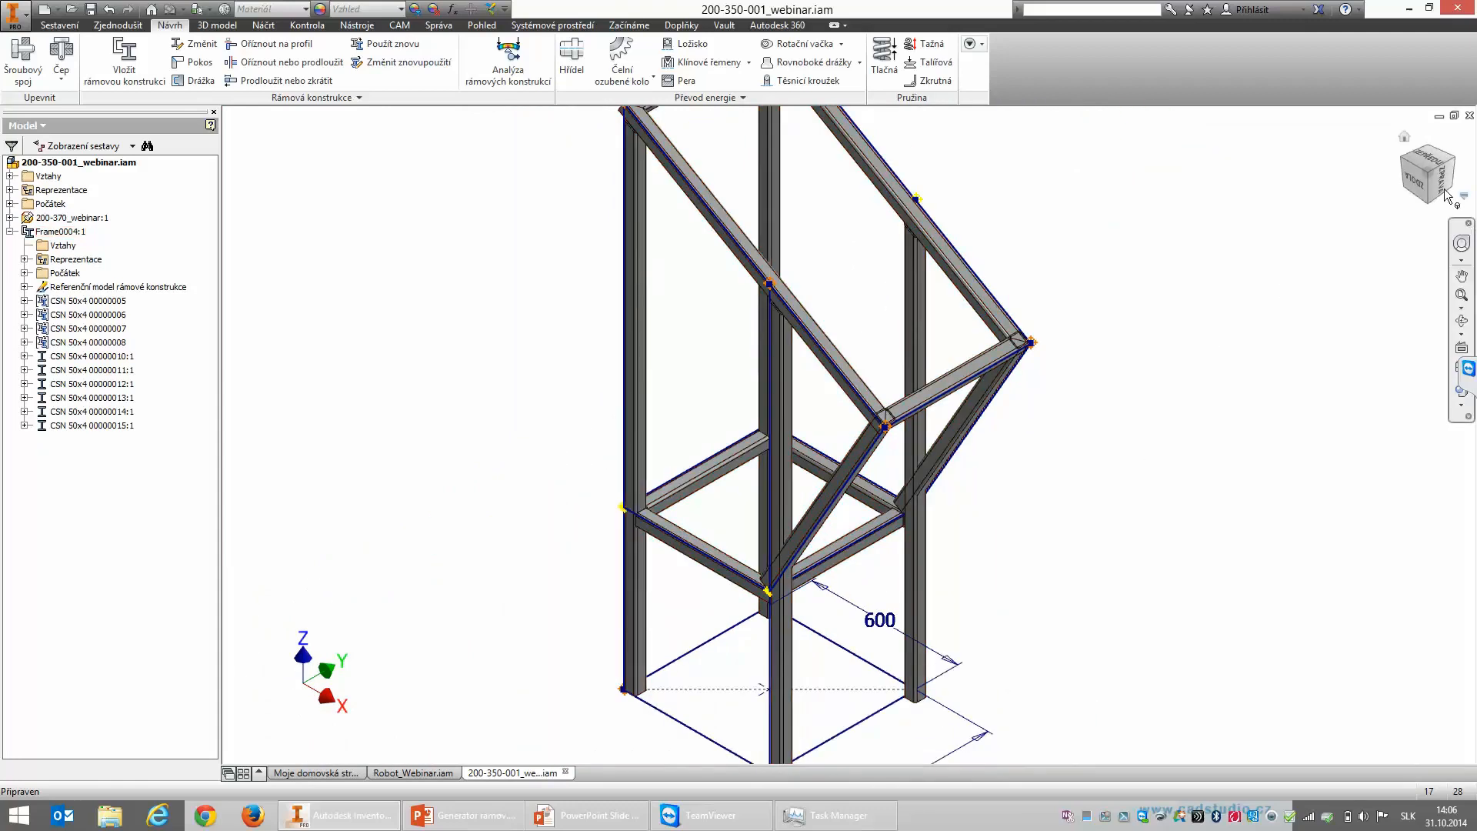
{"action": "left_click", "coordinate": [1418, 187]}
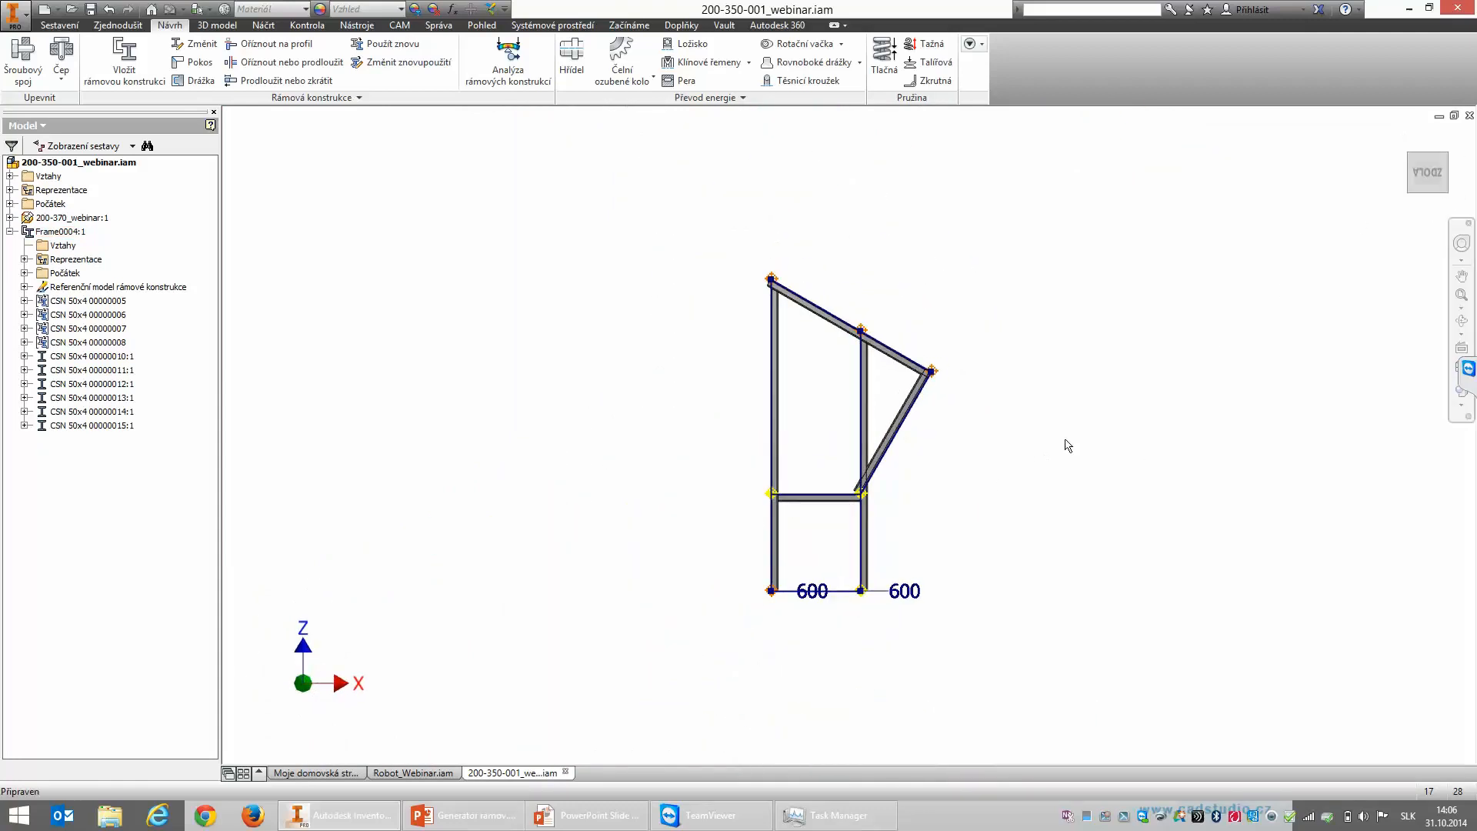
{"action": "left_click", "coordinate": [90, 9]}
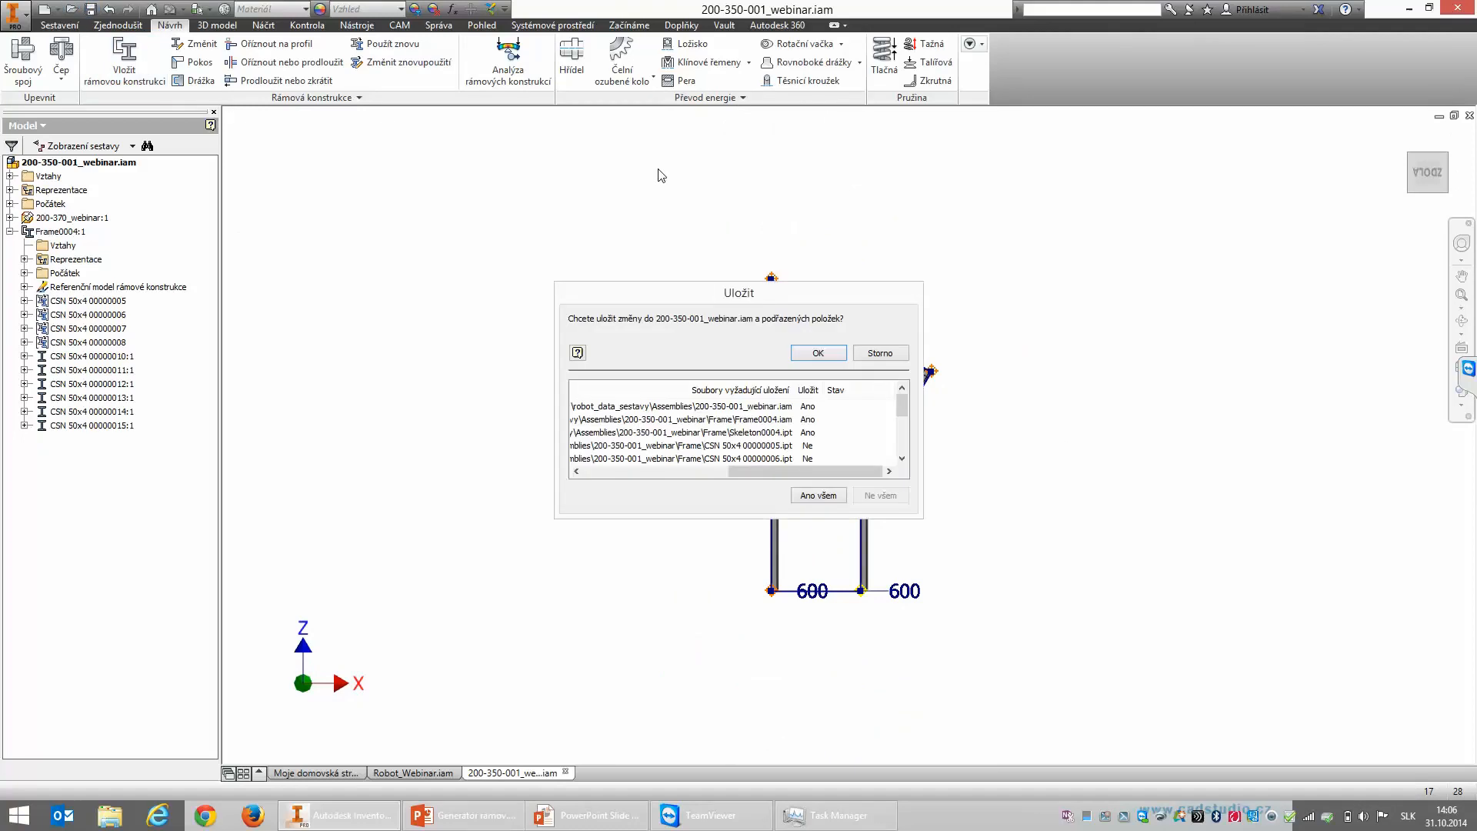
{"action": "left_click", "coordinate": [818, 353]}
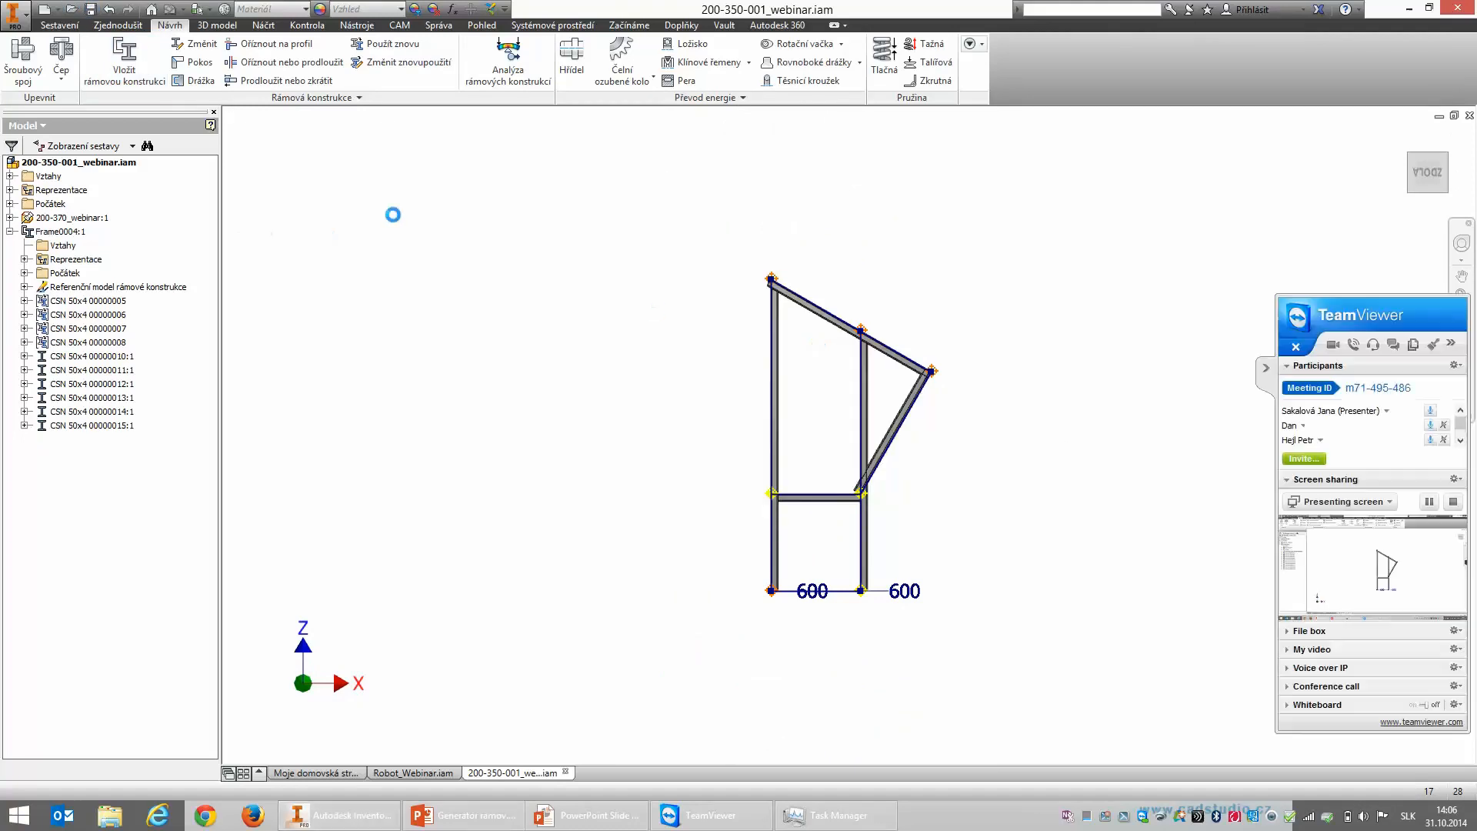
{"action": "left_click", "coordinate": [1266, 369]}
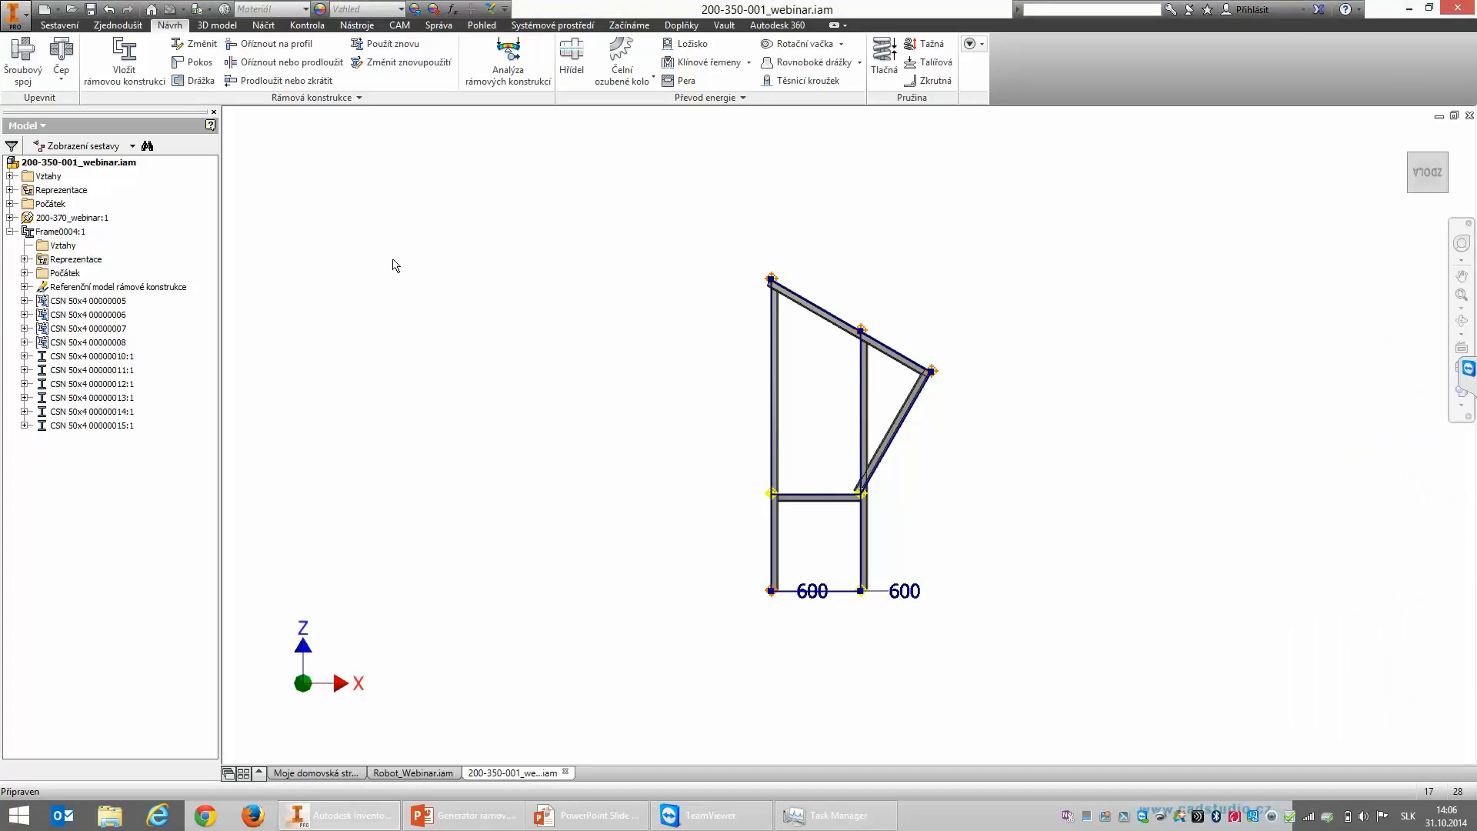
Step: Rerun Simulace:1 on the braced frame, view its displacement plot, and finish the frame analysis
{"action": "left_click", "coordinate": [508, 63]}
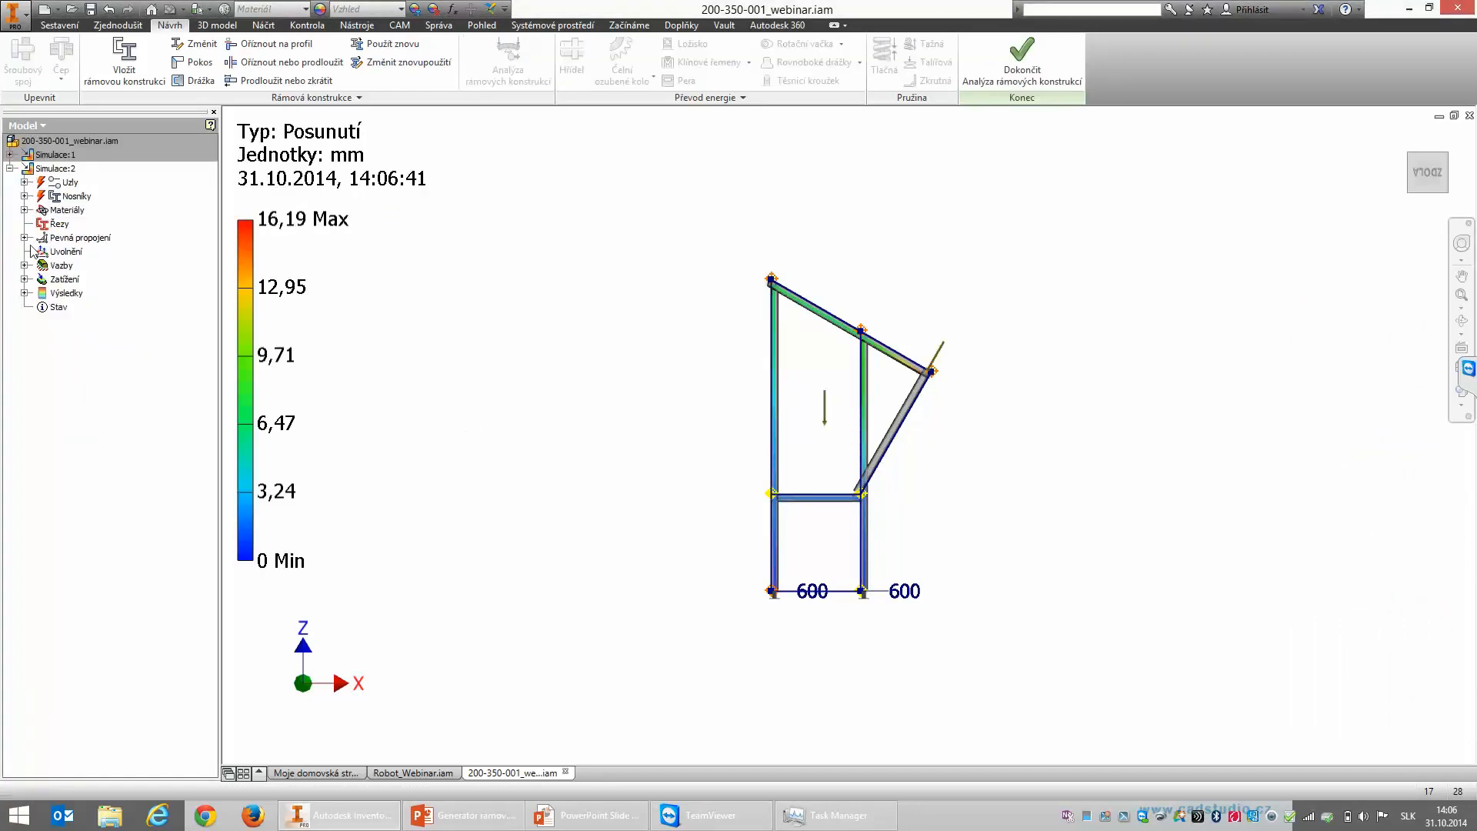
{"action": "double_click", "coordinate": [40, 156]}
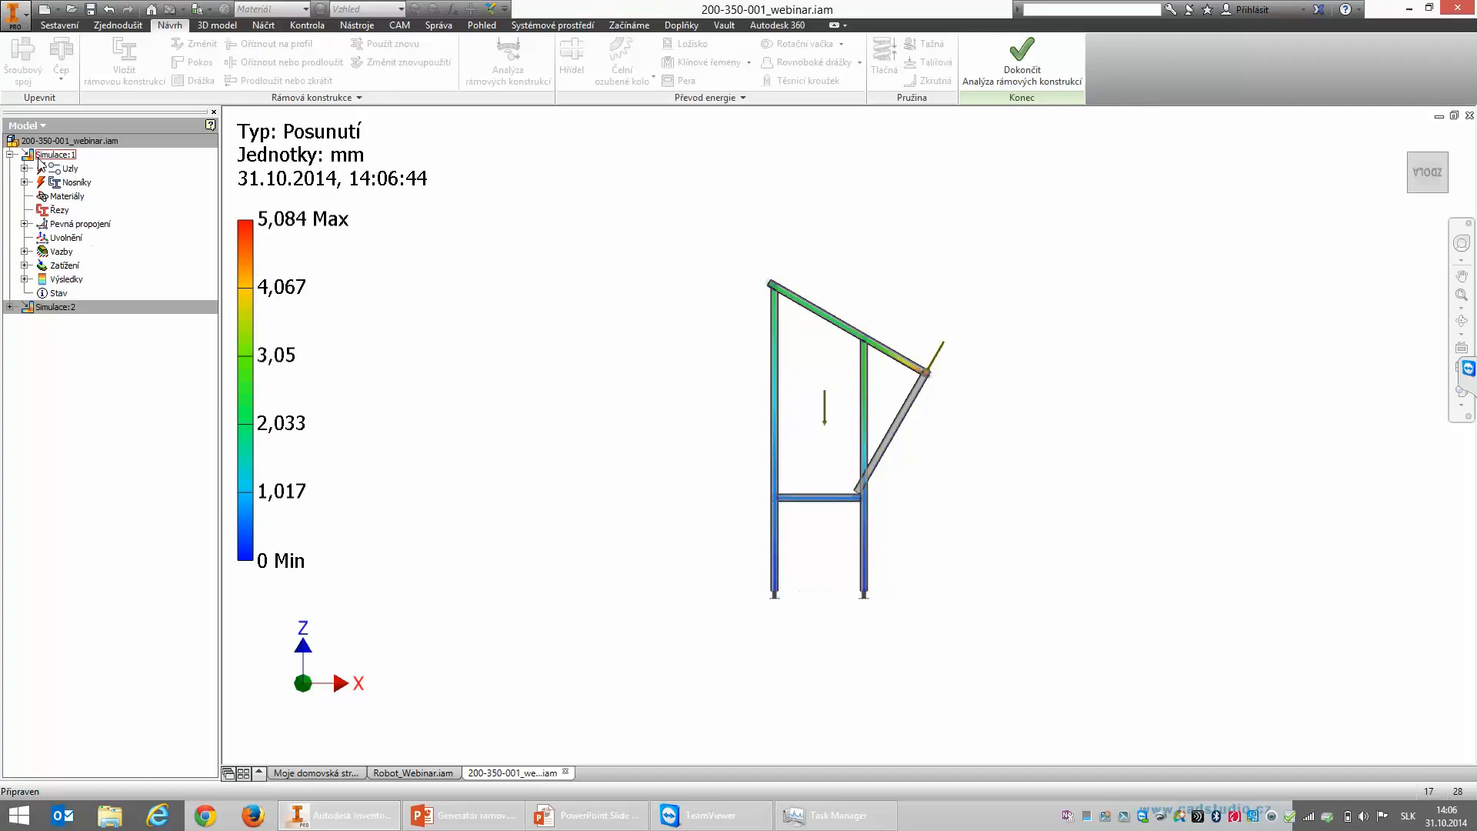
{"action": "right_click", "coordinate": [55, 155]}
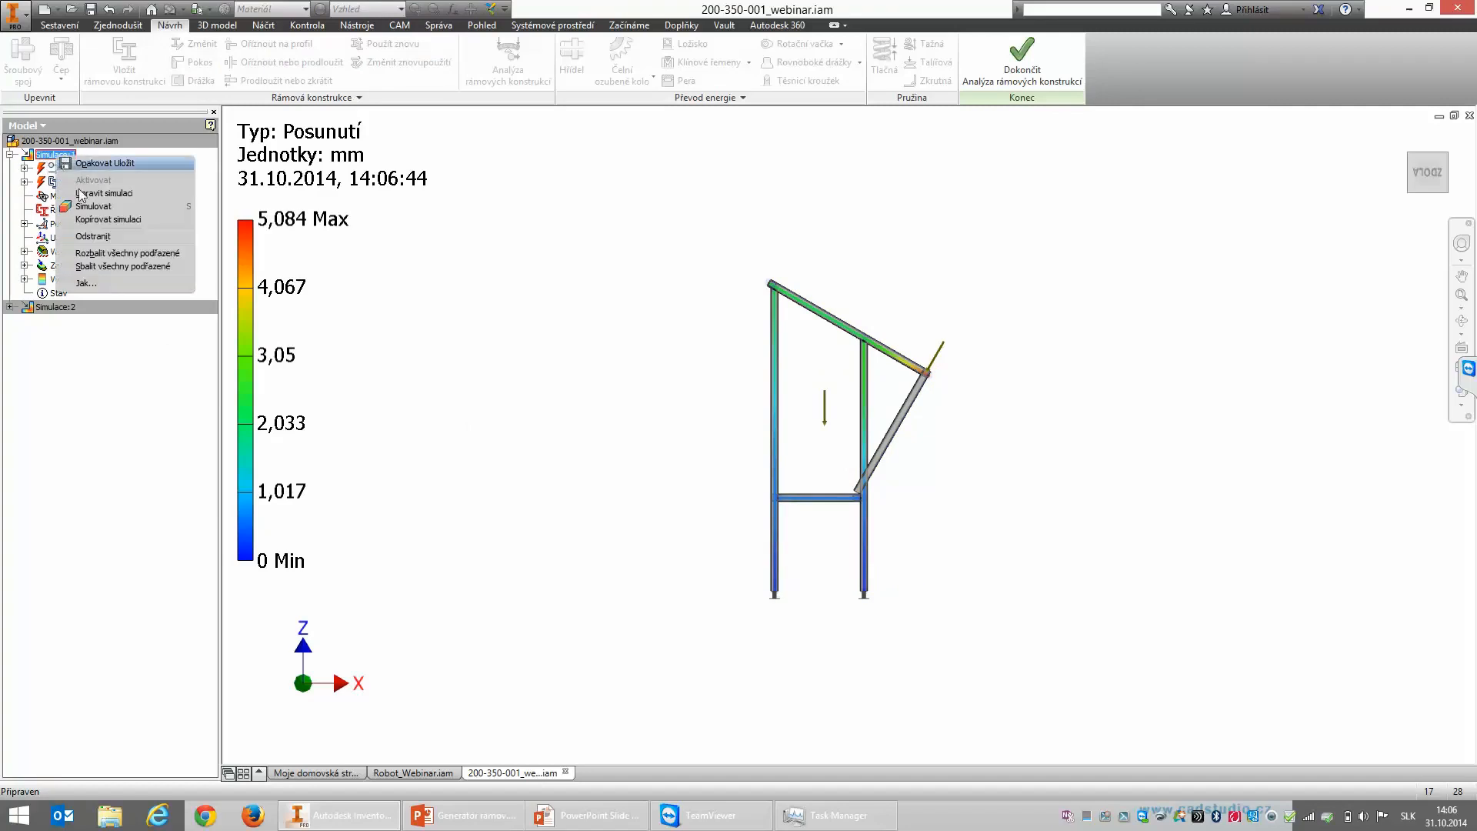
{"action": "left_click", "coordinate": [90, 207]}
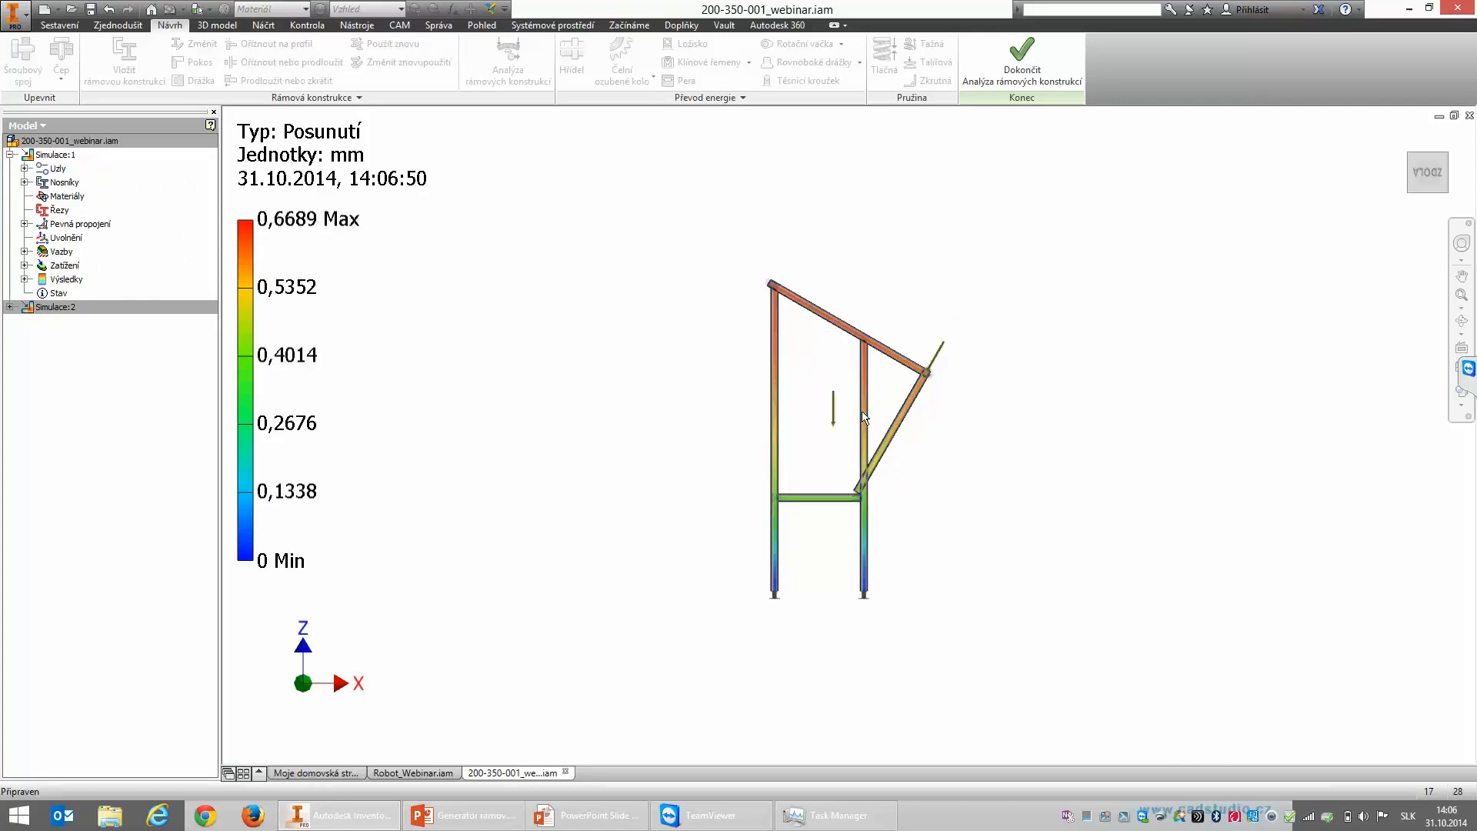
{"action": "scroll", "coordinate": [863, 418], "scroll_direction": "down", "scroll_amount": 3}
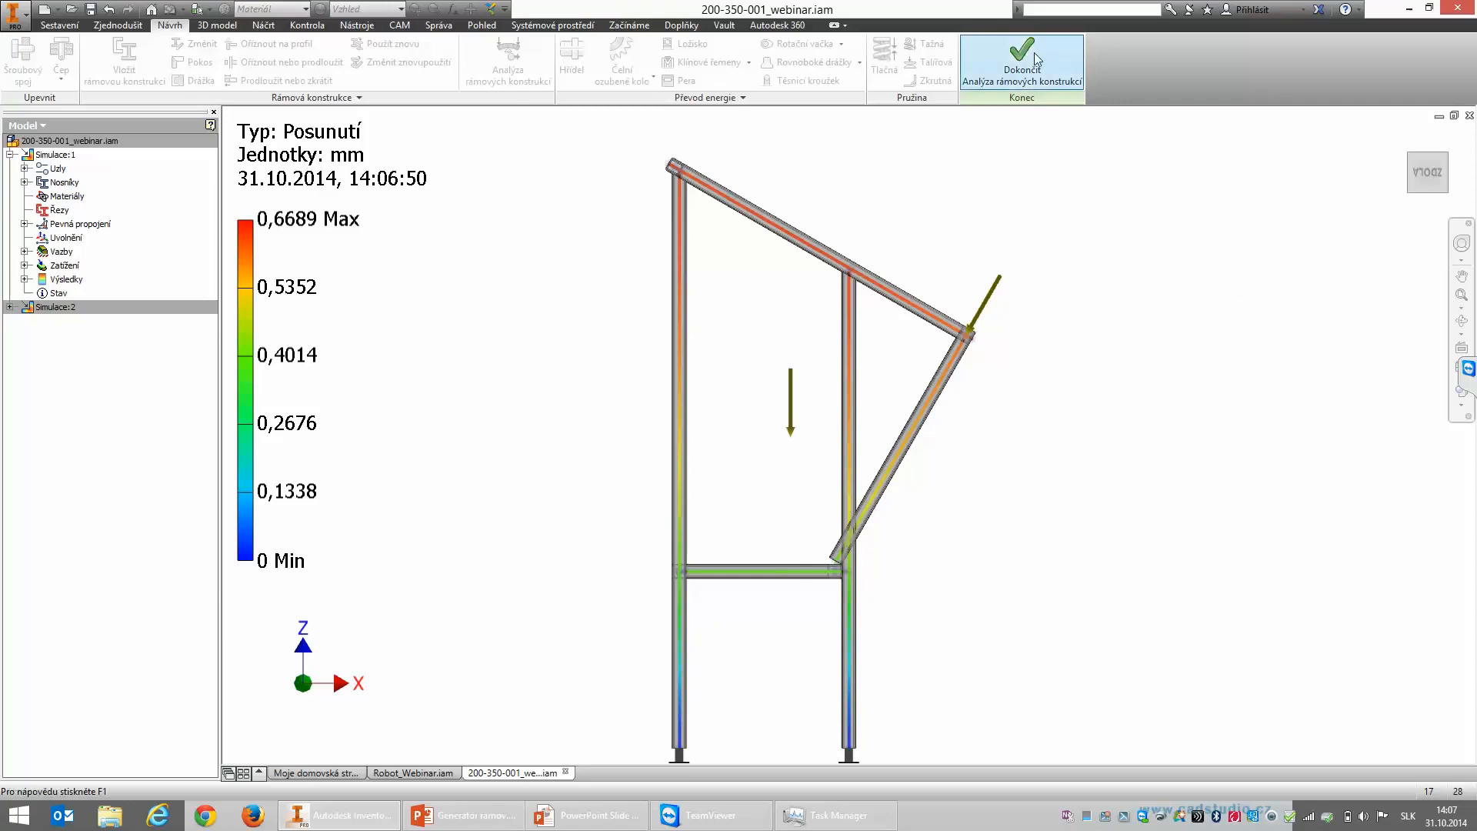
{"action": "left_click", "coordinate": [1022, 62]}
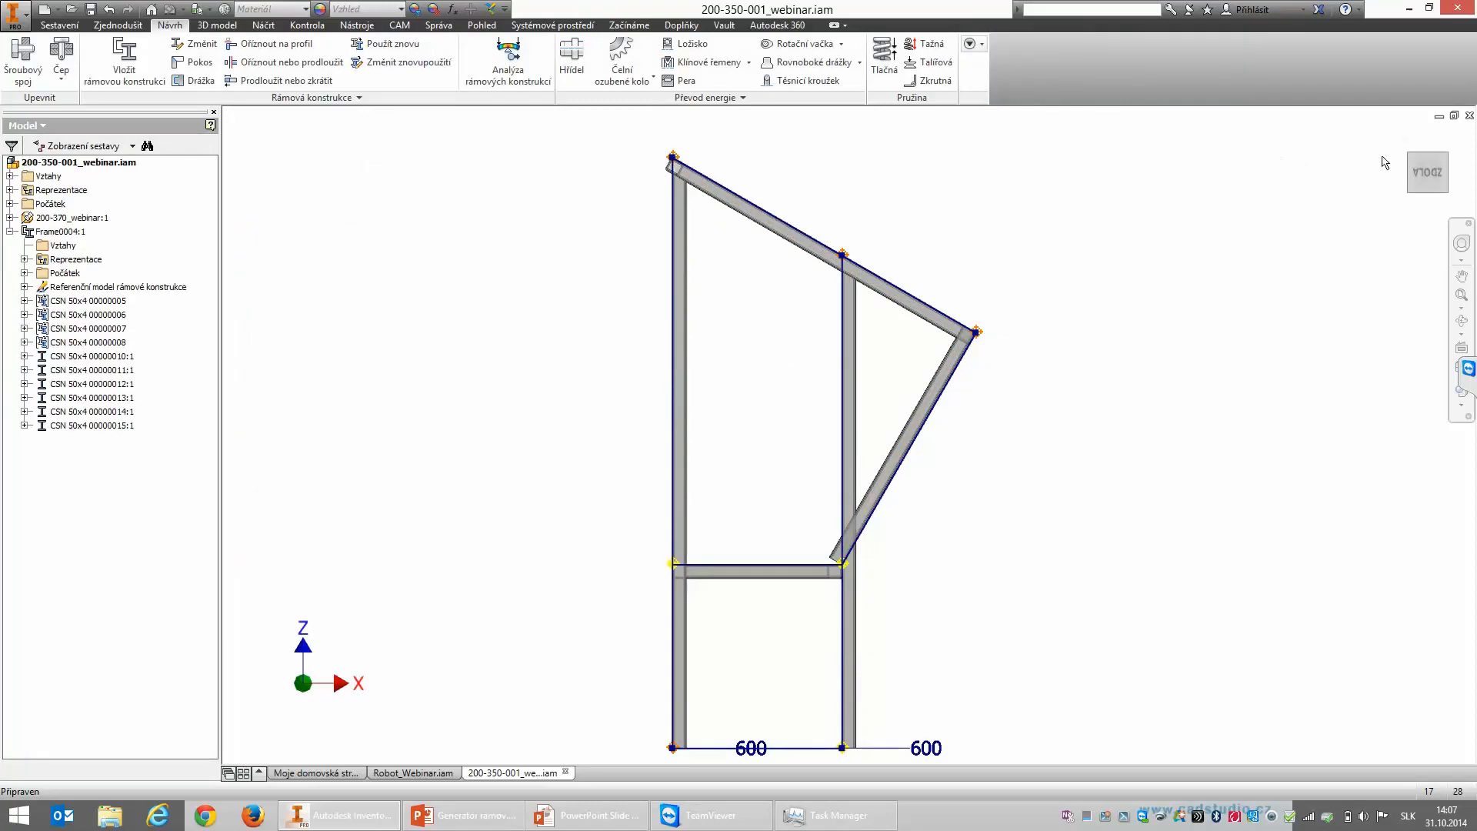
Step: Trim or extend the upper ends of both diagonal braces to the underside face of the sloped upper beam
{"action": "left_click", "coordinate": [1403, 143]}
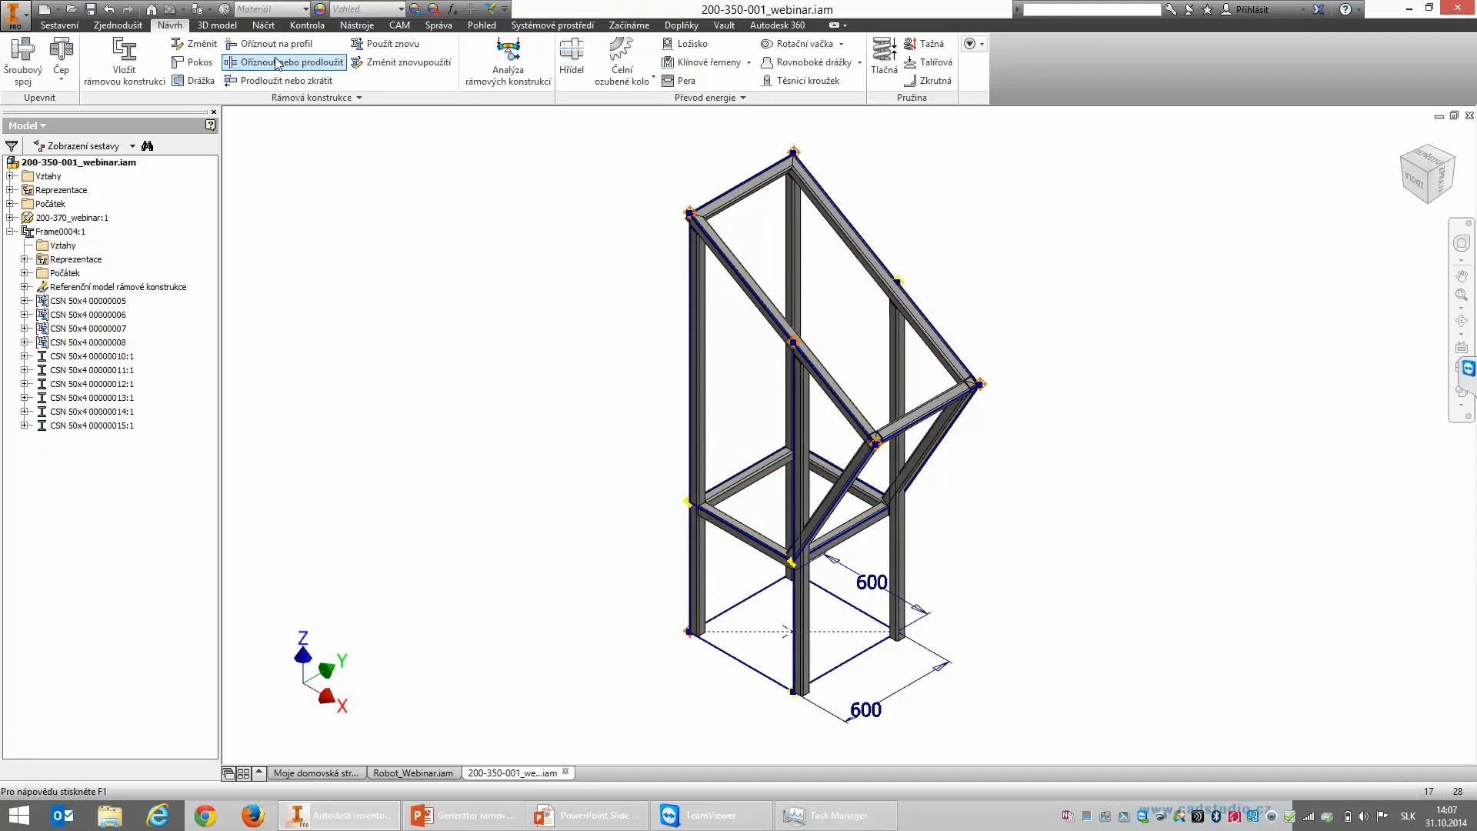
{"action": "scroll", "coordinate": [881, 445], "scroll_direction": "up", "scroll_amount": 3}
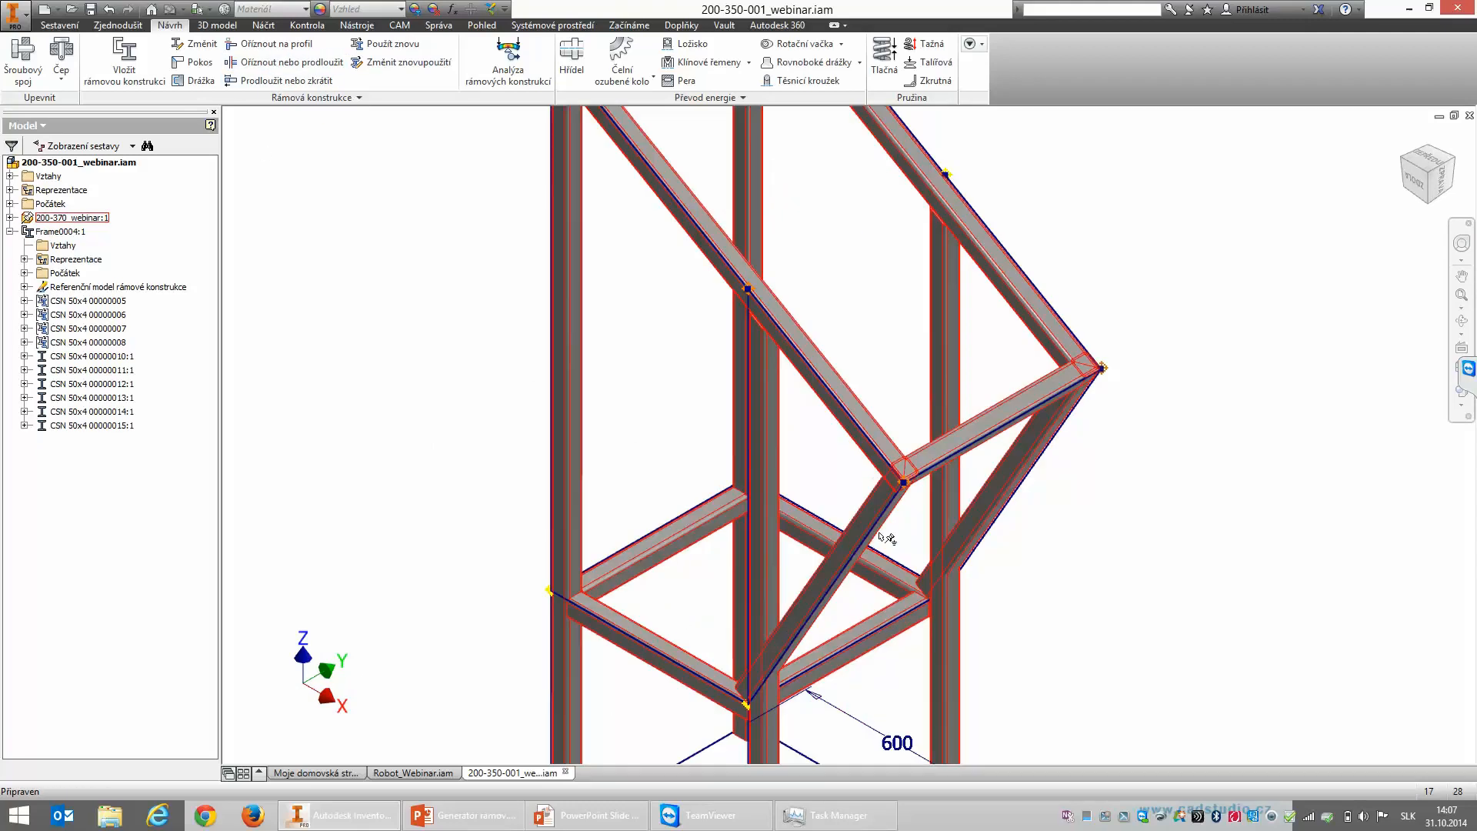
{"action": "left_click", "coordinate": [271, 63]}
{"action": "left_click", "coordinate": [824, 592]}
{"action": "left_click", "coordinate": [960, 511]}
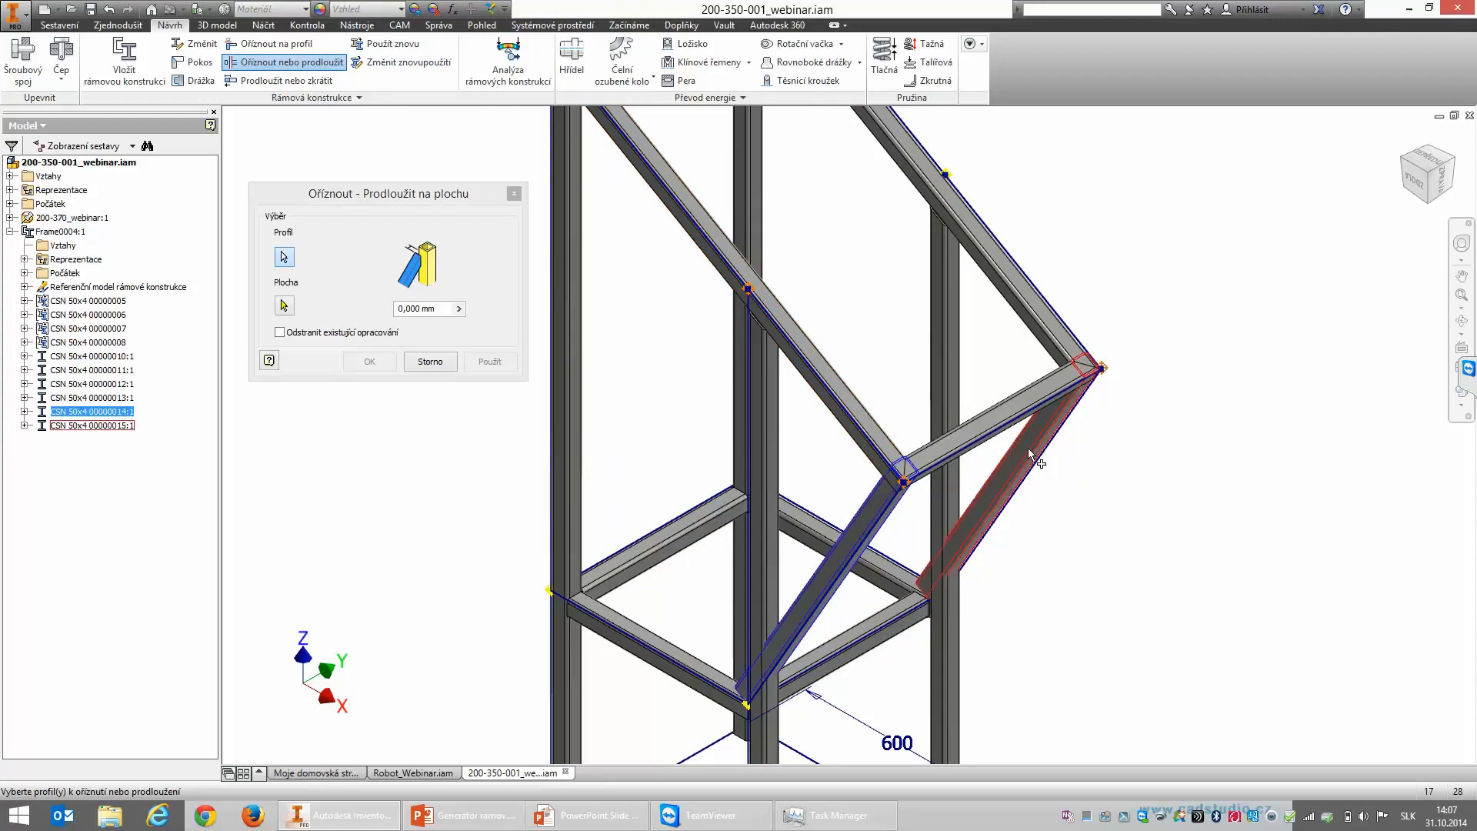
{"action": "key", "text": "F4"}
{"action": "left_click_drag", "start_coordinate": [822, 462], "coordinate": [620, 278]}
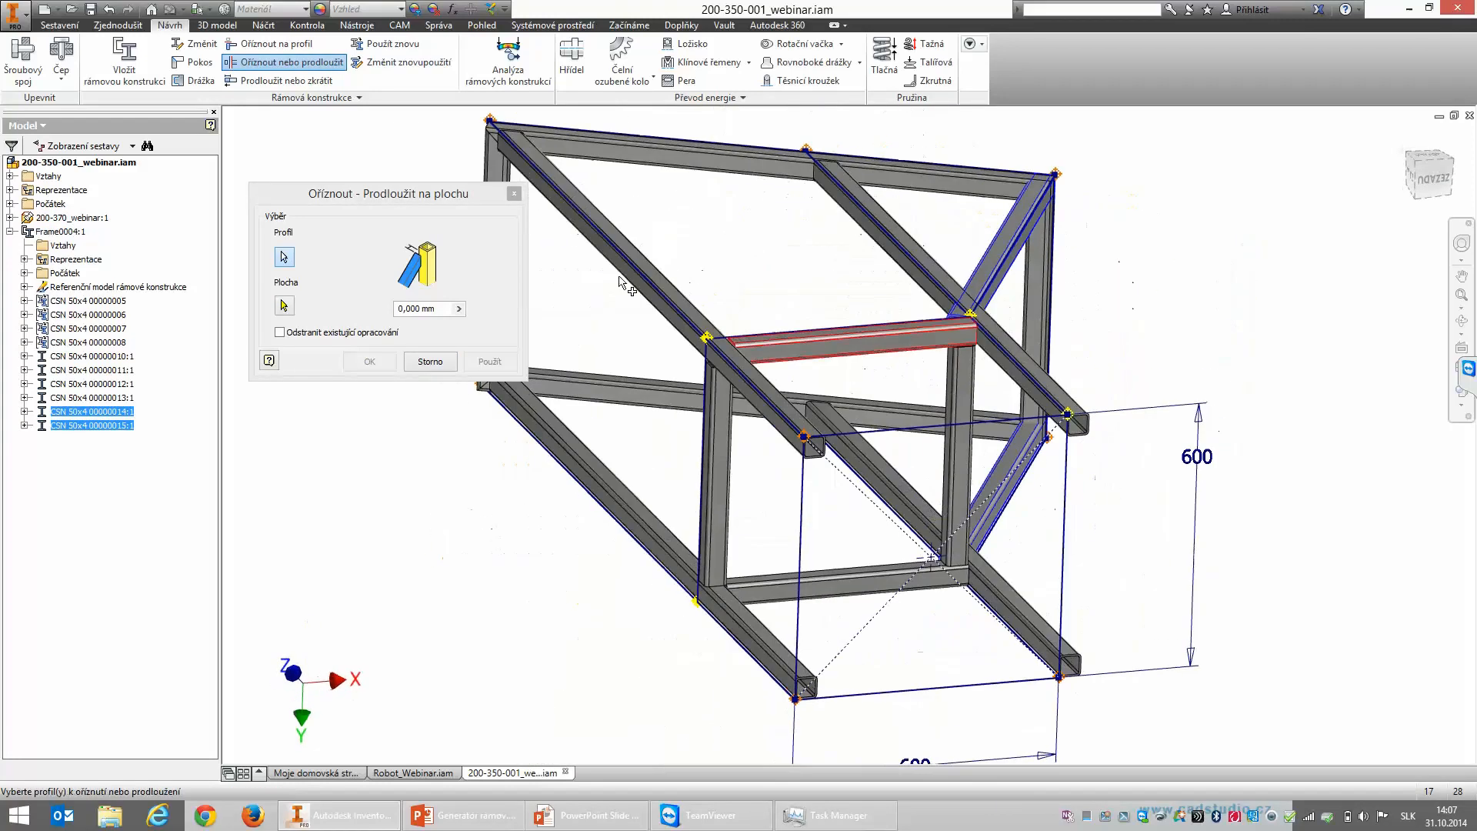
{"action": "left_click", "coordinate": [284, 305]}
{"action": "scroll", "coordinate": [993, 180], "scroll_direction": "up", "scroll_amount": 3}
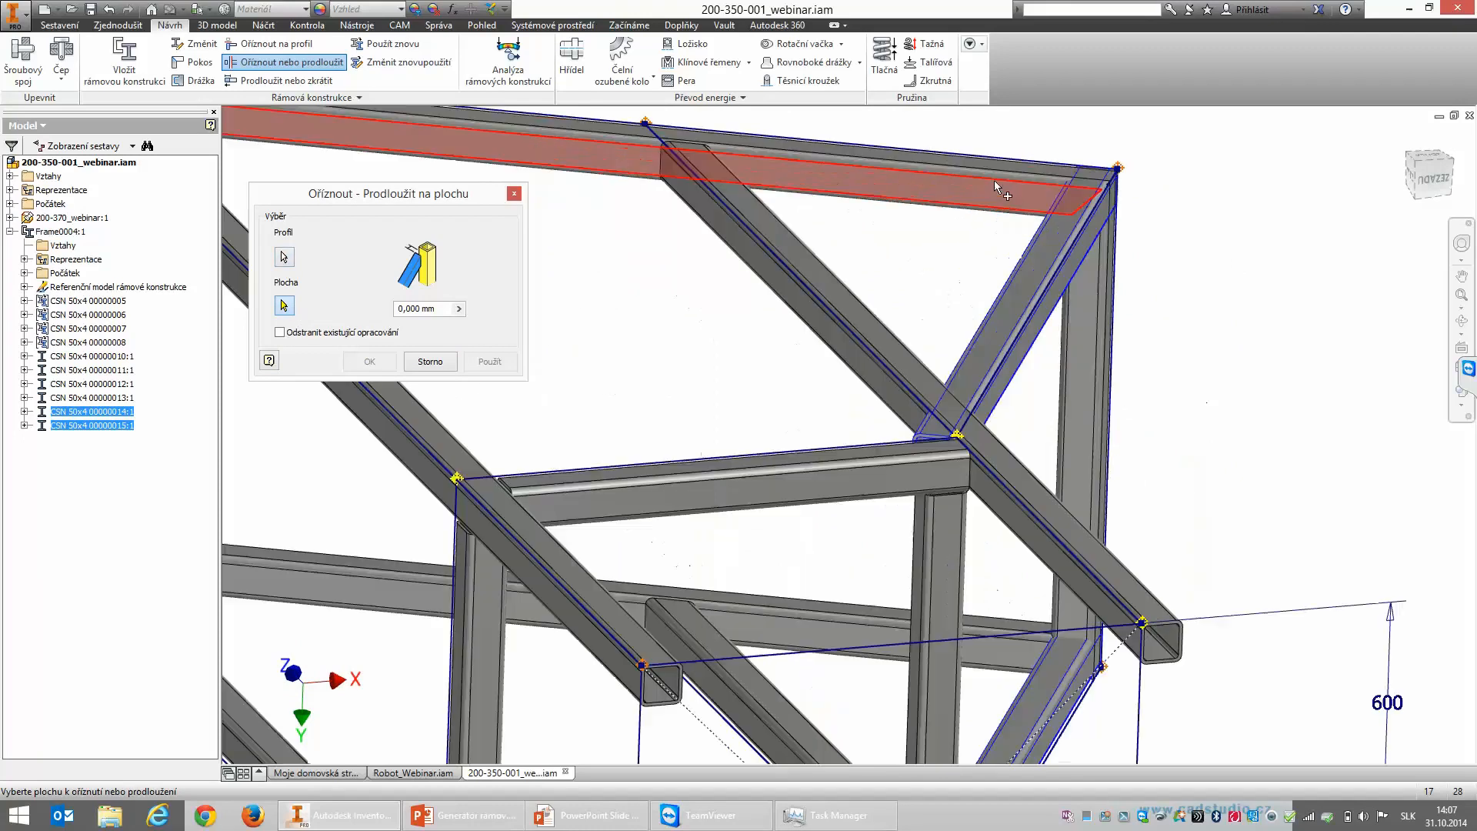
{"action": "left_click", "coordinate": [1031, 192]}
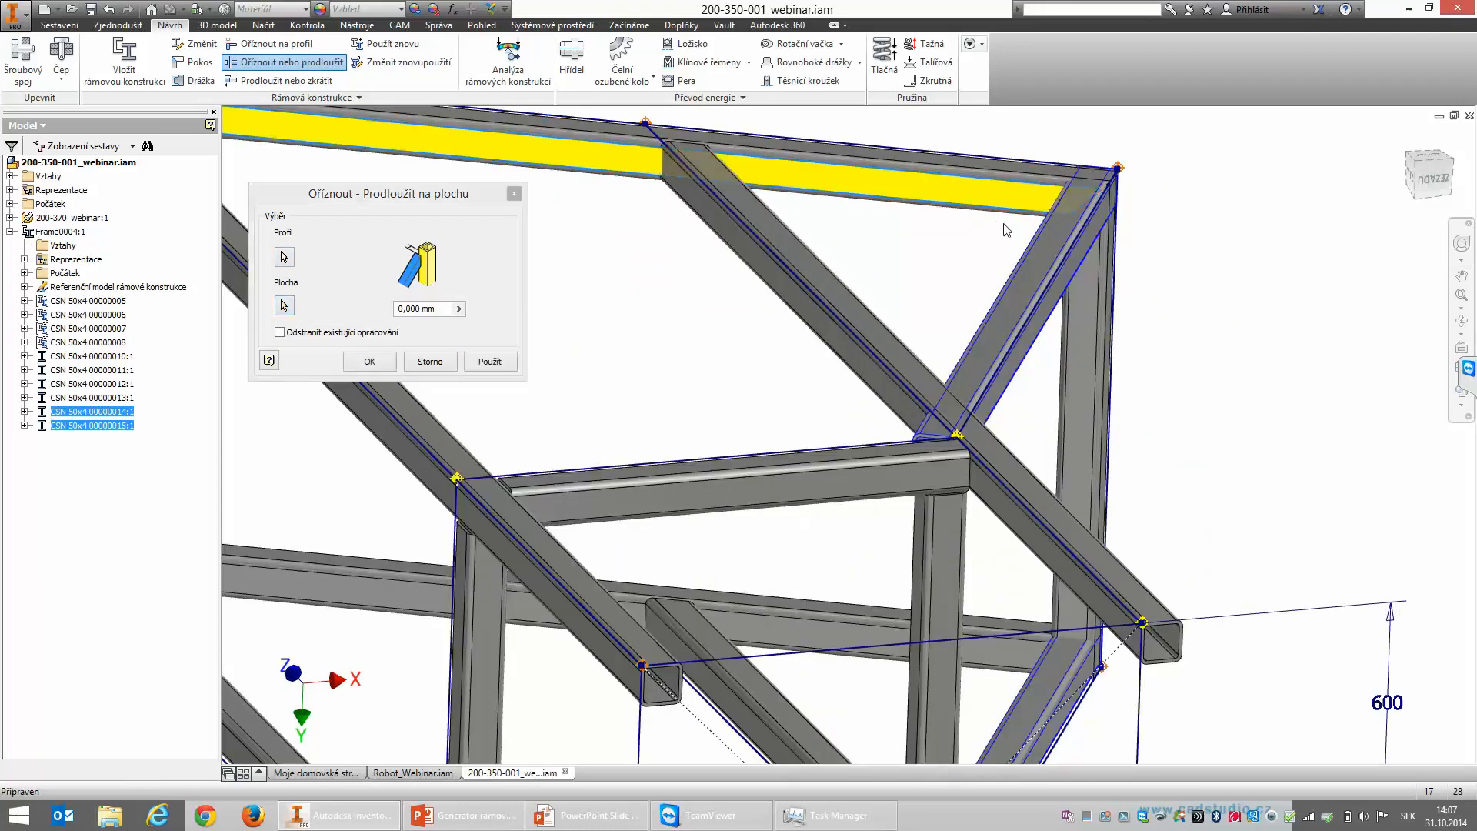
{"action": "left_click", "coordinate": [491, 362]}
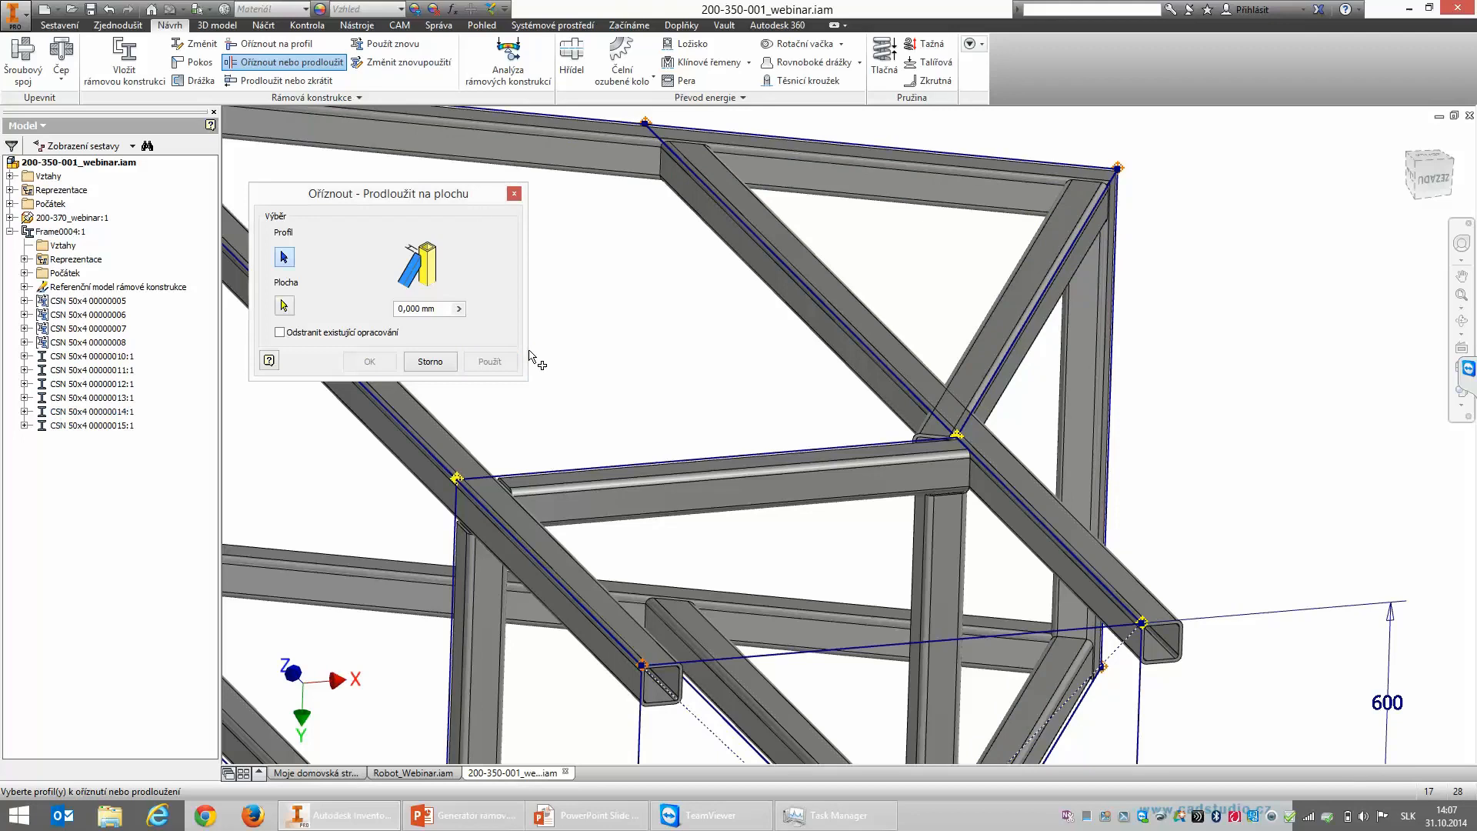
Step: Trim or extend the lower ends of both diagonal braces to the adjoining face of the front vertical column and finish trimming
{"action": "left_click", "coordinate": [1401, 138]}
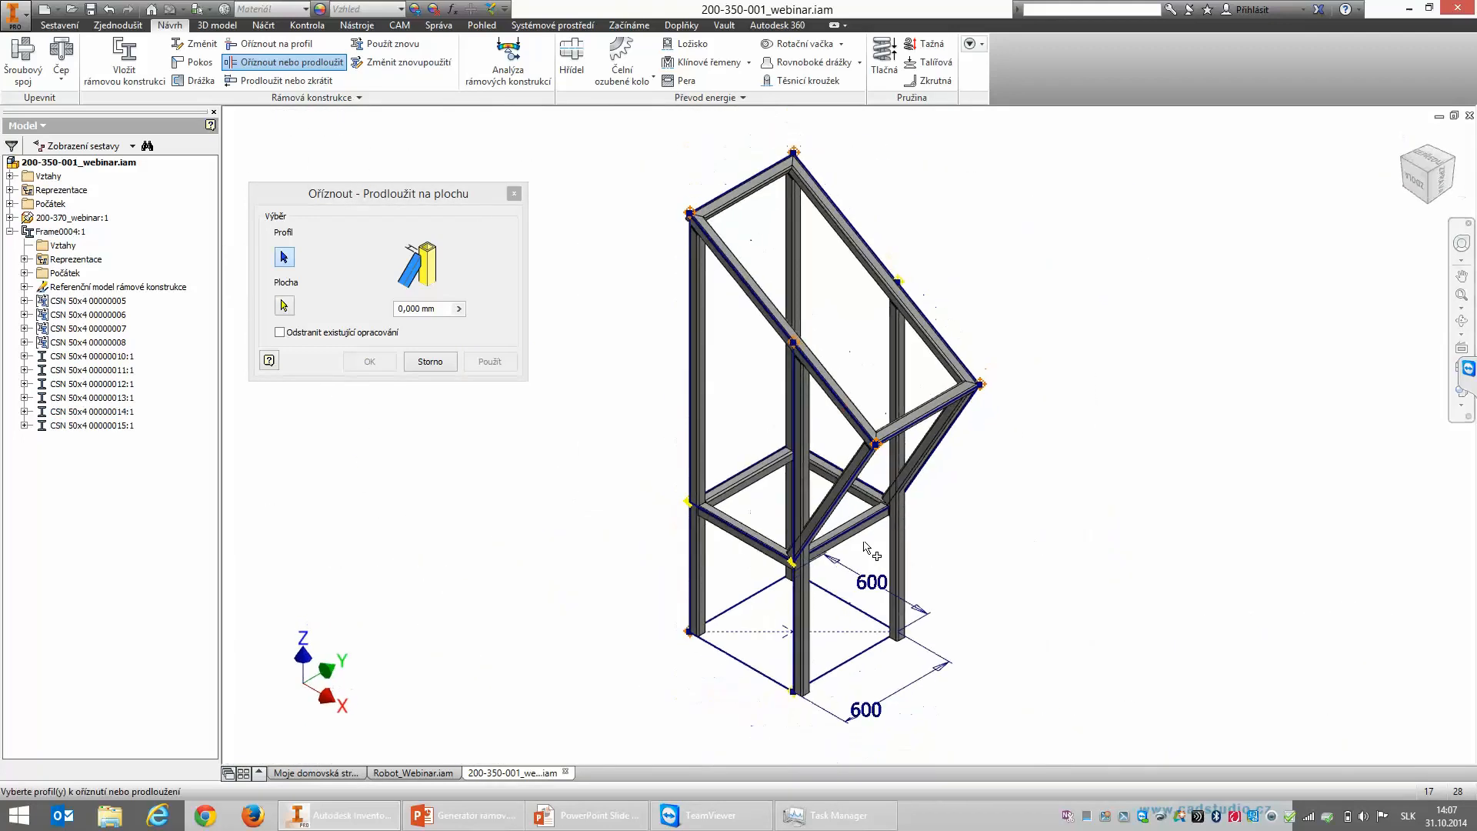
{"action": "scroll", "coordinate": [867, 548], "scroll_direction": "up", "scroll_amount": 3}
{"action": "left_click", "coordinate": [797, 473]}
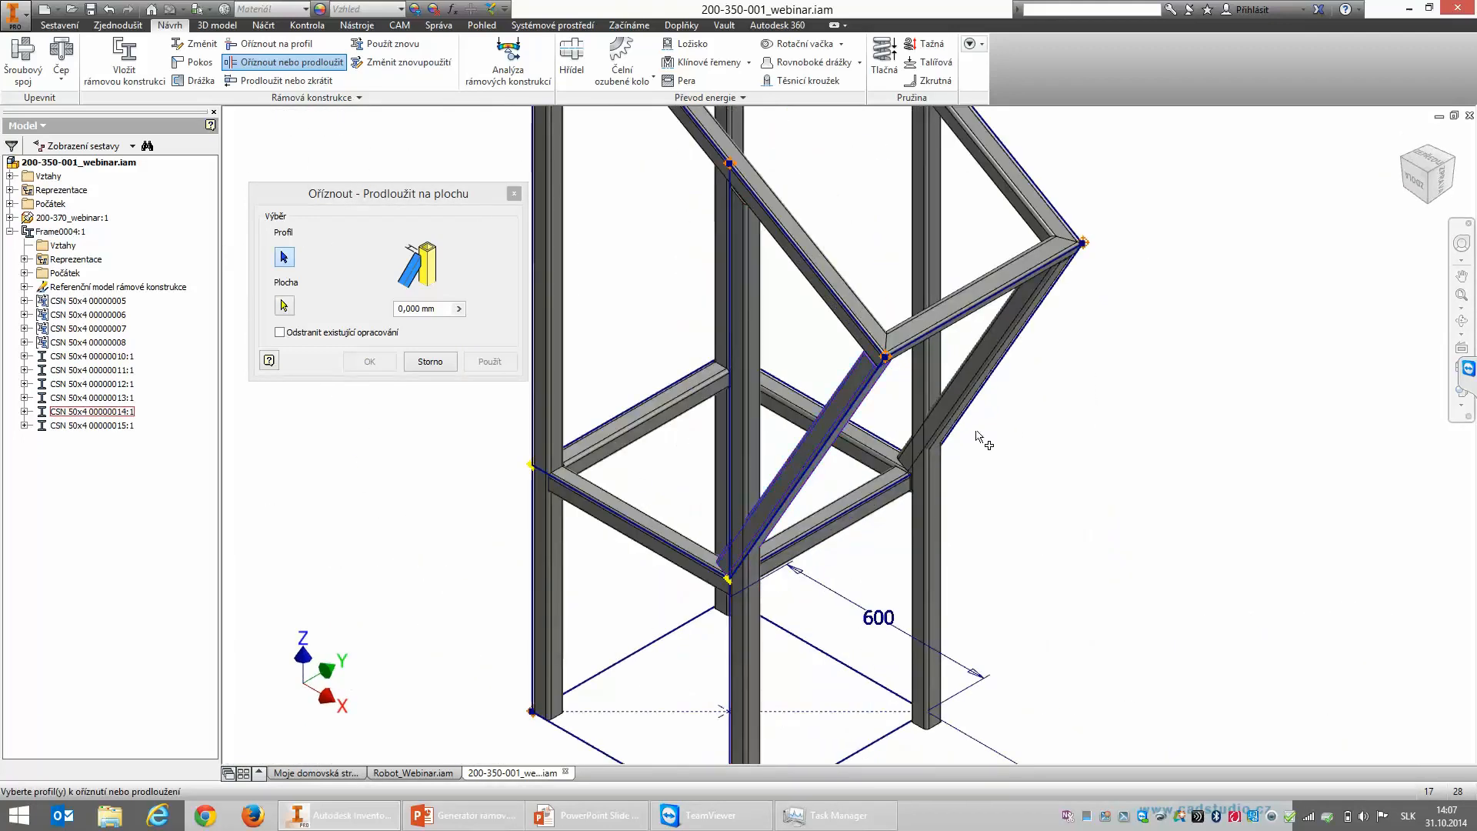
{"action": "left_click", "coordinate": [964, 388]}
{"action": "left_click", "coordinate": [284, 305]}
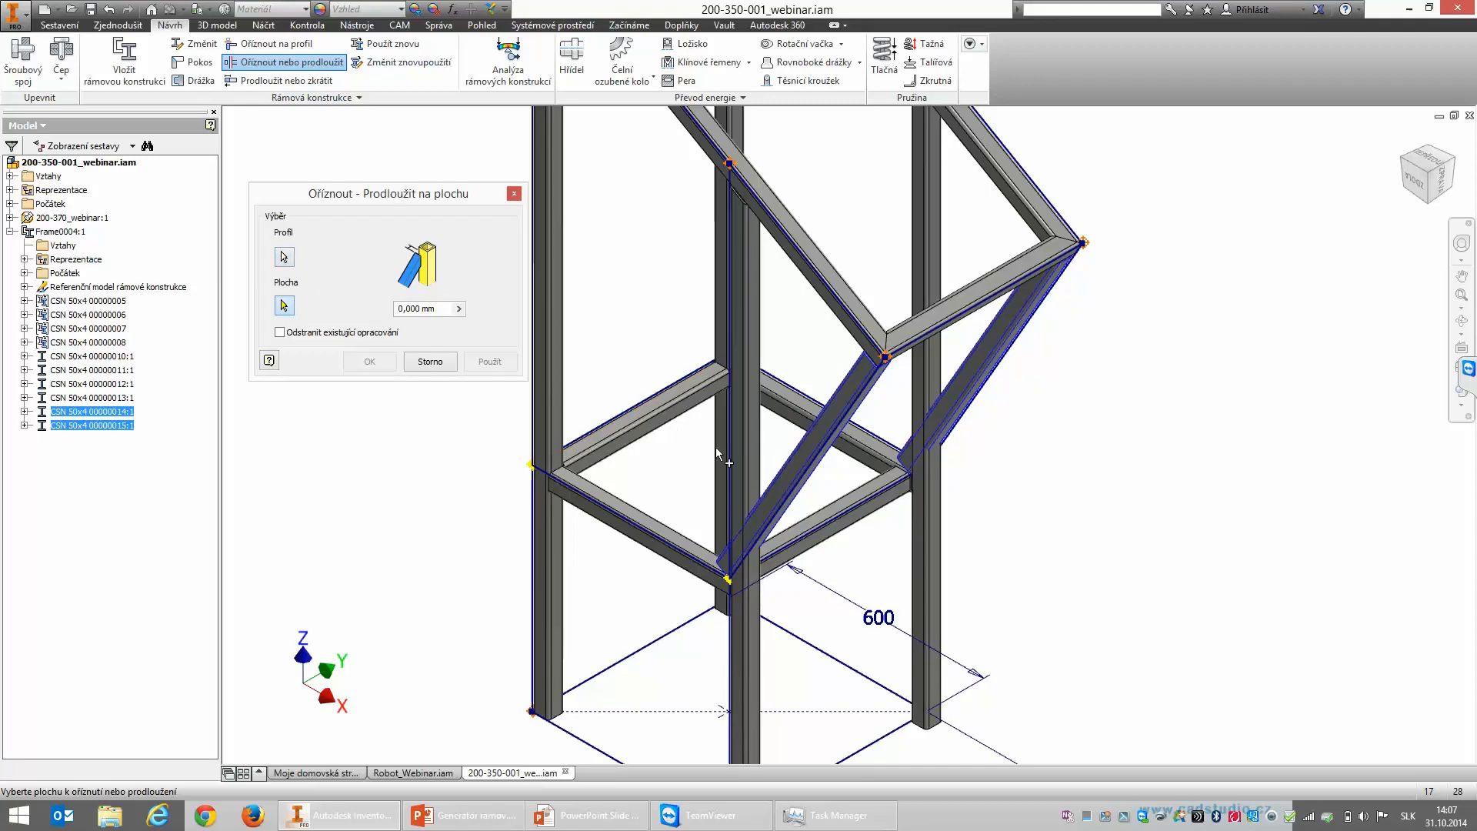
{"action": "left_click", "coordinate": [753, 457]}
{"action": "left_click", "coordinate": [483, 367]}
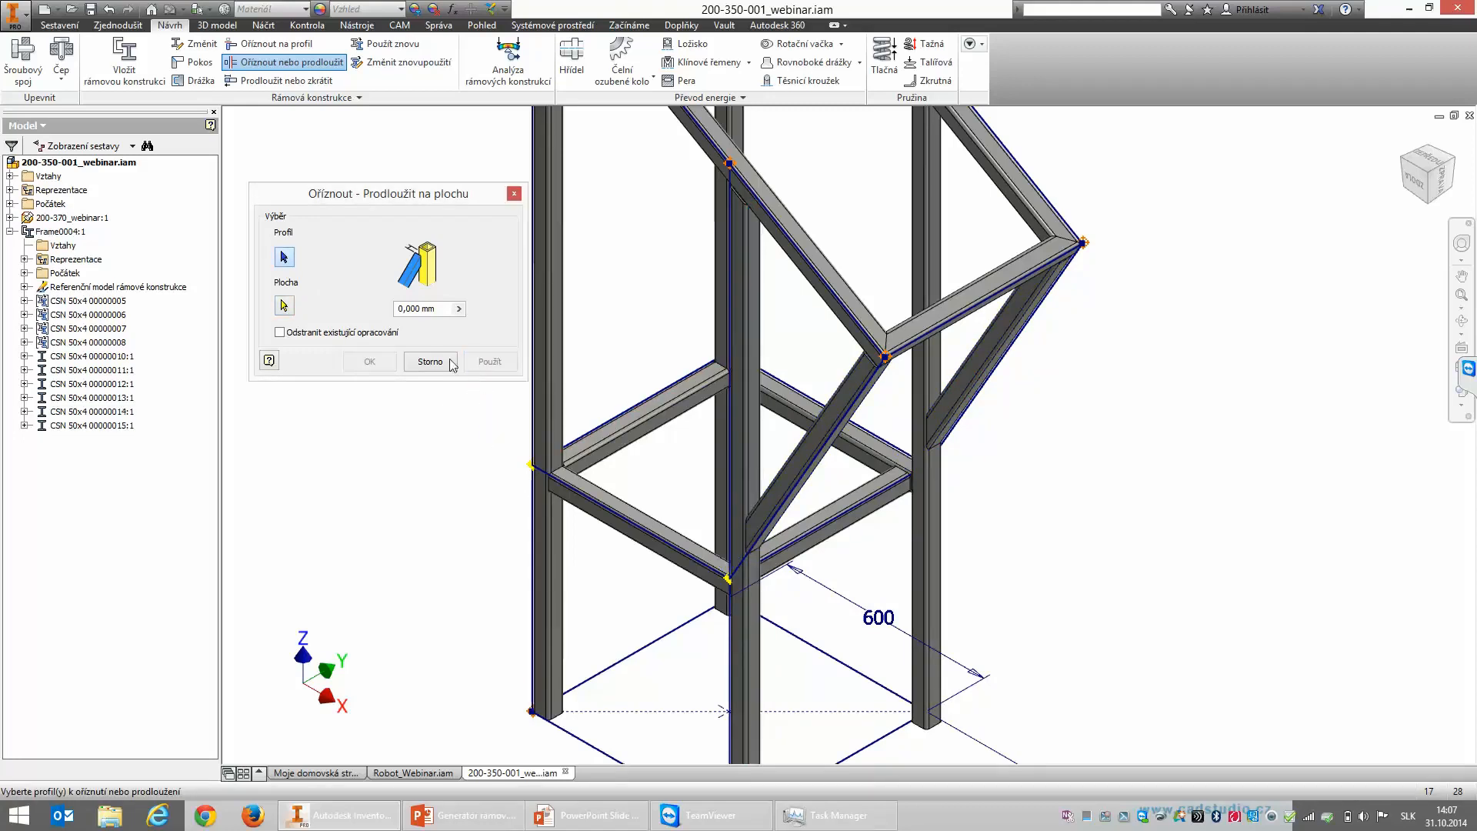
{"action": "left_click", "coordinate": [452, 365]}
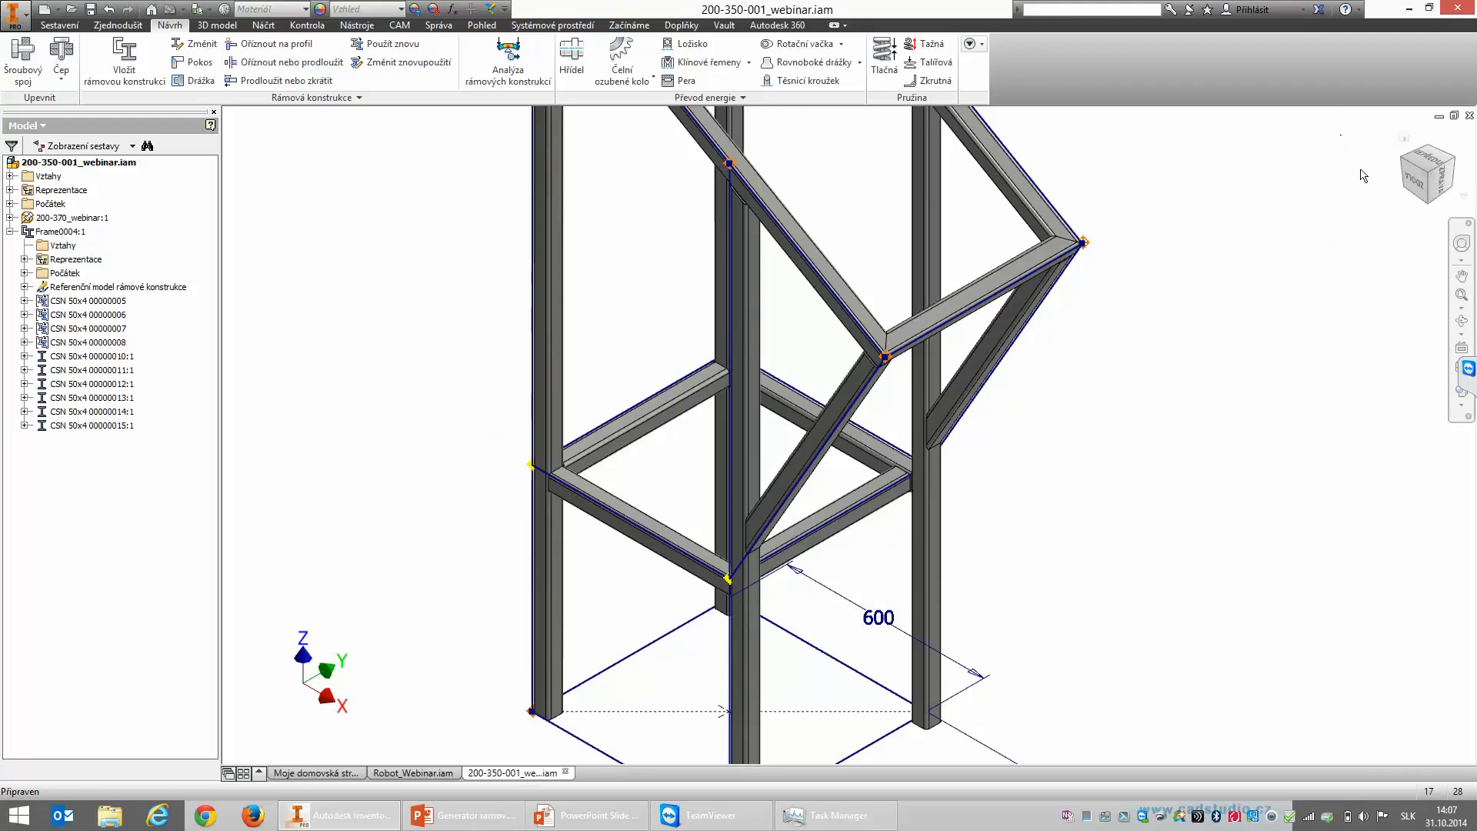
Step: Save the frame assembly, switch to Robot_Webinar.iam and show the whole robot with its braced frame in the home view
{"action": "left_click", "coordinate": [1404, 137]}
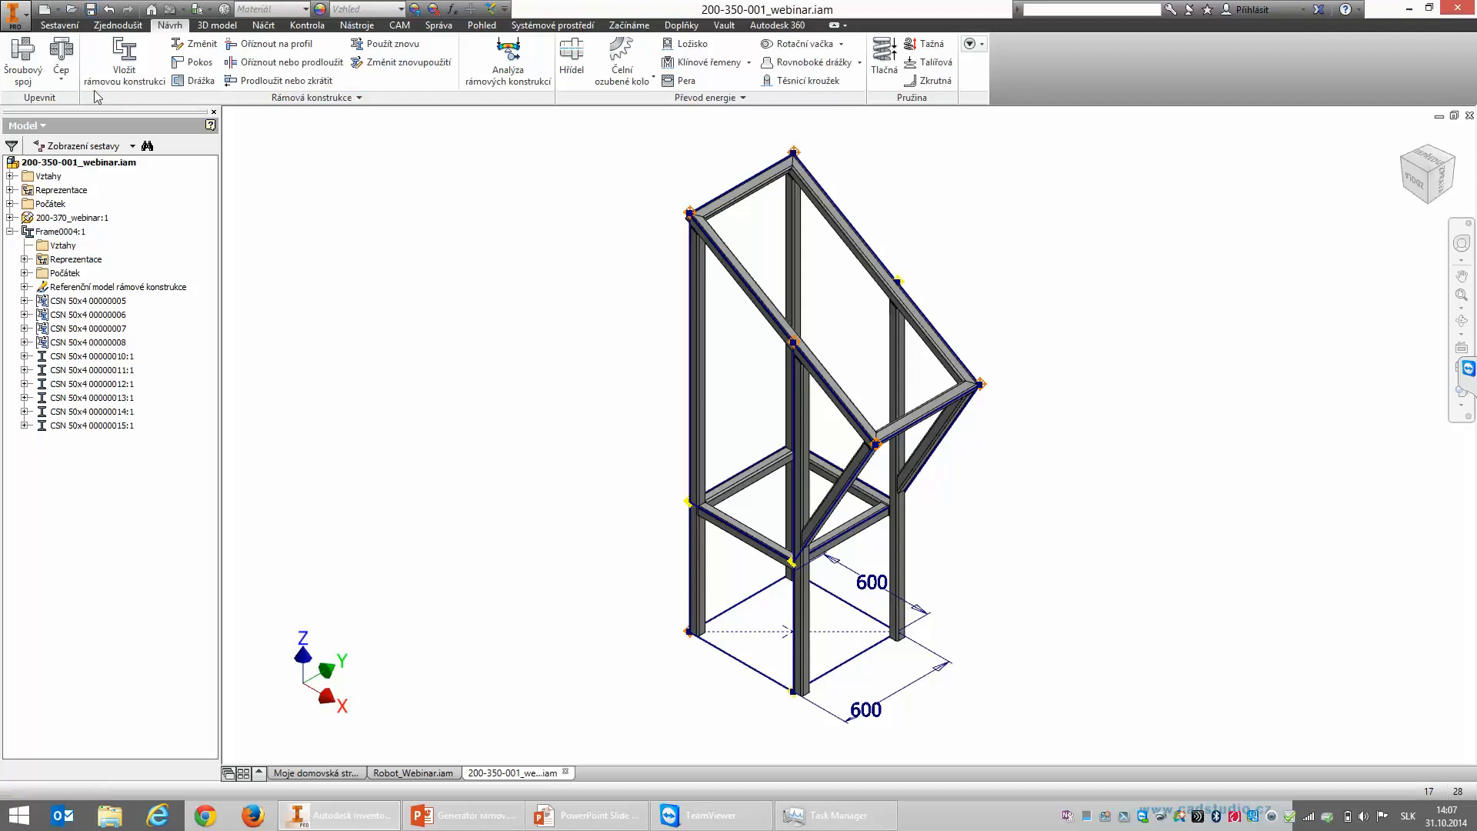
{"action": "key", "text": "ctrl+s"}
{"action": "left_click", "coordinate": [793, 355]}
{"action": "left_click", "coordinate": [413, 773]}
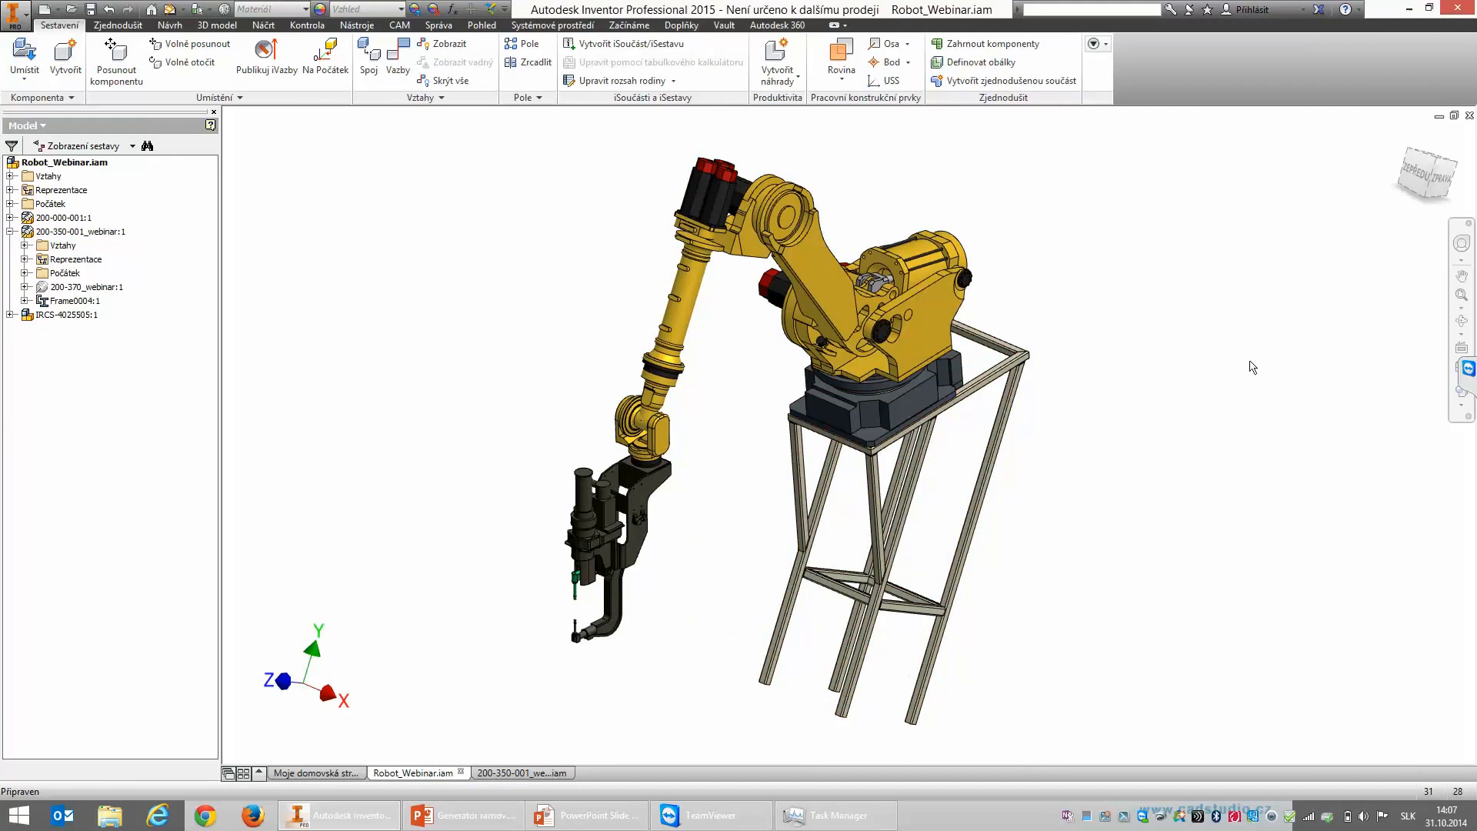
{"action": "left_click", "coordinate": [1405, 140]}
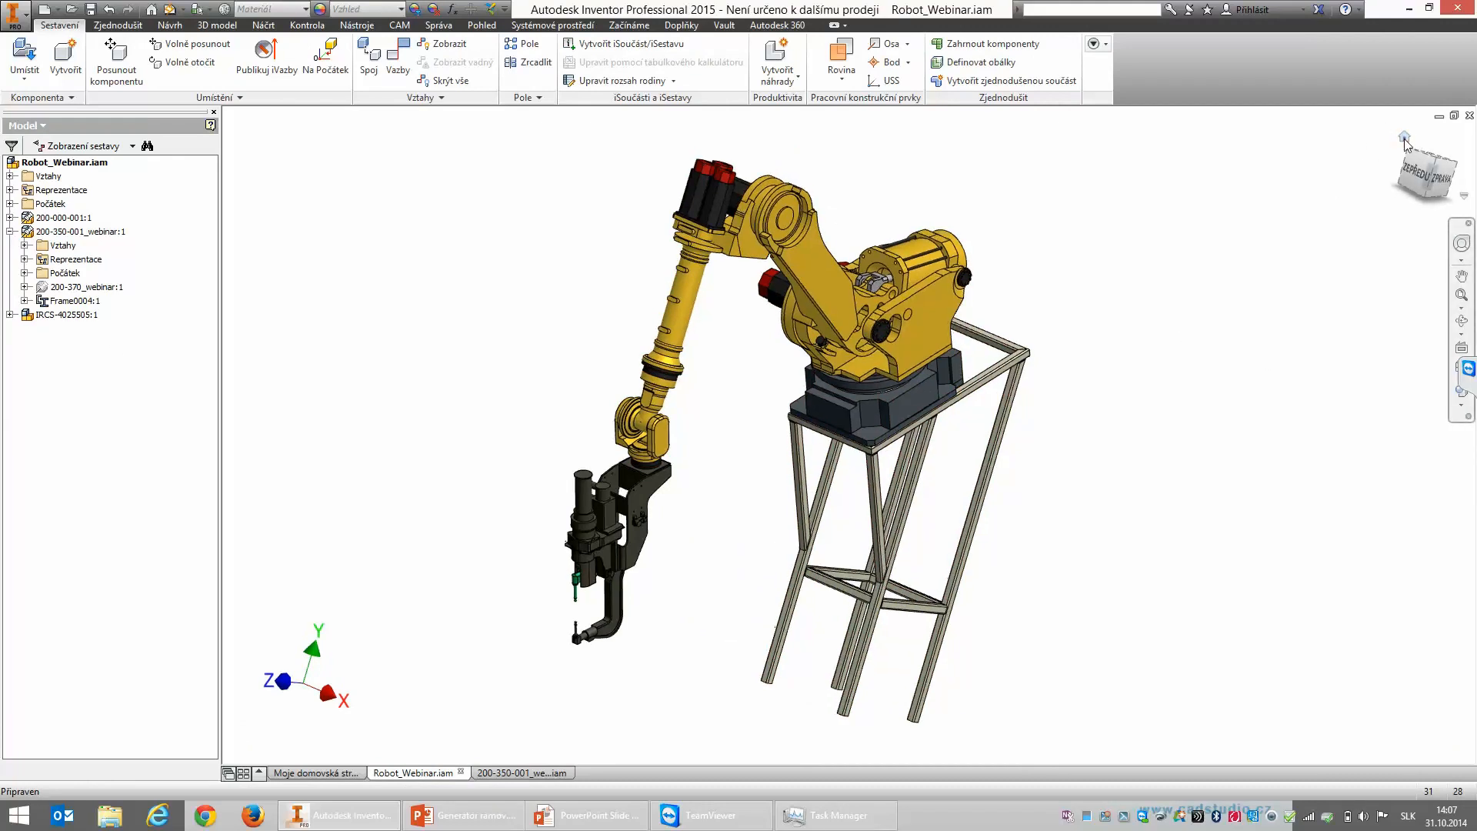
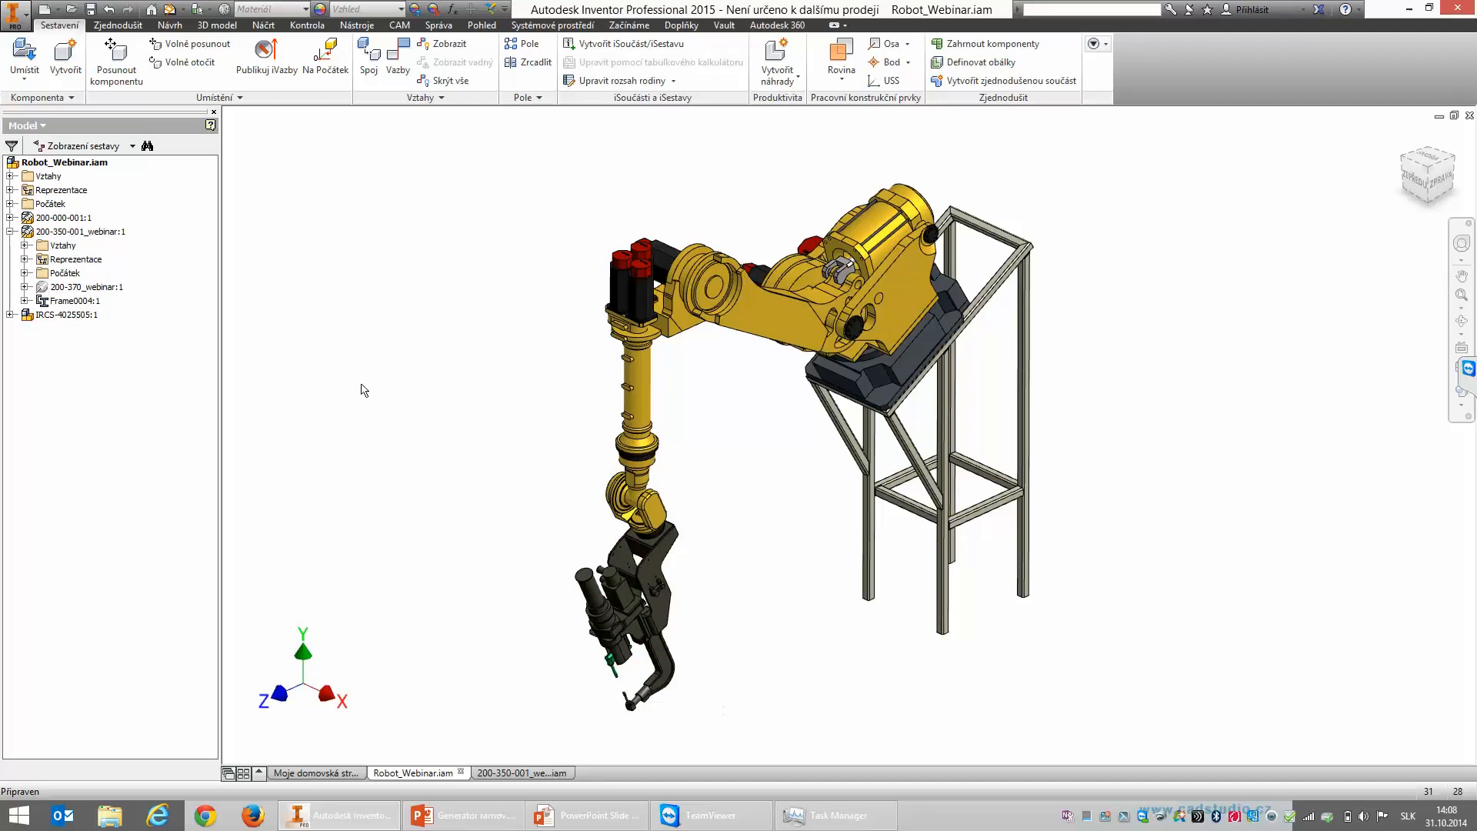
Step: Examine the Content Center libraries configured for the Generator ramov project, including the access of CAD Studio kniznica, and close the project settings
{"action": "left_click", "coordinate": [23, 15]}
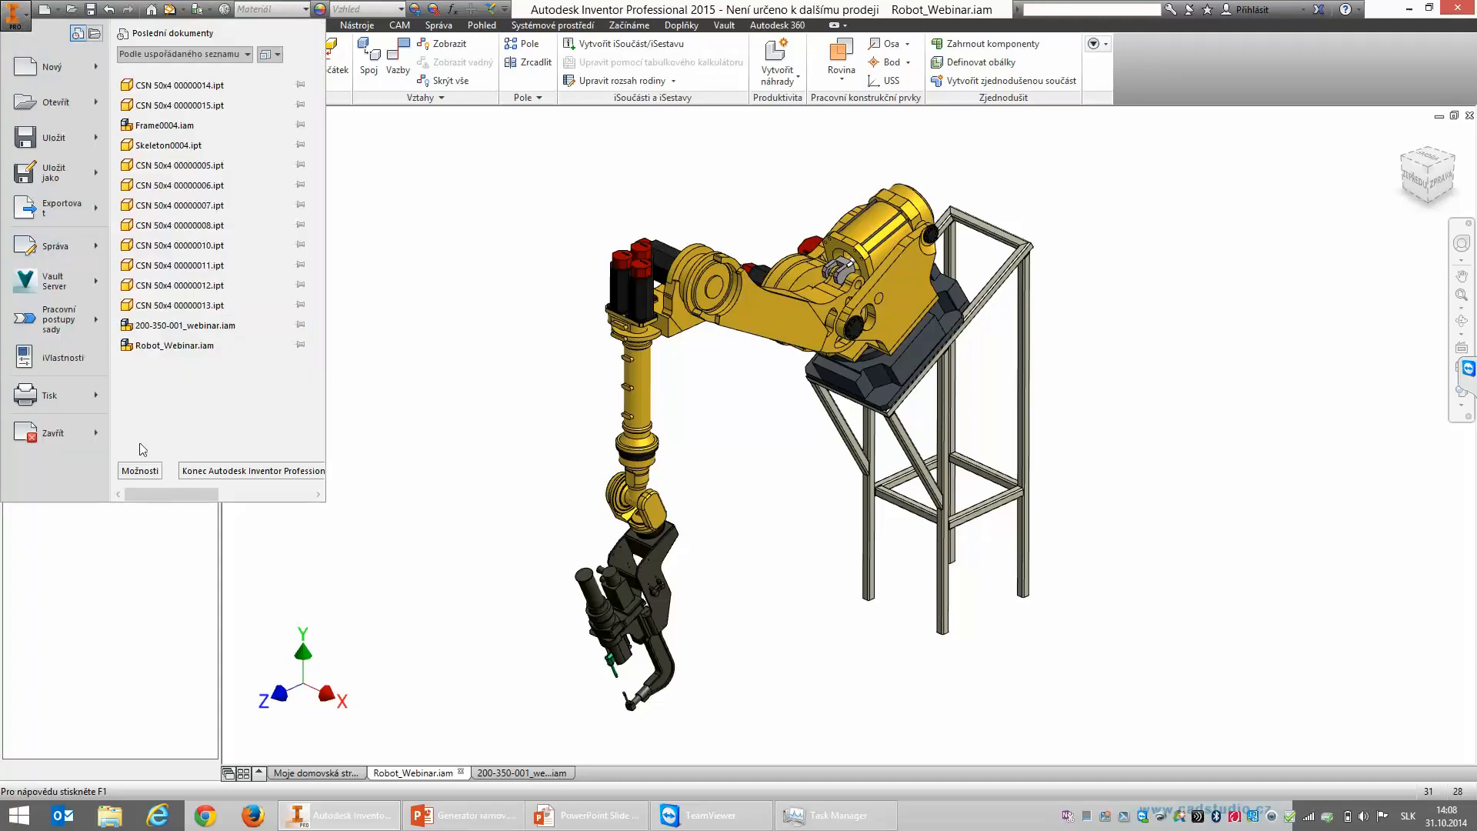
{"action": "left_click", "coordinate": [74, 247]}
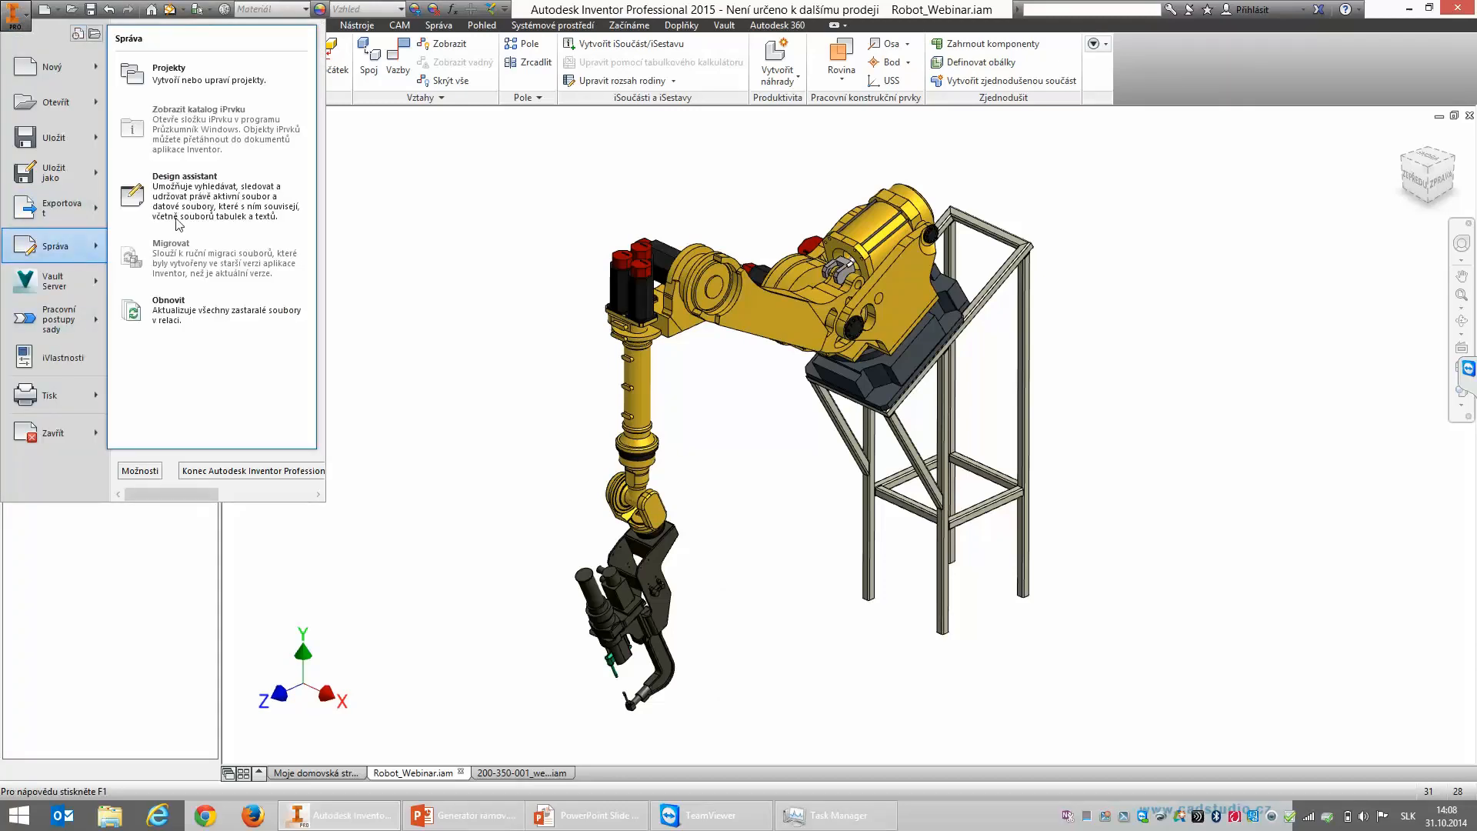
{"action": "left_click", "coordinate": [227, 82]}
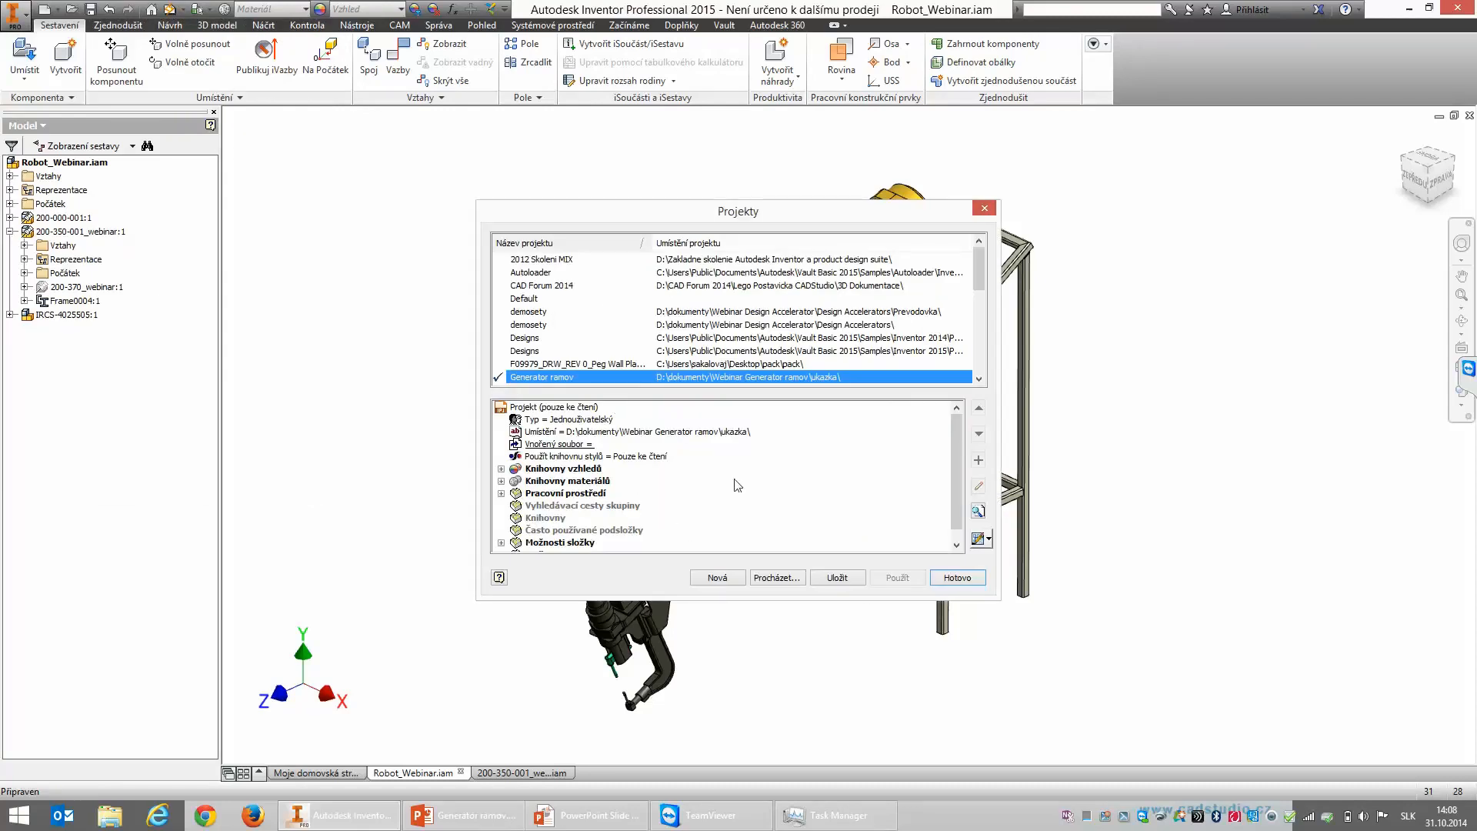
{"action": "left_click", "coordinate": [988, 539]}
{"action": "left_click", "coordinate": [982, 559]}
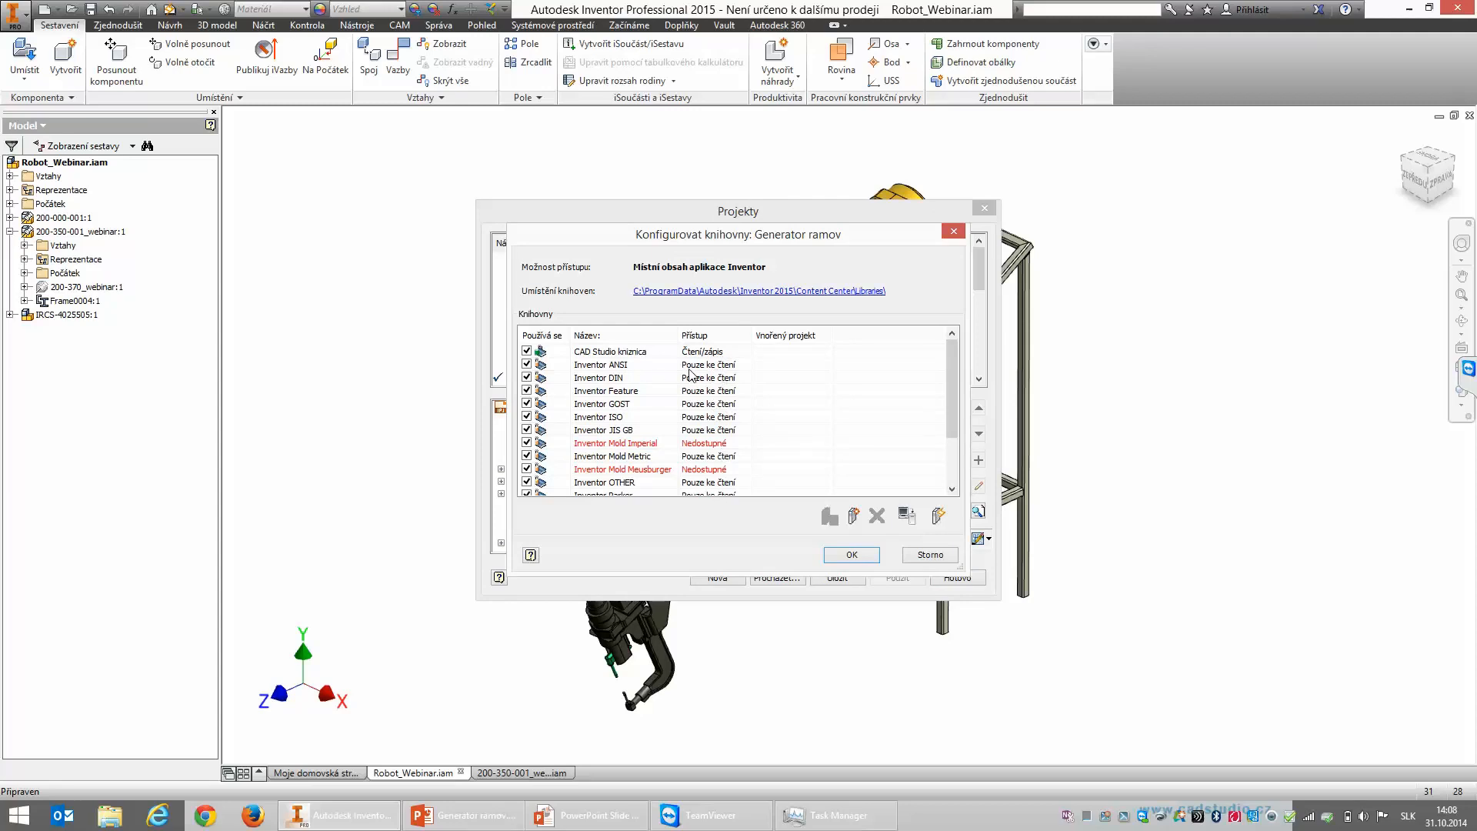
{"action": "left_click", "coordinate": [852, 555]}
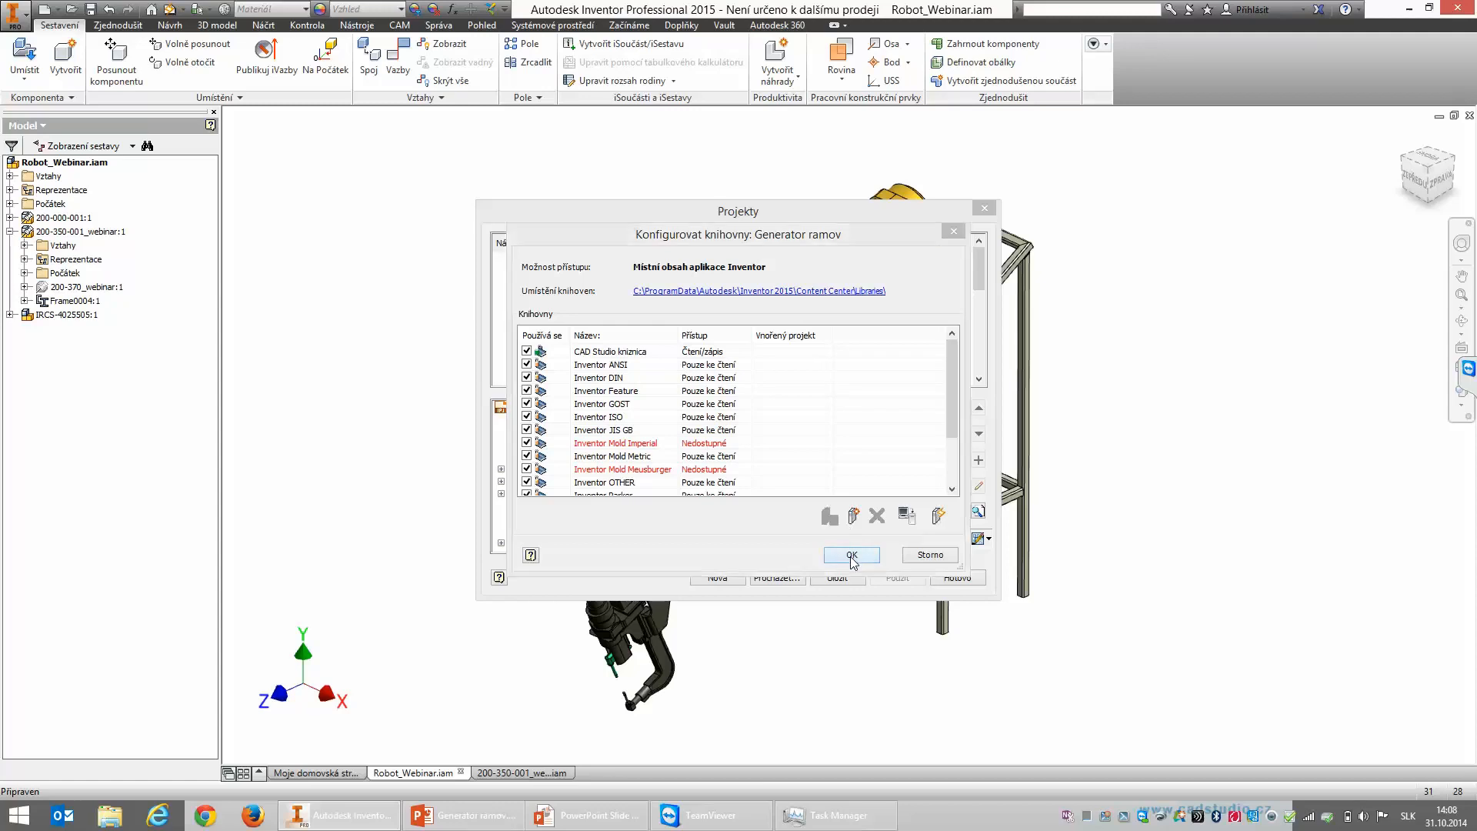
{"action": "left_click", "coordinate": [964, 578]}
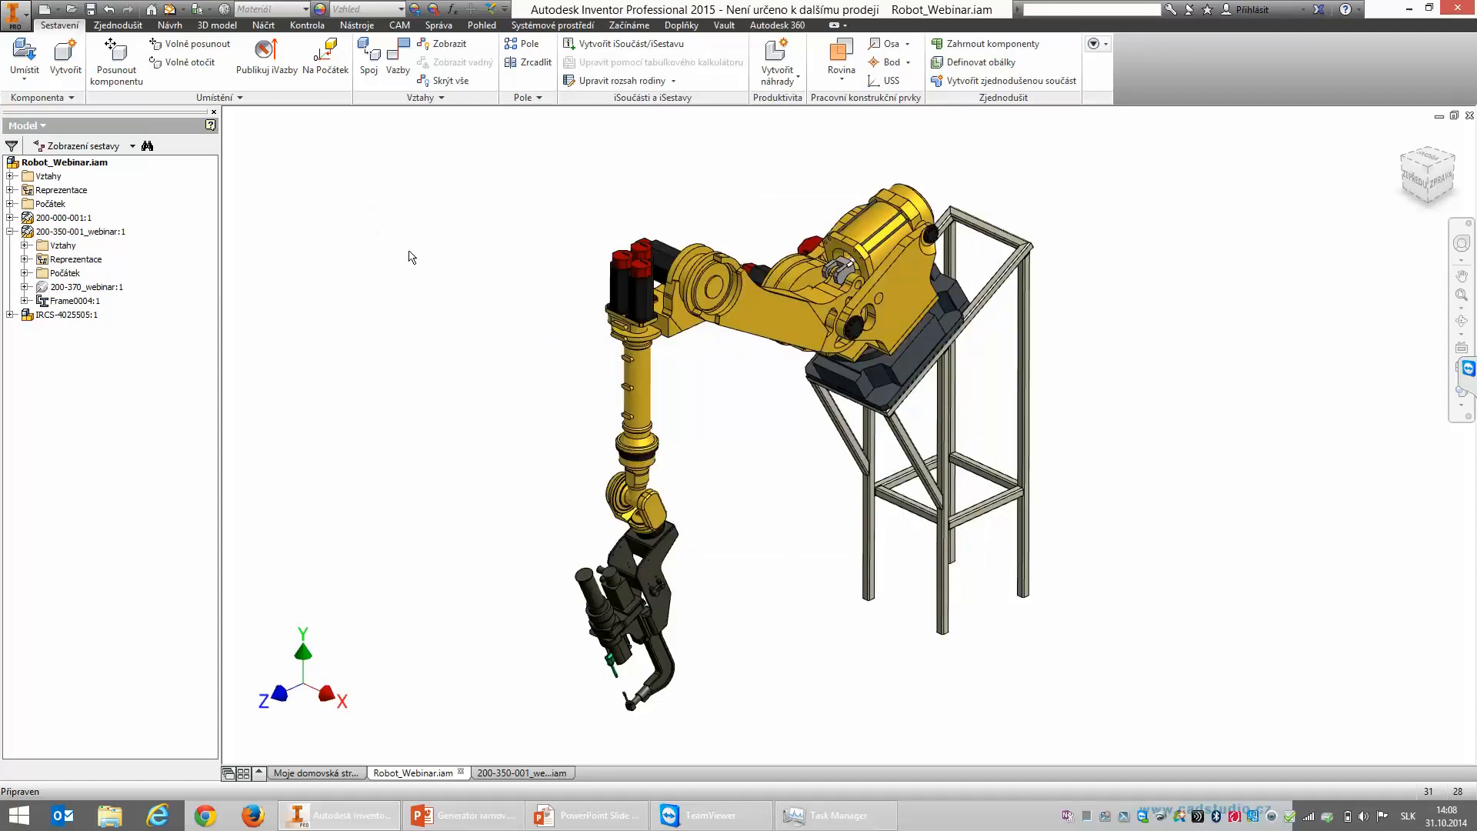
Step: Open profil webinar.ipt from the Data folder and view its slotted profile sketch face-on
{"action": "left_click", "coordinate": [46, 10]}
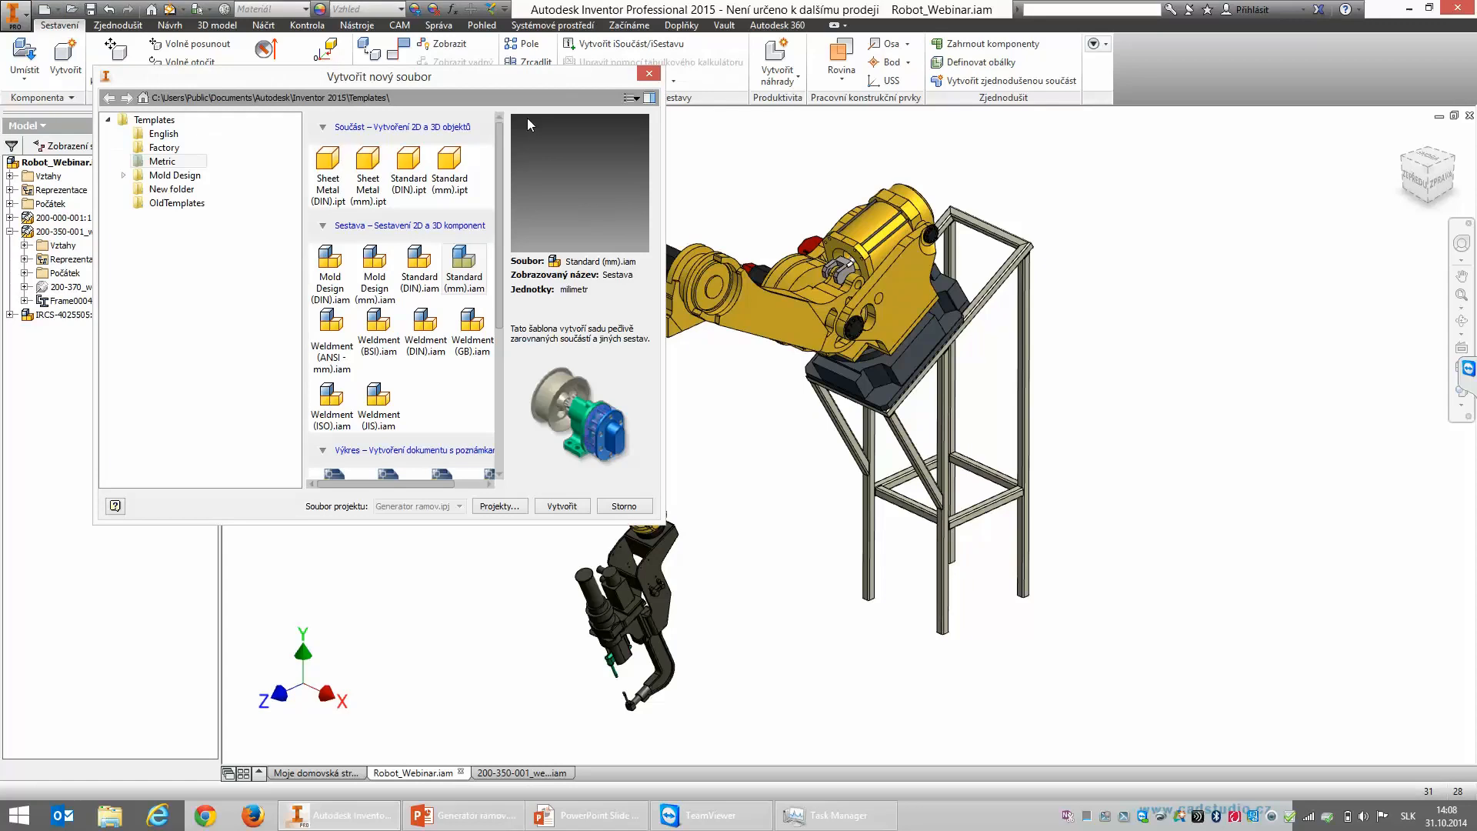
{"action": "left_click", "coordinate": [649, 73]}
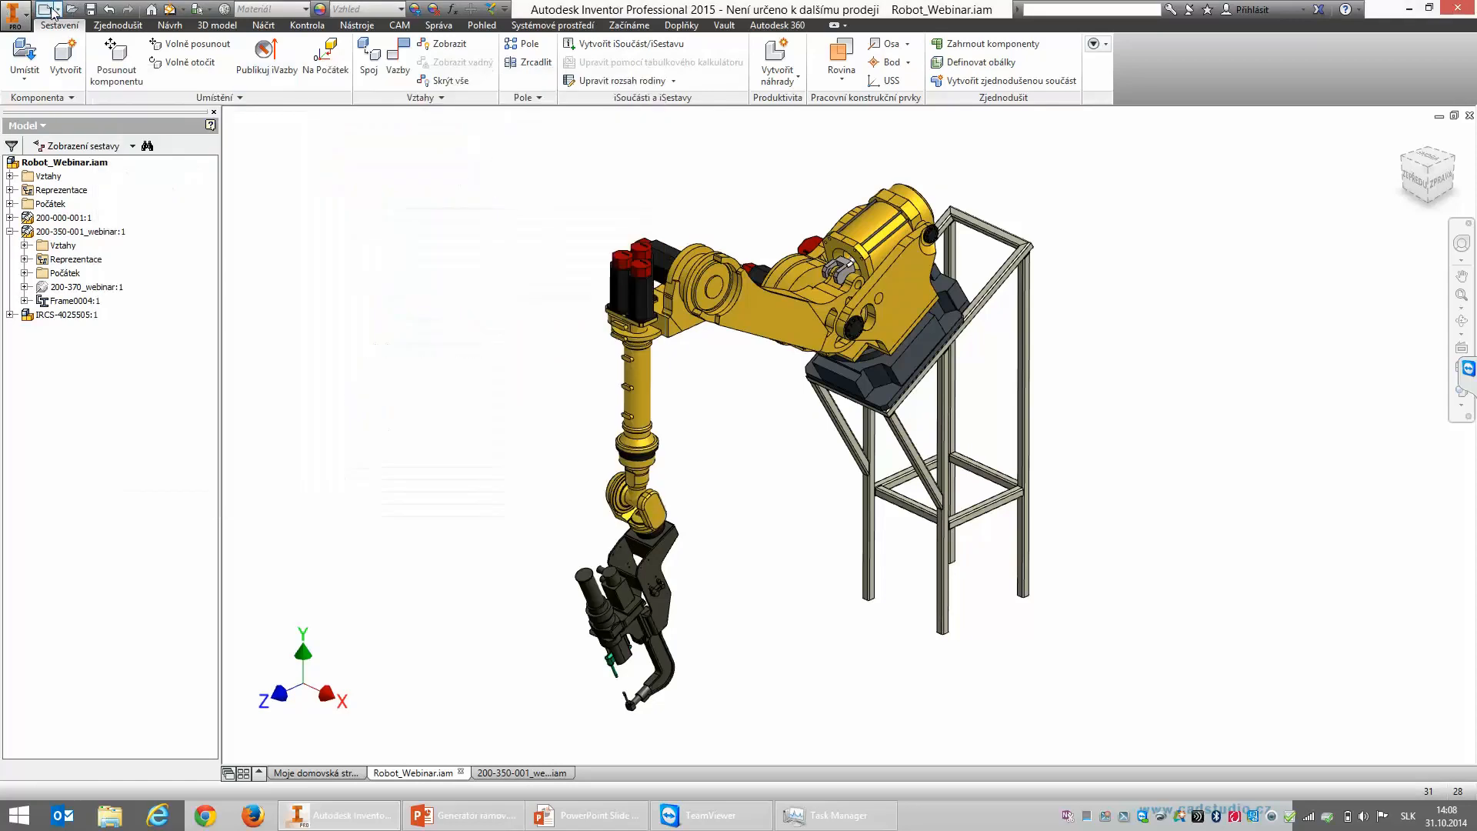
{"action": "left_click", "coordinate": [73, 9]}
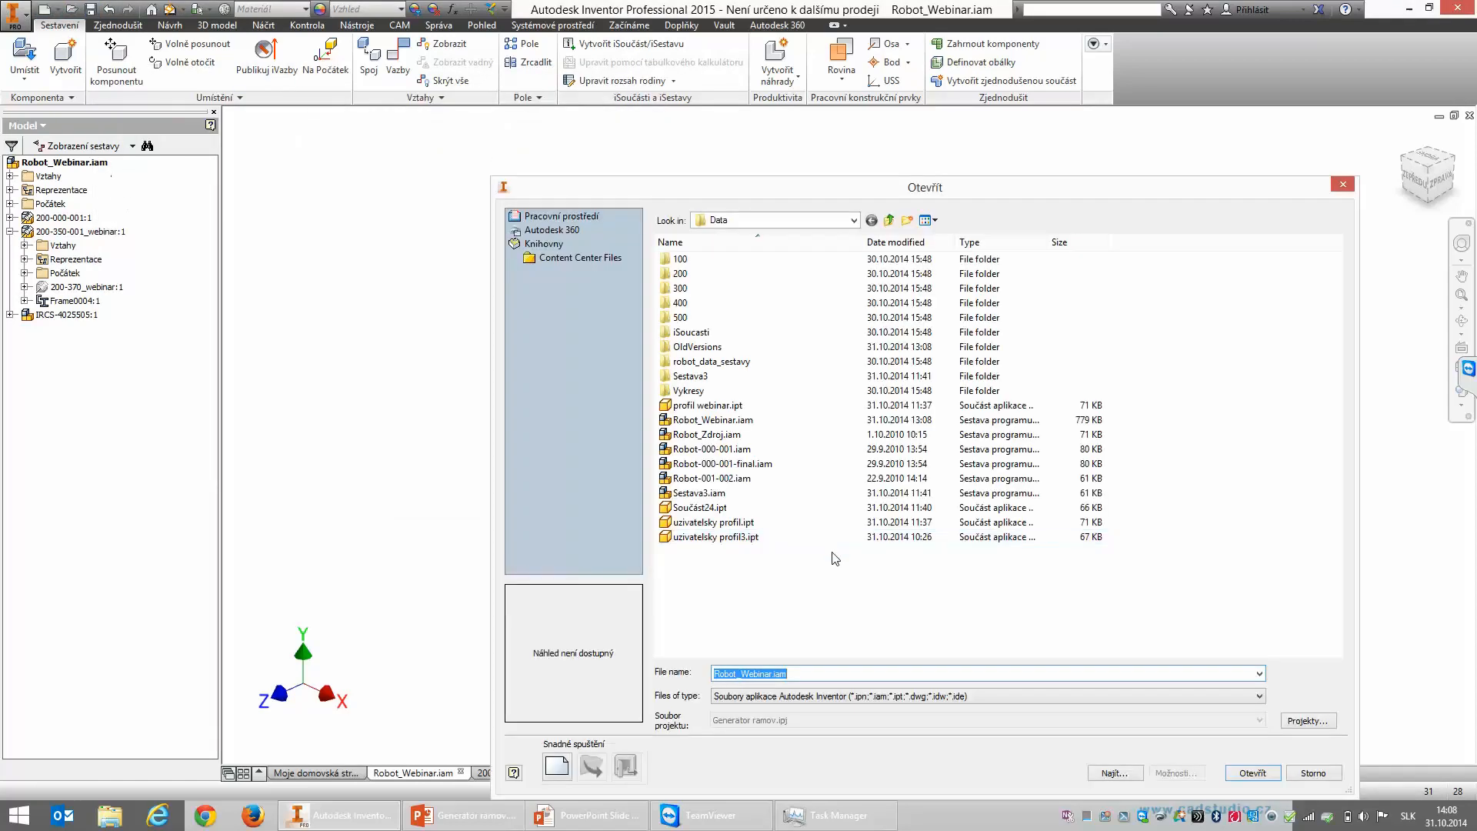
{"action": "left_click", "coordinate": [761, 405]}
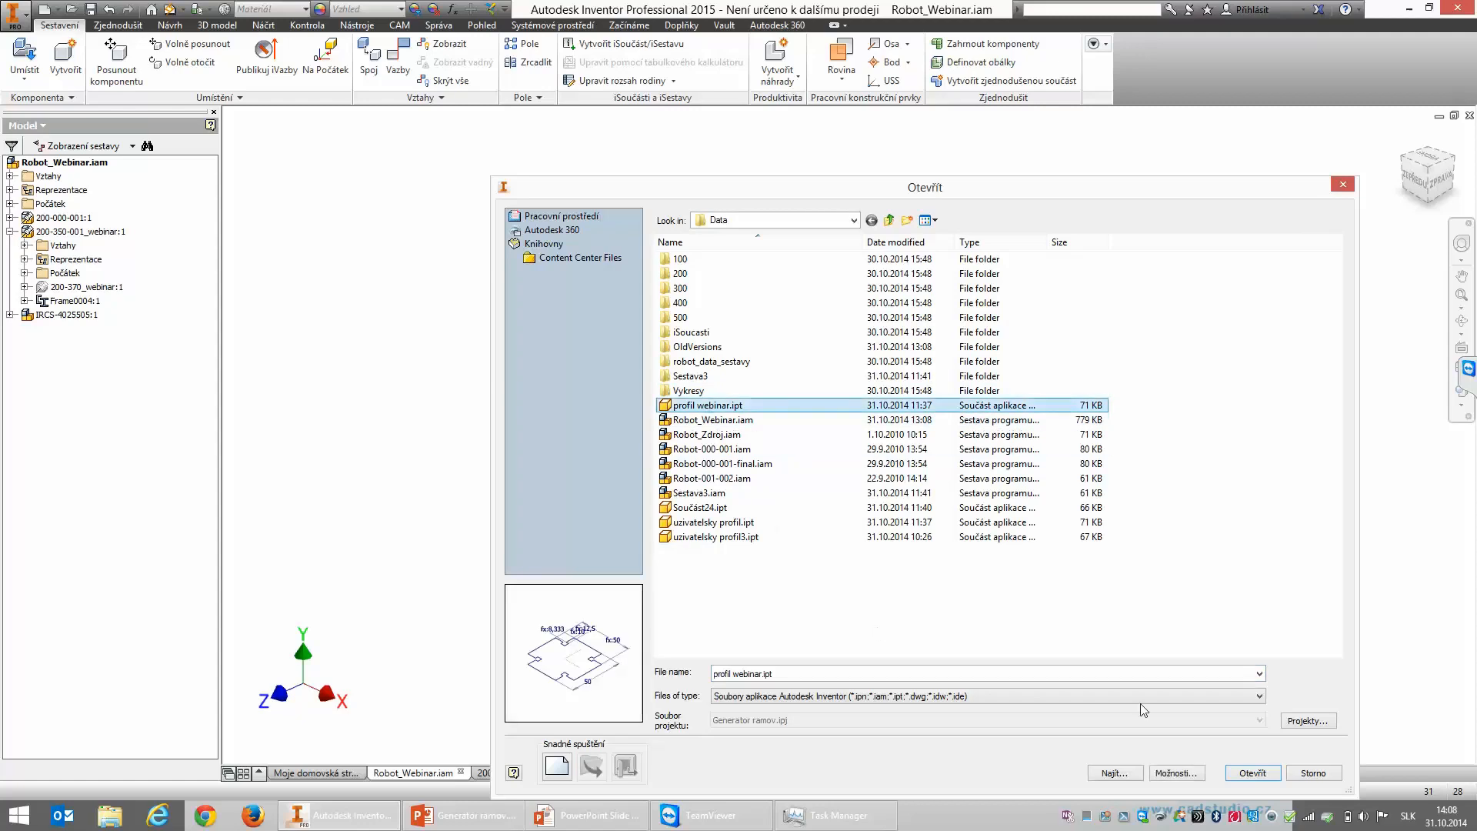
{"action": "left_click", "coordinate": [1254, 774]}
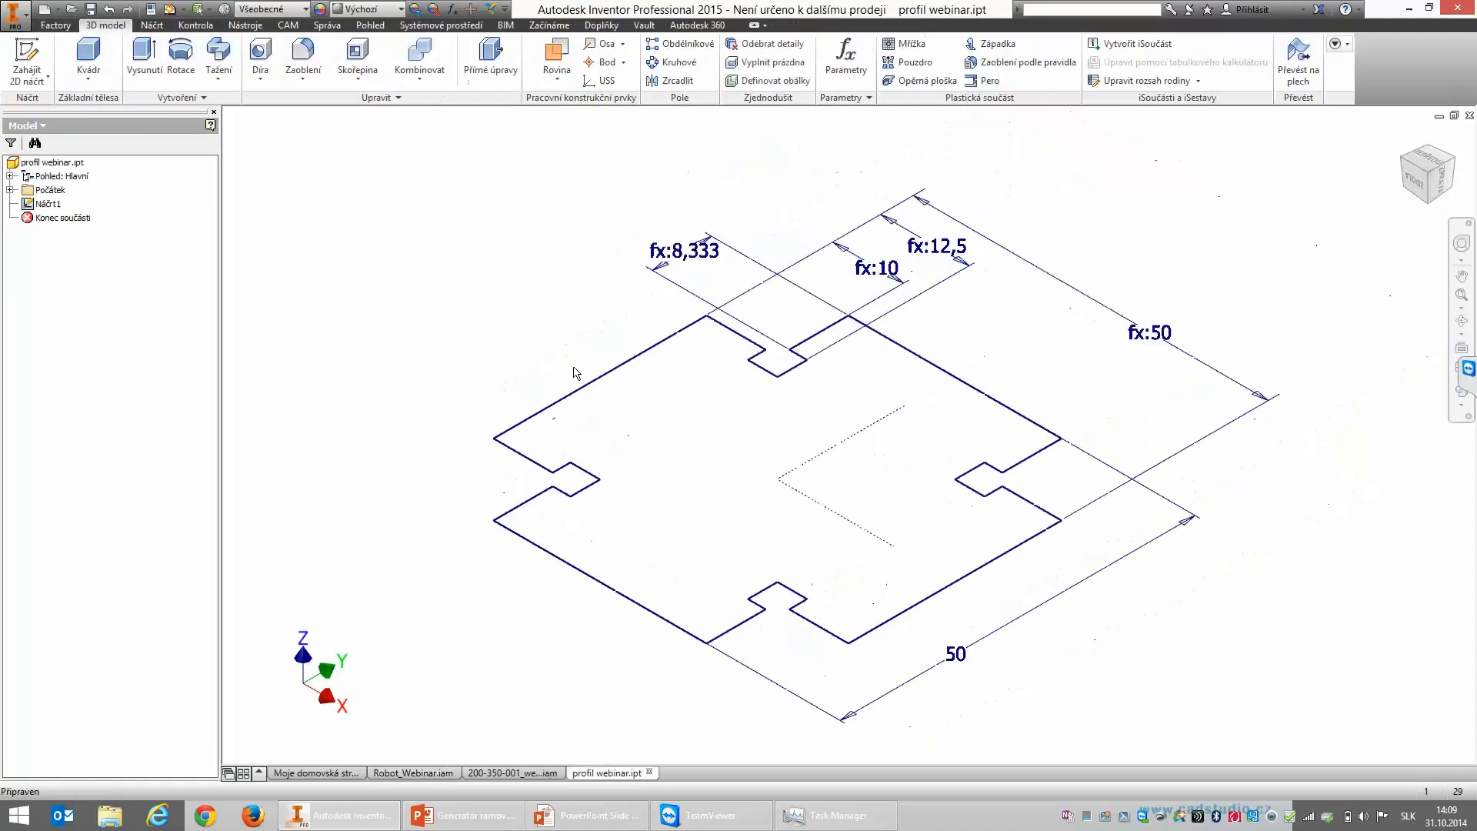
{"action": "left_click", "coordinate": [1430, 160]}
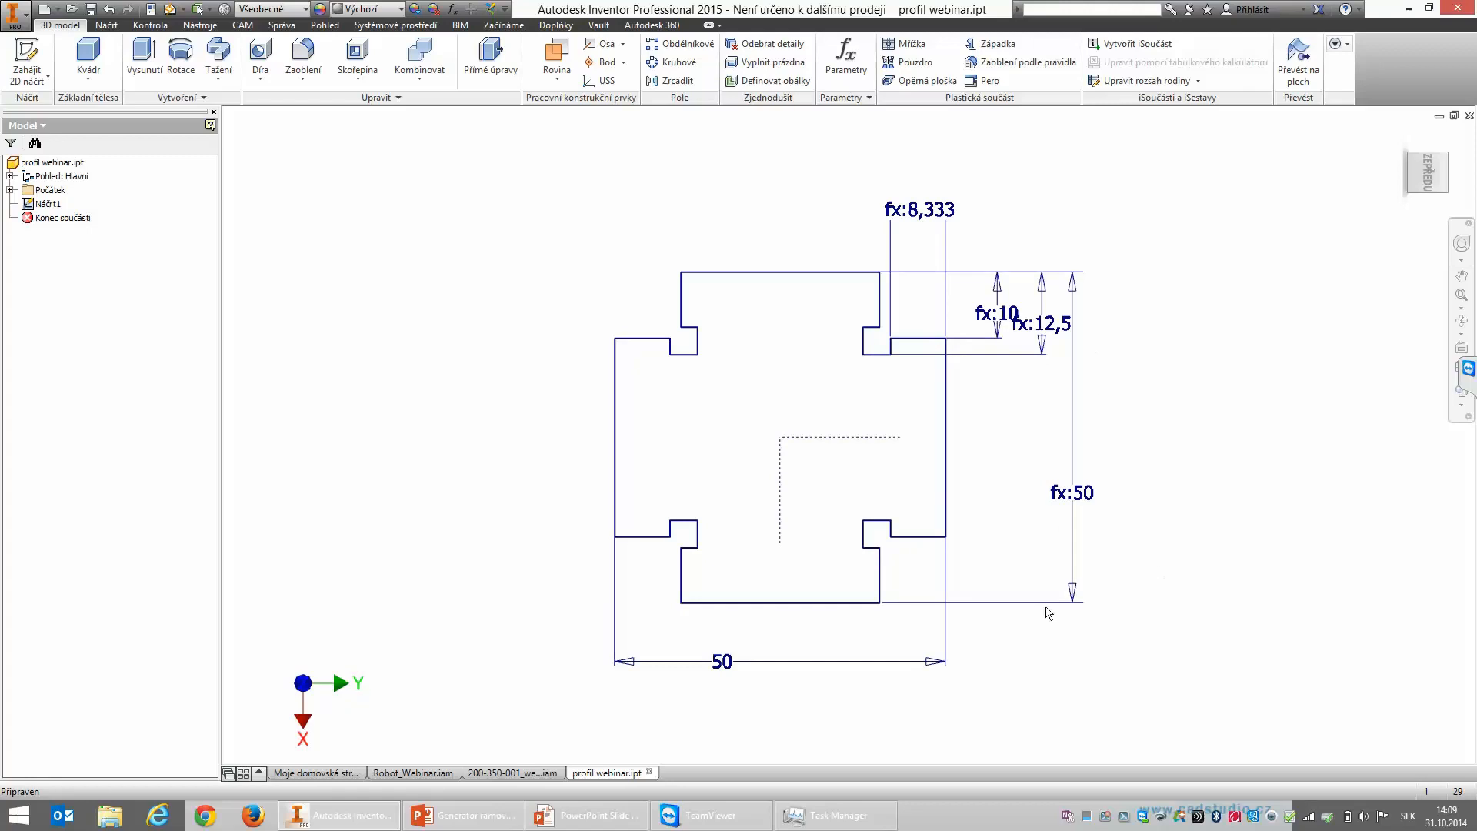
Step: Extrude the slotted profile 100 mm, naming the distance parameter dlzka
{"action": "left_click", "coordinate": [144, 57]}
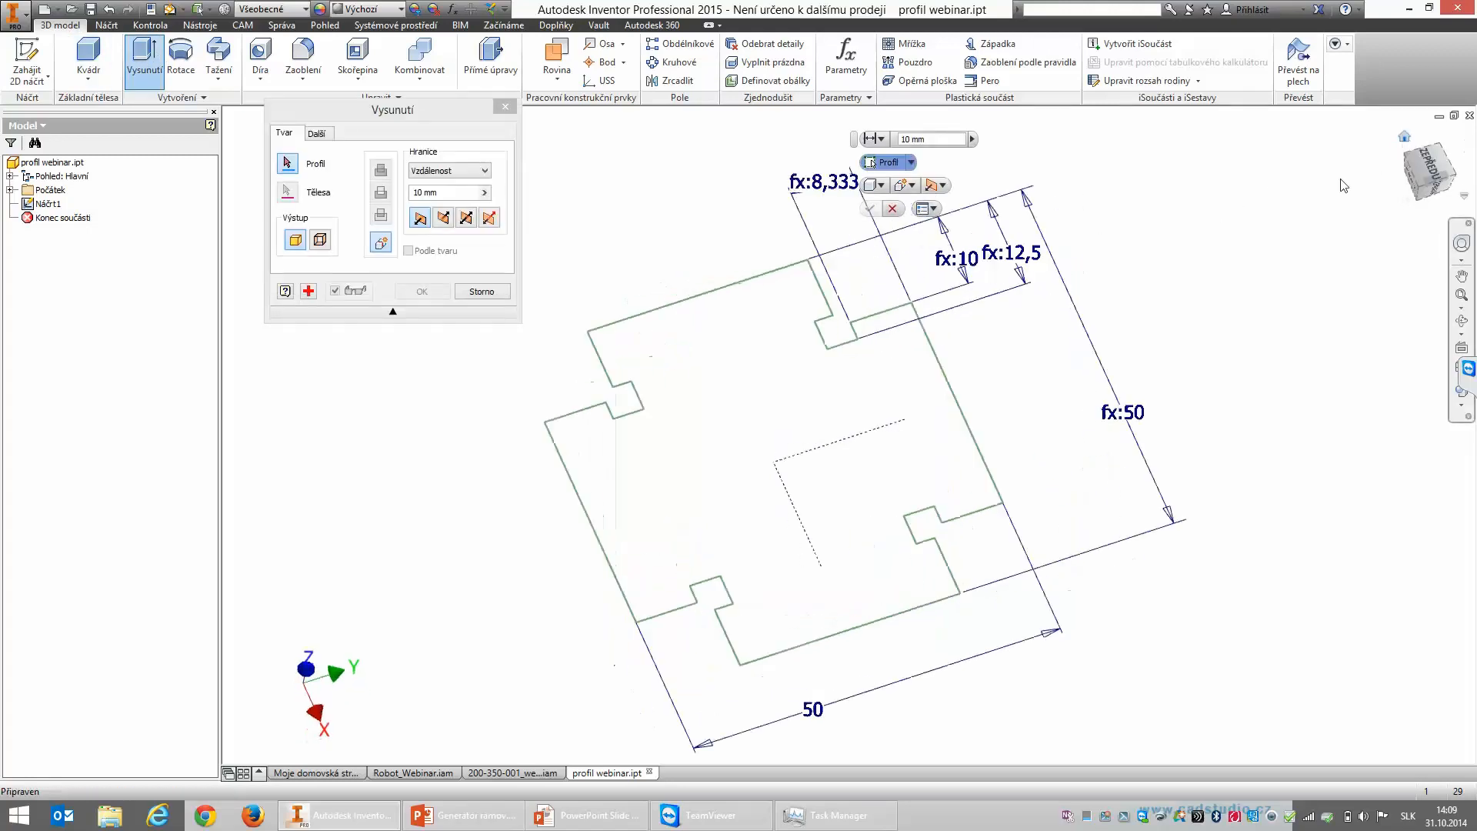
{"action": "left_click", "coordinate": [465, 191]}
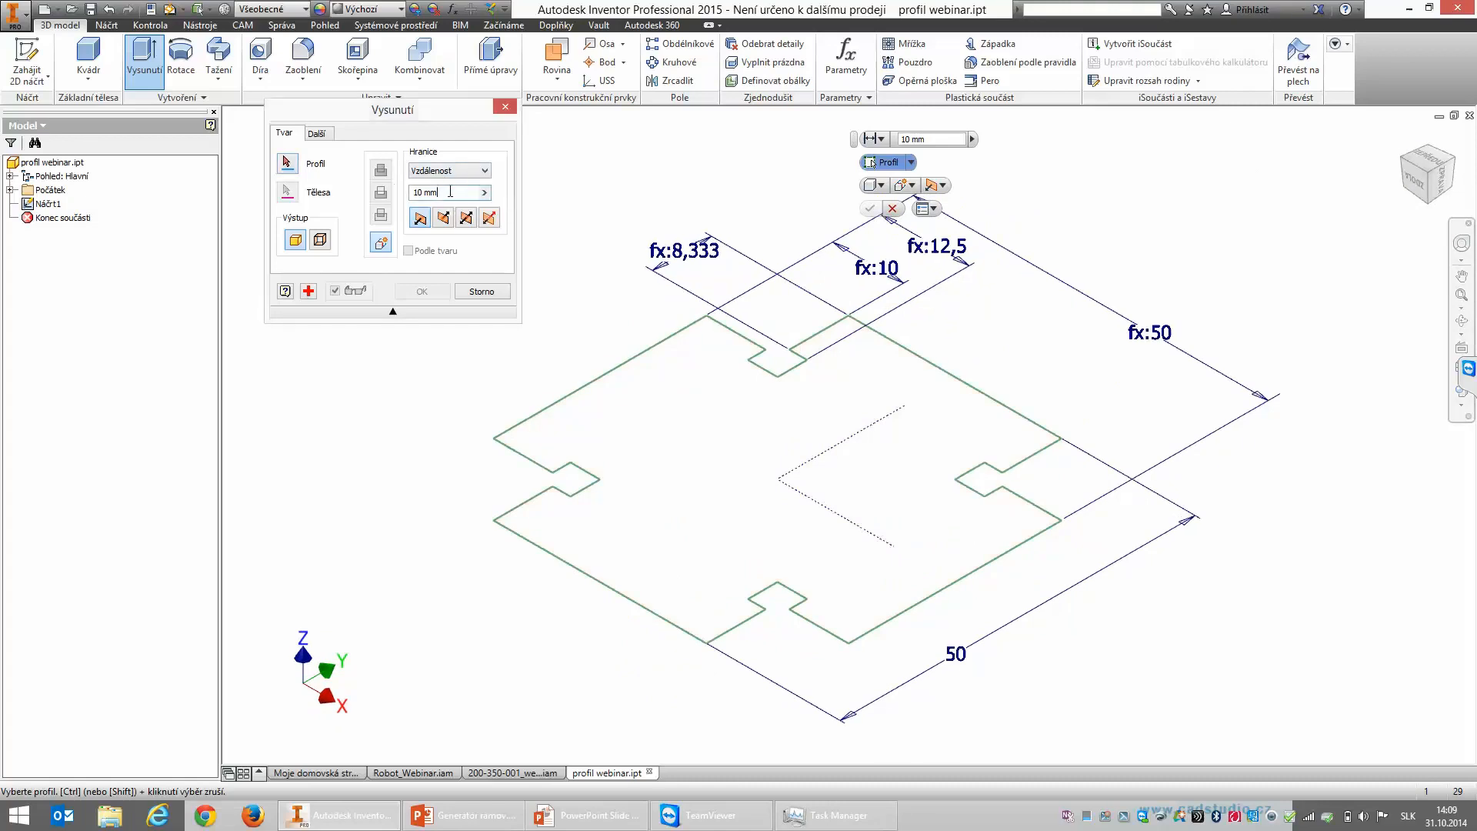
{"action": "left_click_drag", "start_coordinate": [388, 191], "coordinate": [352, 156]}
{"action": "type", "text": "100"}
{"action": "left_click", "coordinate": [931, 428]}
{"action": "left_click", "coordinate": [420, 290]}
{"action": "scroll", "coordinate": [722, 574], "scroll_direction": "down", "scroll_amount": 5}
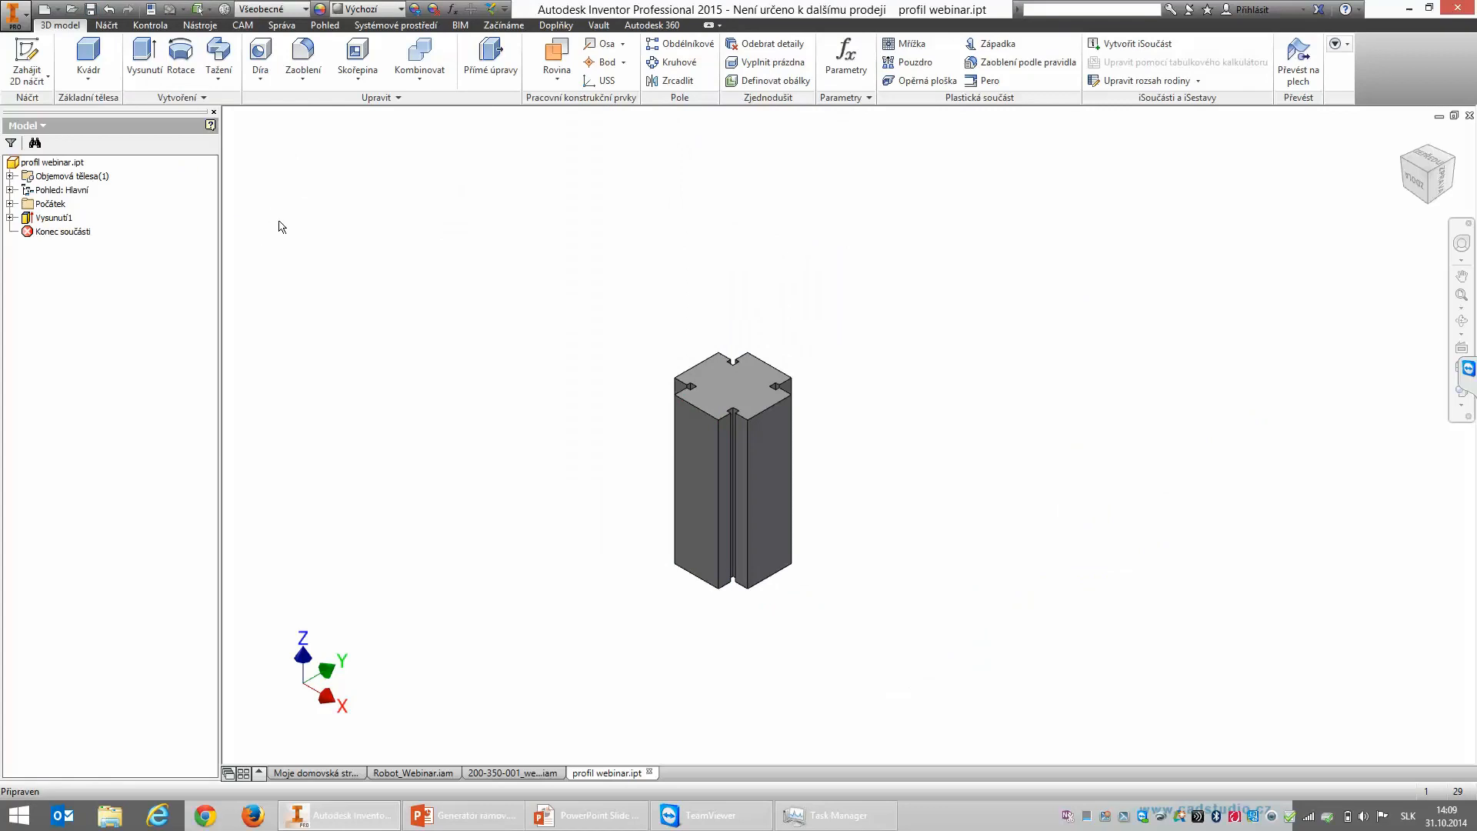
Step: Start an iPart table for the extruded profile and add two more member rows, profil webinar-02 and profil webinar-03
{"action": "left_click", "coordinate": [1137, 44]}
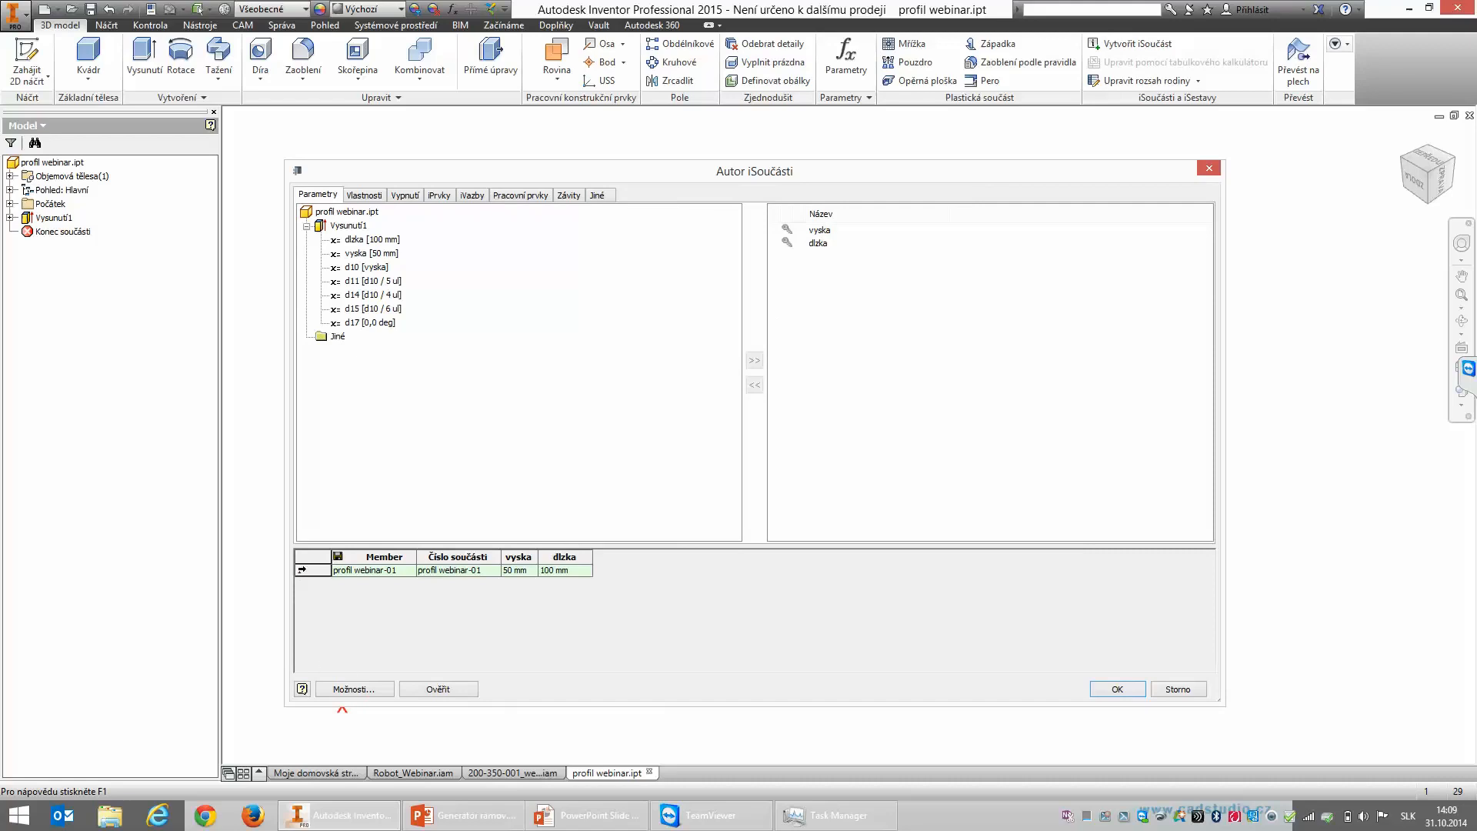
{"action": "right_click", "coordinate": [308, 570]}
{"action": "left_click", "coordinate": [378, 584]}
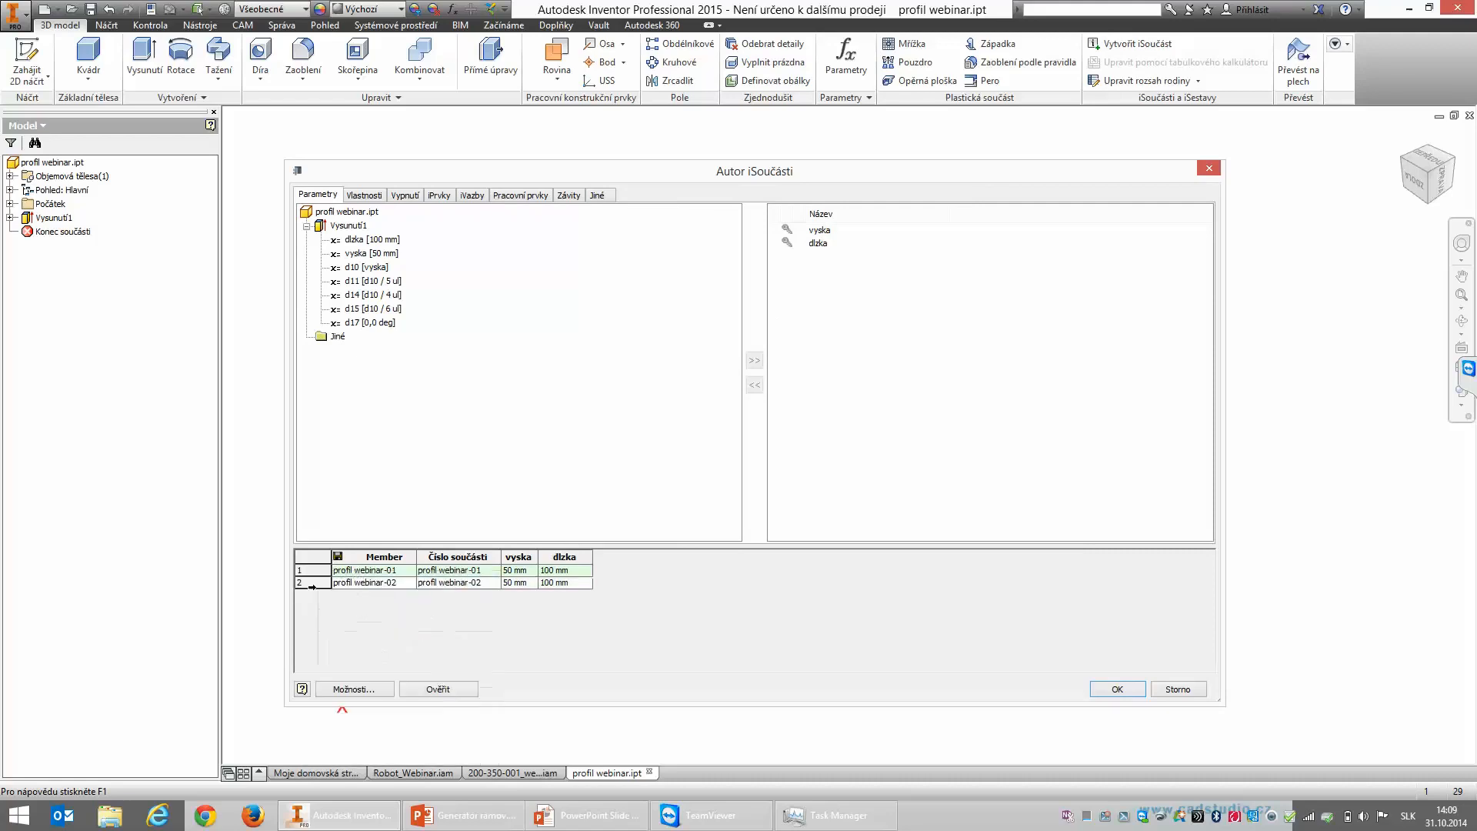
{"action": "right_click", "coordinate": [312, 582]}
{"action": "left_click", "coordinate": [381, 596]}
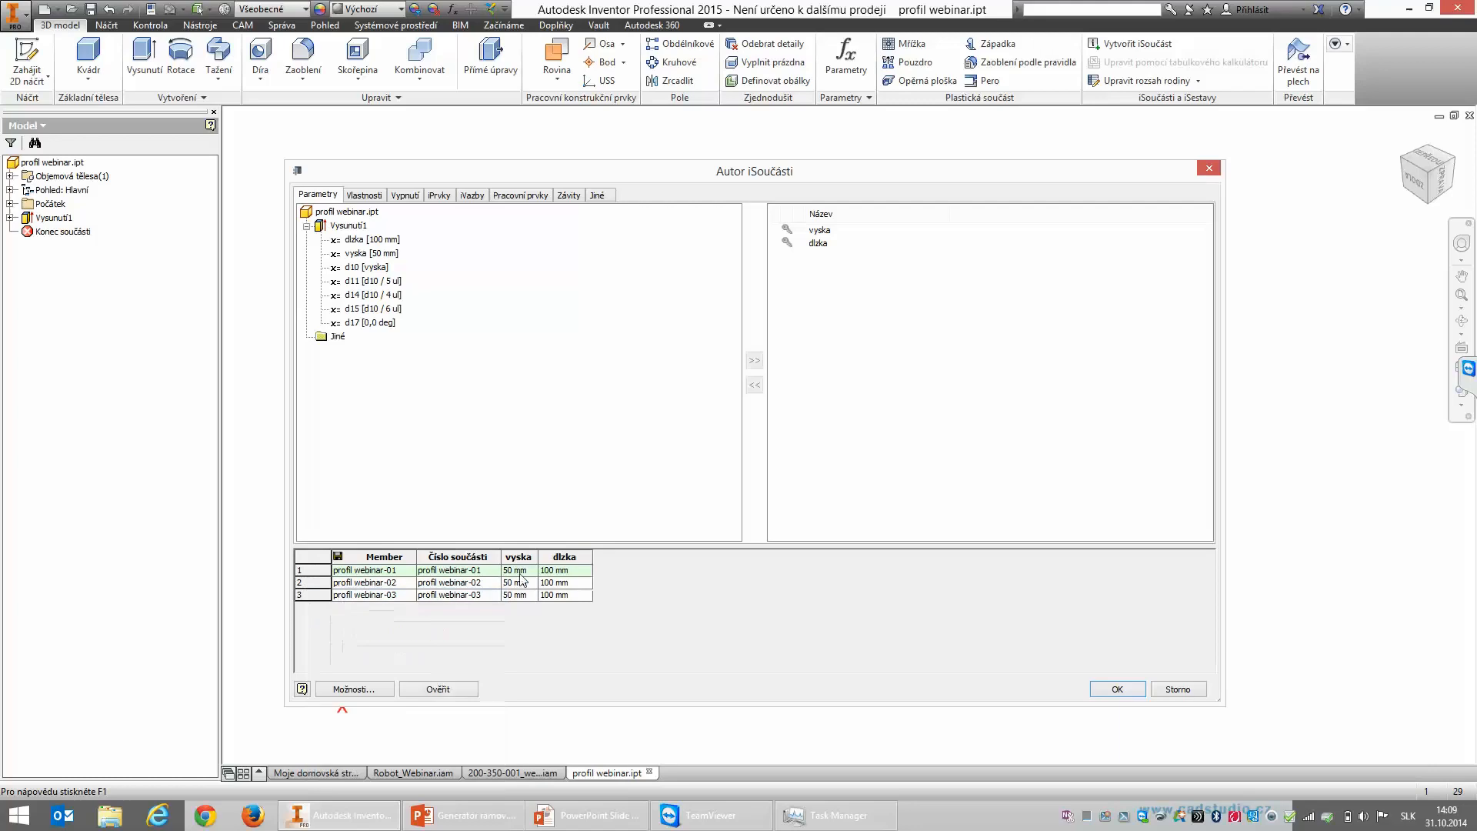
Step: Set vyska to 40 mm for profil webinar-02 and 30 mm for profil webinar-03, create the iPart, and activate the smaller members
{"action": "double_click", "coordinate": [508, 583]}
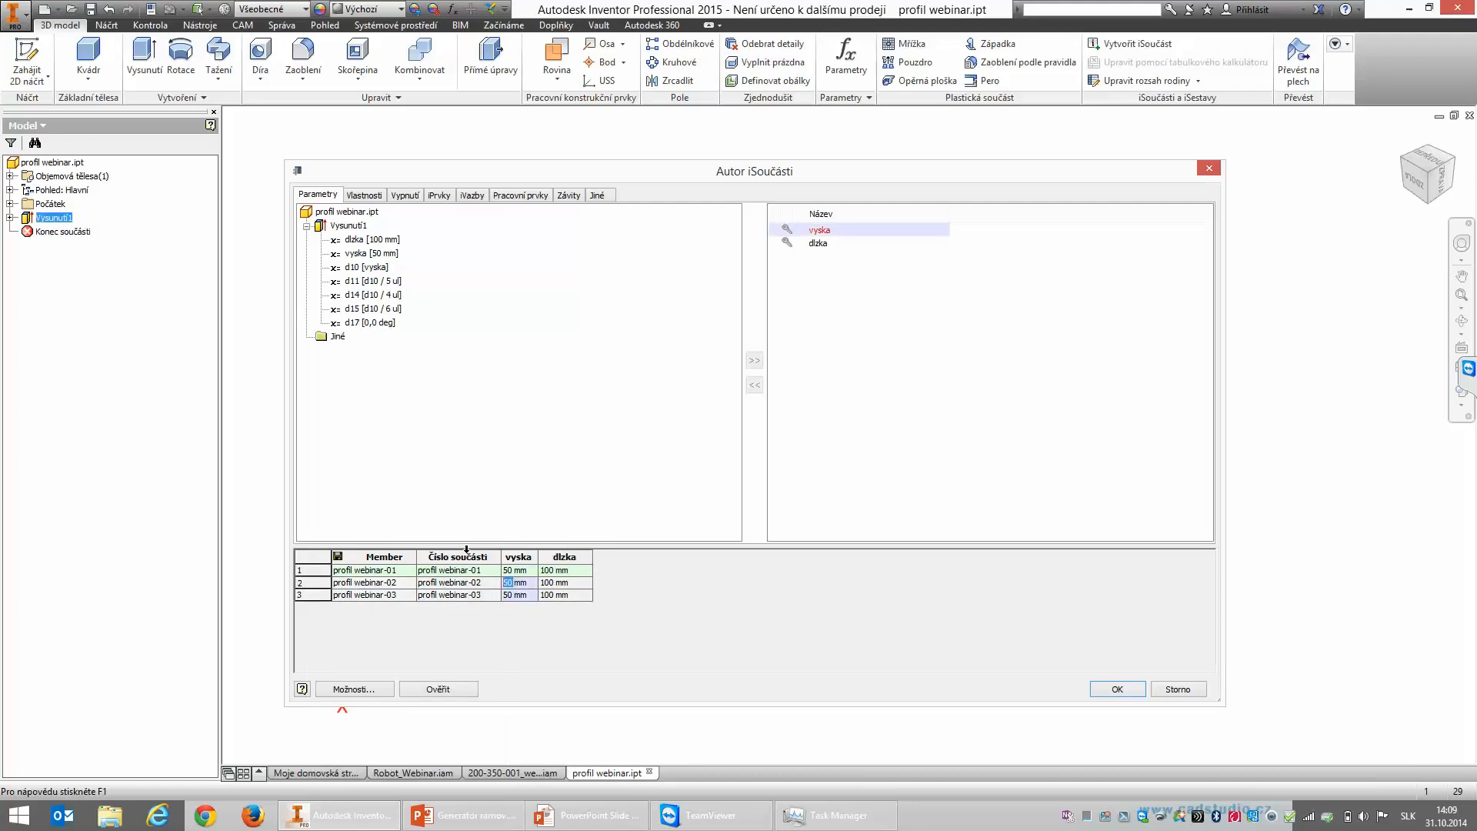
{"action": "type", "text": "40"}
{"action": "left_click", "coordinate": [512, 595]}
{"action": "left_click", "coordinate": [1123, 693]}
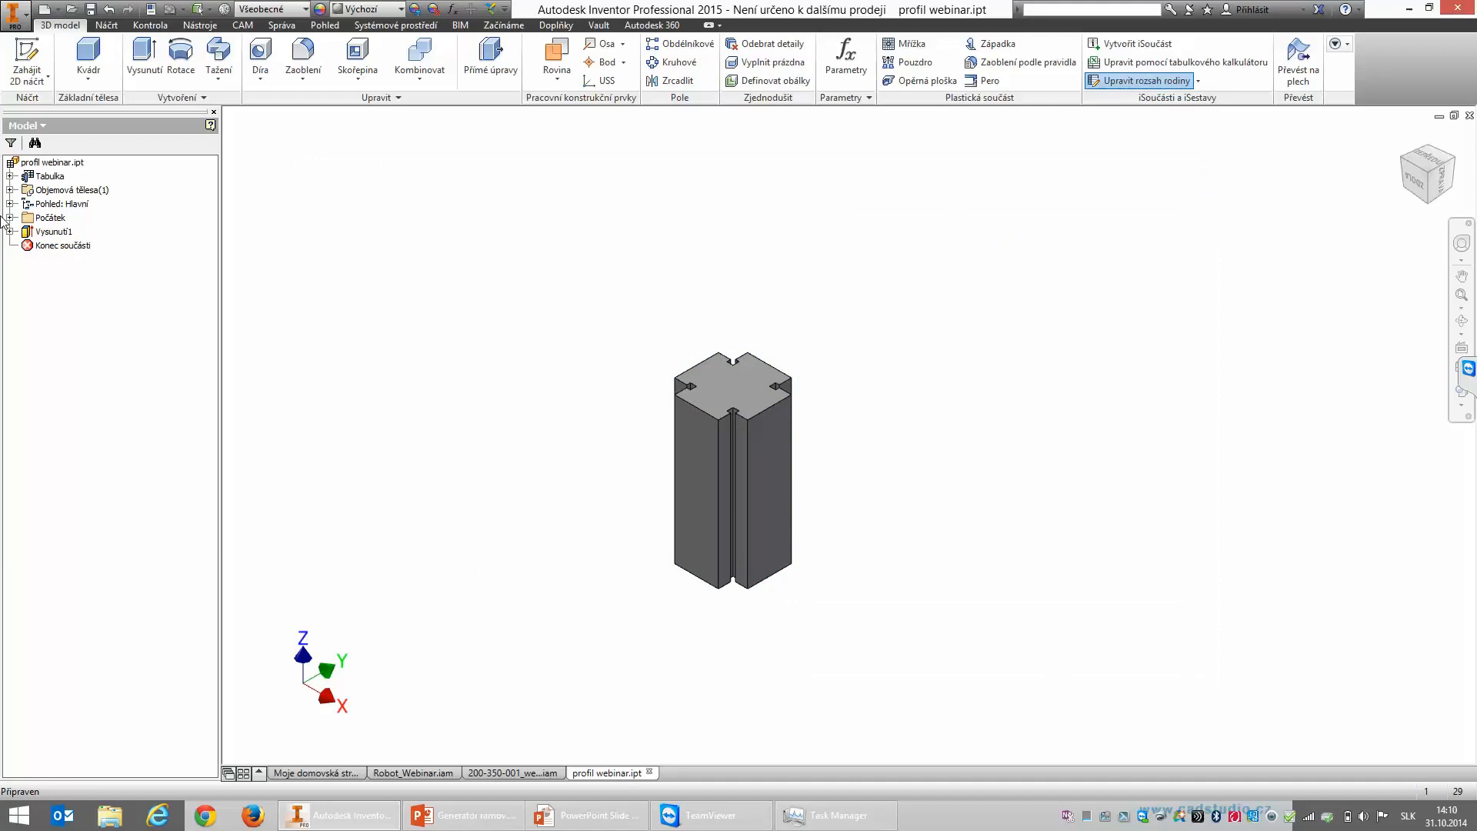
{"action": "left_click", "coordinate": [11, 176]}
{"action": "double_click", "coordinate": [81, 205]}
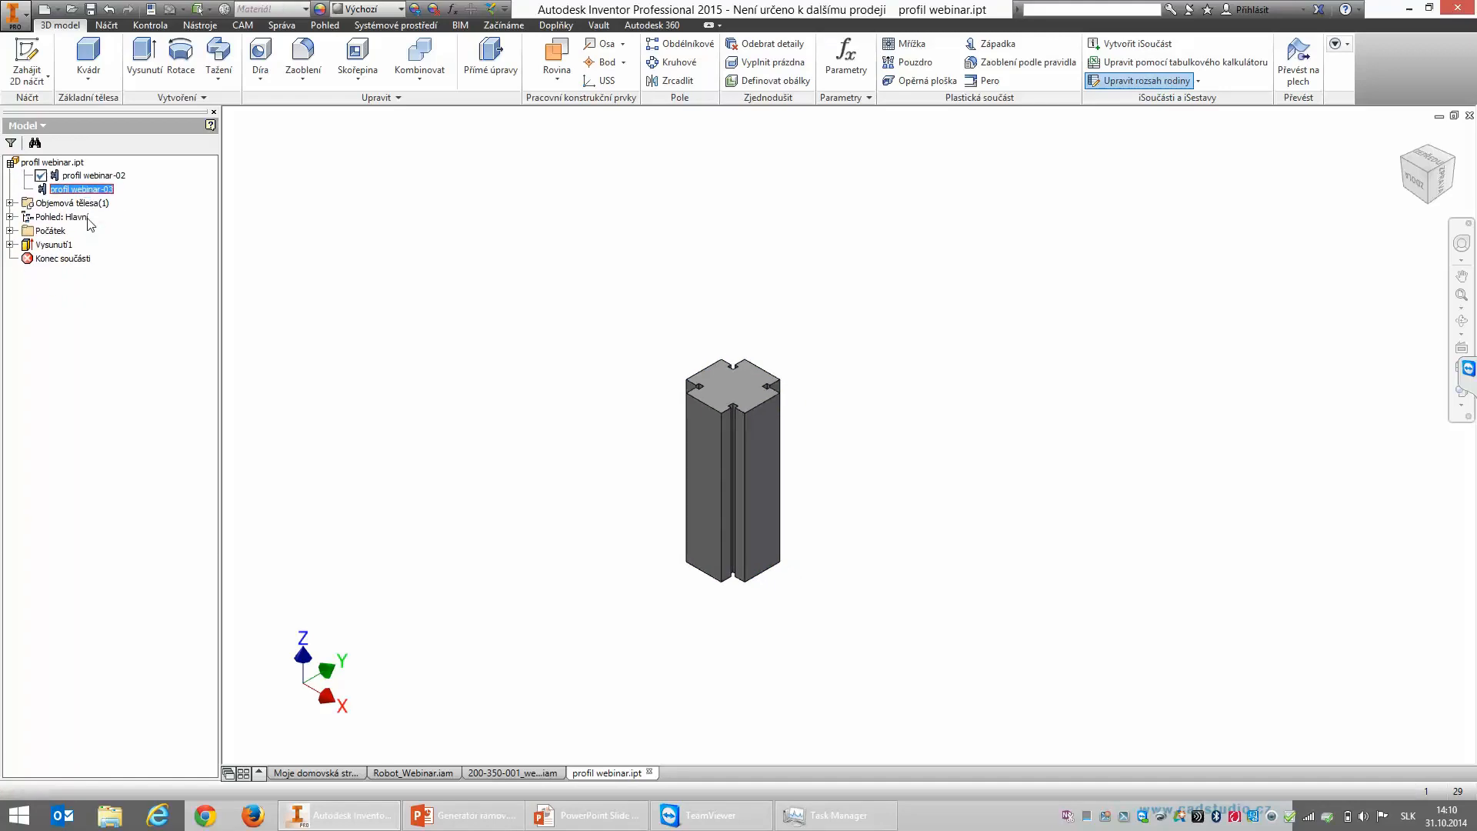
Step: Edit the iPart table and assign key 1 to the vyska parameter
{"action": "right_click", "coordinate": [55, 176]}
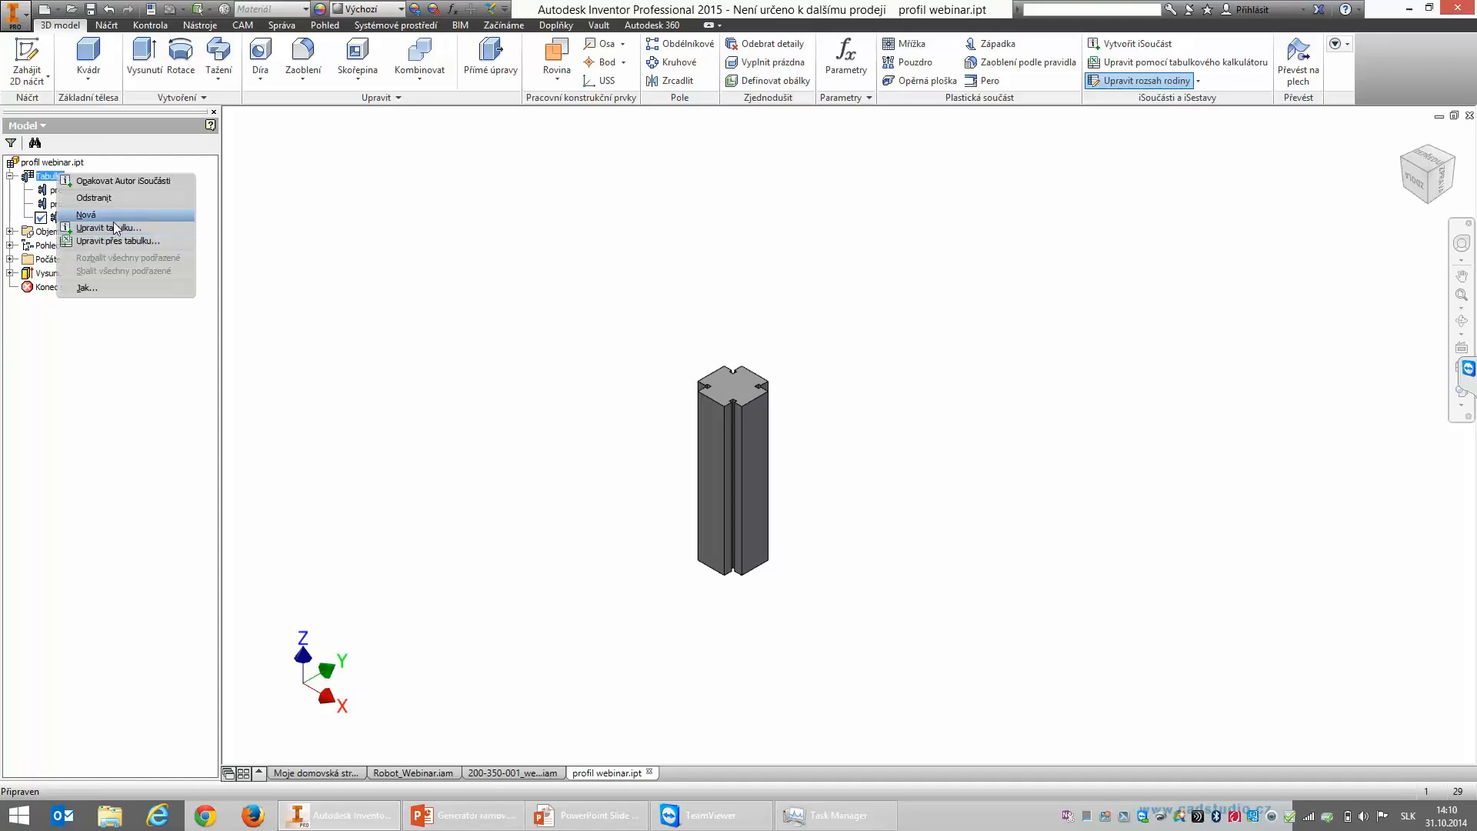
{"action": "left_click", "coordinate": [113, 228]}
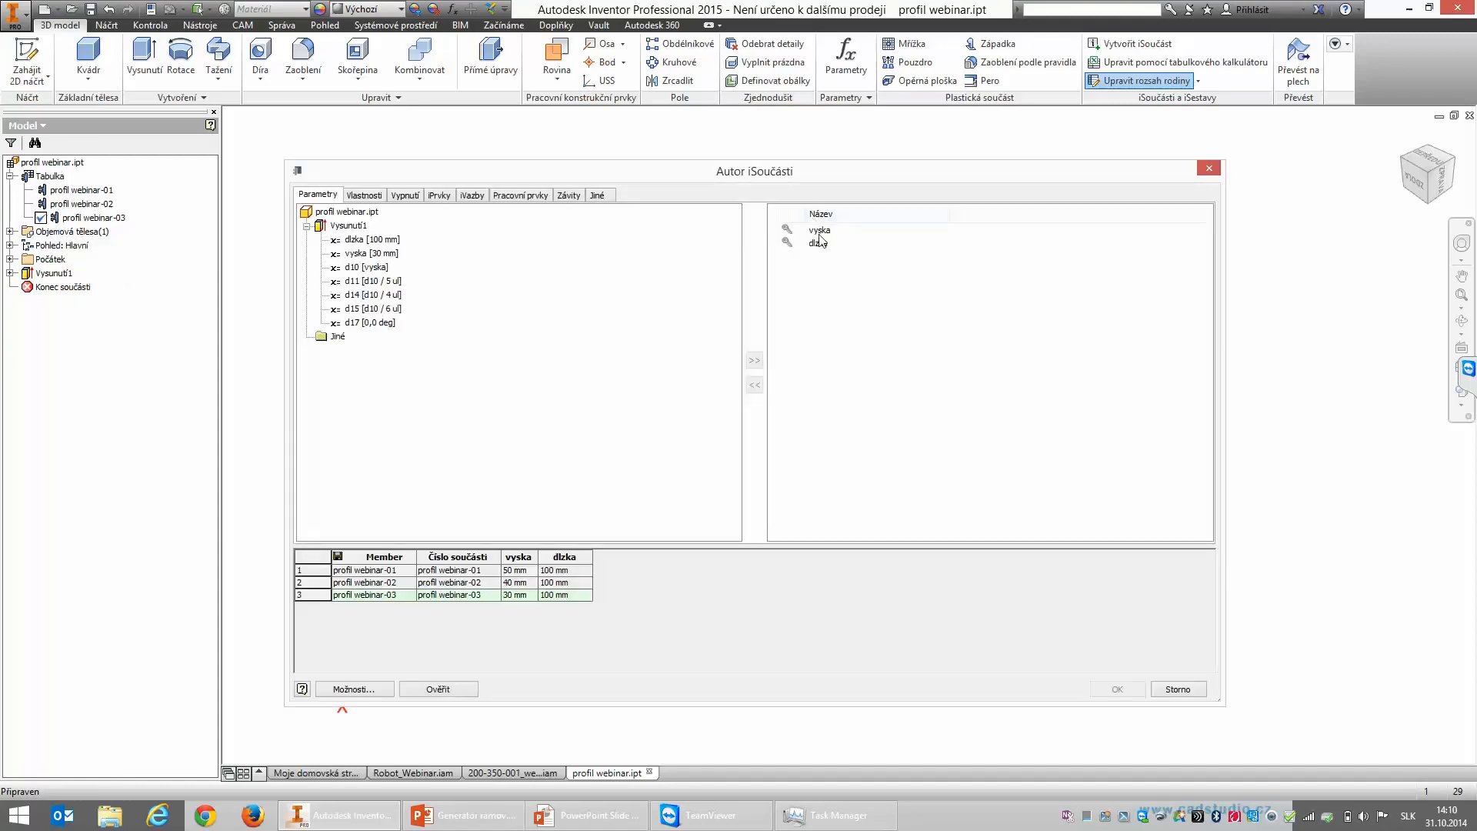
{"action": "left_click", "coordinate": [820, 231]}
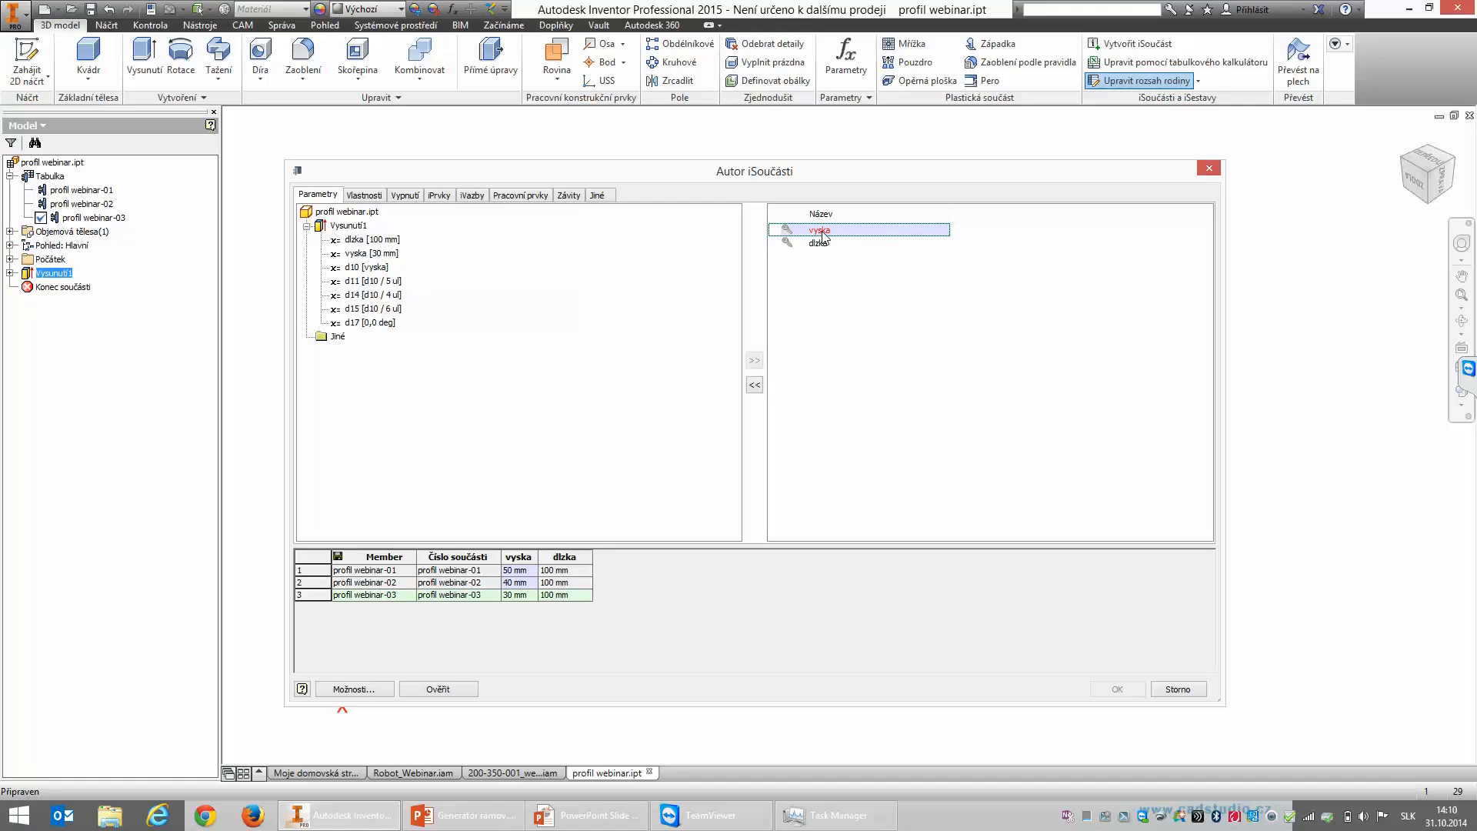
{"action": "right_click", "coordinate": [823, 234]}
{"action": "mouse_move", "coordinate": [916, 266]}
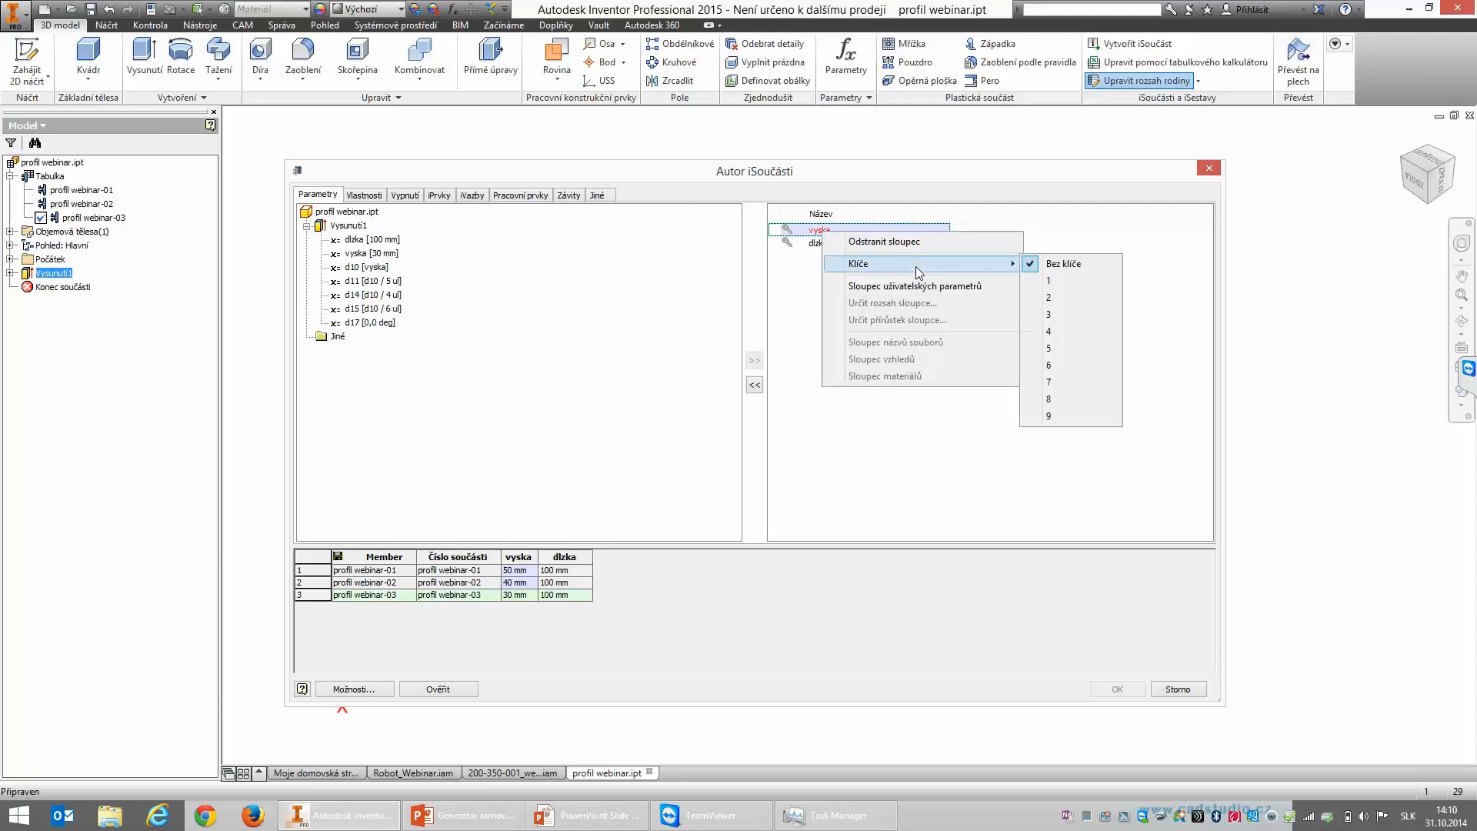
{"action": "left_click", "coordinate": [1112, 279]}
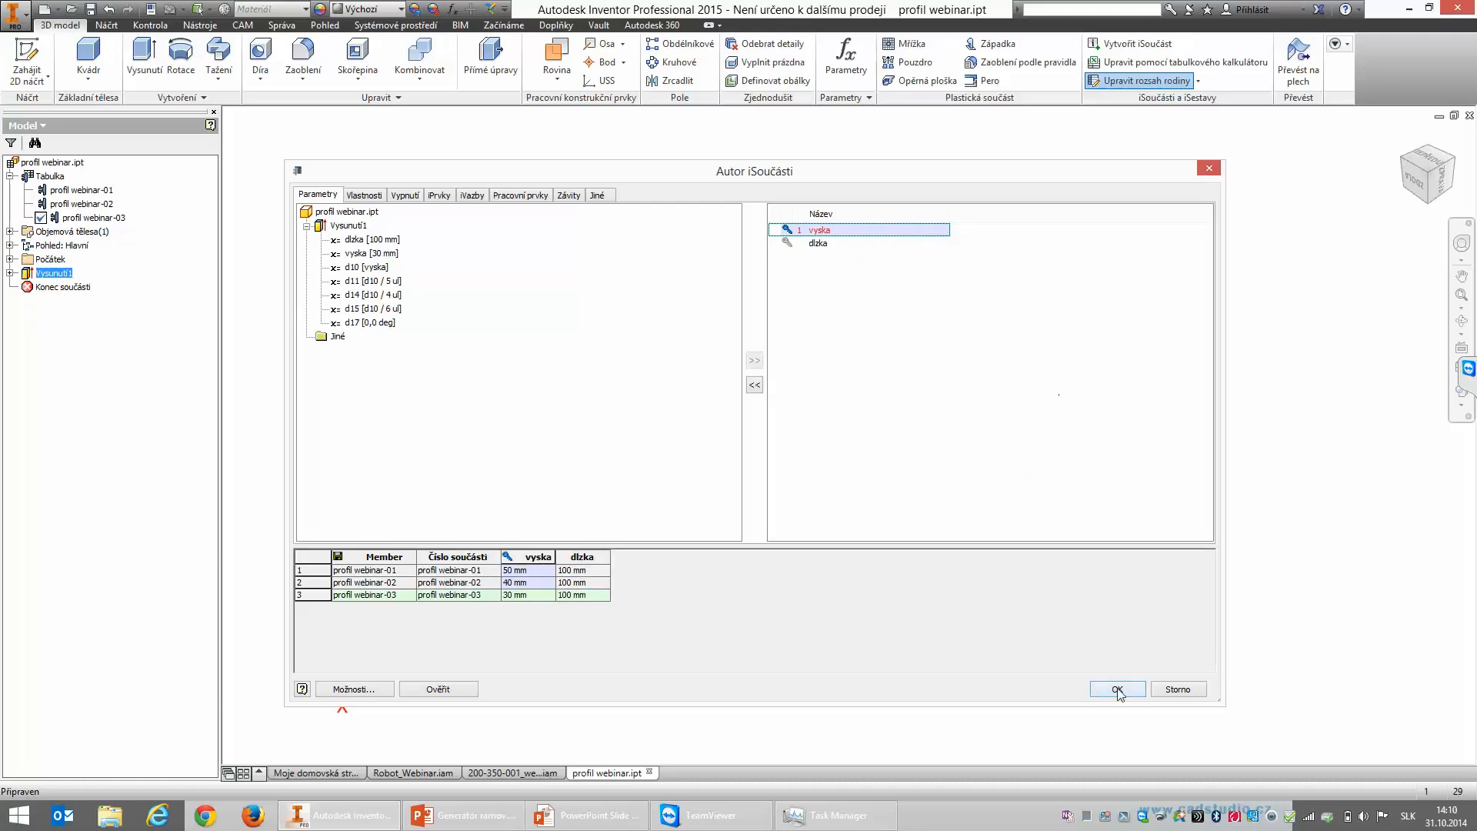
Step: Accept the keyed iPart table and save the part
{"action": "left_click", "coordinate": [1118, 689]}
{"action": "left_click", "coordinate": [89, 9]}
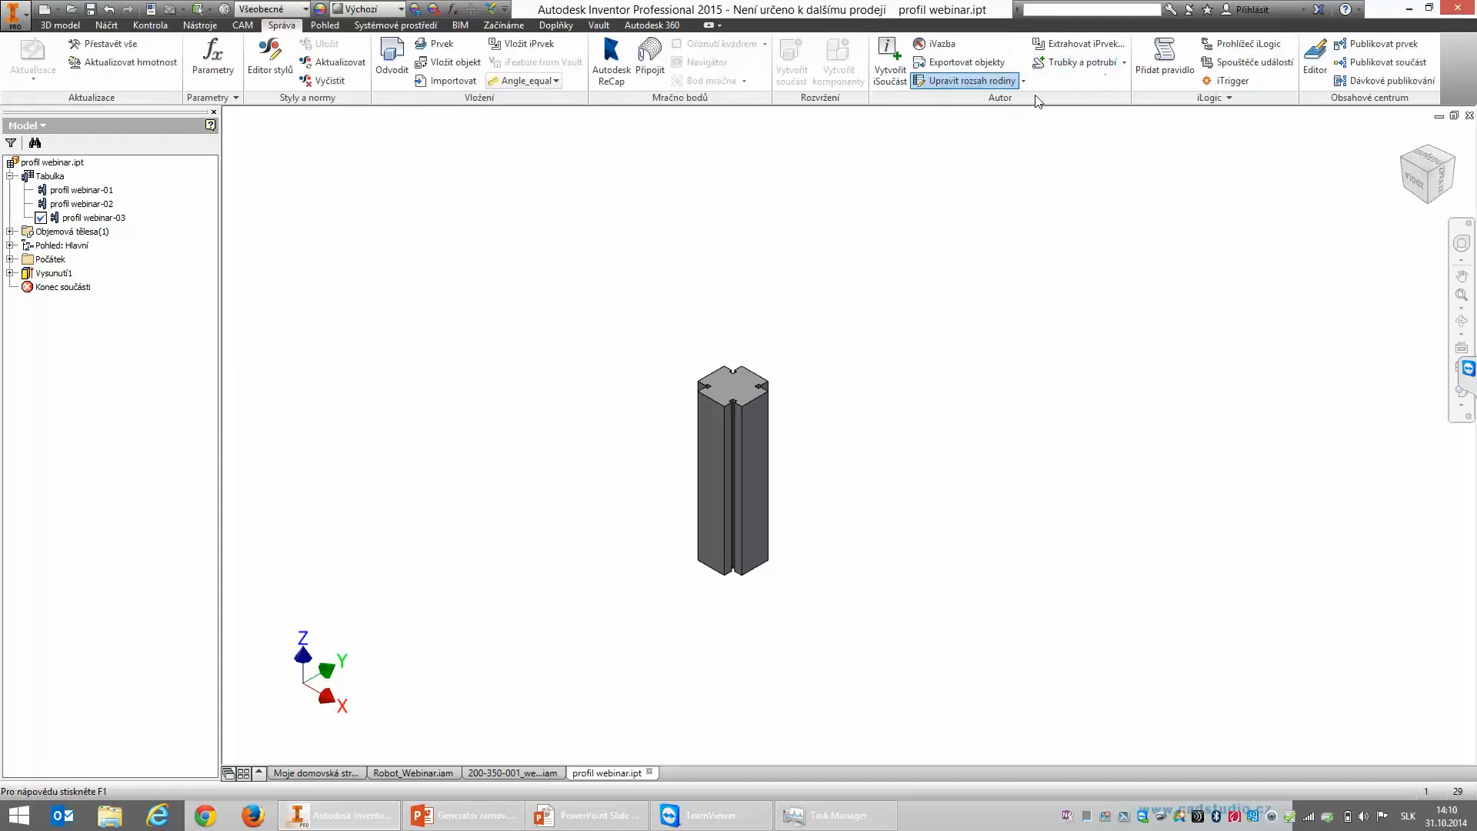
Step: Start structural shape authoring for the profile in the Jiné category, keeping the predefined base point and checking the base extrusion mapping
{"action": "left_click", "coordinate": [1125, 63]}
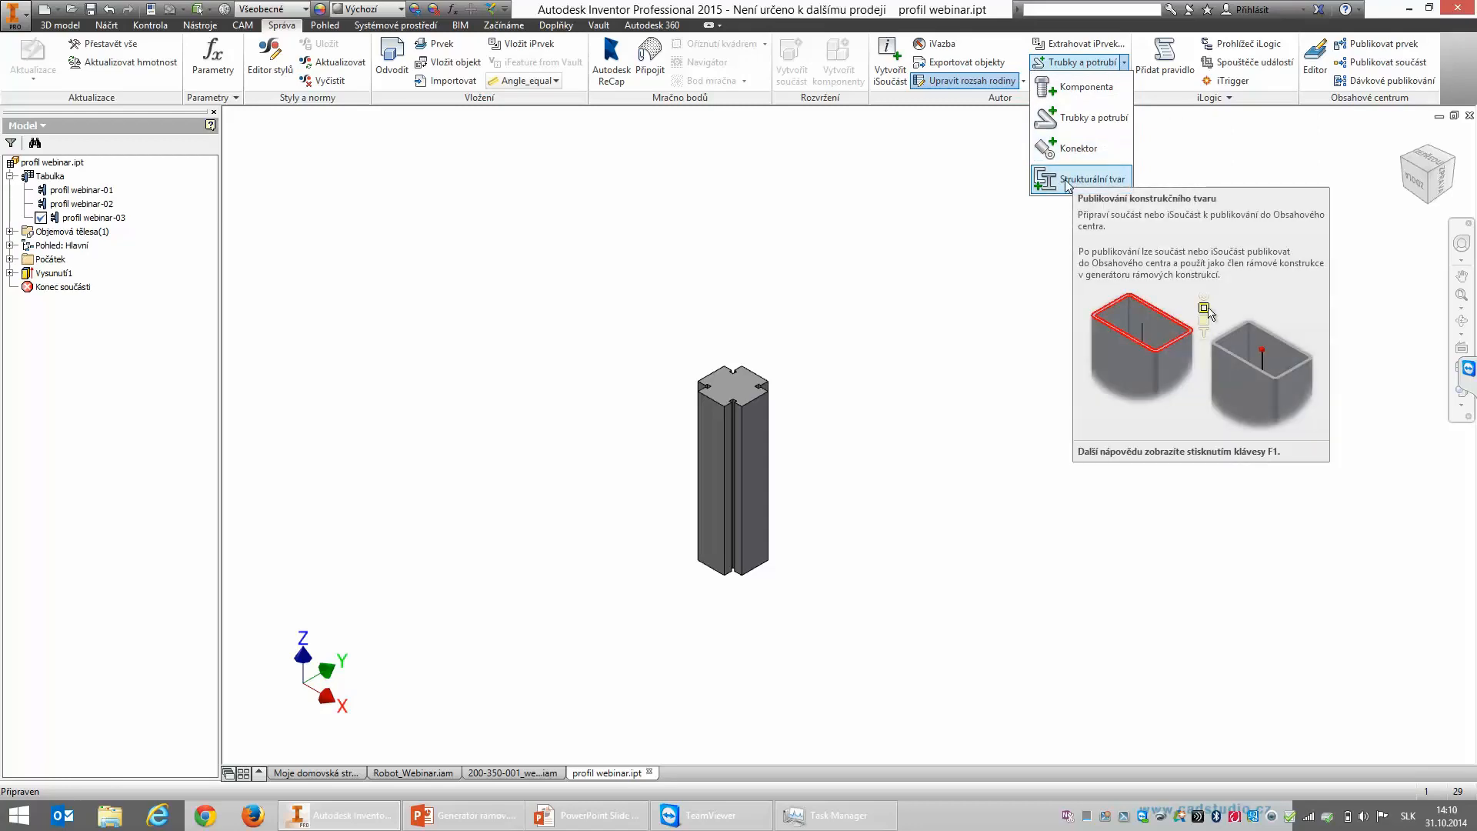
{"action": "left_click", "coordinate": [1066, 183]}
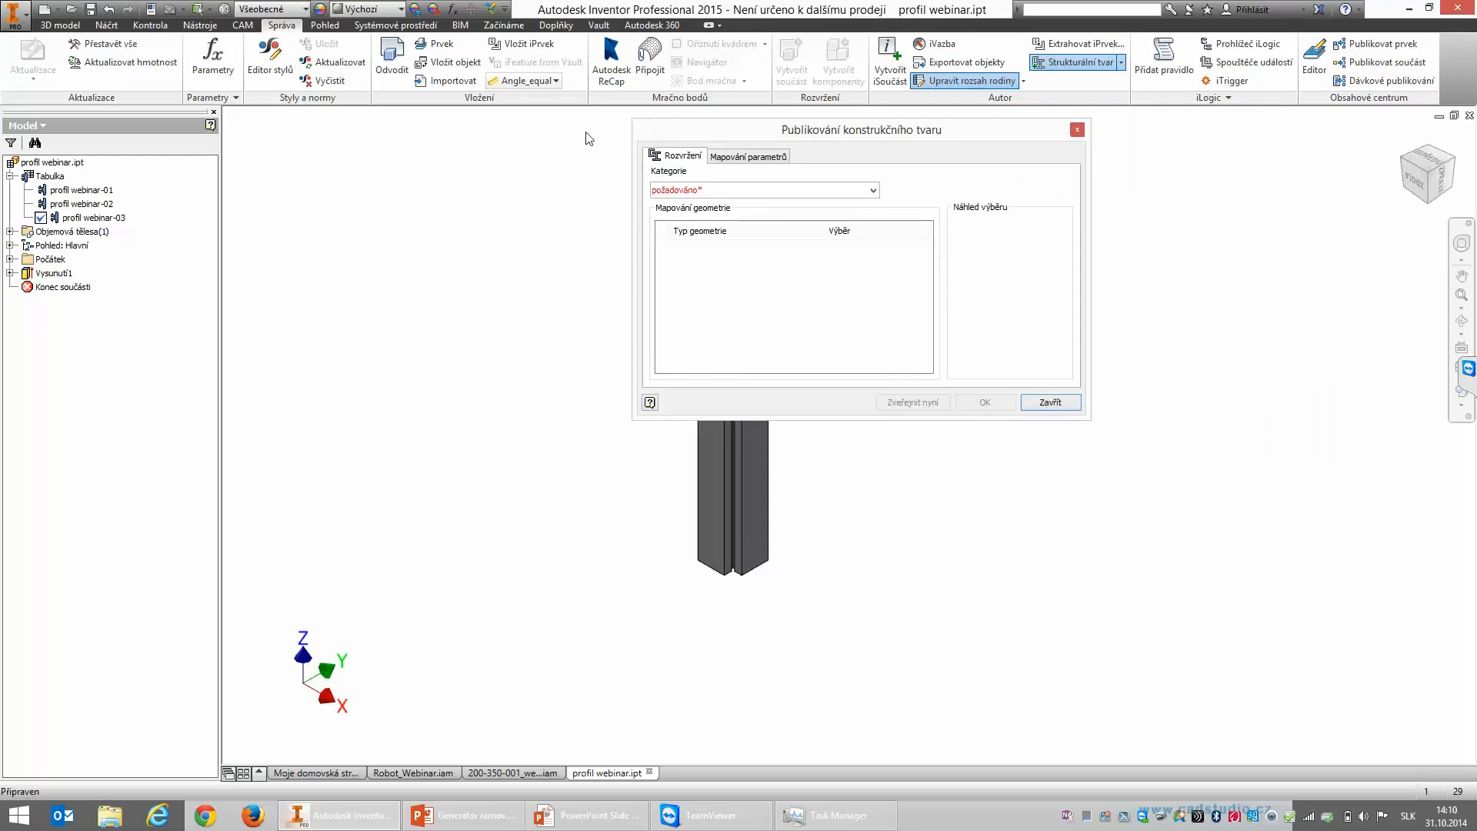
{"action": "left_click", "coordinate": [390, 138]}
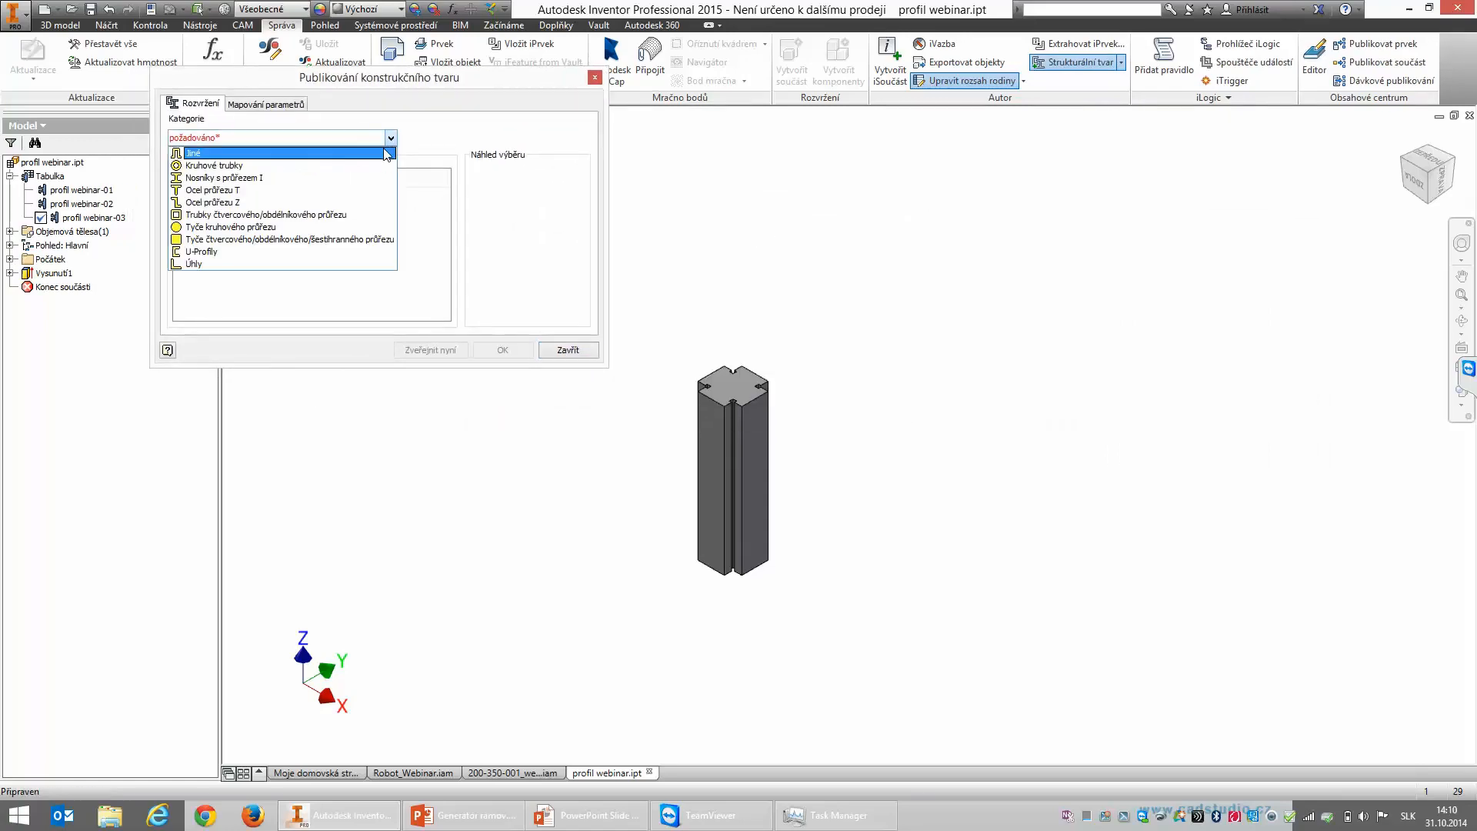
{"action": "left_click", "coordinate": [306, 153]}
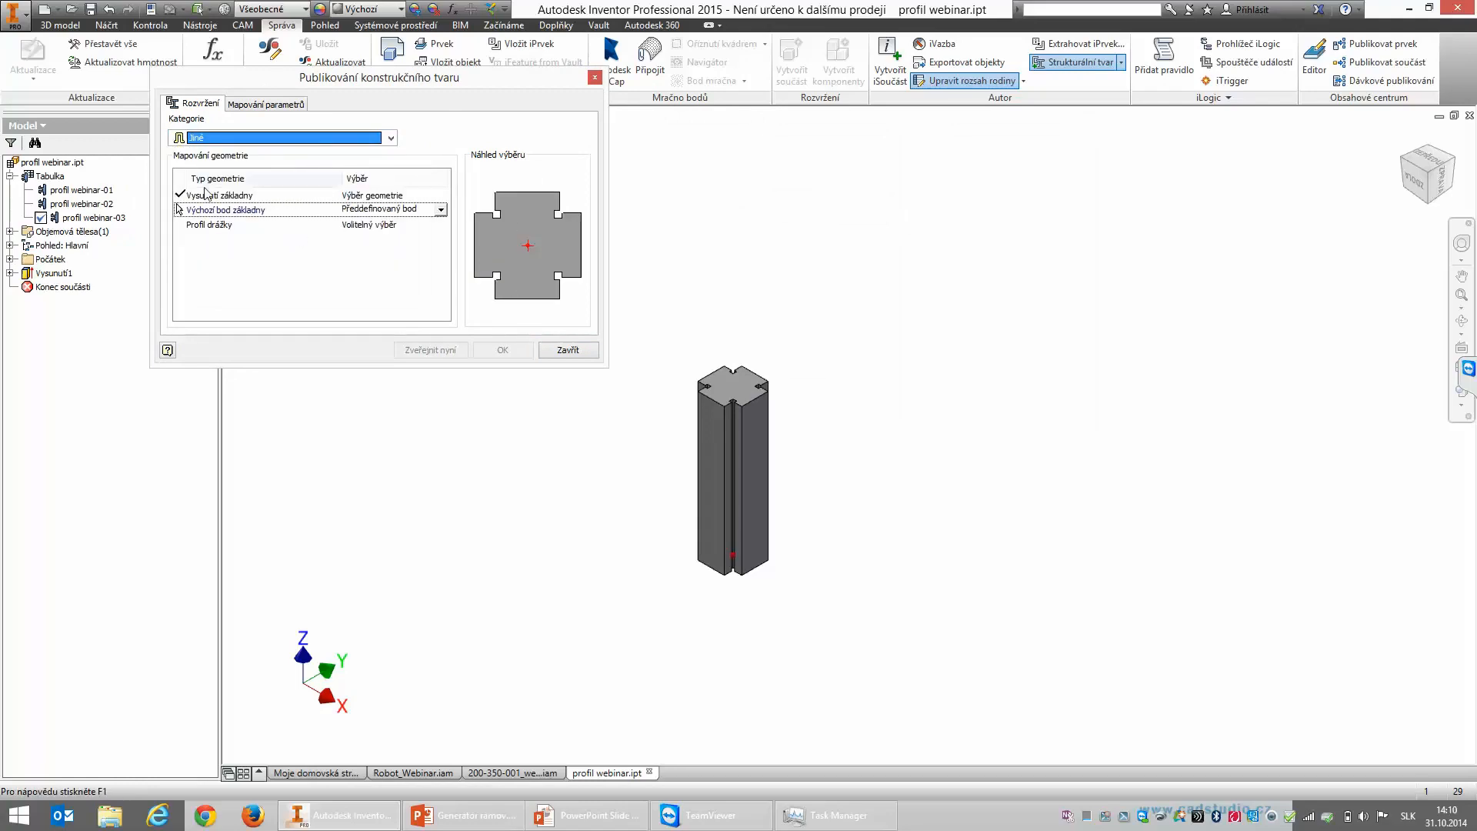
{"action": "left_click", "coordinate": [376, 198]}
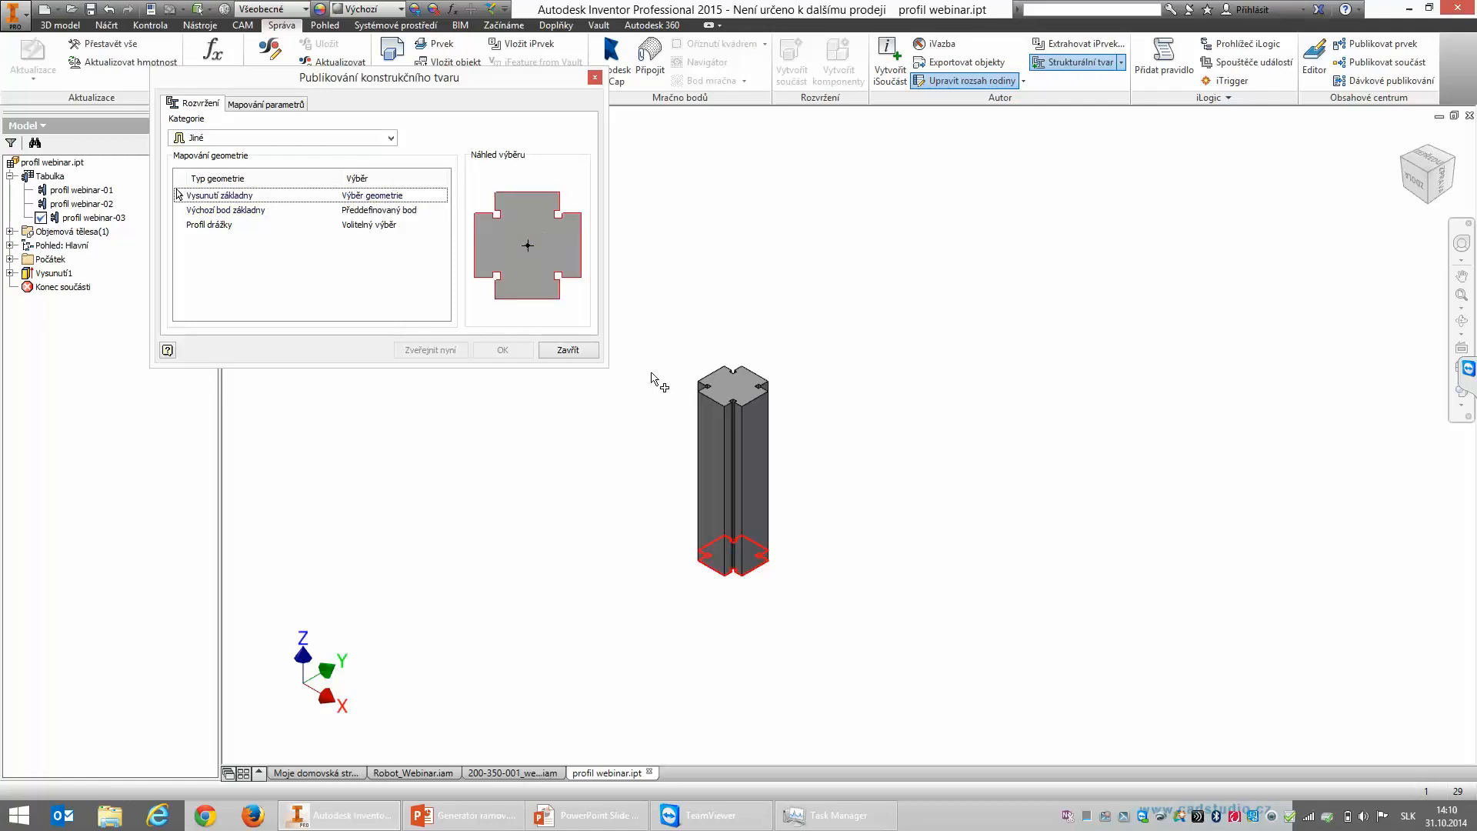
{"action": "left_click", "coordinate": [367, 211]}
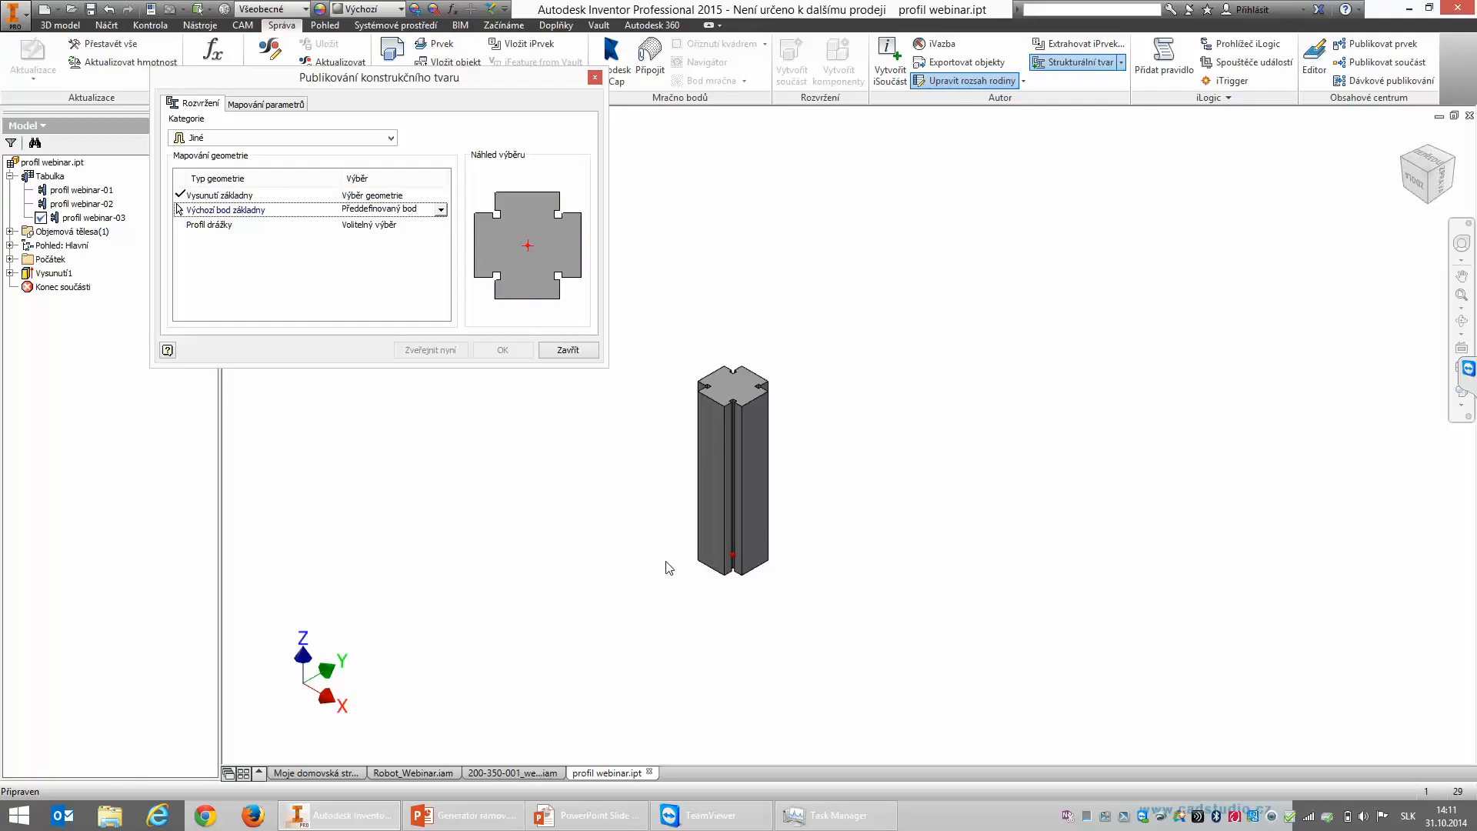
{"action": "left_click", "coordinate": [441, 210]}
{"action": "left_click", "coordinate": [441, 210]}
Step: Map Délka základny to dlzka and Výška tvaru to vyska, and apply the structural shape authoring
{"action": "left_click", "coordinate": [272, 105]}
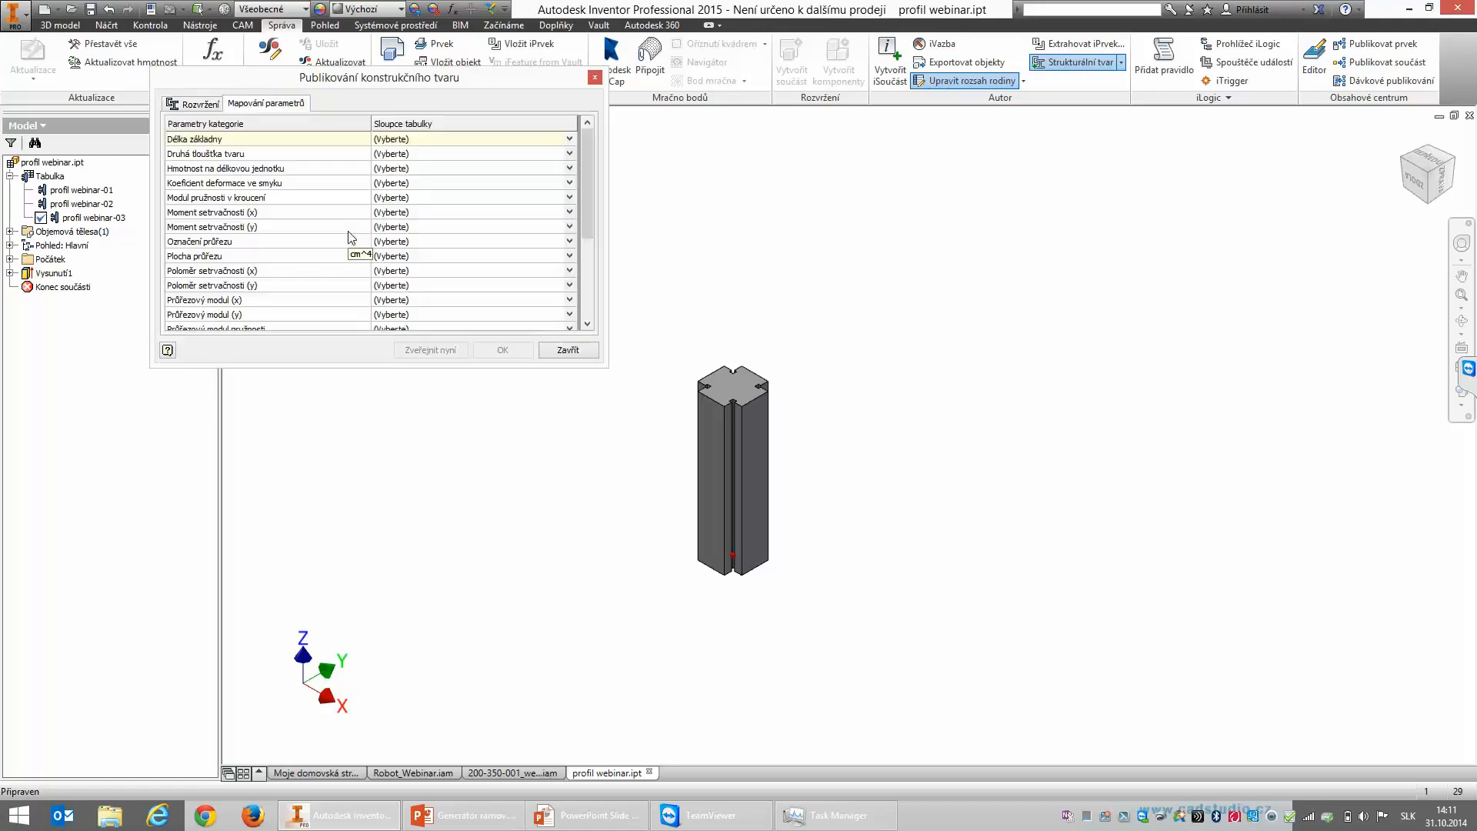
{"action": "left_click", "coordinate": [568, 141]}
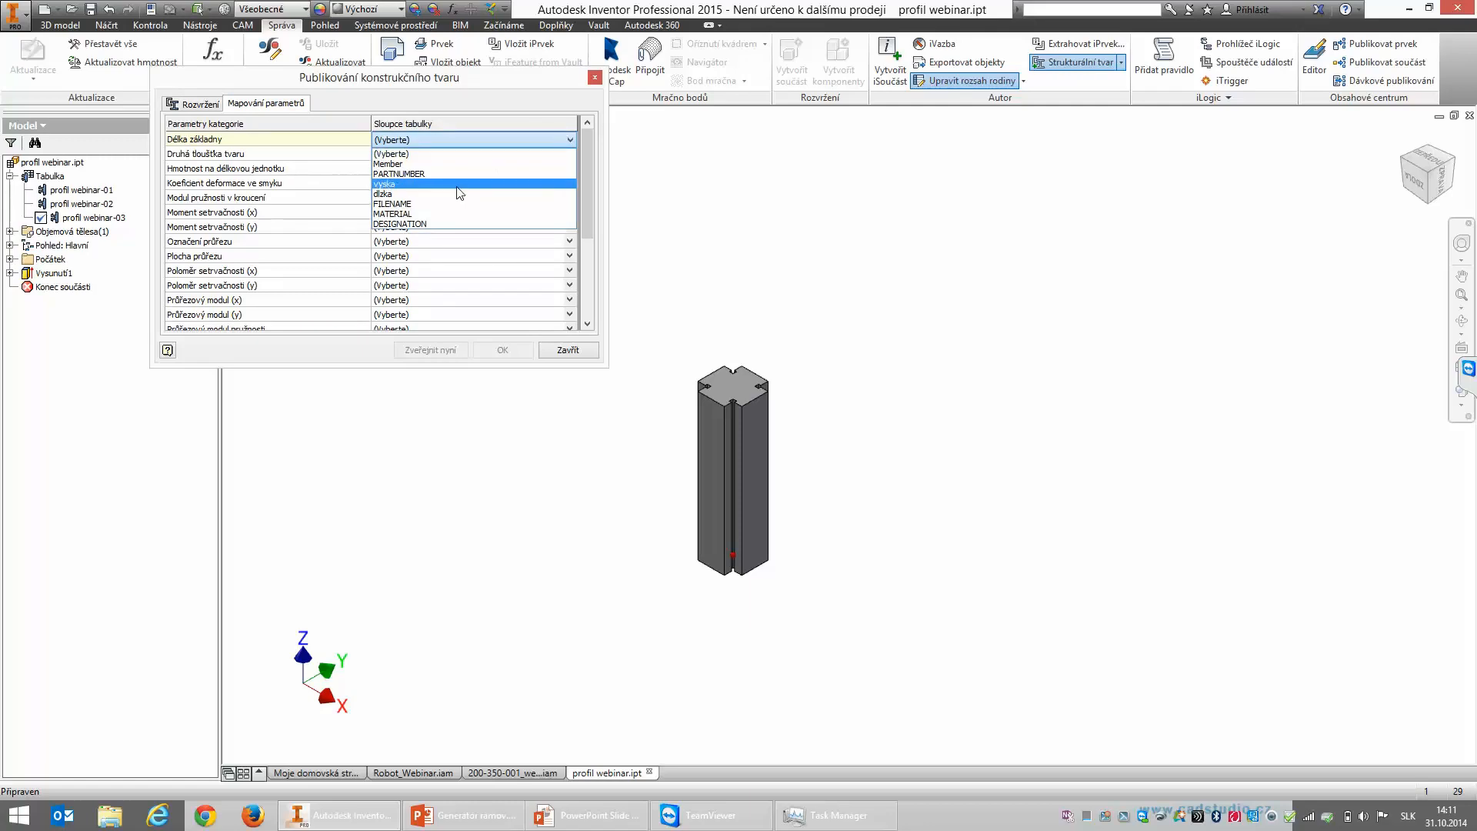
{"action": "left_click", "coordinate": [452, 194]}
{"action": "left_click_drag", "start_coordinate": [580, 155], "coordinate": [588, 276]}
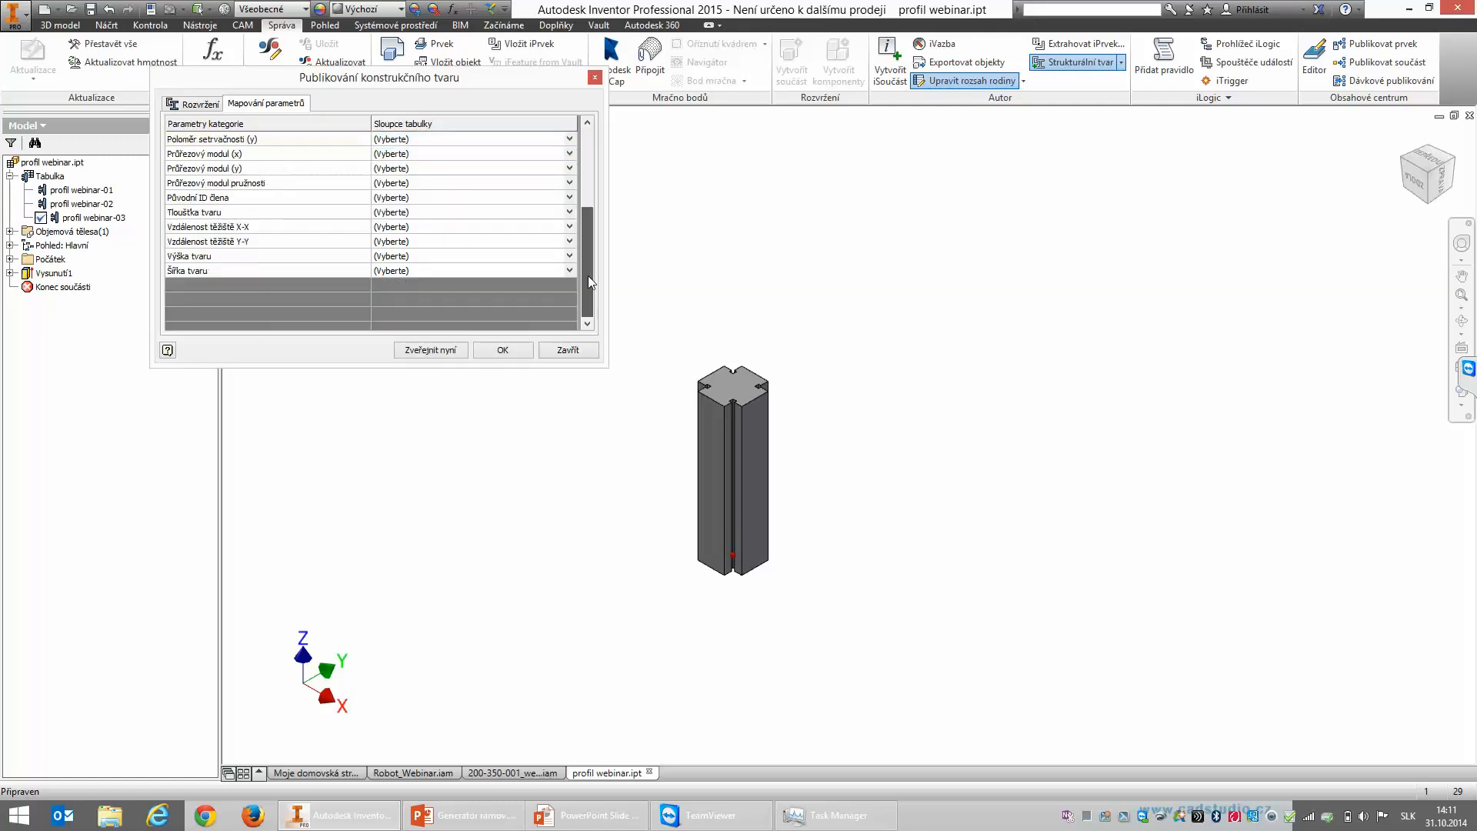
{"action": "left_click", "coordinate": [570, 255]}
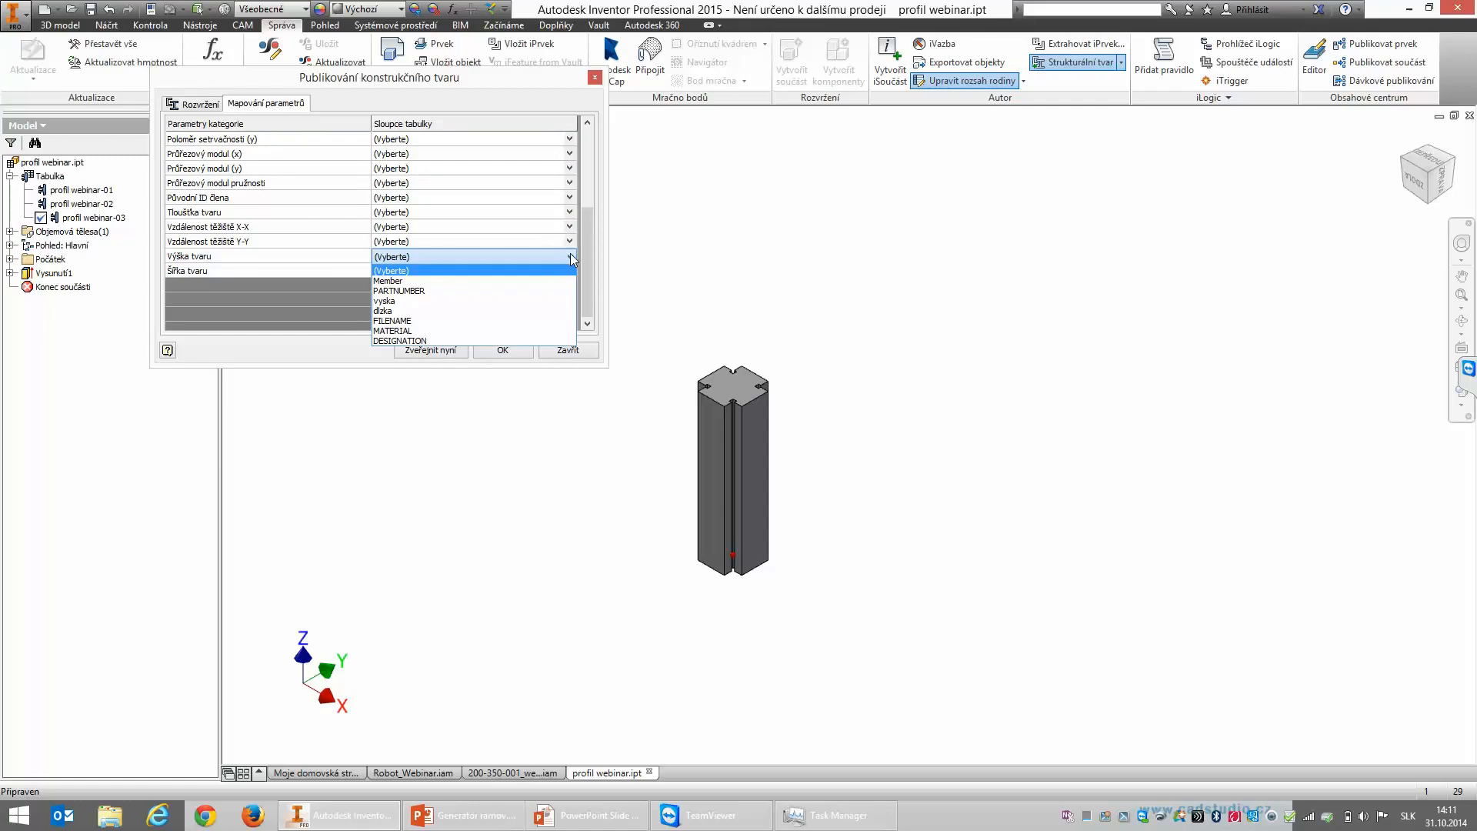
{"action": "left_click", "coordinate": [460, 301]}
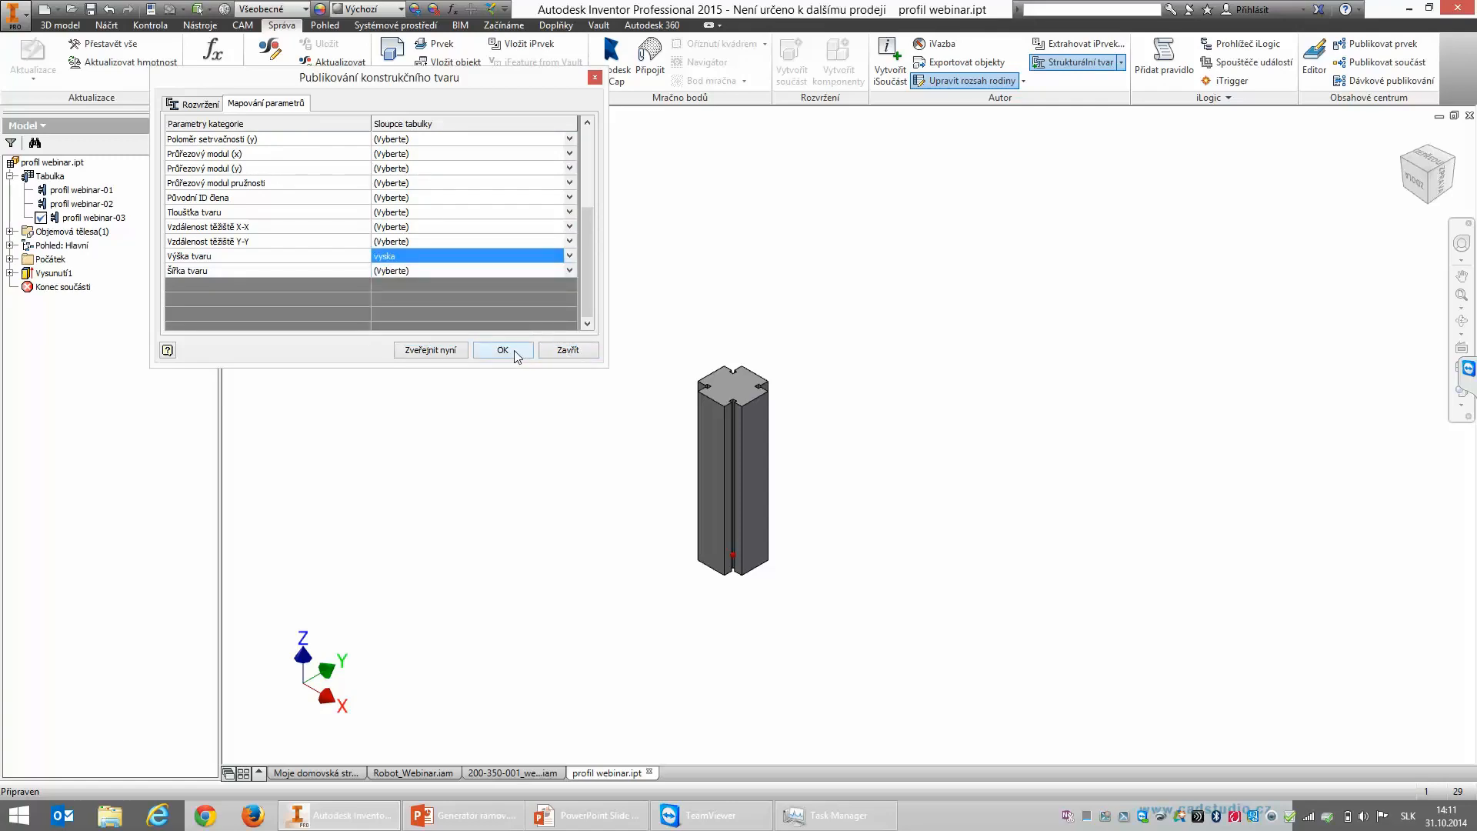
{"action": "left_click", "coordinate": [502, 350]}
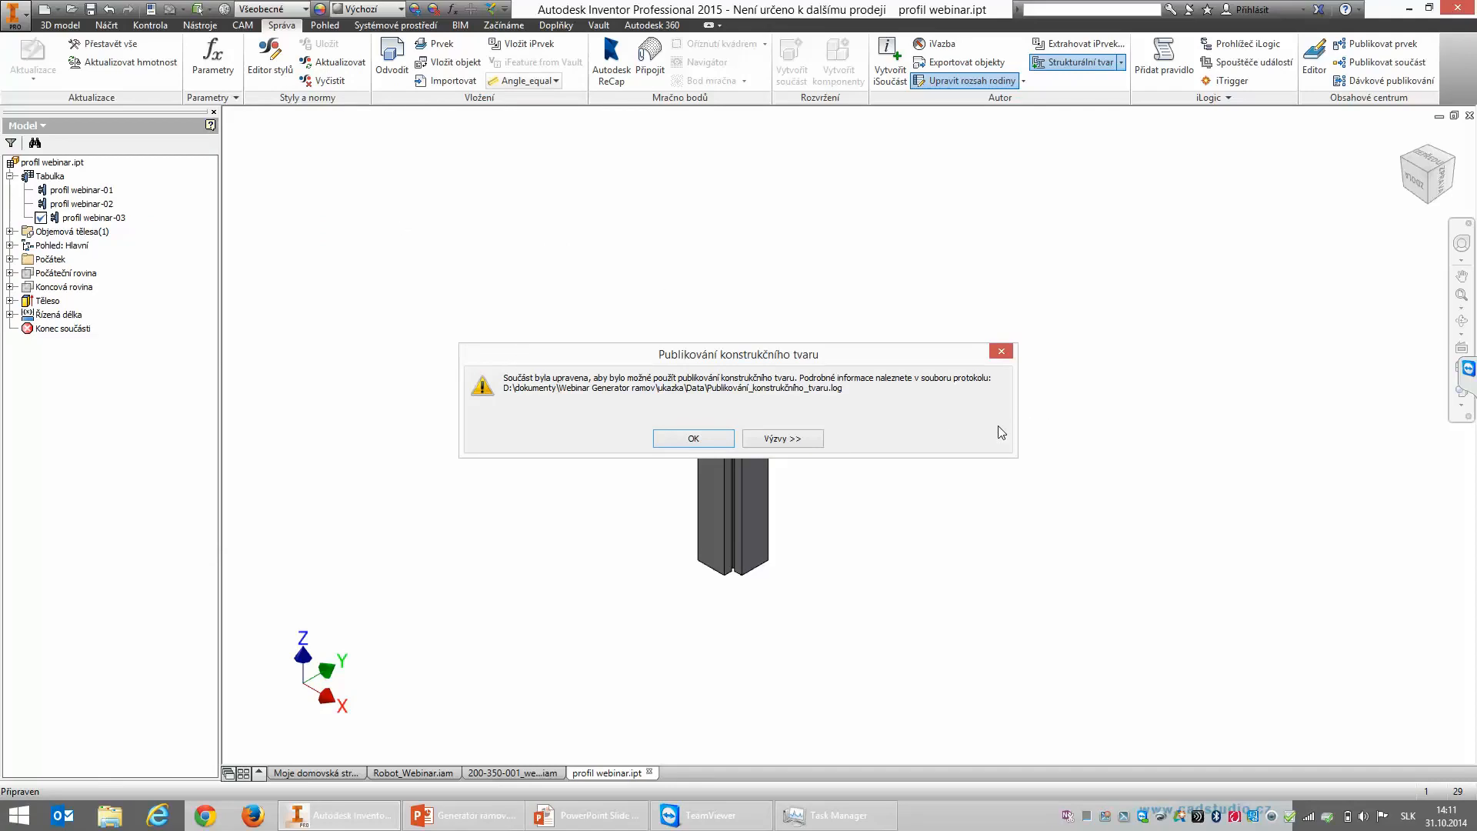
{"action": "left_click", "coordinate": [693, 439]}
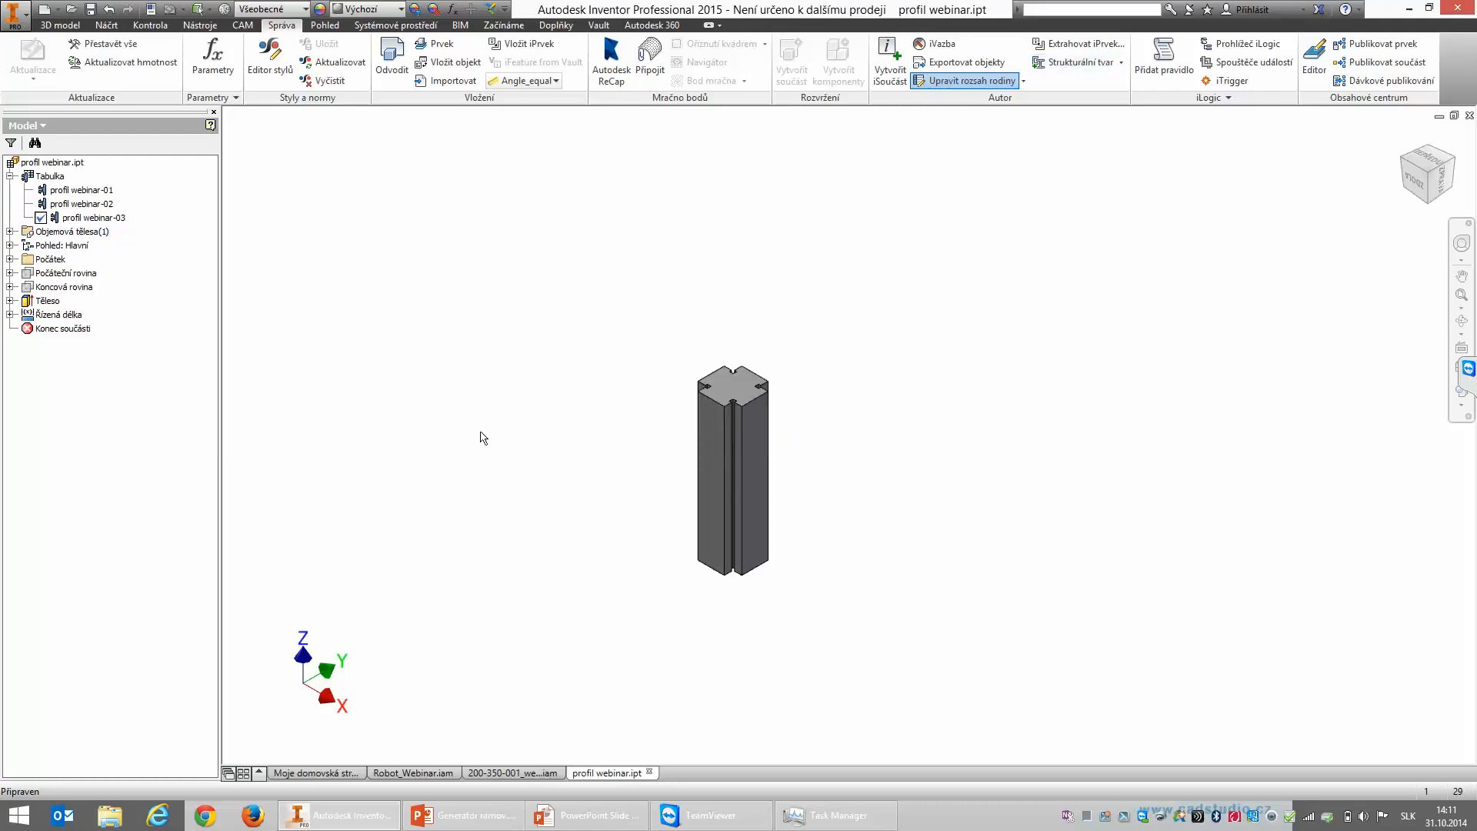
Step: Check the start plane, end plane and controlled length added to the authored profile, and save the part
{"action": "left_click", "coordinate": [62, 275]}
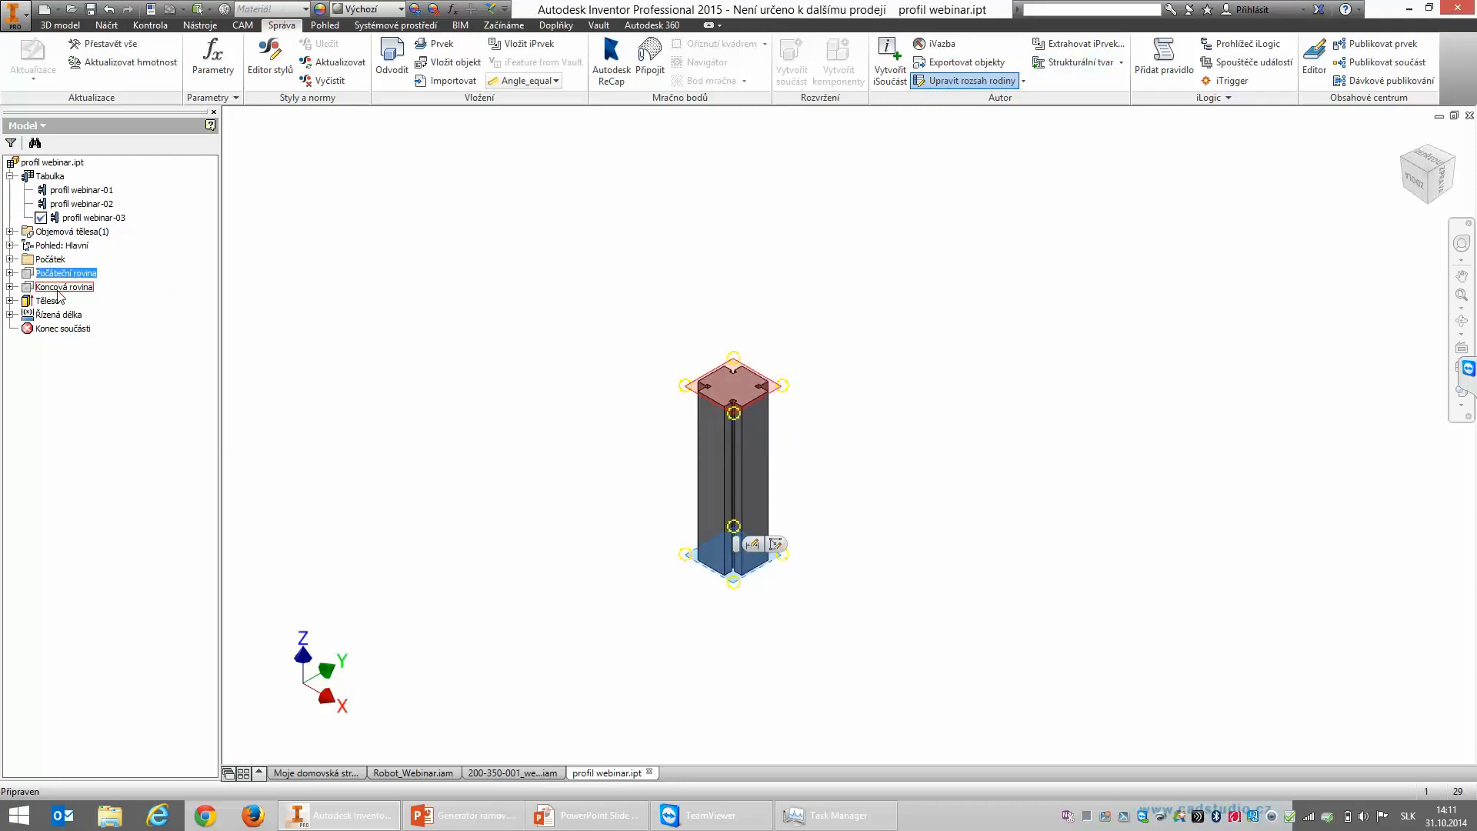
{"action": "left_click", "coordinate": [57, 290]}
{"action": "left_click", "coordinate": [66, 315]}
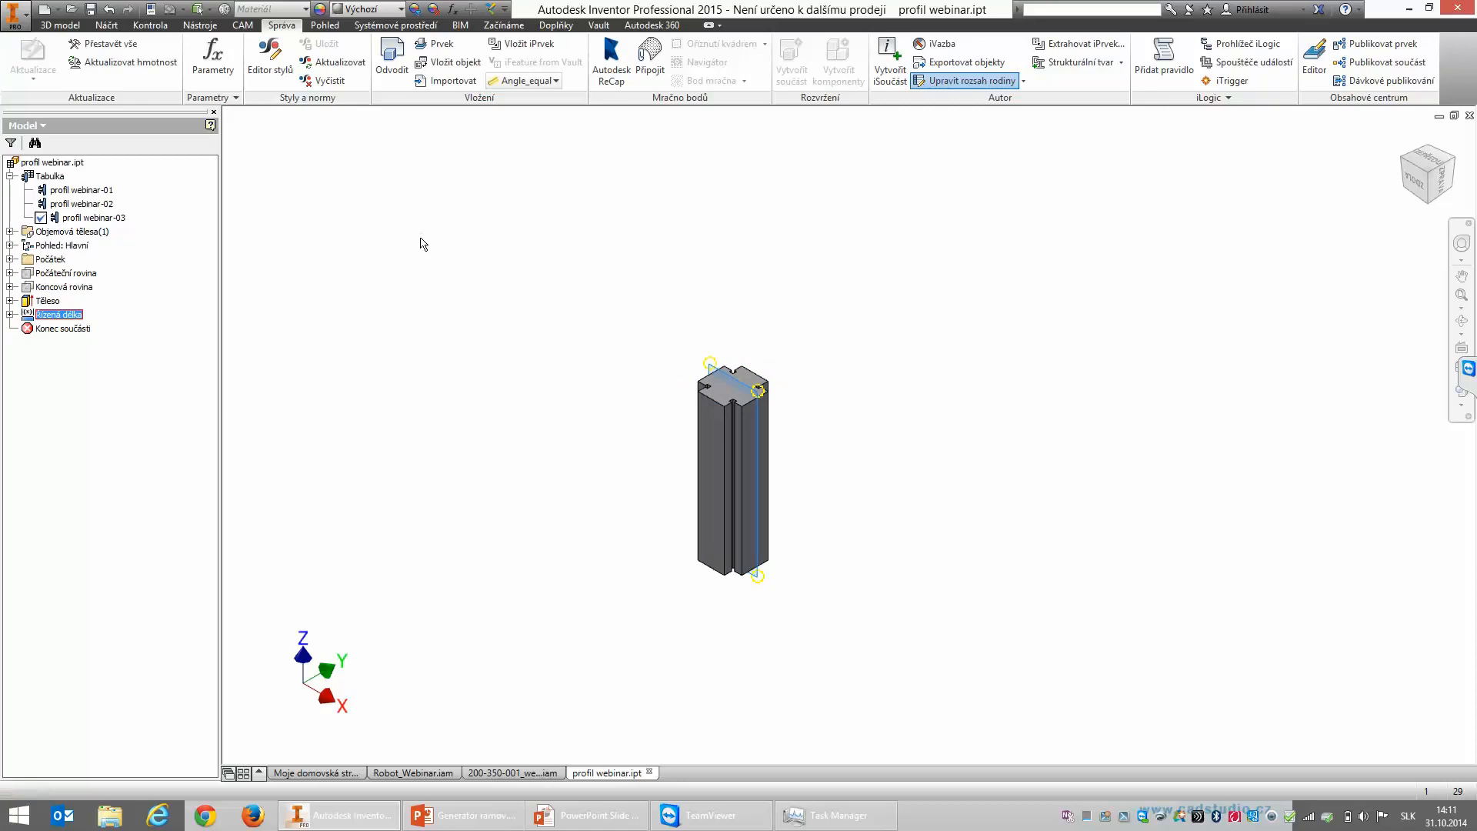
{"action": "left_click", "coordinate": [385, 81]}
{"action": "left_click", "coordinate": [91, 9]}
{"action": "left_click", "coordinate": [1192, 190]}
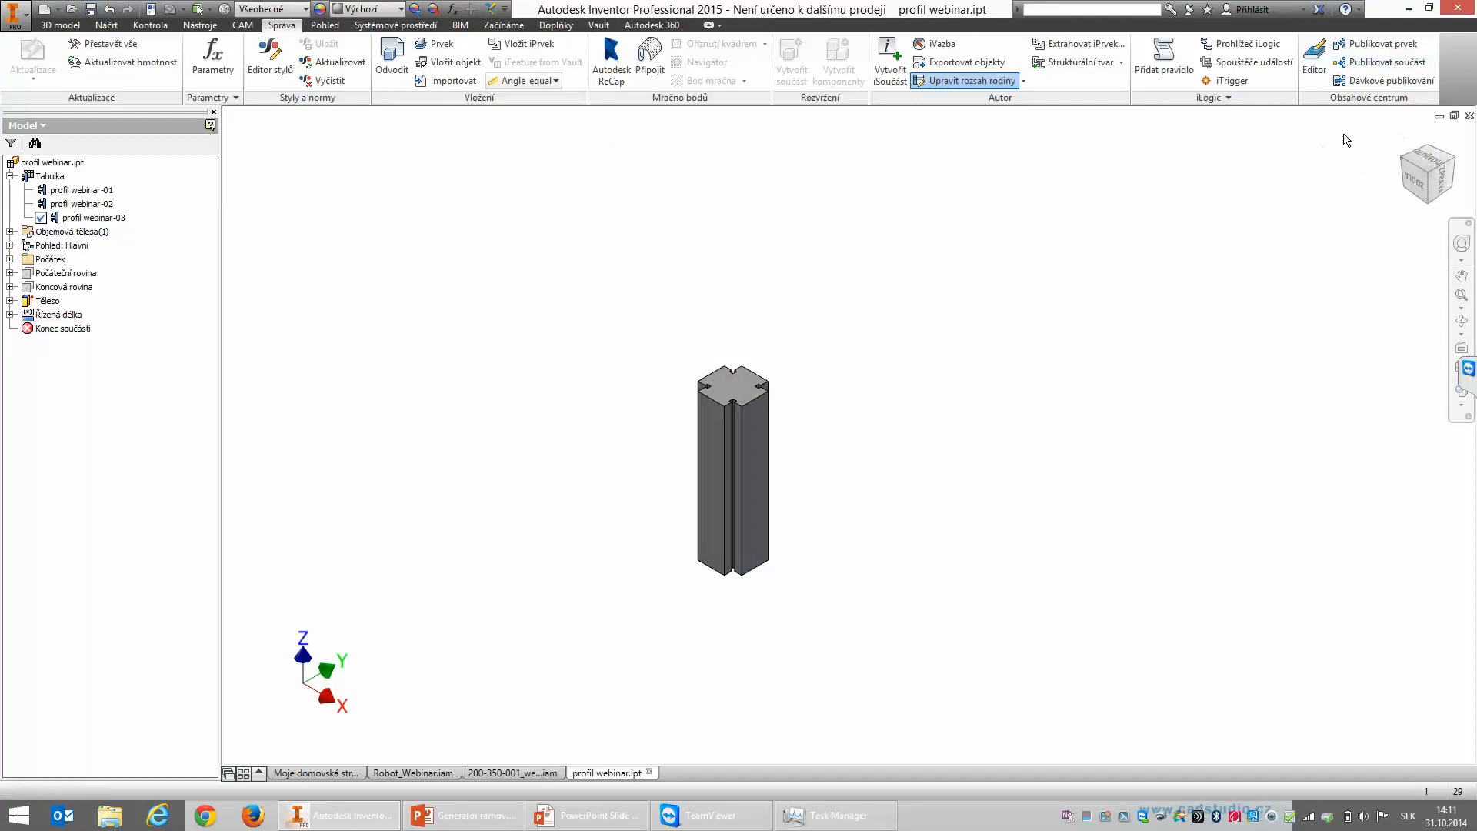
Step: Start publishing the part to the CAD Studio kniznica library in Czech, under Konstrukční profily, category Jiné
{"action": "left_click", "coordinate": [1385, 63]}
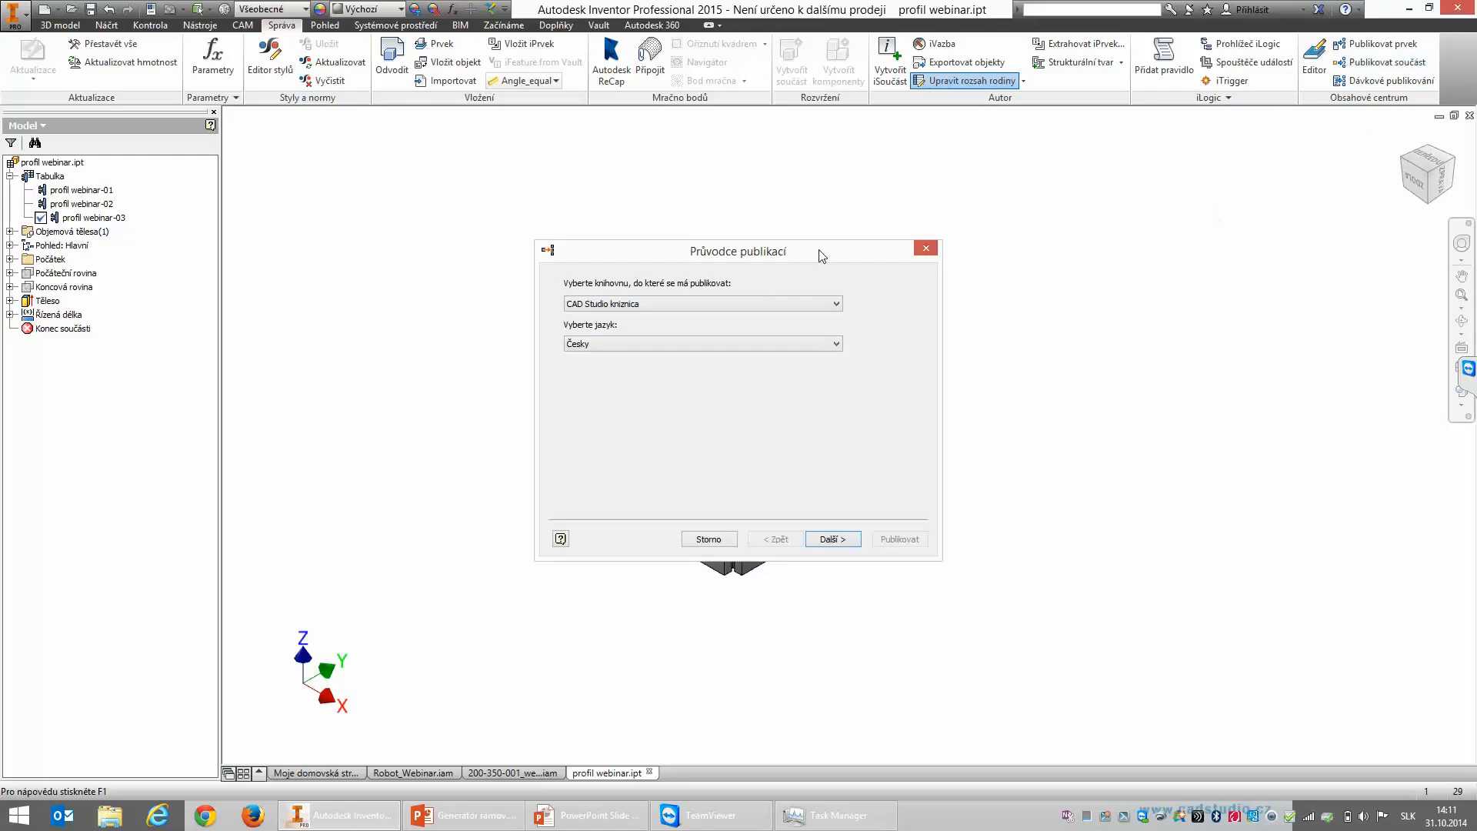
{"action": "left_click", "coordinate": [732, 304]}
{"action": "left_click", "coordinate": [660, 318]}
{"action": "left_click", "coordinate": [831, 540]}
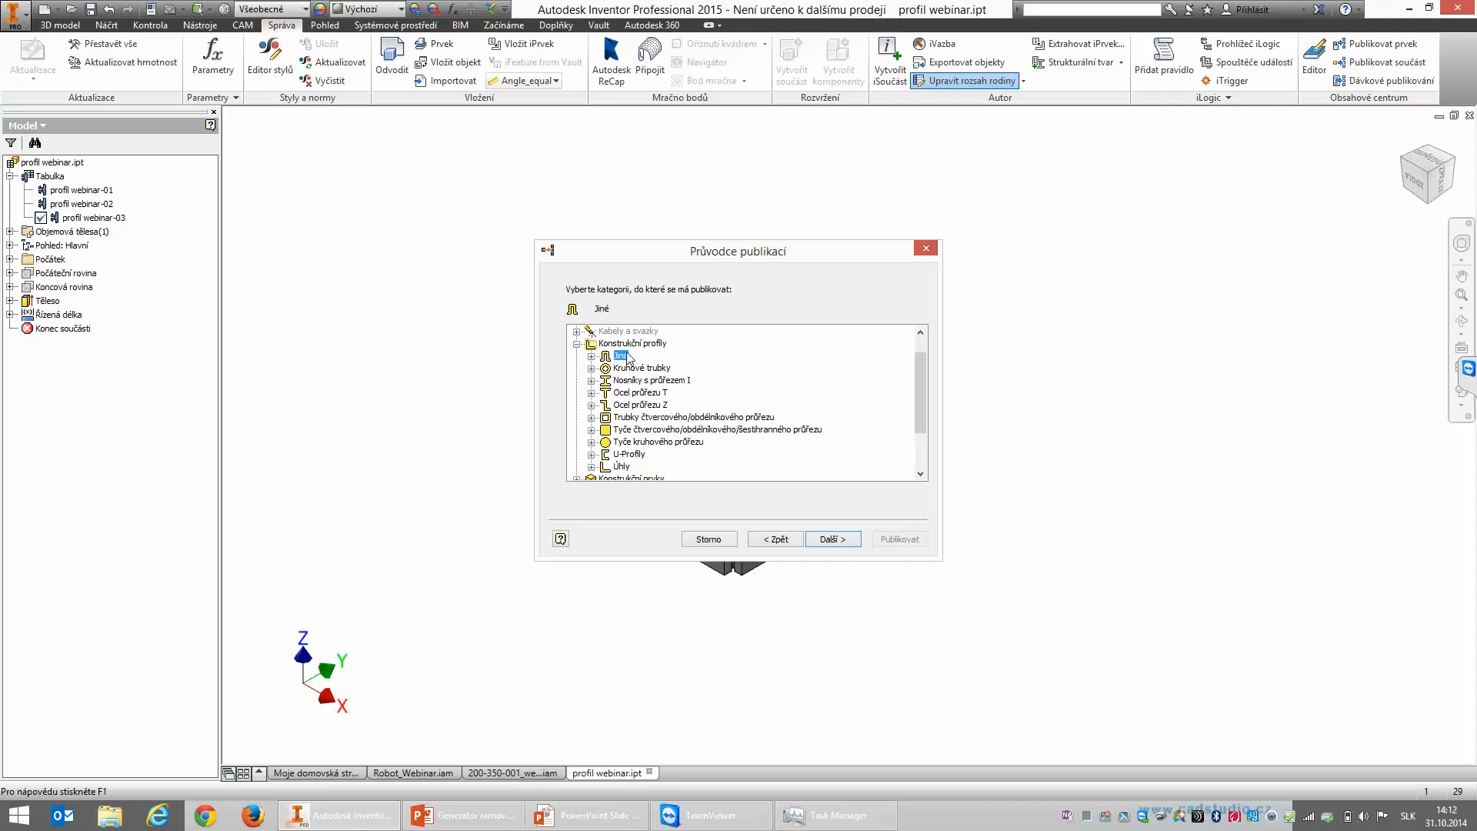
{"action": "left_click", "coordinate": [836, 540]}
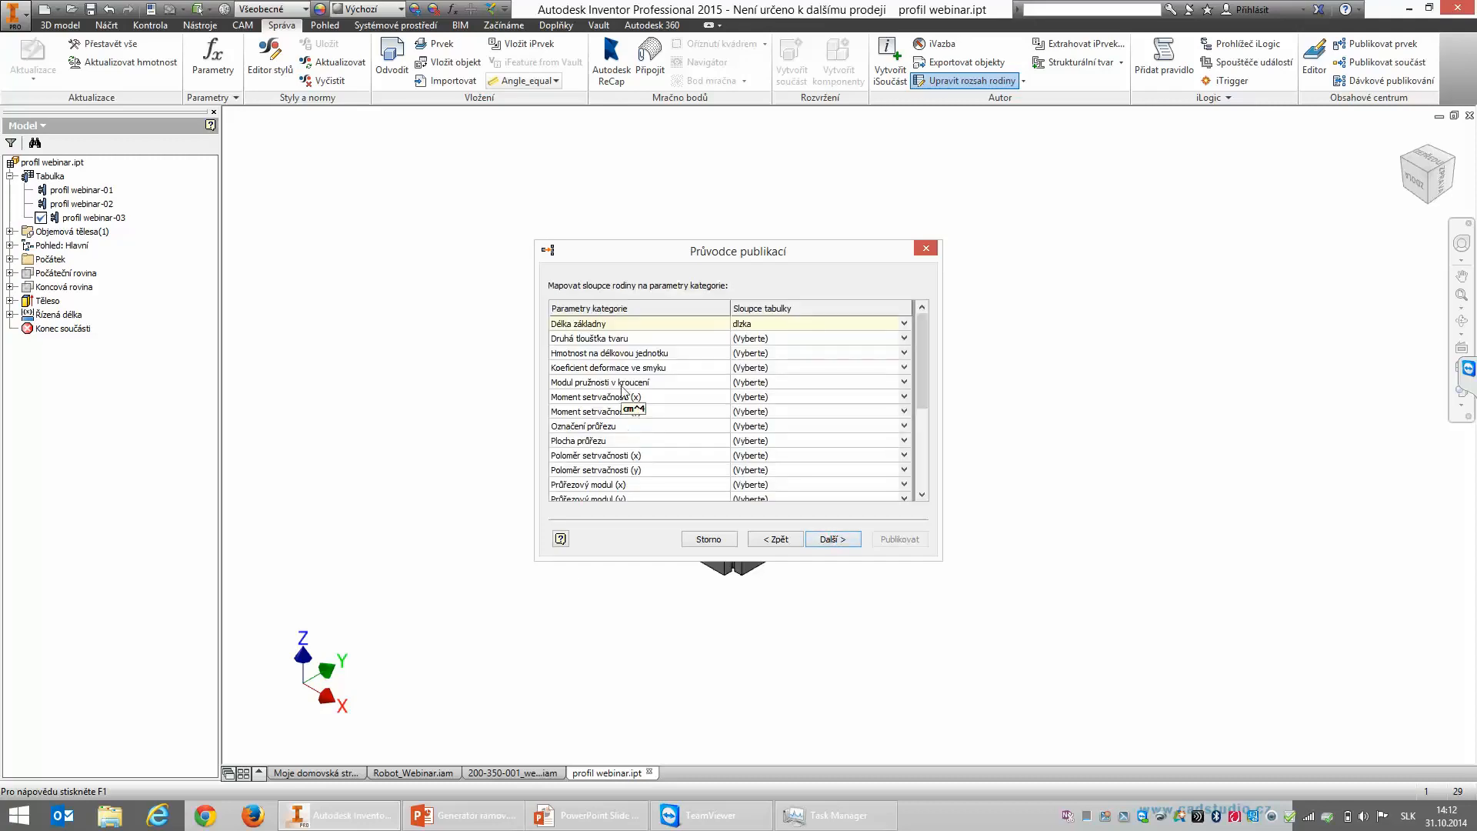
Step: Keep the category parameter mapping and define the family's key columns as vyska first, followed by dlzka
{"action": "left_click_drag", "start_coordinate": [925, 339], "coordinate": [939, 448]}
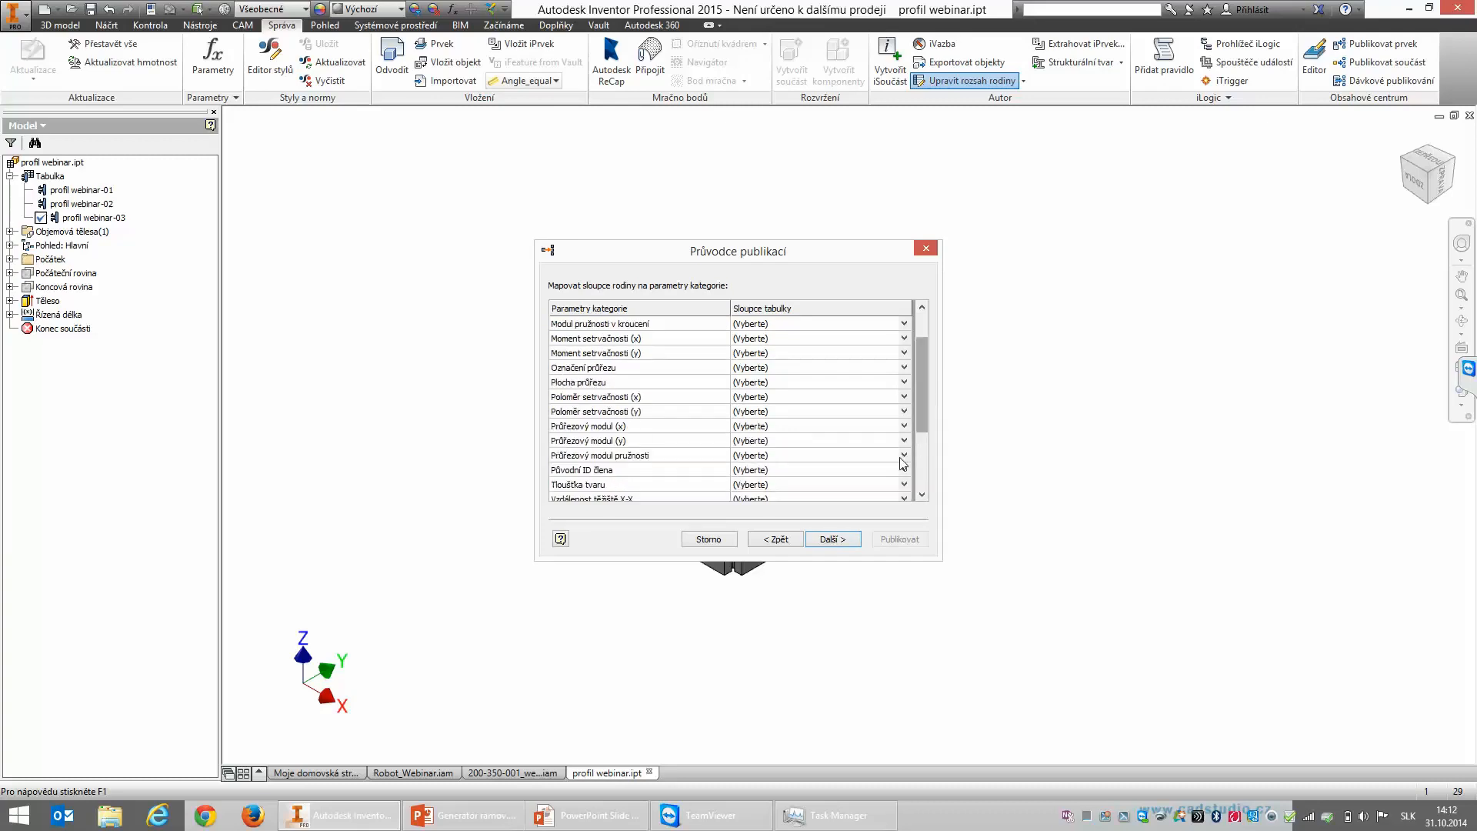
{"action": "left_click", "coordinate": [841, 538]}
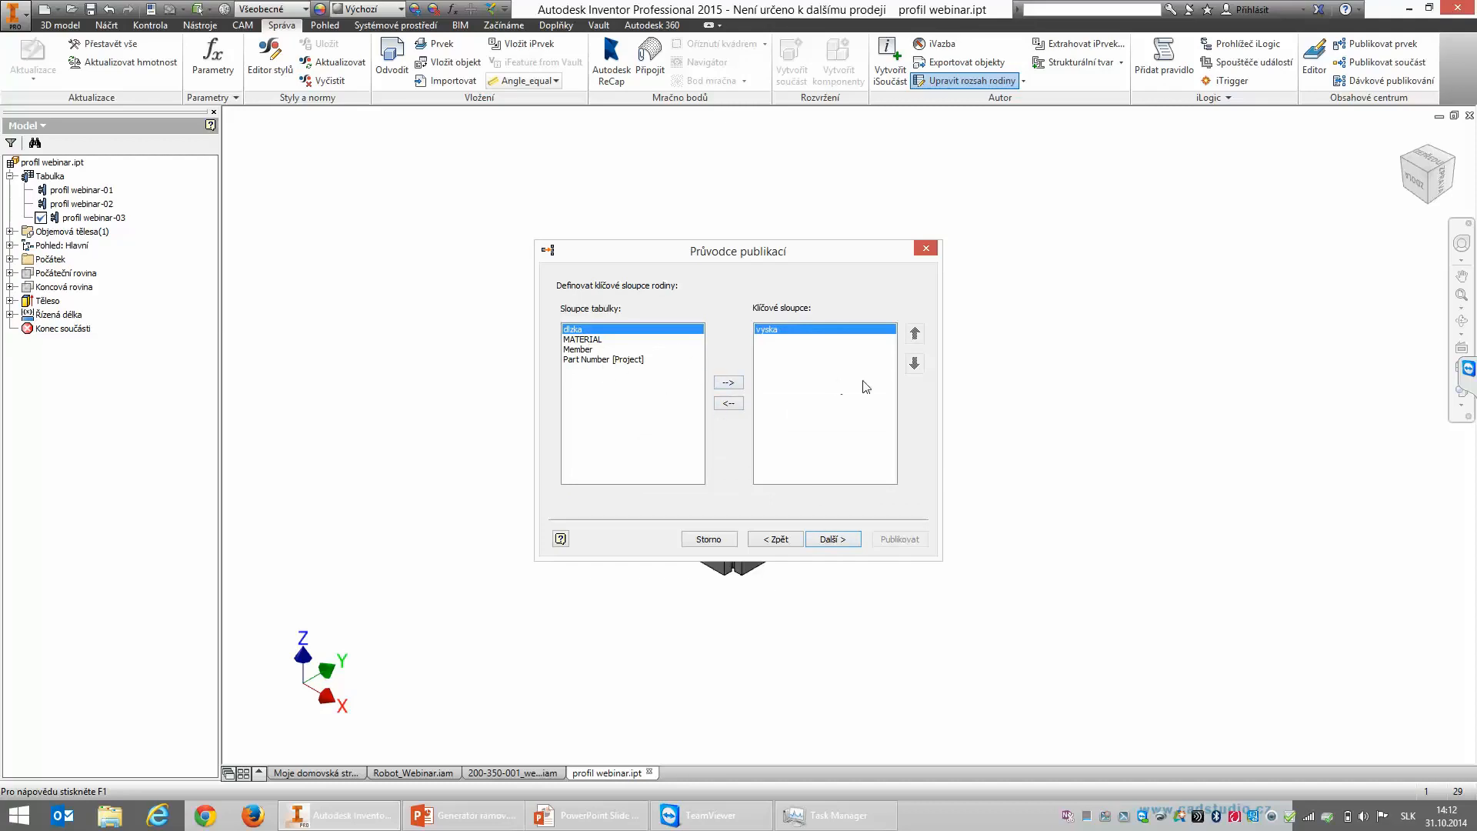
{"action": "left_click", "coordinate": [593, 340]}
{"action": "left_click", "coordinate": [585, 329]}
{"action": "left_click", "coordinate": [728, 383]}
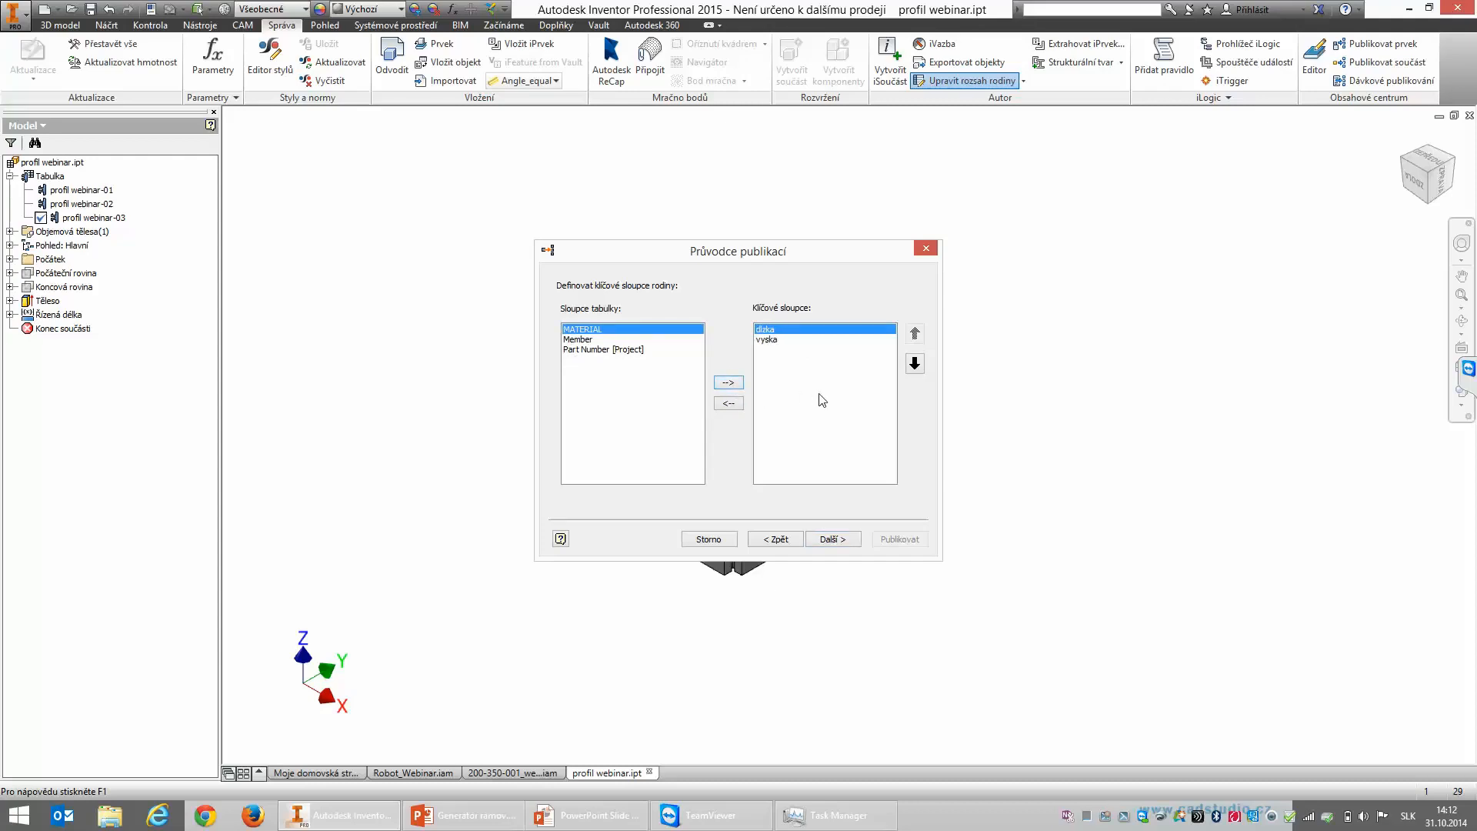
{"action": "left_click", "coordinate": [773, 341]}
{"action": "left_click", "coordinate": [914, 334]}
{"action": "left_click", "coordinate": [825, 541]}
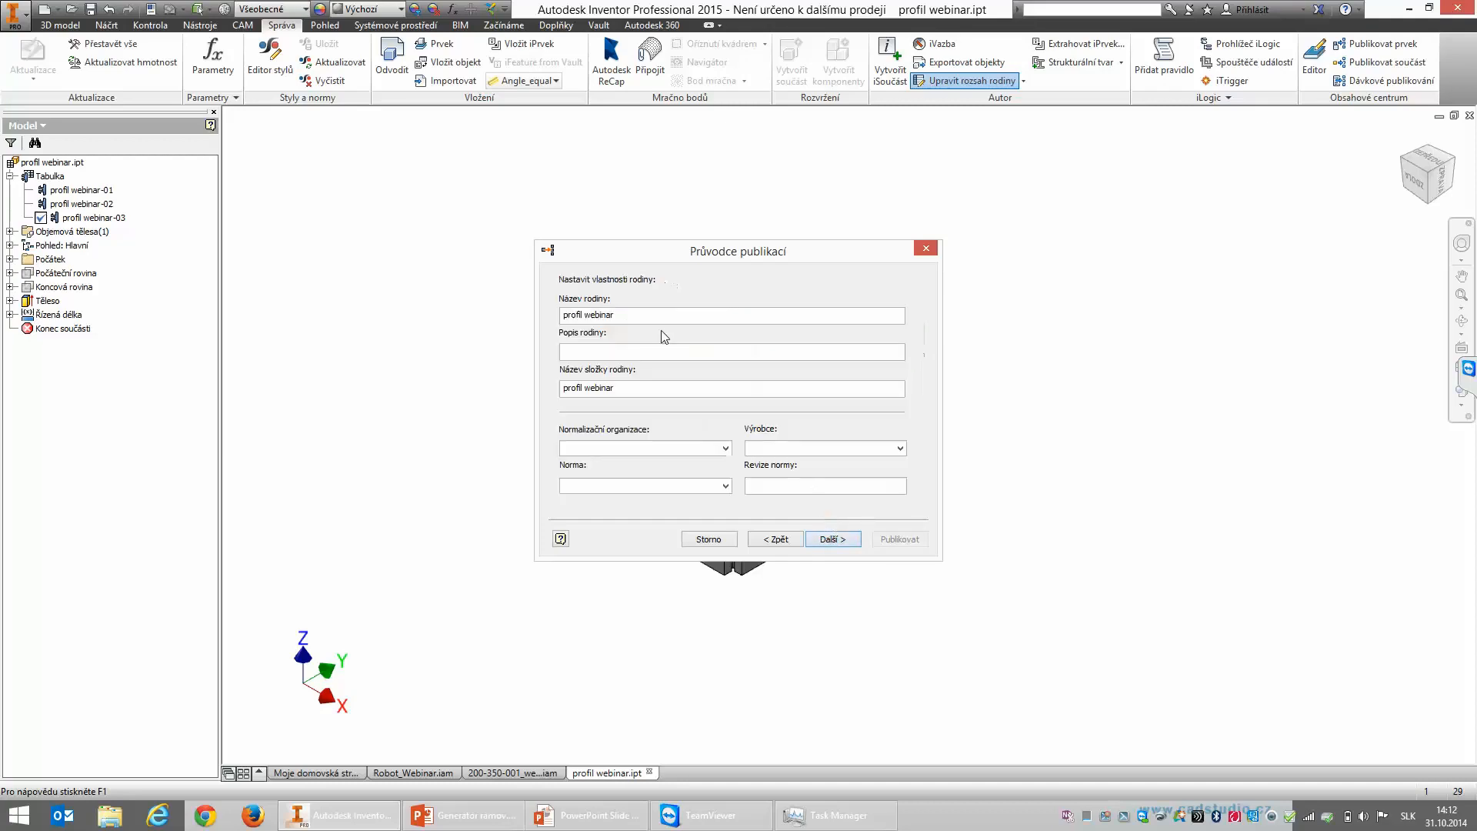
Step: Name the family generator ramov with description AL profil and standards organization CAD Studio, and publish it with the default thumbnail
{"action": "left_click_drag", "start_coordinate": [646, 321], "coordinate": [454, 317]}
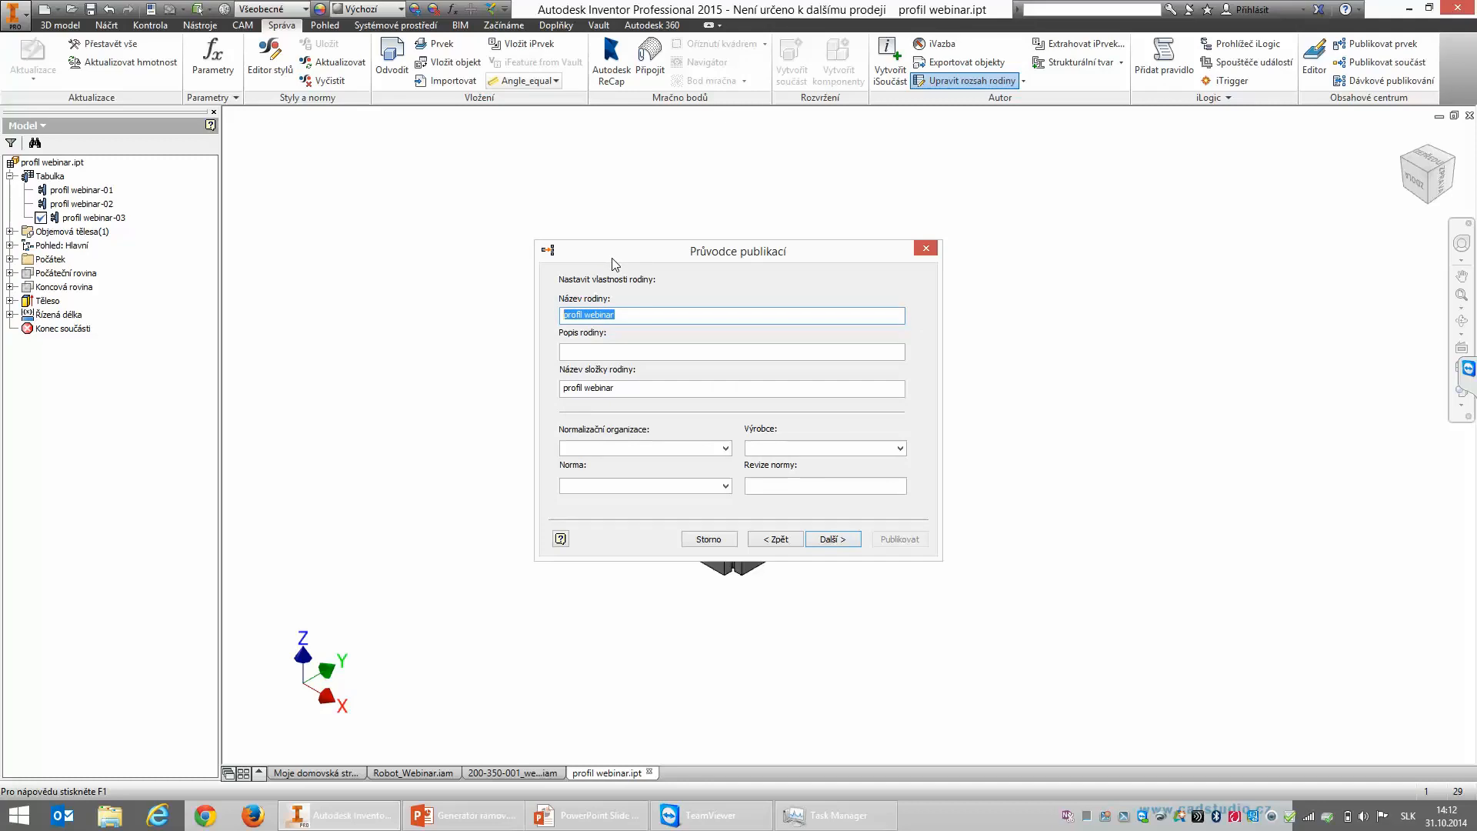
{"action": "type", "text": "generator ramov"}
{"action": "left_click", "coordinate": [645, 352]}
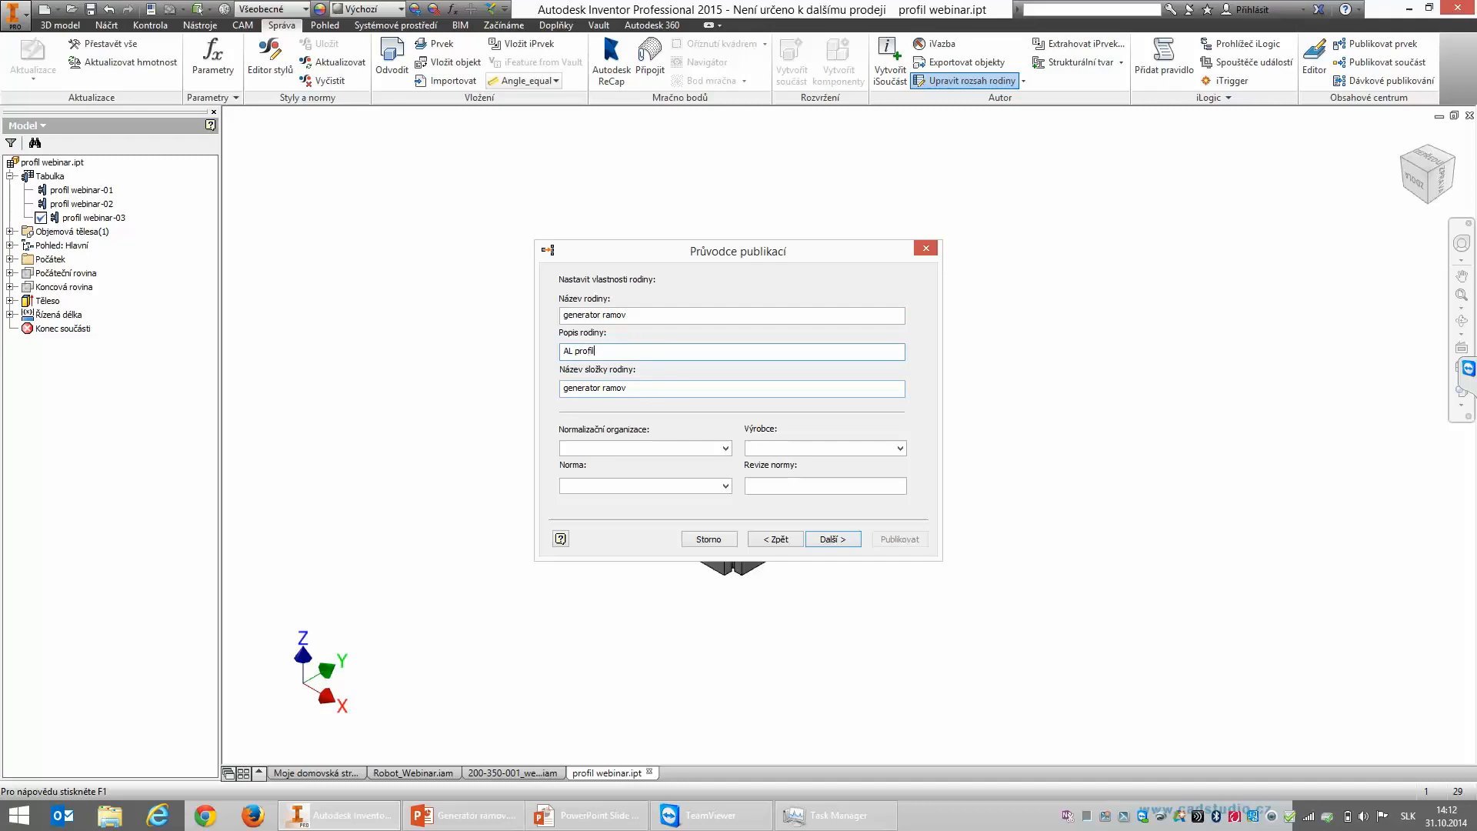
{"action": "left_click", "coordinate": [725, 449]}
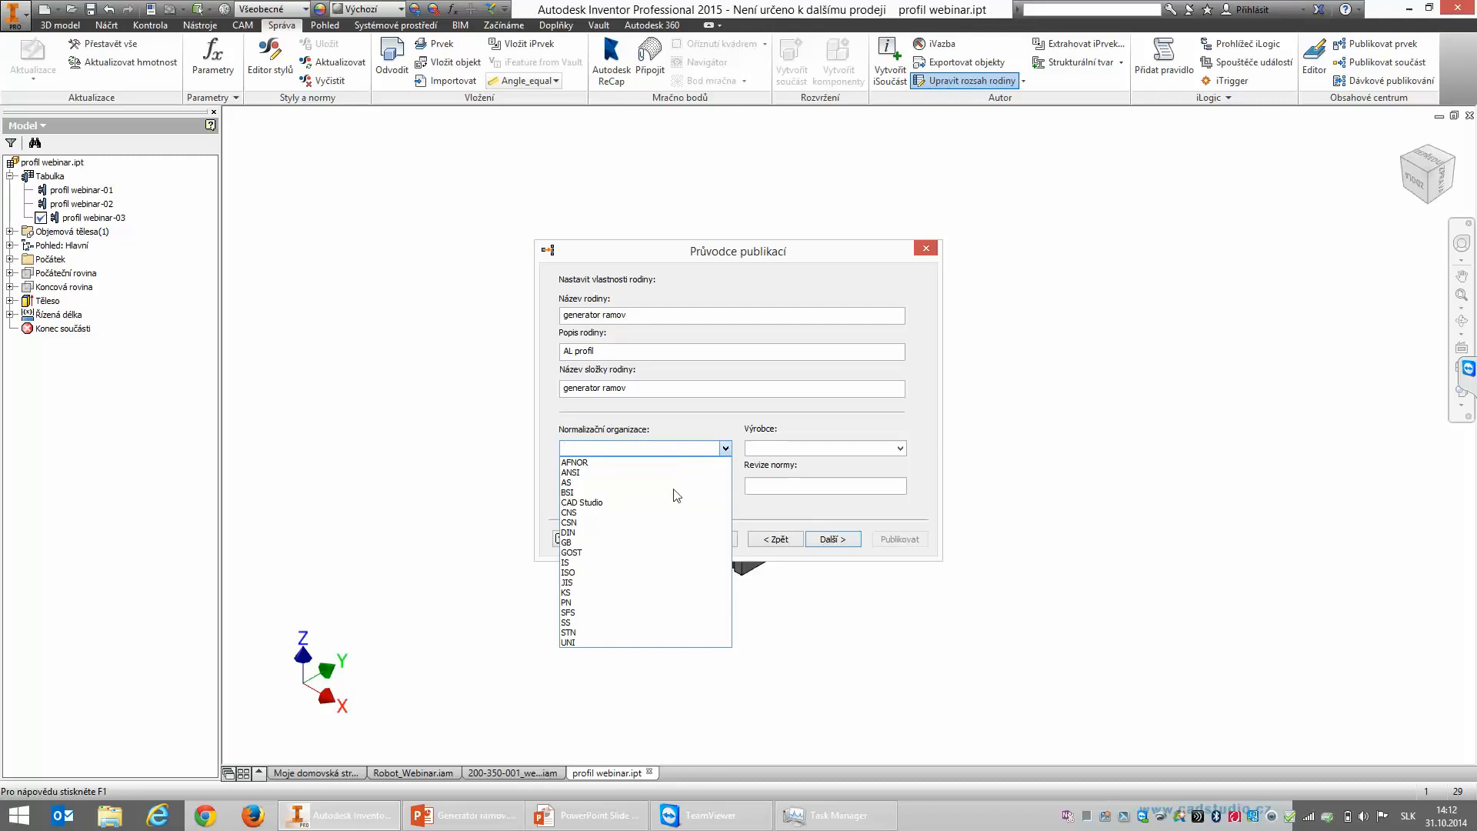
{"action": "left_click", "coordinate": [676, 504]}
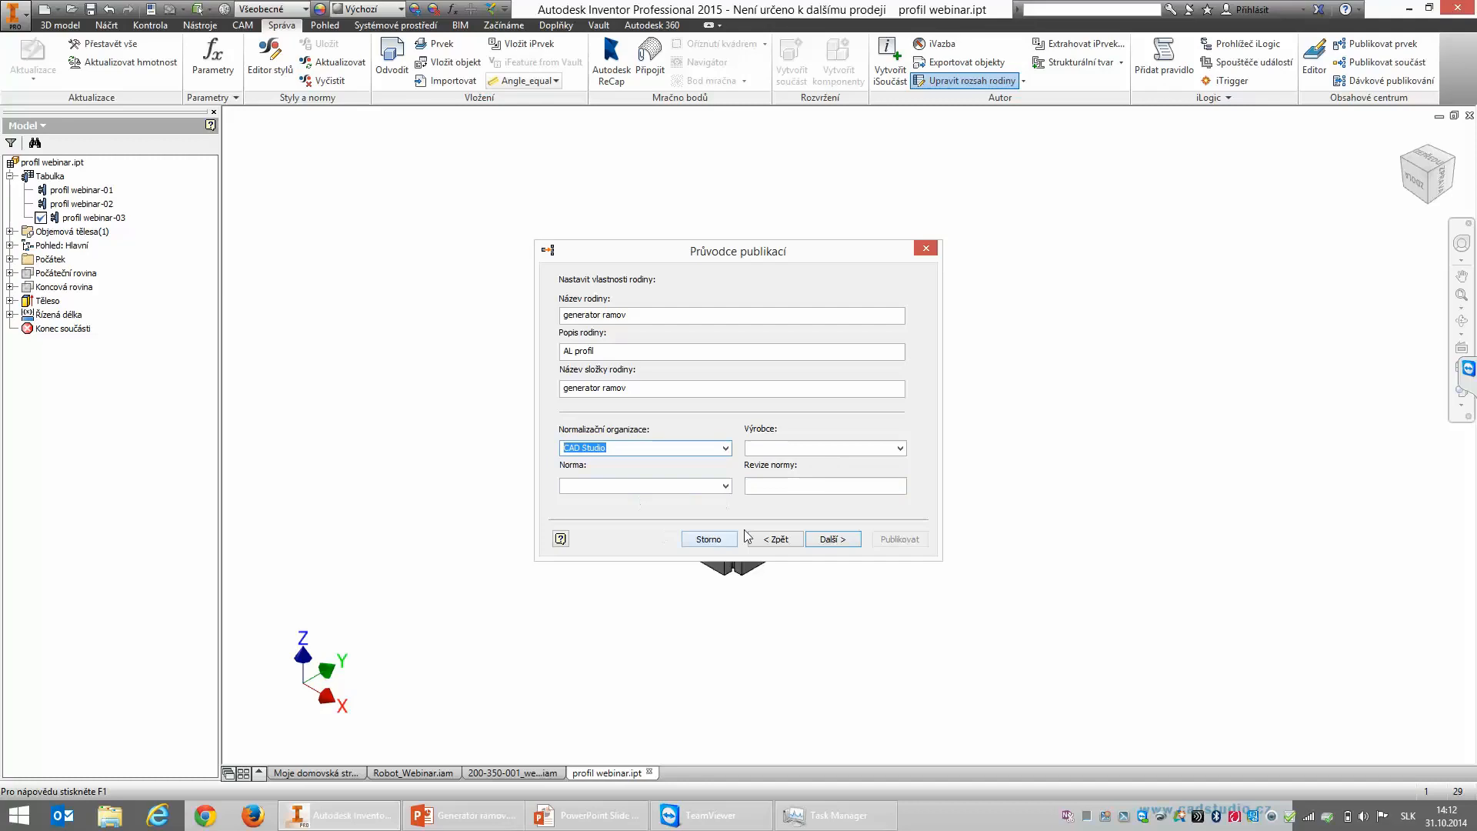
{"action": "left_click", "coordinate": [843, 540]}
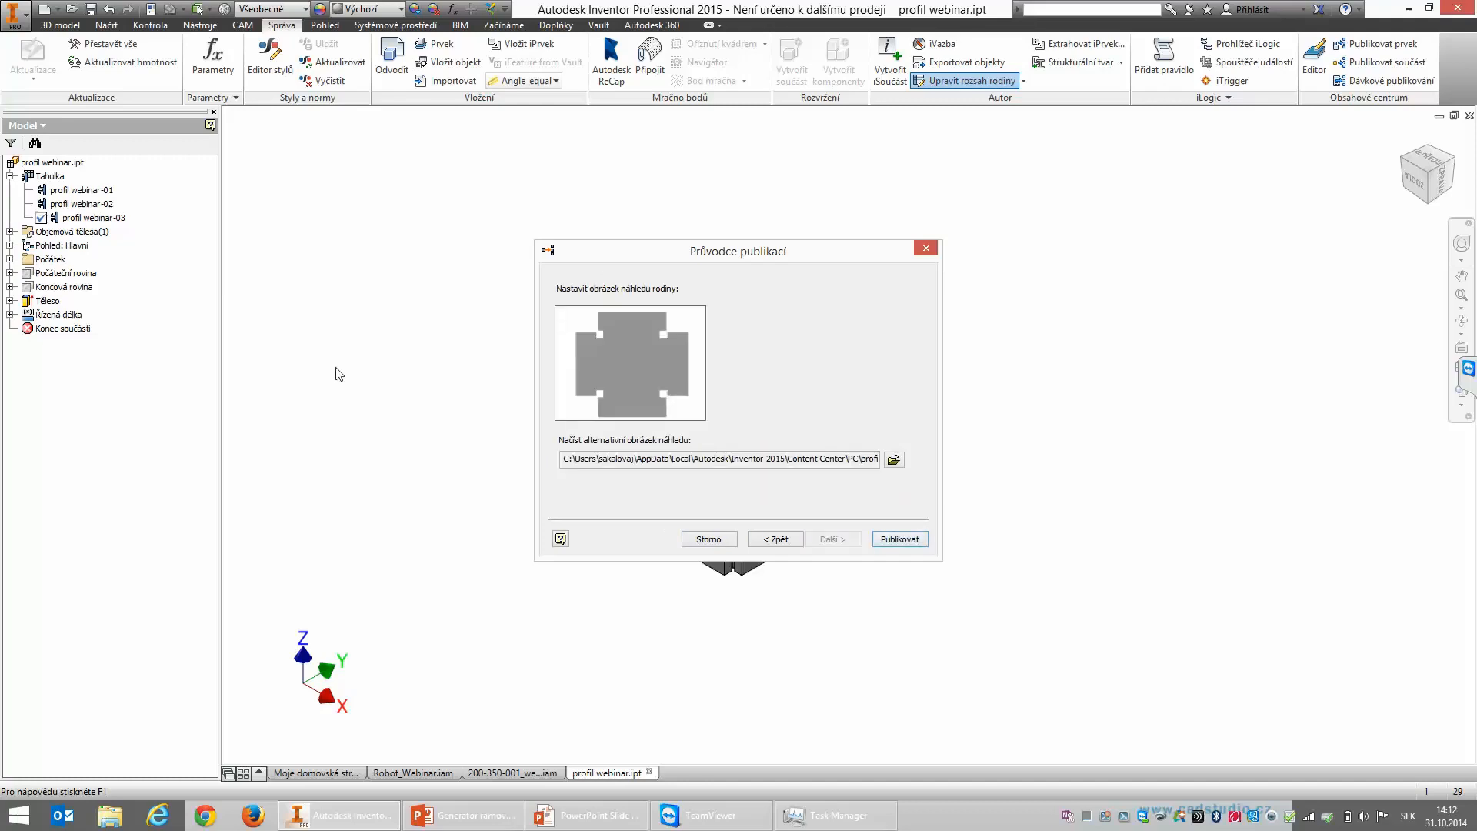
{"action": "left_click", "coordinate": [918, 540]}
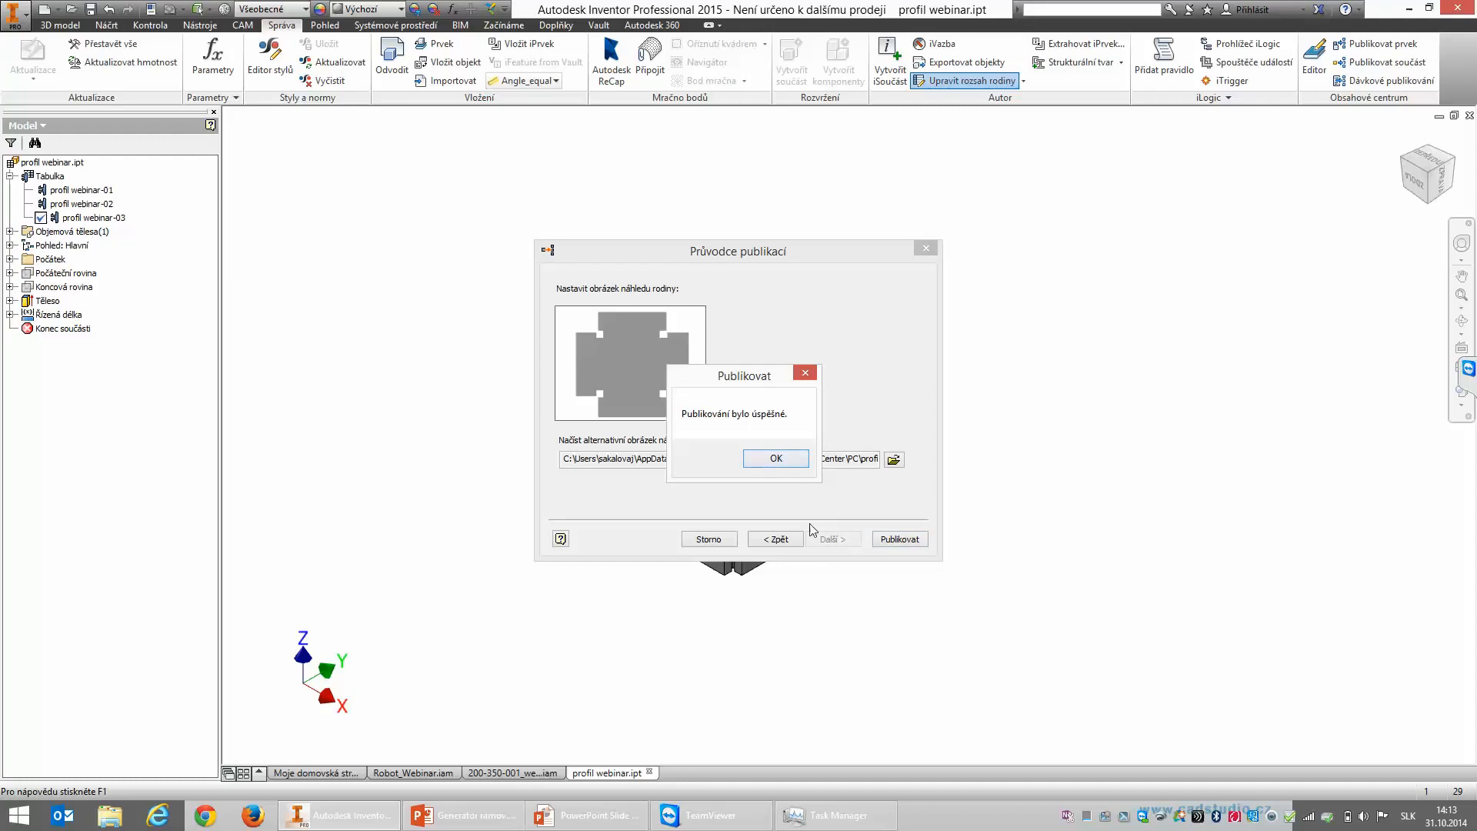
{"action": "left_click", "coordinate": [793, 460]}
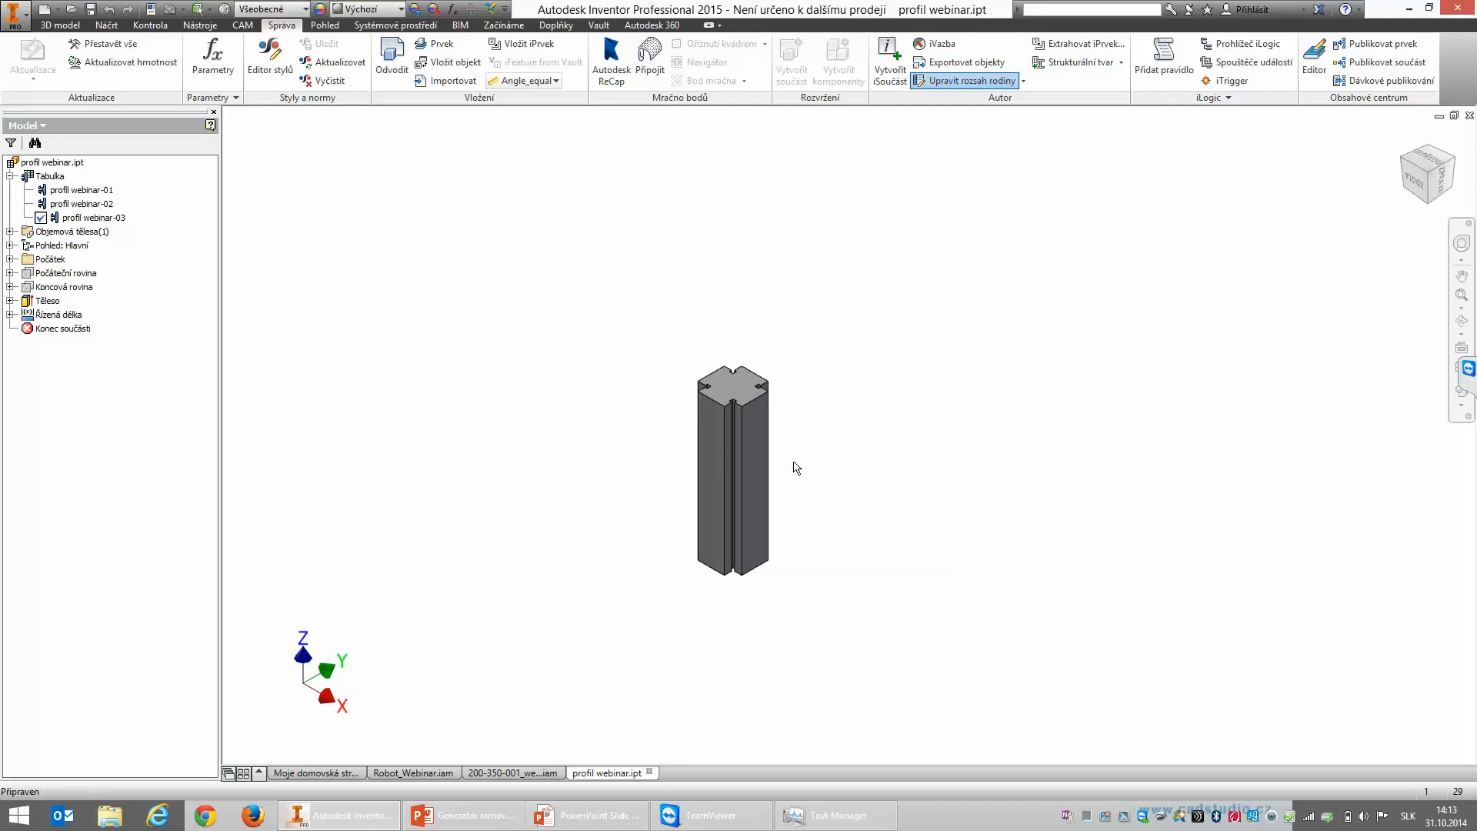
Step: Create a new assembly from the metric Standard (mm).iam template
{"action": "left_click", "coordinate": [45, 10]}
{"action": "left_click", "coordinate": [465, 277]}
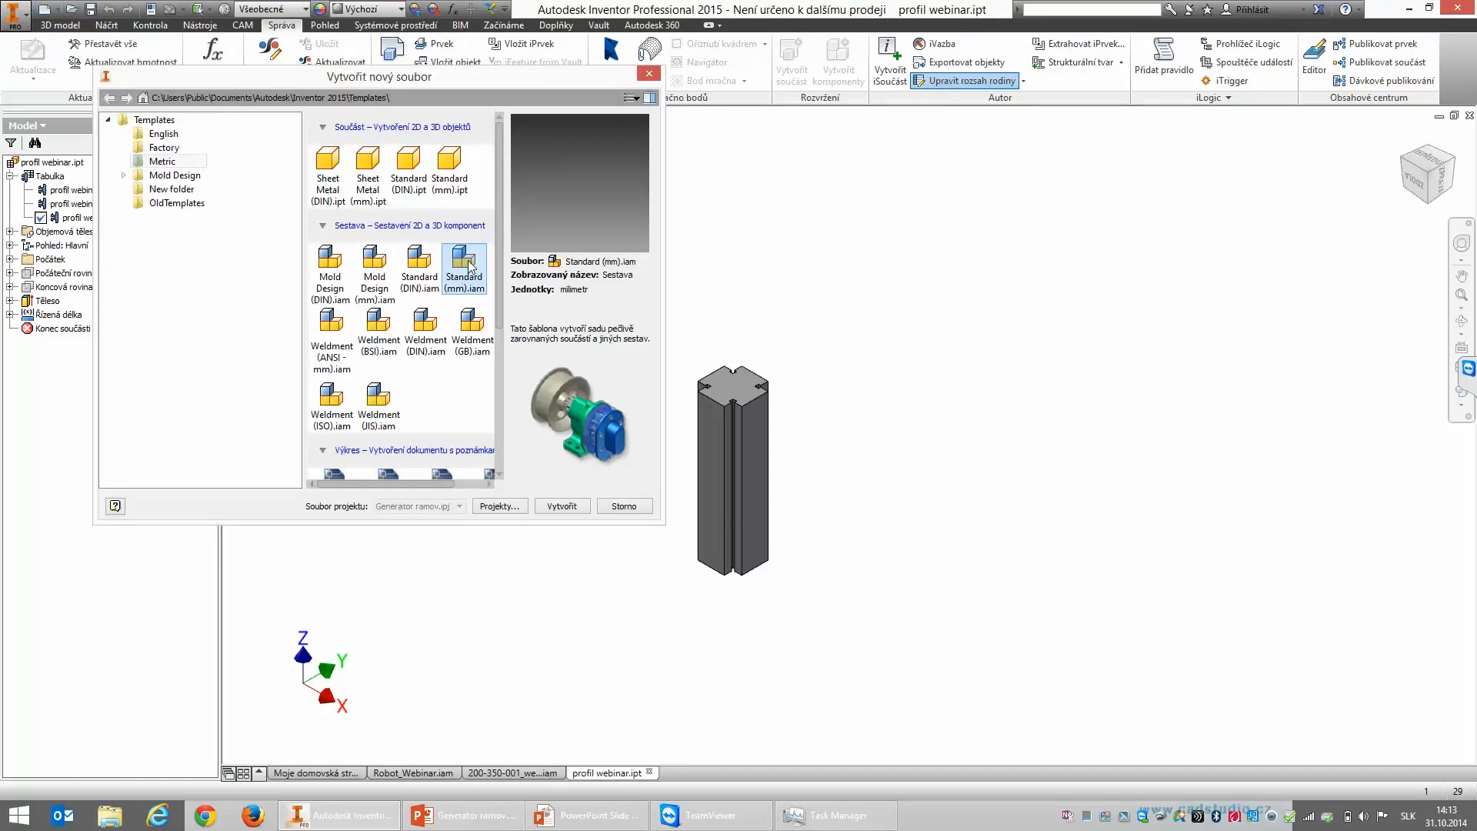
{"action": "double_click", "coordinate": [471, 269]}
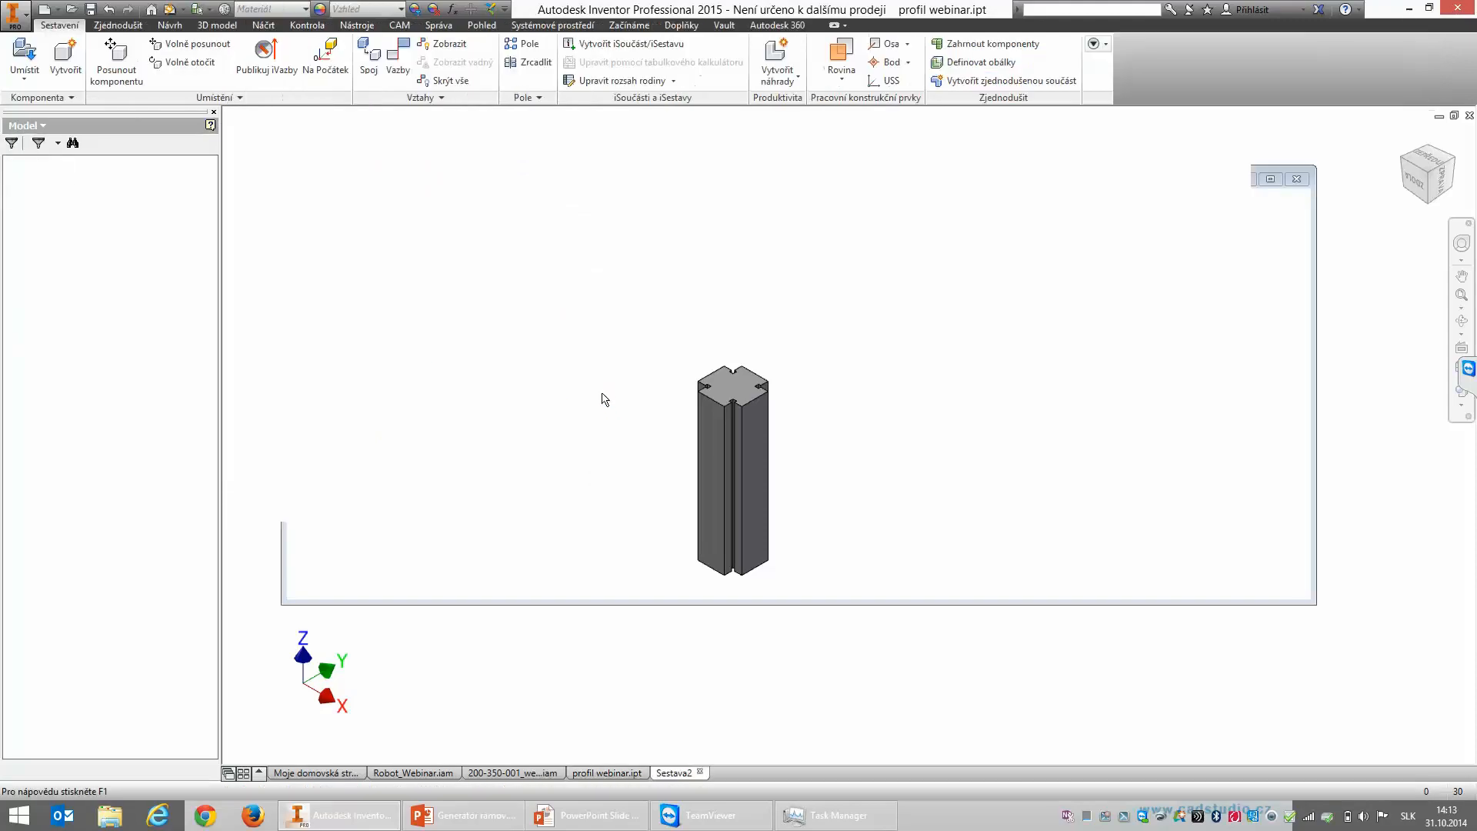
Step: Create an in-place part named skeleton from the Metric Standard (mm).ipt template with Referenční BOM structure, placed on the assembly's XY plane
{"action": "left_click", "coordinate": [66, 61]}
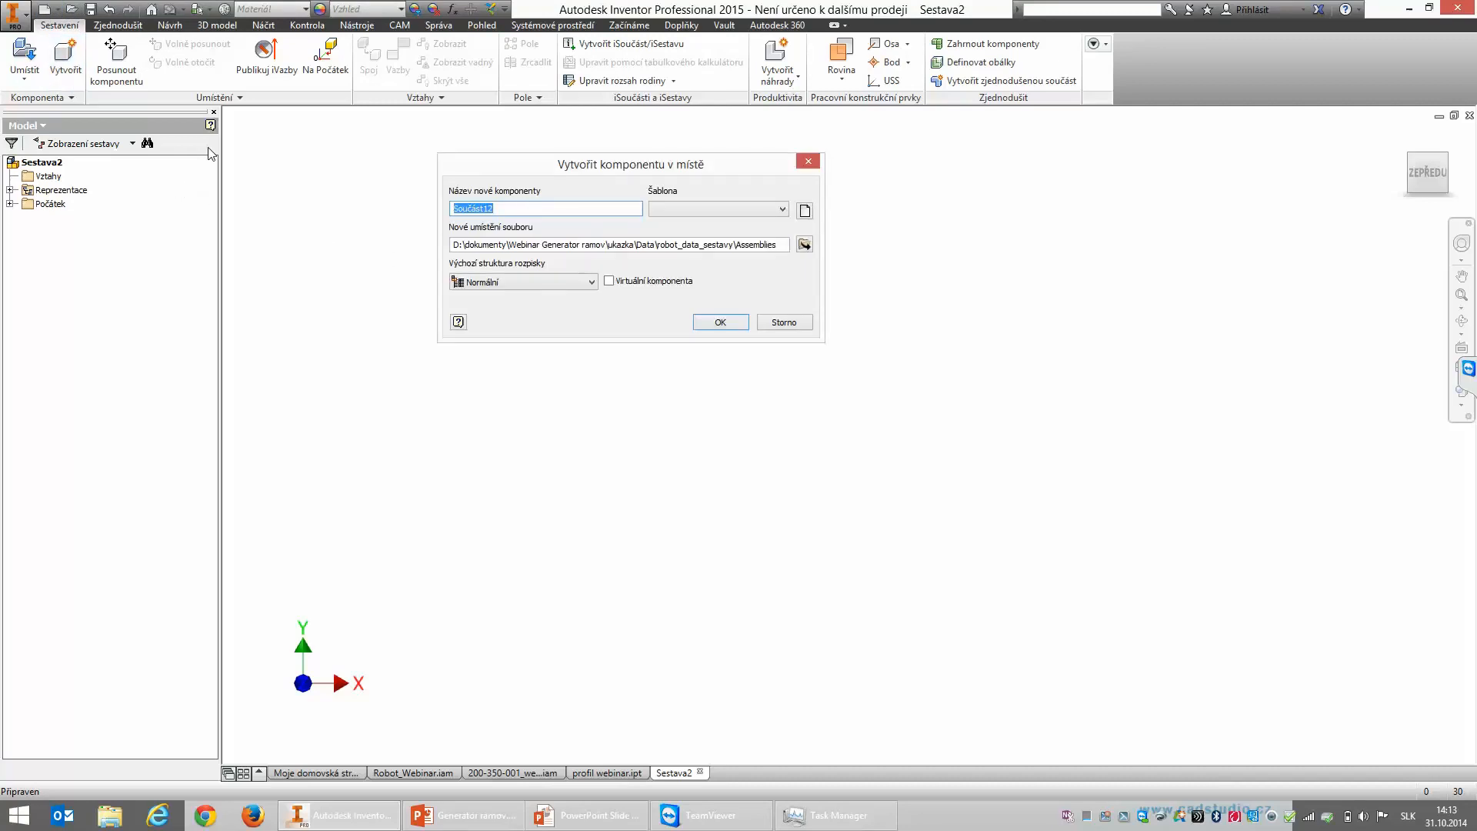
{"action": "type", "text": "skeleton"}
{"action": "left_click", "coordinate": [804, 211]}
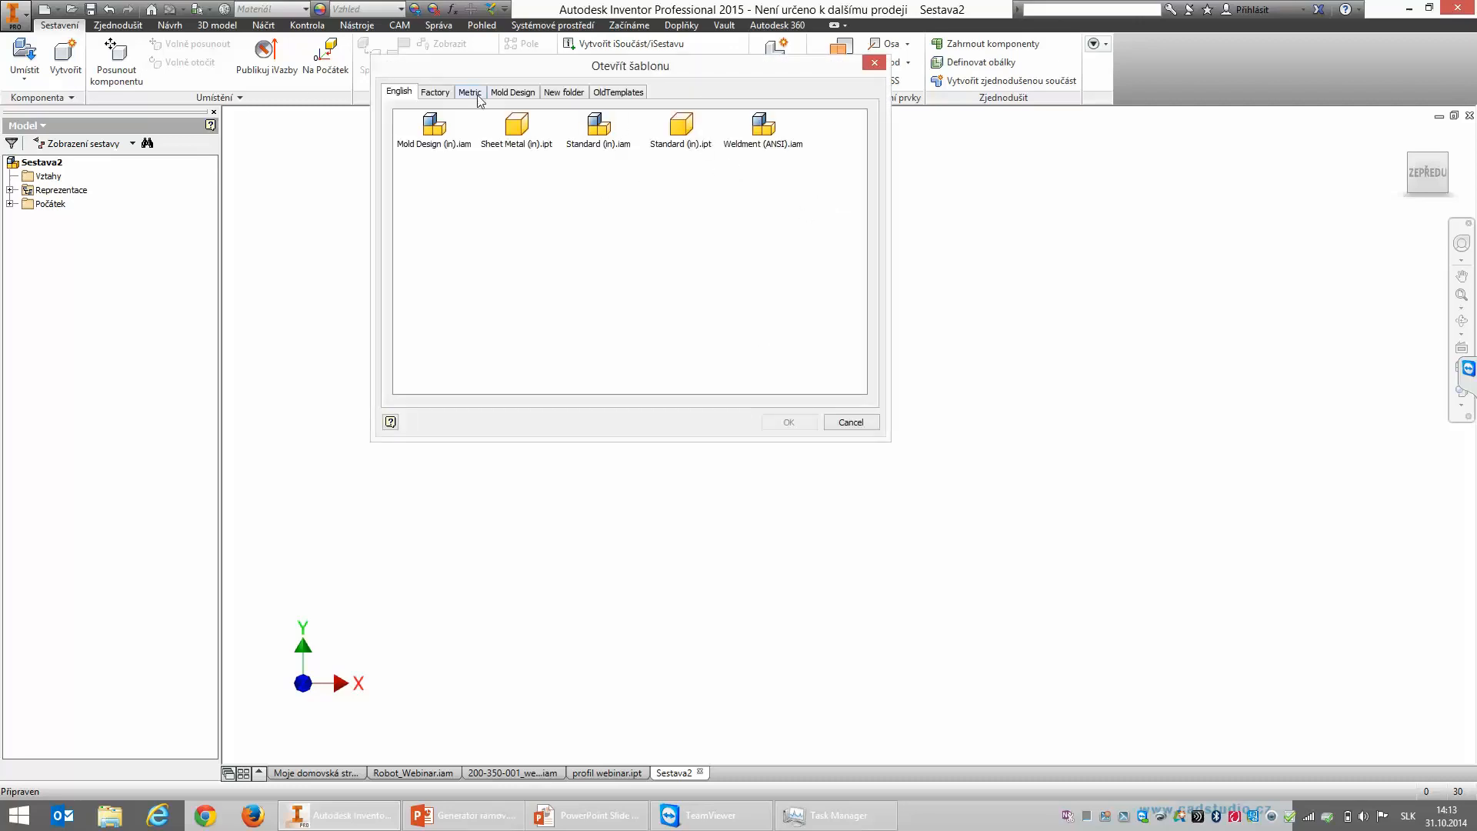
{"action": "left_click", "coordinate": [473, 93]}
{"action": "double_click", "coordinate": [773, 200]}
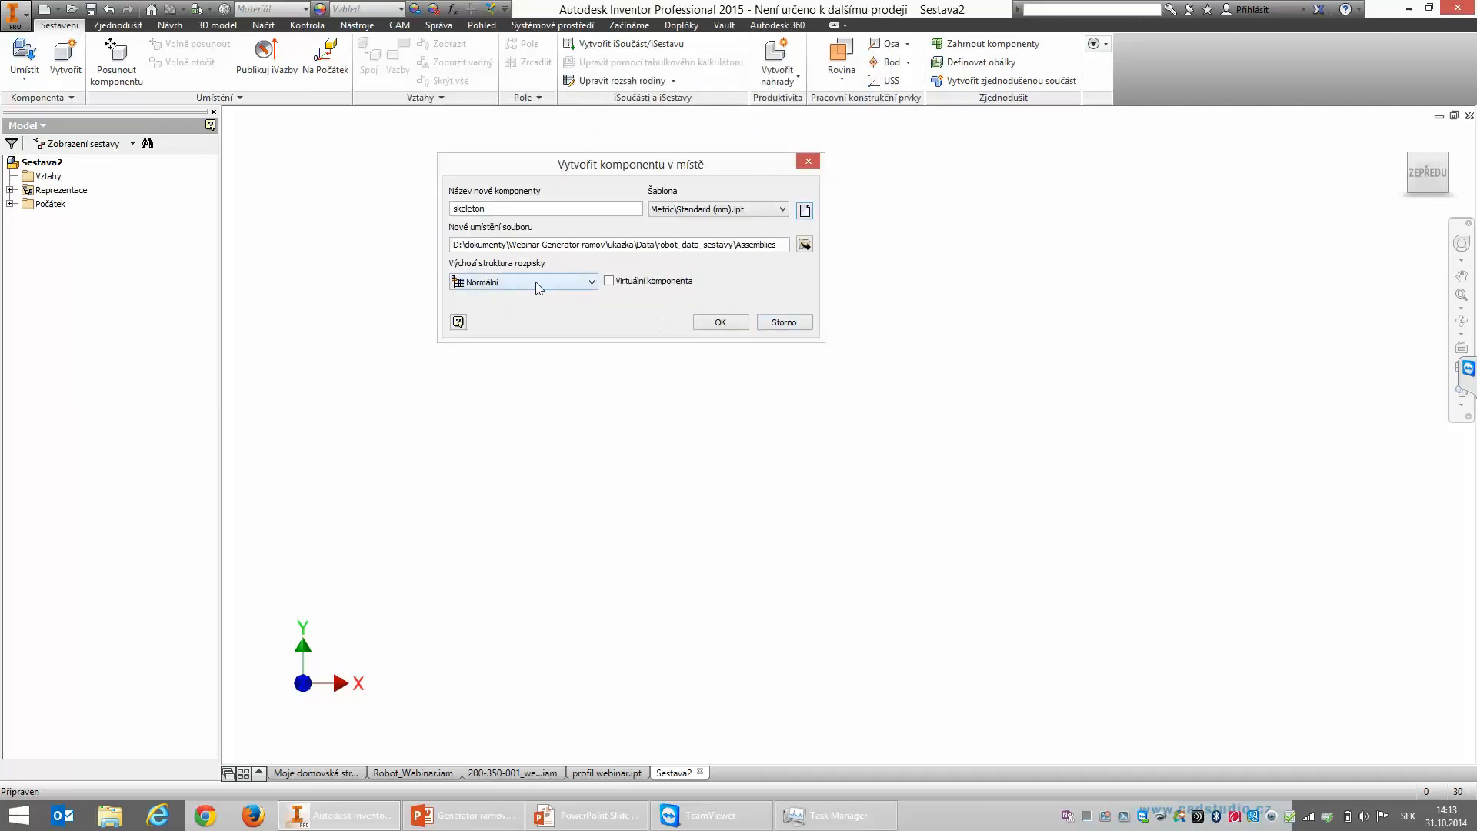
{"action": "left_click", "coordinate": [580, 283]}
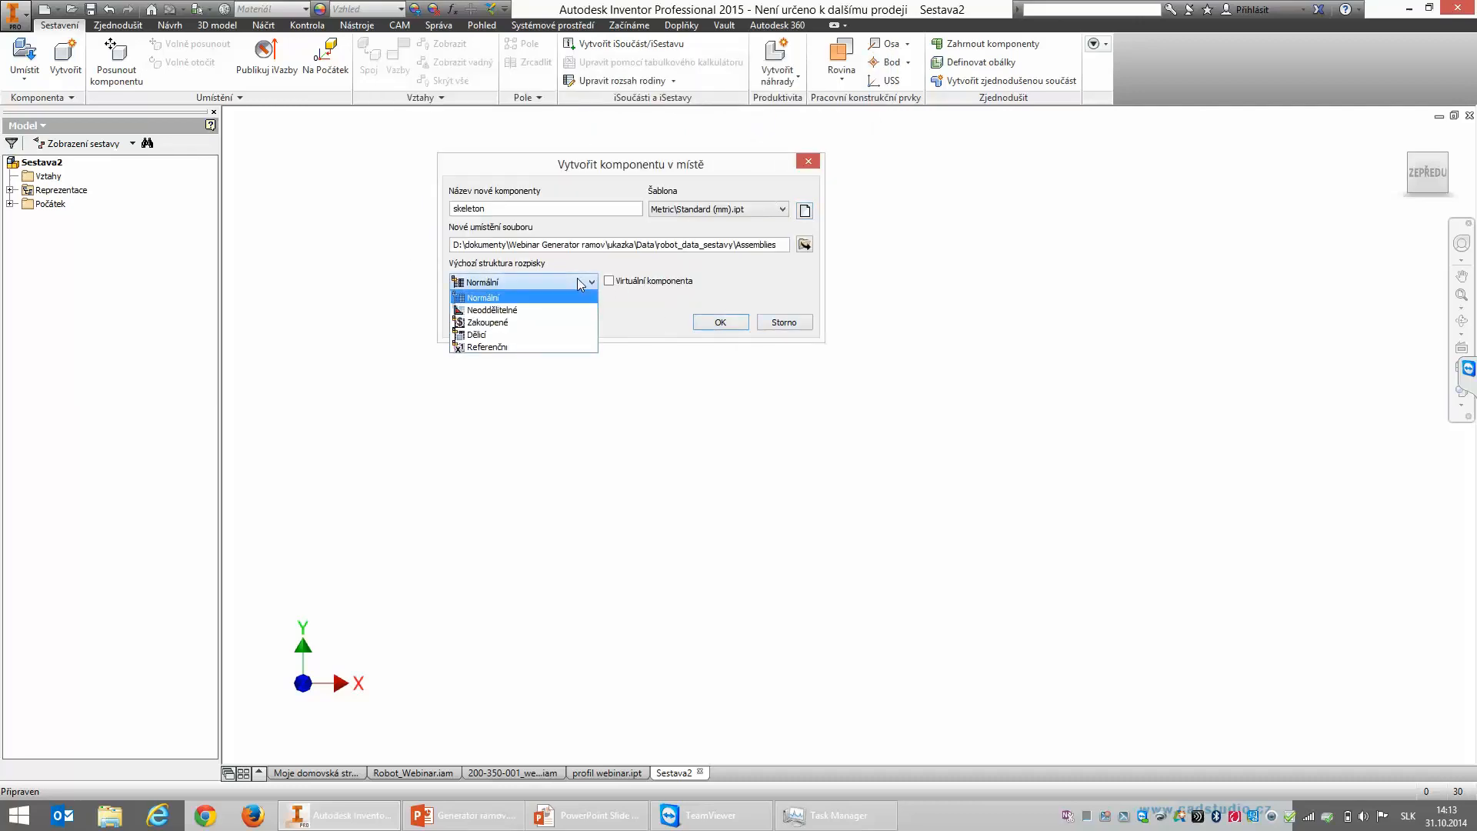
{"action": "left_click", "coordinate": [539, 346]}
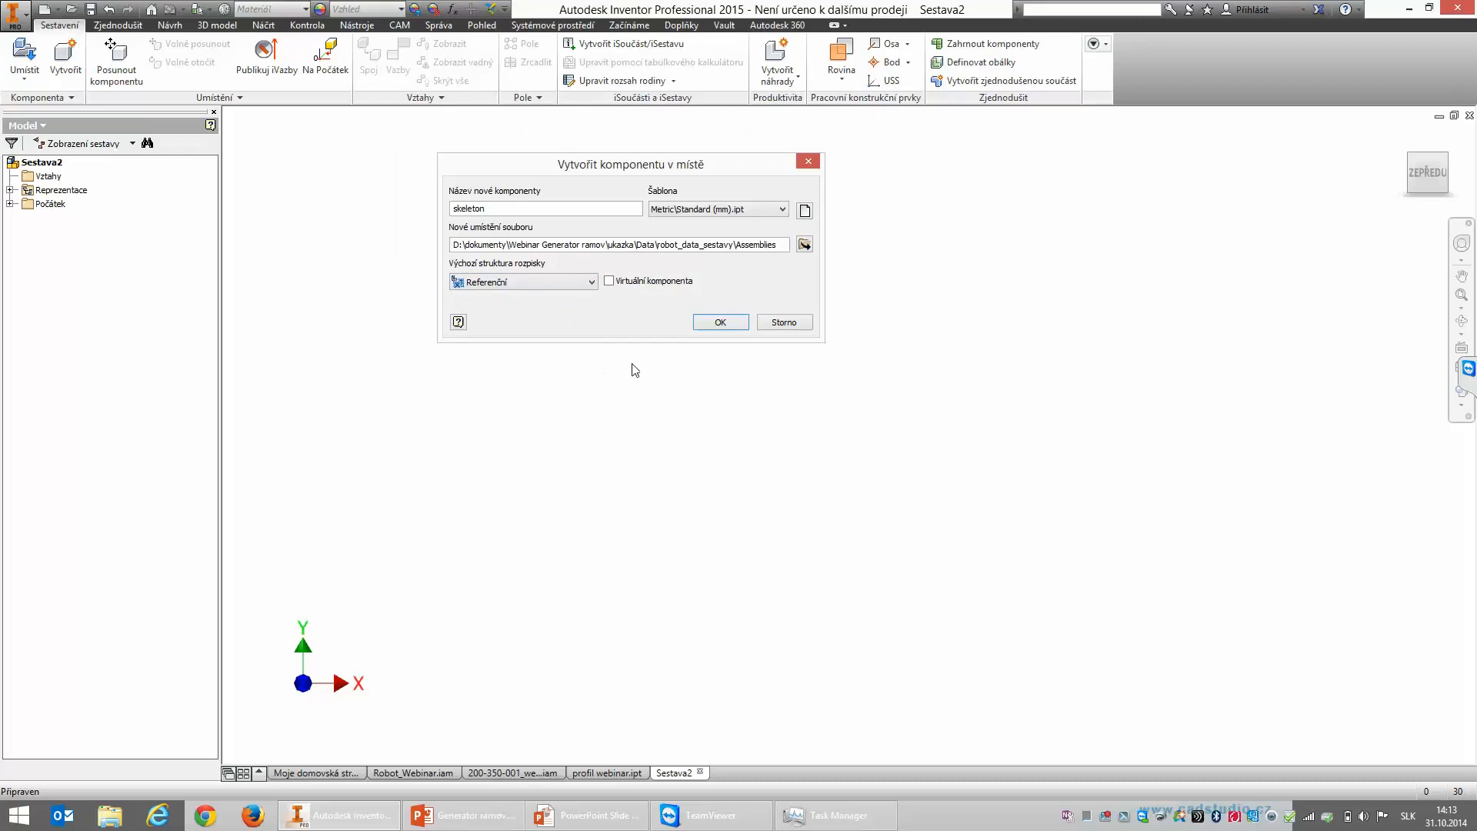
{"action": "left_click", "coordinate": [724, 323]}
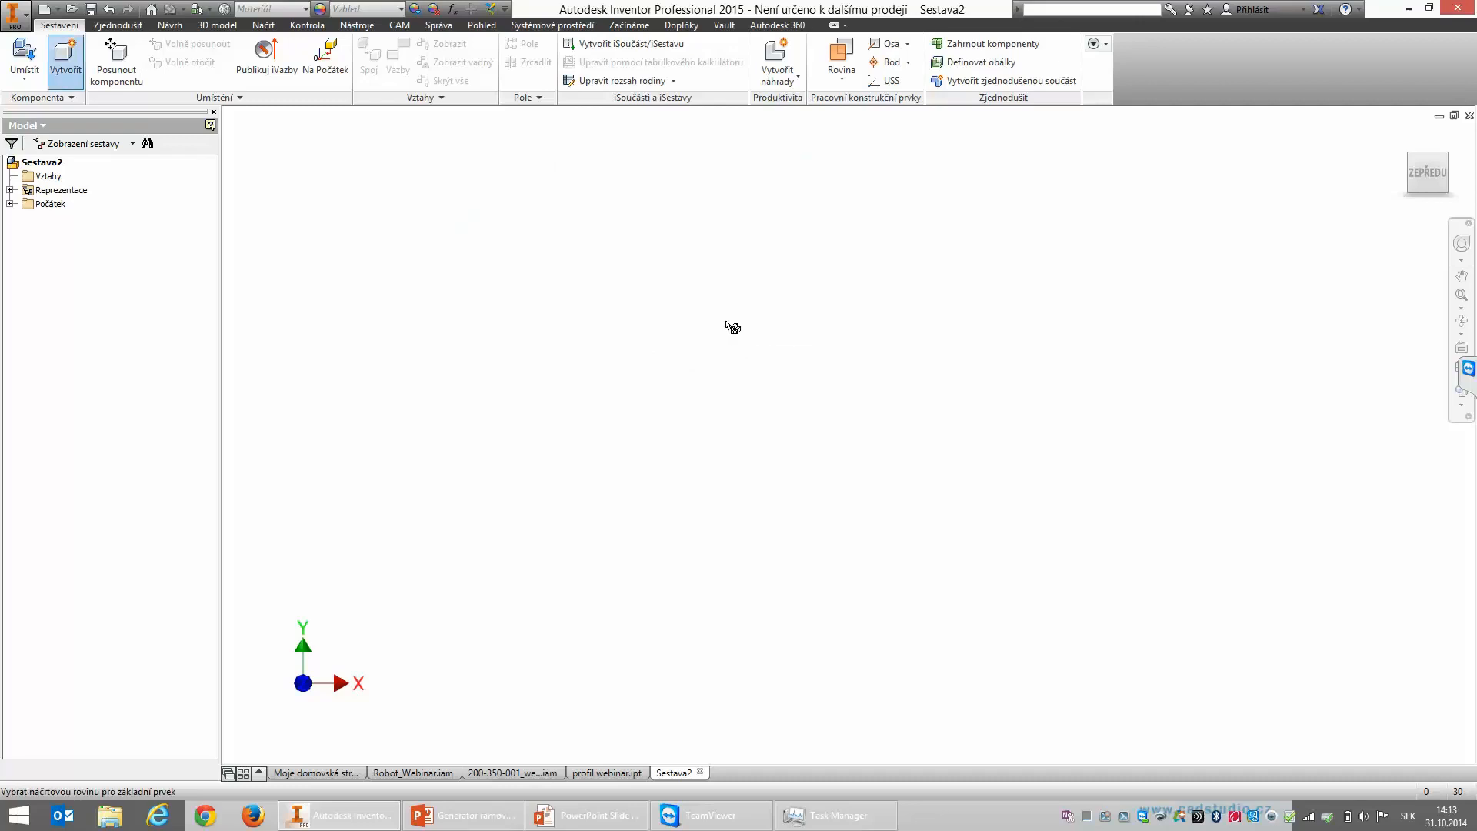
{"action": "left_click", "coordinate": [10, 204]}
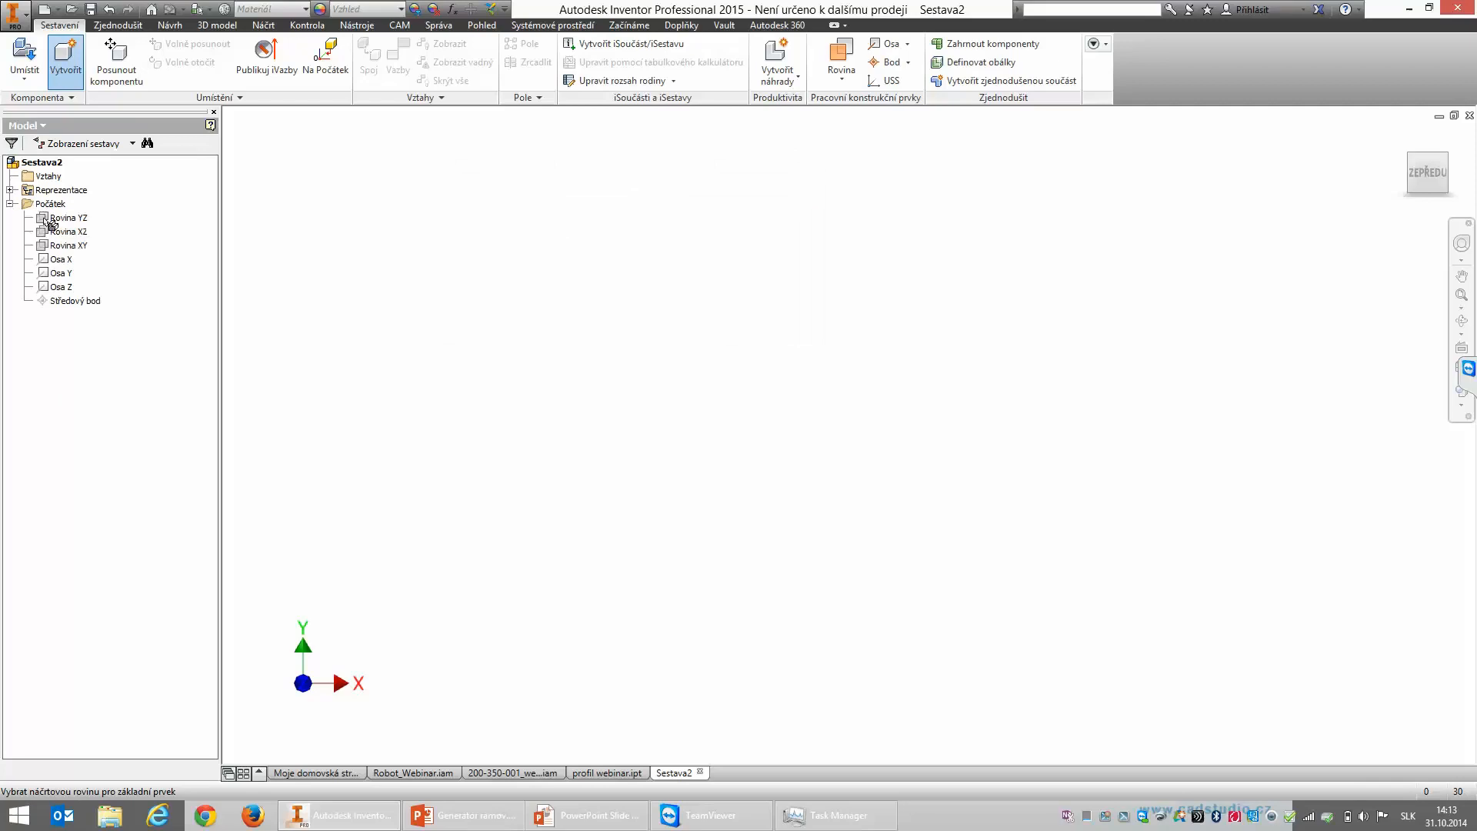
{"action": "left_click", "coordinate": [77, 248]}
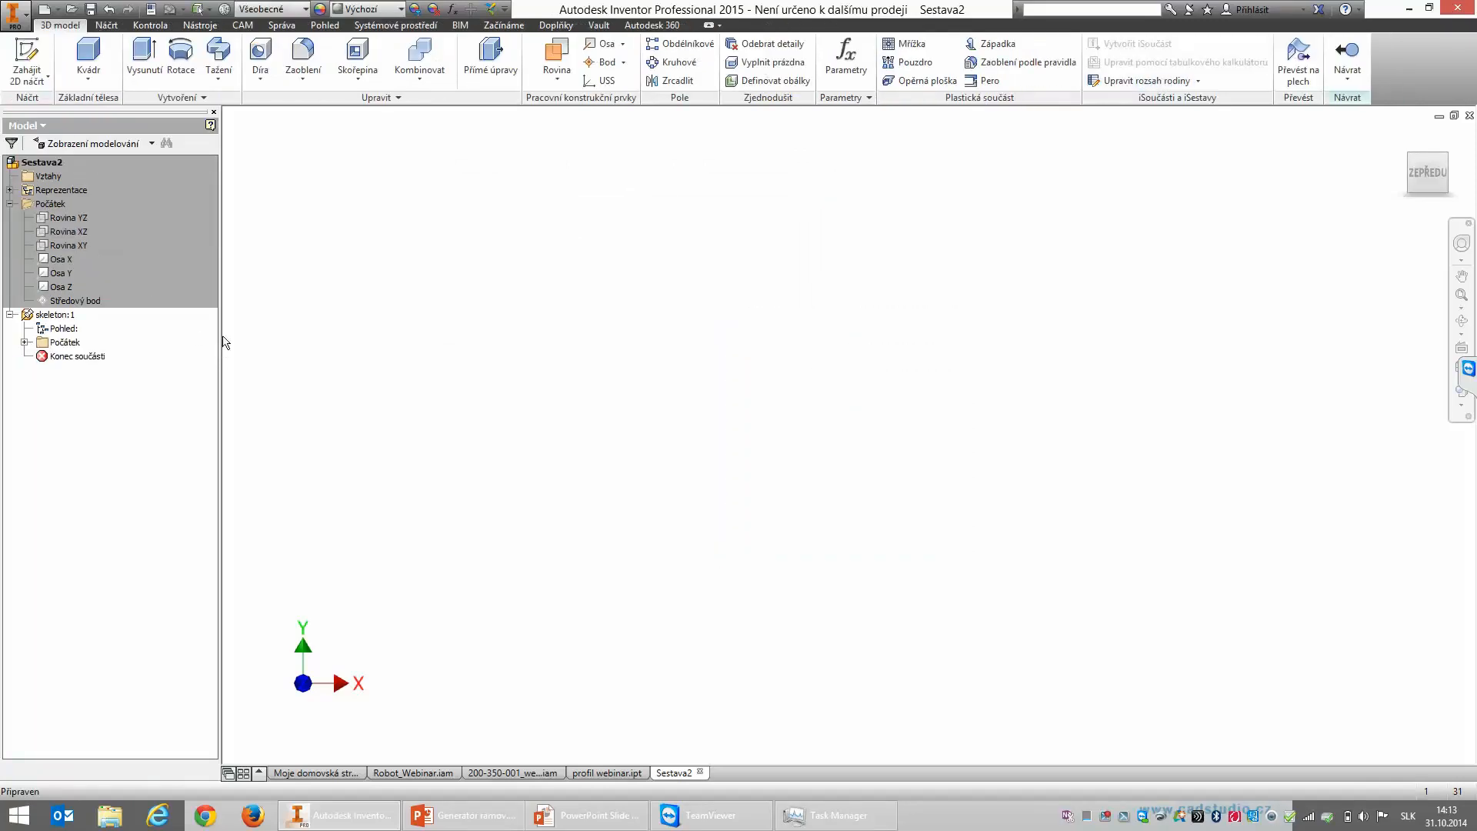
Step: Sketch a 1000 by 500 mm centre-point rectangle at the origin on the skeleton part's XY plane and finish the sketch
{"action": "left_click", "coordinate": [27, 55]}
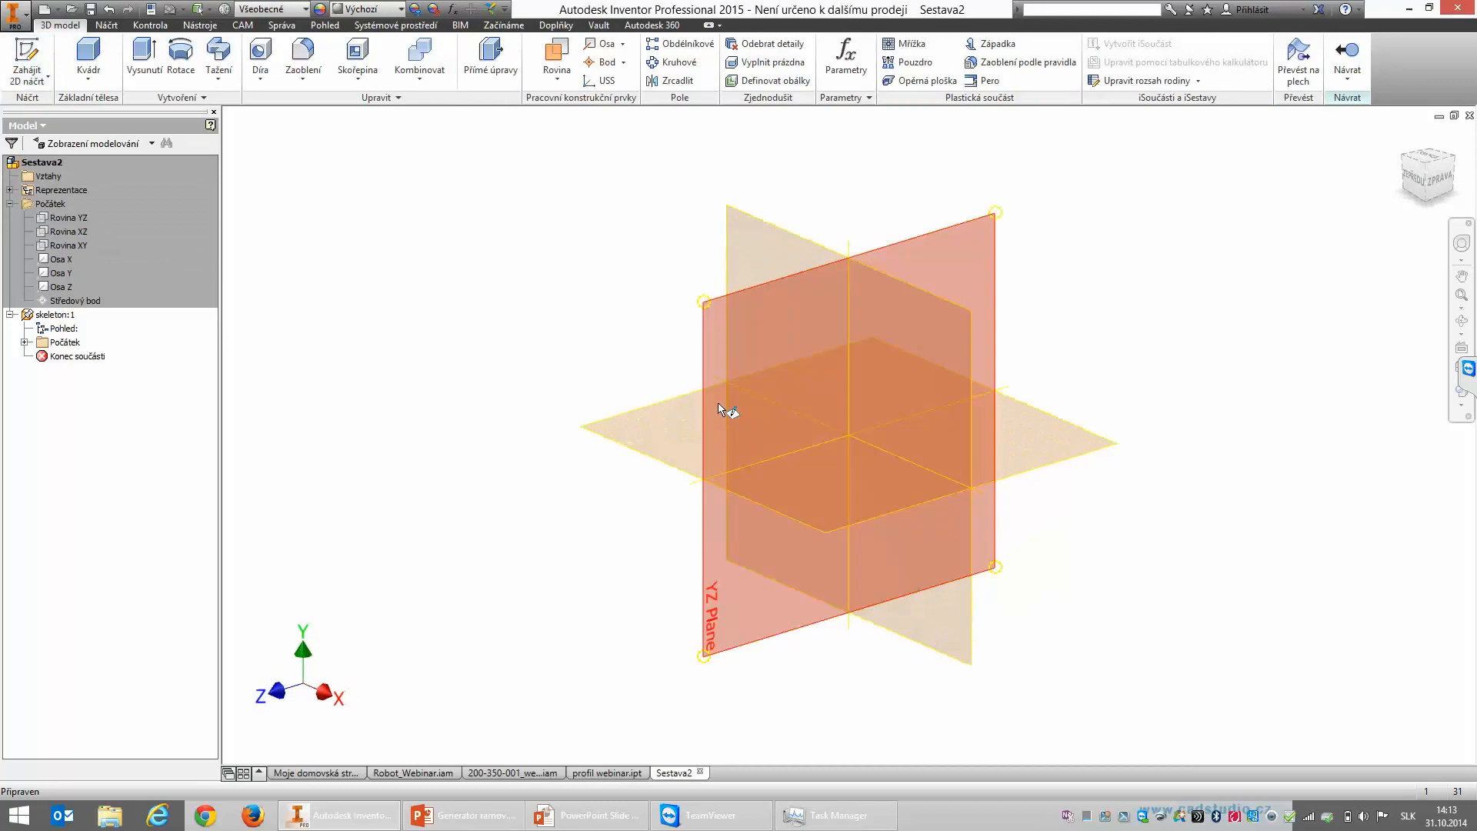
{"action": "left_click", "coordinate": [777, 240]}
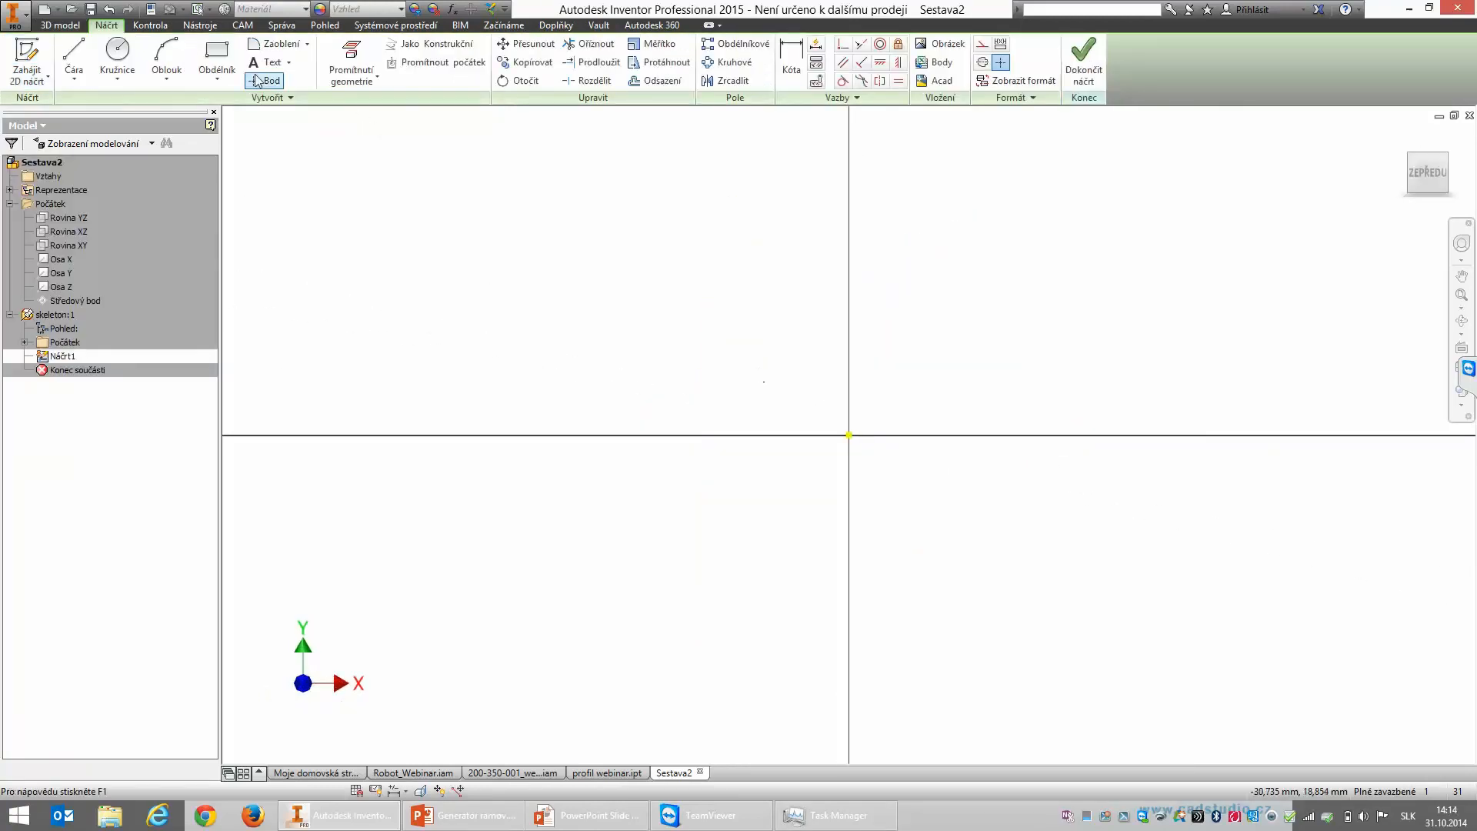
{"action": "left_click", "coordinate": [217, 75]}
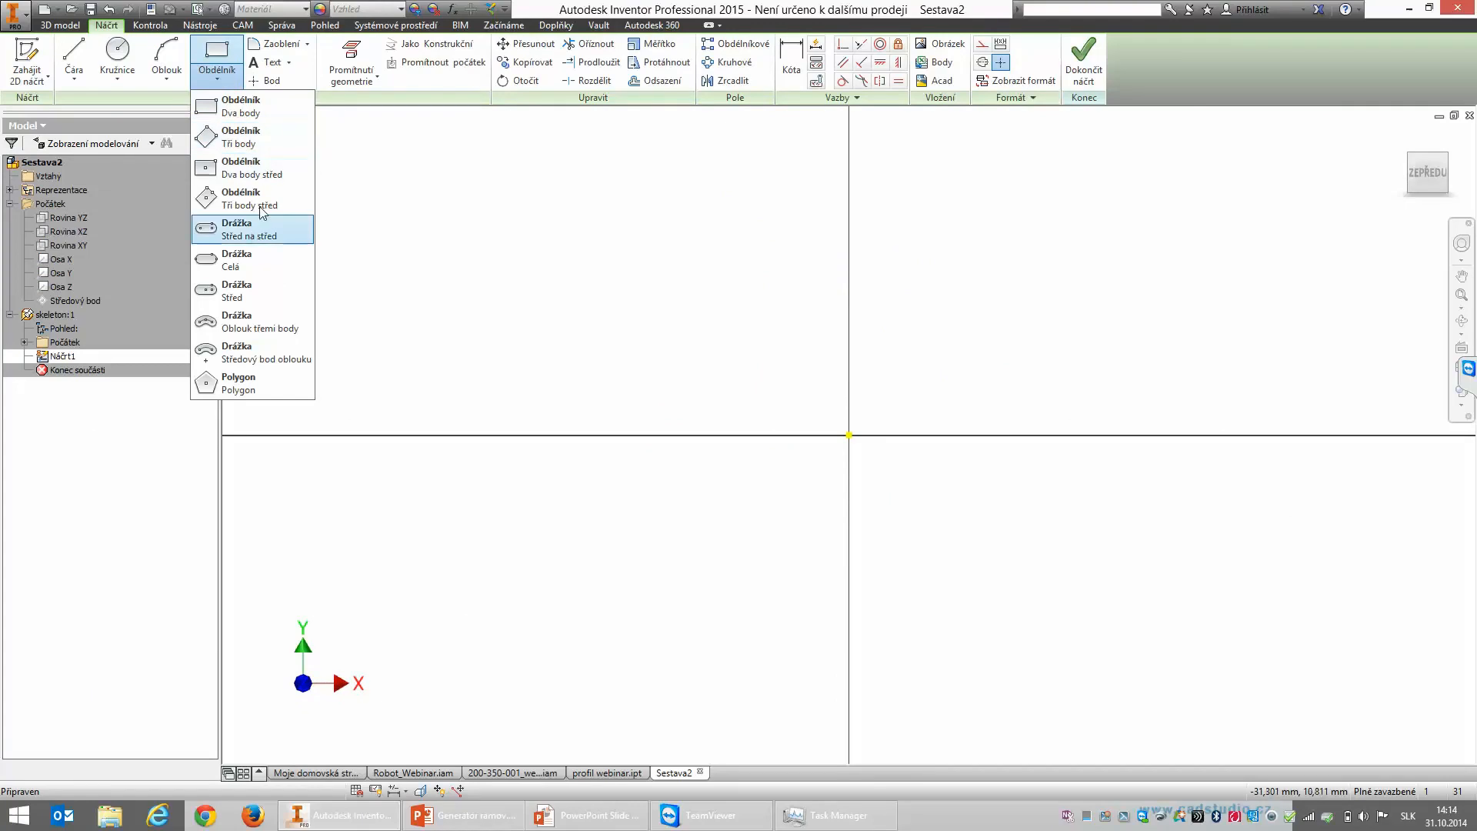
{"action": "left_click", "coordinate": [247, 167]}
{"action": "left_click", "coordinate": [847, 436]}
{"action": "type", "text": "1000"}
{"action": "key", "text": "Tab"}
{"action": "type", "text": "50"}
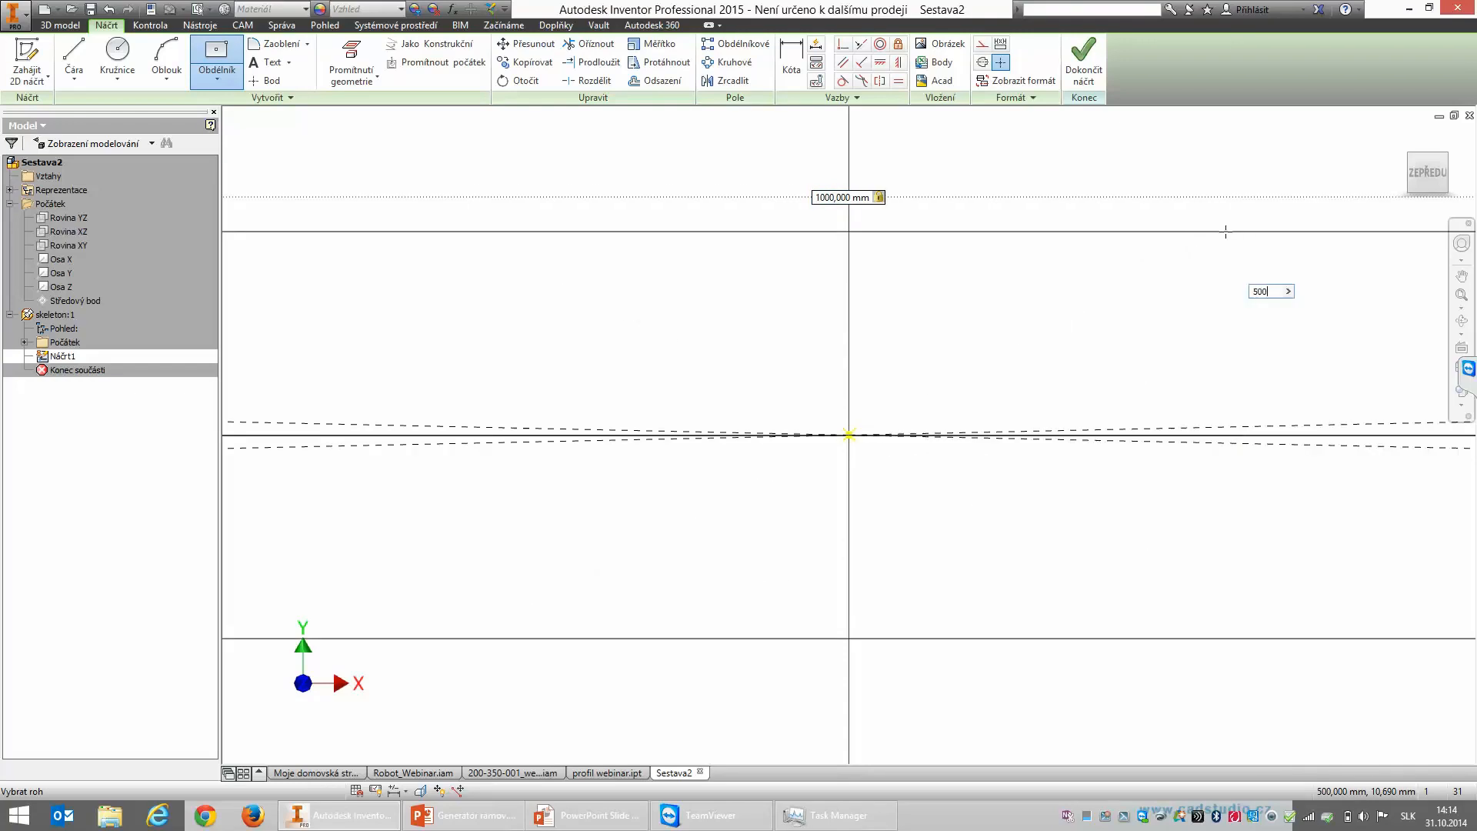
{"action": "key", "text": "Return"}
{"action": "scroll", "coordinate": [1115, 264], "scroll_direction": "up", "scroll_amount": 4}
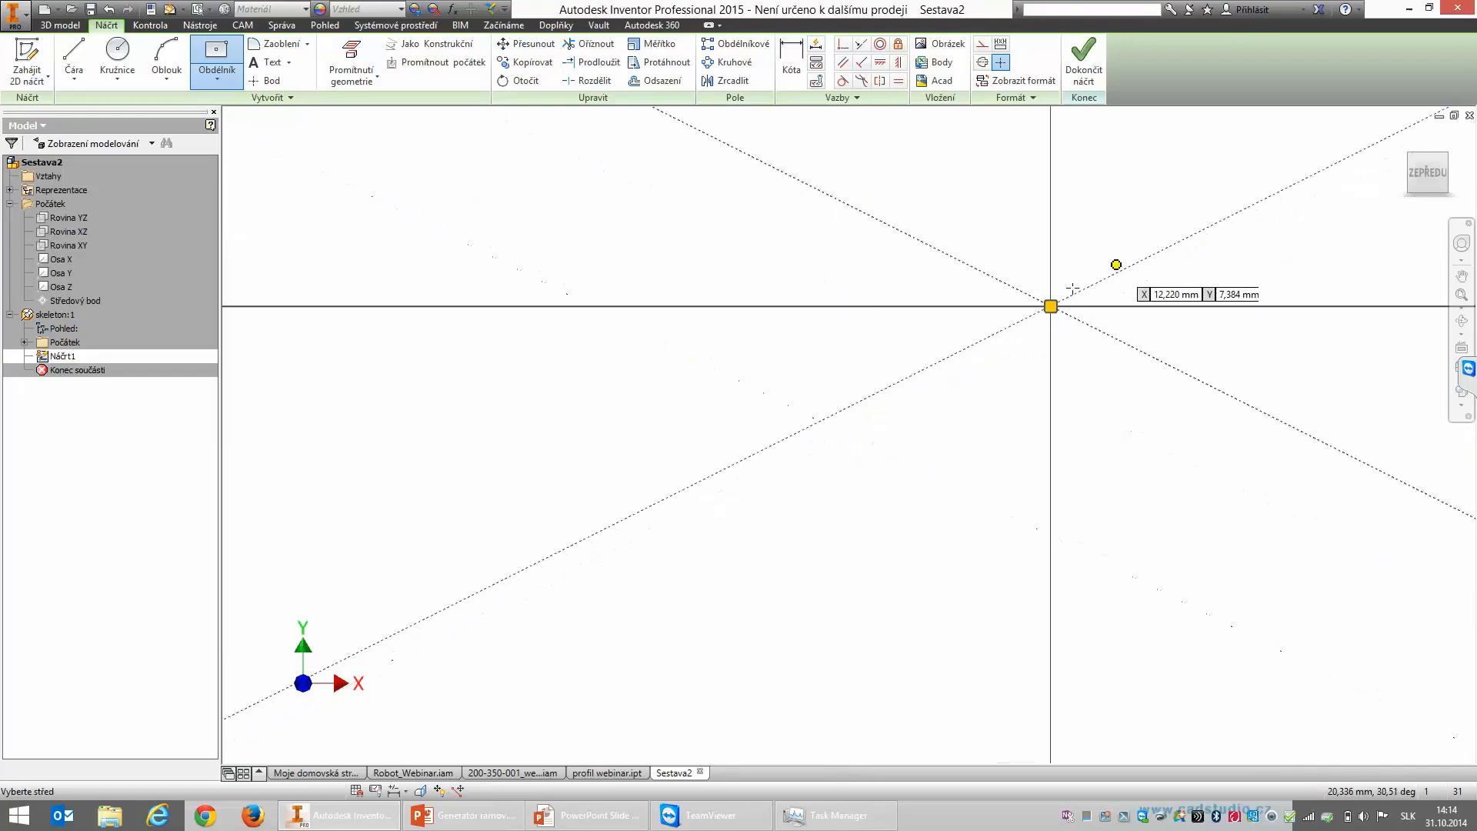
{"action": "left_click", "coordinate": [1084, 58]}
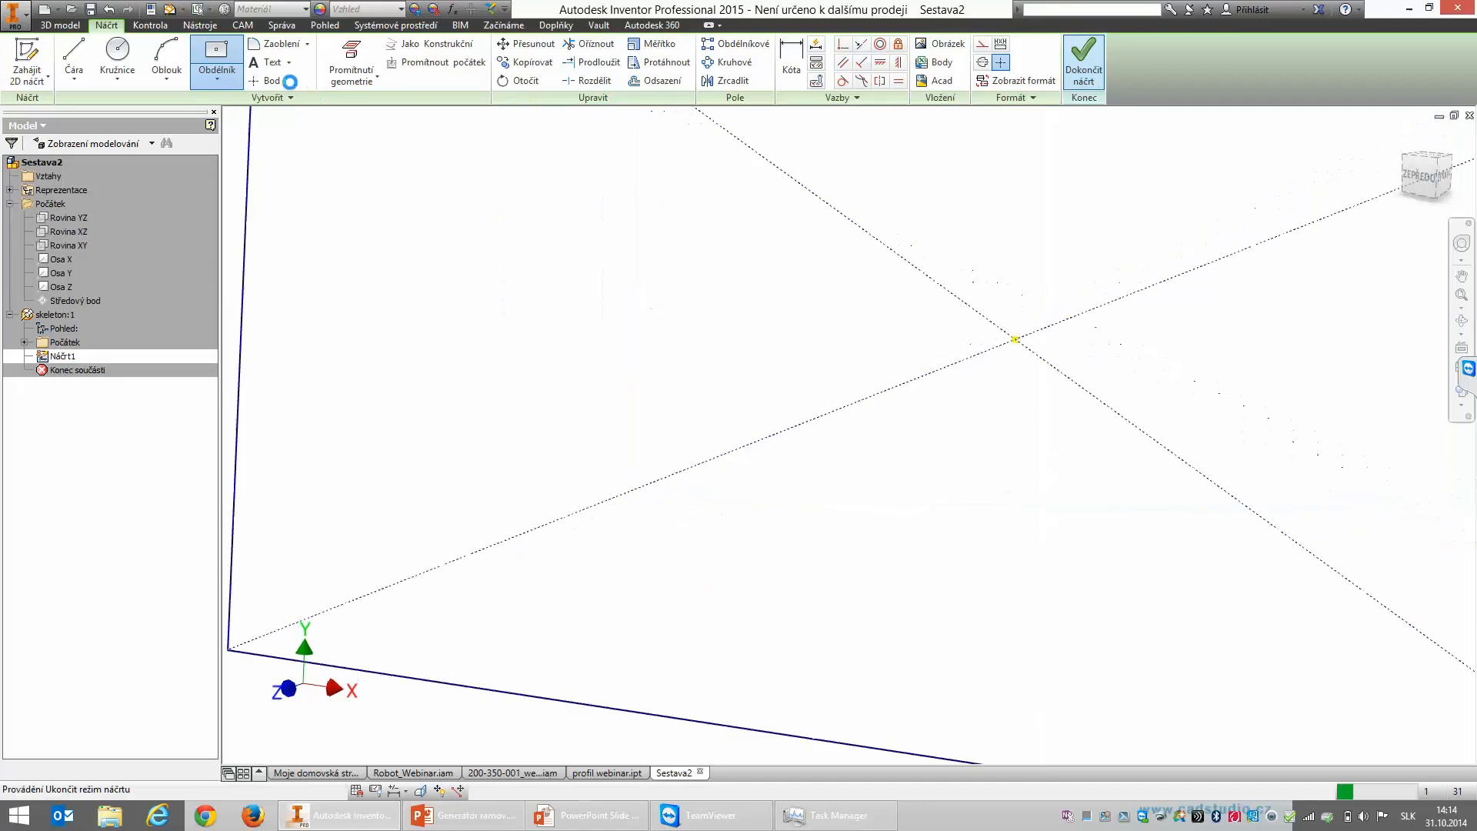
Step: Extrude the rectangle 400 mm into a solid block and return to the assembly
{"action": "left_click", "coordinate": [144, 62]}
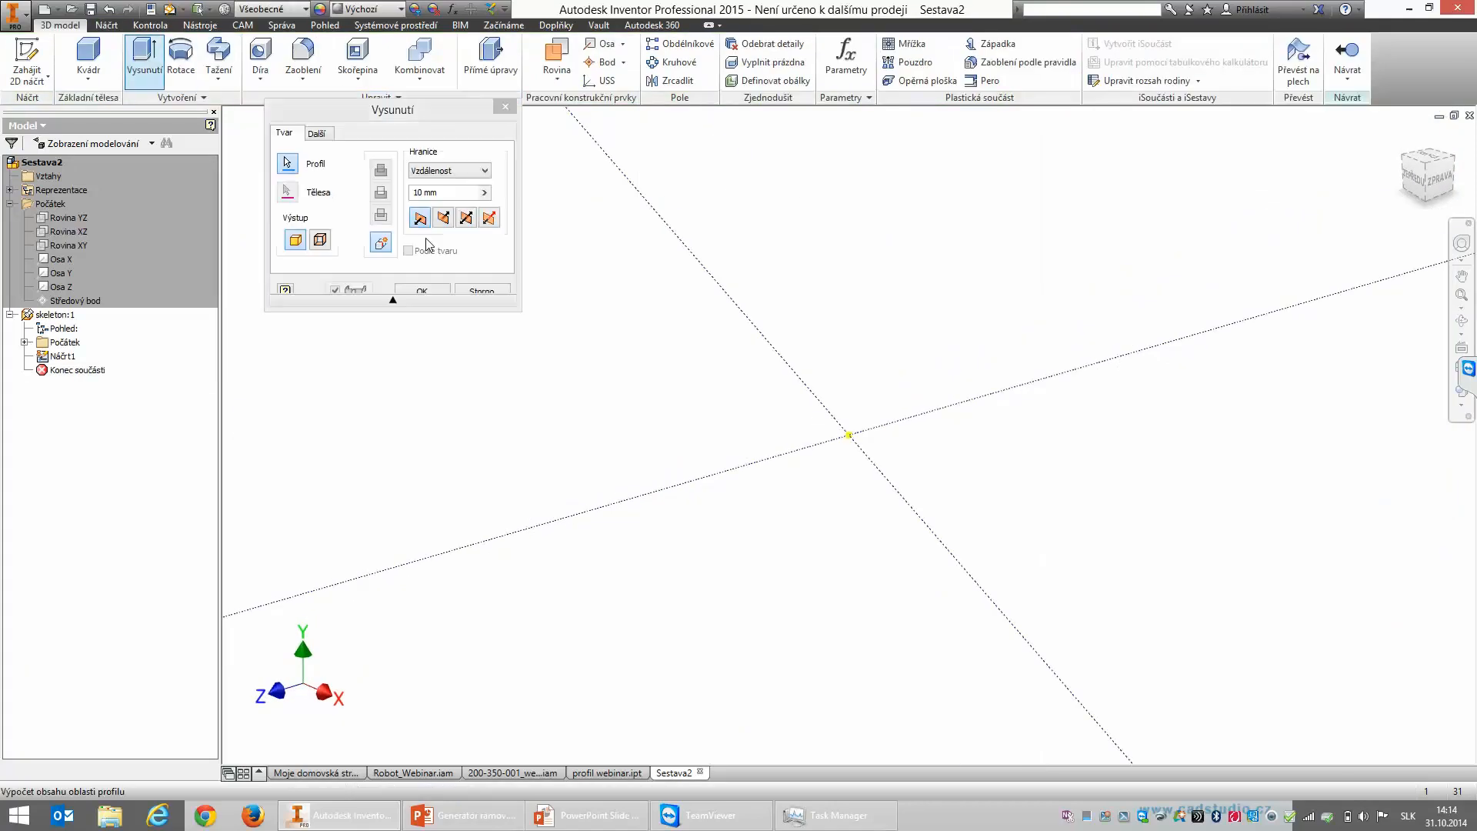
{"action": "type", "text": "400"}
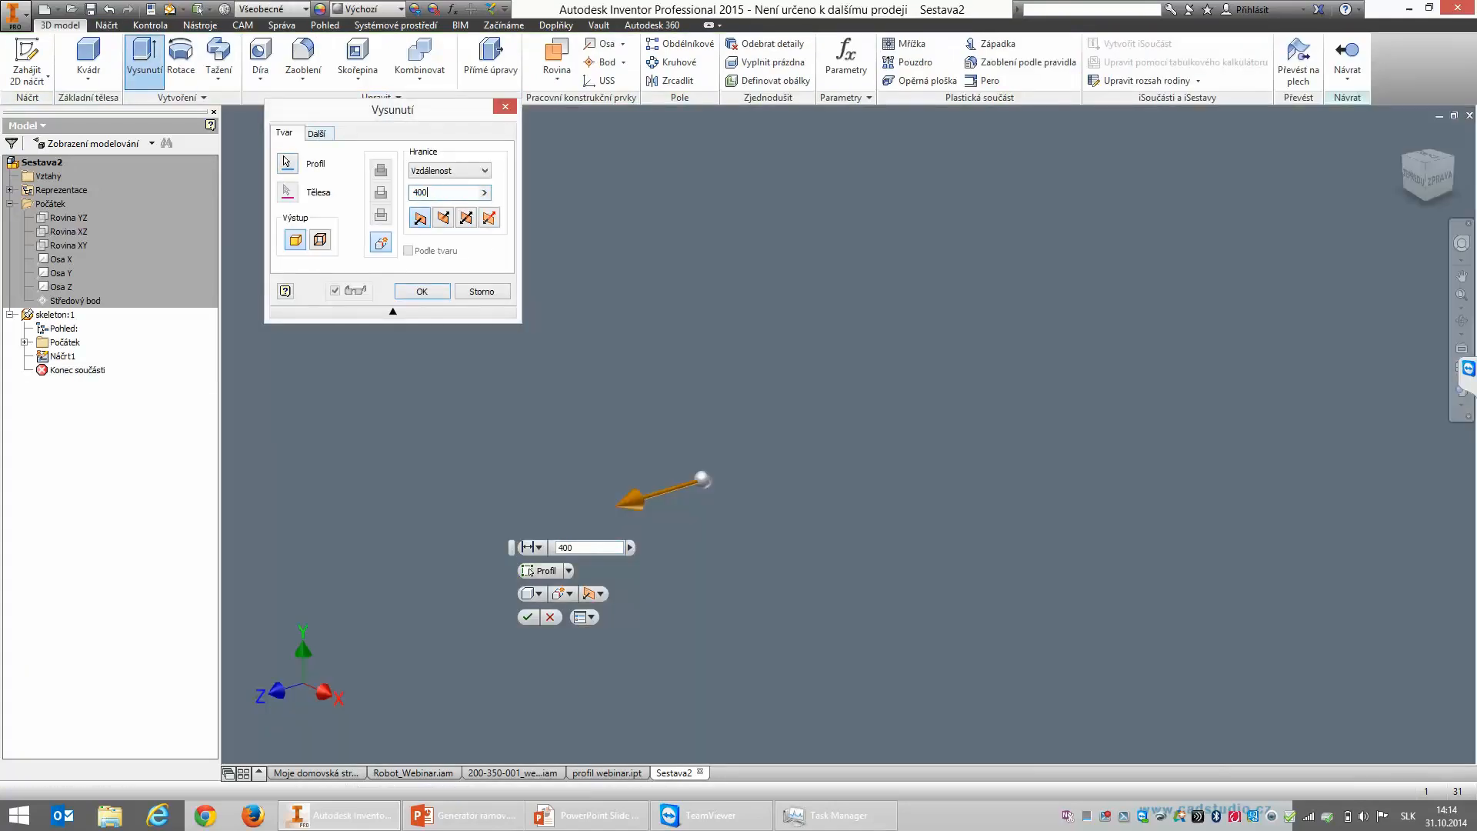
{"action": "left_click", "coordinate": [422, 291]}
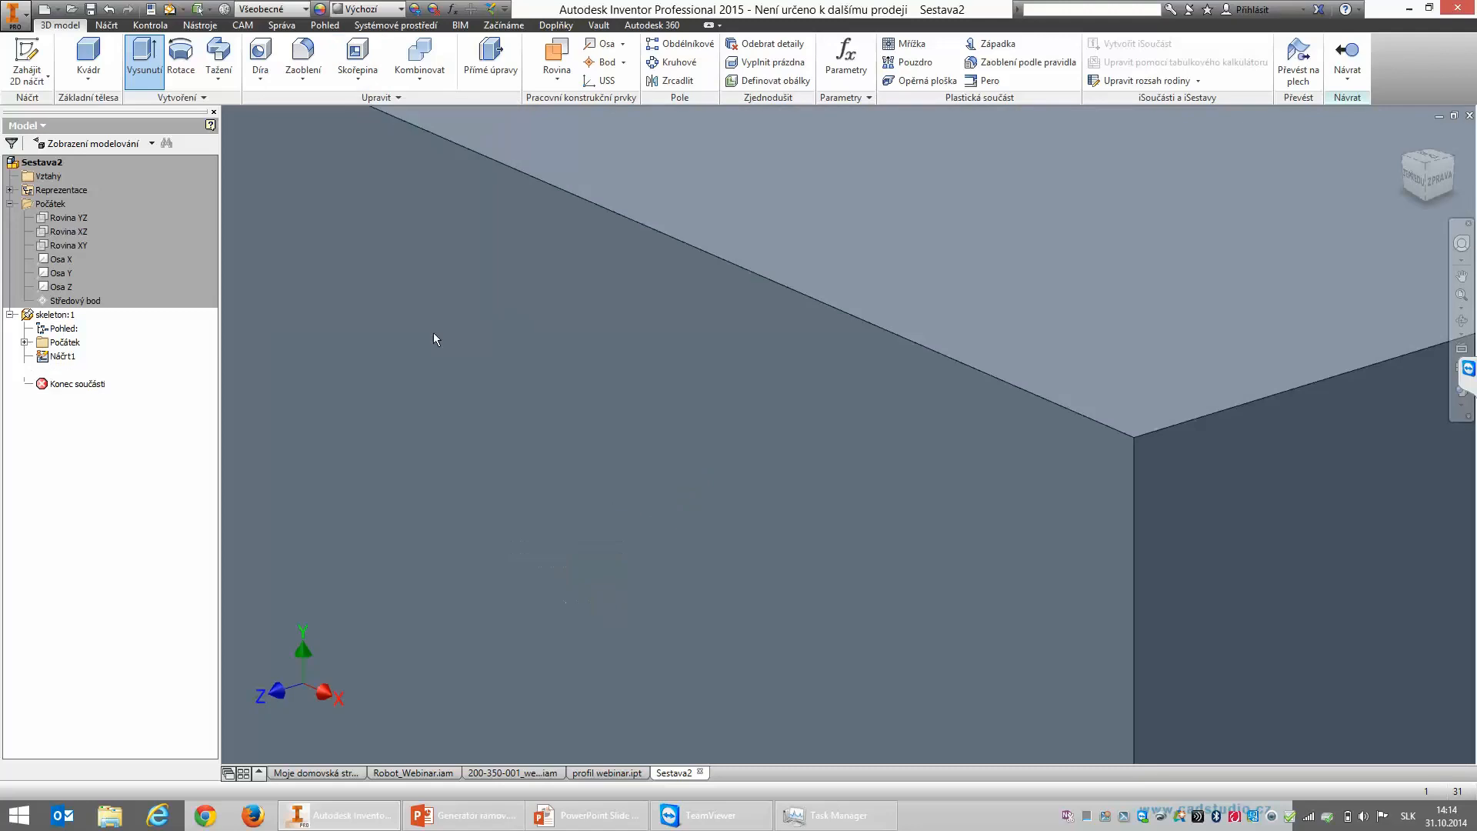
{"action": "scroll", "coordinate": [692, 454], "scroll_direction": "up", "scroll_amount": 8}
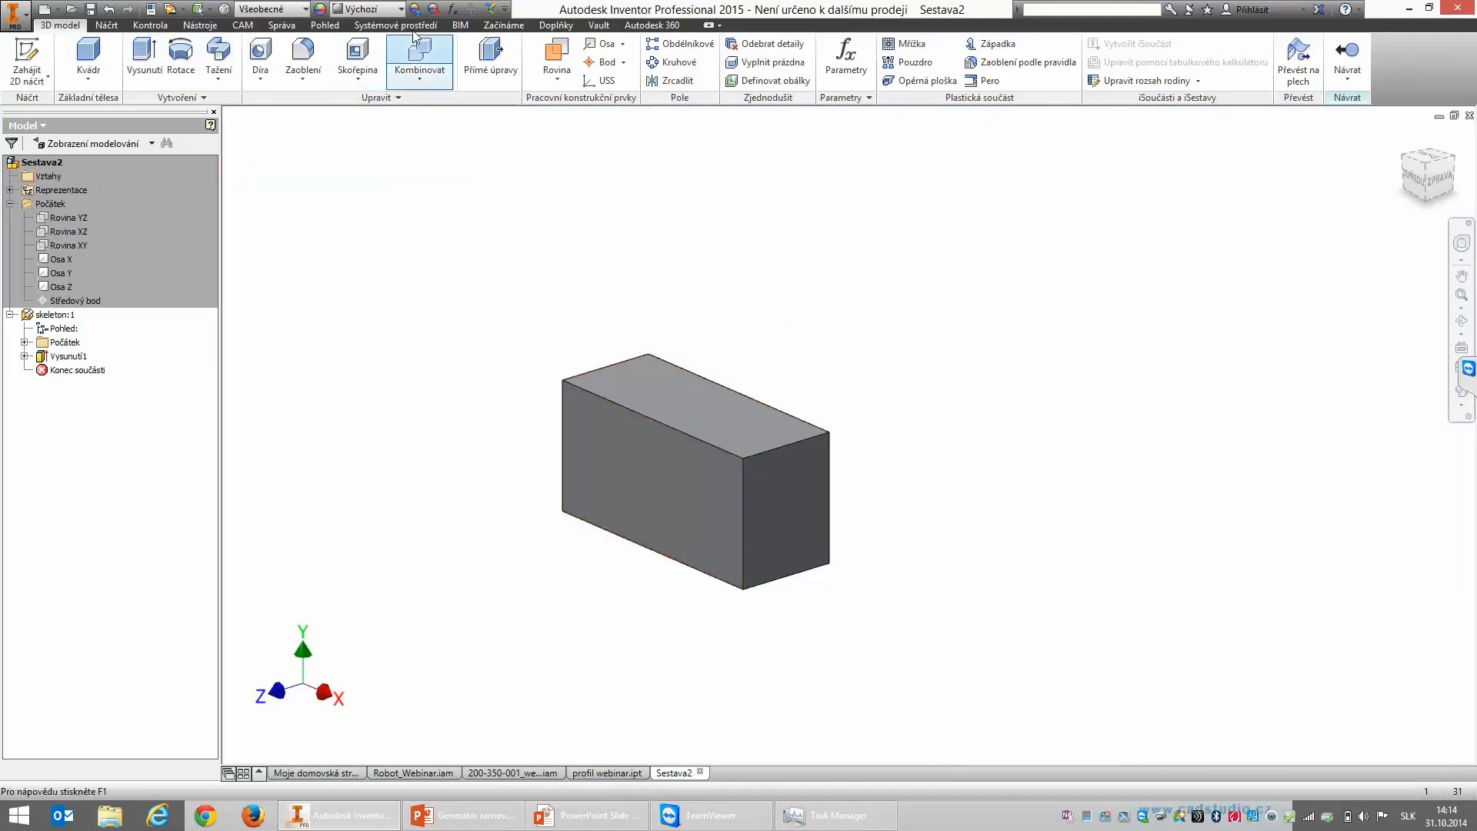
{"action": "left_click", "coordinate": [1357, 51]}
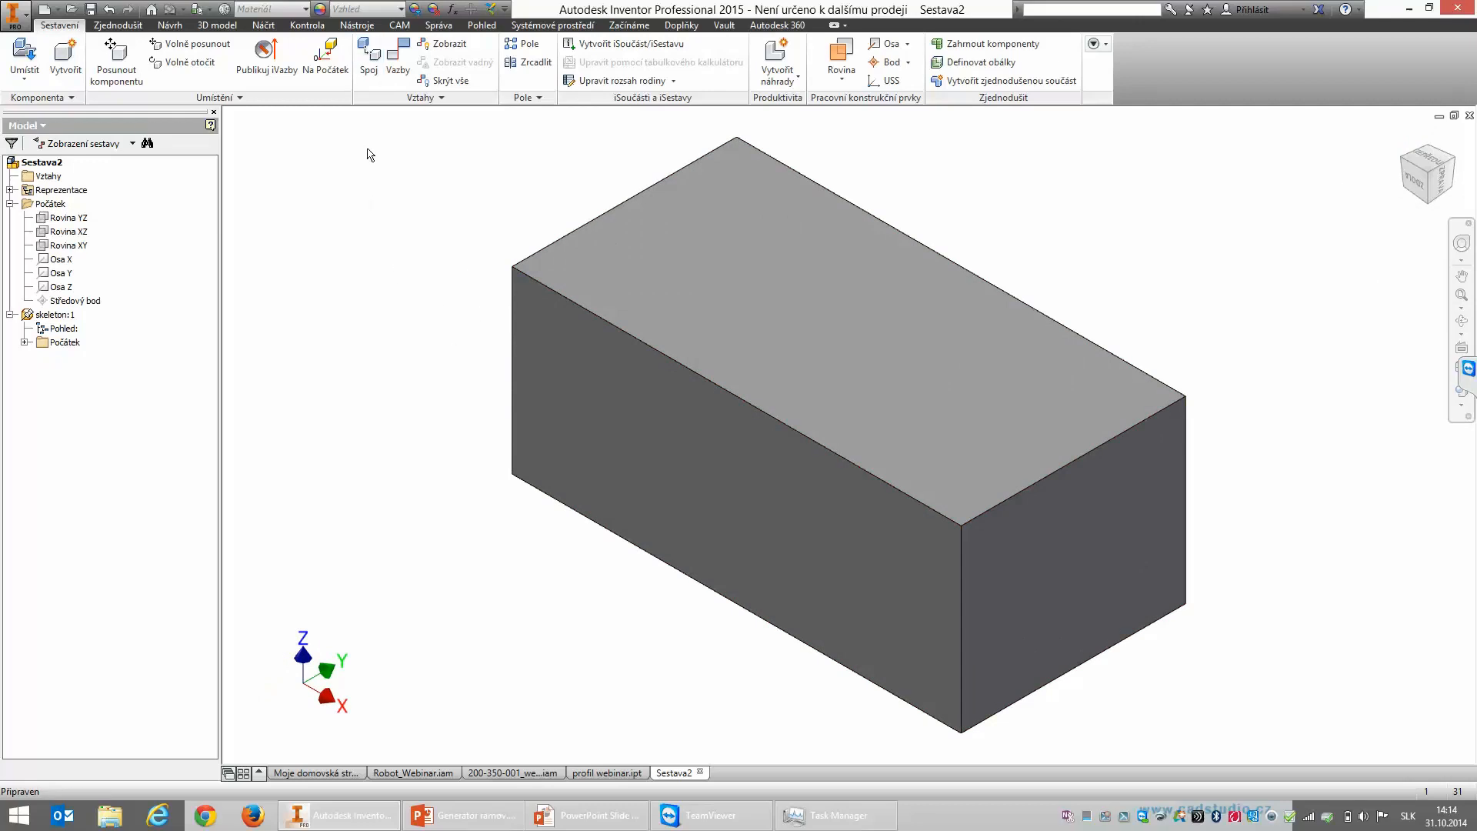
Step: Start inserting a frame and save the assembly as webinar-uzivatelsky profil in the Assemblies folder
{"action": "left_click", "coordinate": [170, 25]}
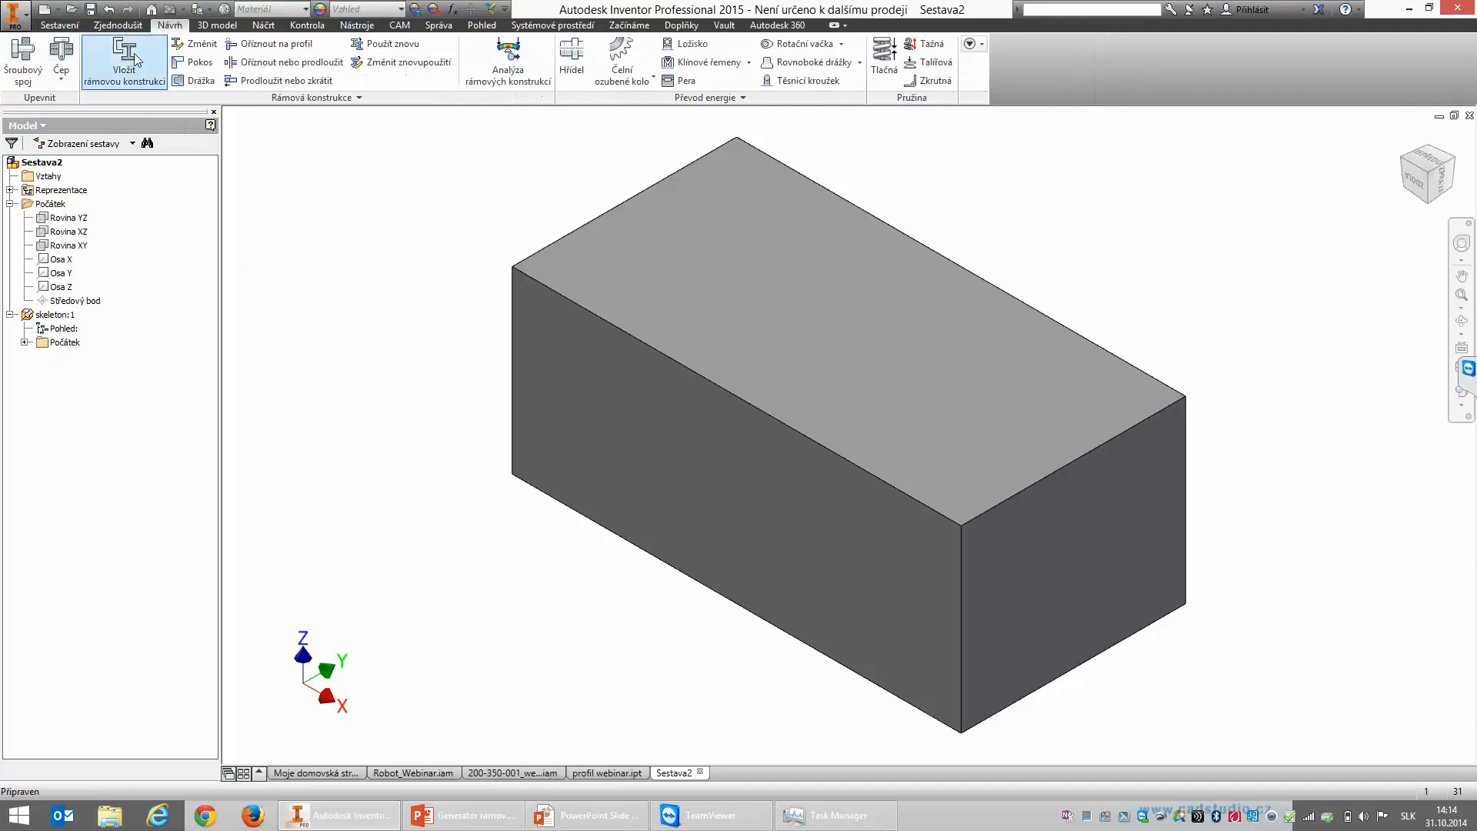
{"action": "left_click", "coordinate": [107, 71]}
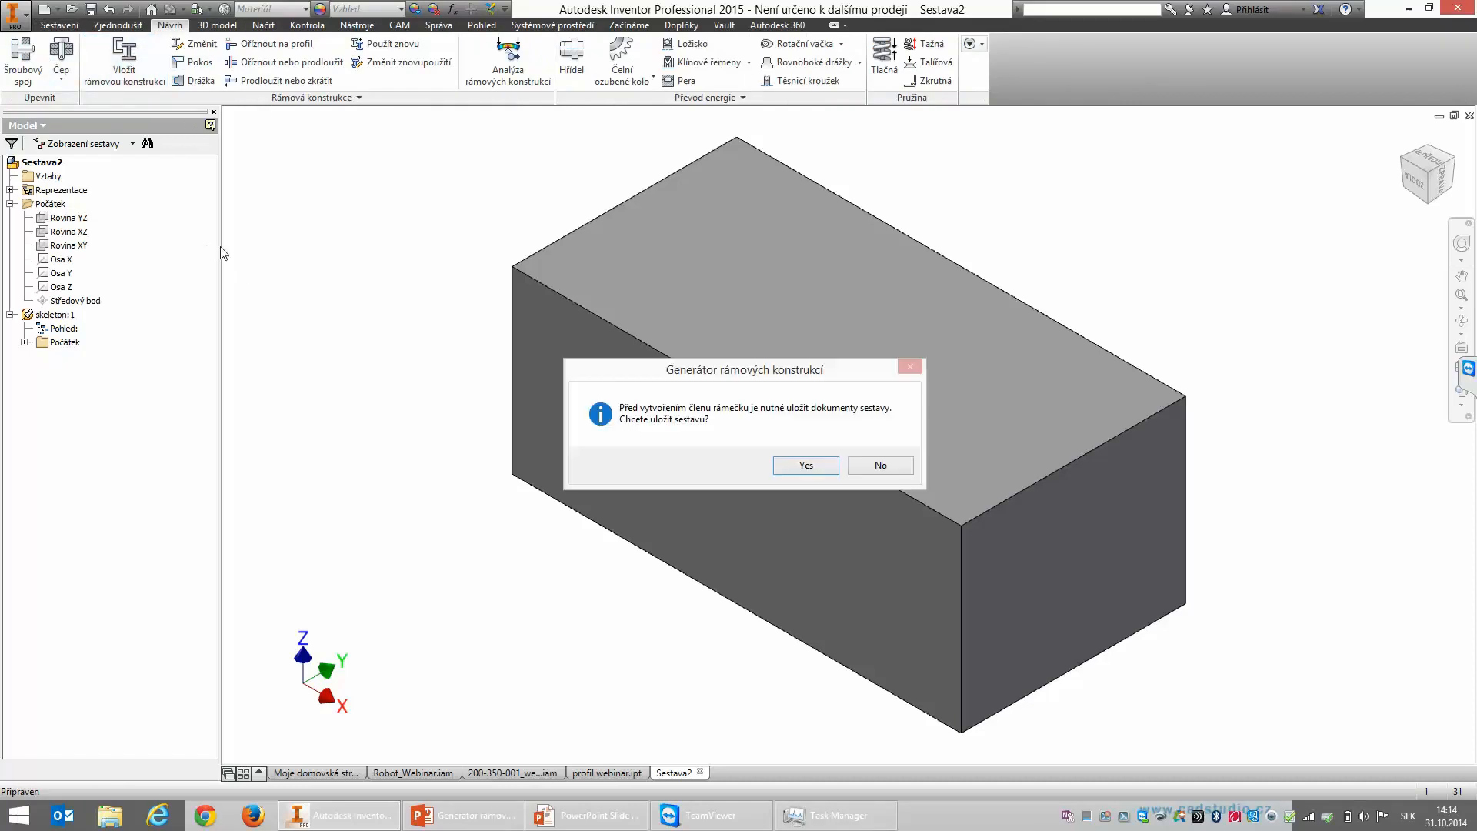
{"action": "left_click", "coordinate": [810, 468]}
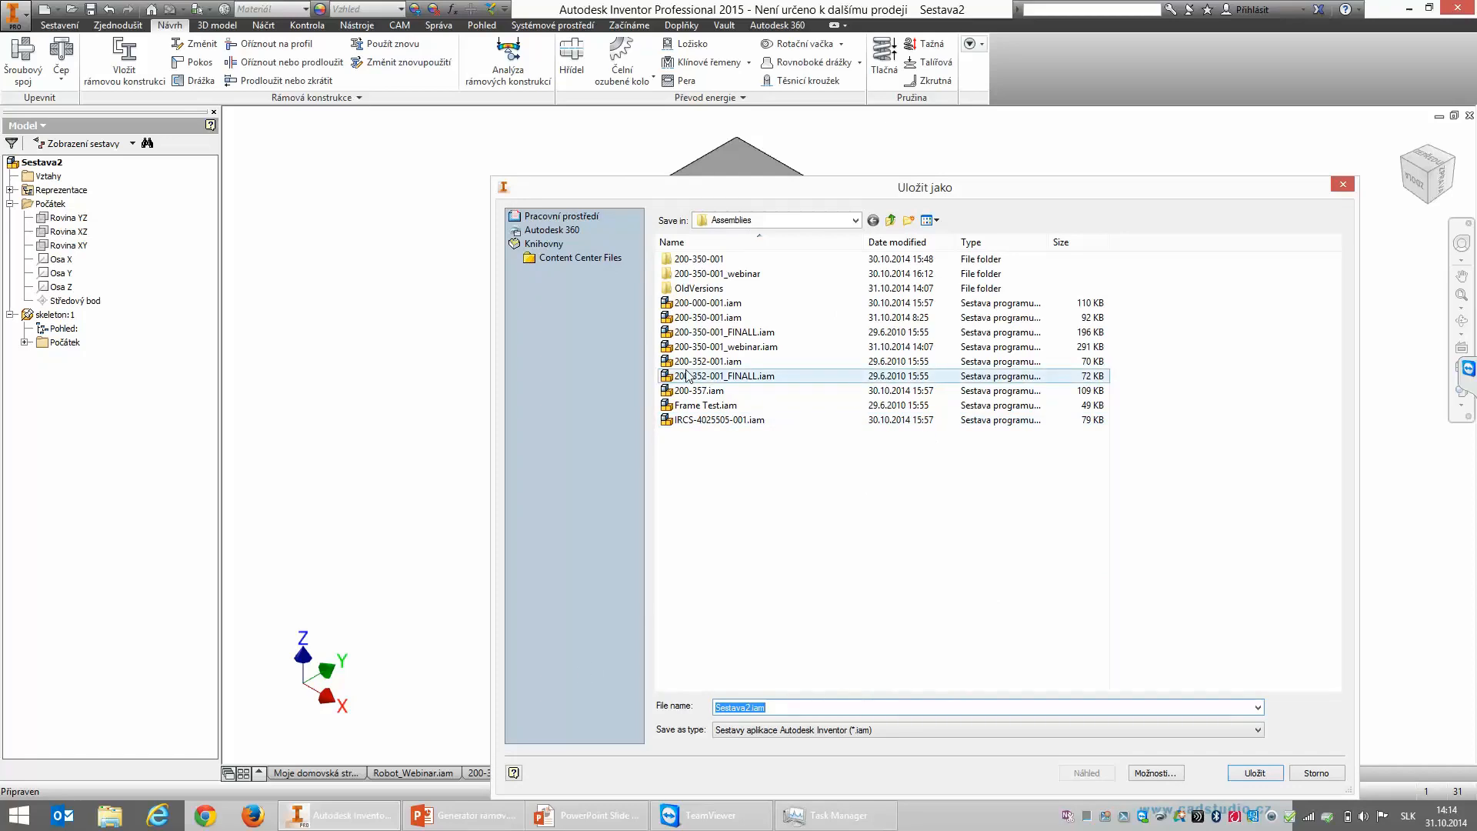
{"action": "type", "text": "webinar-uzivatelsky profil"}
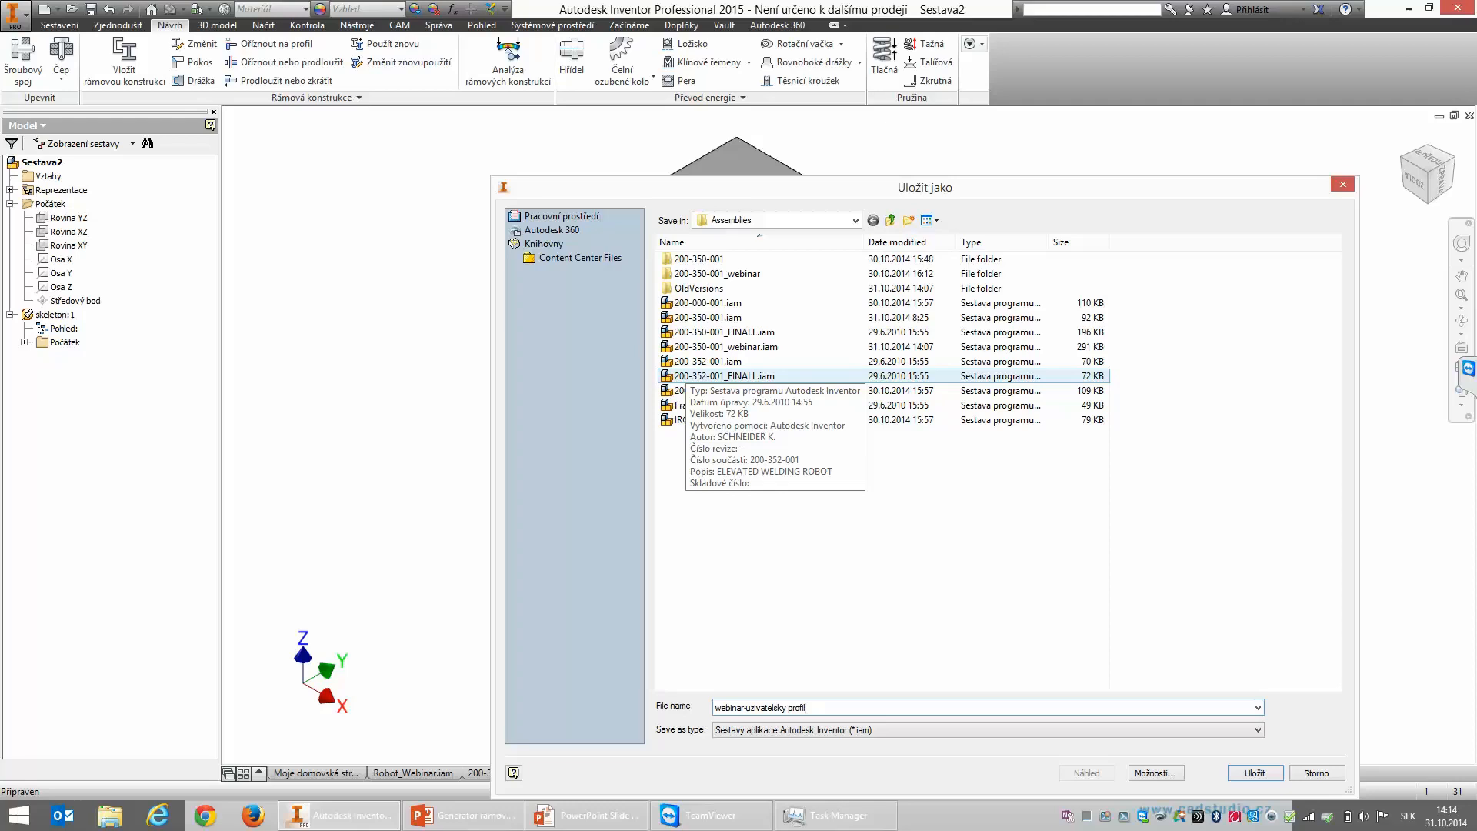
{"action": "left_click", "coordinate": [1255, 773]}
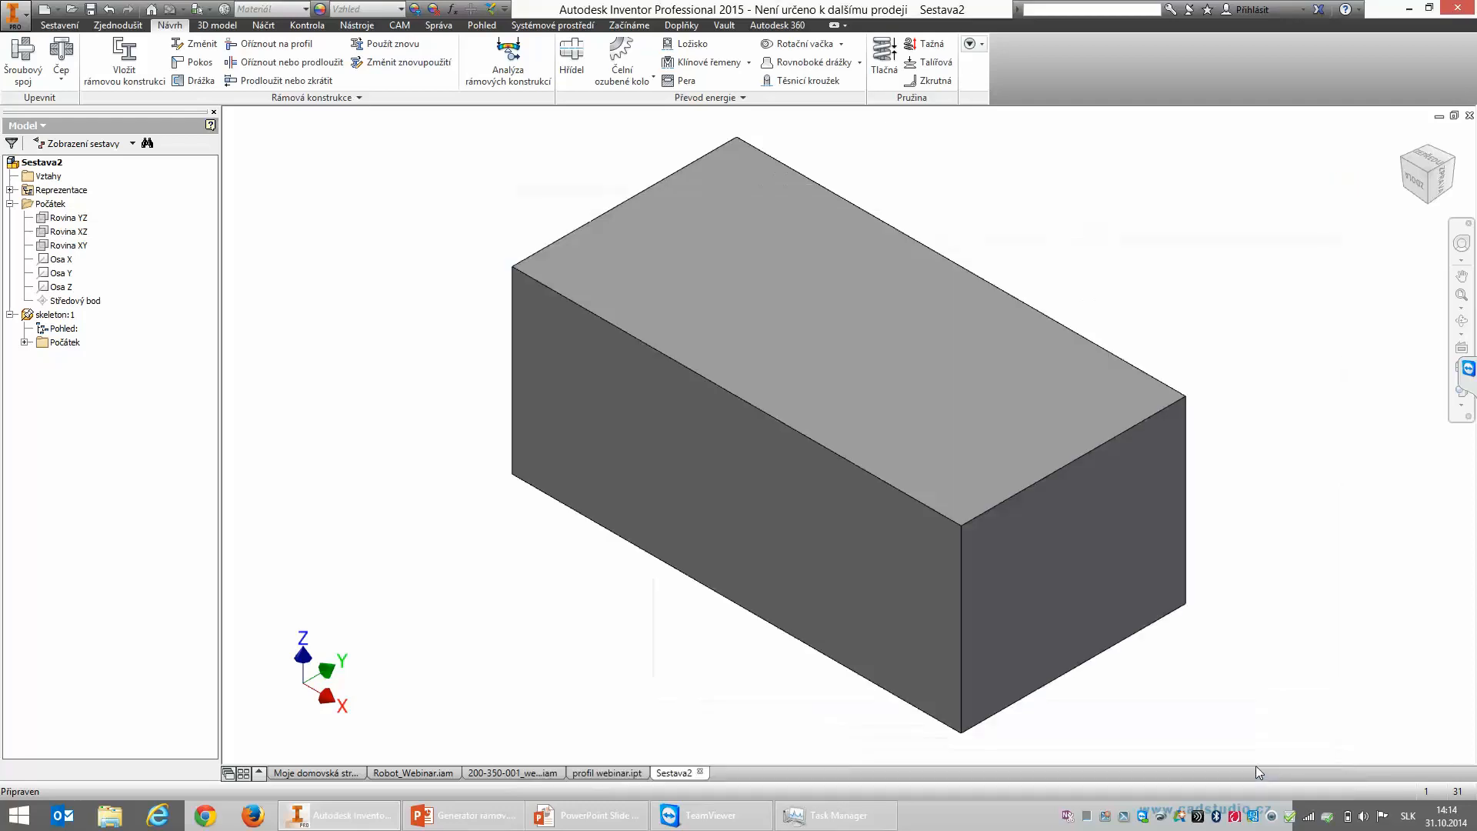
{"action": "left_click", "coordinate": [819, 353]}
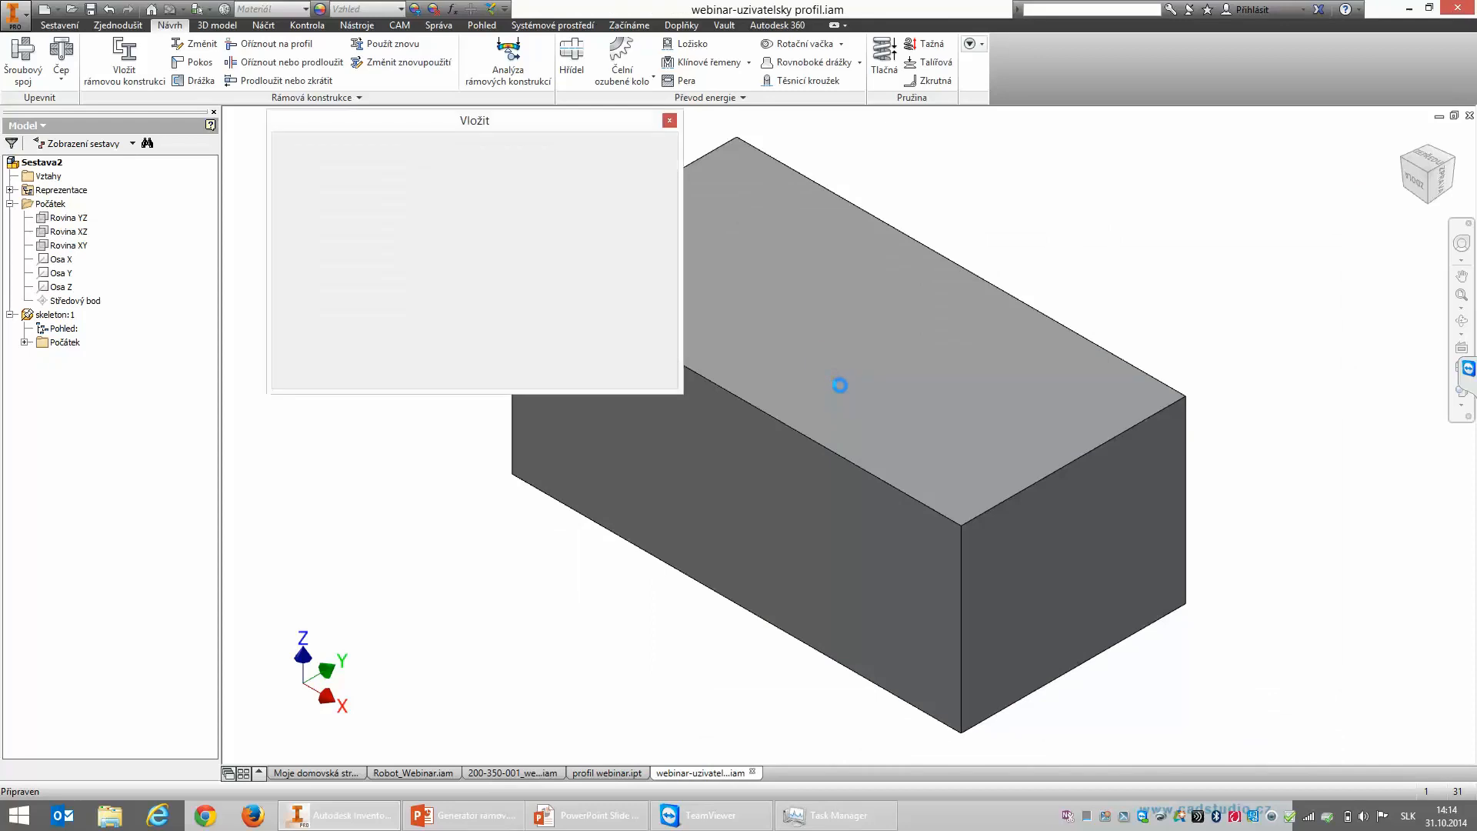
Step: Choose the CAD Studio standard and the generator ramov - AL profil family for the frame members
{"action": "left_click", "coordinate": [397, 182]}
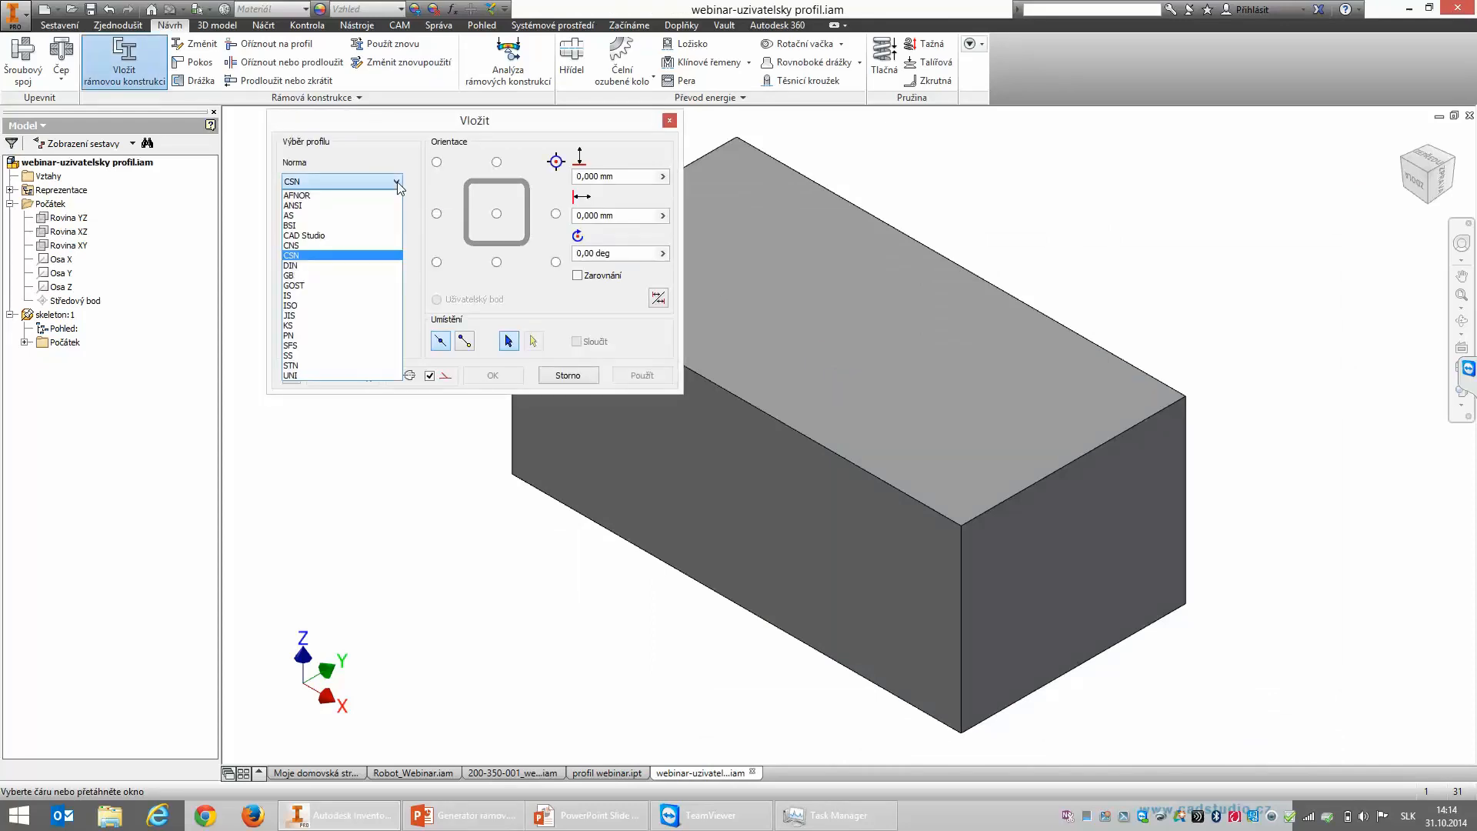
{"action": "left_click", "coordinate": [308, 243]}
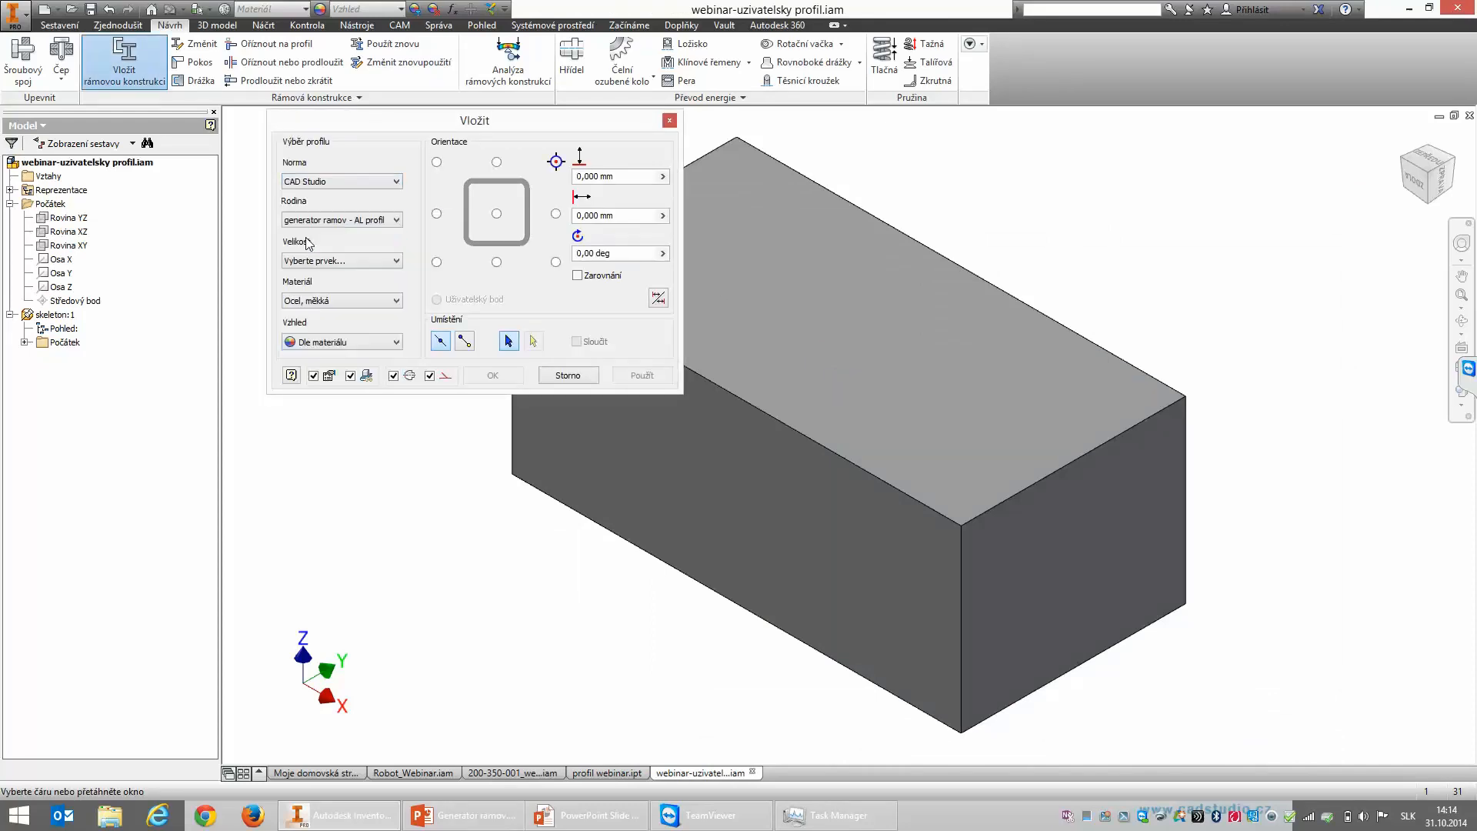
{"action": "left_click", "coordinate": [397, 221]}
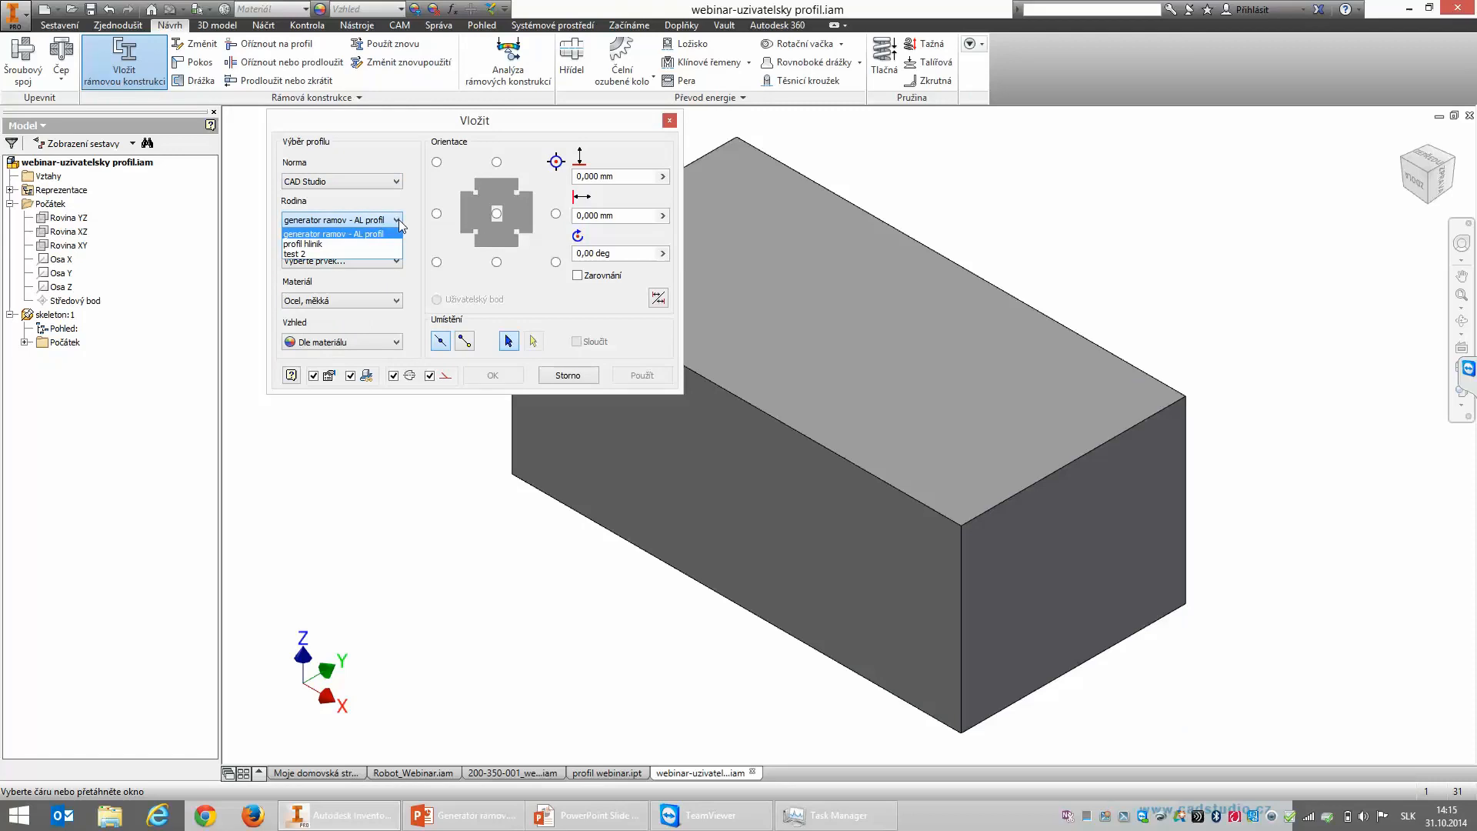
{"action": "left_click", "coordinate": [357, 236]}
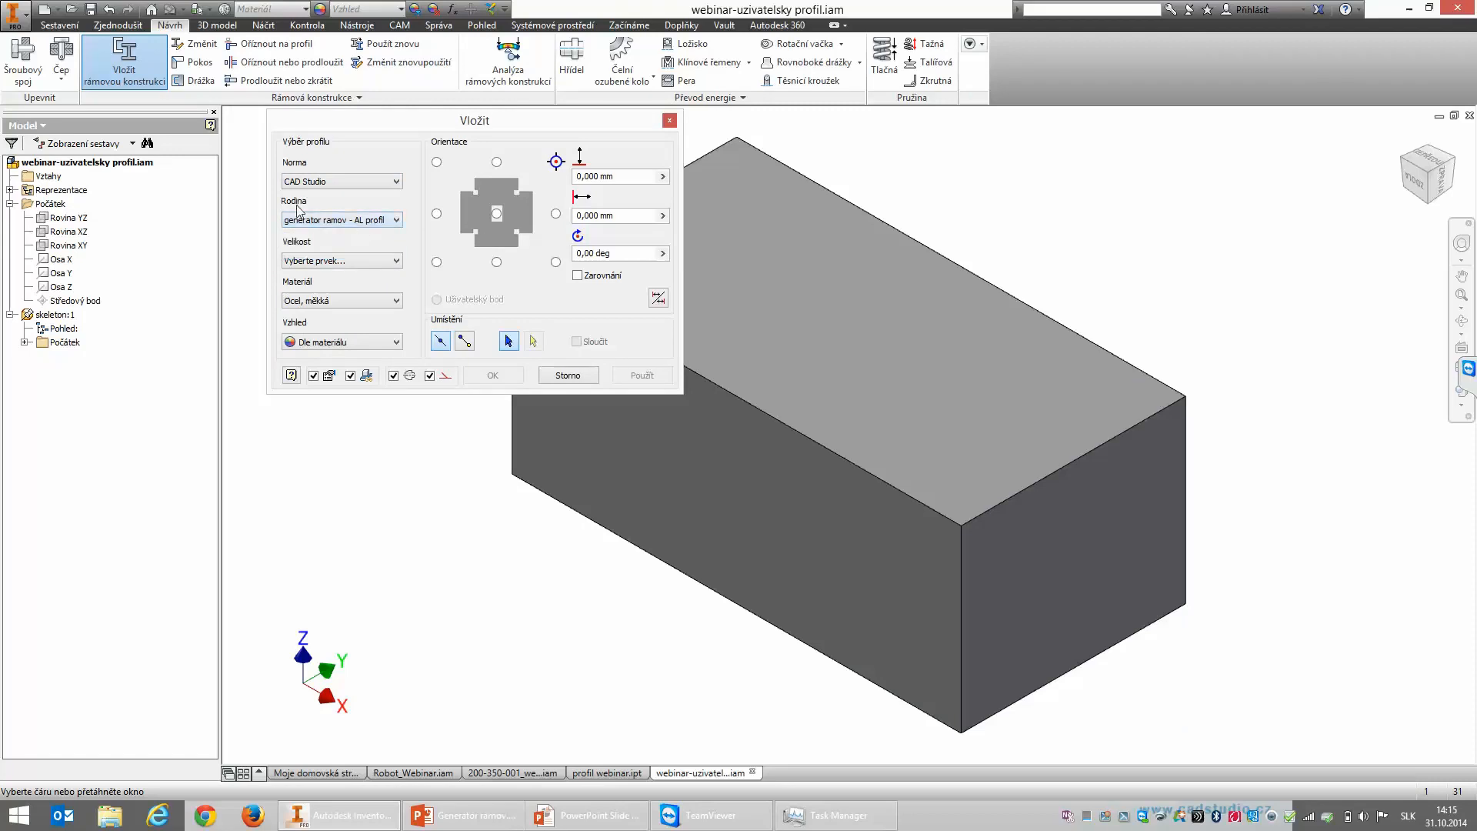
Step: Set the frame profile's size to 50 and anchor it at the centre of its cross-section
{"action": "left_click", "coordinate": [398, 262]}
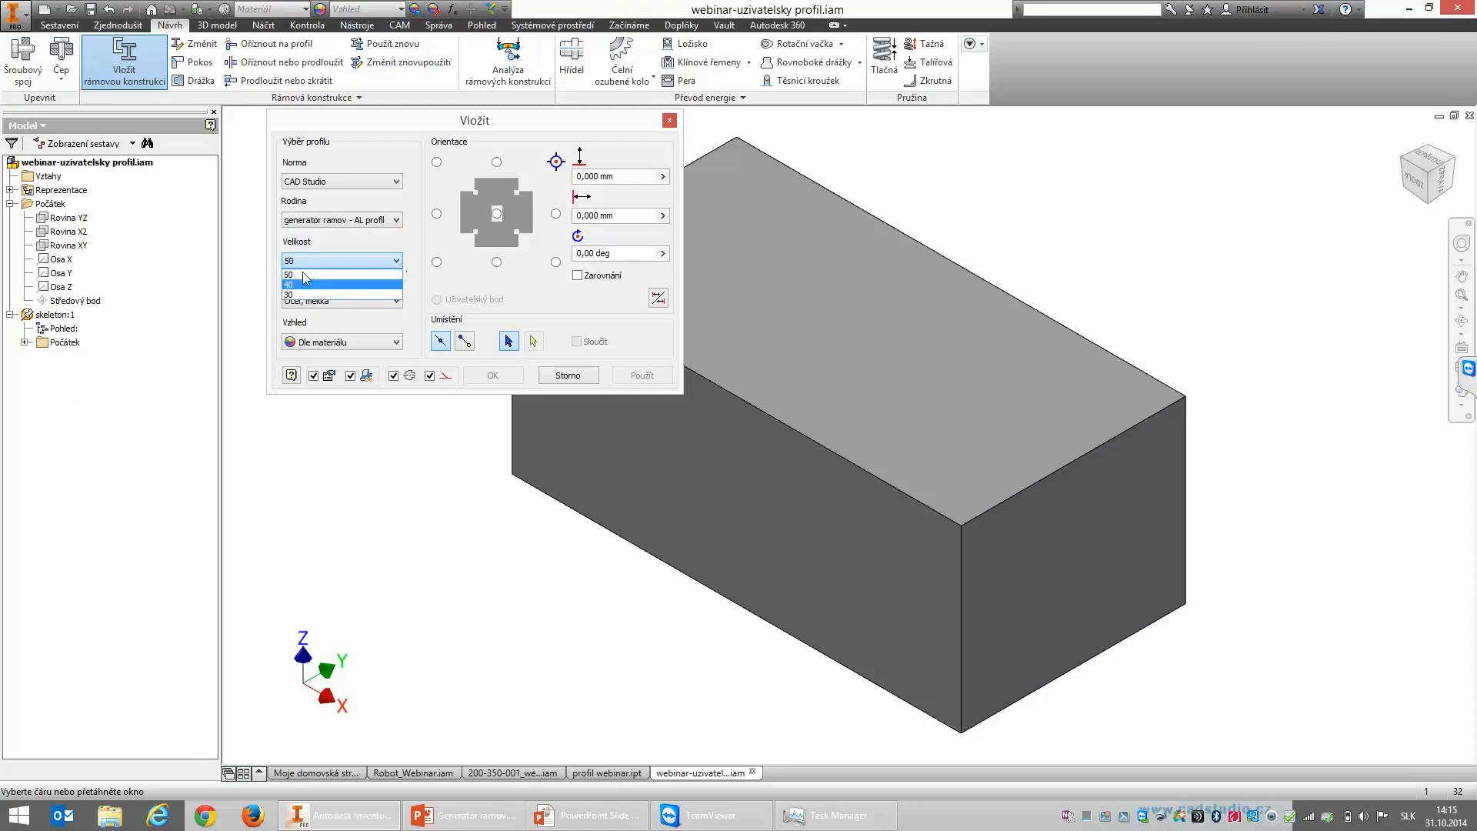
{"action": "left_click", "coordinate": [301, 295]}
{"action": "left_click", "coordinate": [309, 264]}
{"action": "left_click", "coordinate": [301, 284]}
{"action": "left_click", "coordinate": [315, 264]}
{"action": "left_click", "coordinate": [297, 275]}
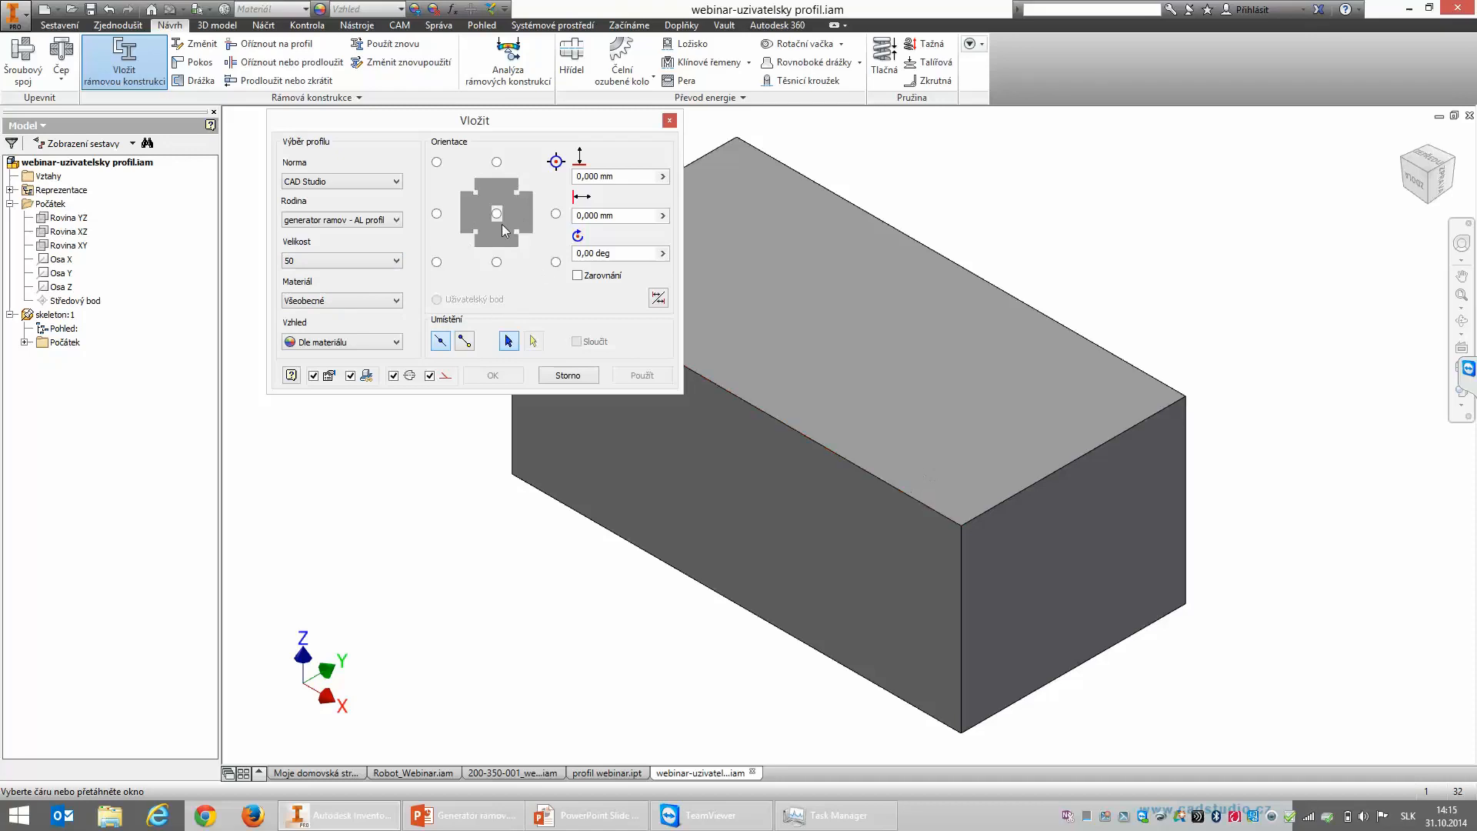
{"action": "left_click", "coordinate": [497, 214]}
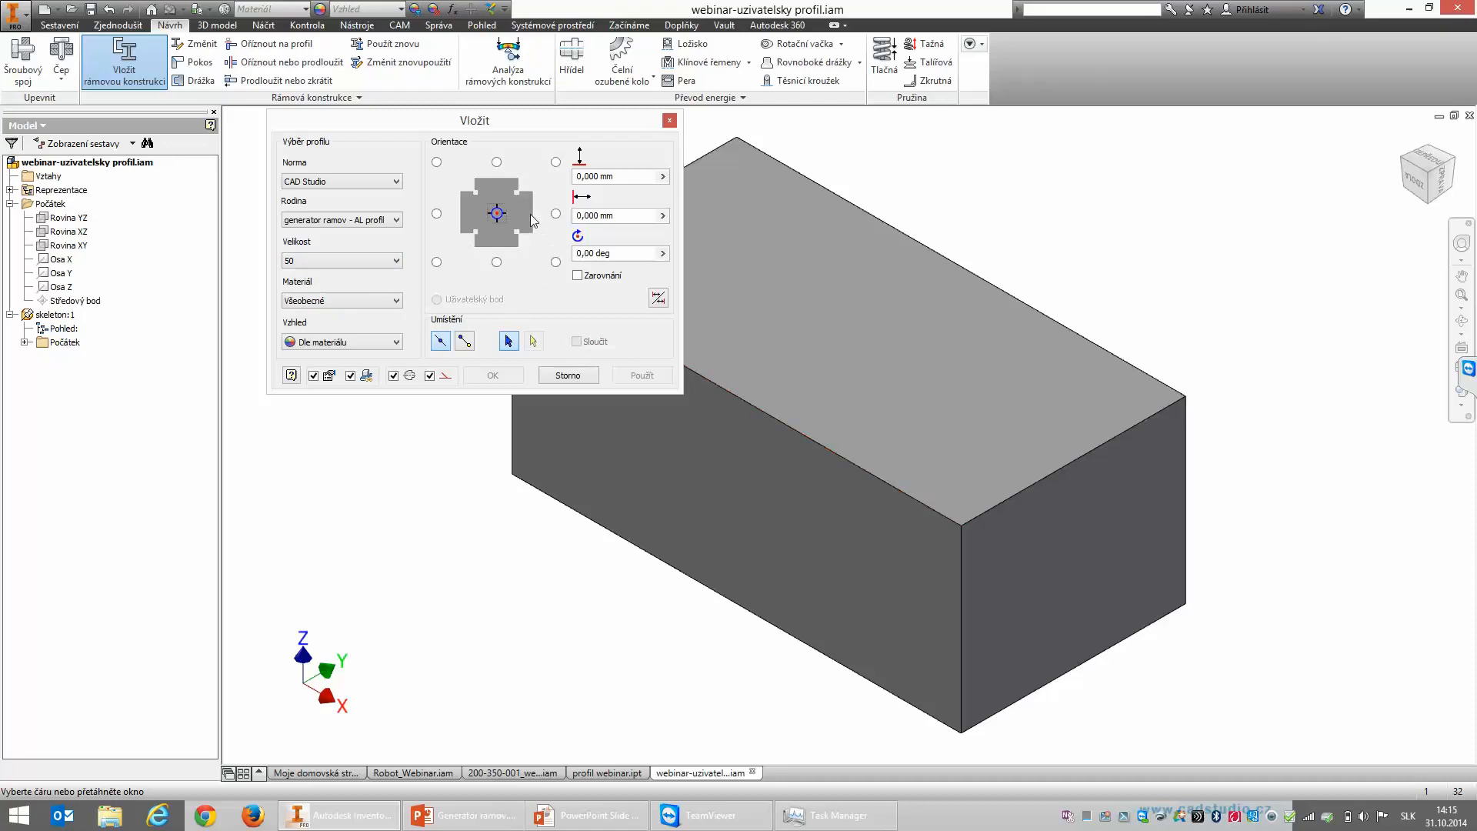
Step: Select the block's four top edges and its four vertical edges as placement lines for the frame members
{"action": "left_click", "coordinate": [943, 514]}
{"action": "left_click", "coordinate": [1026, 491]}
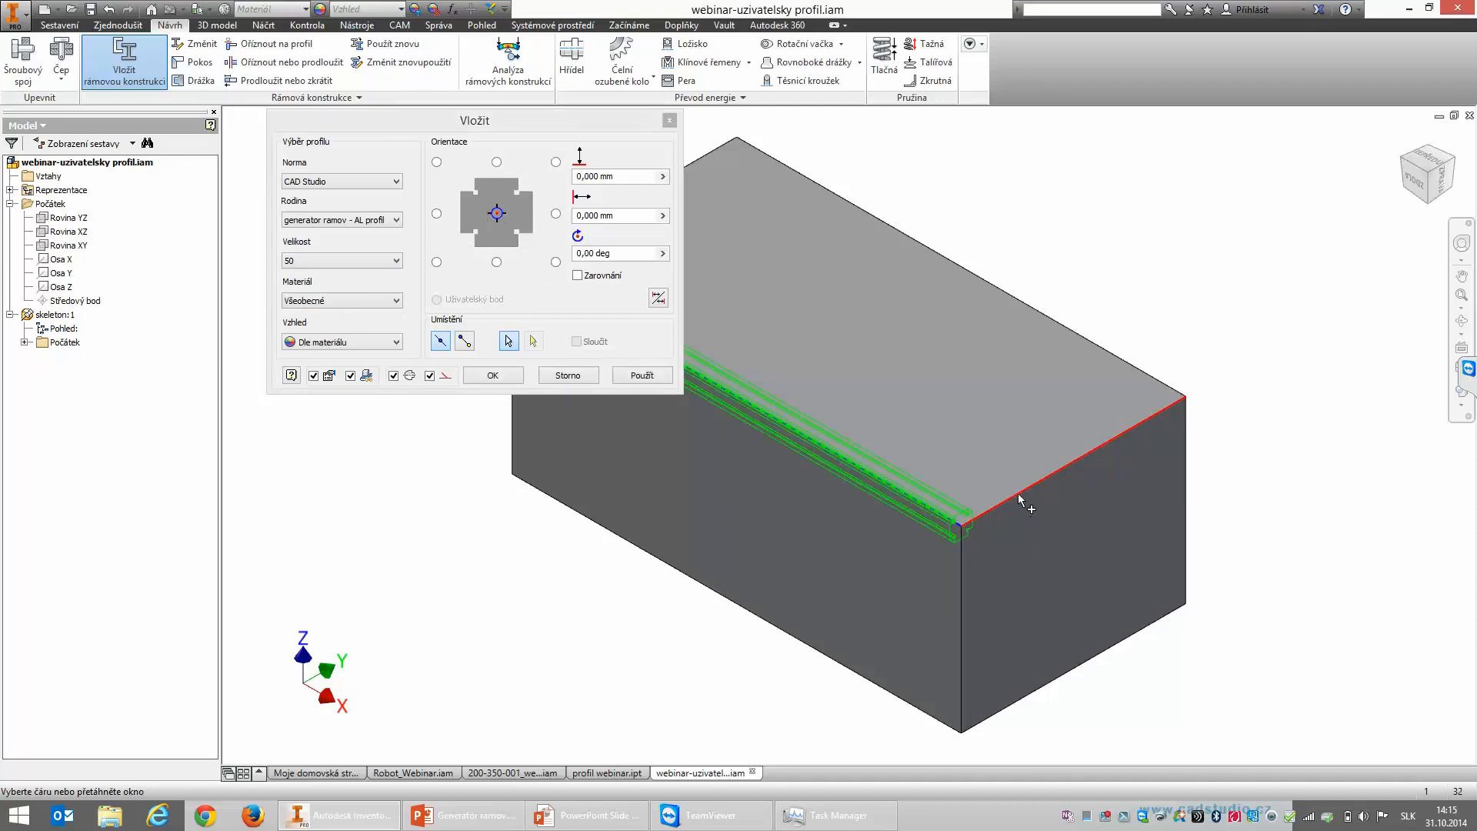
{"action": "left_click", "coordinate": [1060, 324]}
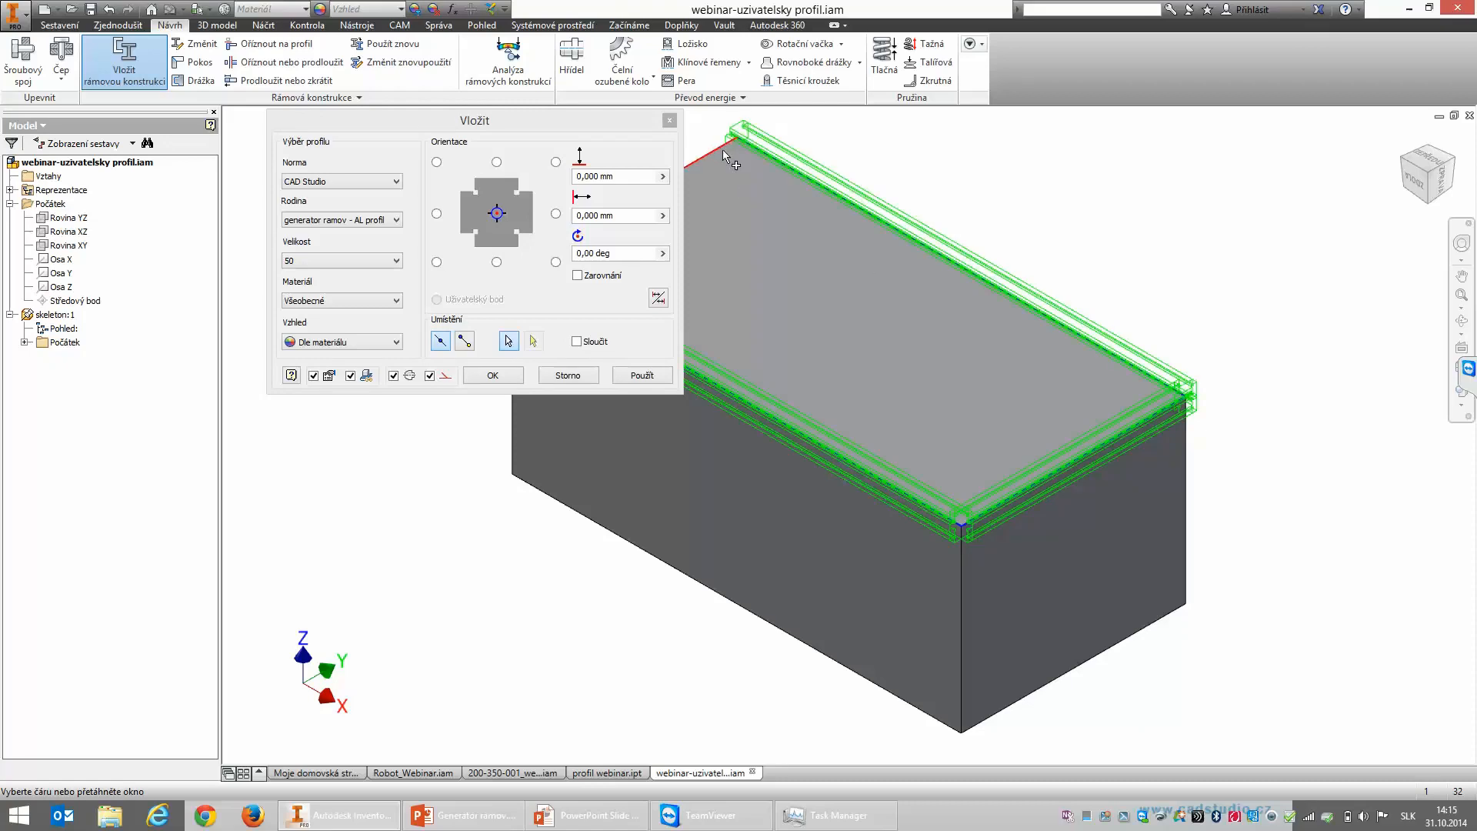
{"action": "left_click", "coordinate": [737, 168]}
{"action": "left_click", "coordinate": [1192, 485]}
{"action": "left_click", "coordinate": [975, 568]}
{"action": "scroll", "coordinate": [976, 568], "scroll_direction": "down", "scroll_amount": 3}
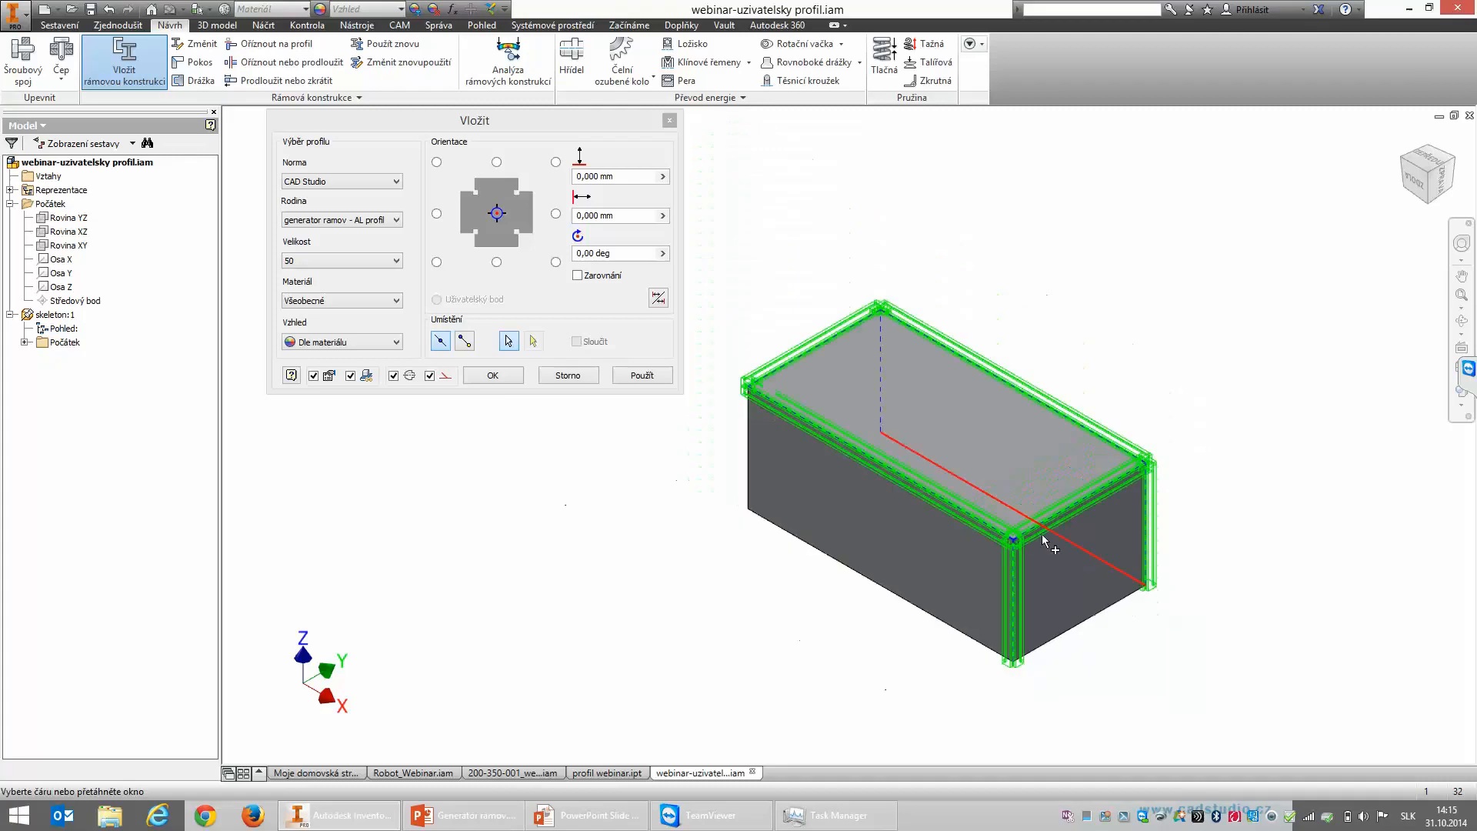
{"action": "left_click", "coordinate": [748, 431]}
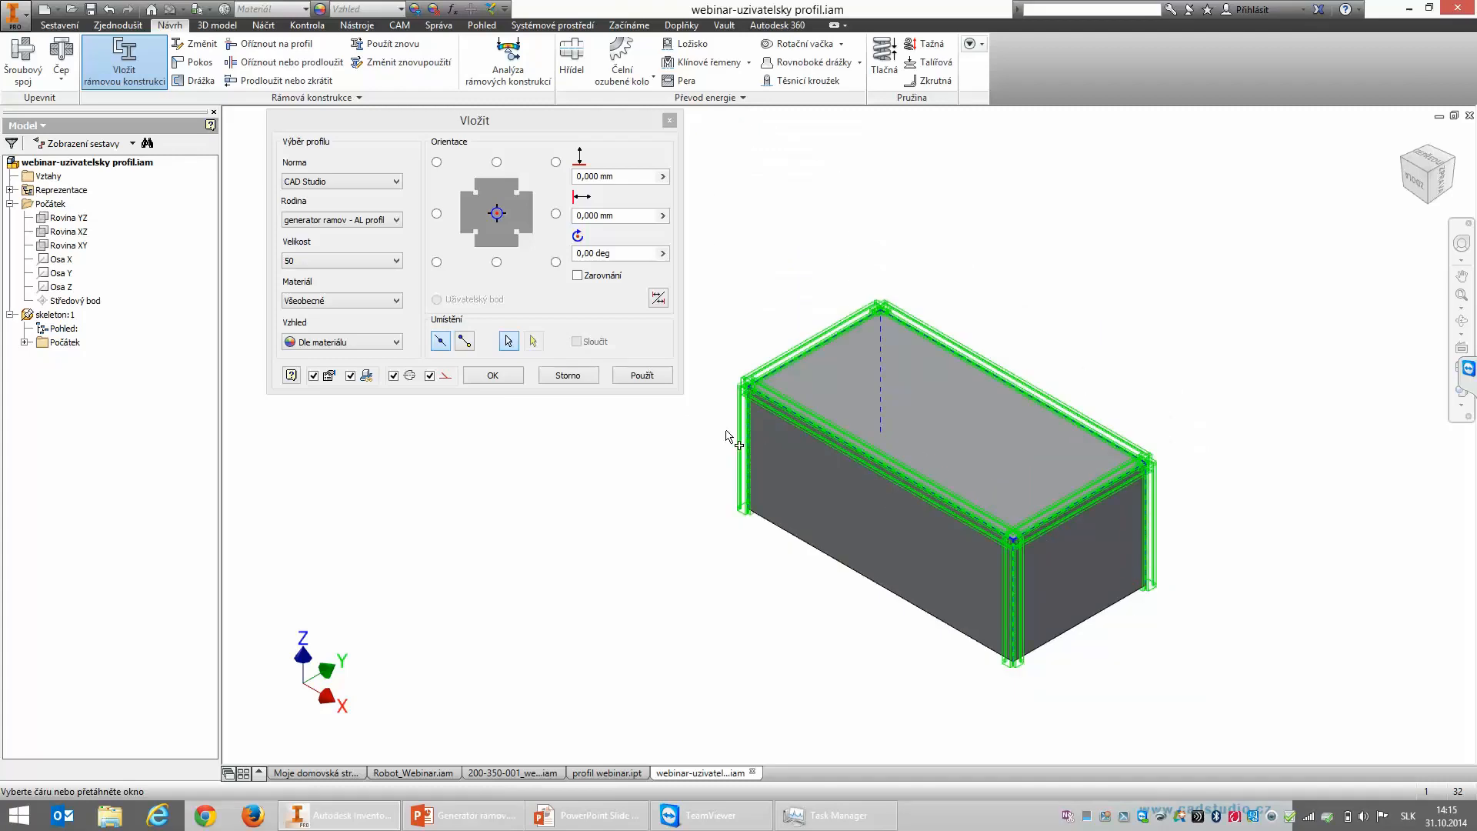
Step: Generate the eight frame members with their default display and file names and finish inserting
{"action": "left_click", "coordinate": [639, 376]}
{"action": "left_click", "coordinate": [490, 410]}
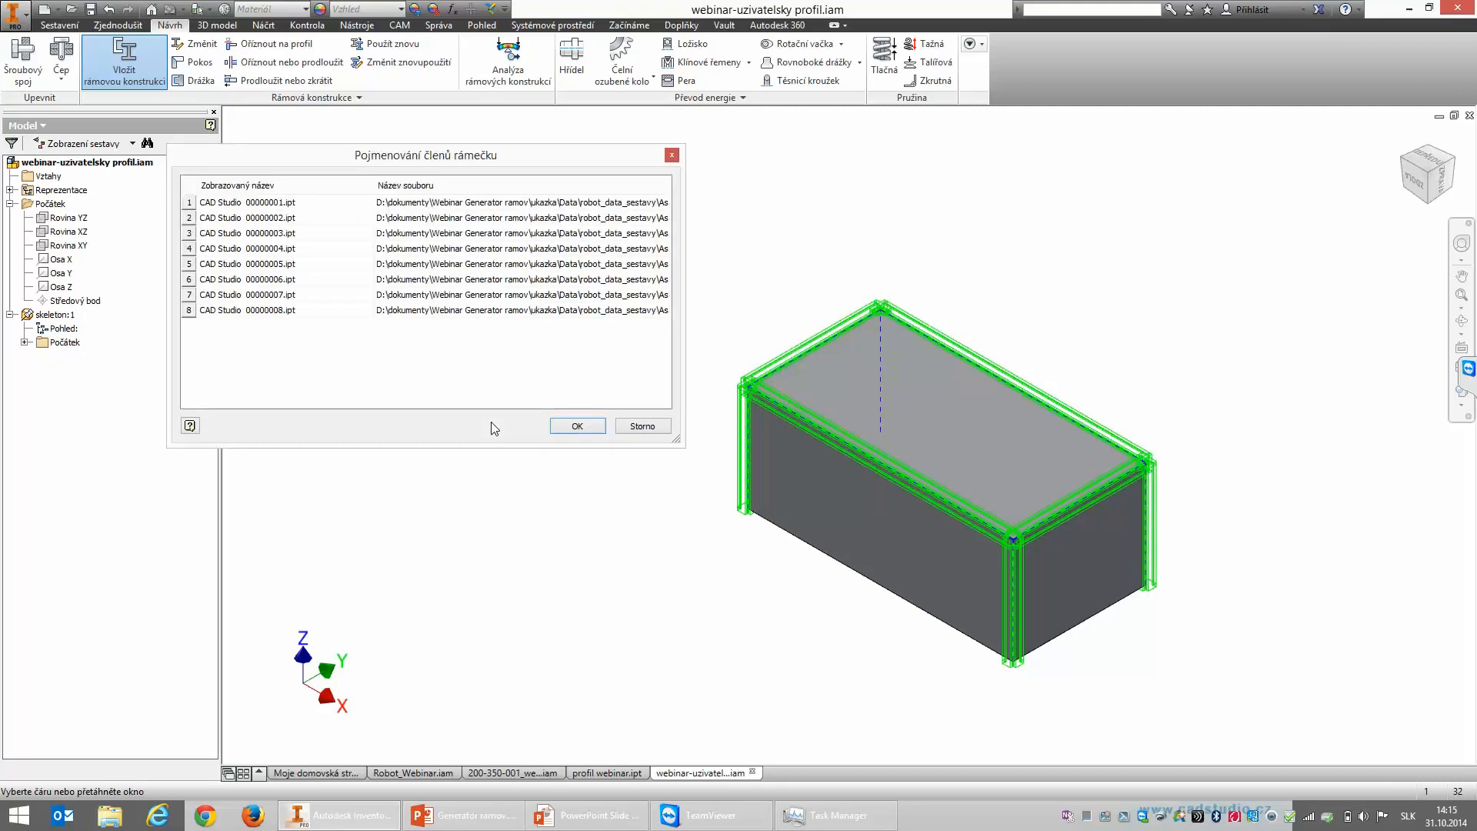
{"action": "left_click", "coordinate": [571, 422]}
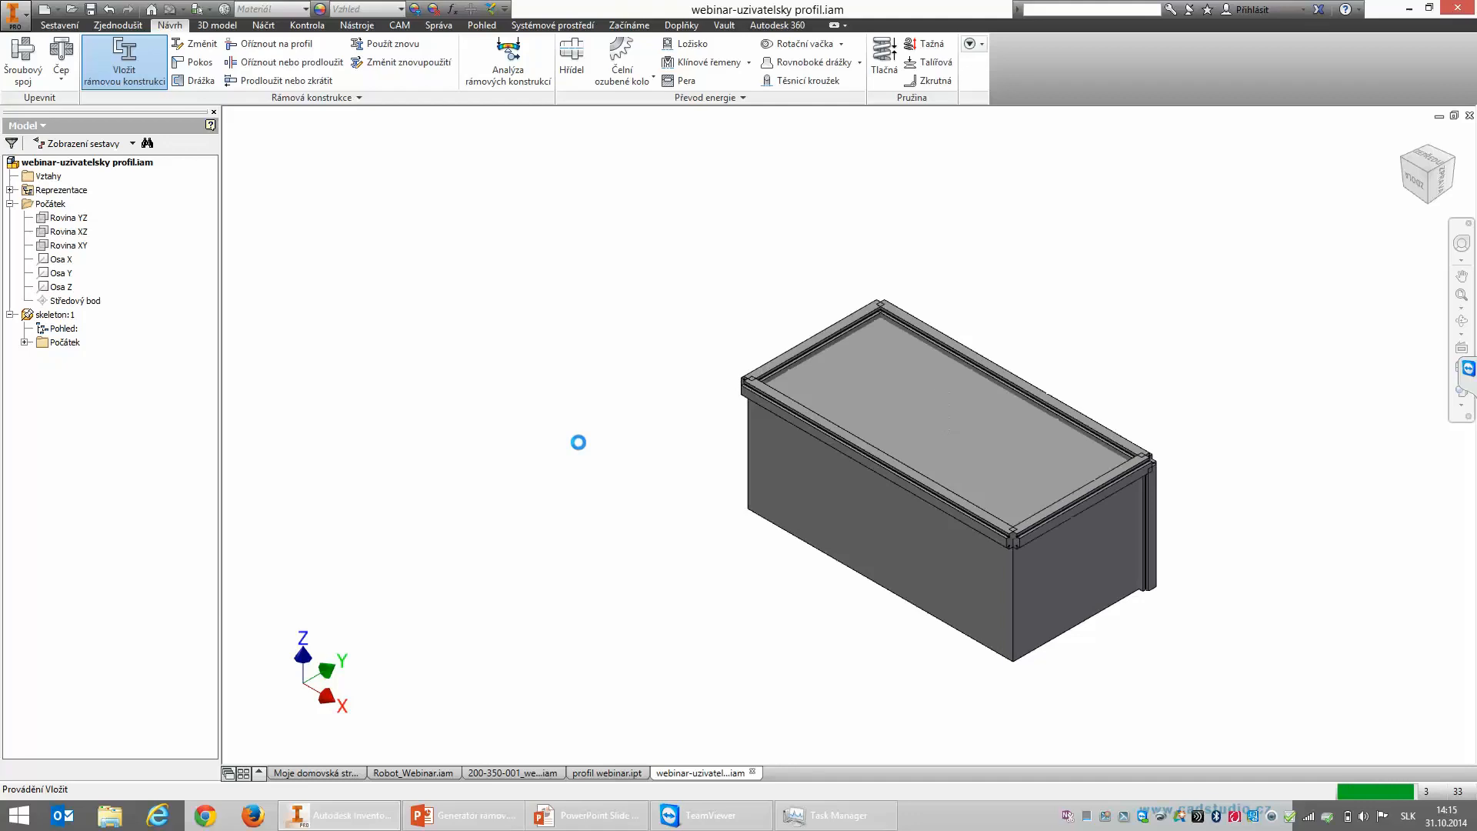
{"action": "left_click", "coordinate": [568, 375]}
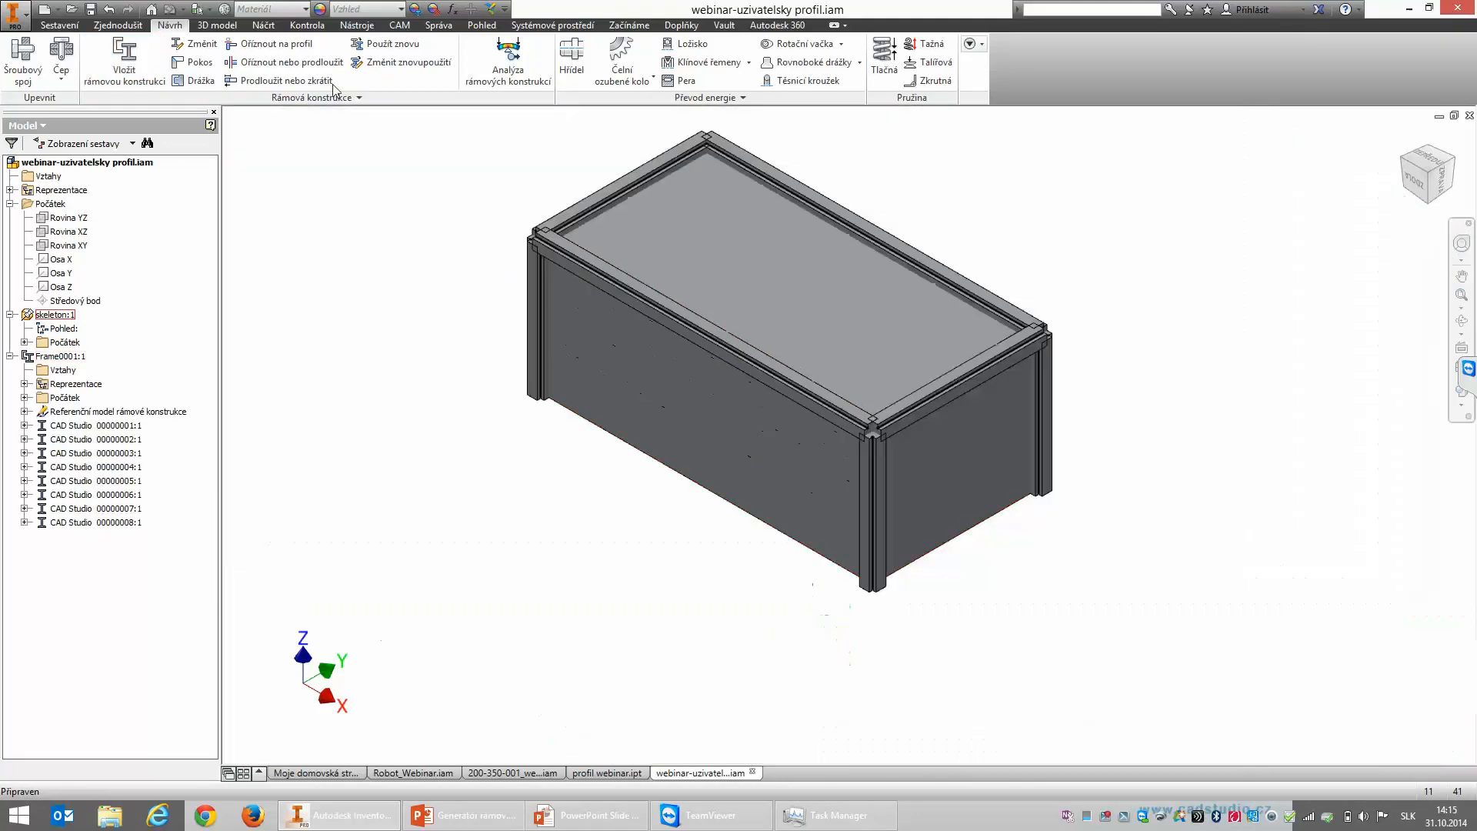
Step: Miter the top frame's corners at both ends of the near short member
{"action": "left_click", "coordinate": [194, 61]}
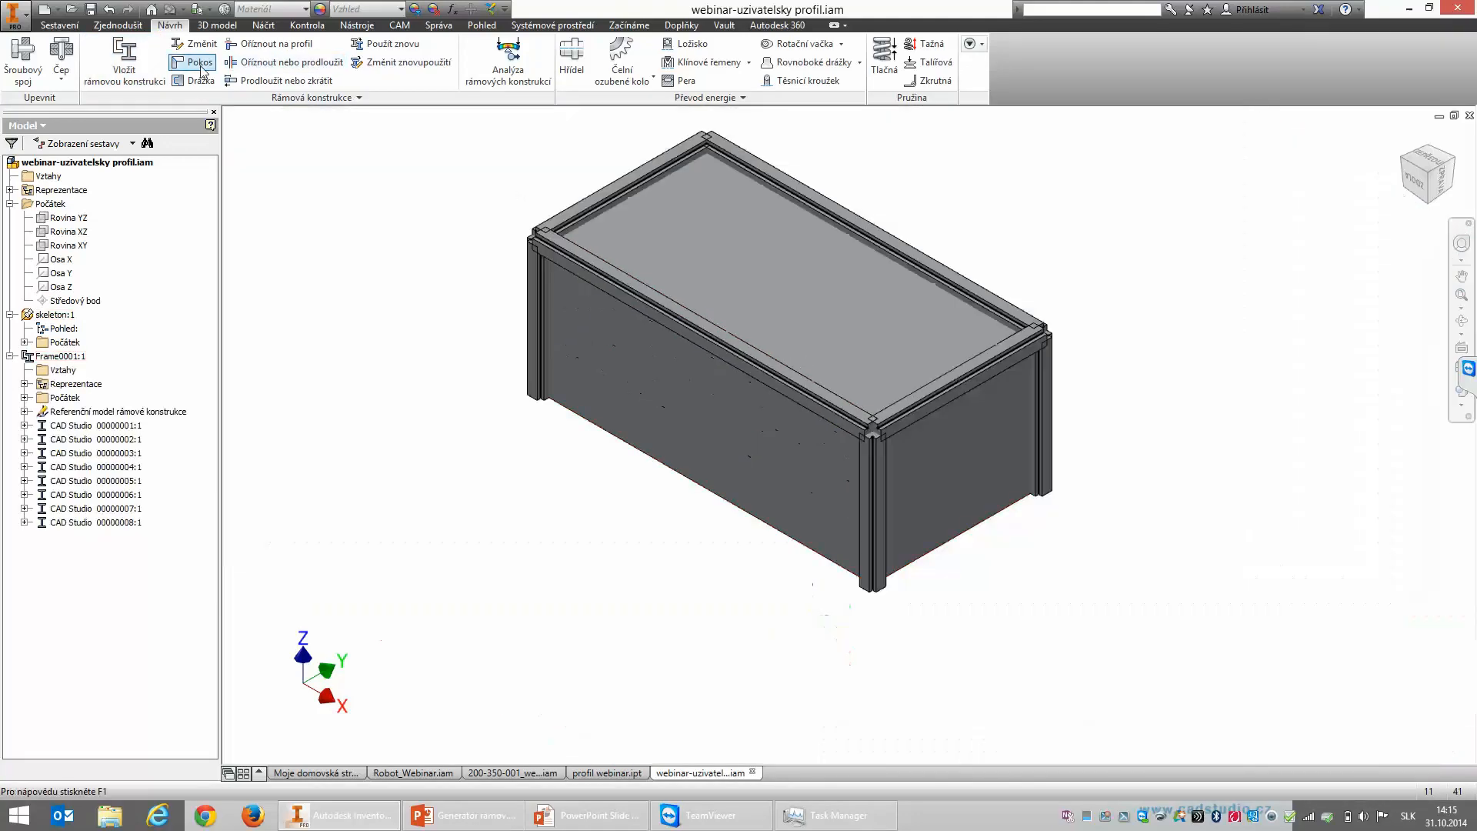
{"action": "left_click", "coordinate": [854, 420]}
{"action": "left_click", "coordinate": [900, 415]}
{"action": "left_click", "coordinate": [548, 368]}
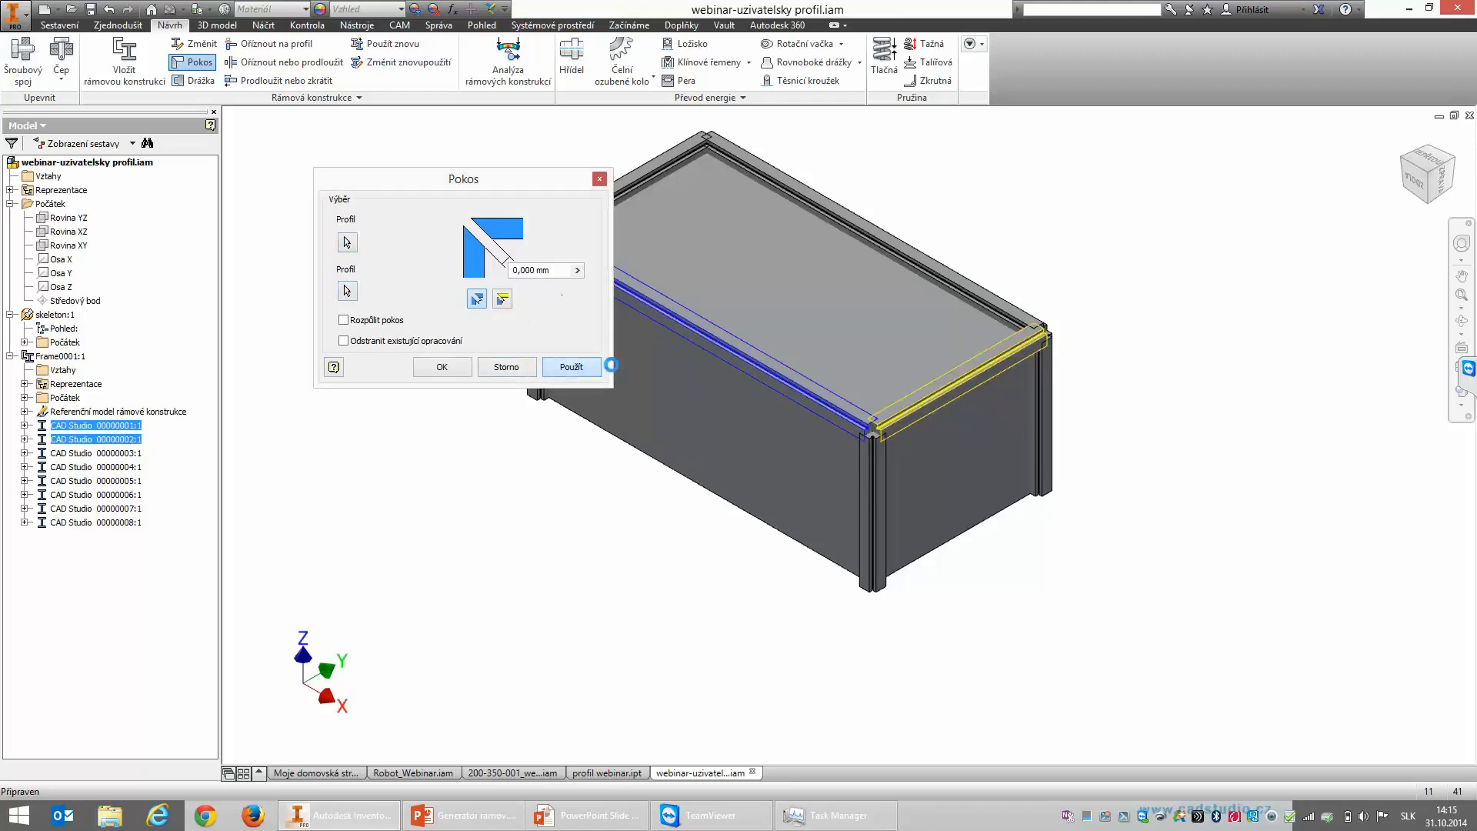
{"action": "left_click", "coordinate": [1030, 323]}
{"action": "left_click", "coordinate": [1000, 355]}
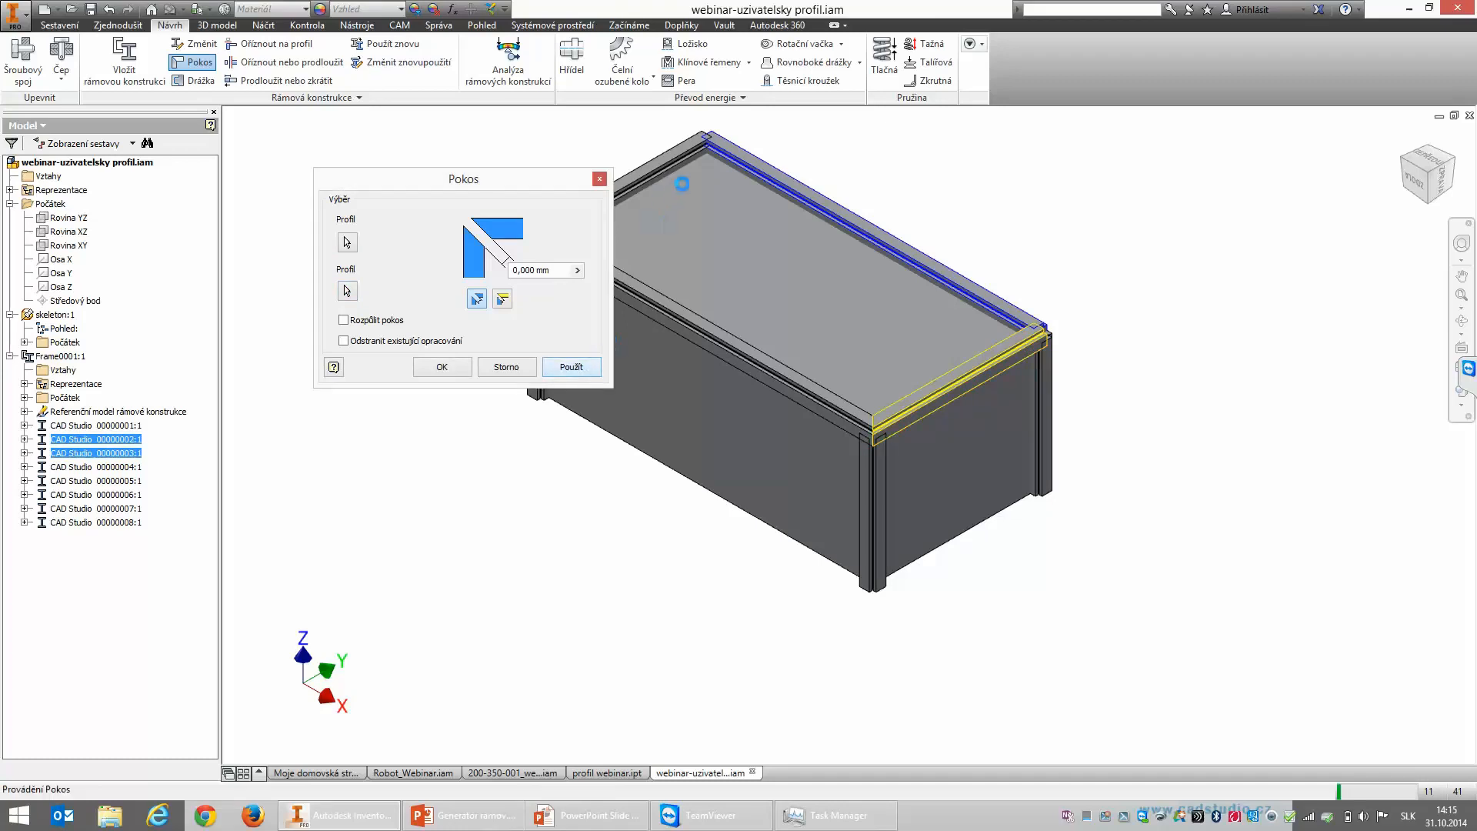
Step: Miter the two remaining top frame corners at the ends of the far short member and finish the Miter command
{"action": "left_click", "coordinate": [731, 162]}
{"action": "left_click", "coordinate": [681, 155]}
{"action": "left_click", "coordinate": [573, 368]}
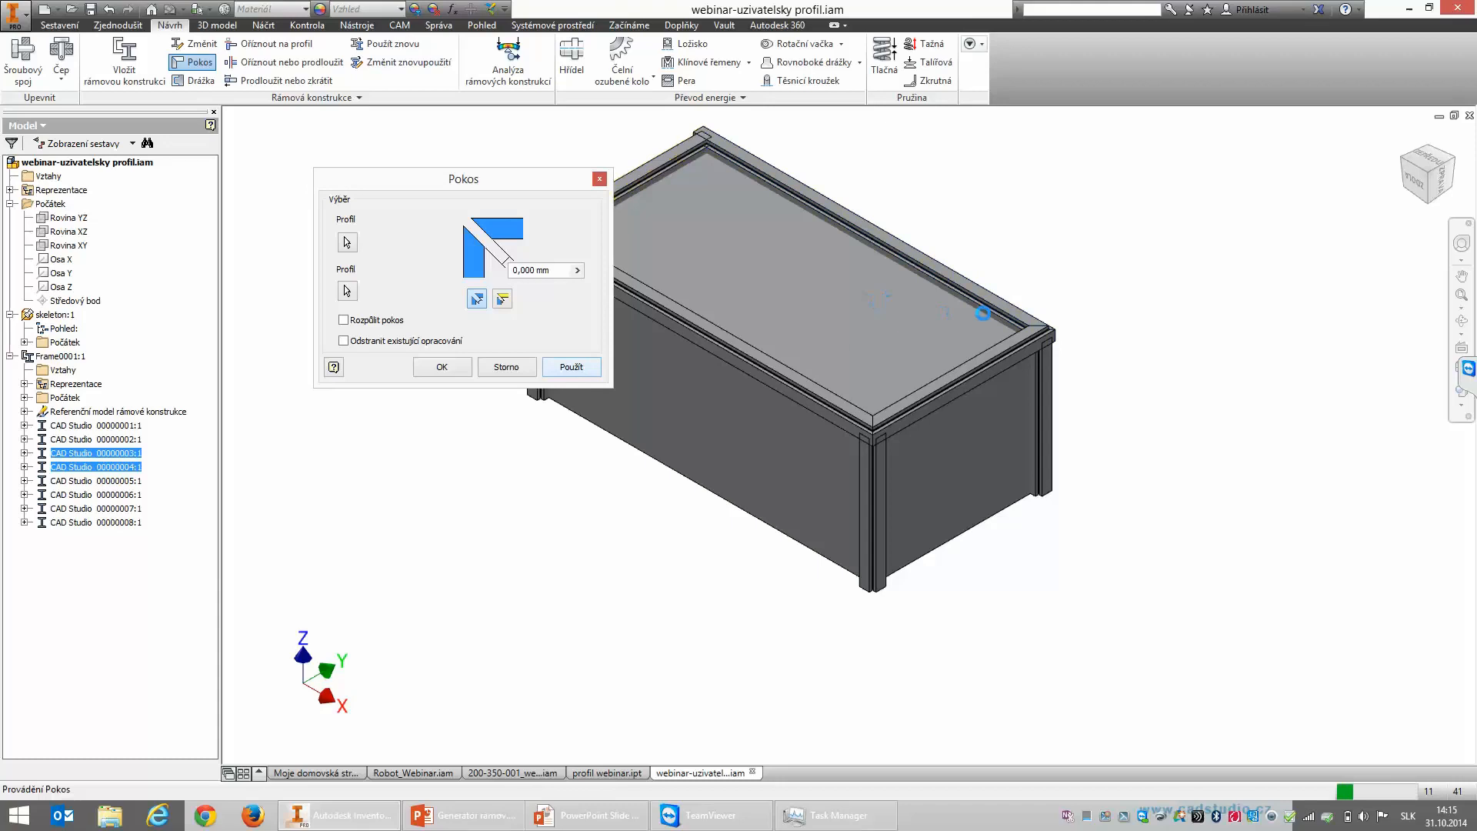
{"action": "scroll", "coordinate": [1182, 291], "scroll_direction": "down", "scroll_amount": 3}
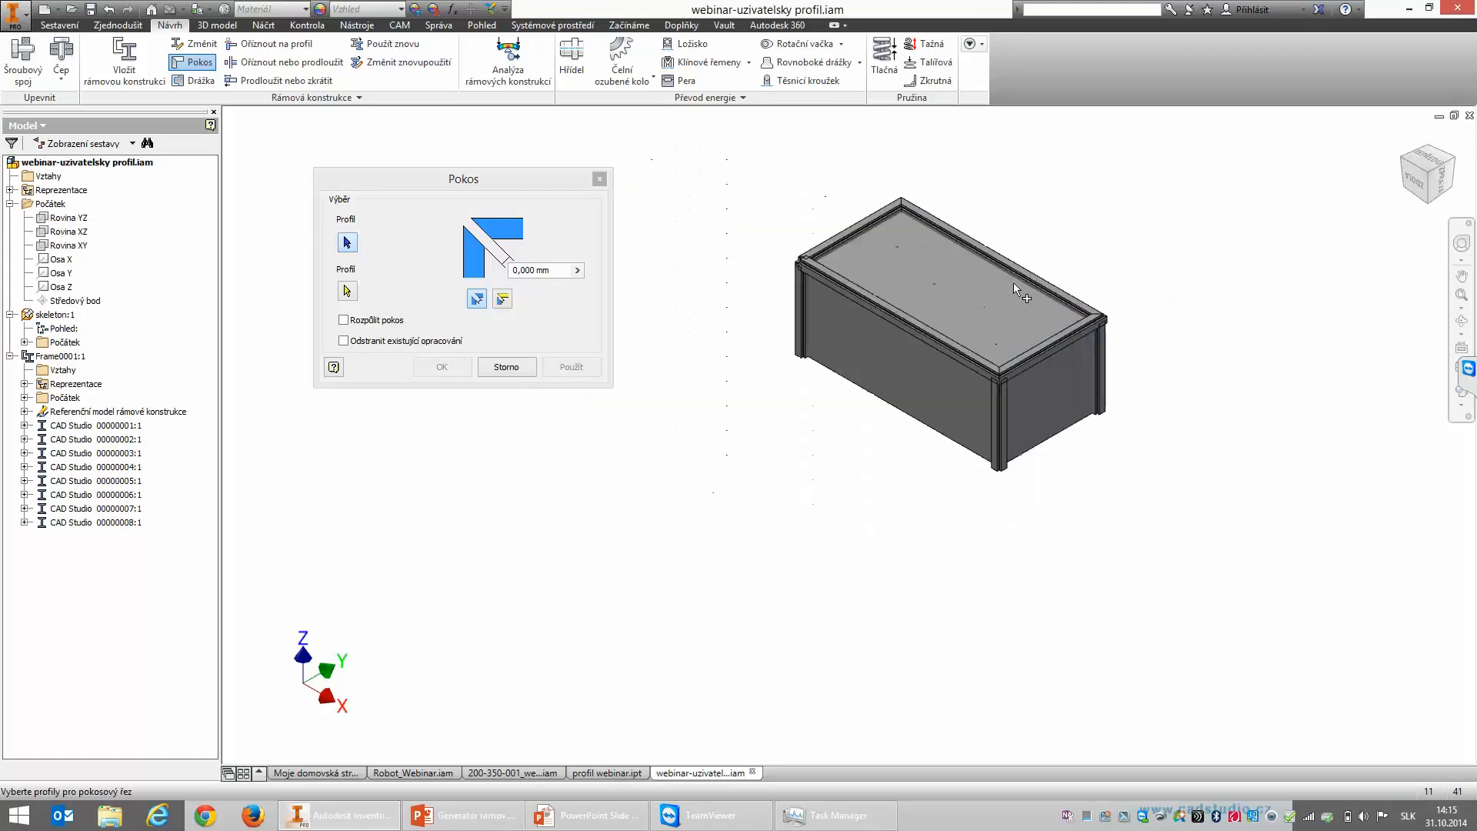
{"action": "scroll", "coordinate": [779, 260], "scroll_direction": "up", "scroll_amount": 3}
{"action": "left_click", "coordinate": [865, 240]}
{"action": "left_click", "coordinate": [855, 284]}
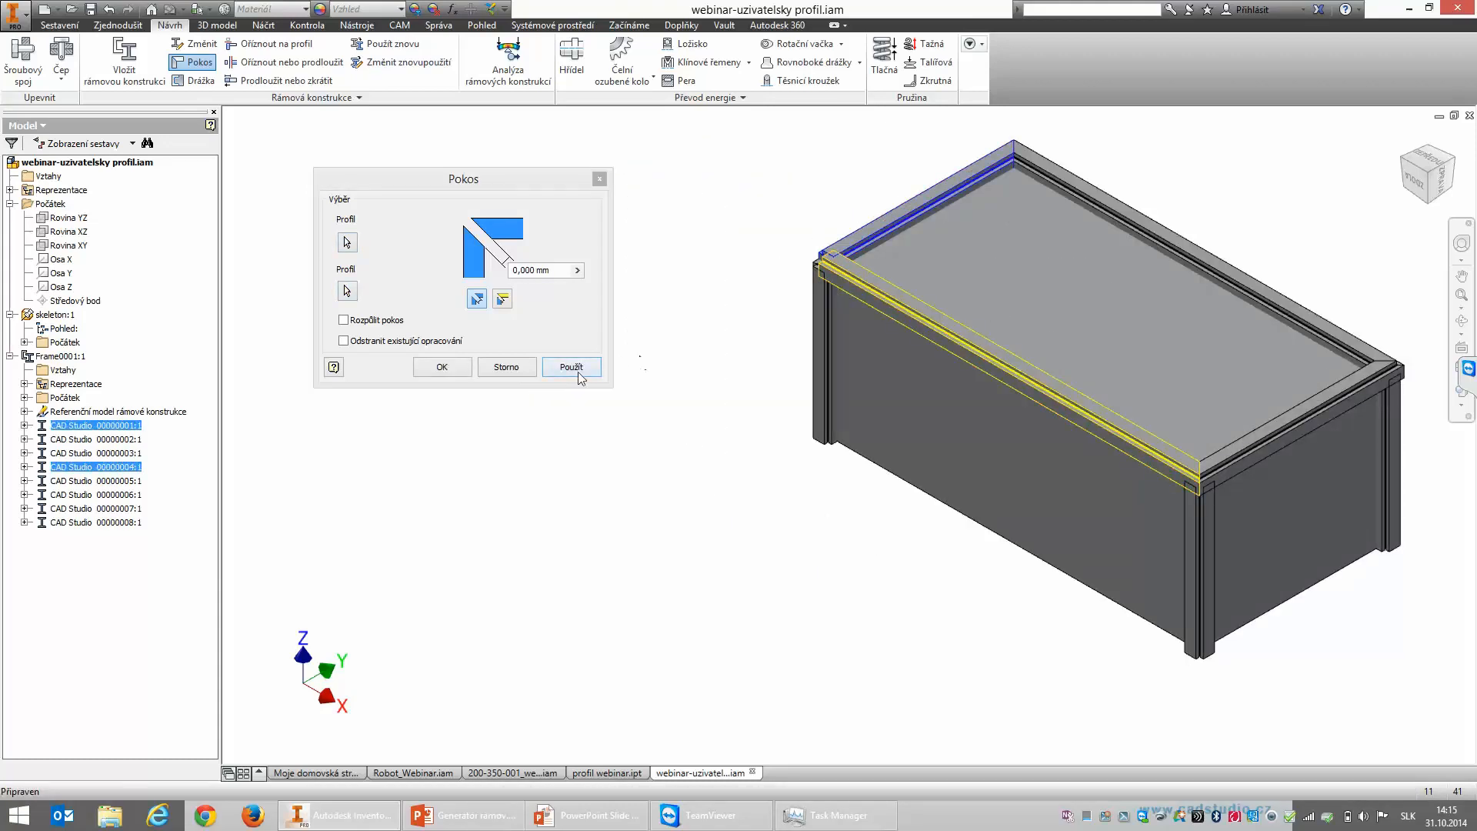
{"action": "left_click", "coordinate": [574, 367]}
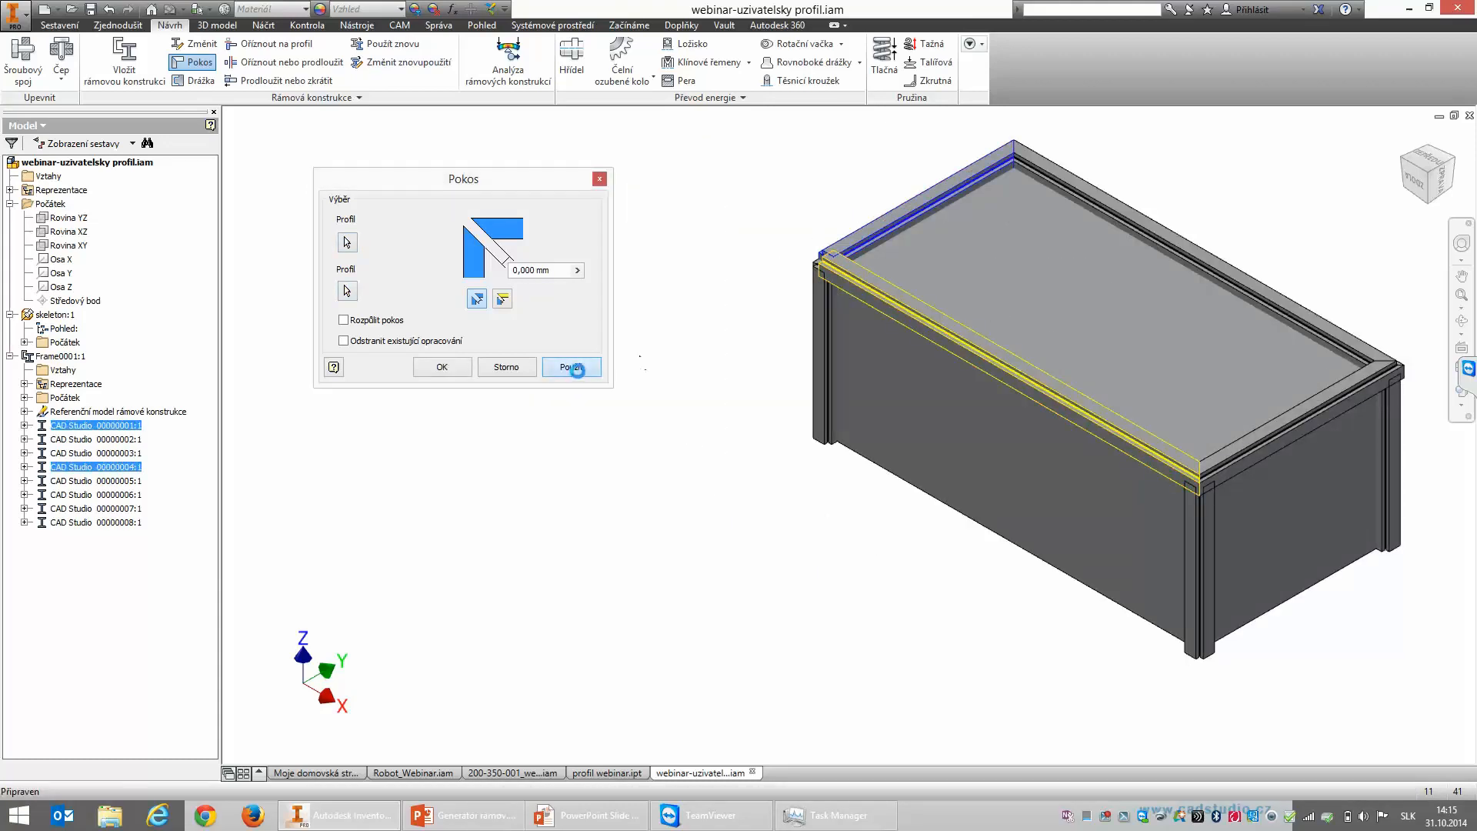
{"action": "left_click", "coordinate": [600, 180]}
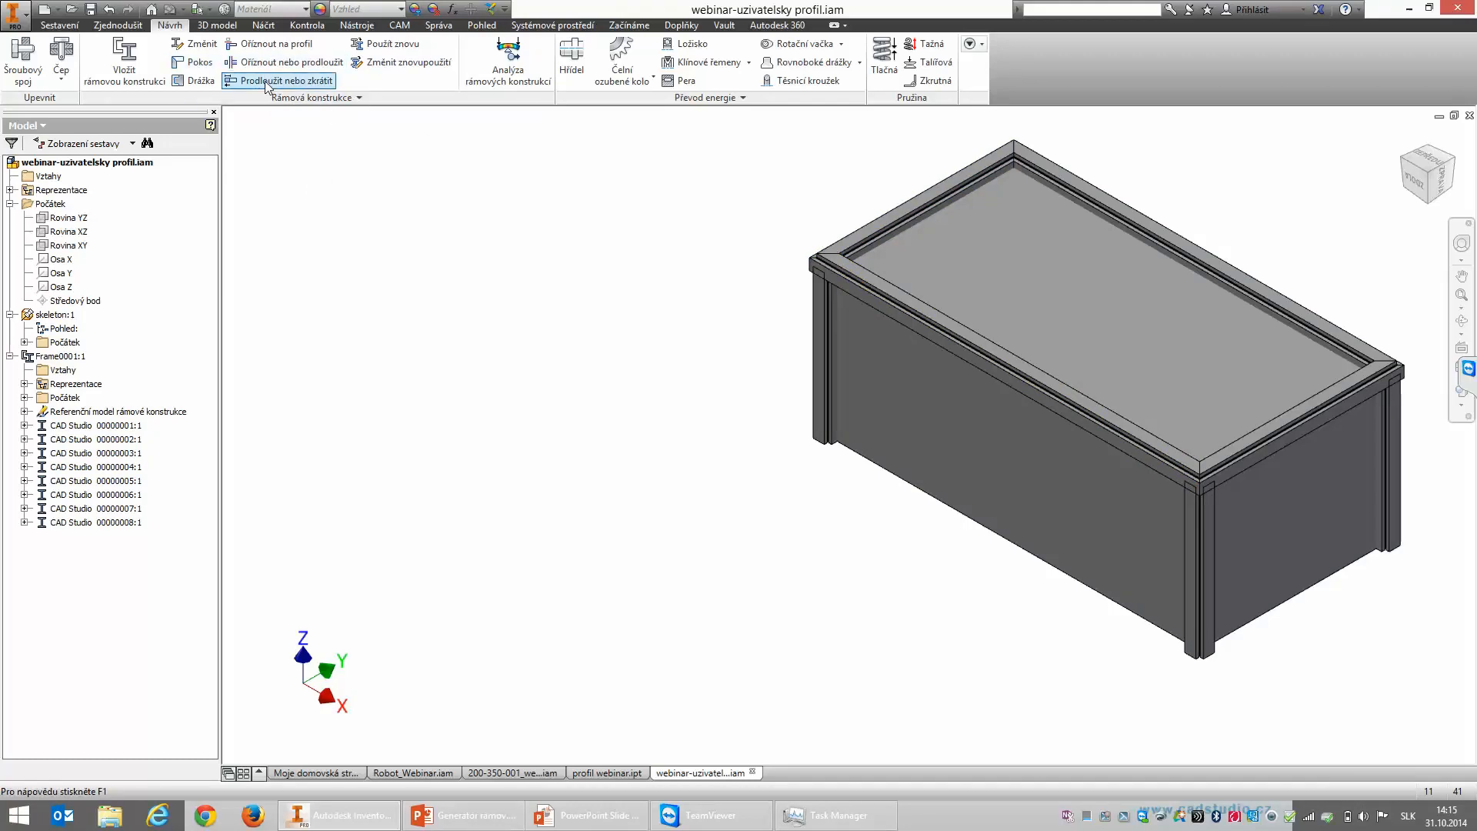
Step: Try to lengthen the nearest corner leg at its upper end by 25 mm, and undo the change
{"action": "left_click", "coordinate": [265, 81]}
{"action": "scroll", "coordinate": [1201, 508], "scroll_direction": "up", "scroll_amount": 5}
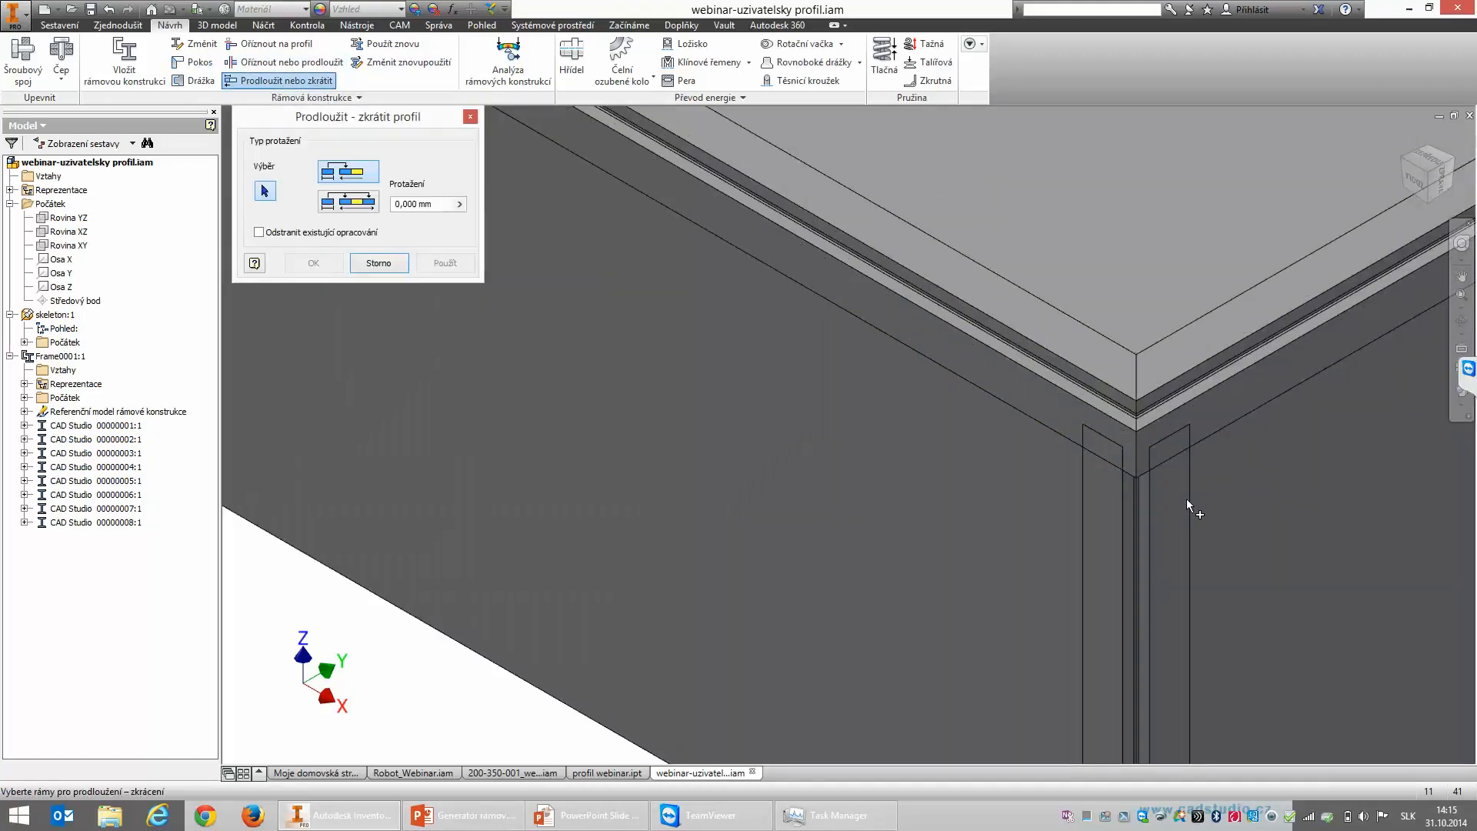
{"action": "left_click", "coordinate": [1136, 496]}
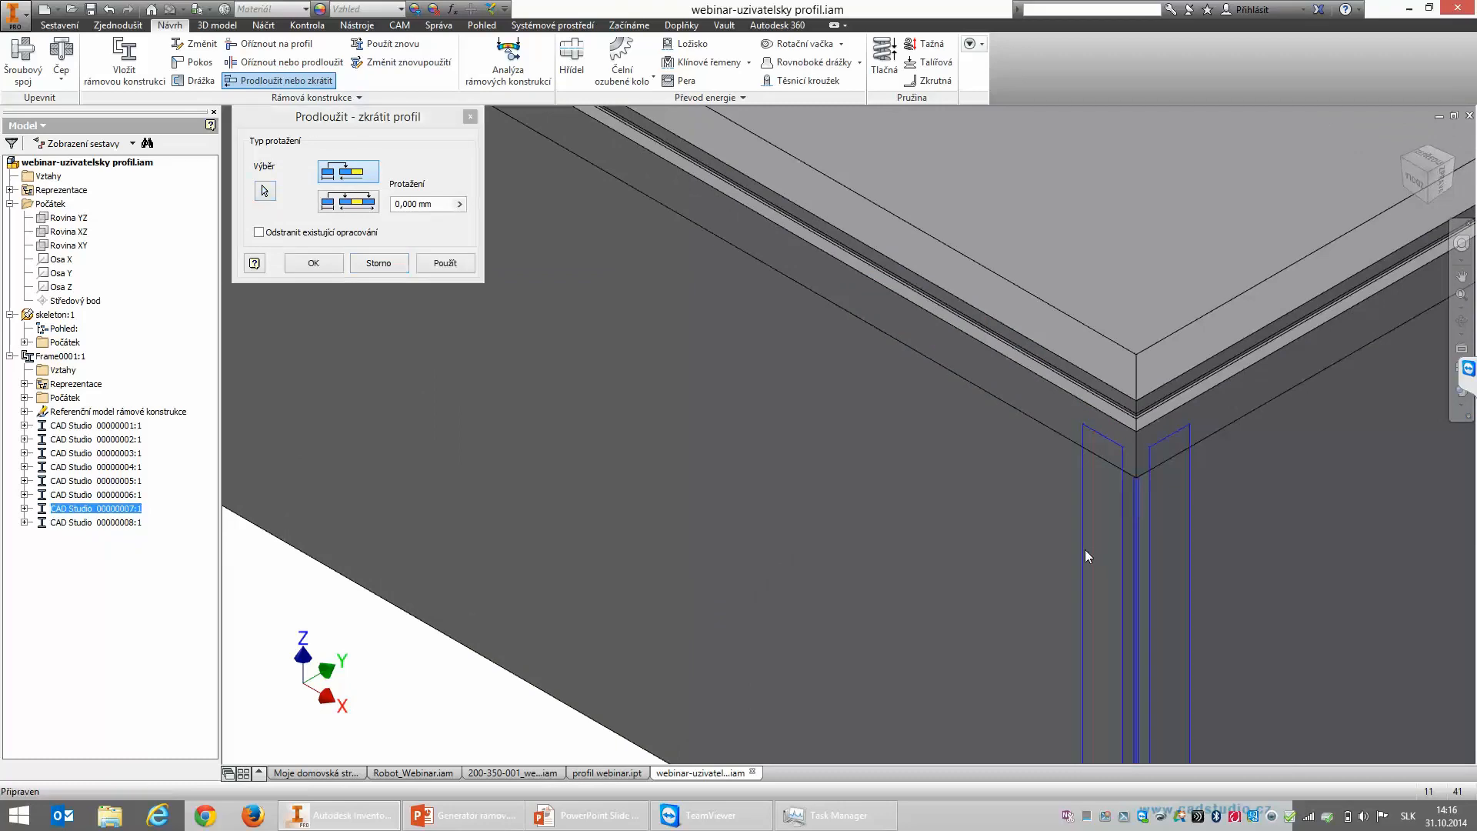
{"action": "scroll", "coordinate": [1085, 550], "scroll_direction": "down", "scroll_amount": 5}
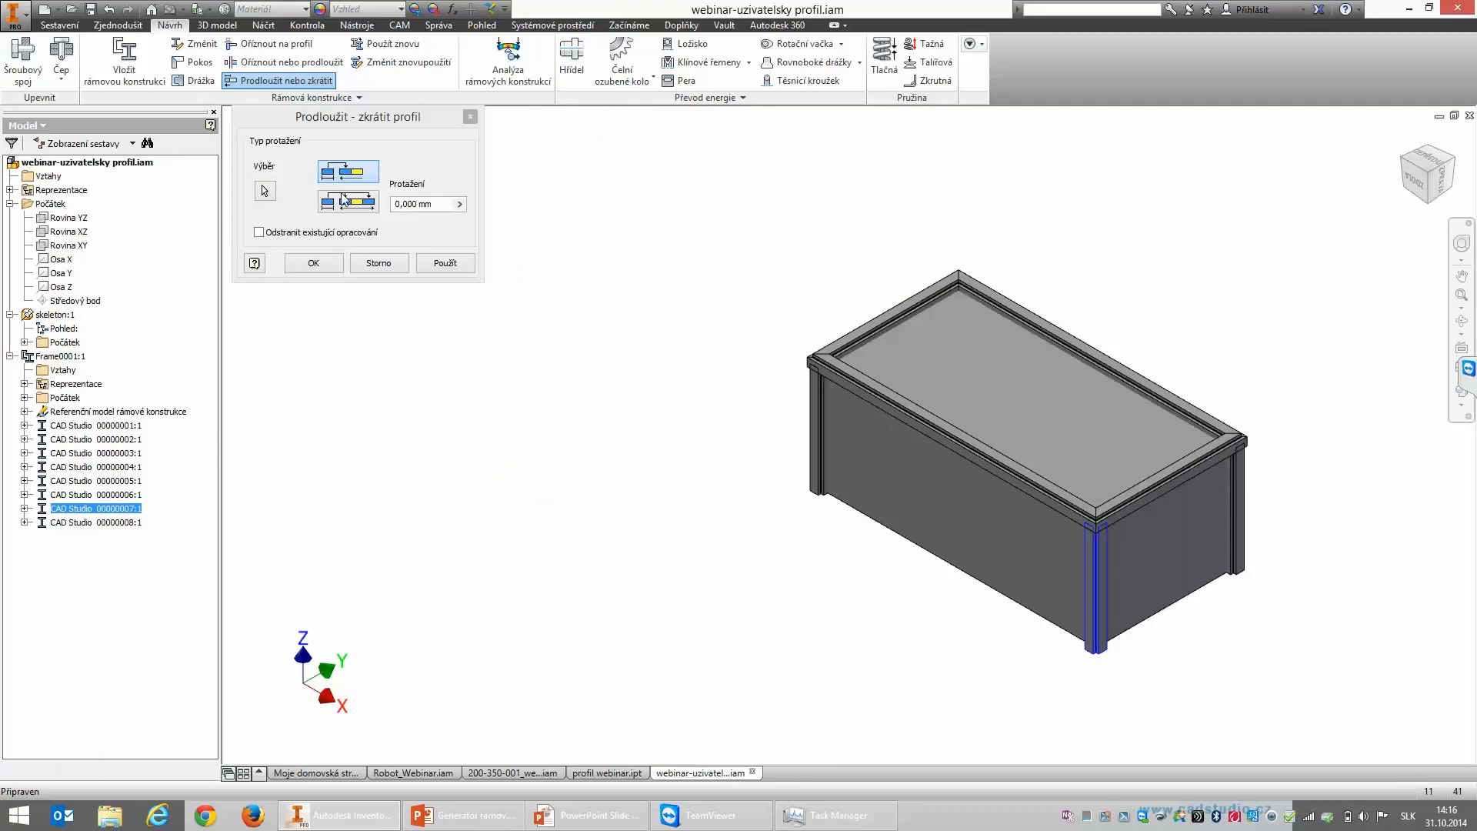
{"action": "left_click", "coordinate": [445, 206]}
{"action": "type", "text": "25"}
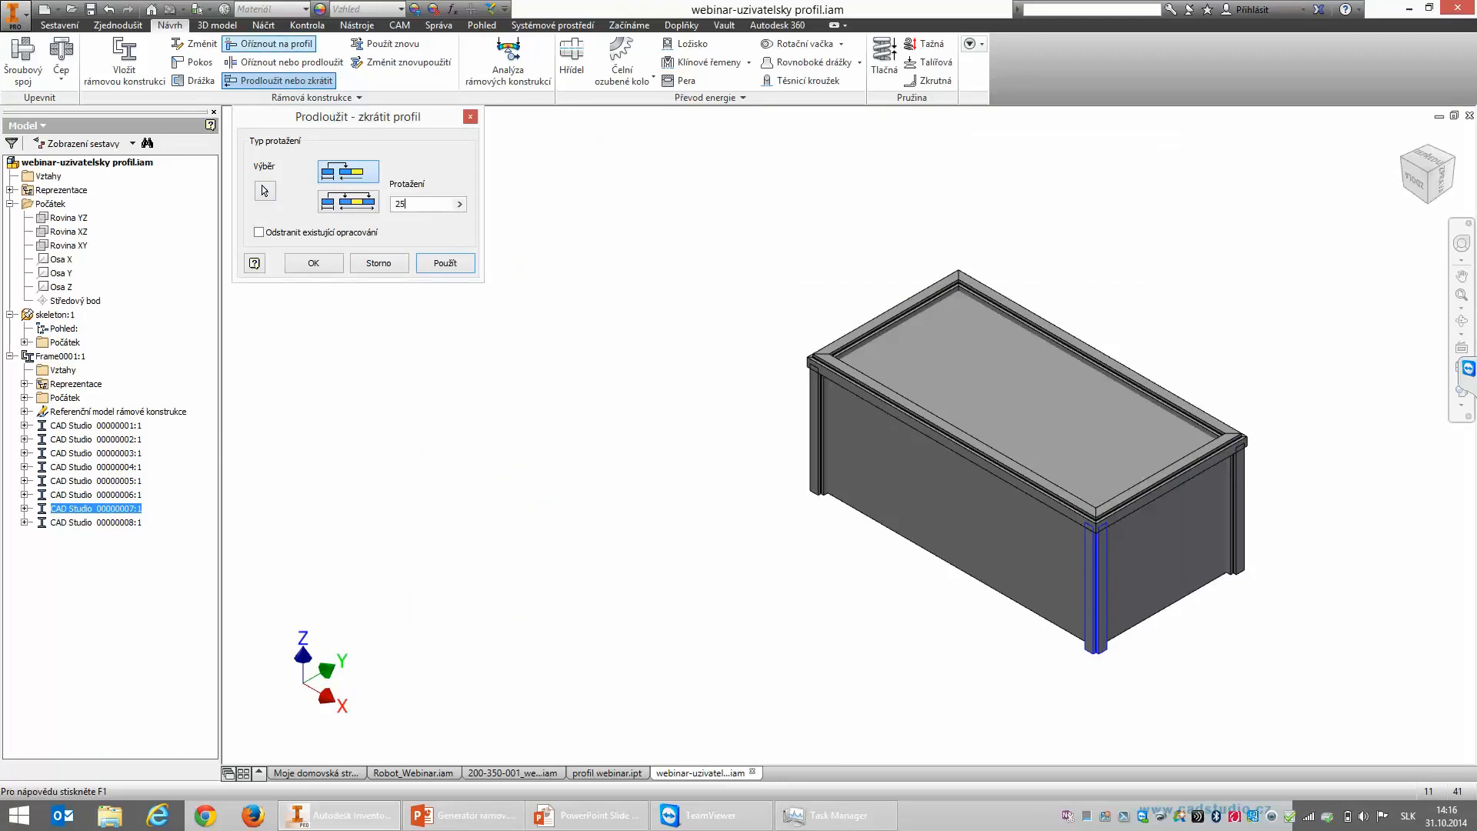
{"action": "left_click", "coordinate": [445, 263]}
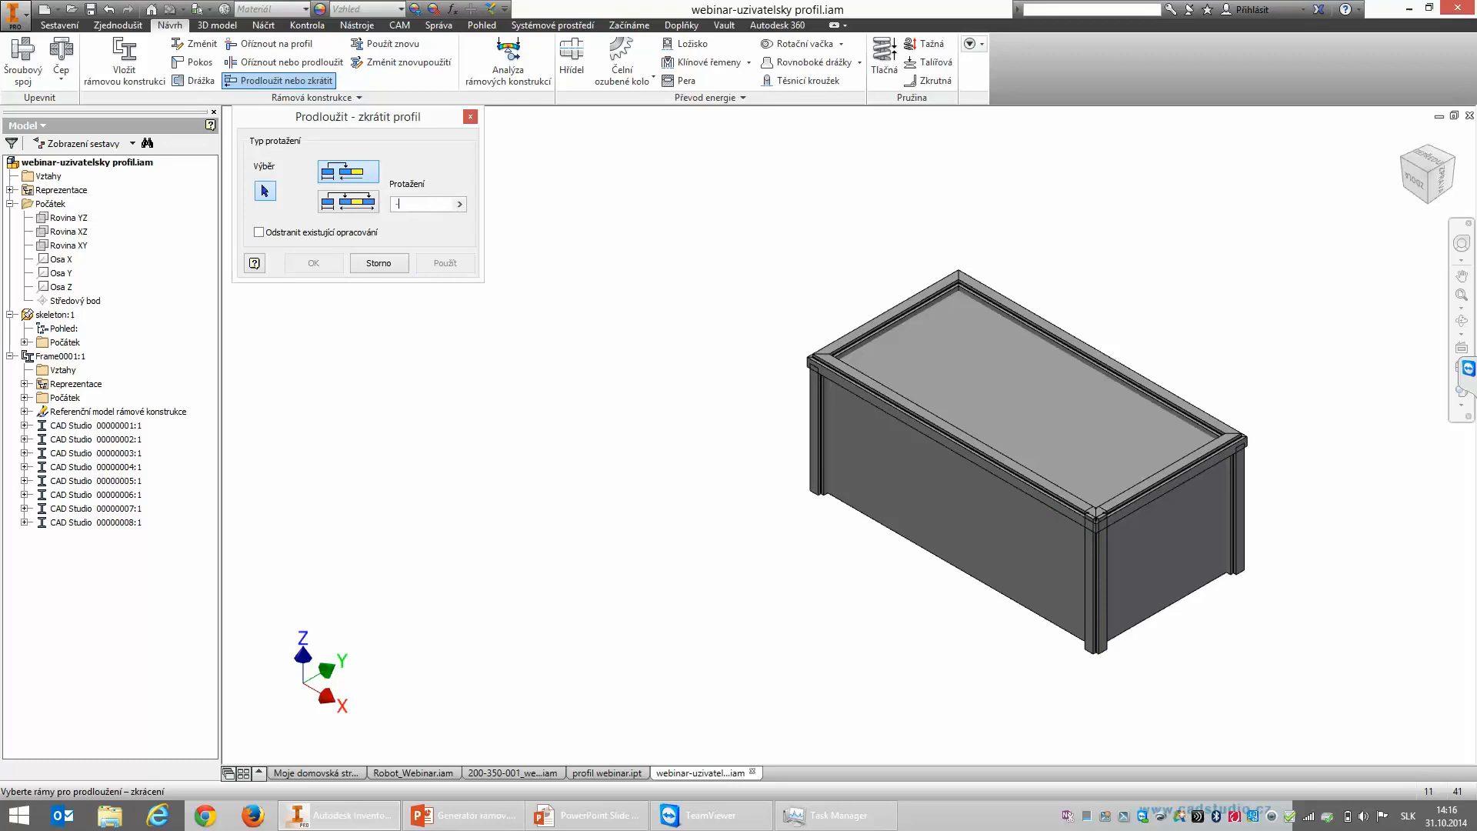
{"action": "left_click", "coordinate": [405, 266]}
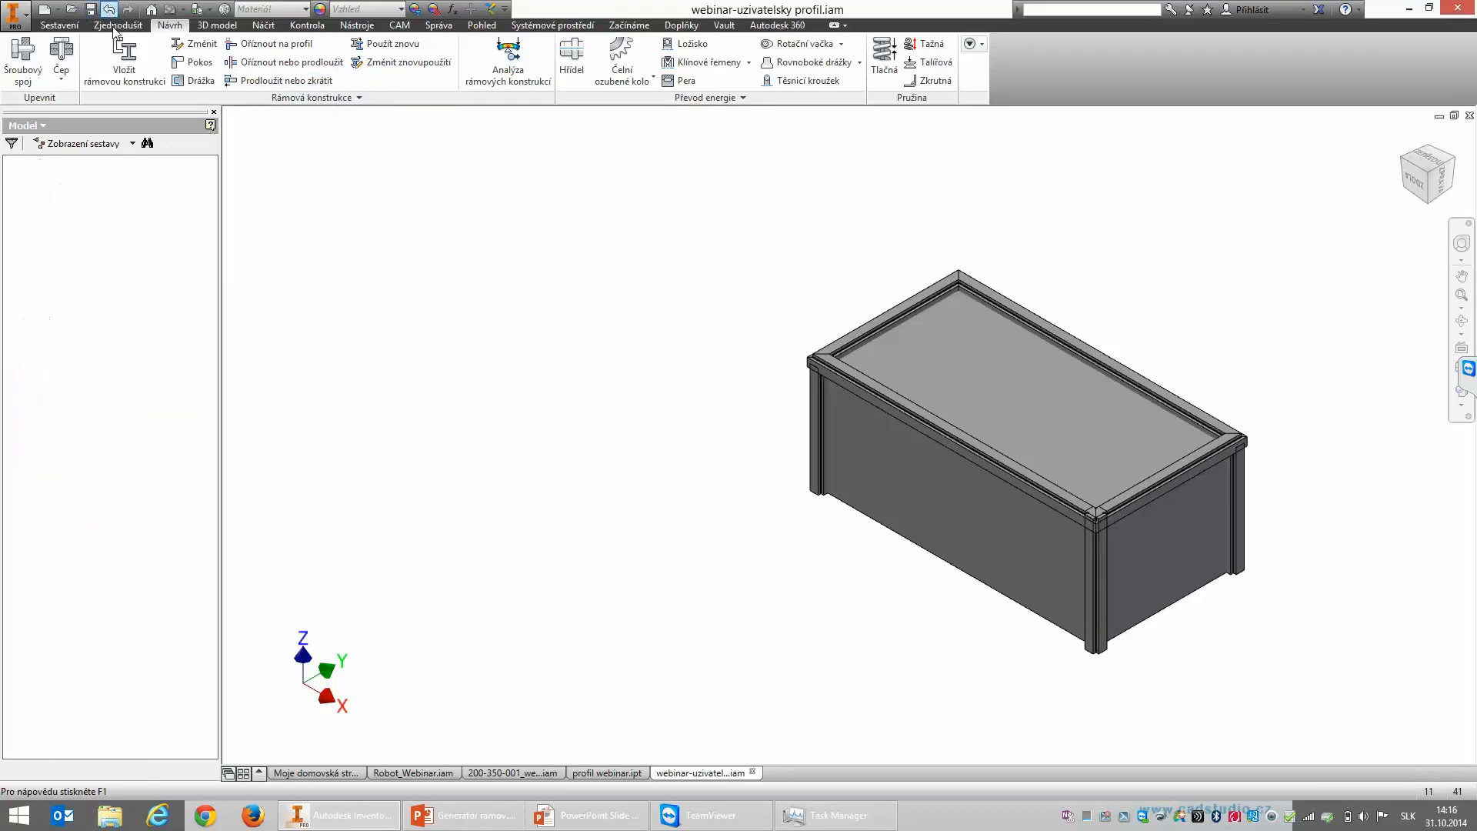
Step: Shorten the nearest corner leg at its upper end with an extension of -25 mm
{"action": "left_click", "coordinate": [283, 80]}
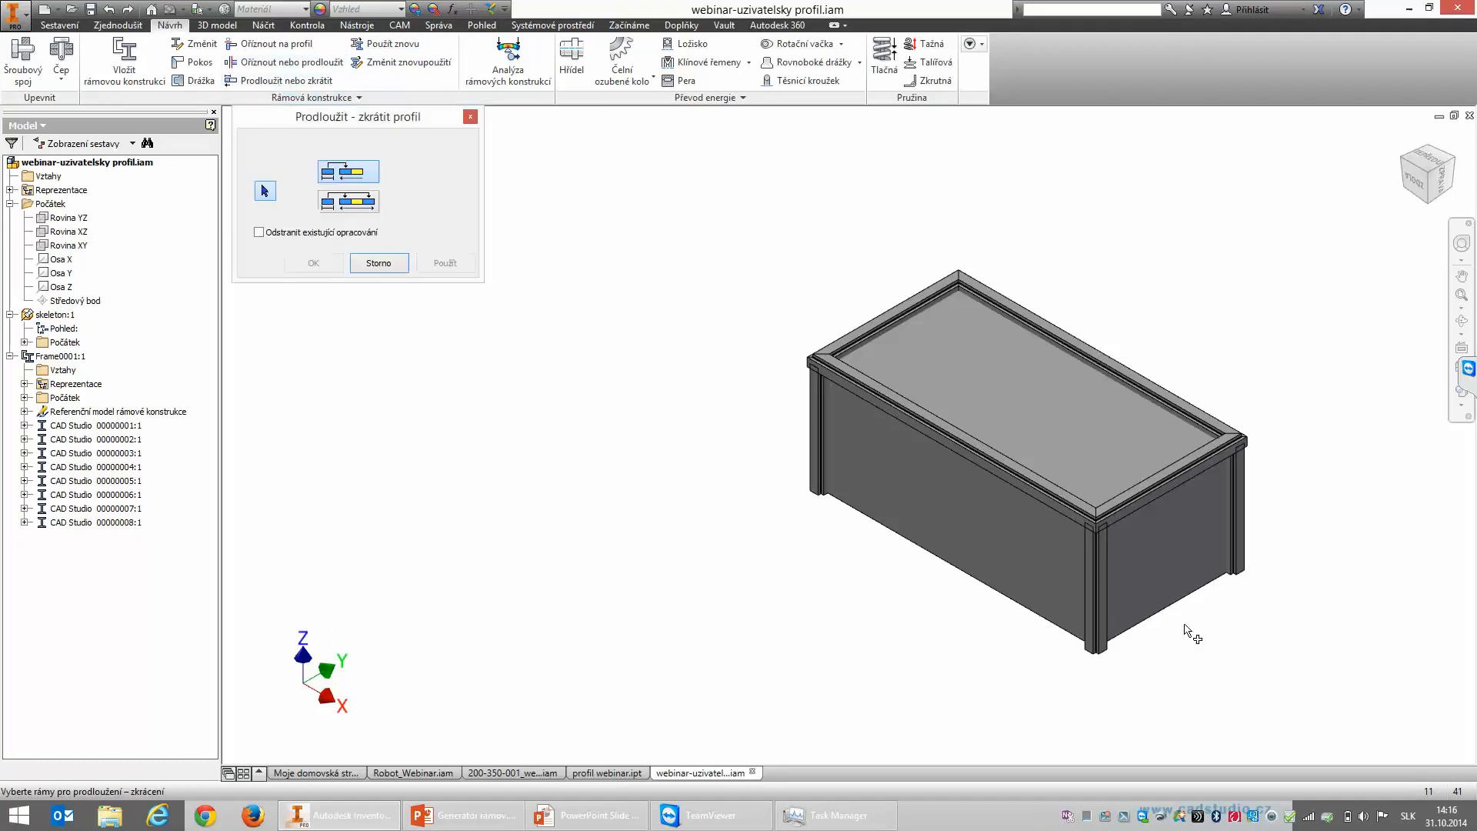
{"action": "scroll", "coordinate": [1105, 563], "scroll_direction": "down", "scroll_amount": 2}
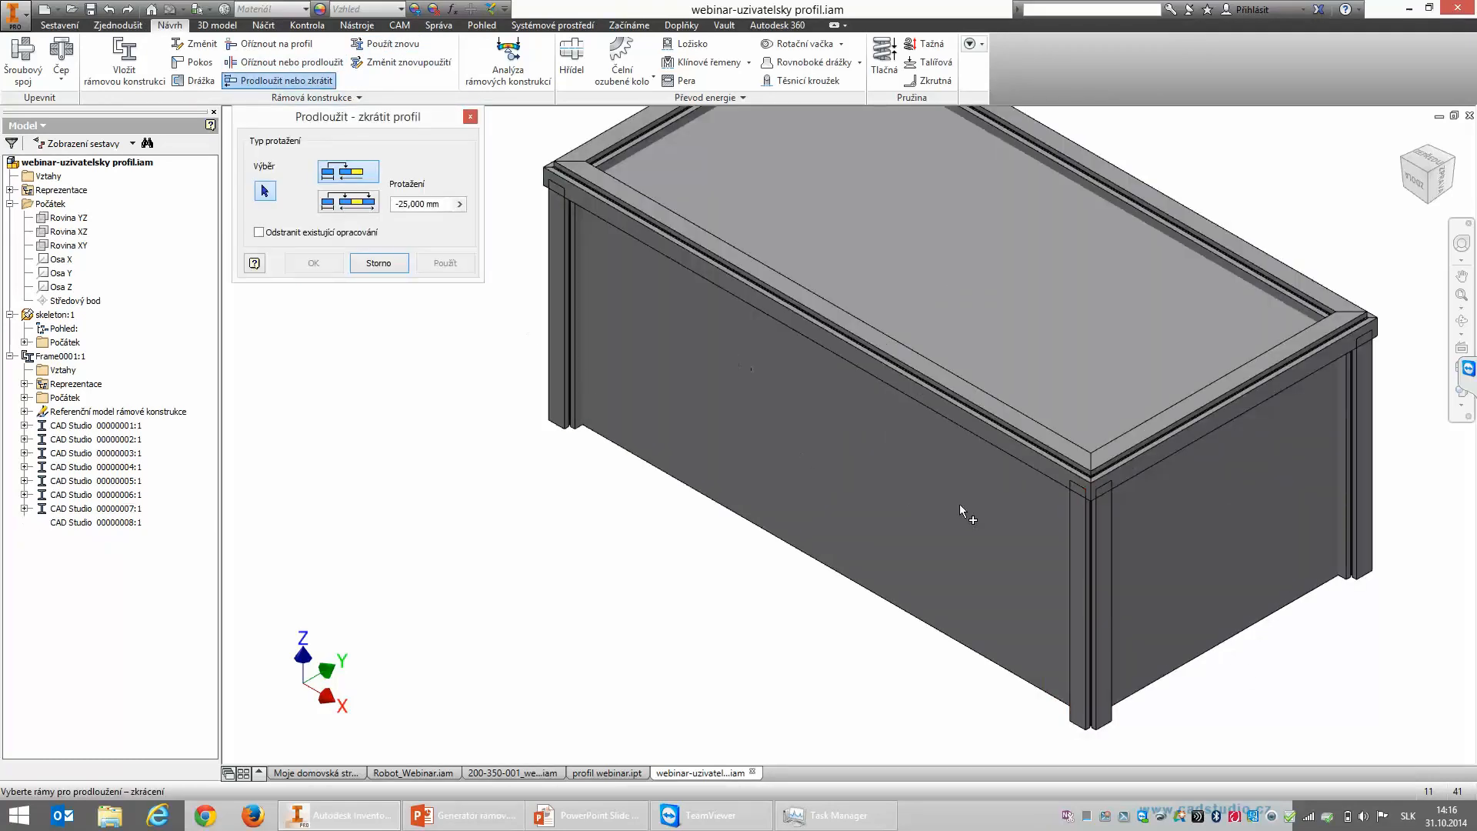
{"action": "left_click", "coordinate": [1111, 521]}
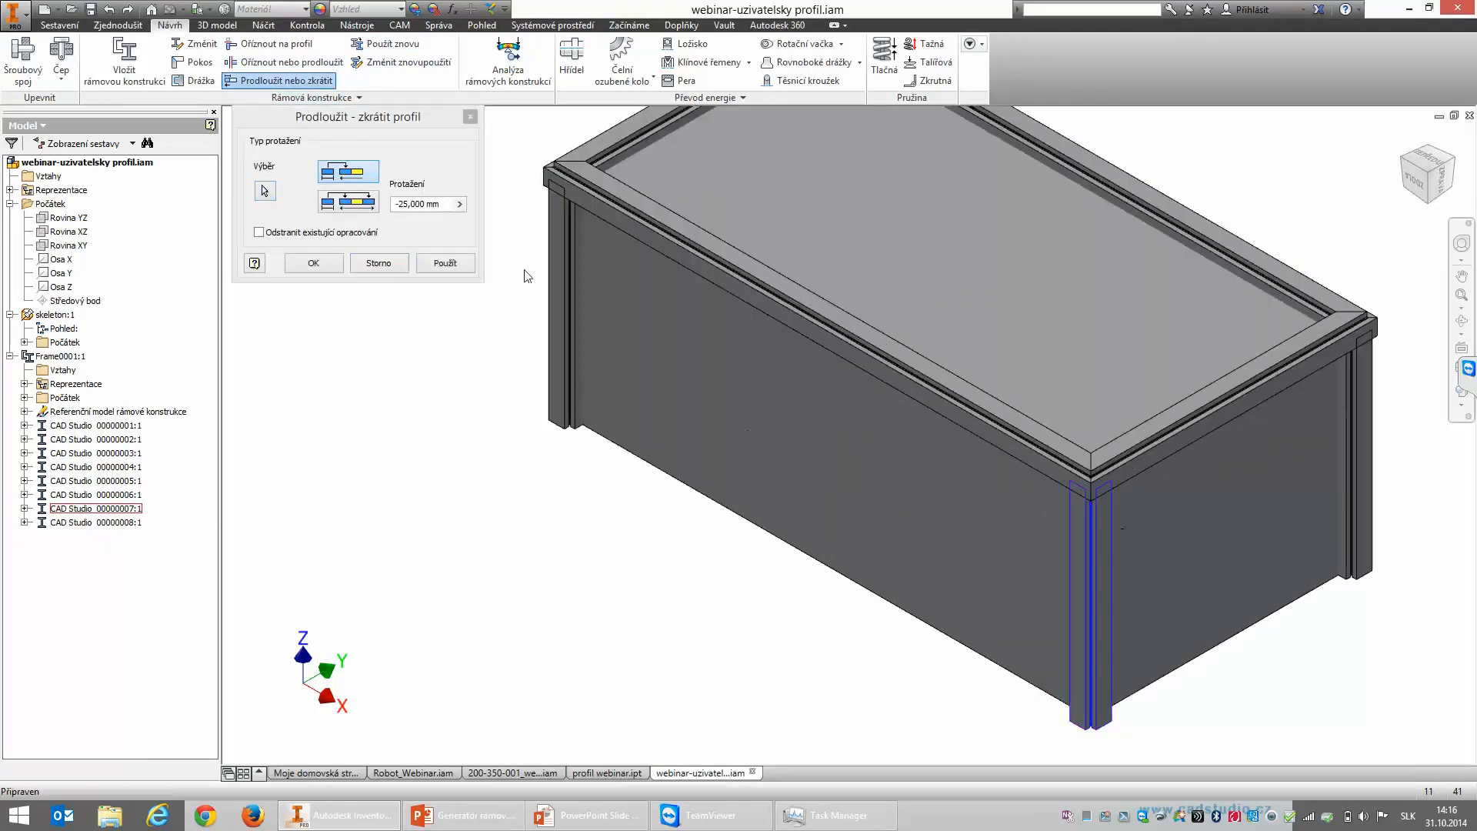
{"action": "left_click", "coordinate": [421, 263]}
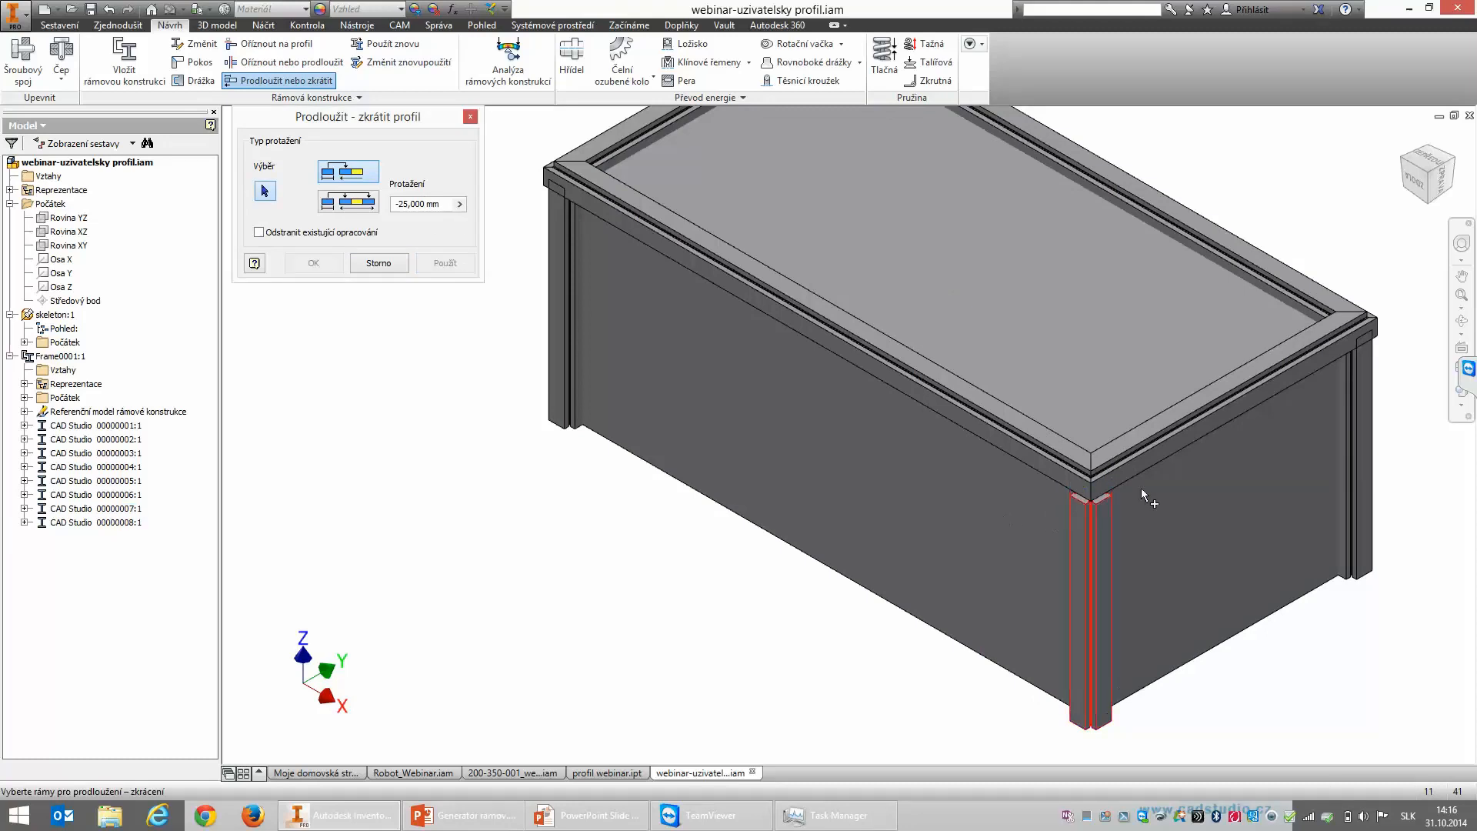
Step: Shorten the legs at the two corners adjacent to the shortened one with the same -25 mm extension at their upper ends
{"action": "left_click", "coordinate": [1418, 186]}
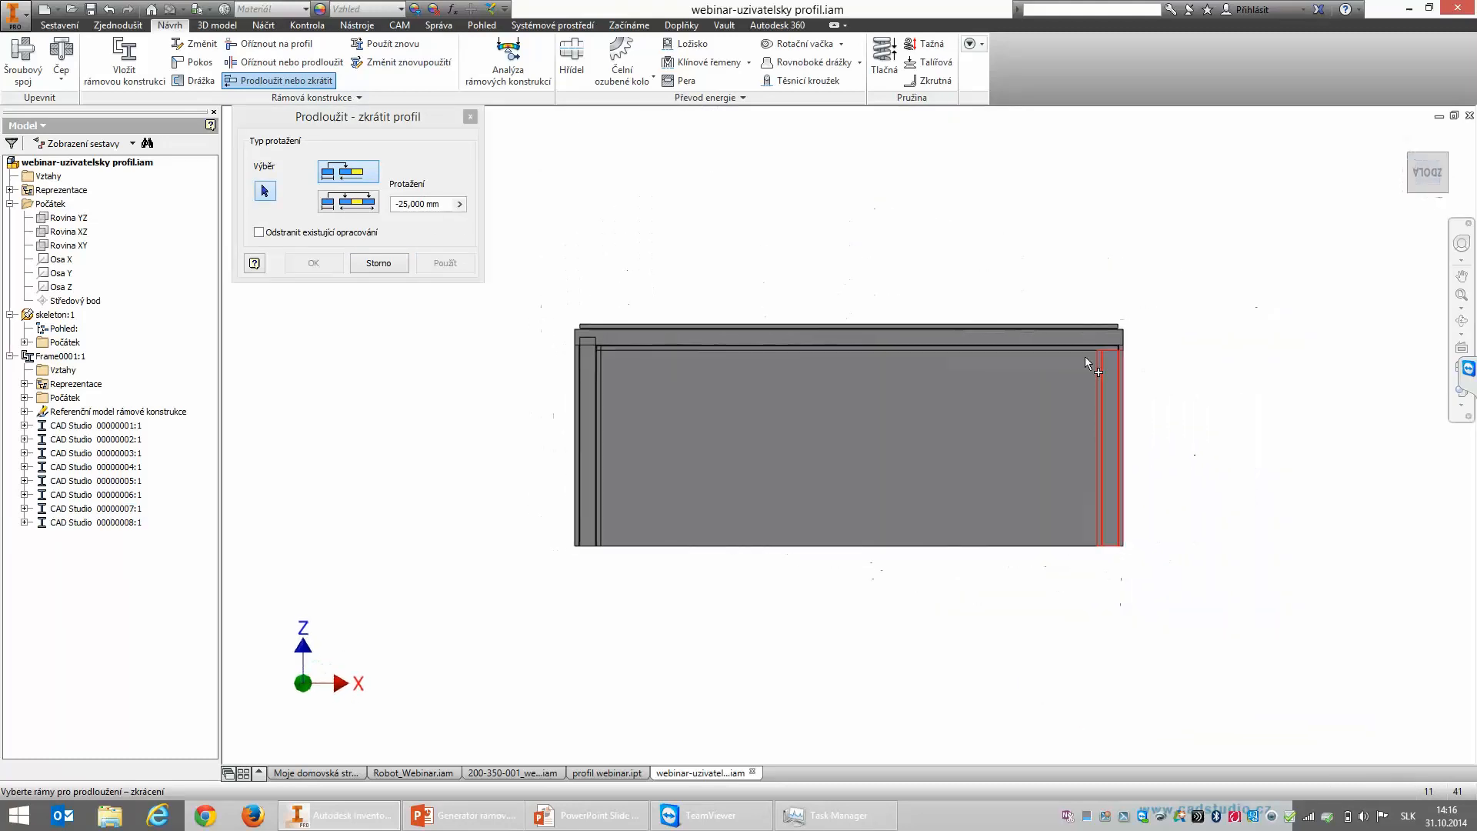
{"action": "left_click", "coordinate": [1406, 136]}
{"action": "left_click", "coordinate": [1182, 454]}
{"action": "left_click", "coordinate": [454, 264]}
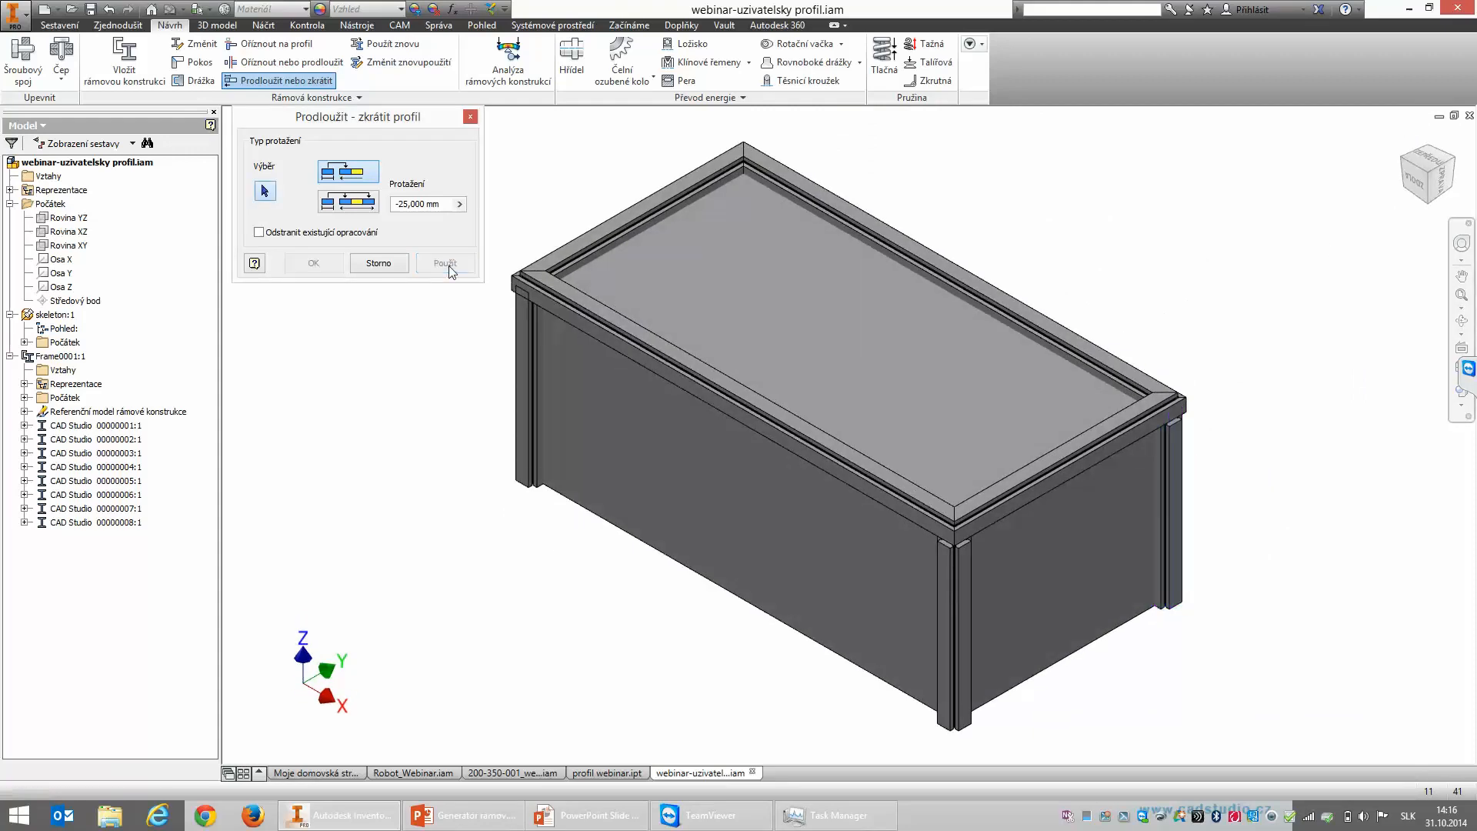
{"action": "left_click", "coordinate": [528, 319]}
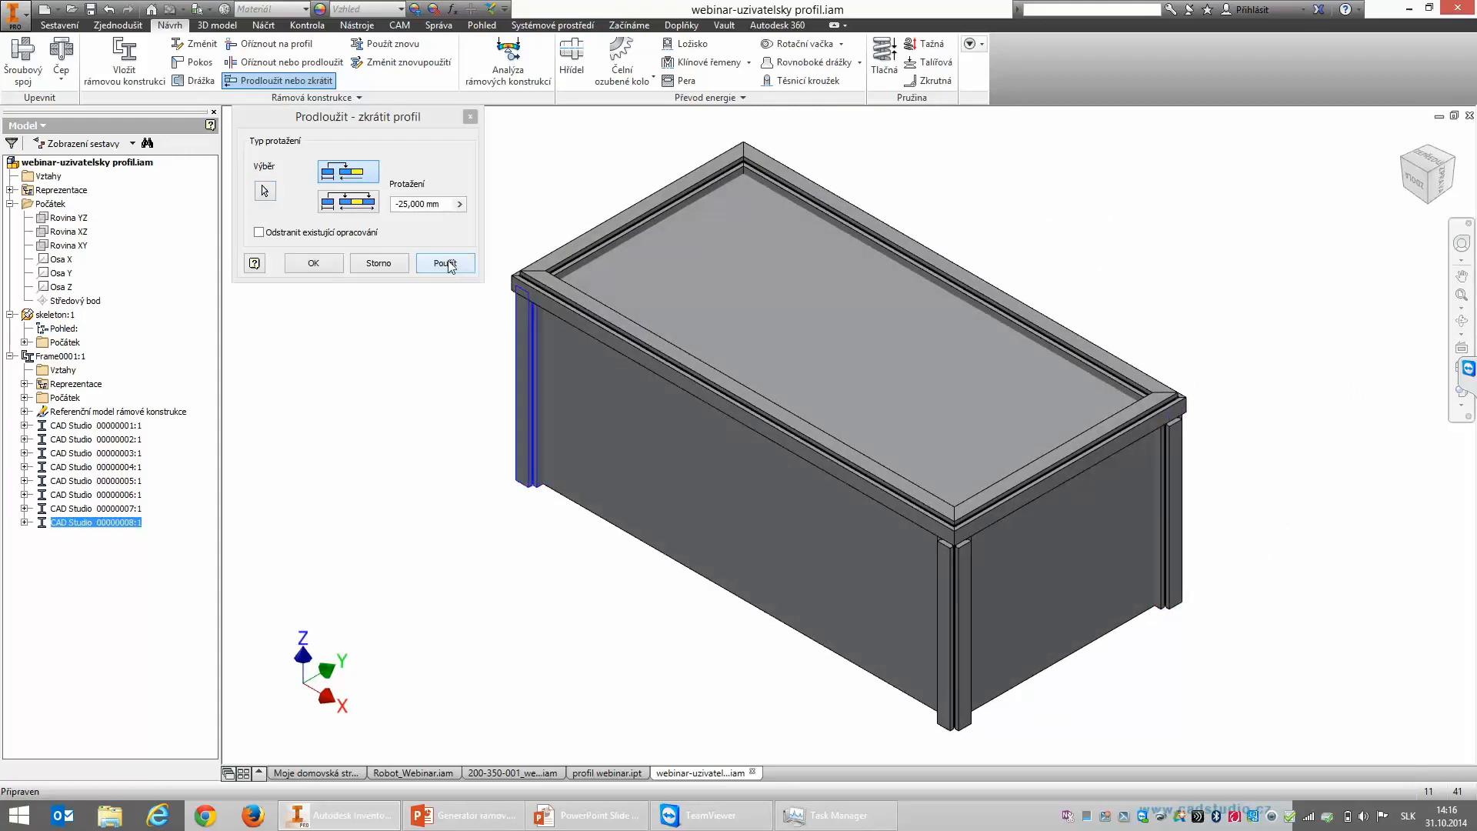
{"action": "left_click", "coordinate": [445, 264]}
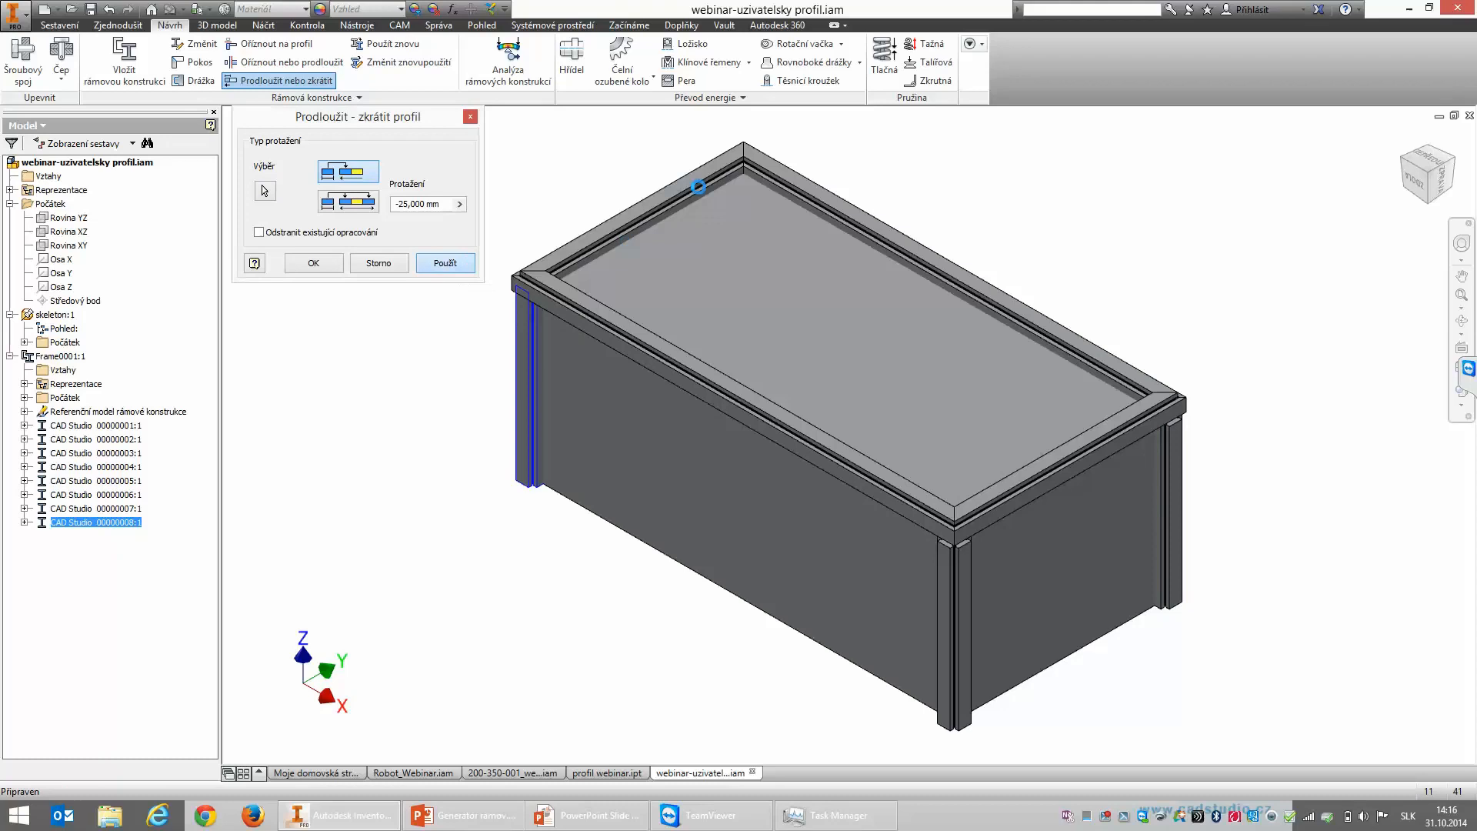
Step: Shorten the last full-length leg at its upper end with a -25 mm extension and finish the Lengthen/Shorten command
{"action": "left_click", "coordinate": [1409, 171]}
{"action": "left_click", "coordinate": [567, 497]}
{"action": "left_click", "coordinate": [442, 264]}
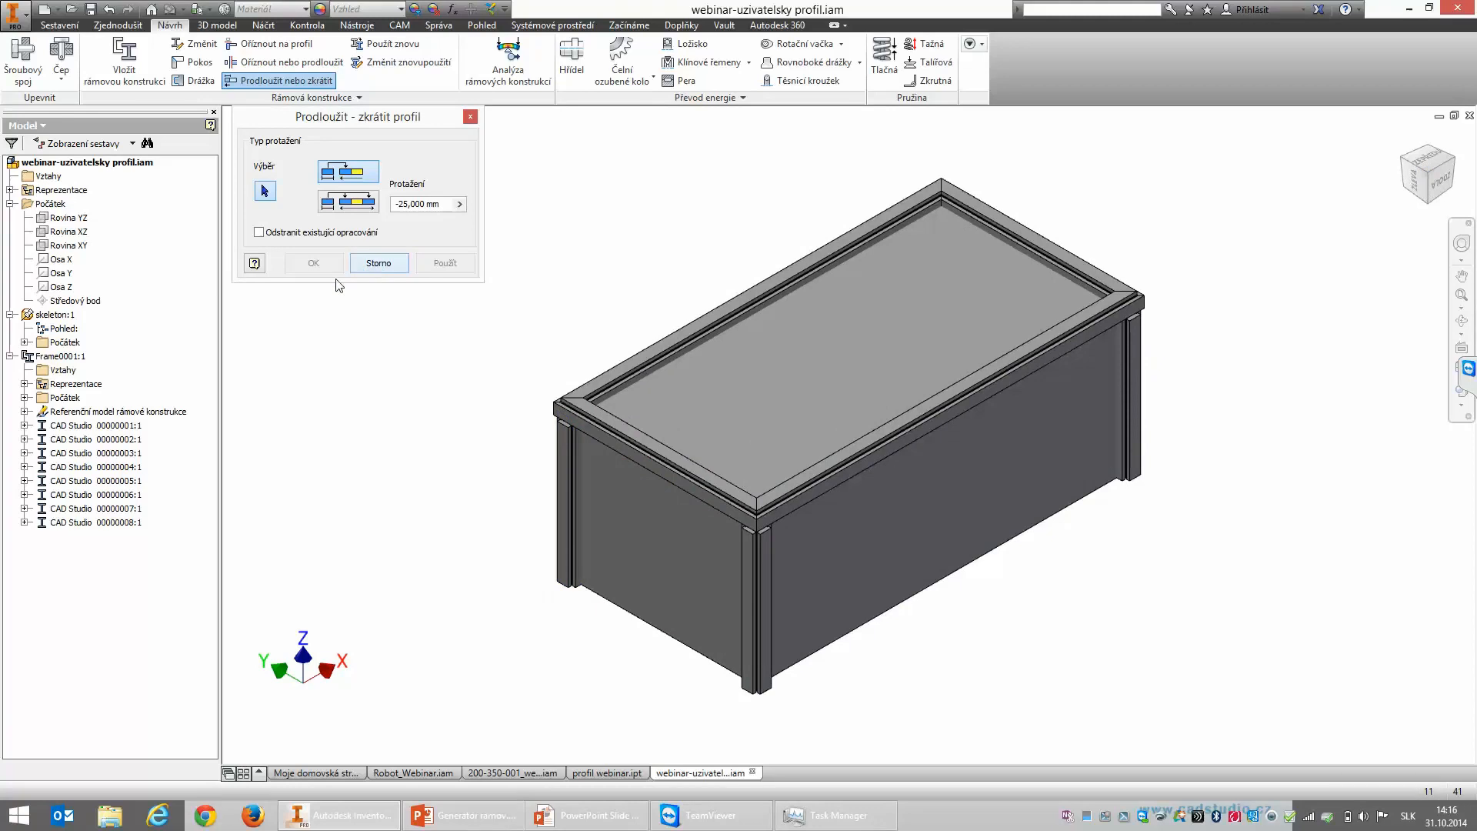
{"action": "left_click", "coordinate": [388, 266]}
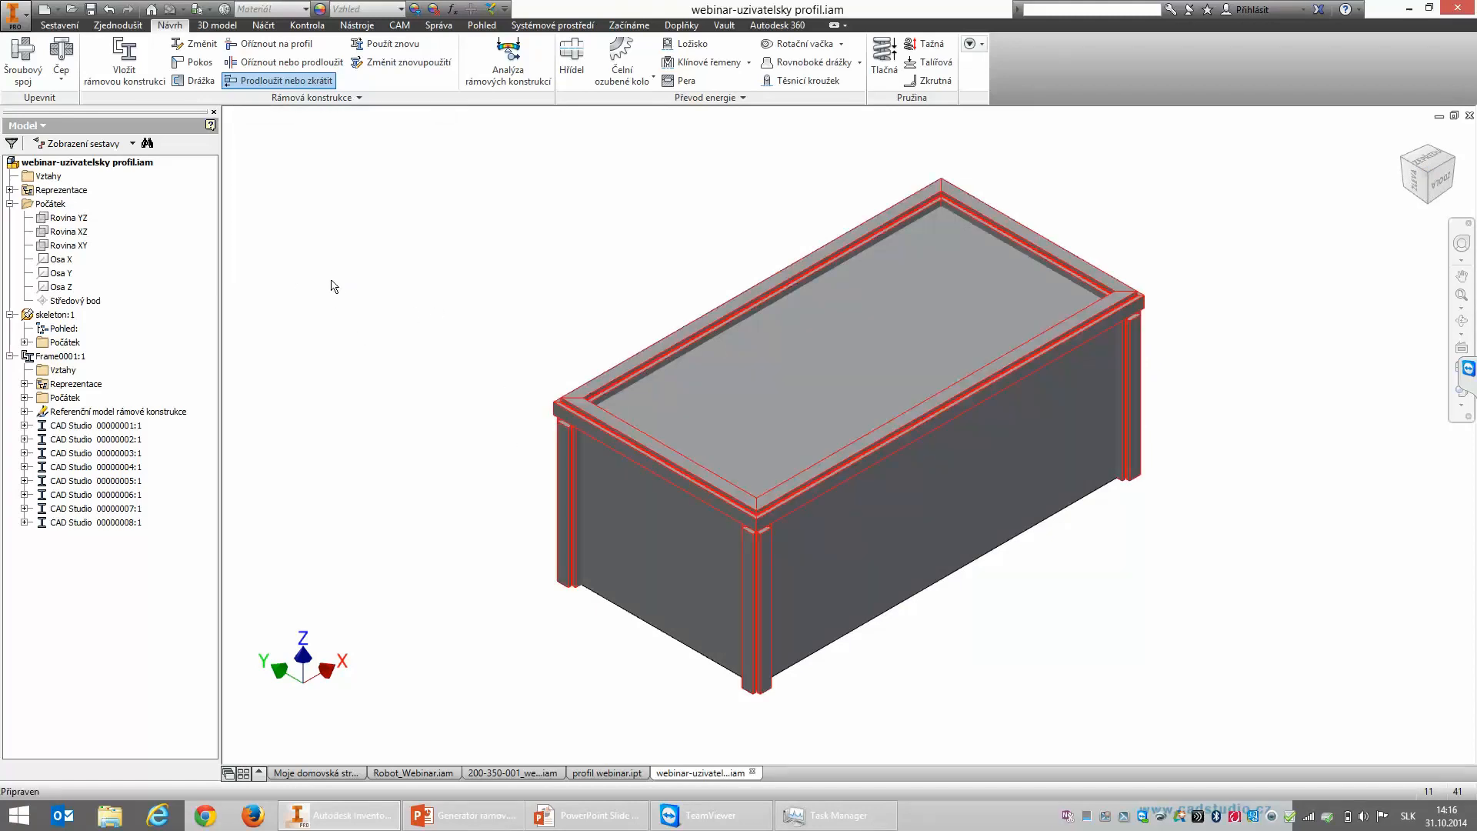
Step: Turn off the visibility of the skeleton part in the assembly and inspect the frame from the side
{"action": "right_click", "coordinate": [51, 317]}
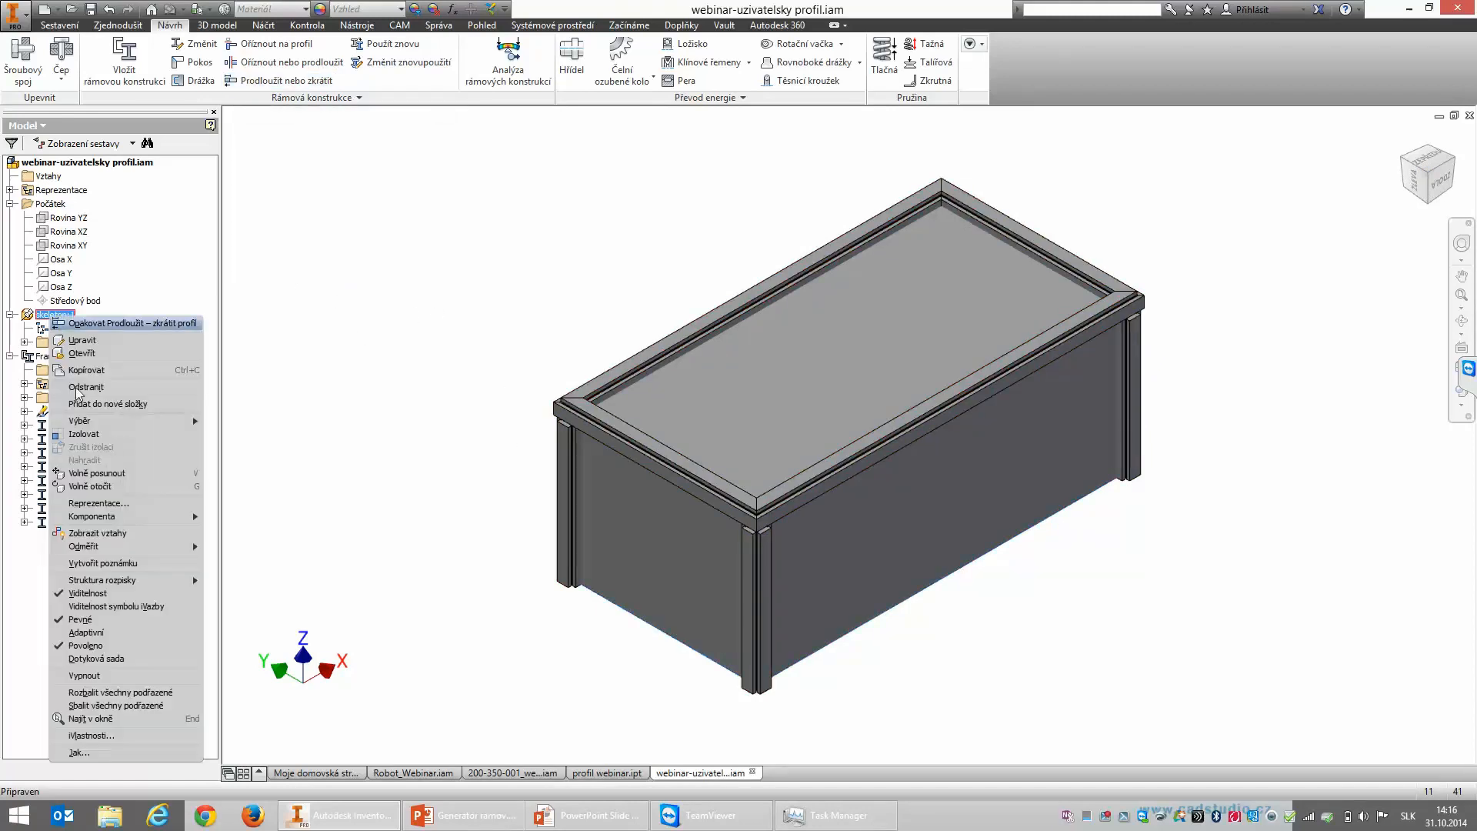
{"action": "left_click", "coordinate": [163, 604]}
{"action": "scroll", "coordinate": [1072, 369], "scroll_direction": "up", "scroll_amount": 3}
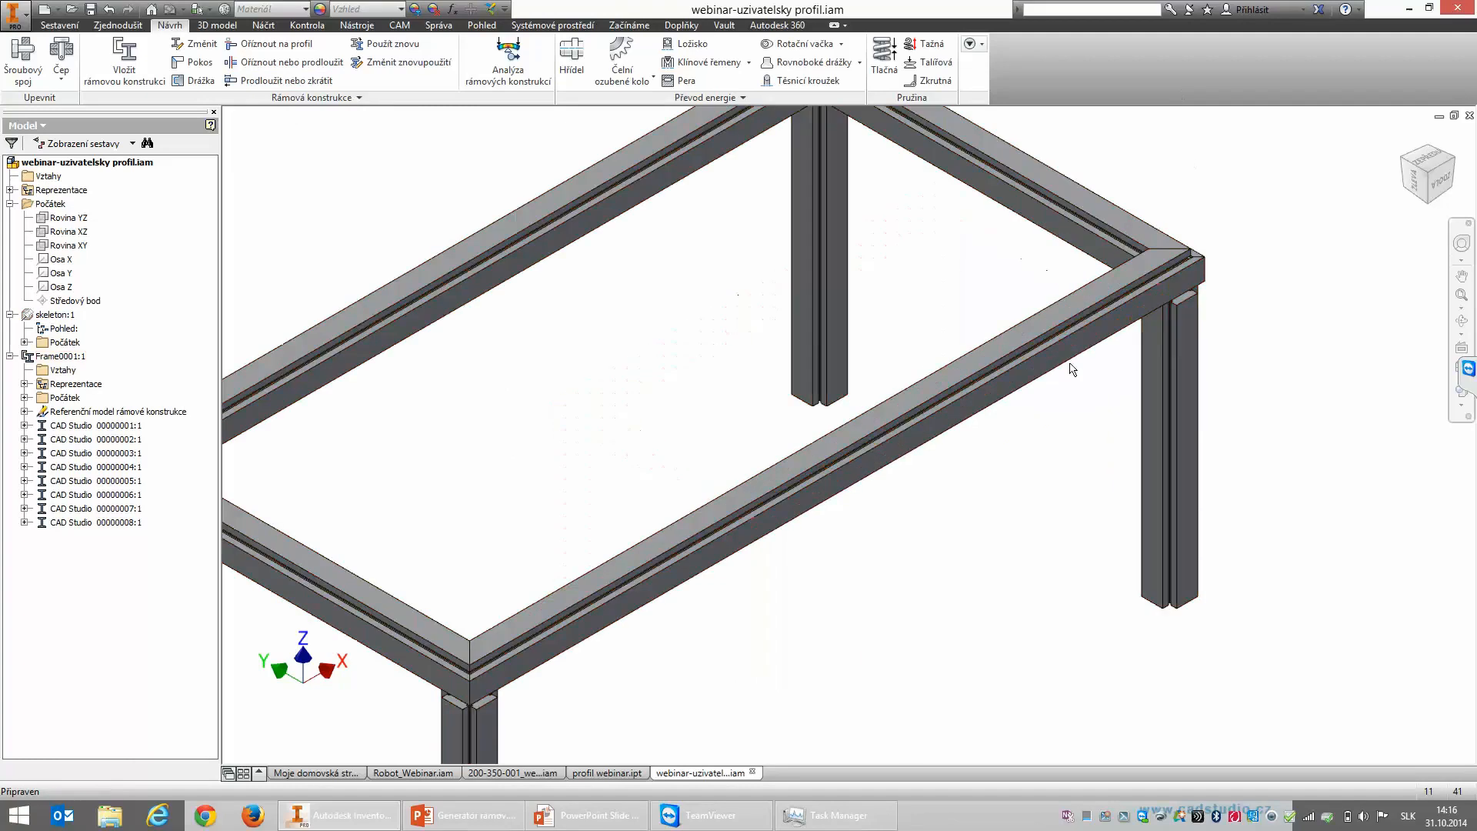
{"action": "scroll", "coordinate": [1101, 416], "scroll_direction": "down", "scroll_amount": 3}
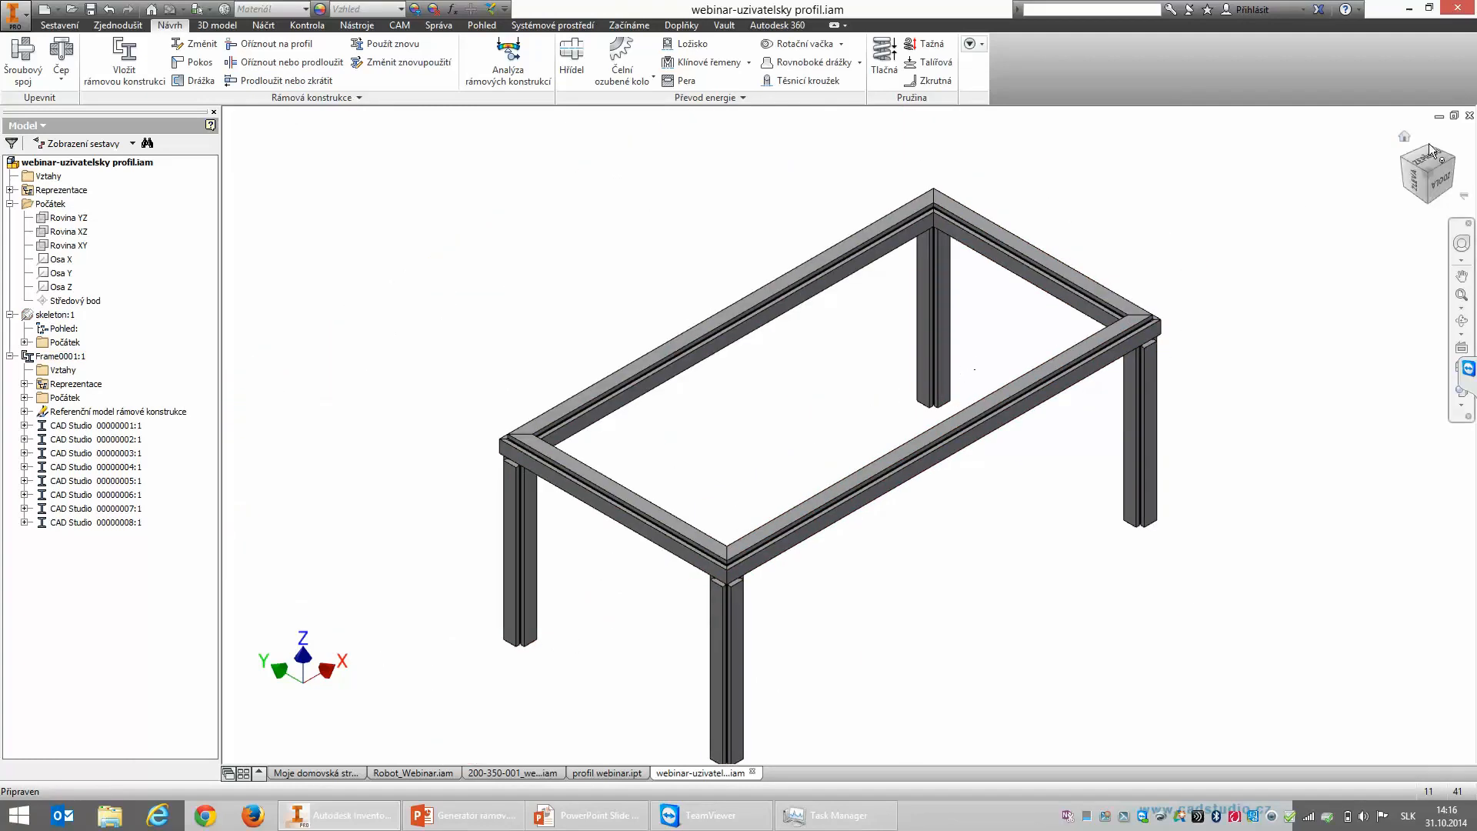
{"action": "left_click", "coordinate": [1416, 183]}
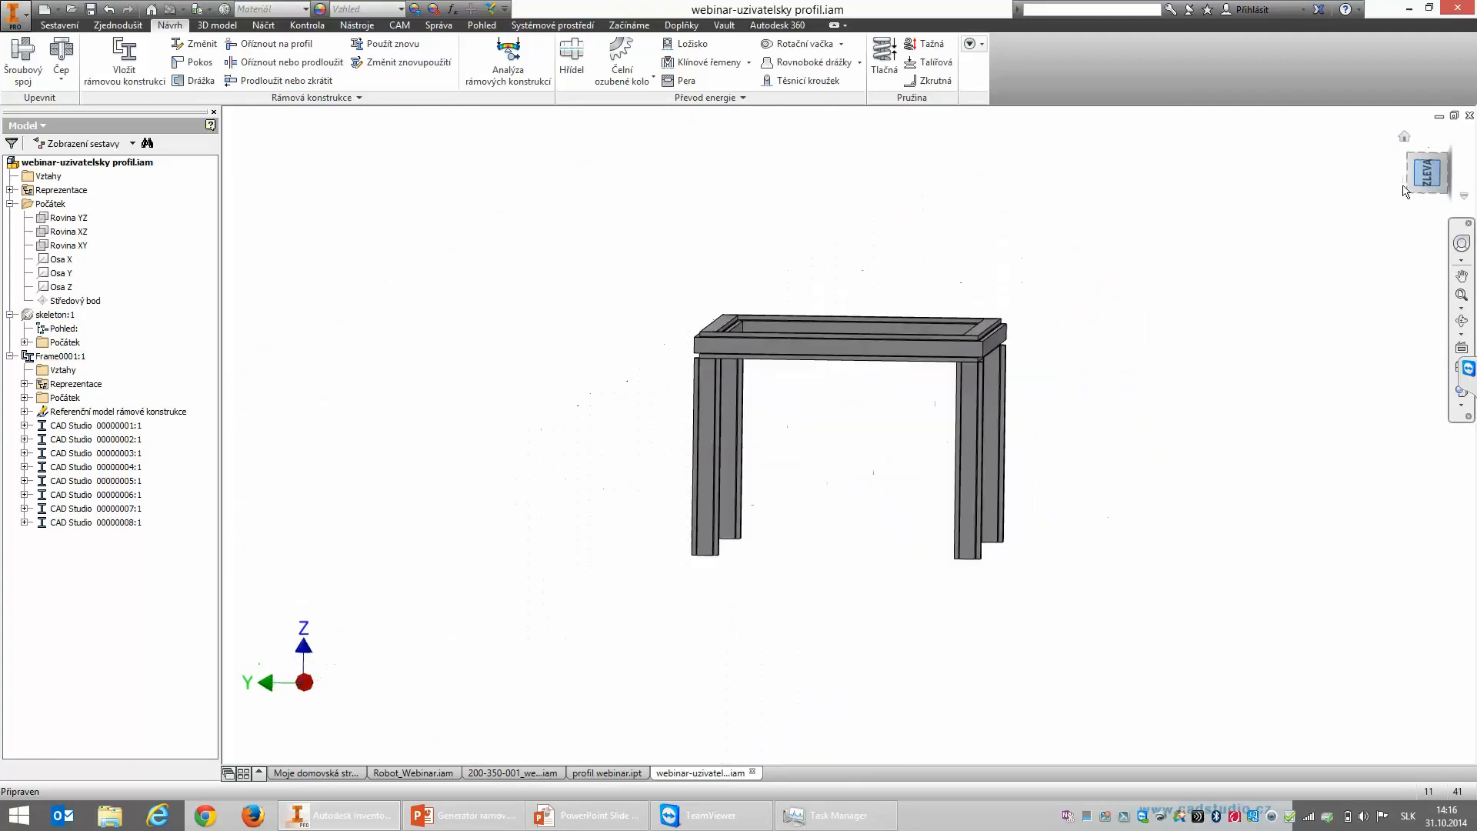
Step: Return the frame assembly to its home view and save it
{"action": "left_click", "coordinate": [1405, 139]}
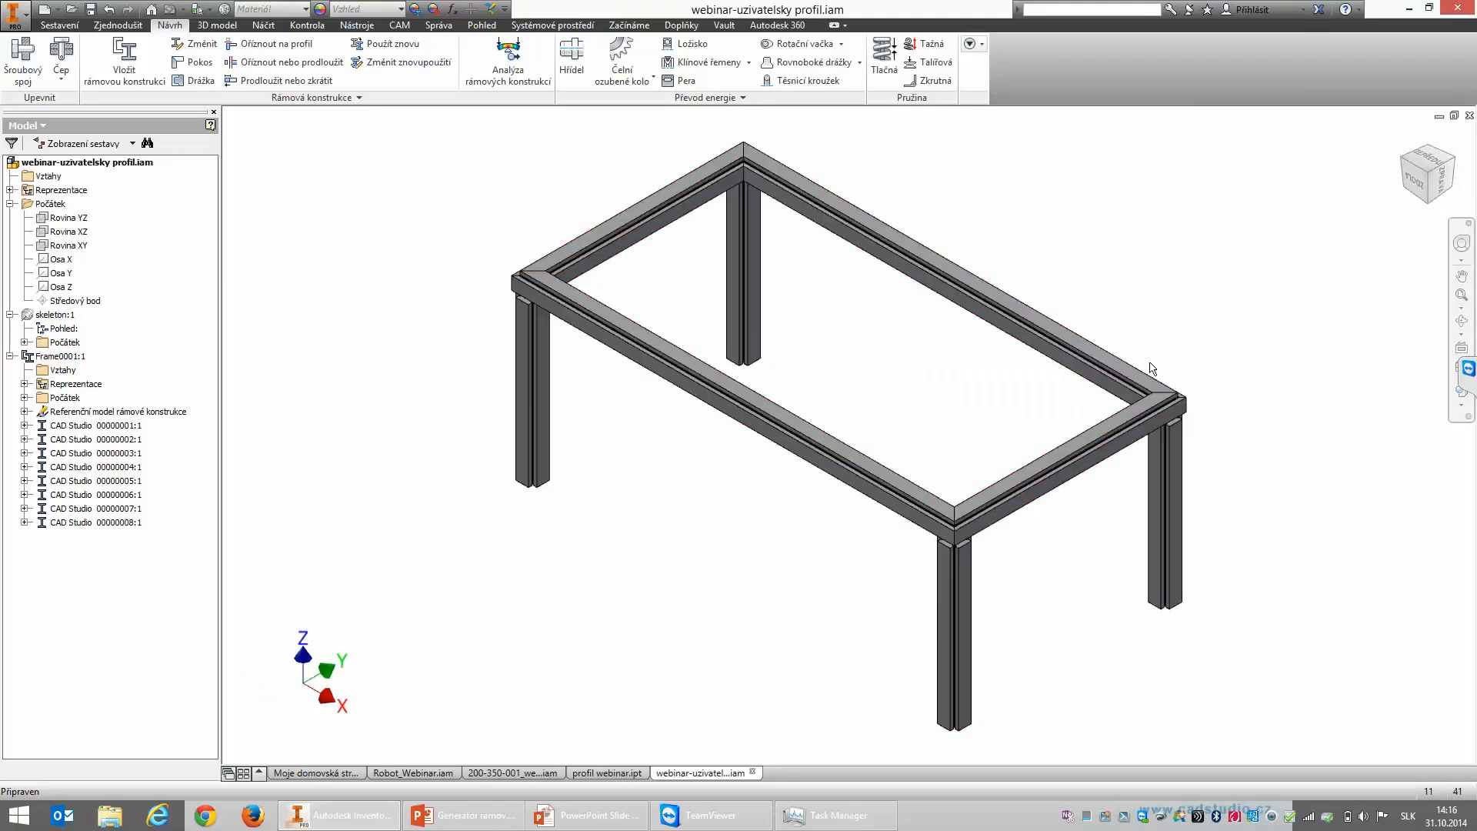
{"action": "left_click", "coordinate": [91, 9]}
{"action": "left_click", "coordinate": [818, 352]}
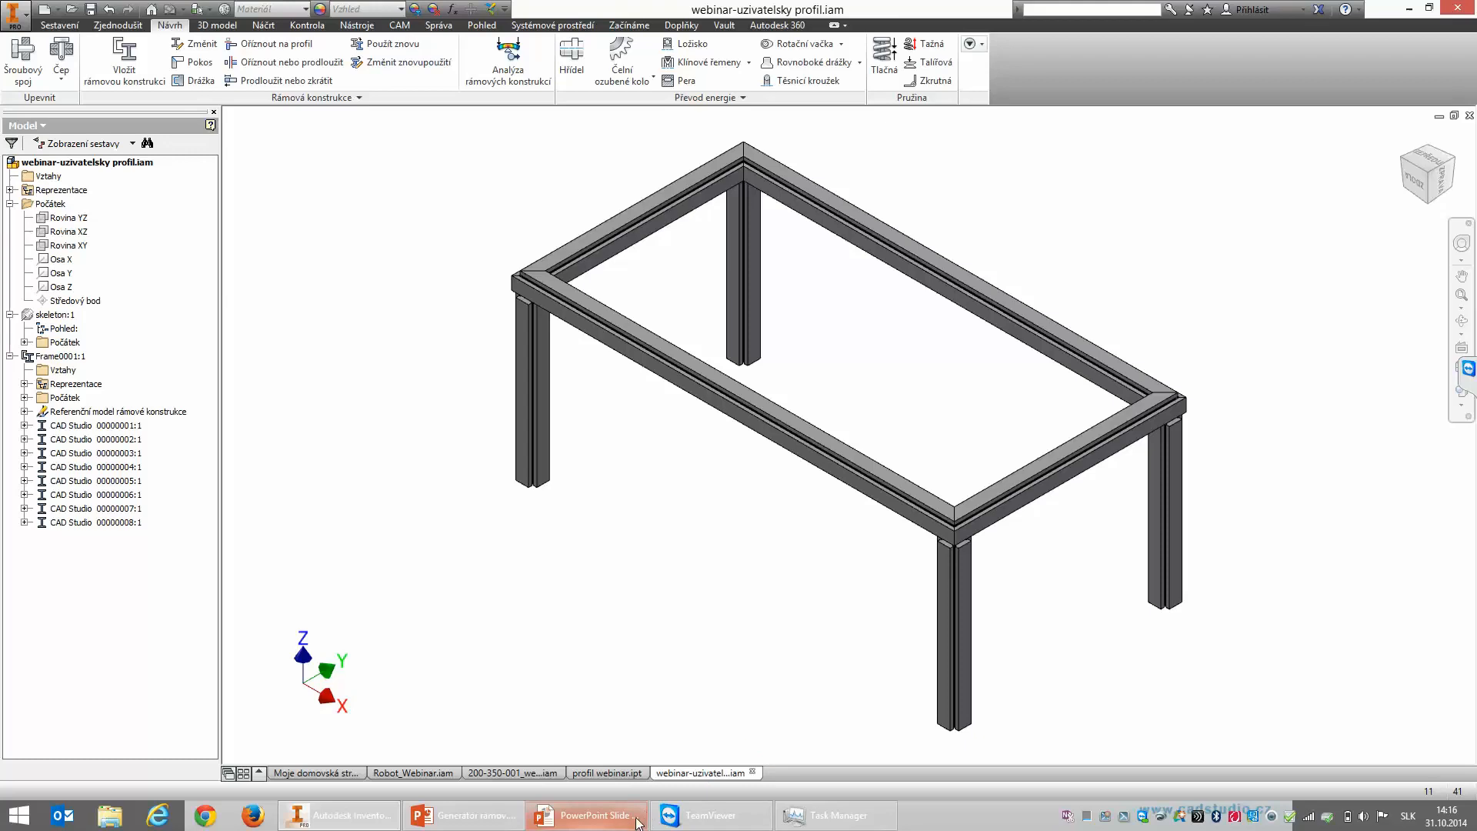
Step: Switch to the Generator ramov.pptx presentation in PowerPoint and start the slide show from slide 15, Užívateľský profil
{"action": "mouse_move", "coordinate": [637, 823]}
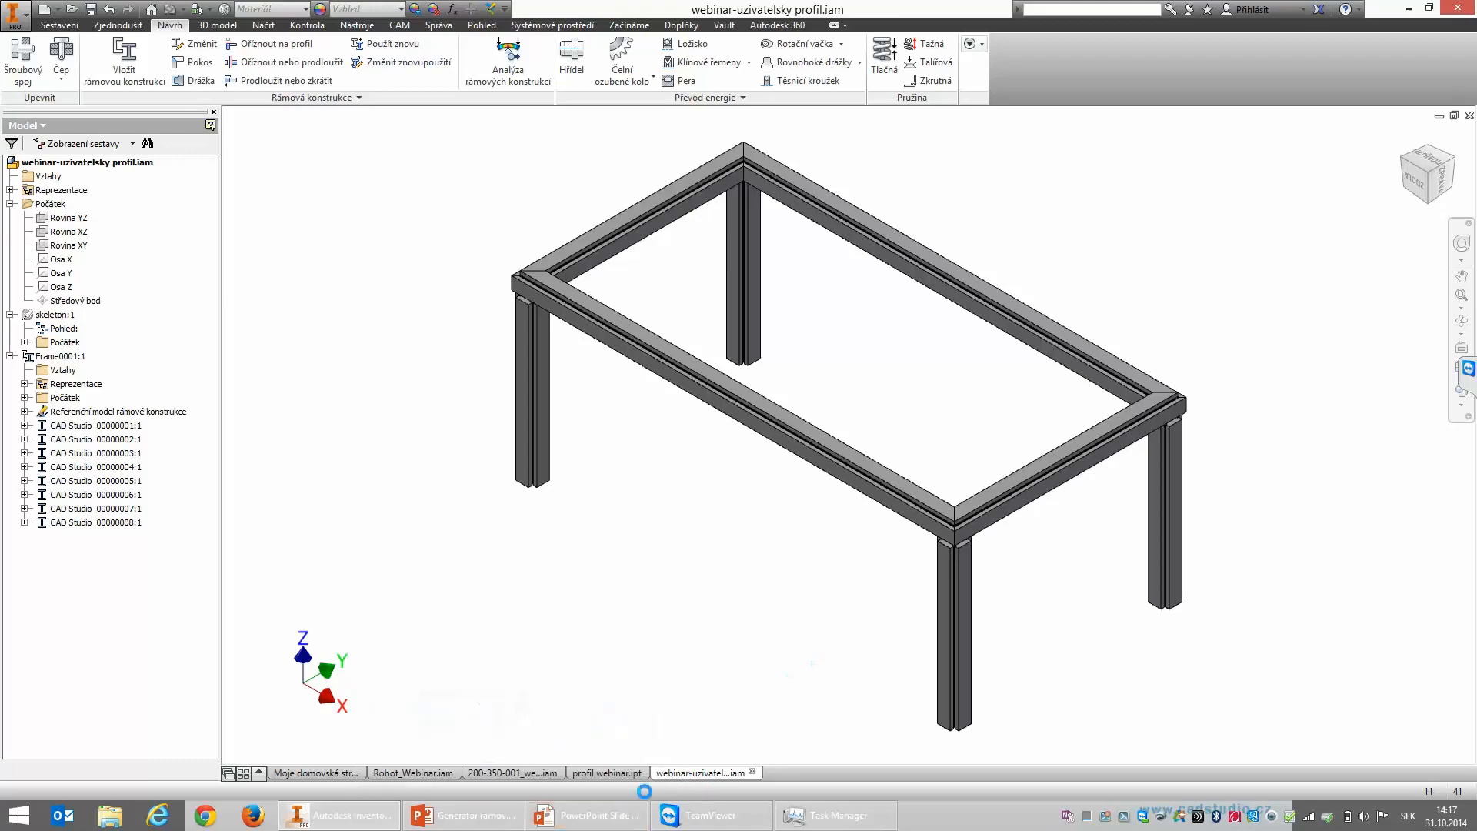
{"action": "left_click", "coordinate": [621, 822]}
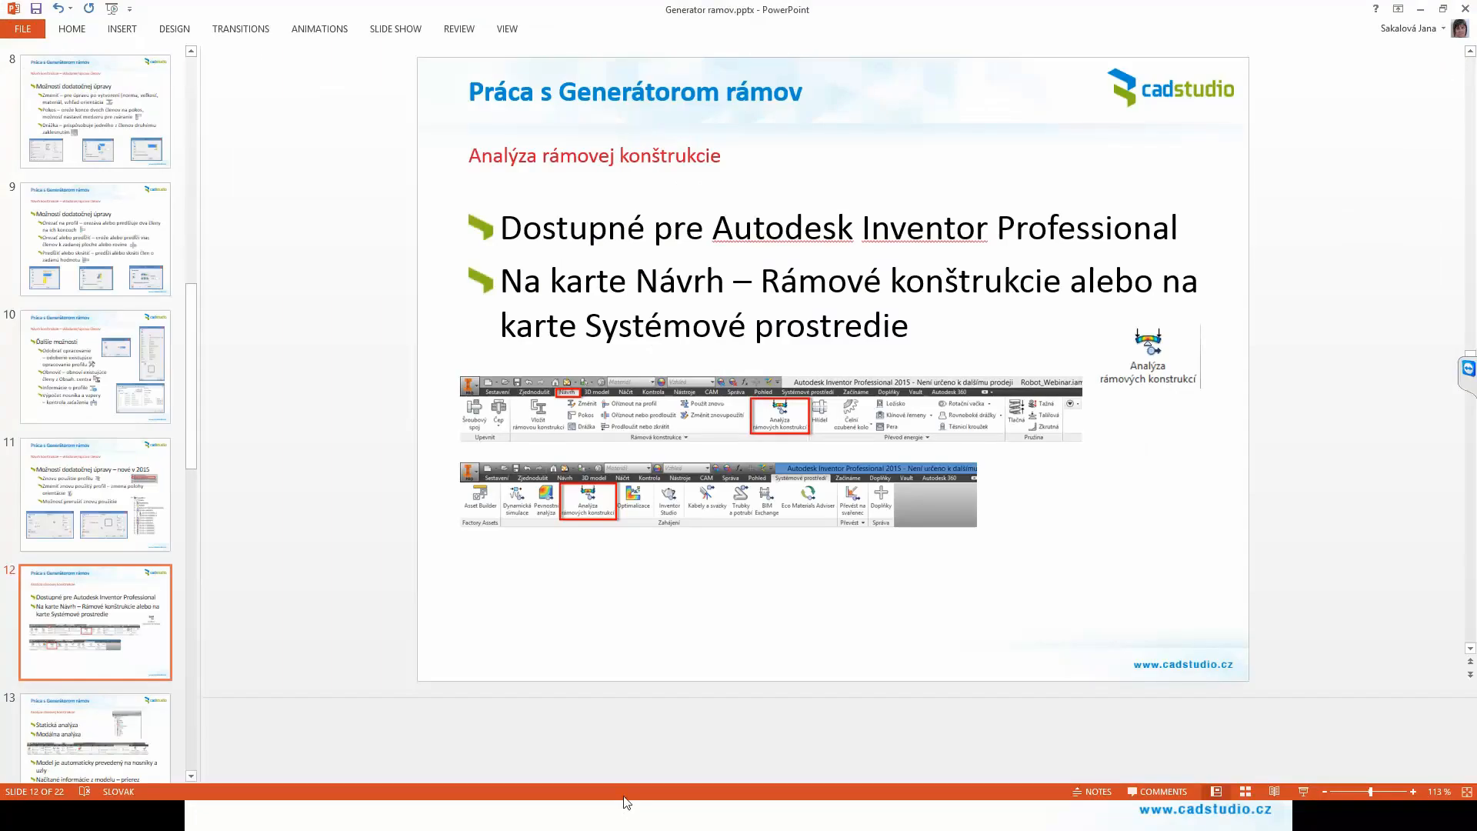
{"action": "scroll", "coordinate": [123, 608], "scroll_direction": "down", "scroll_amount": 3}
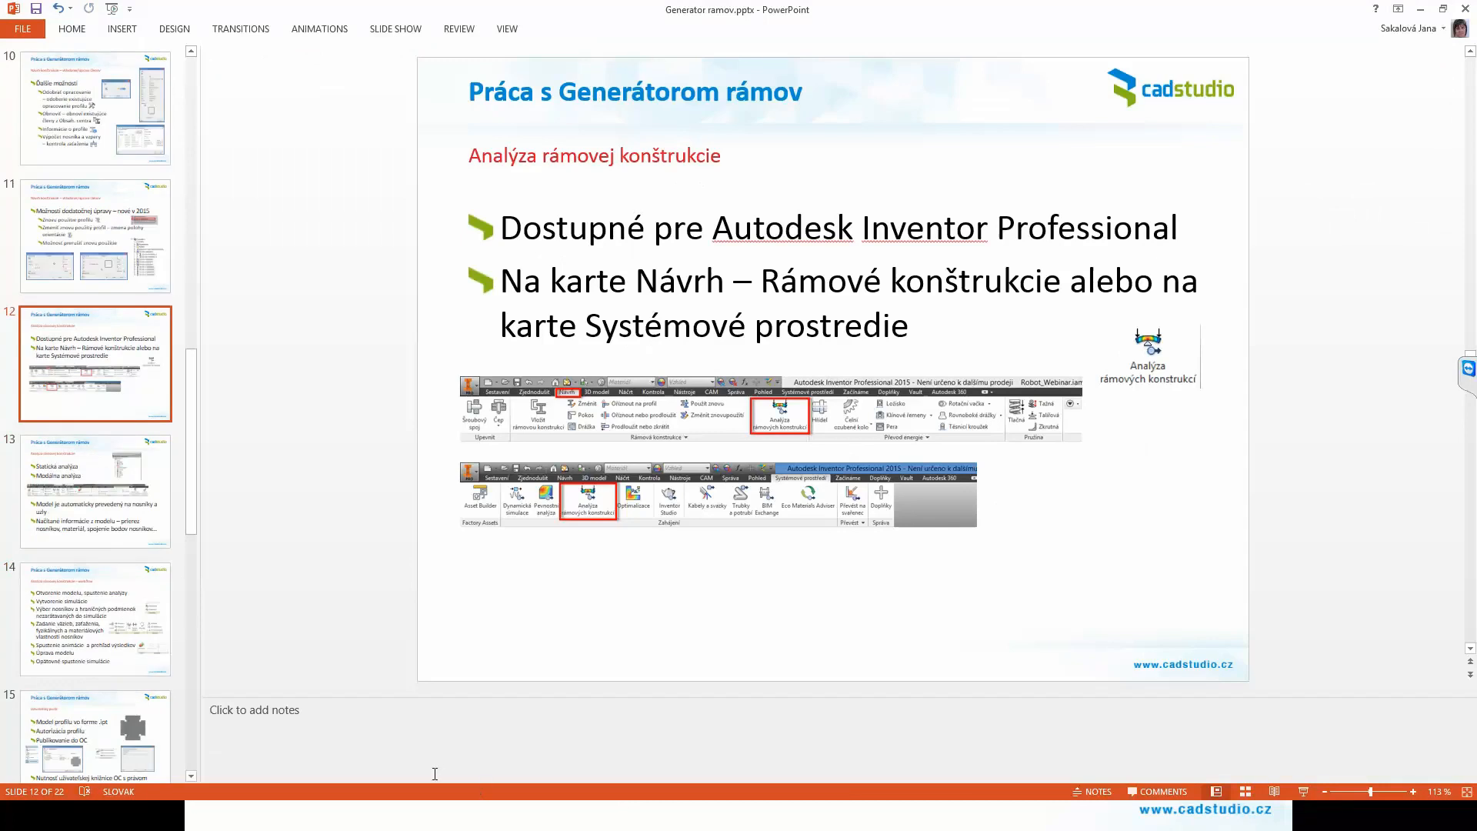
{"action": "left_click", "coordinate": [151, 741]}
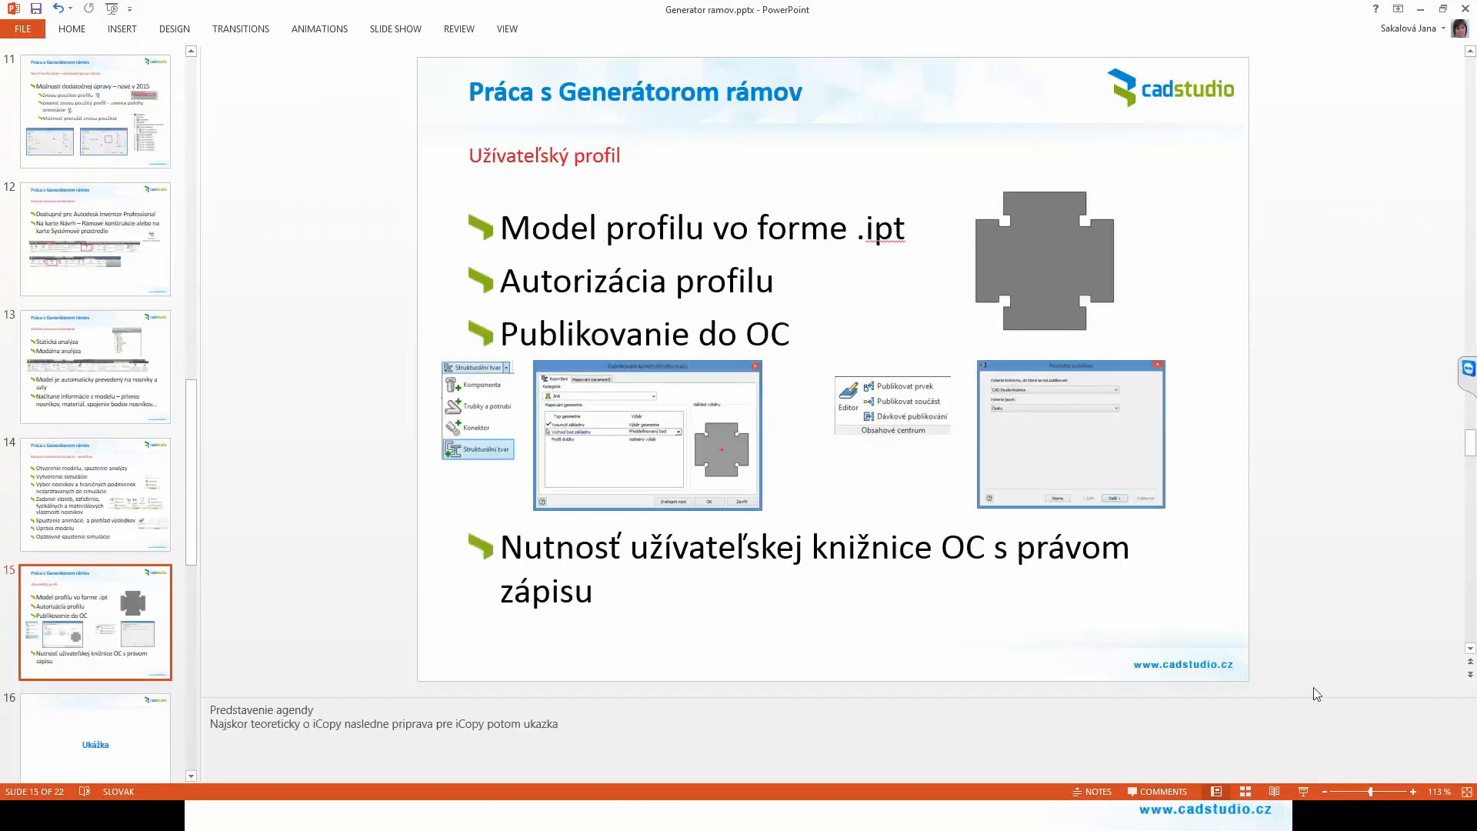
{"action": "left_click", "coordinate": [1304, 792]}
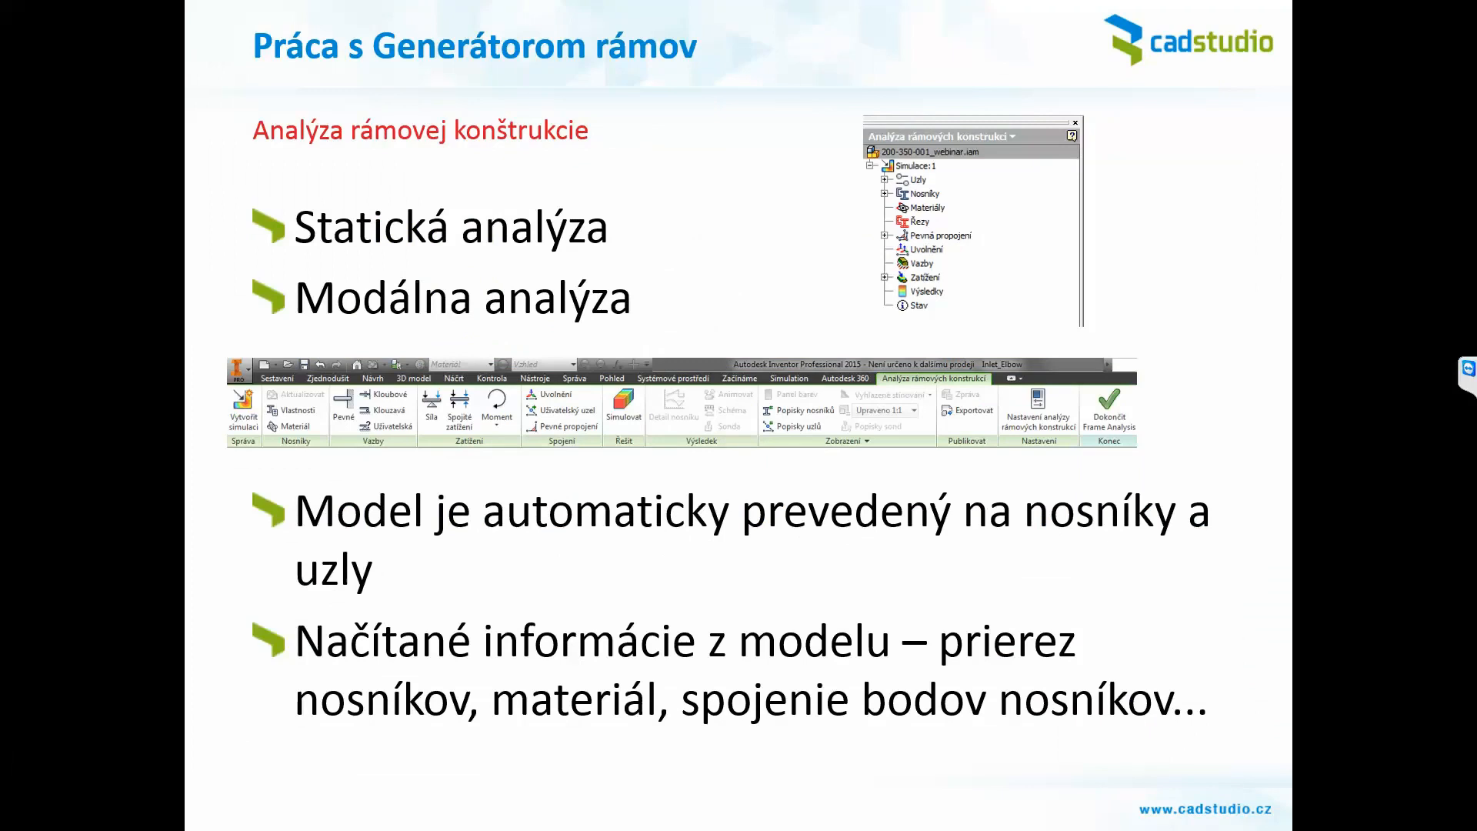
Step: Advance the slide show past the Ukážka slide to the summary slide Zhrnutie – Generátor rámov
{"action": "scroll", "coordinate": [747, 531], "scroll_direction": "down", "scroll_amount": 3}
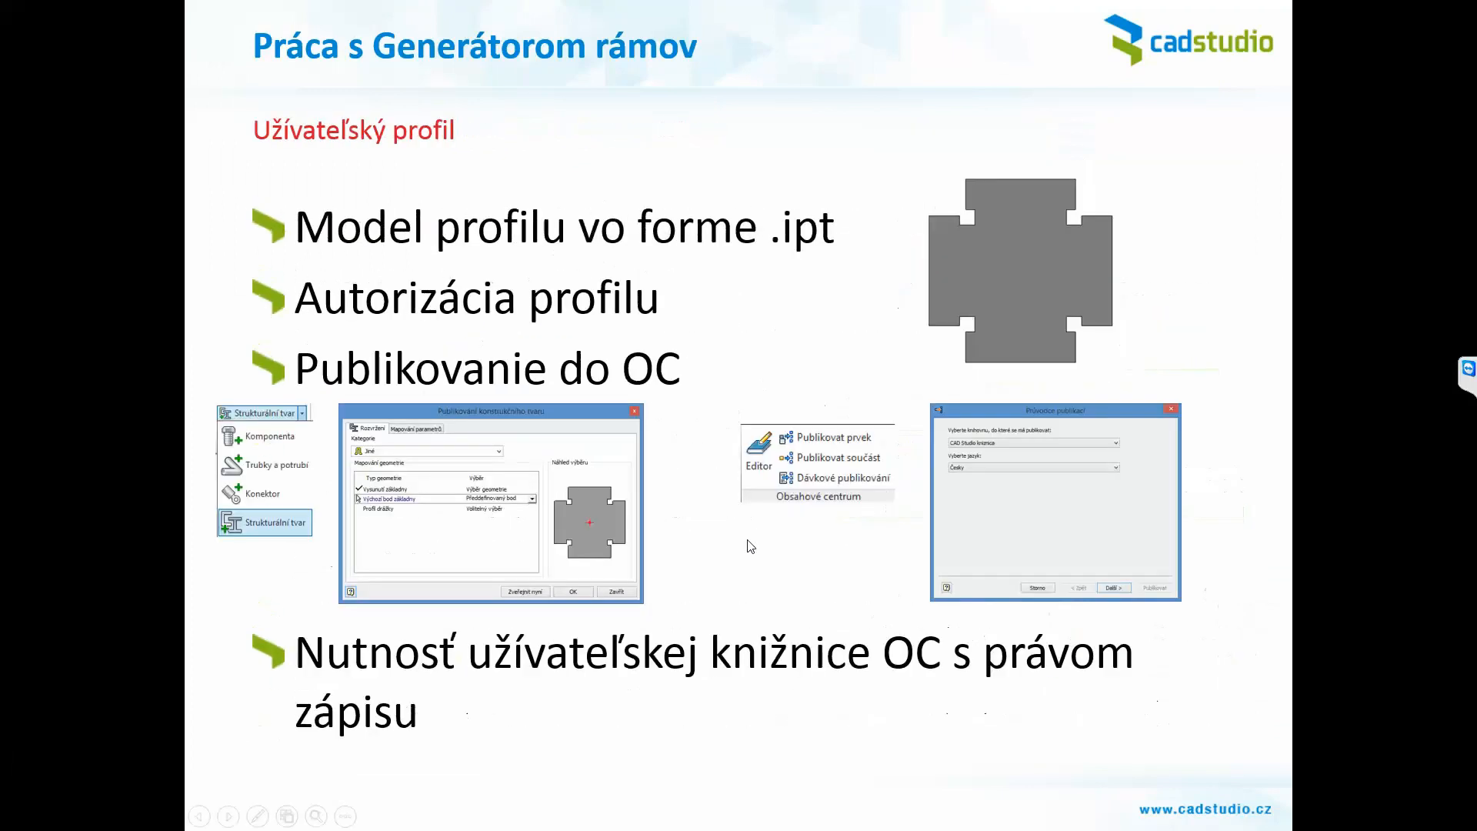
{"action": "scroll", "coordinate": [766, 556], "scroll_direction": "down", "scroll_amount": 1}
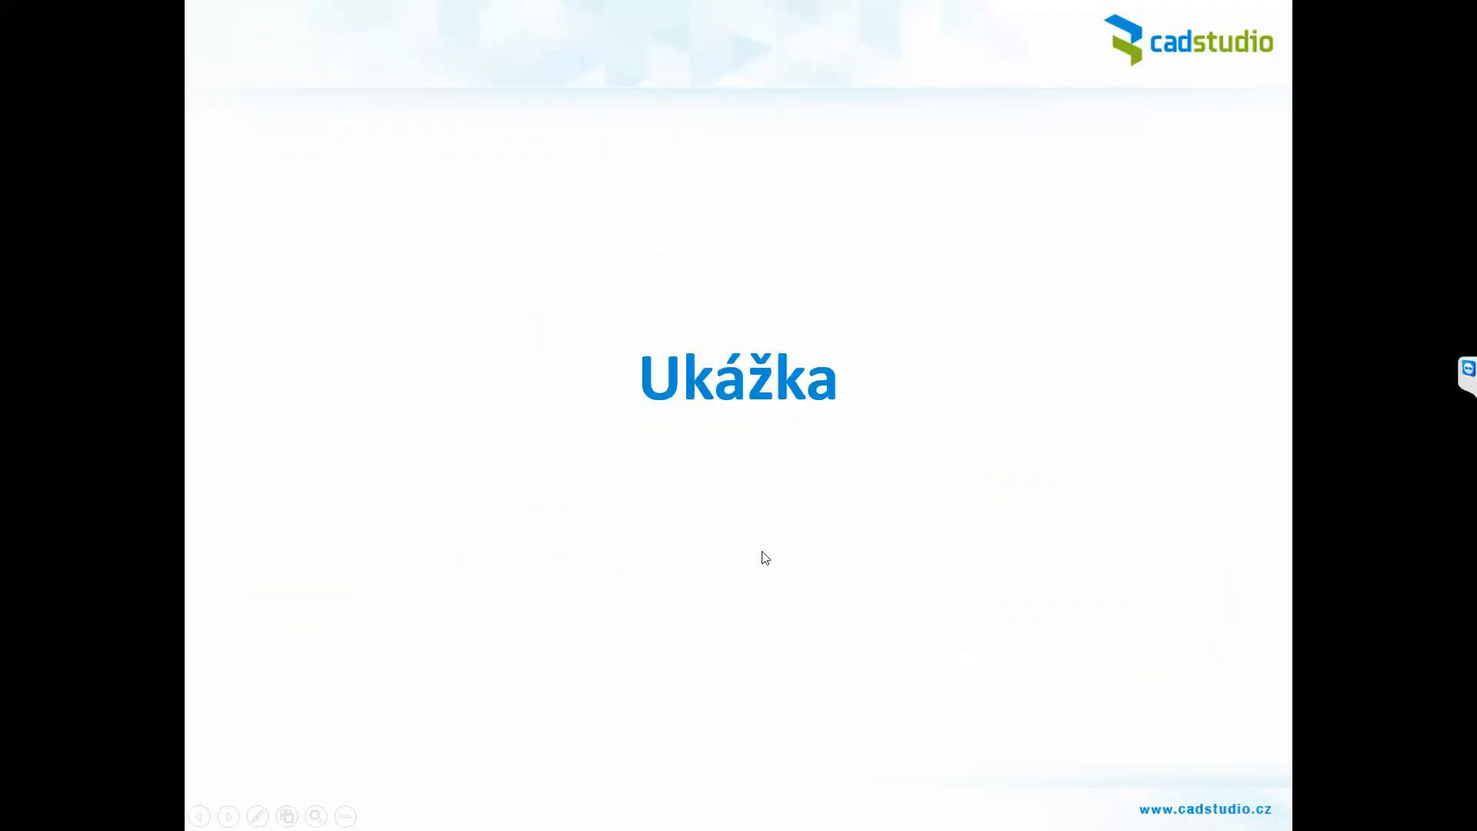
{"action": "scroll", "coordinate": [767, 571], "scroll_direction": "up", "scroll_amount": 1}
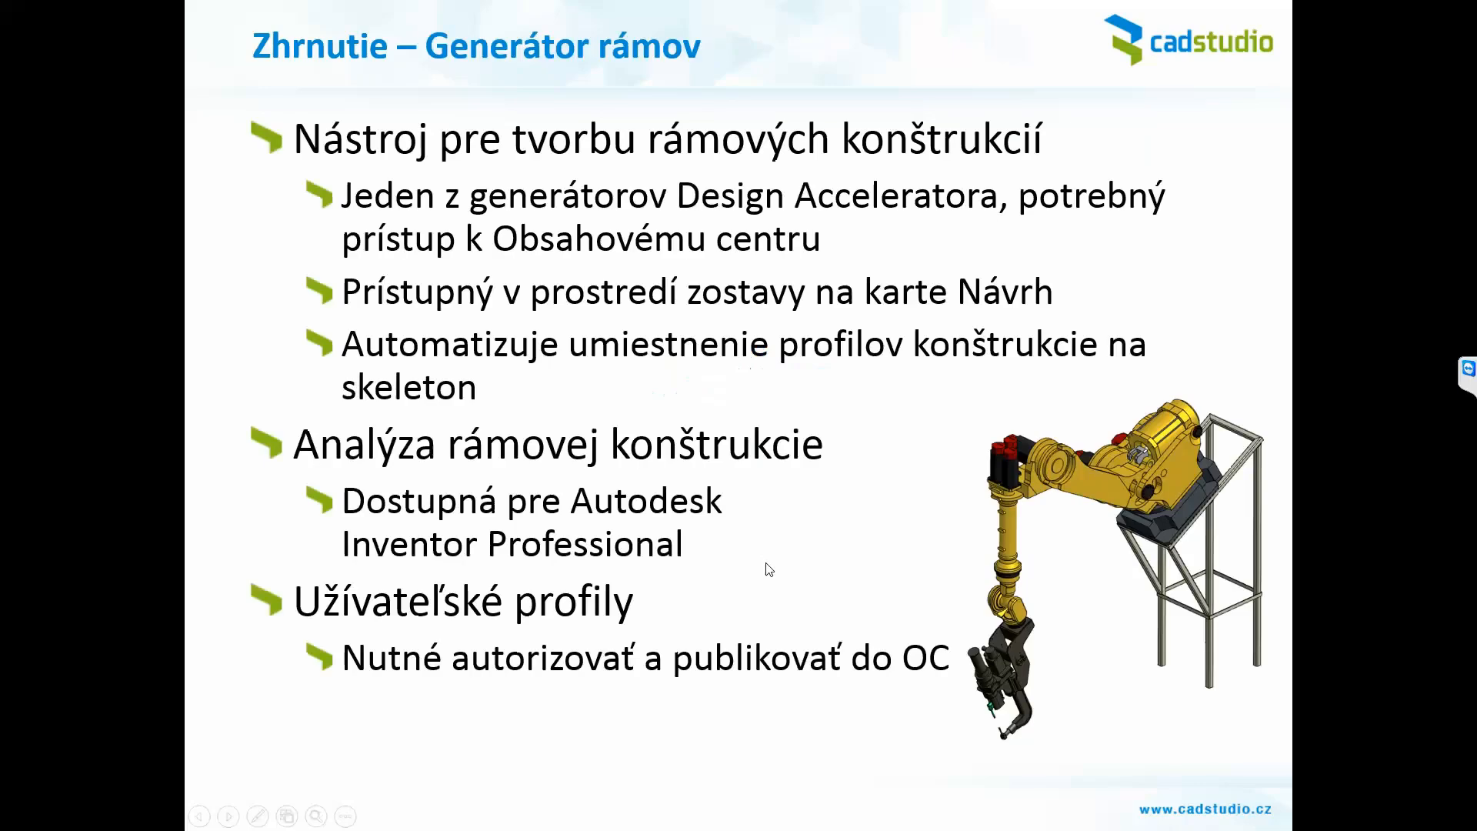